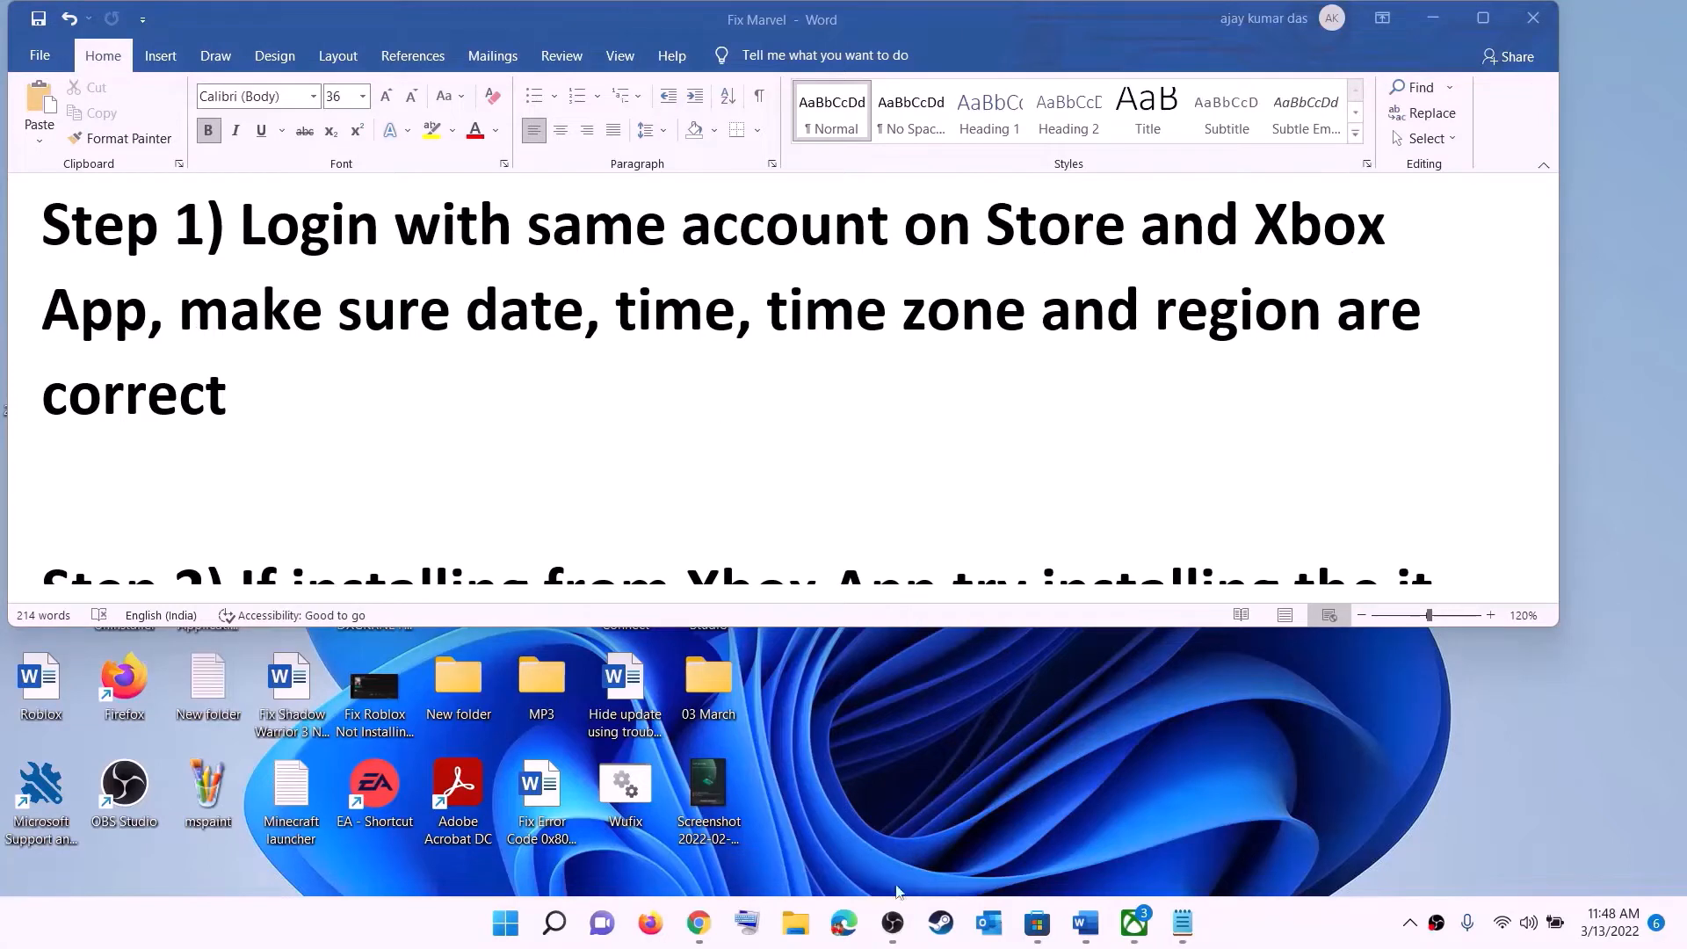
# Switch to the Microsoft Store and sign out of the current account.
pyautogui.click(1035, 934)
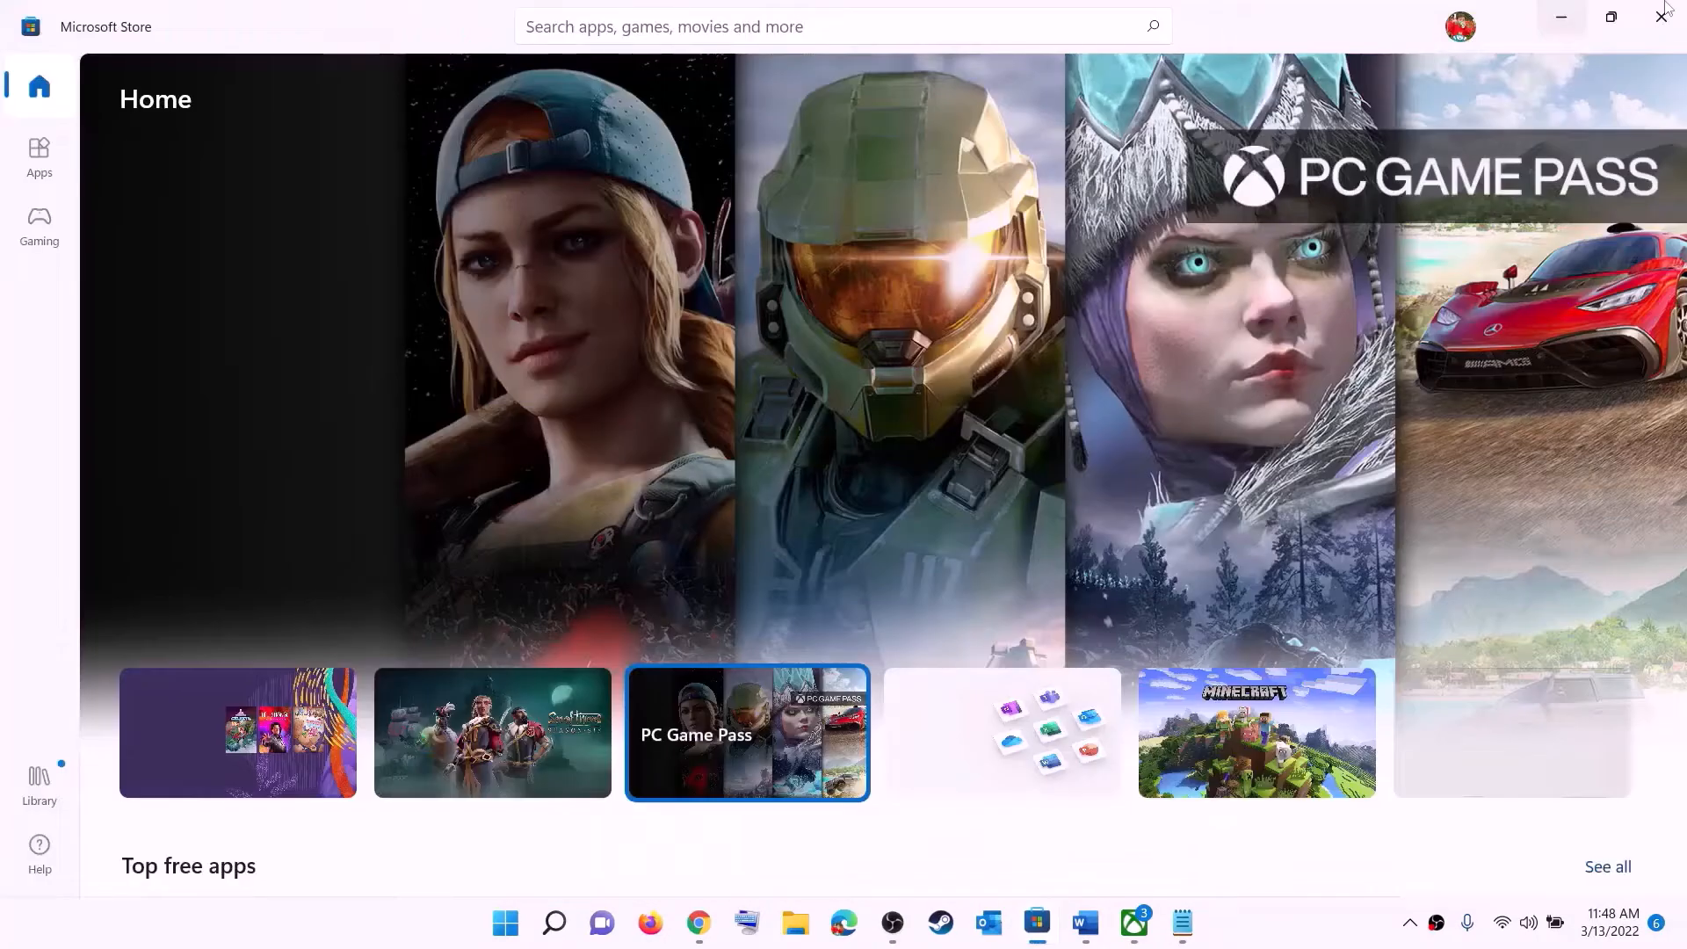
pyautogui.click(1460, 29)
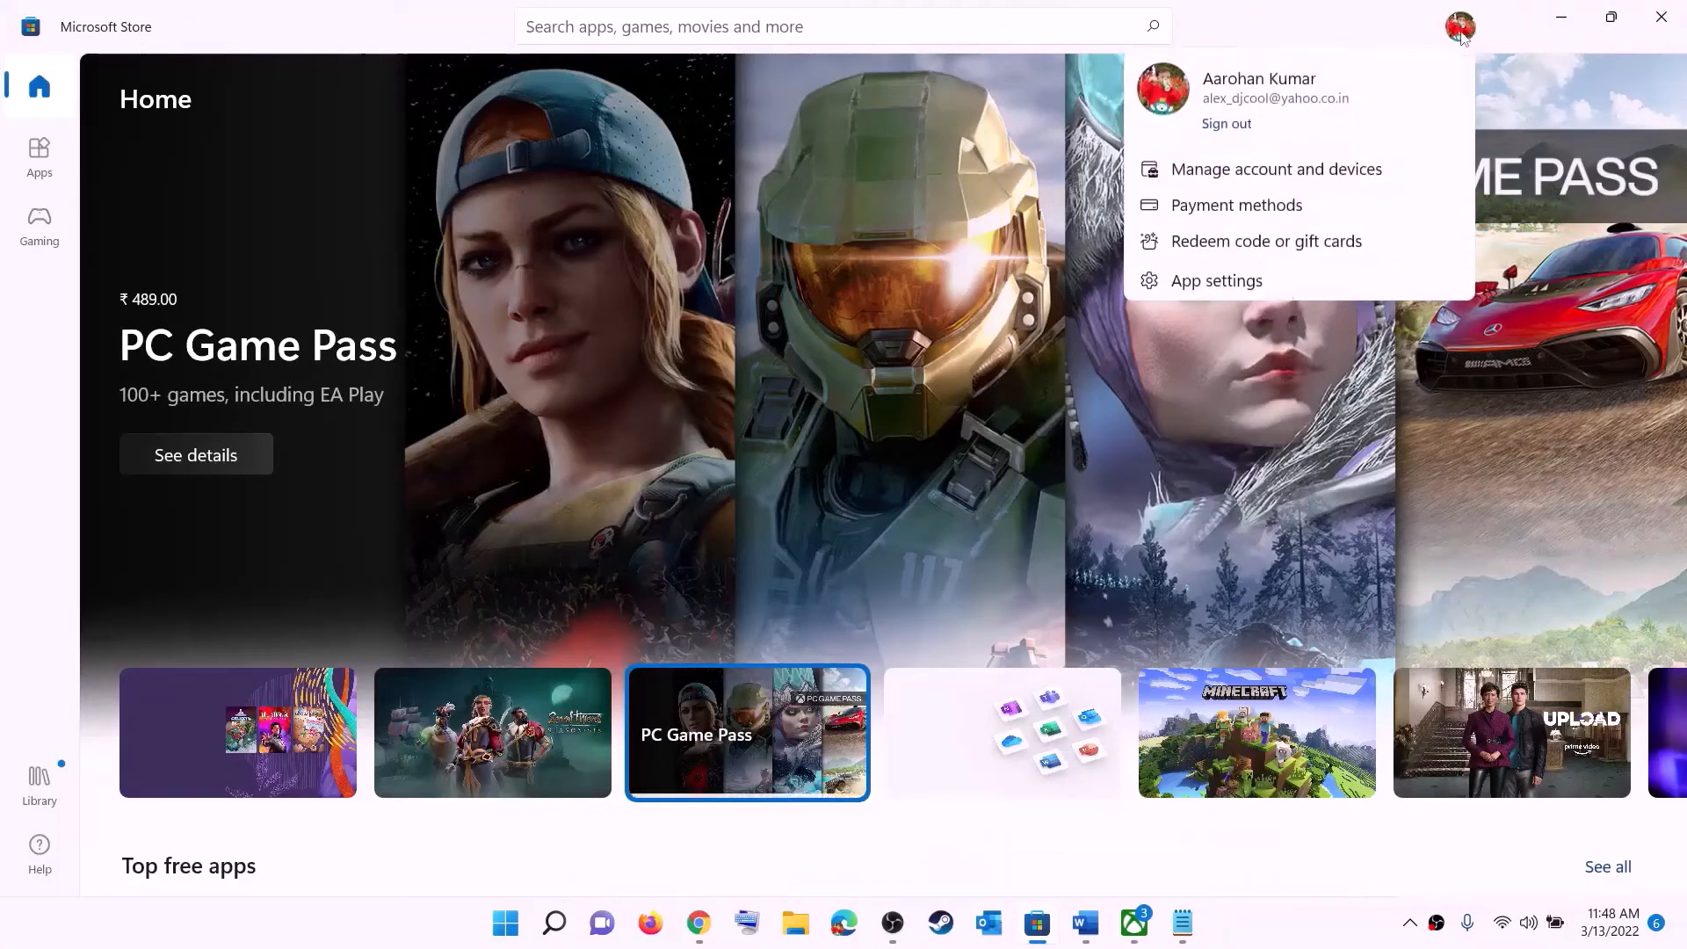
pyautogui.click(1229, 127)
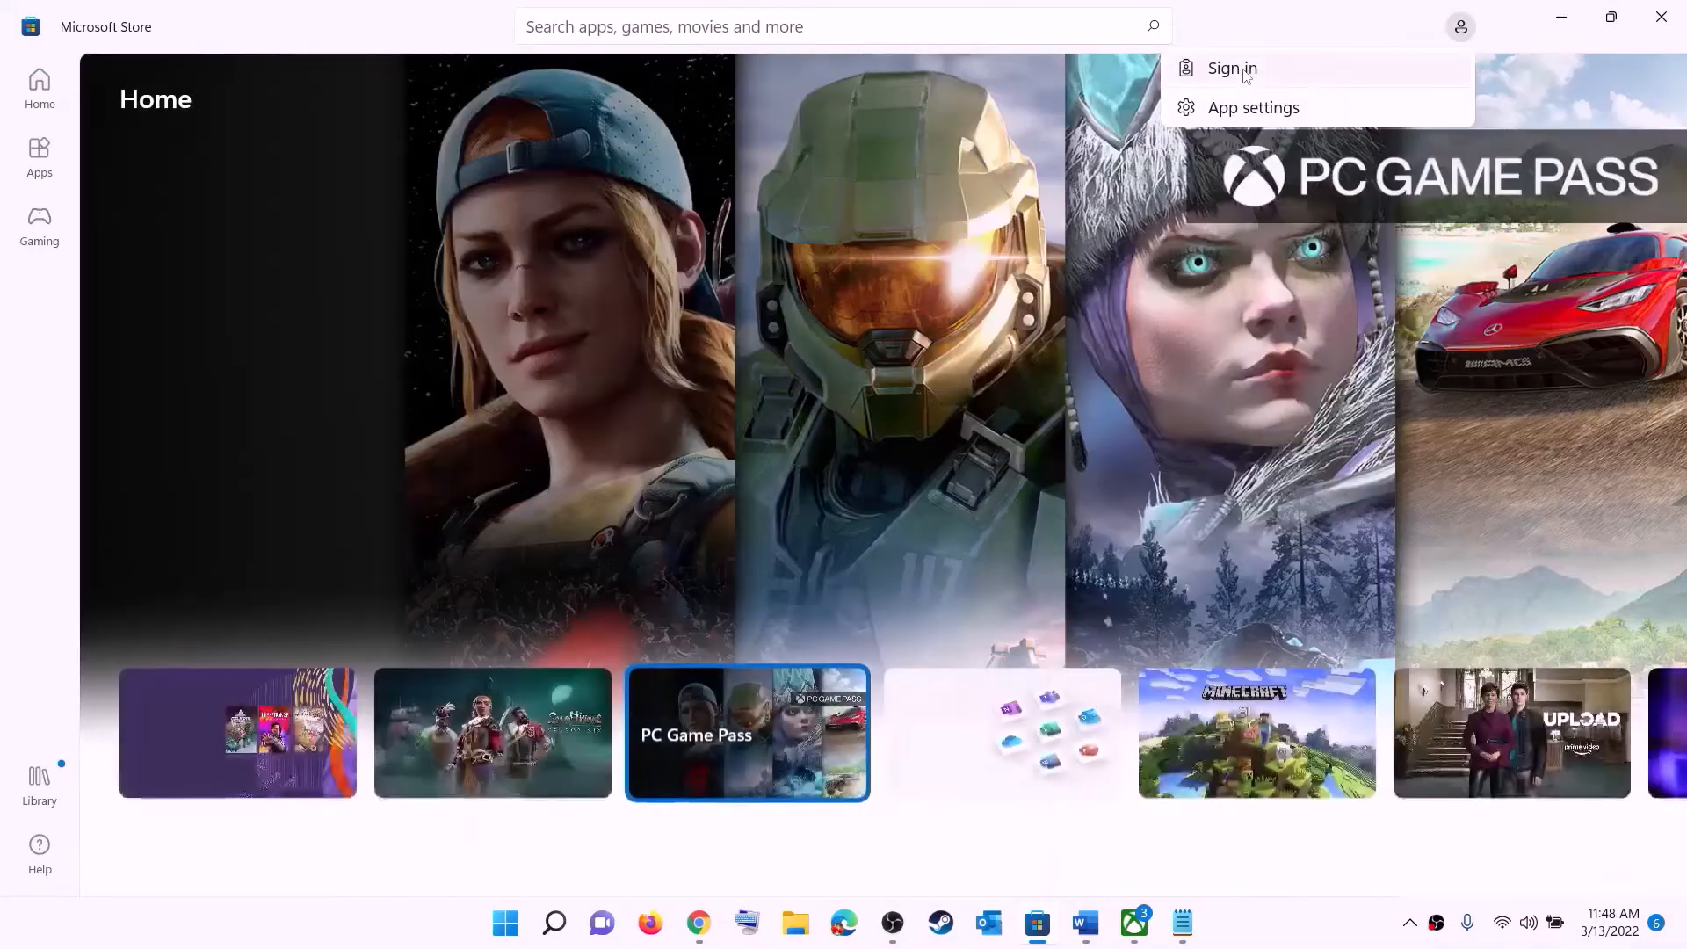
# Sign back in to the Microsoft Store with the first listed Microsoft account and enter the account PIN.
pyautogui.click(1246, 71)
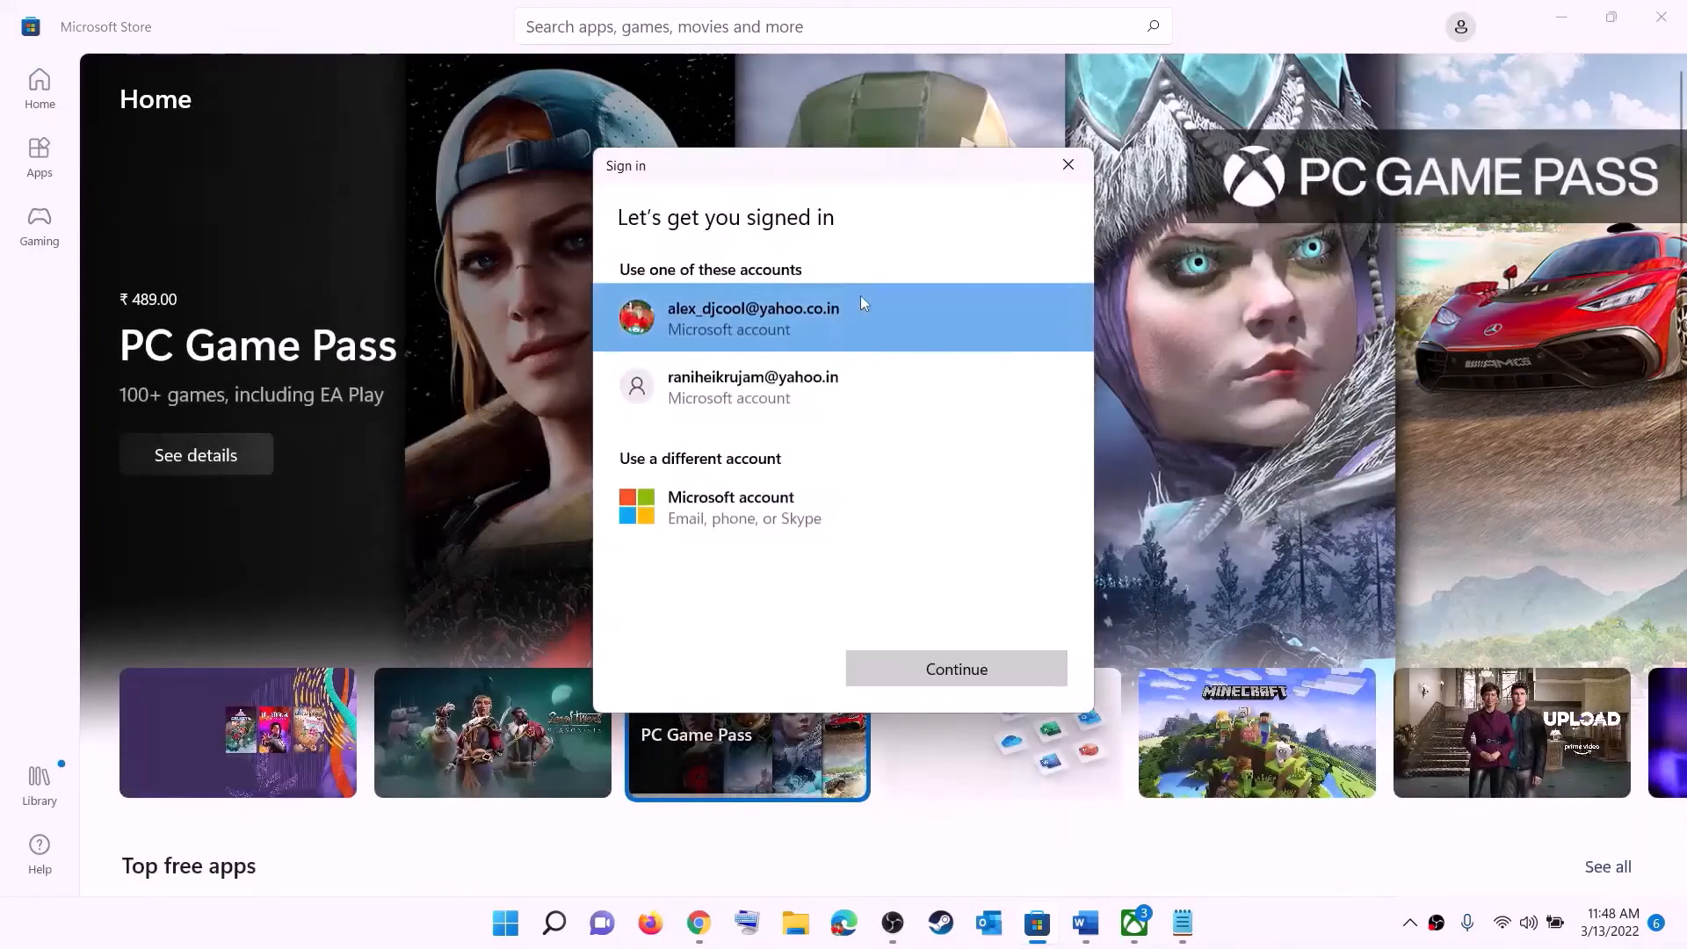
pyautogui.click(809, 319)
pyautogui.click(957, 669)
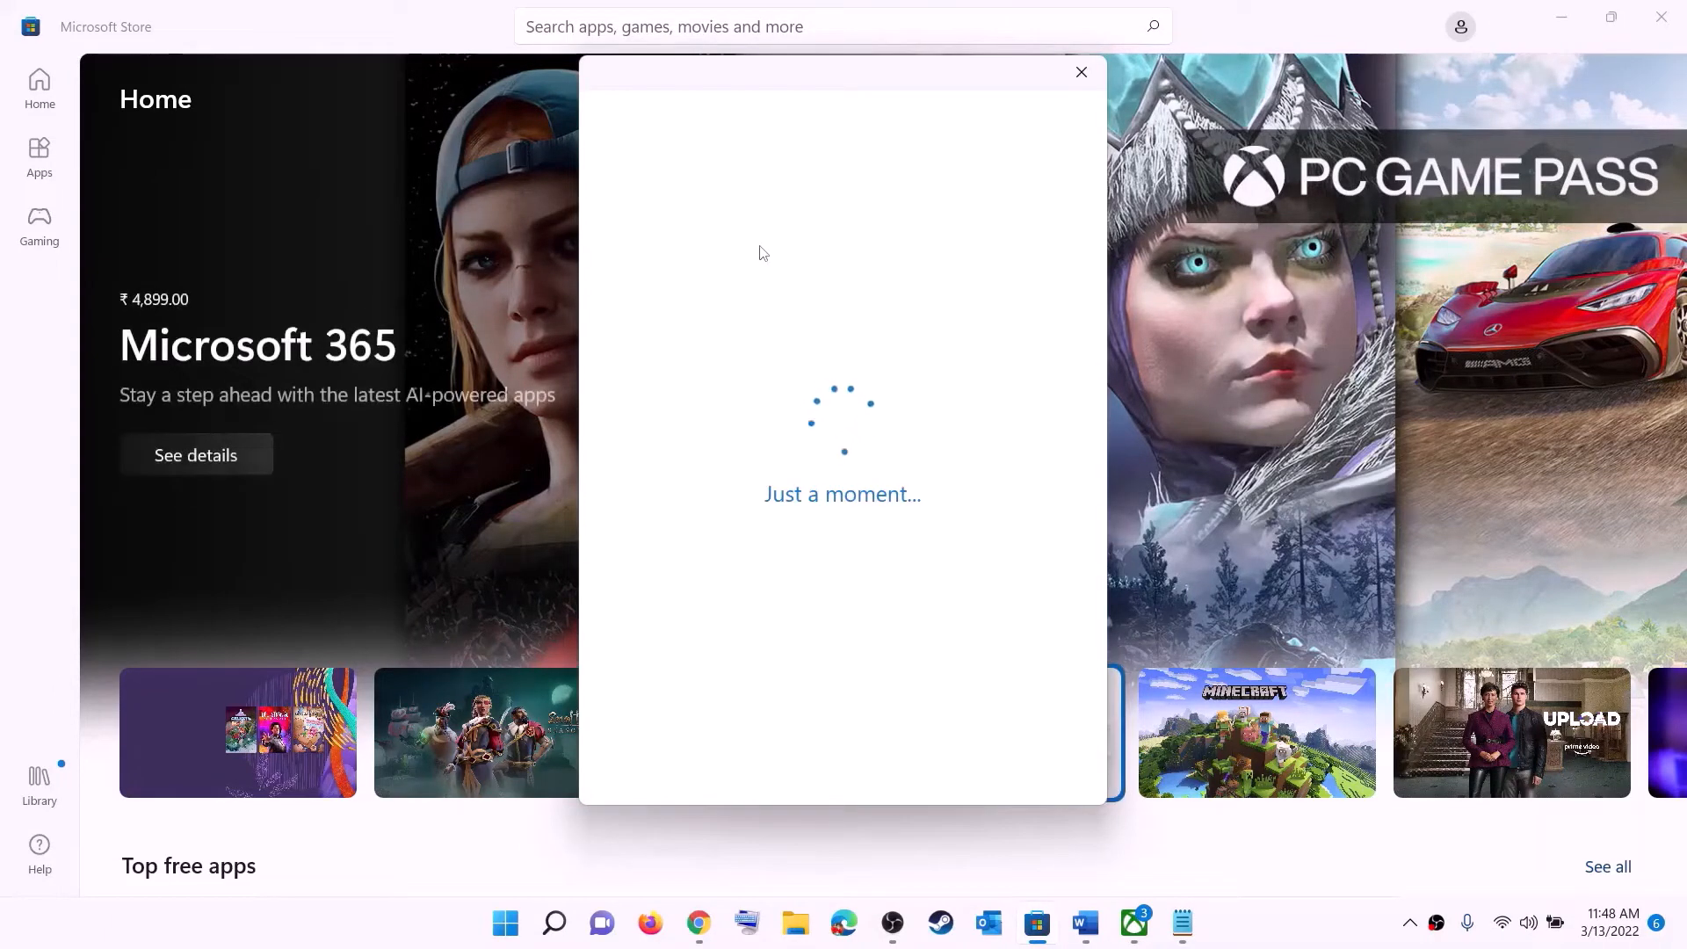
pyautogui.write('**')
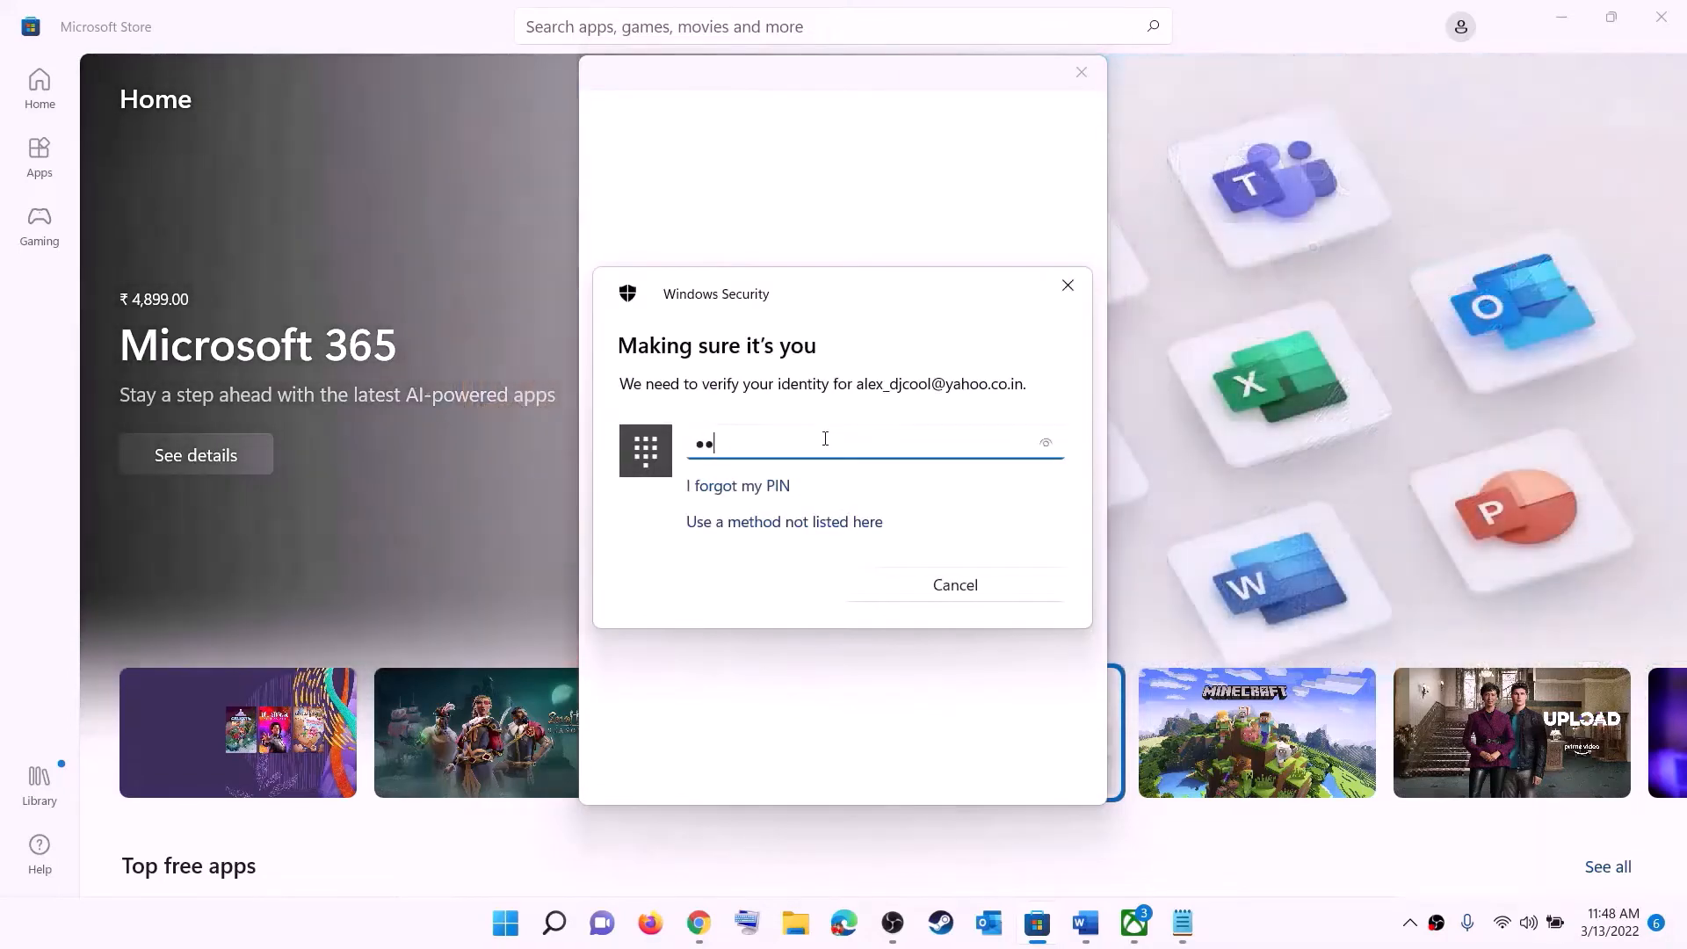
pyautogui.write('**')
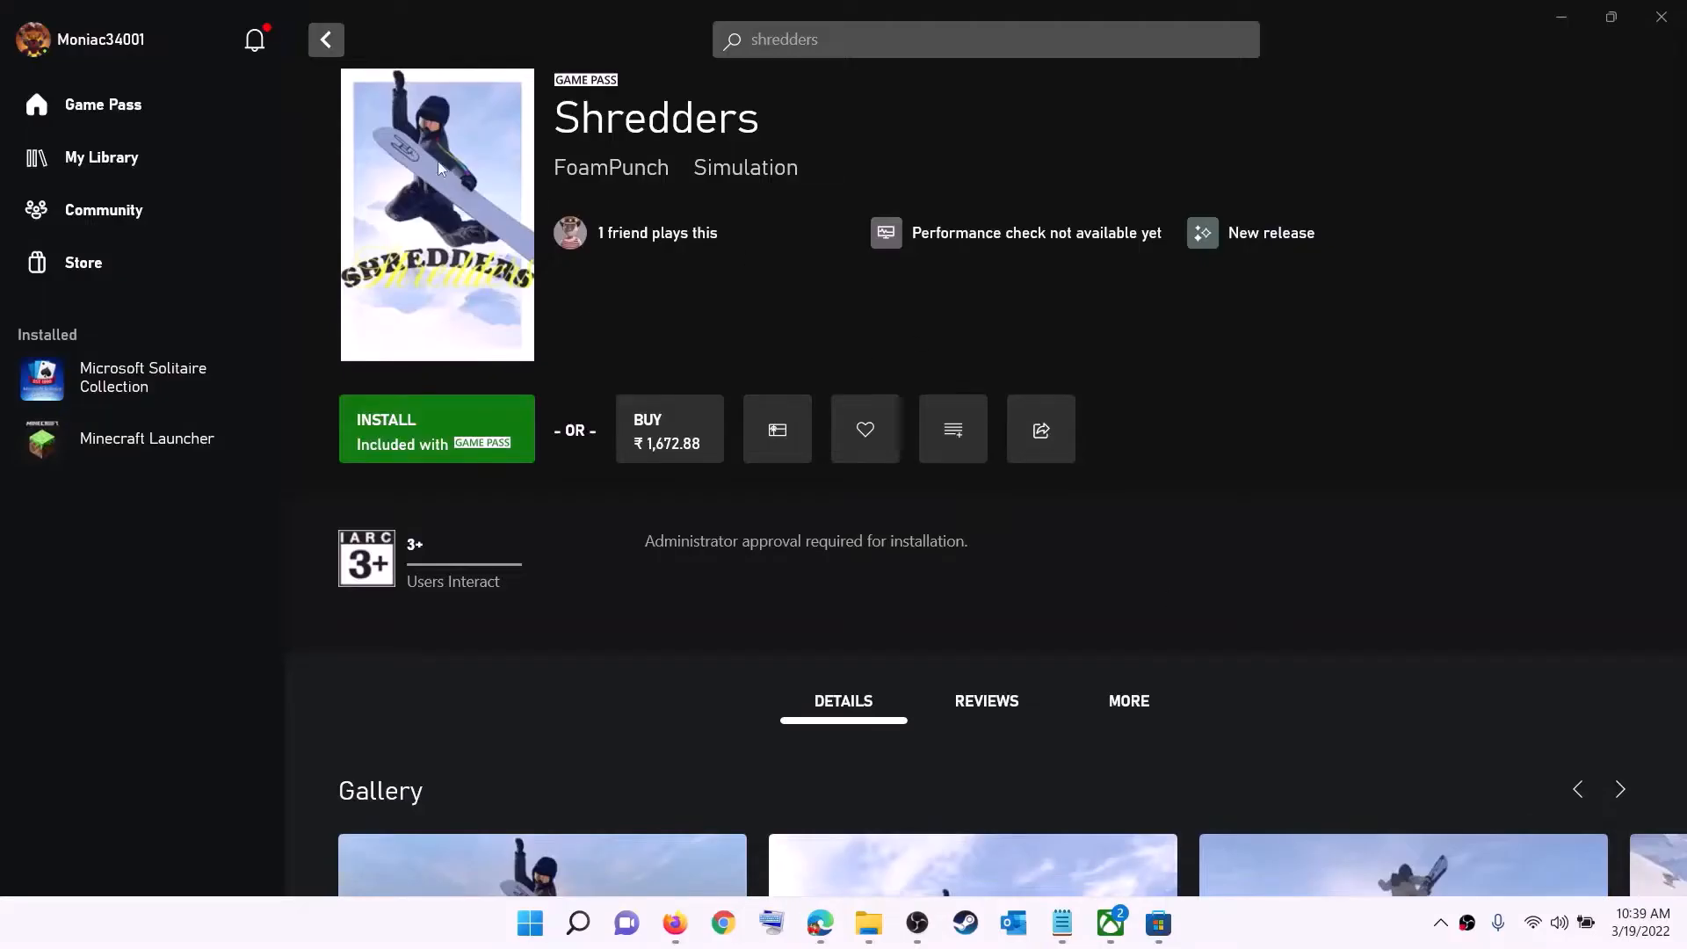
# In the Xbox app, sign out of the current profile and start signing in again.
pyautogui.click(102, 46)
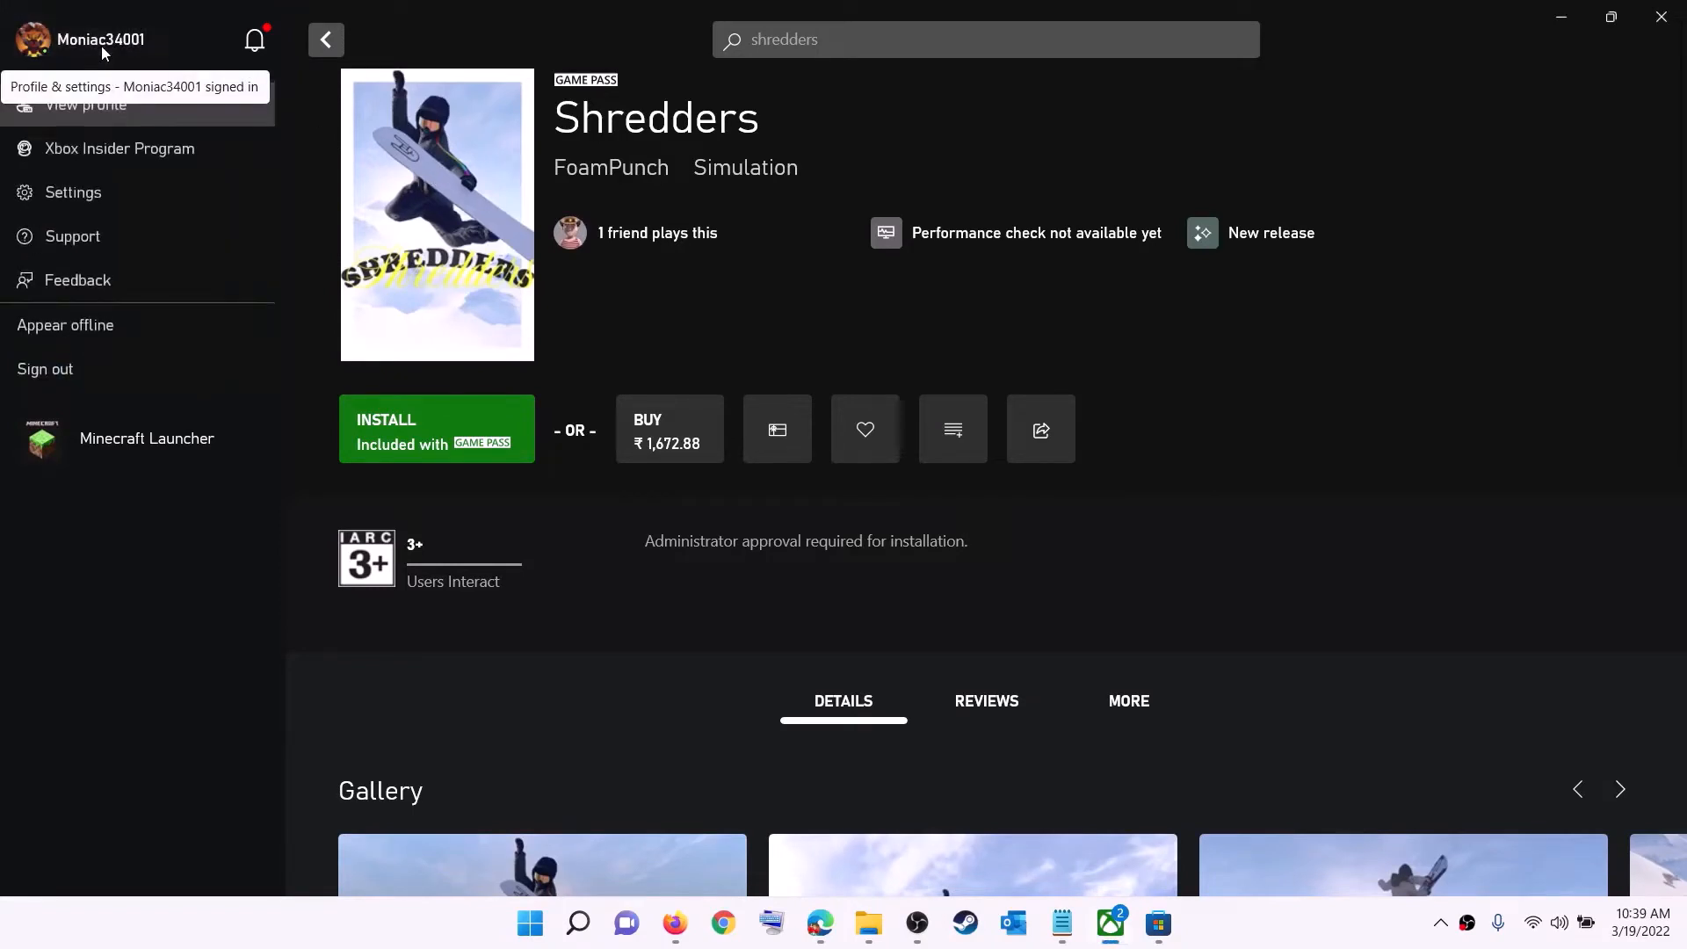
pyautogui.click(92, 373)
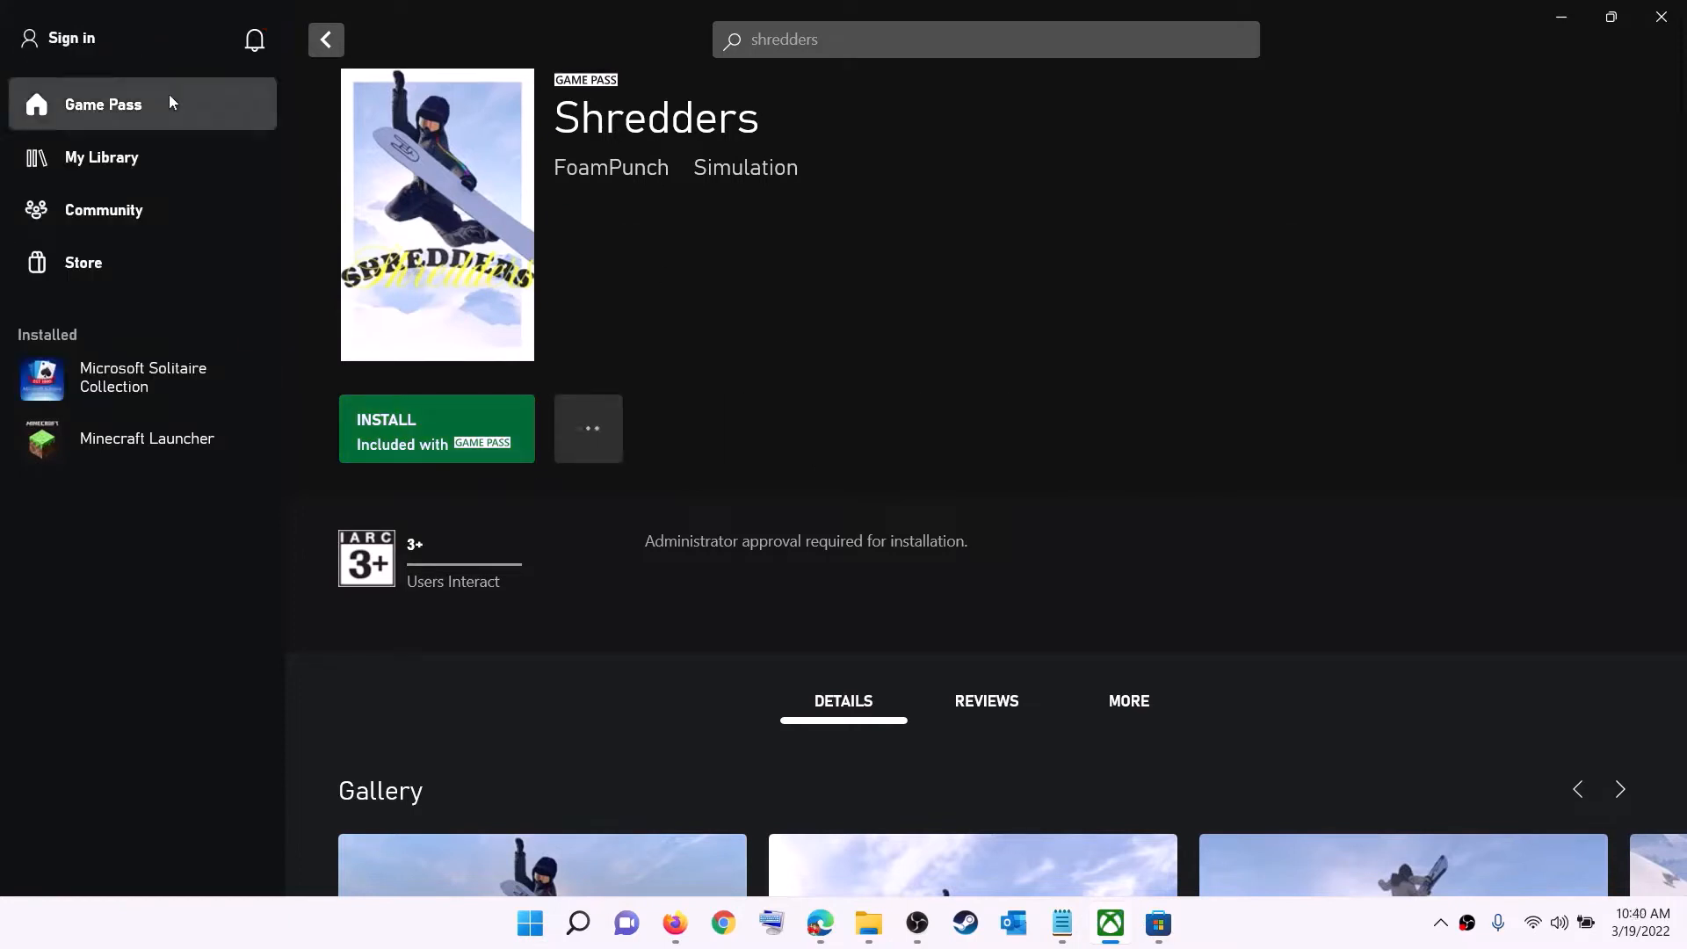
pyautogui.click(77, 39)
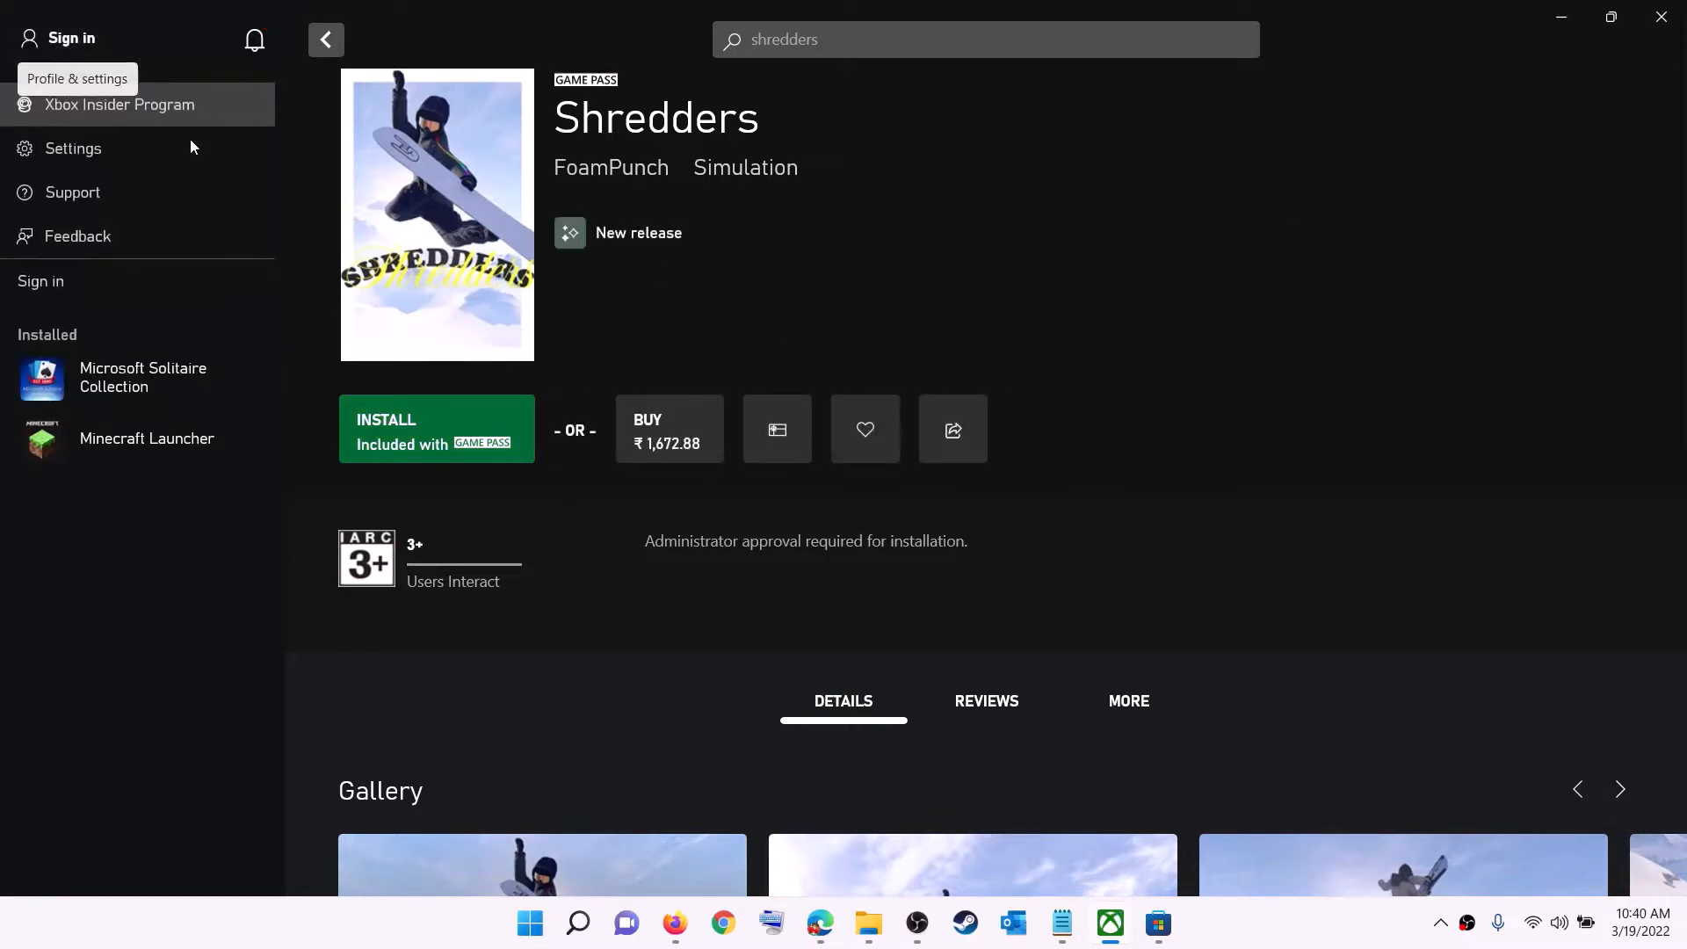
pyautogui.click(59, 282)
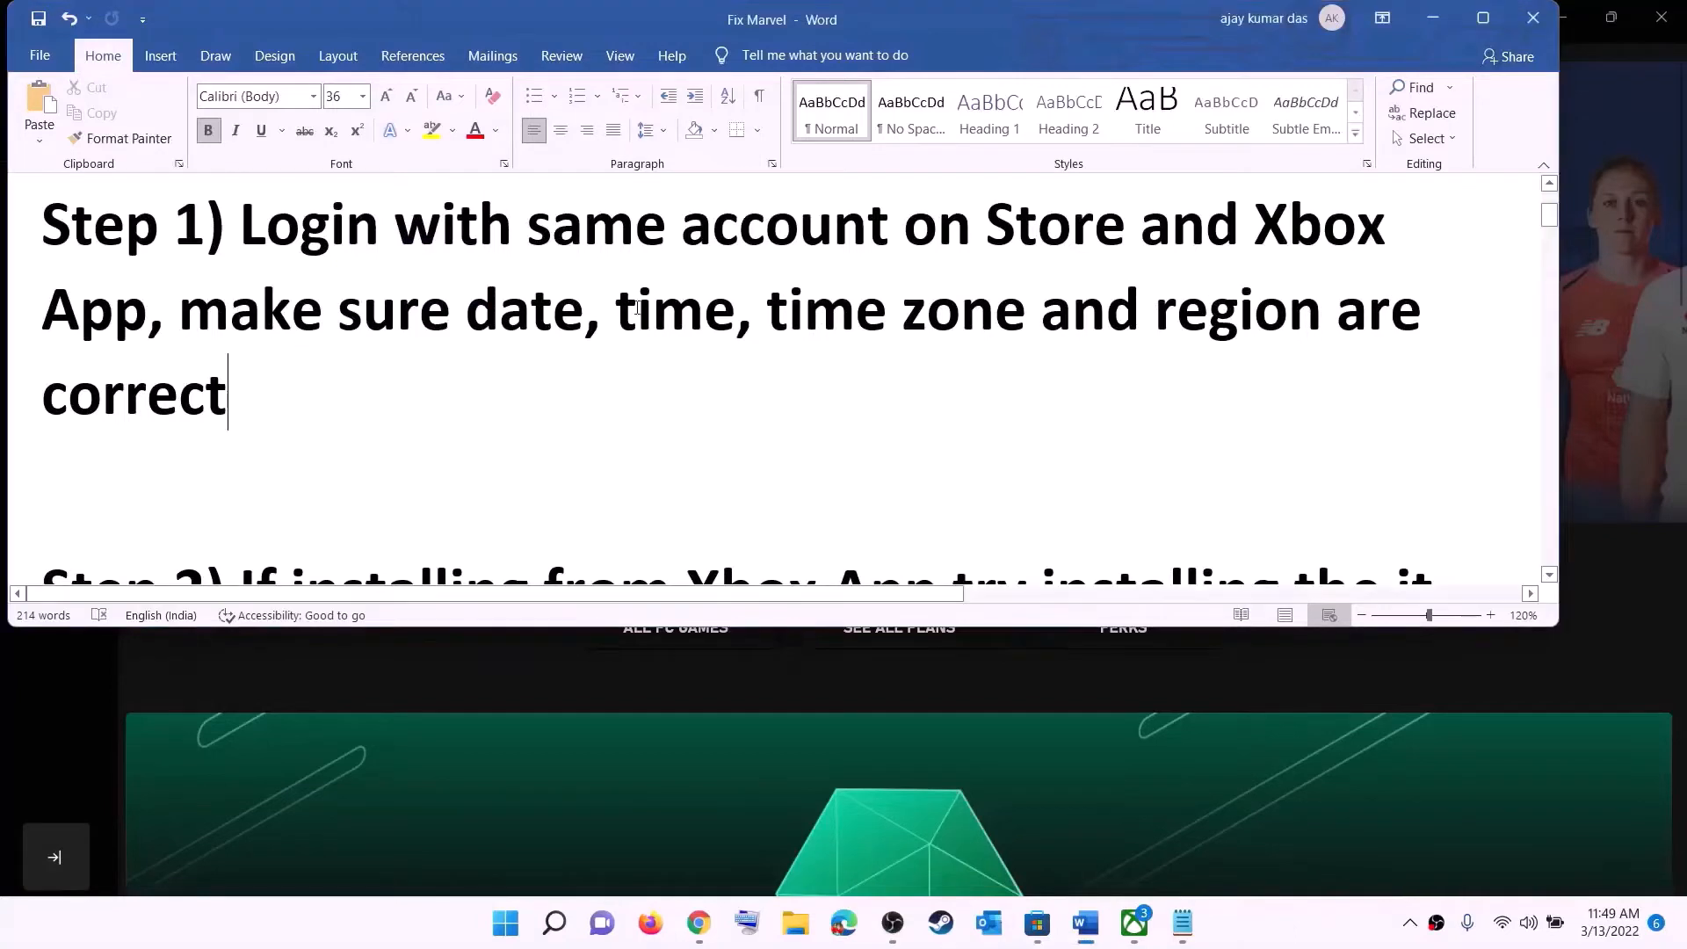
# Highlight "make sure date, time, time zone and region are correct" in Step 1 of the Word document, and minimize Word.
pyautogui.moveTo(180, 310); pyautogui.dragTo(1274, 369)
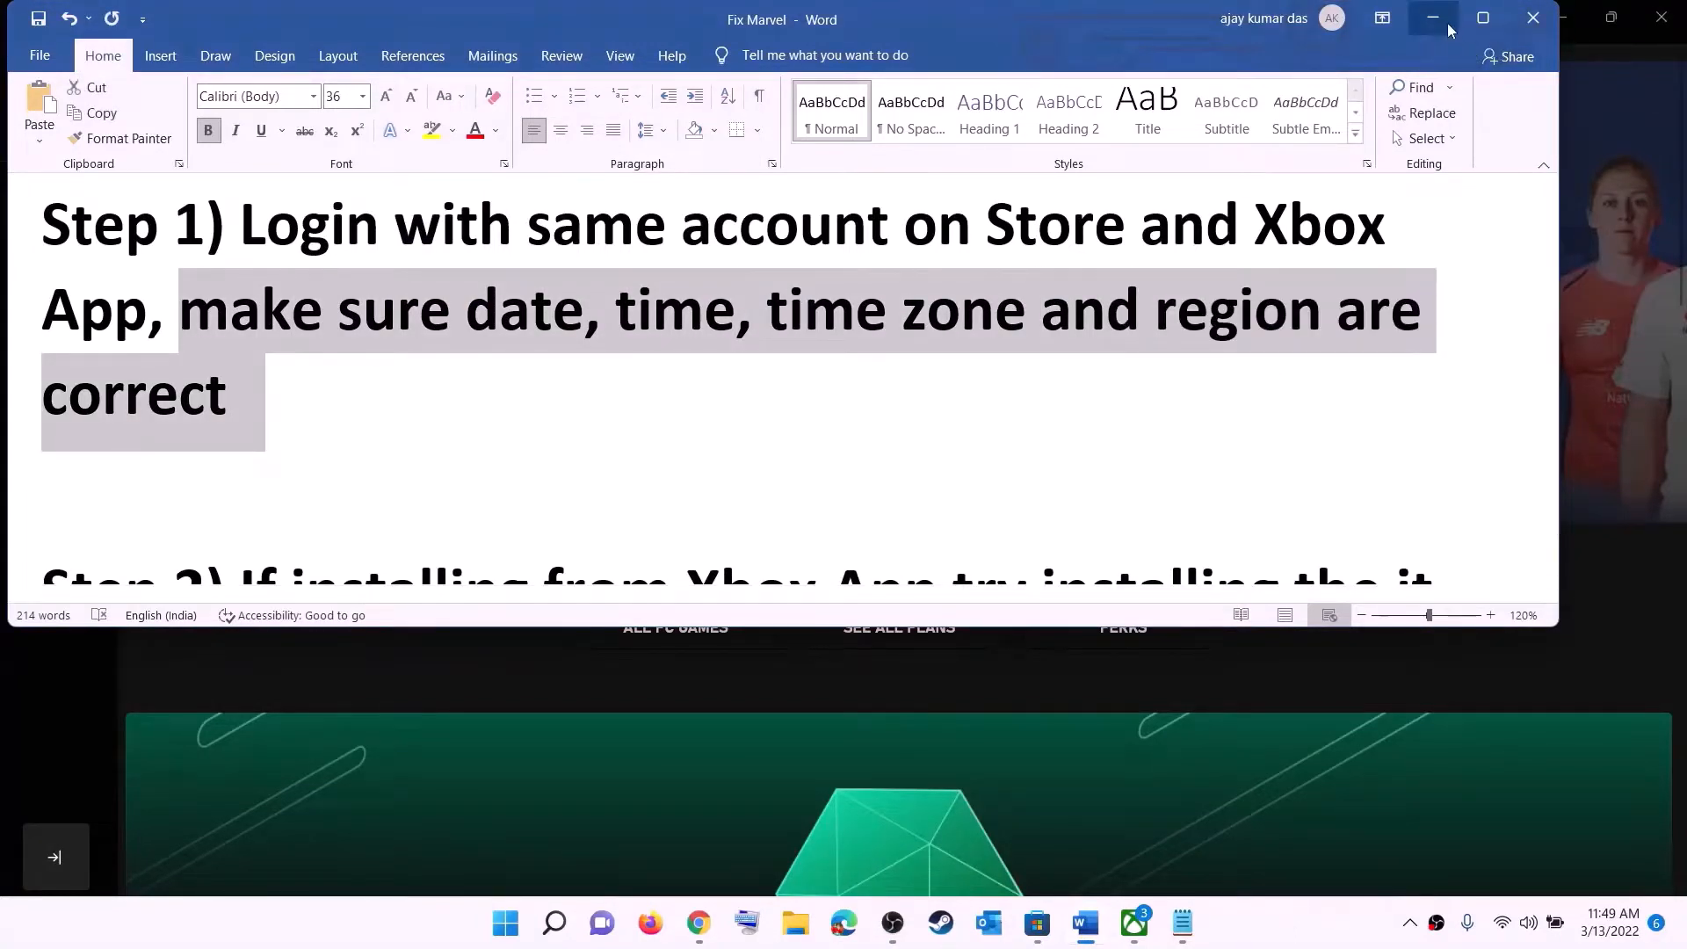
pyautogui.click(1448, 22)
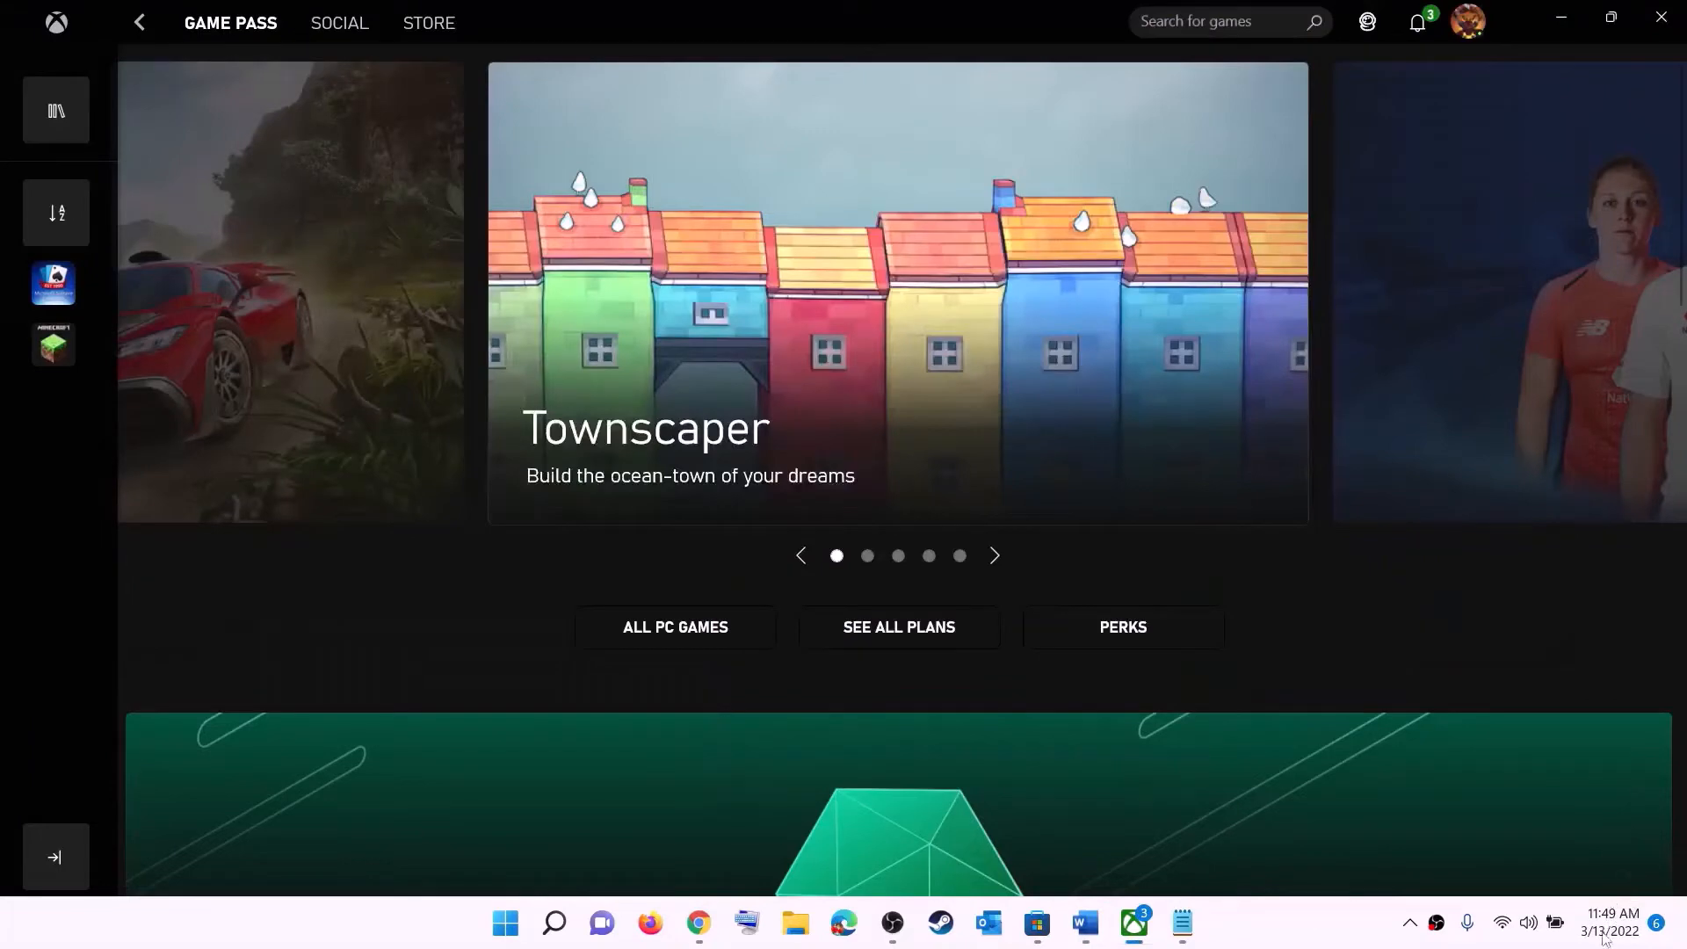
# Open the Windows date and time settings, check the time zone choice and synchronize the clock.
pyautogui.rightClick(1603, 939)
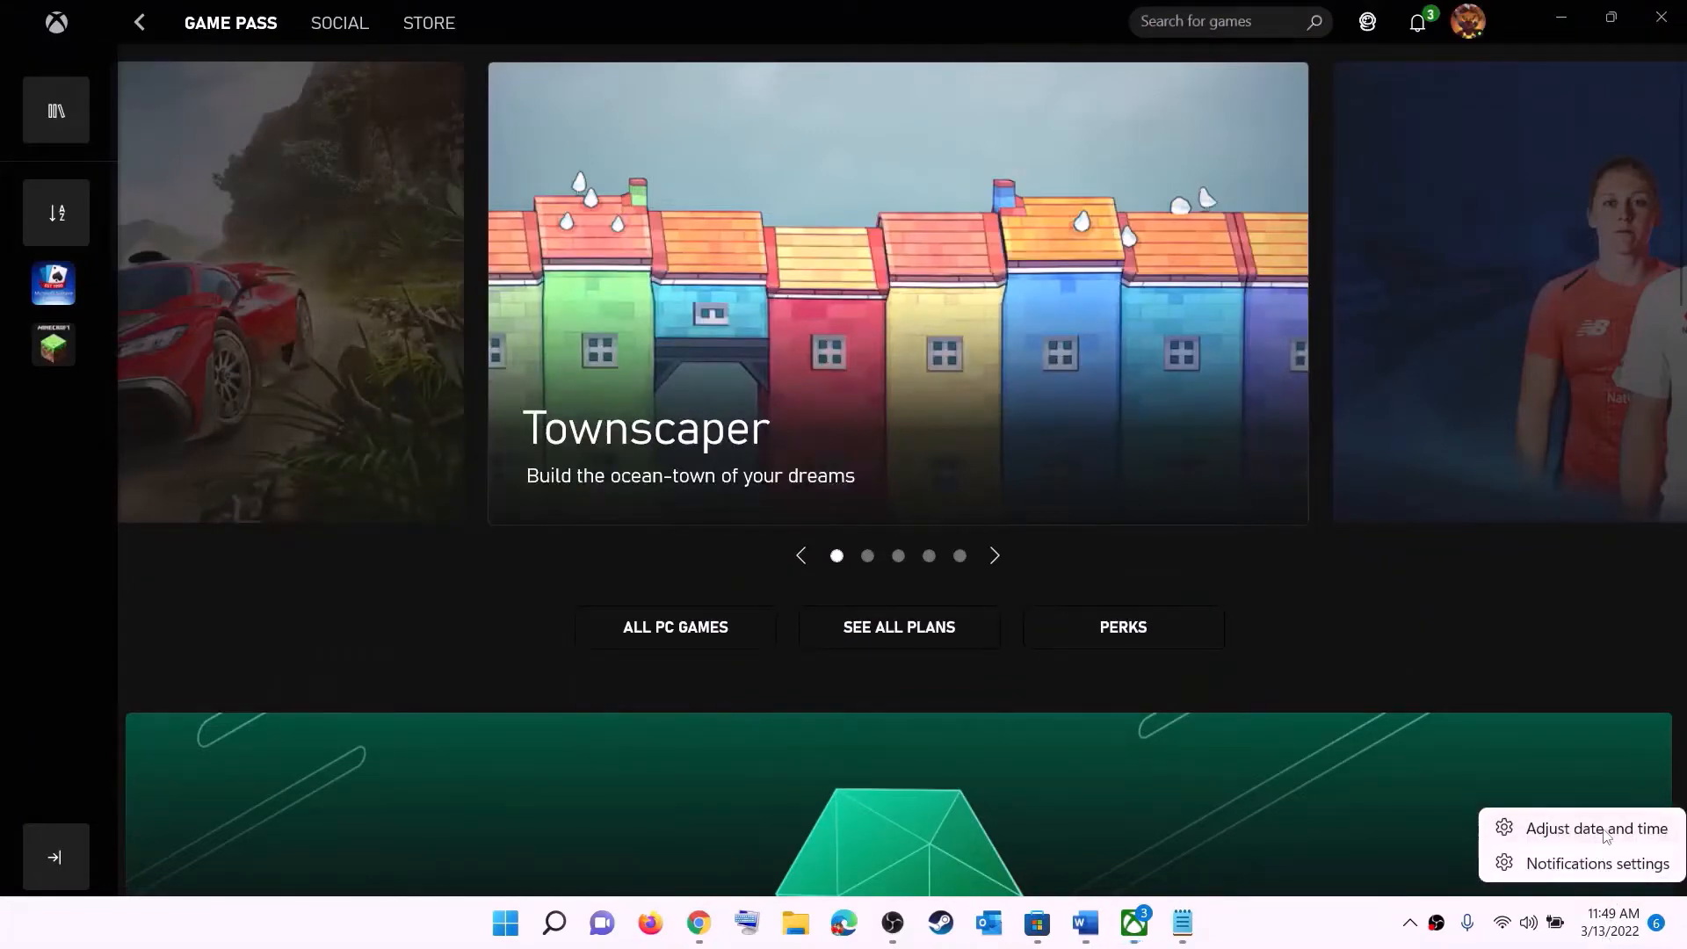
pyautogui.click(1597, 828)
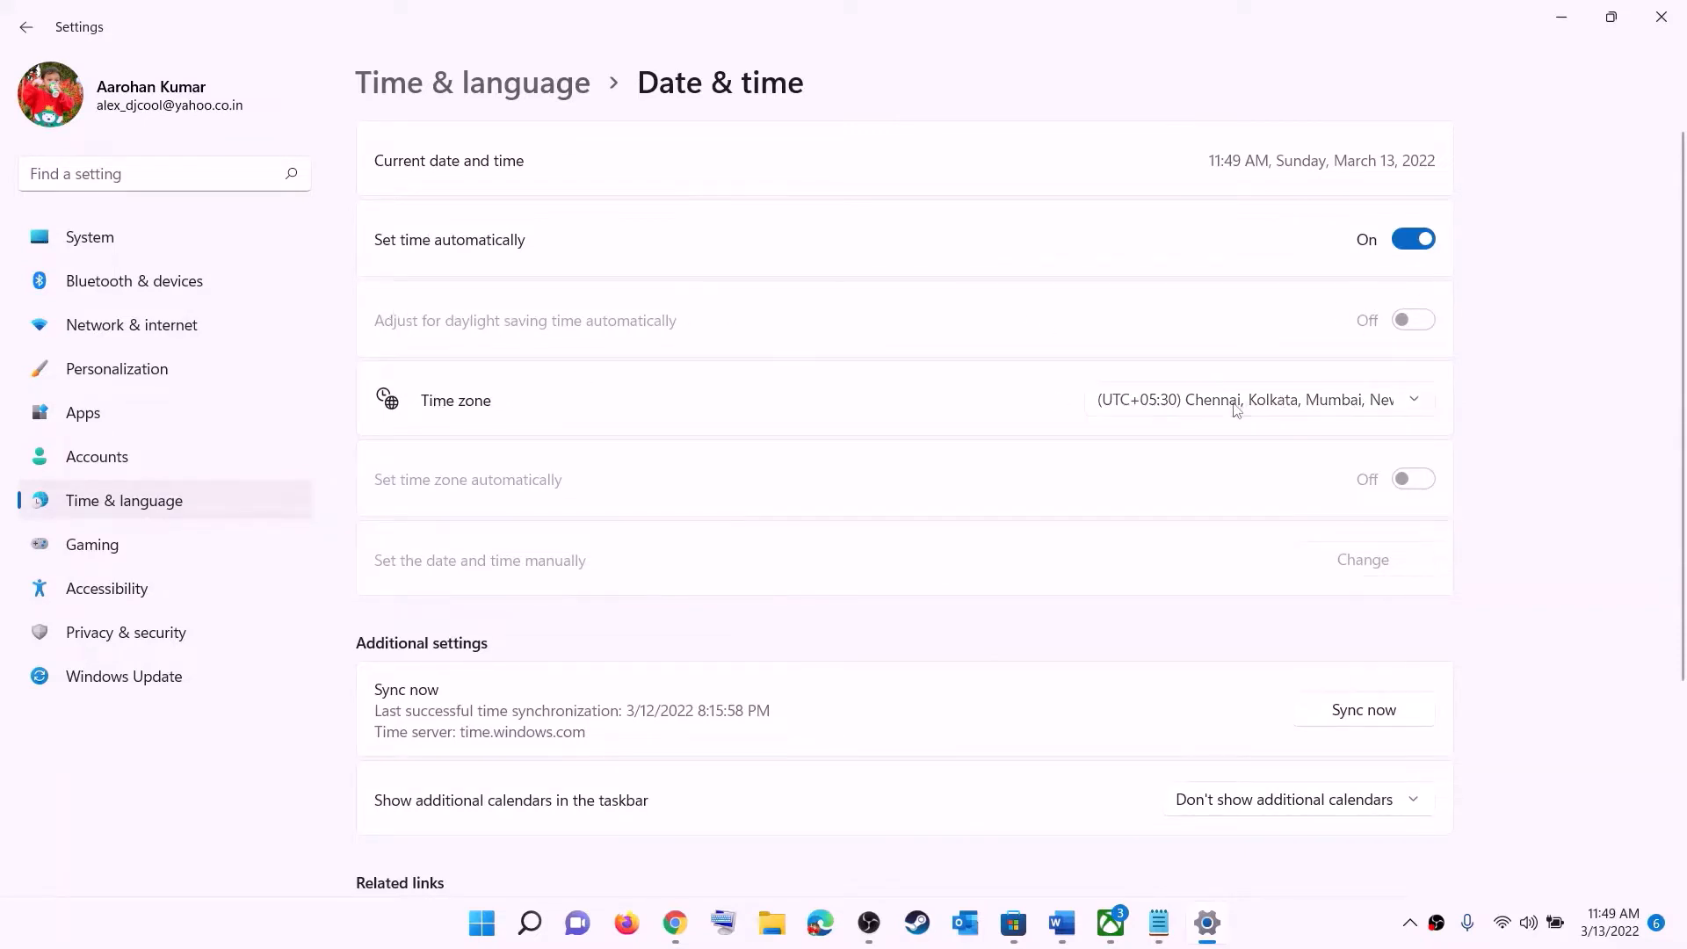
pyautogui.click(1283, 403)
pyautogui.click(1287, 411)
pyautogui.click(1376, 714)
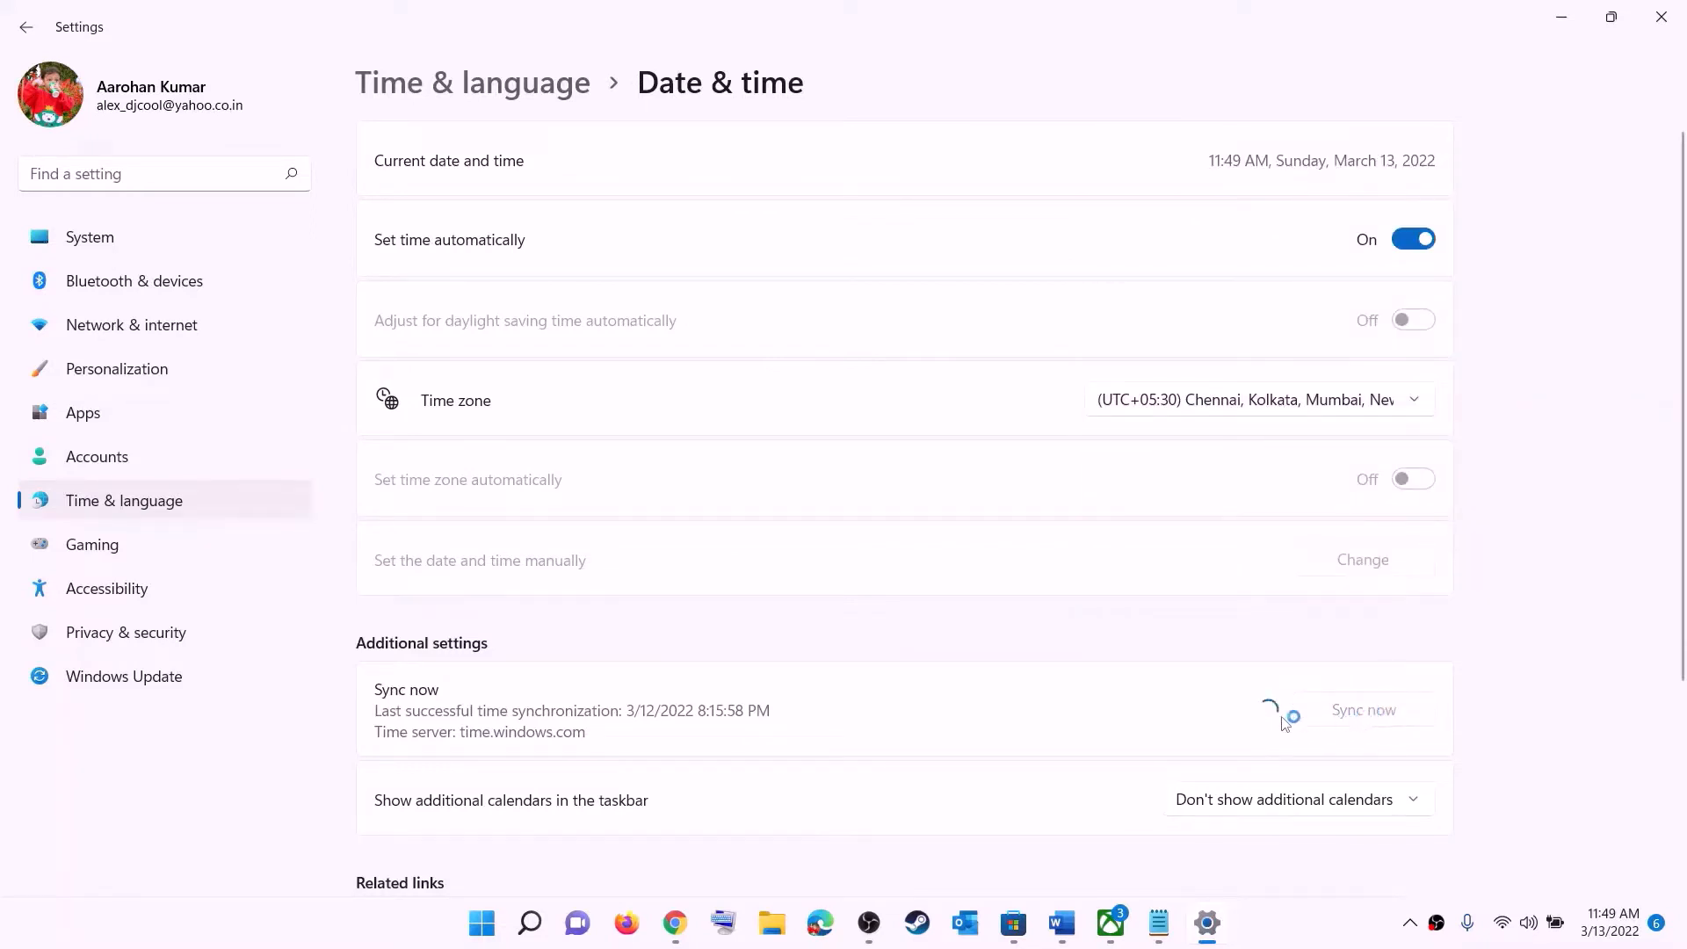
# Check the country or region in the Language & region settings, and close Settings.
pyautogui.click(294, 491)
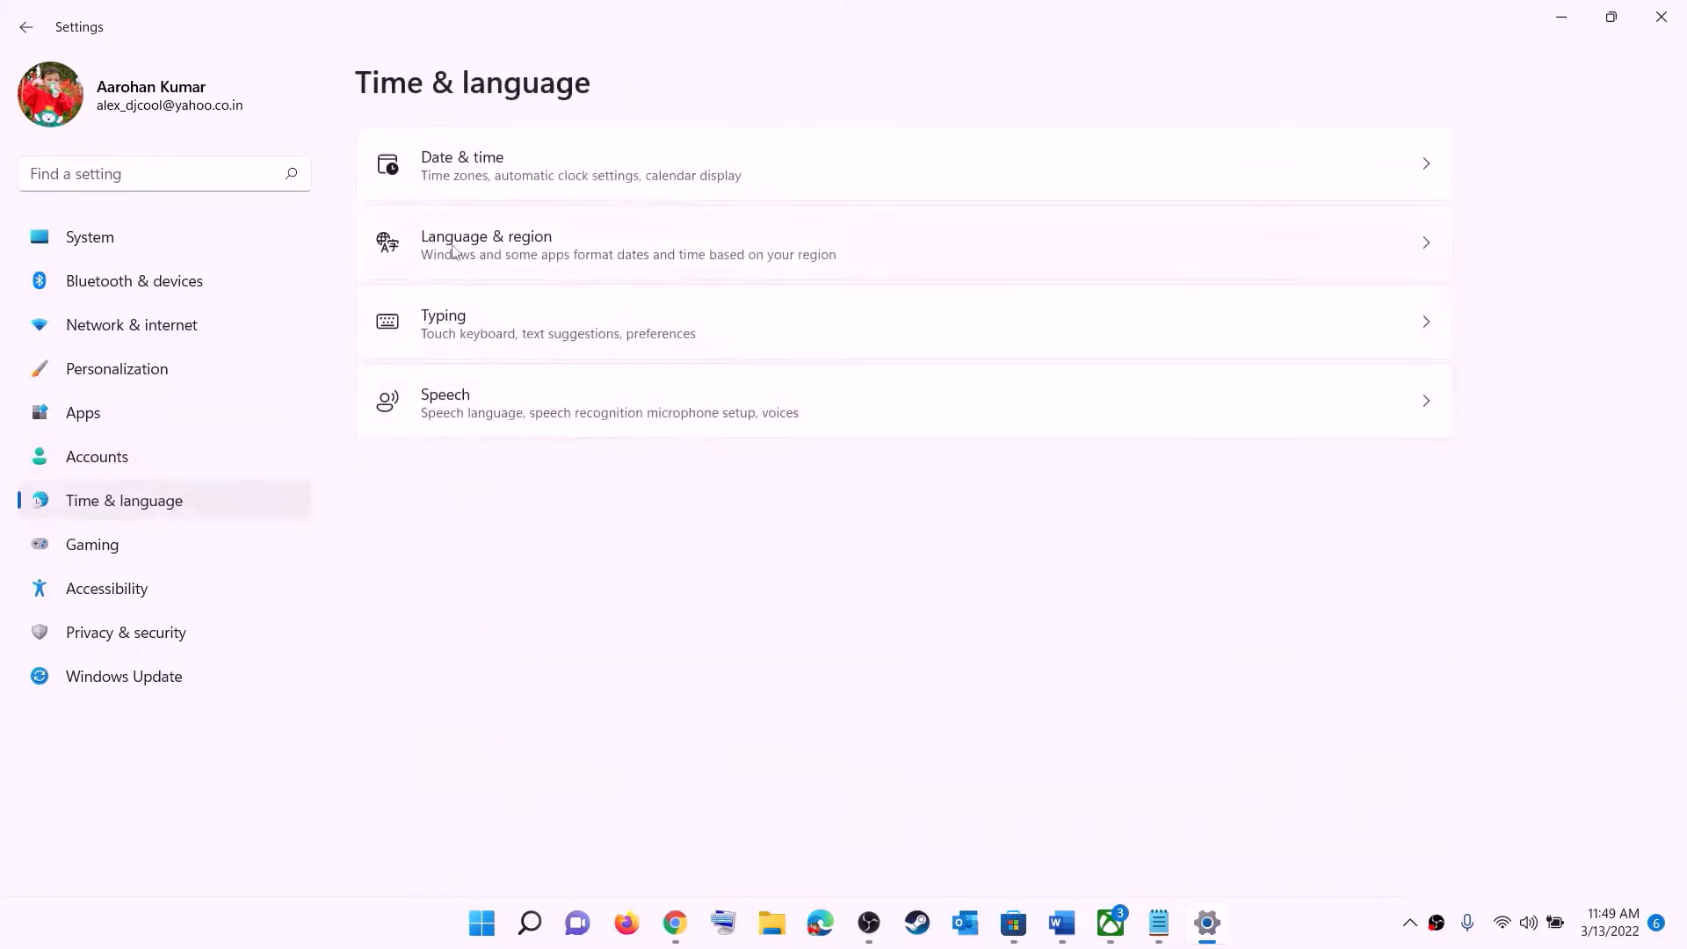
pyautogui.click(479, 267)
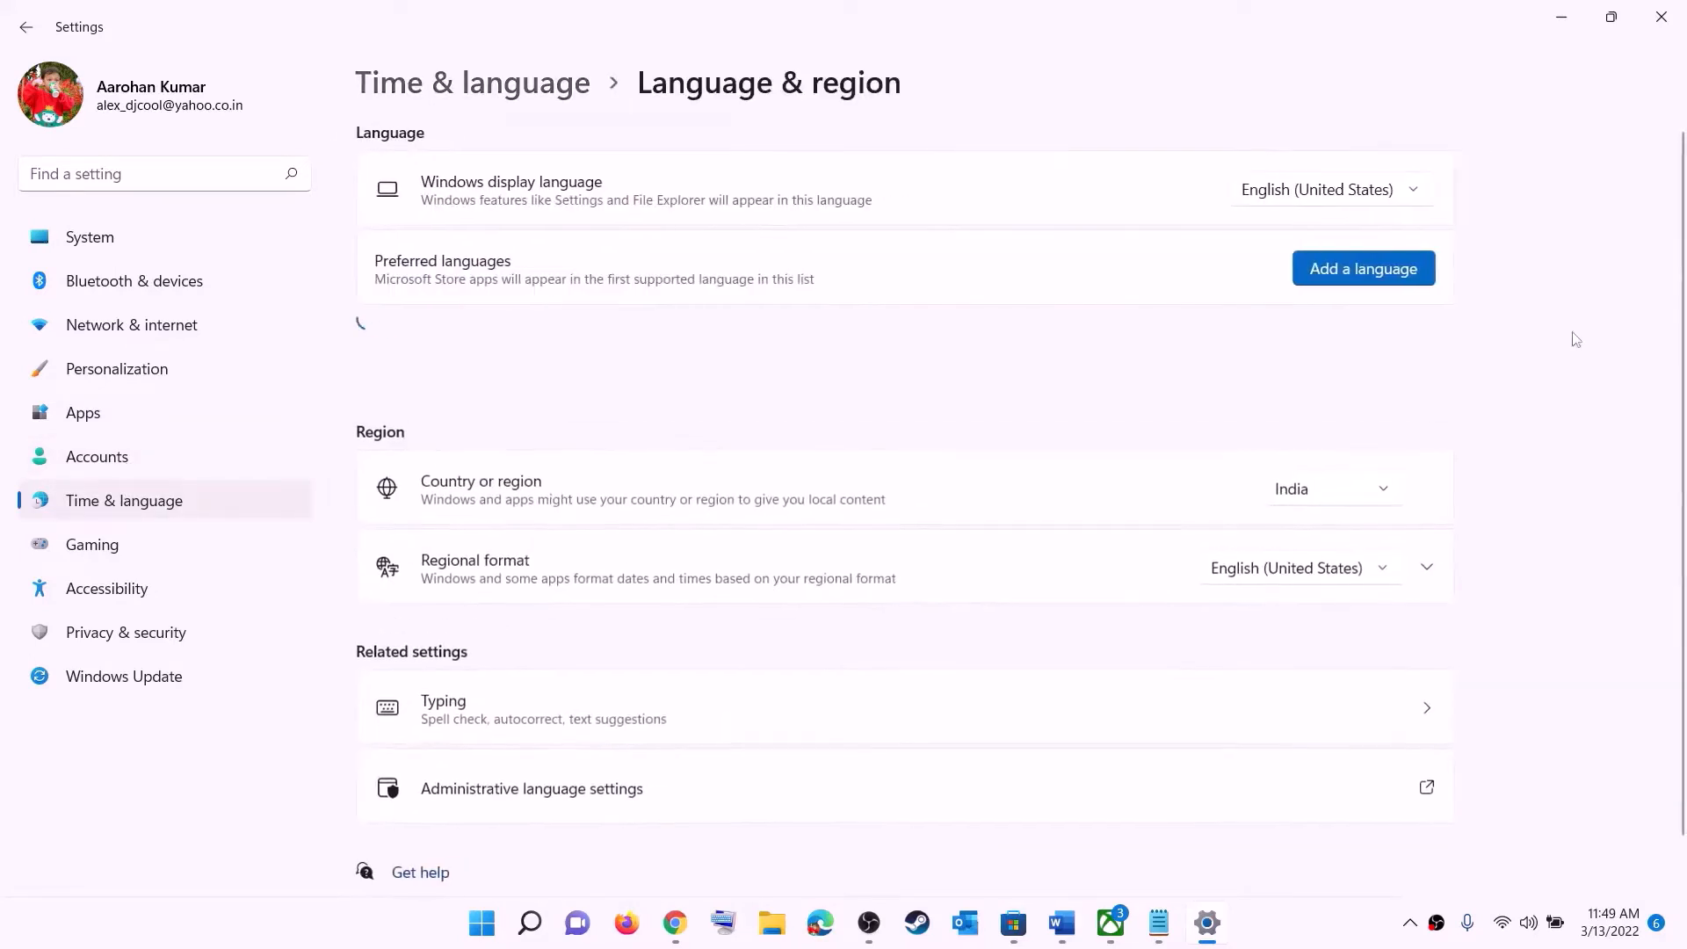
pyautogui.click(1366, 500)
pyautogui.click(1631, 328)
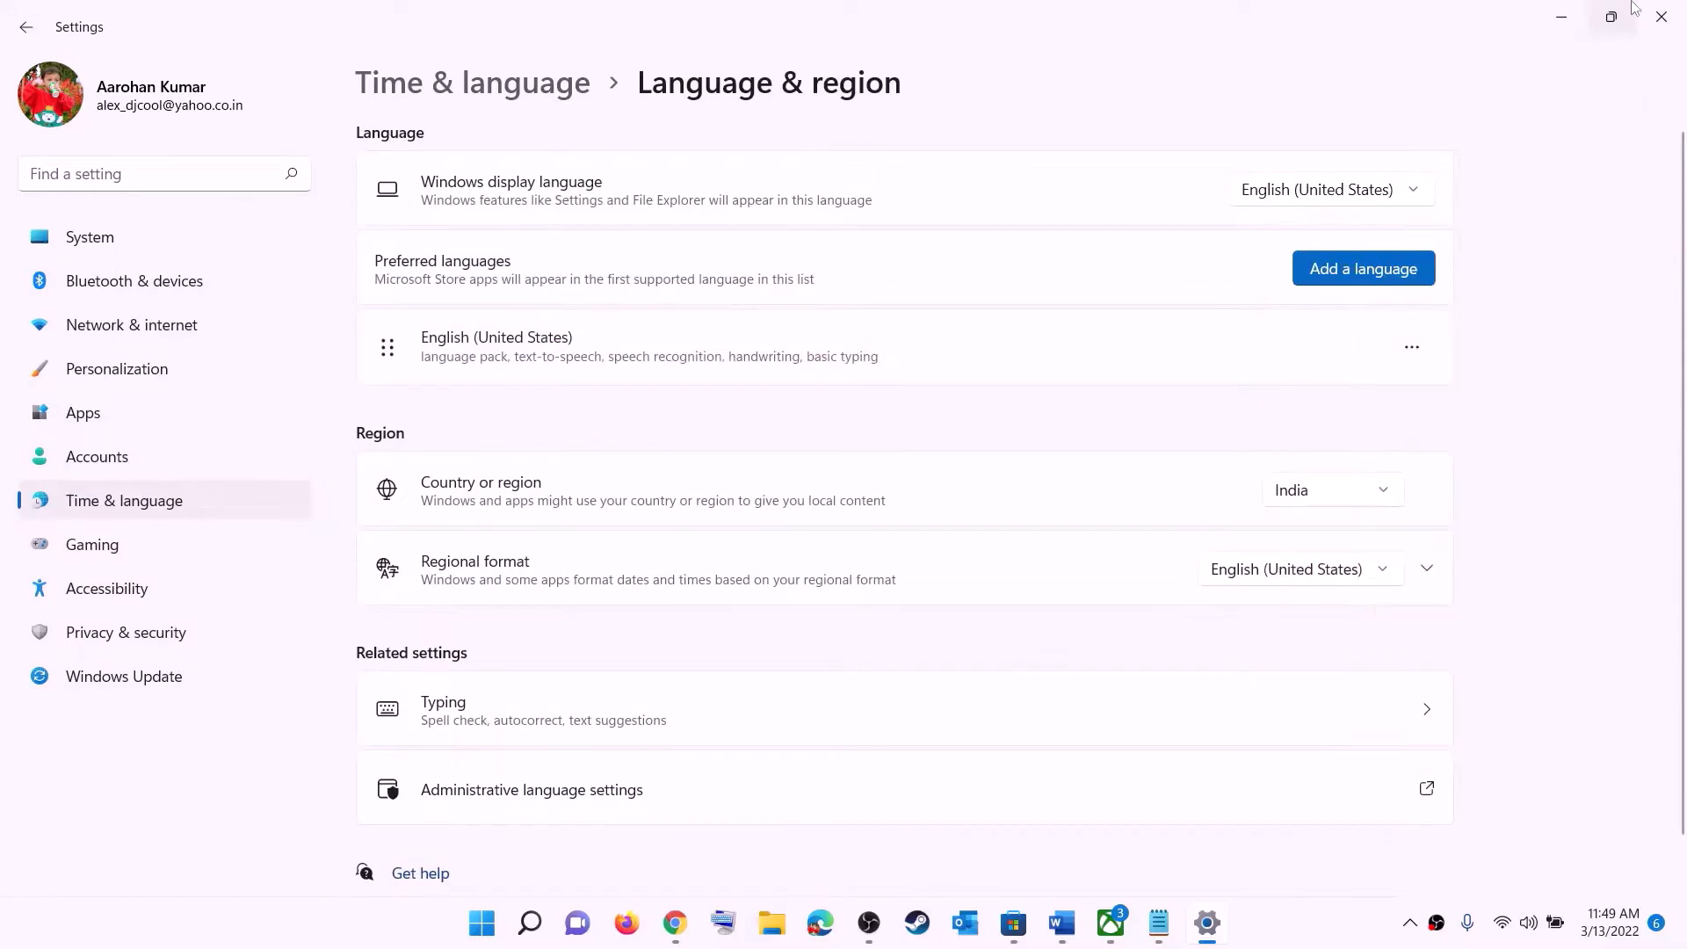
pyautogui.click(1661, 16)
# Switch to the Word document and highlight "try installing the it from Microsoft Store library" in Step 2.
pyautogui.click(1081, 927)
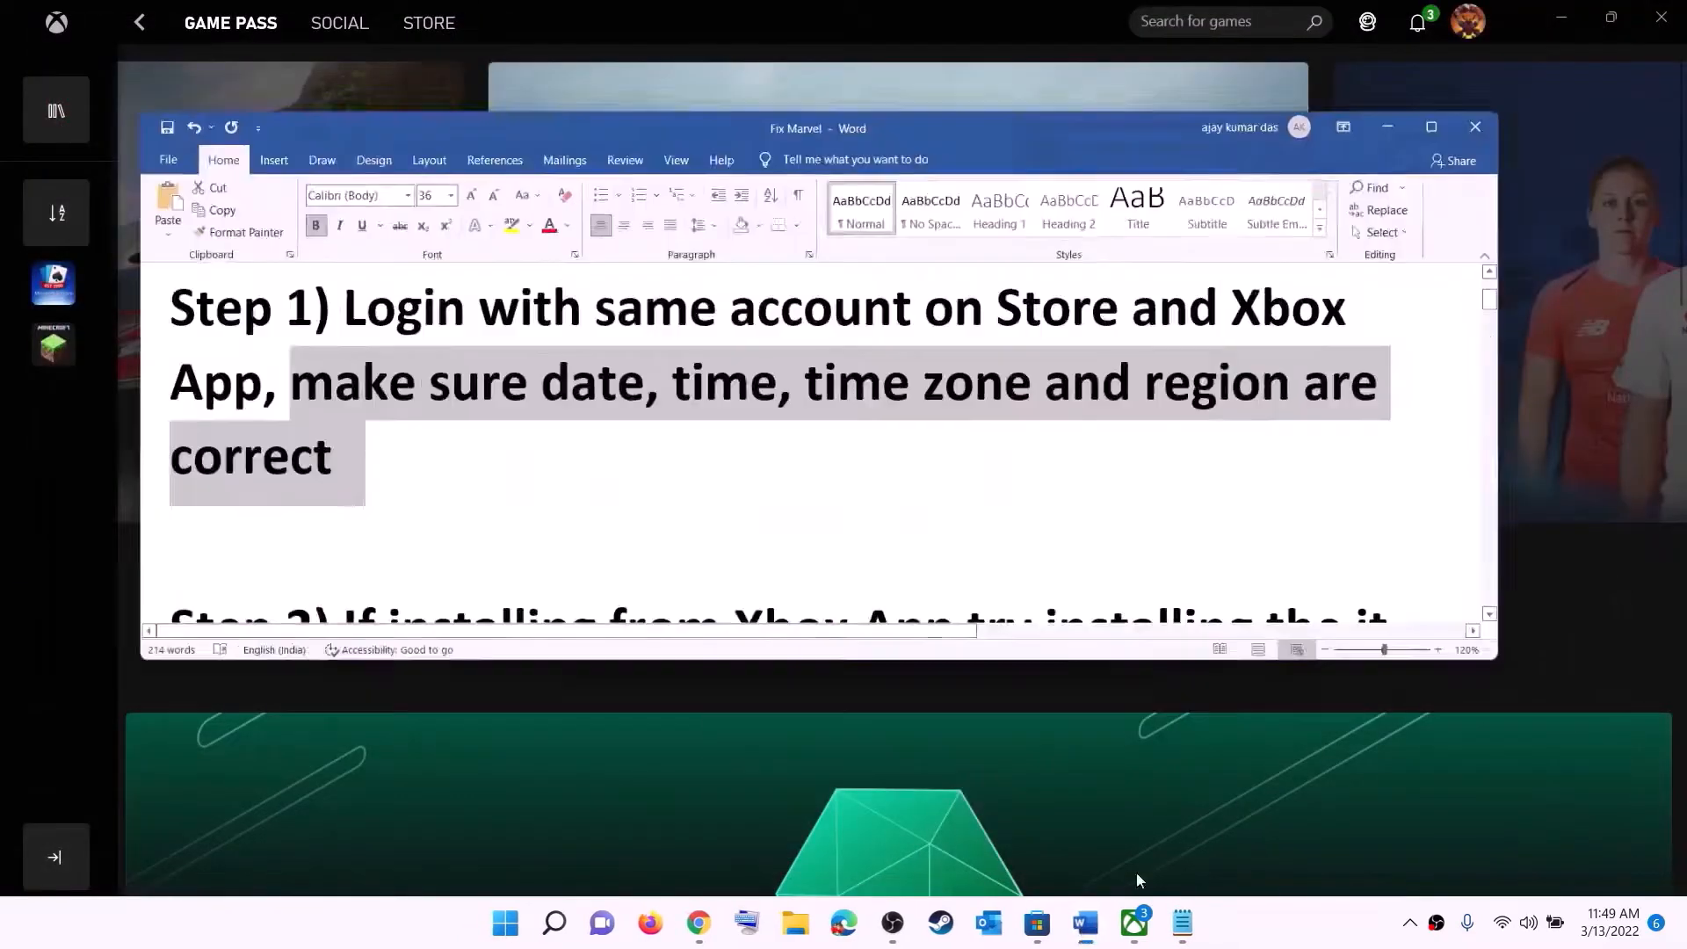
pyautogui.scroll(-3, 352, 392)
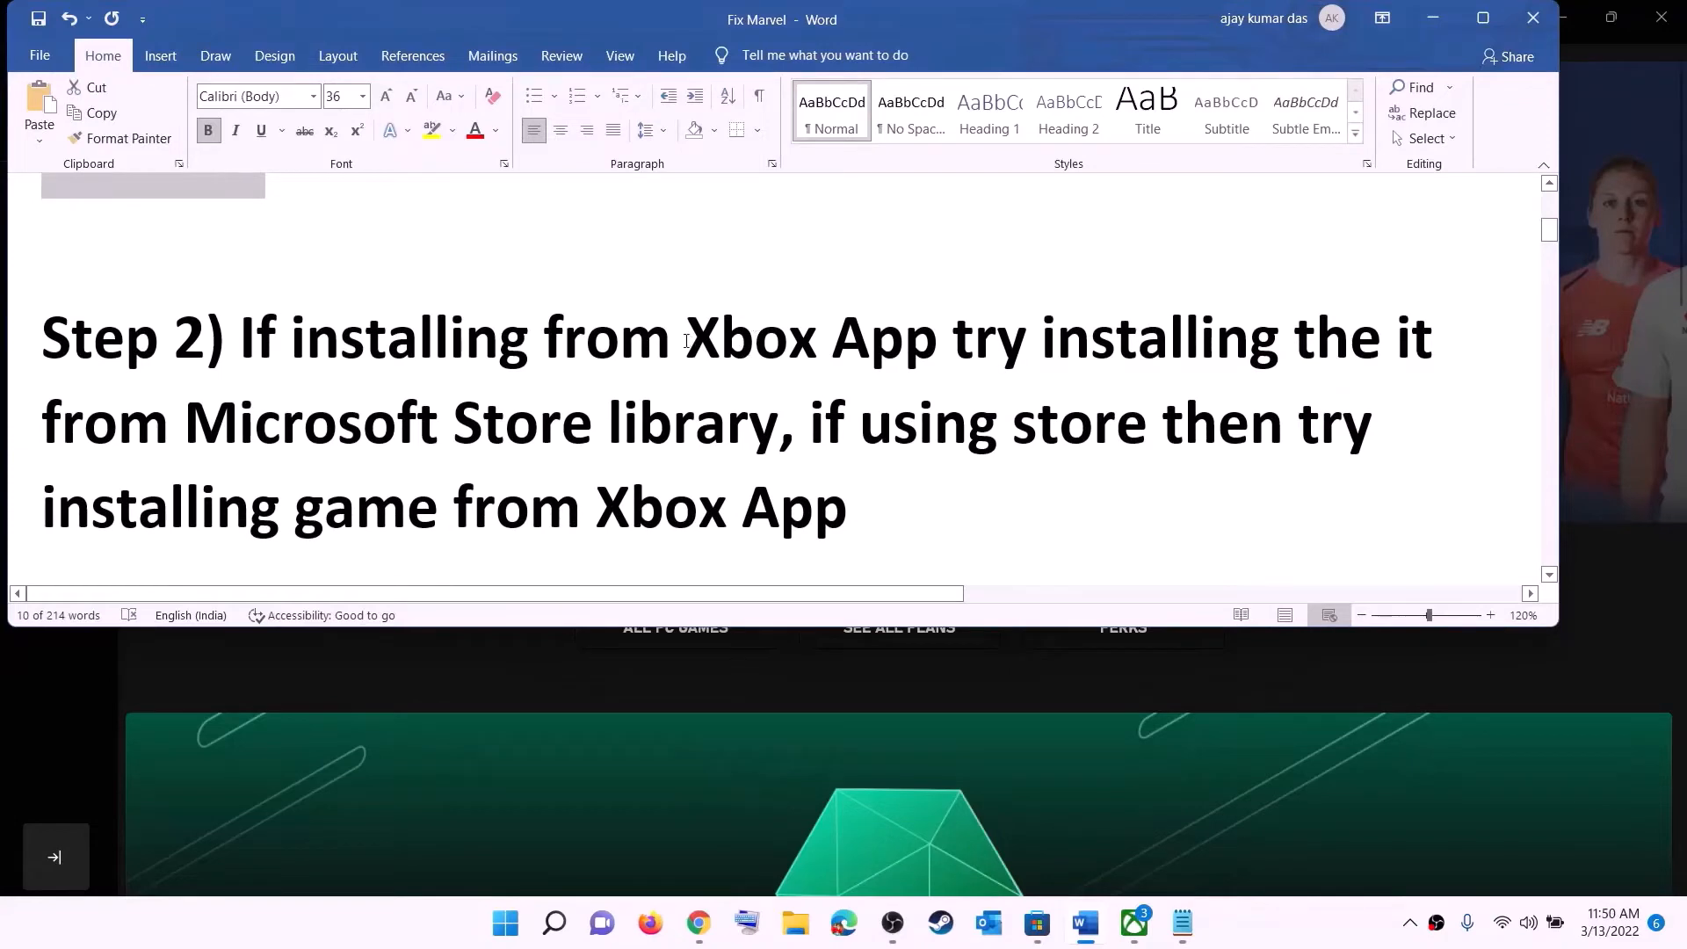
pyautogui.moveTo(689, 343); pyautogui.dragTo(779, 422)
pyautogui.click(1033, 343)
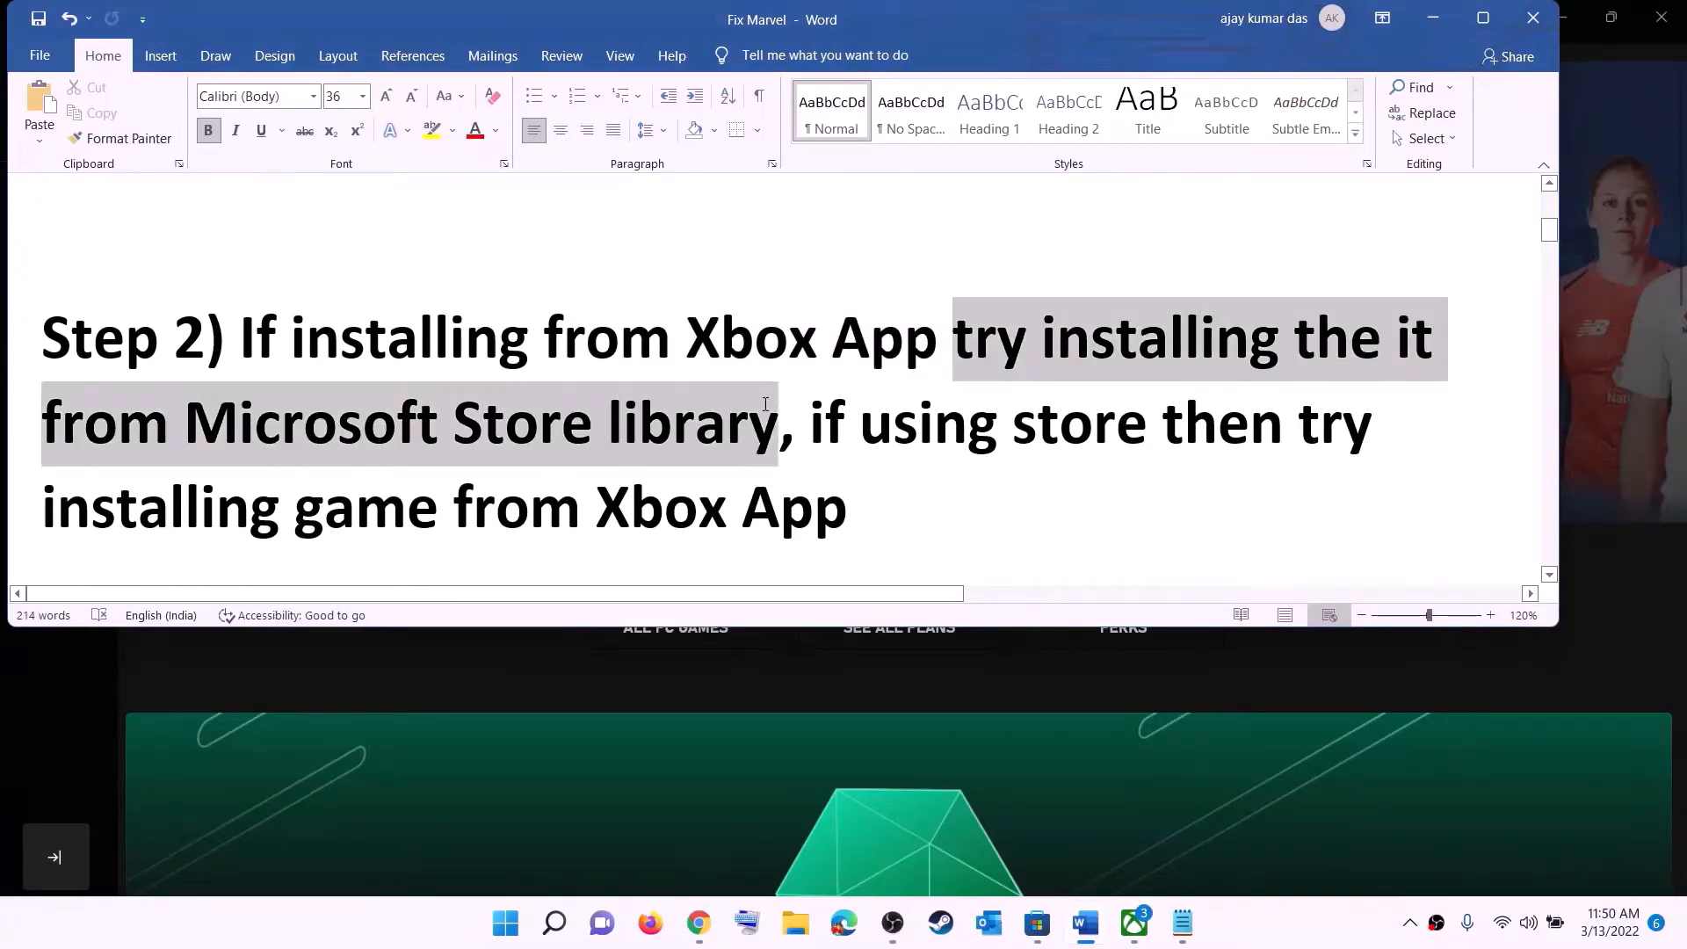
# Switch to the Microsoft Store and look through the apps and updates in the library.
pyautogui.click(1034, 933)
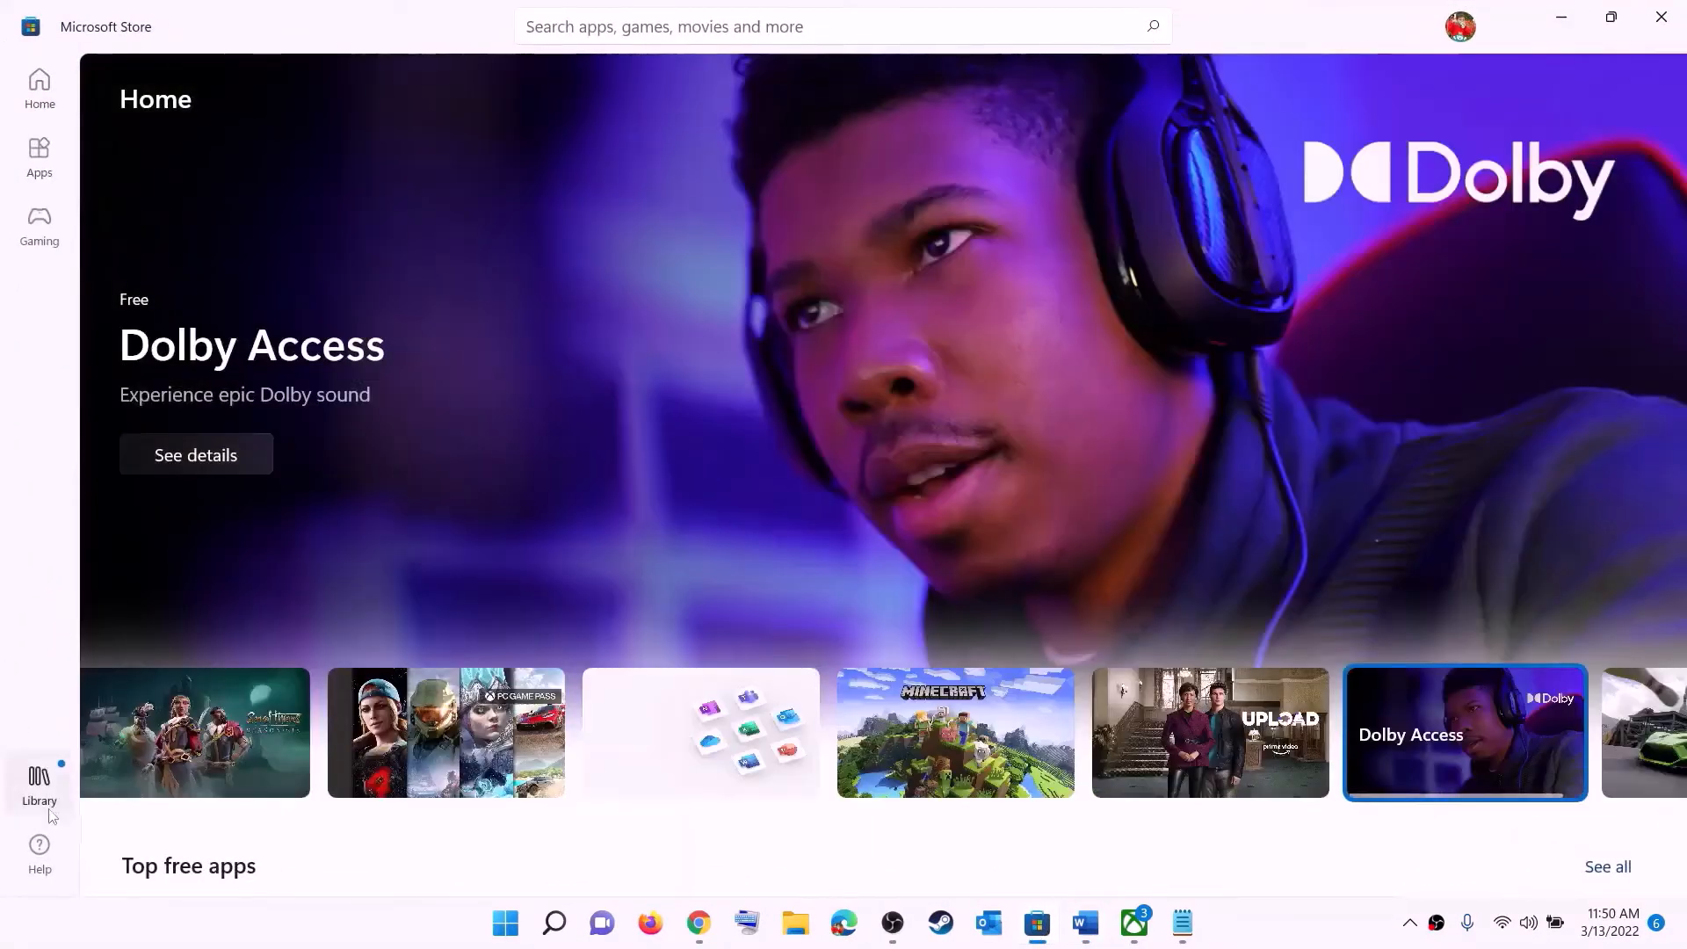
pyautogui.click(39, 790)
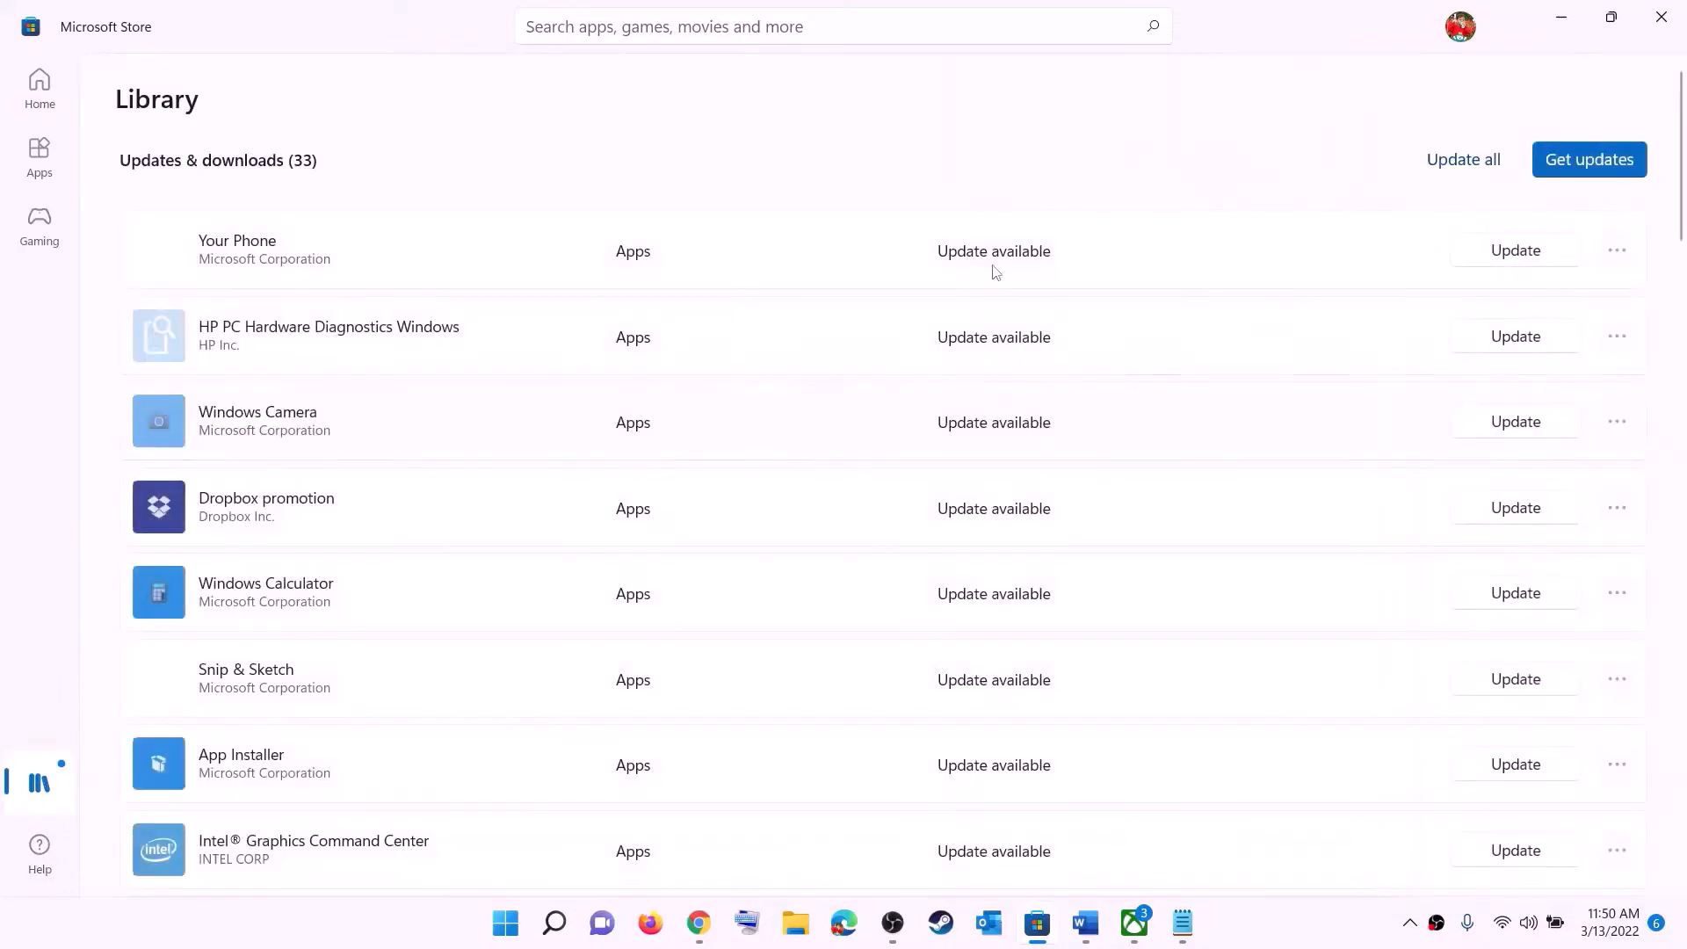
pyautogui.scroll(-8, 1149, 554)
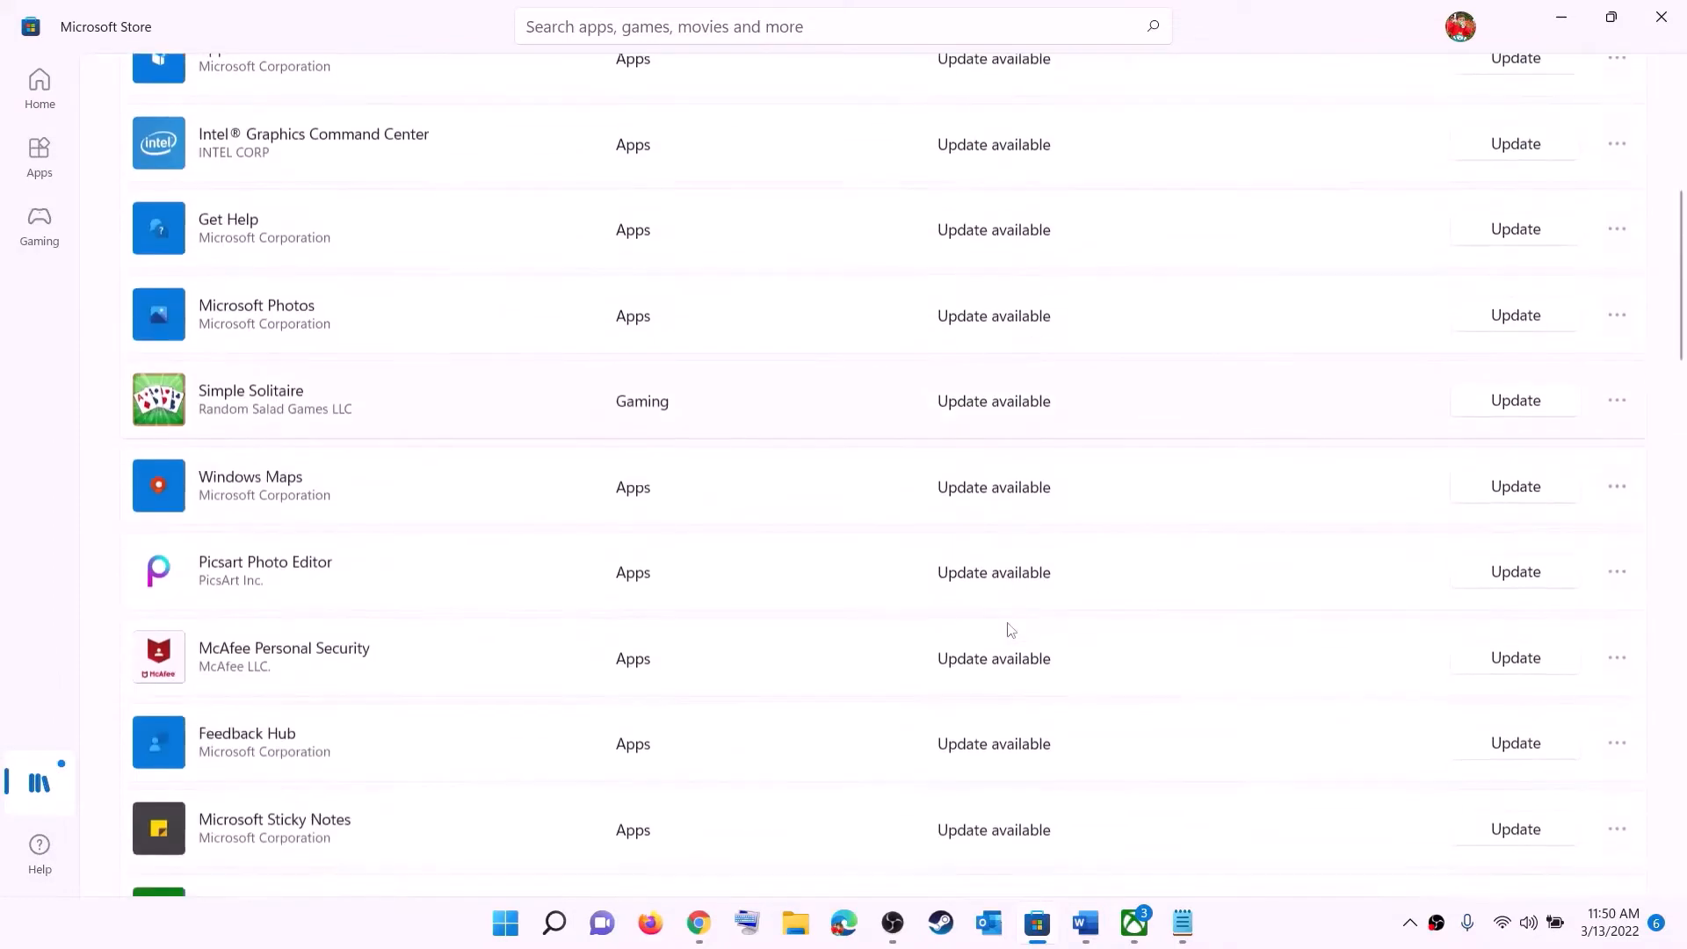
pyautogui.scroll(8, 1013, 722)
pyautogui.scroll(-20, 1011, 709)
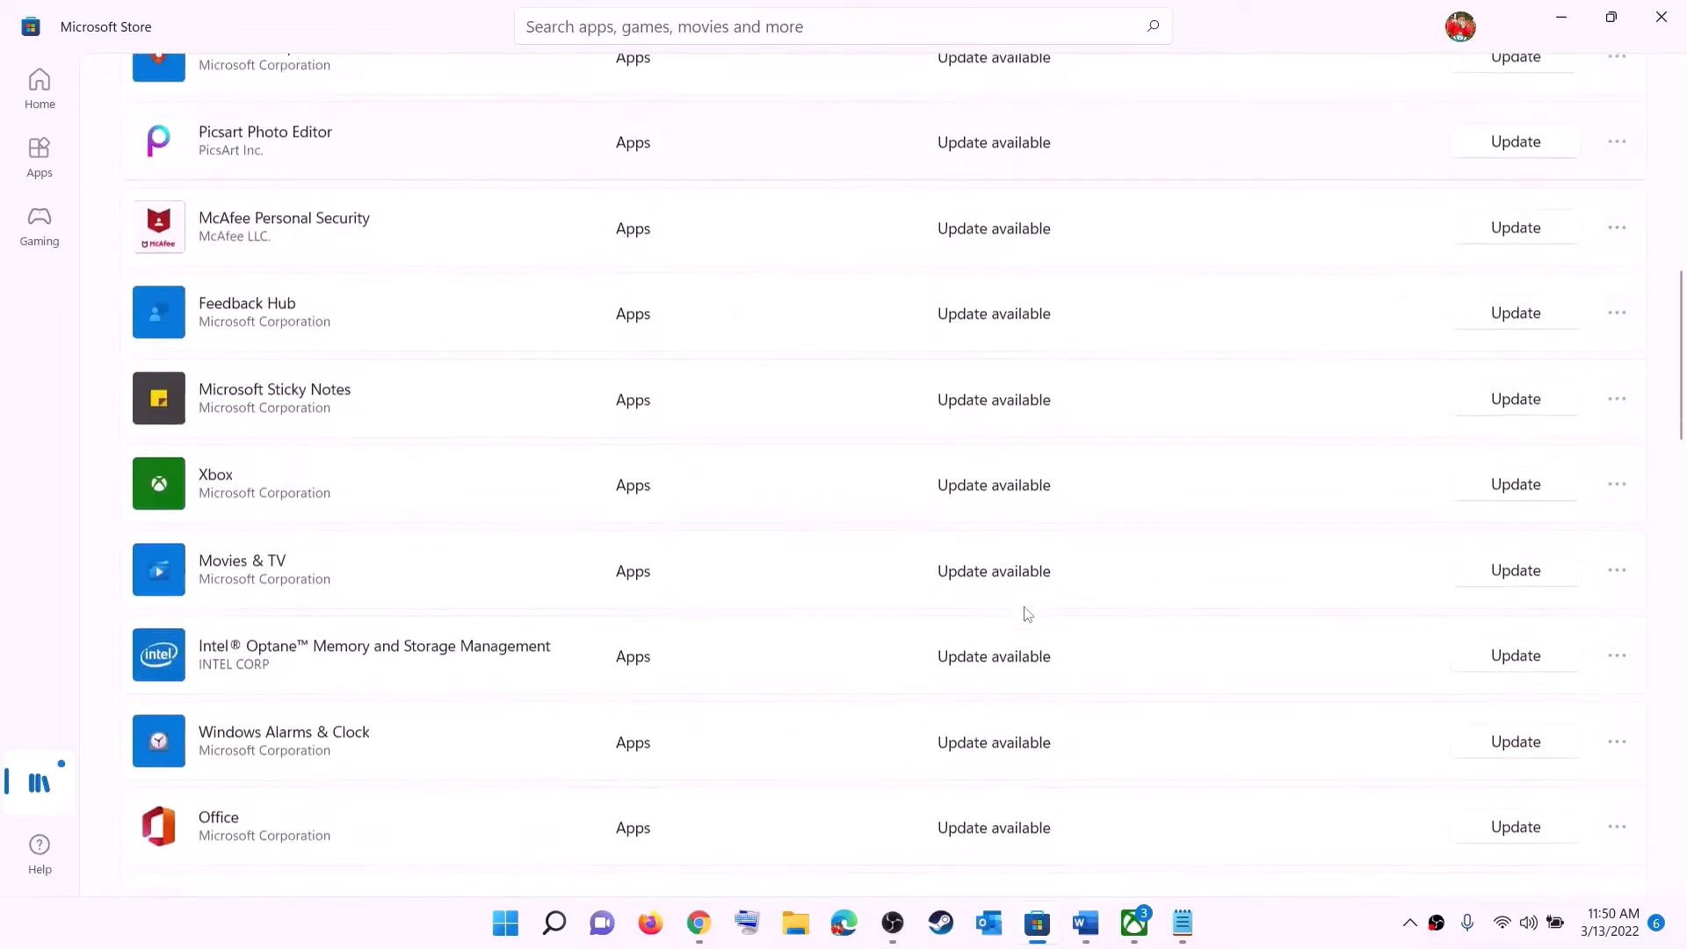
pyautogui.scroll(-1, 1028, 613)
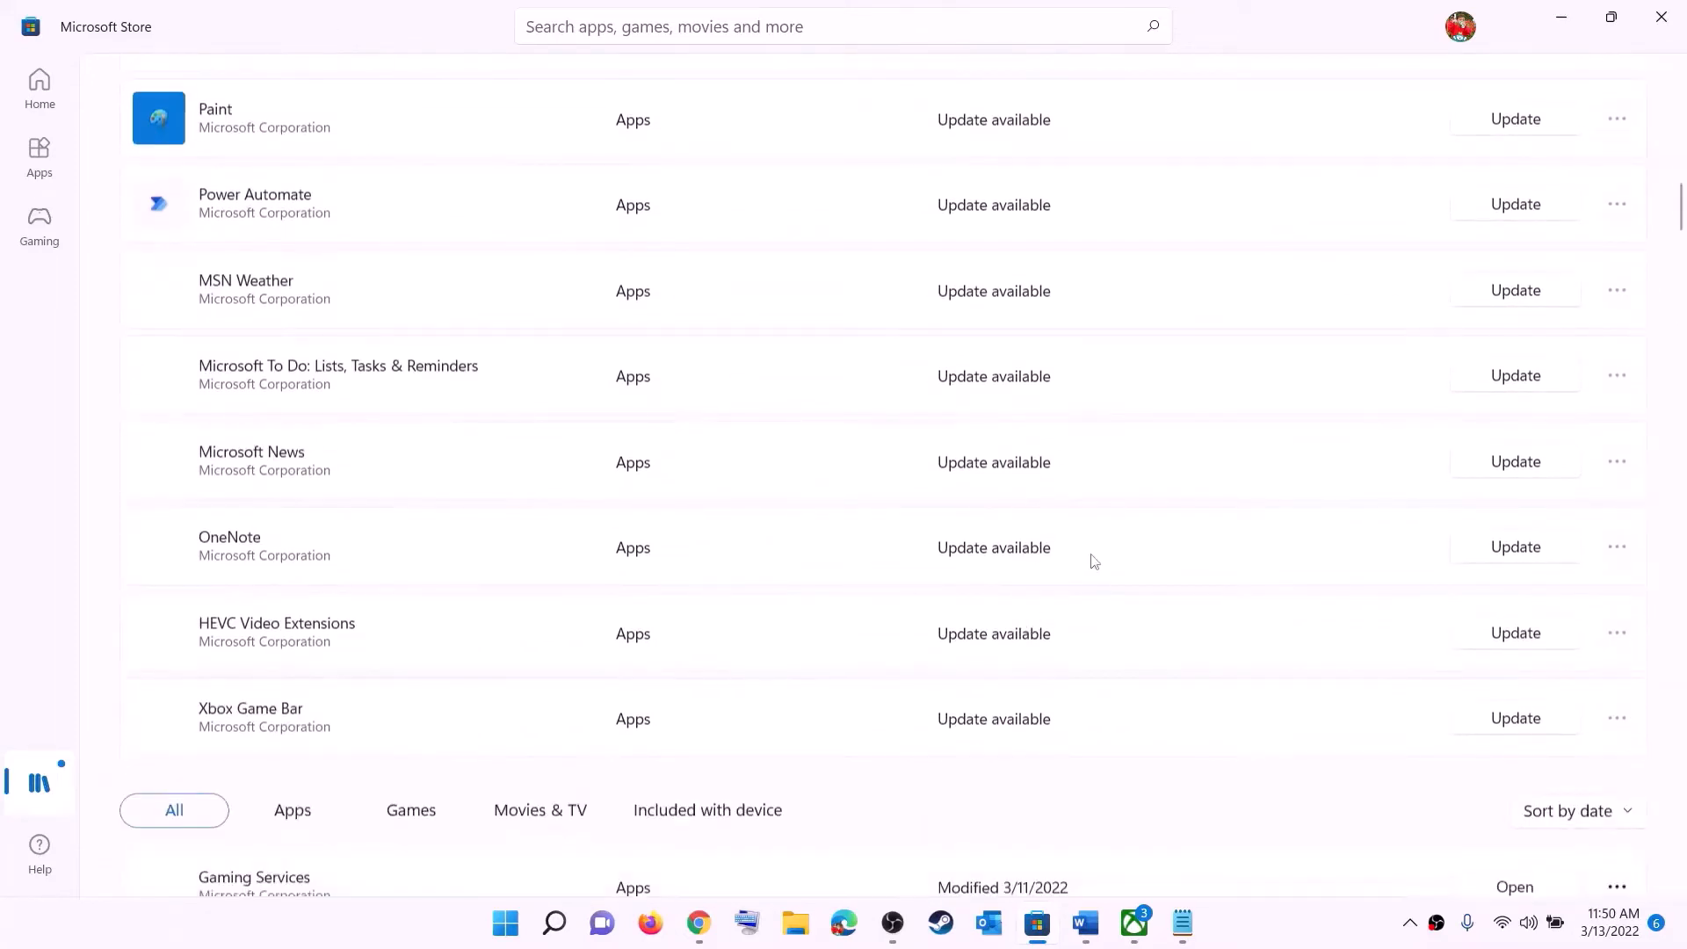
pyautogui.scroll(15, 1116, 536)
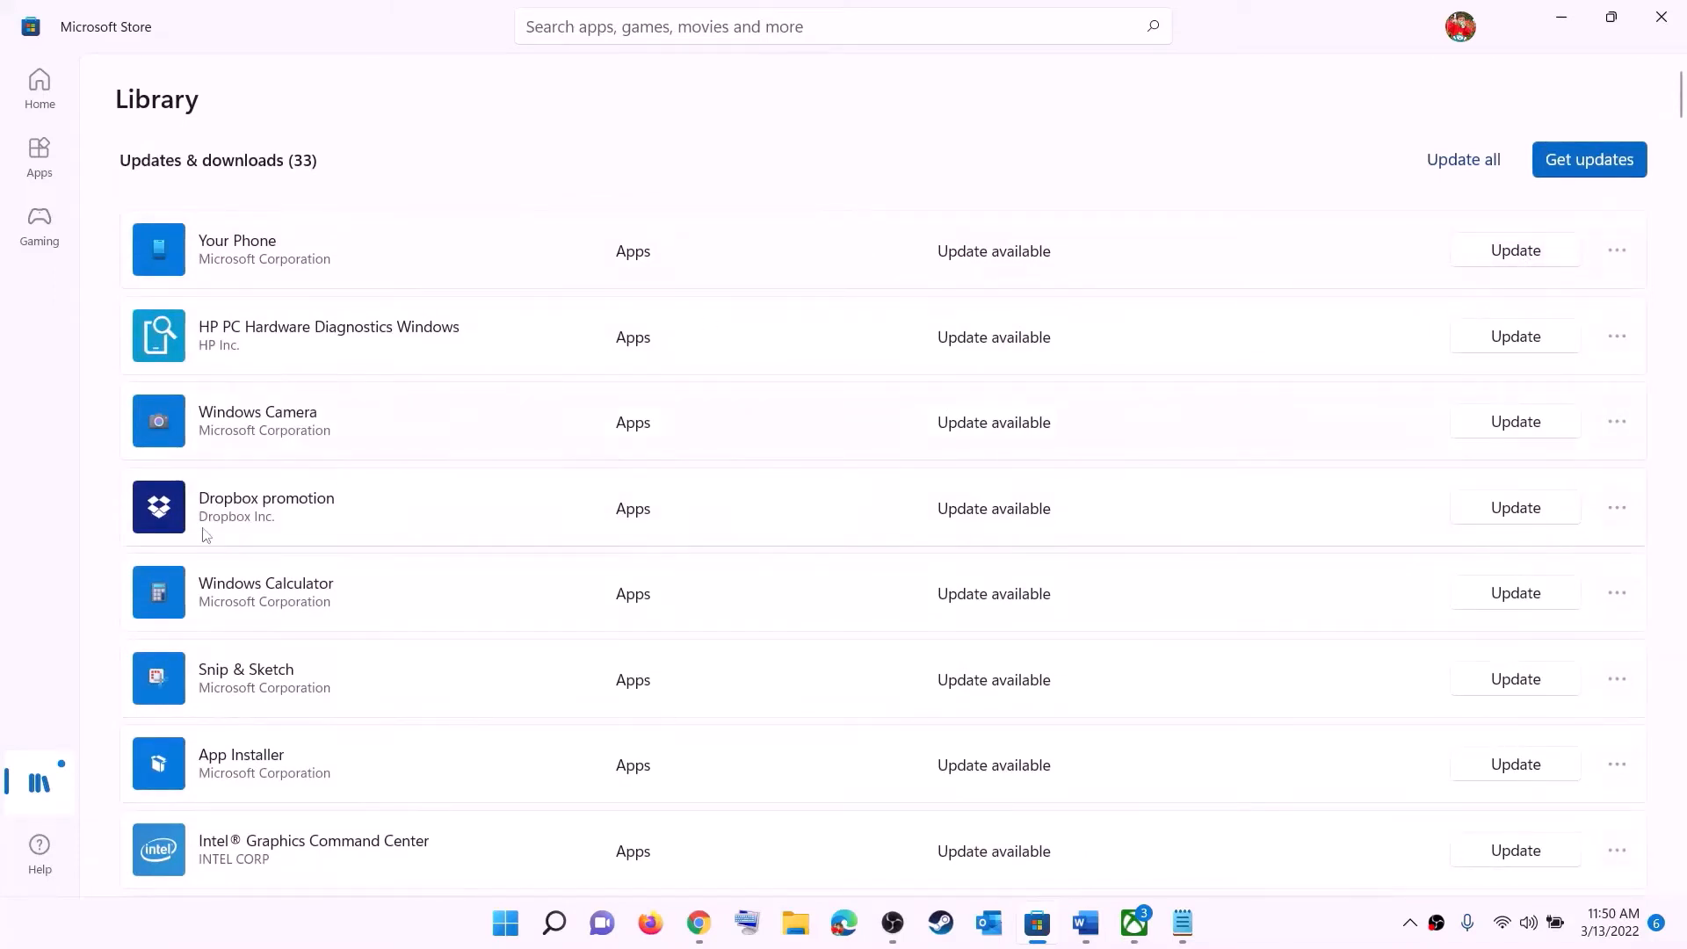
# Switch to the Word document and highlight "using store" and "installing game from Xbox App" in Step 2.
pyautogui.click(1085, 924)
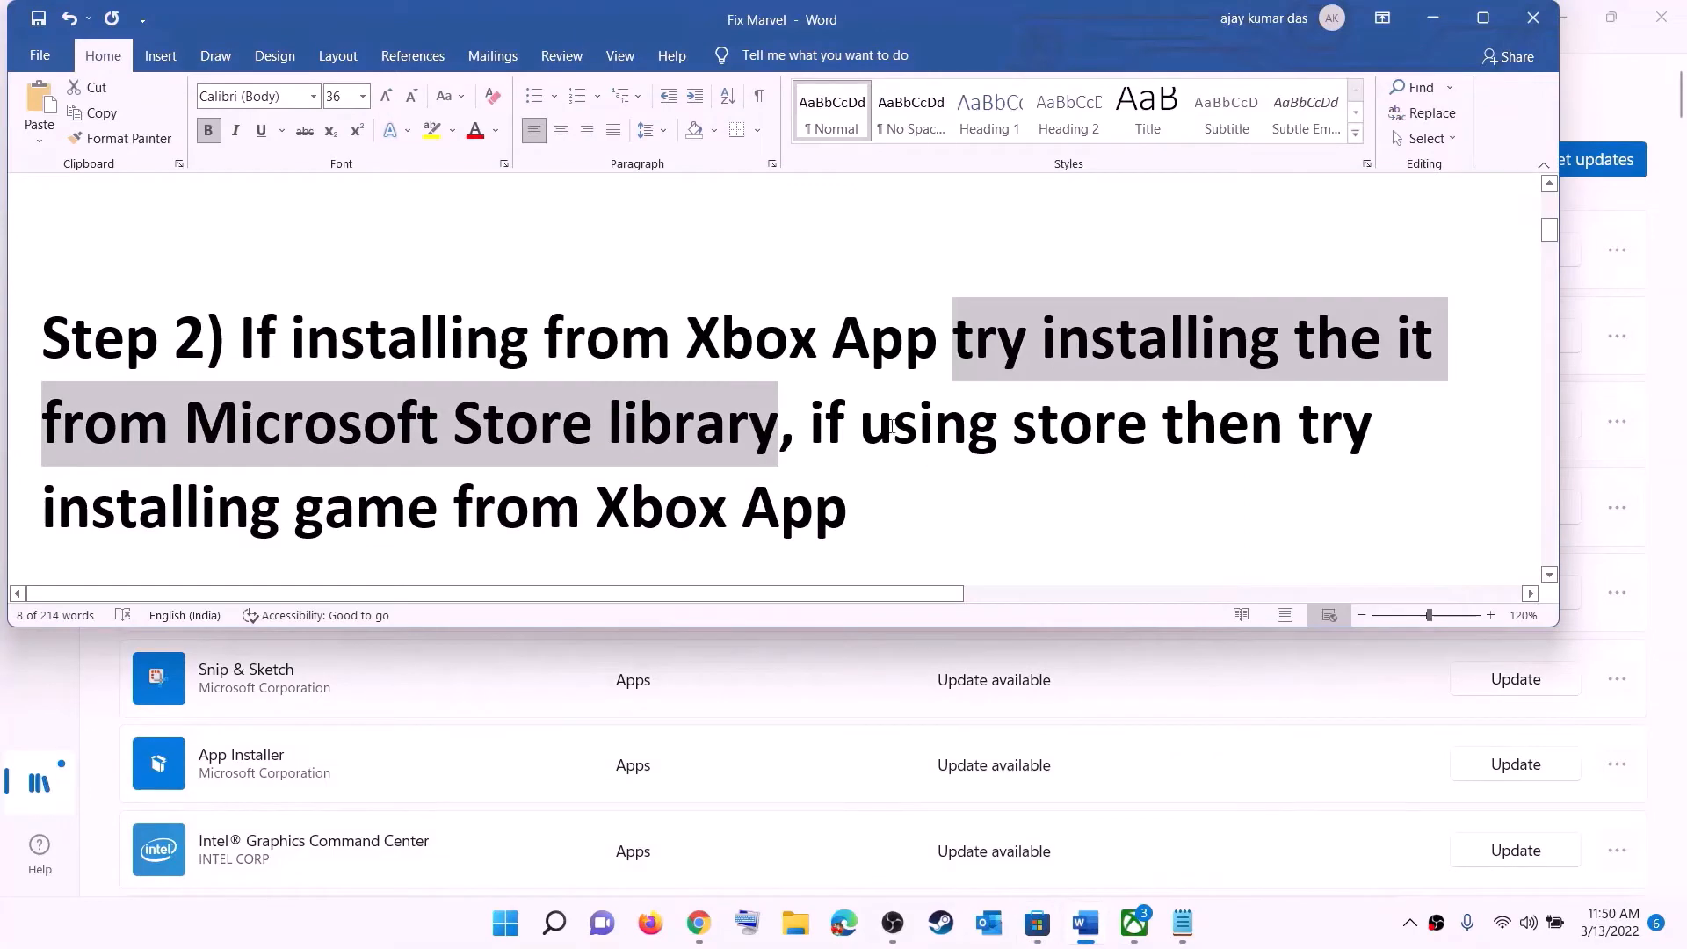
pyautogui.click(862, 426)
pyautogui.moveTo(862, 426); pyautogui.dragTo(1162, 426)
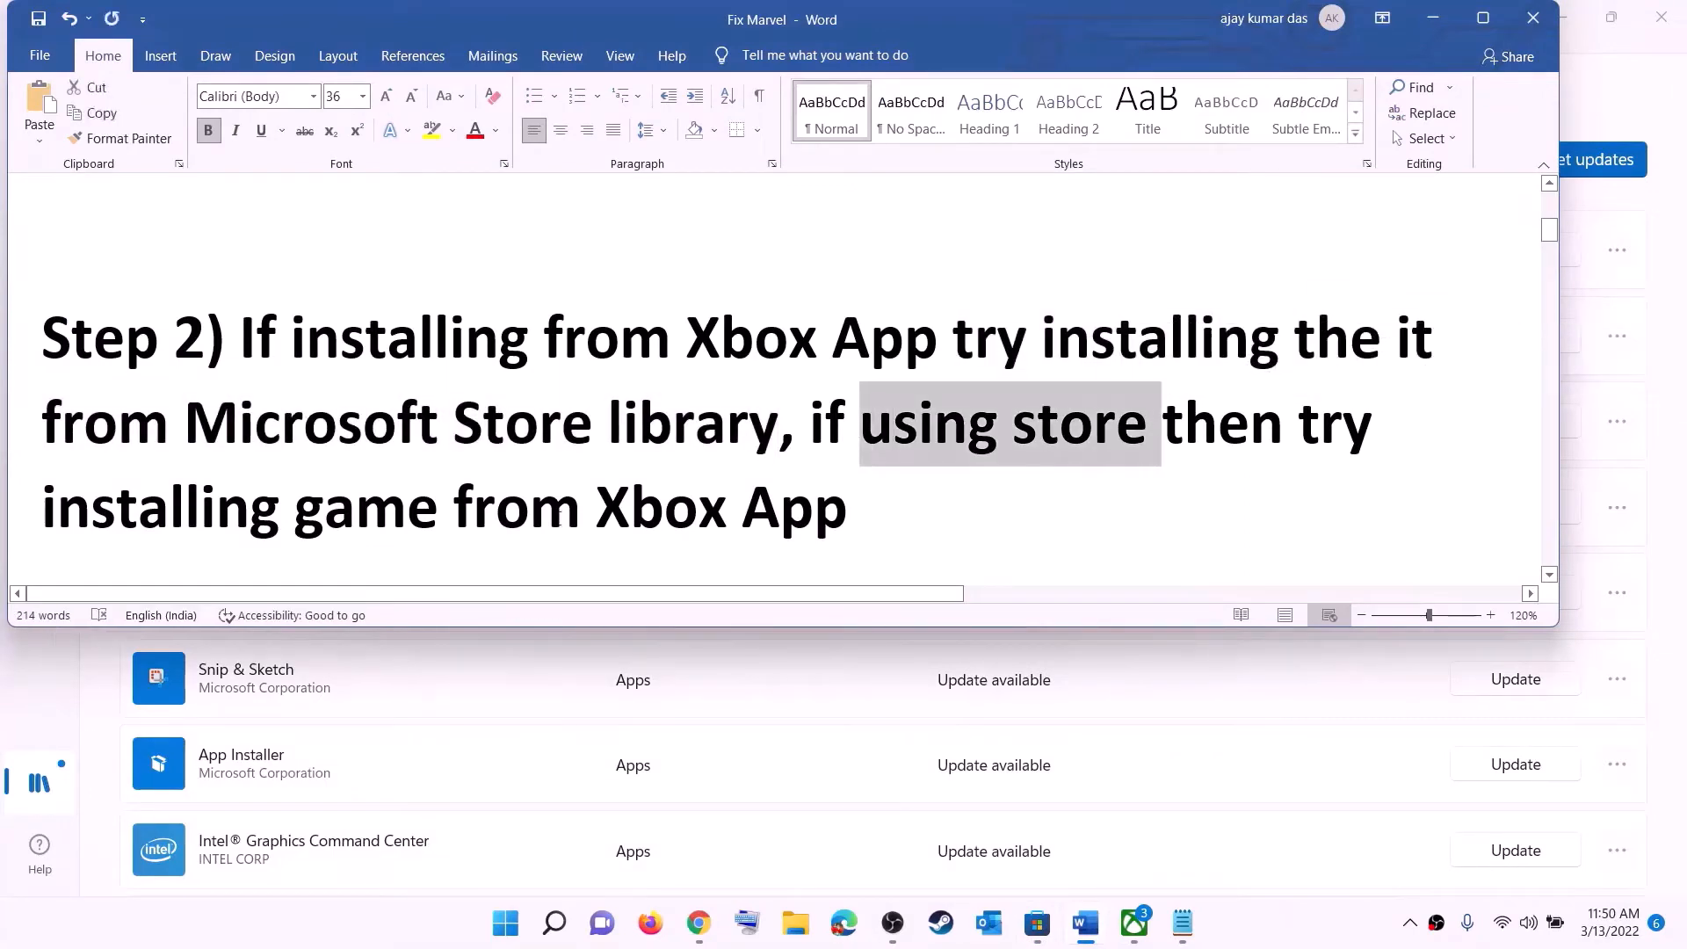
pyautogui.moveTo(271, 488); pyautogui.dragTo(848, 510)
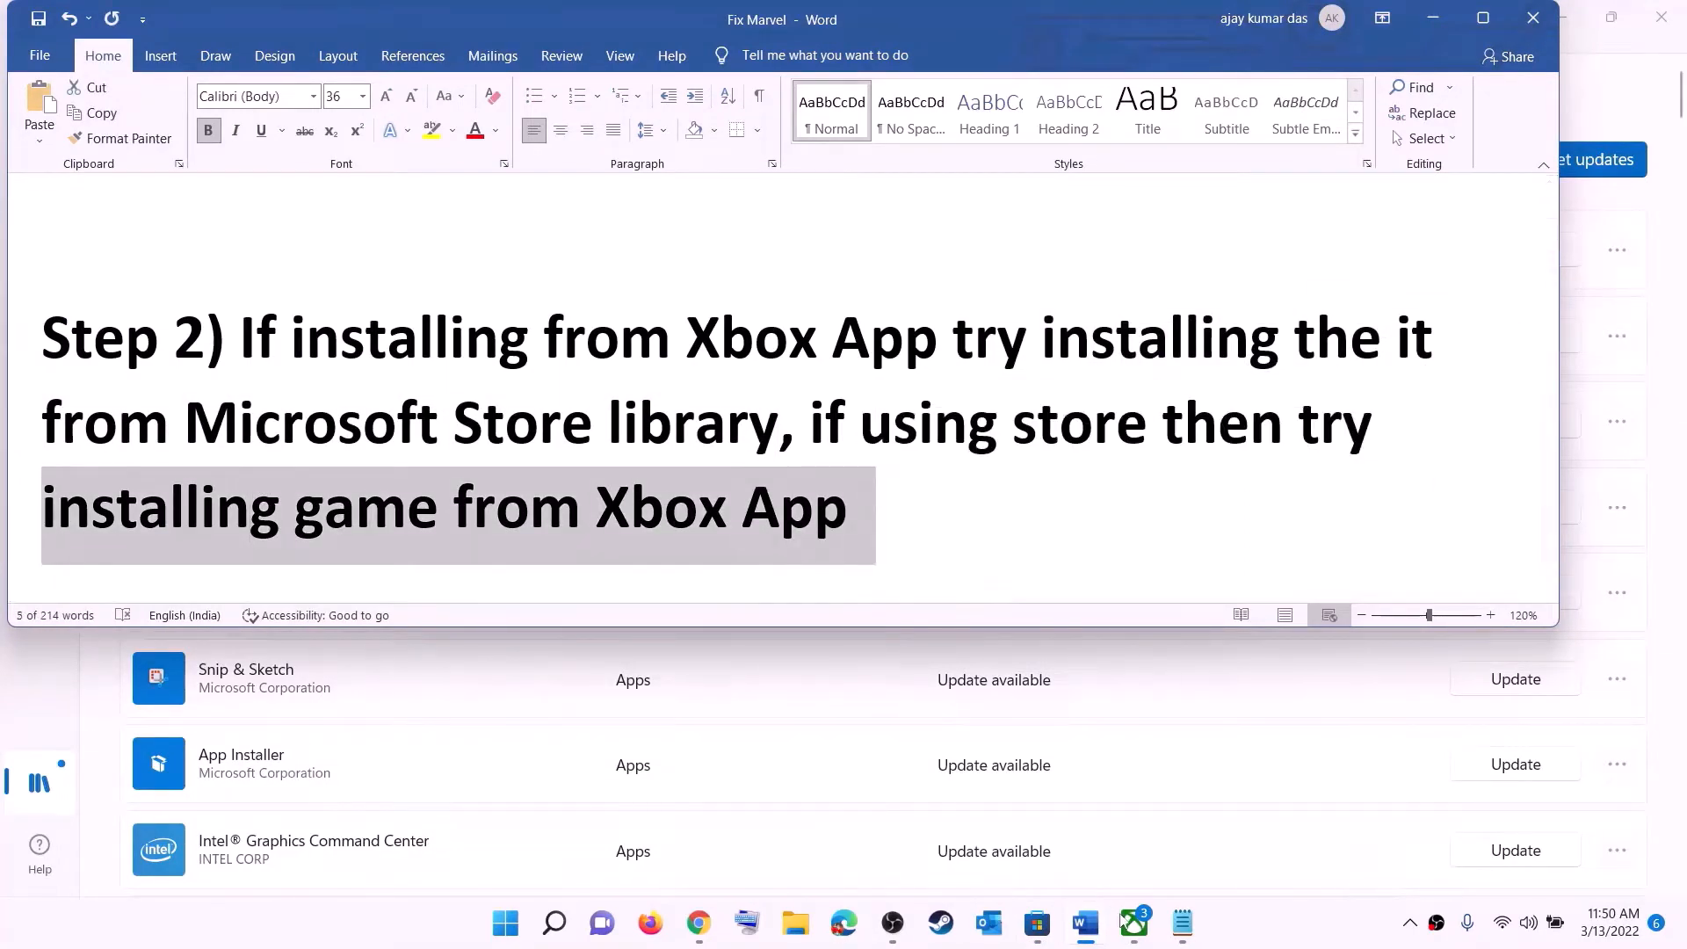
# Switch to the Xbox app, activate the game search, and minimize the app.
pyautogui.click(1135, 923)
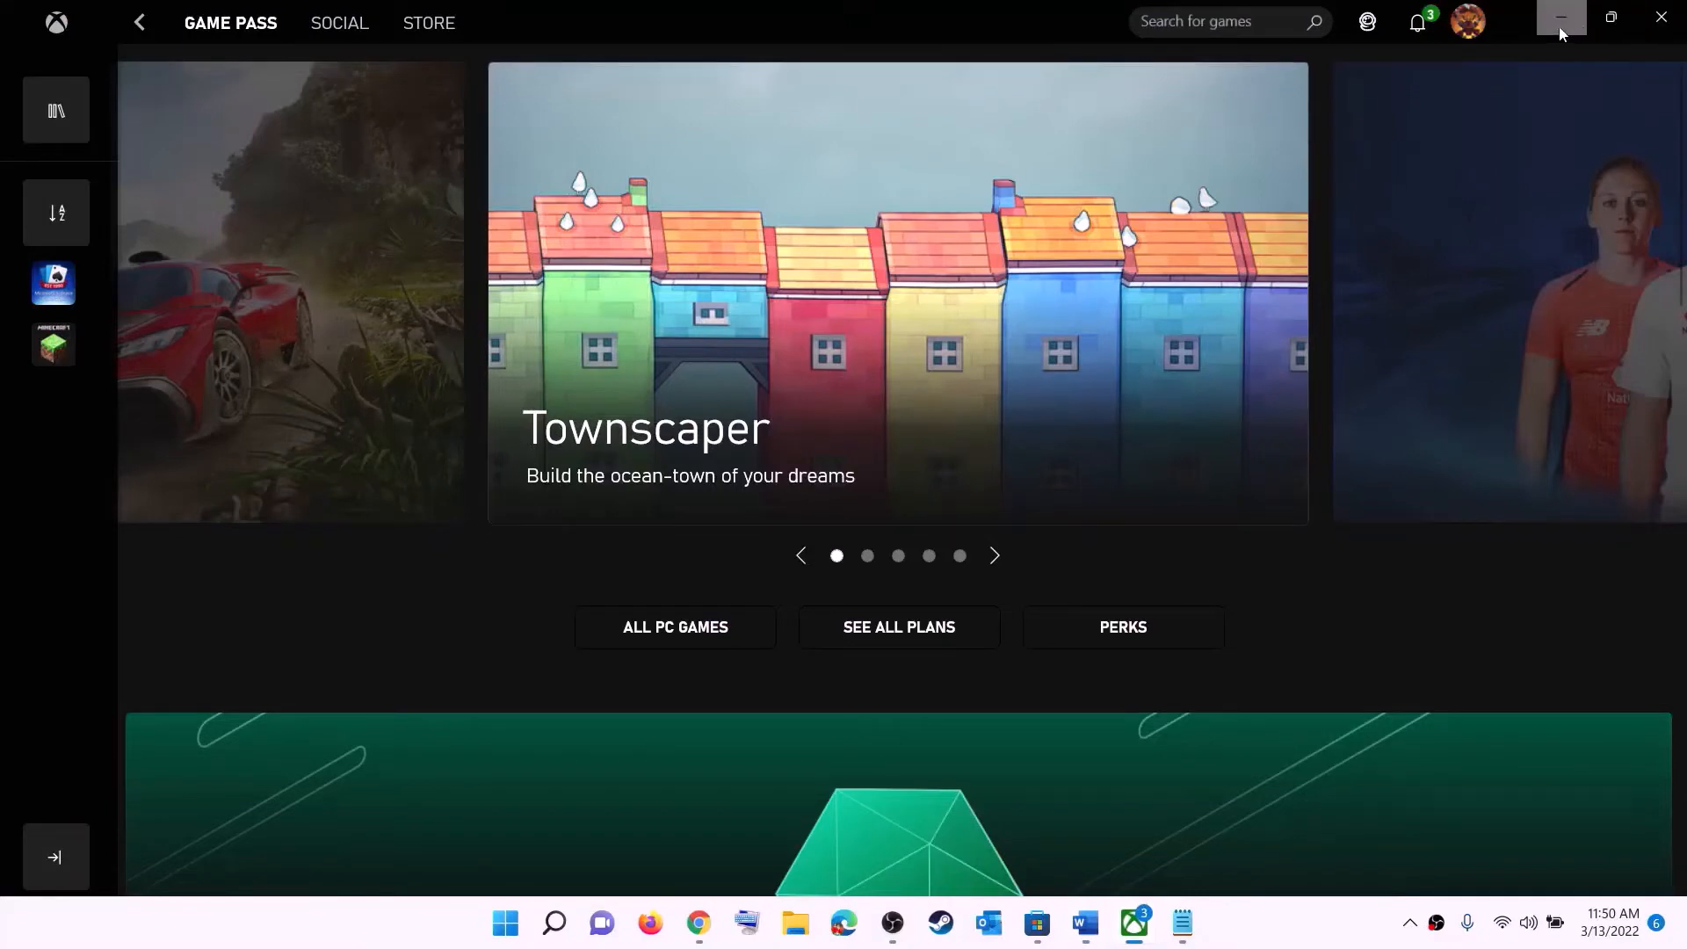
pyautogui.click(1234, 14)
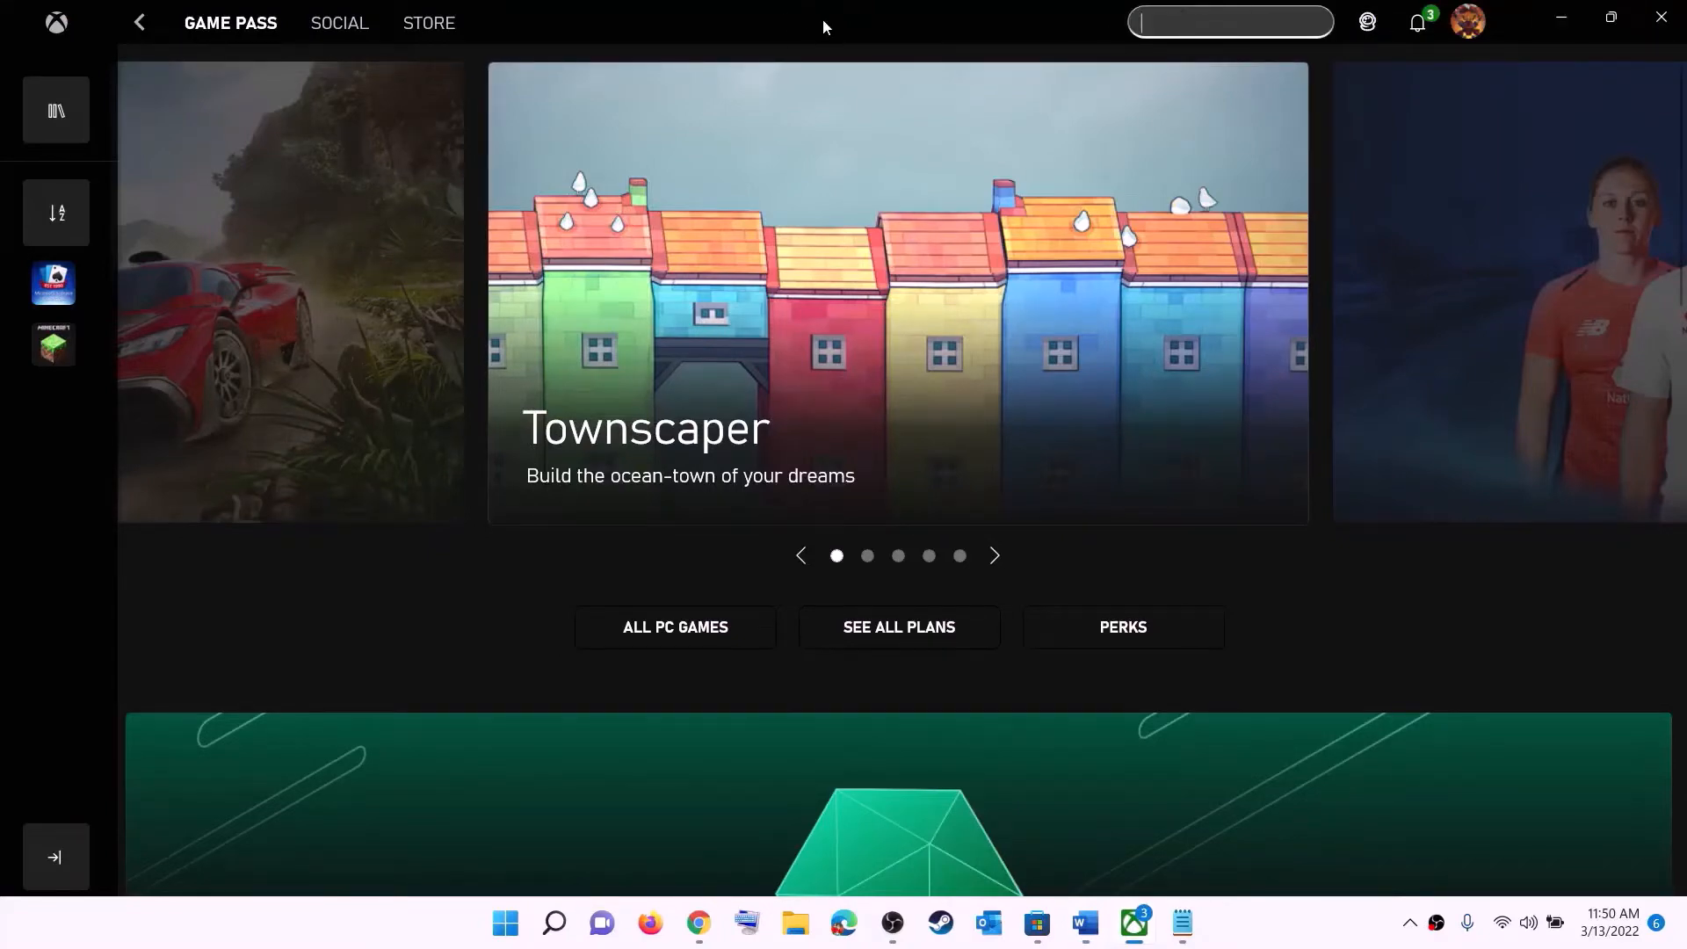
pyautogui.click(1554, 19)
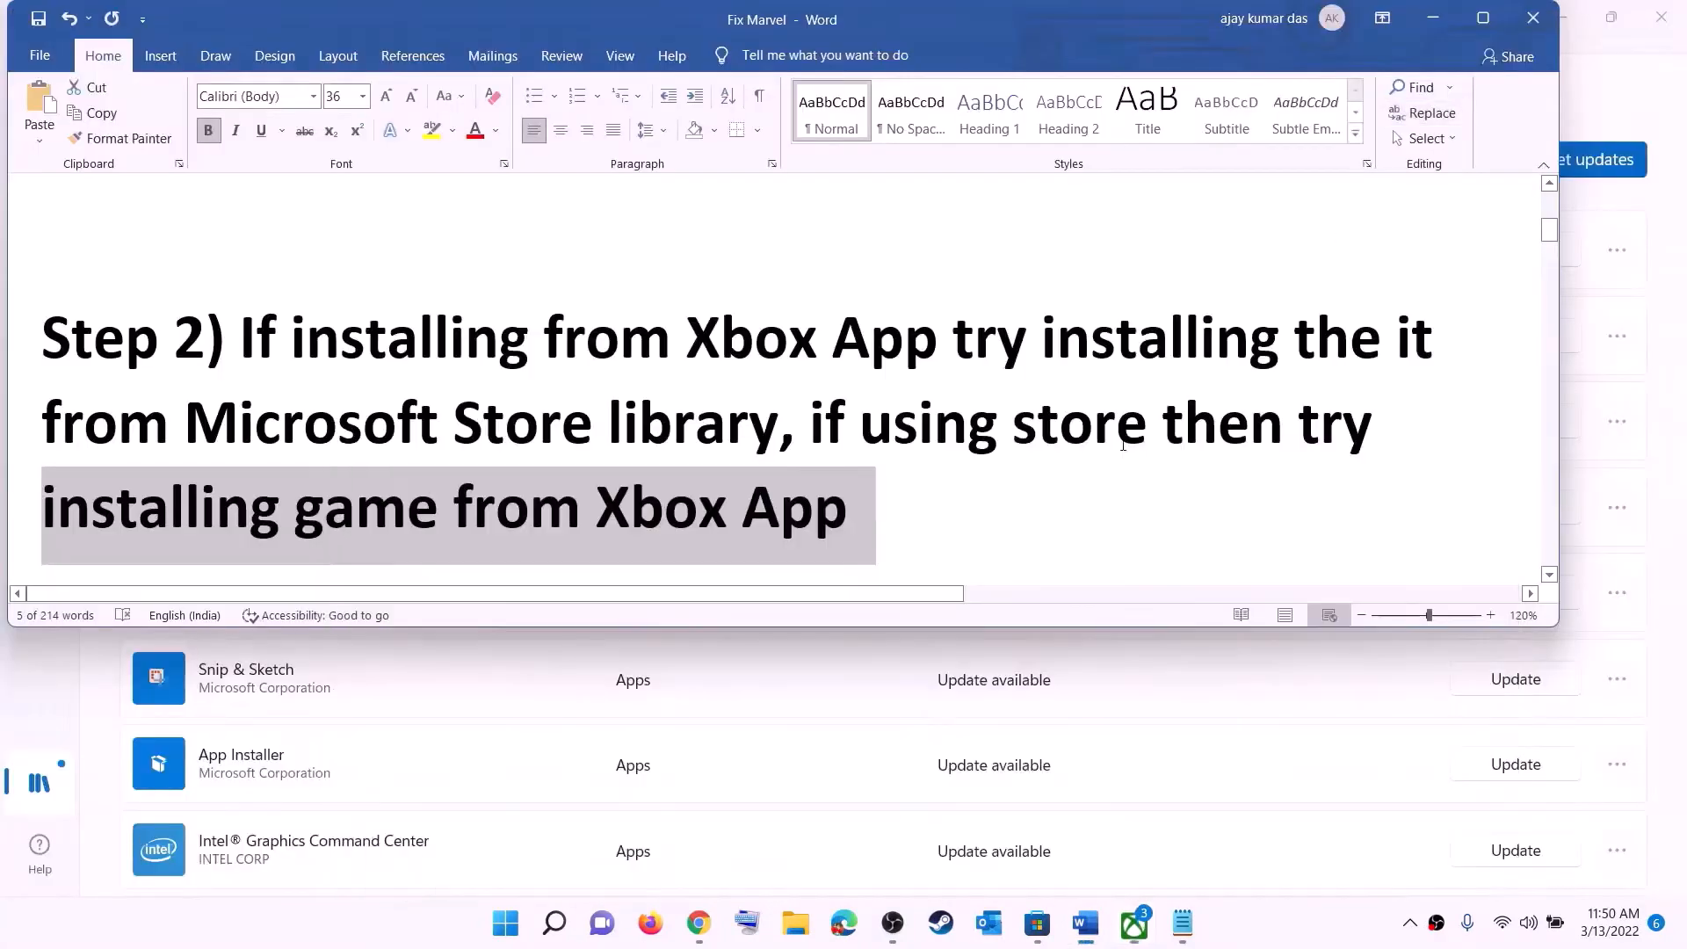
# Copy the Get-AppxPackage command listed under Step 3 of the Word document.
pyautogui.click(887, 422)
pyautogui.scroll(-5, 326, 411)
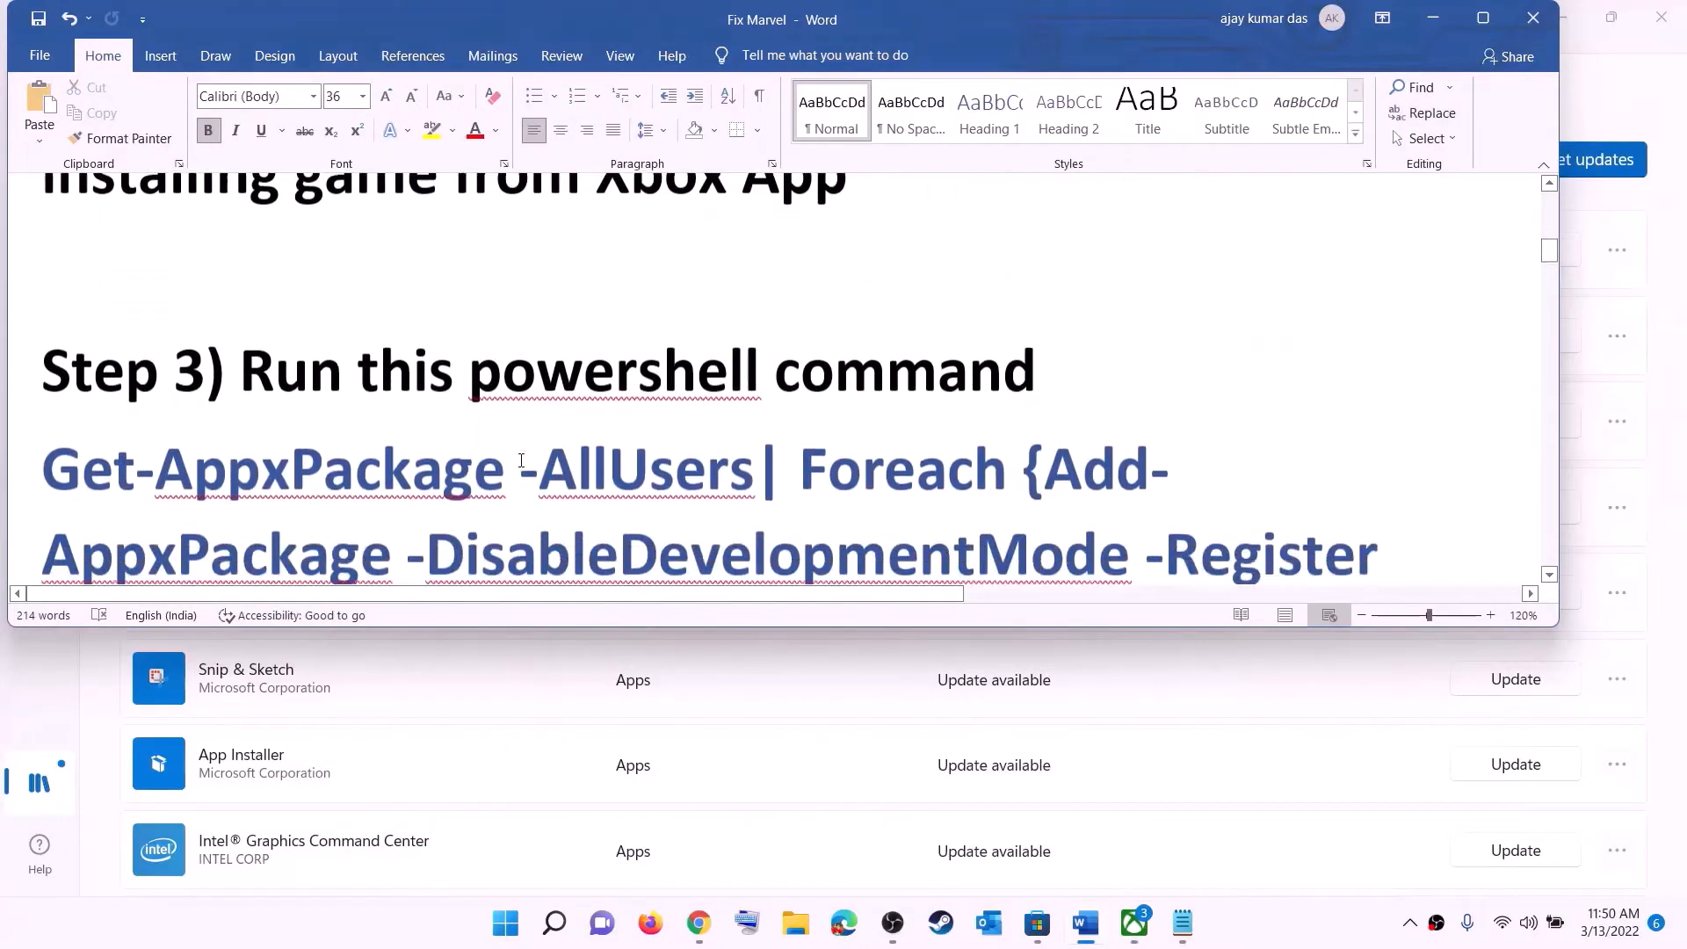
pyautogui.scroll(-3, 533, 416)
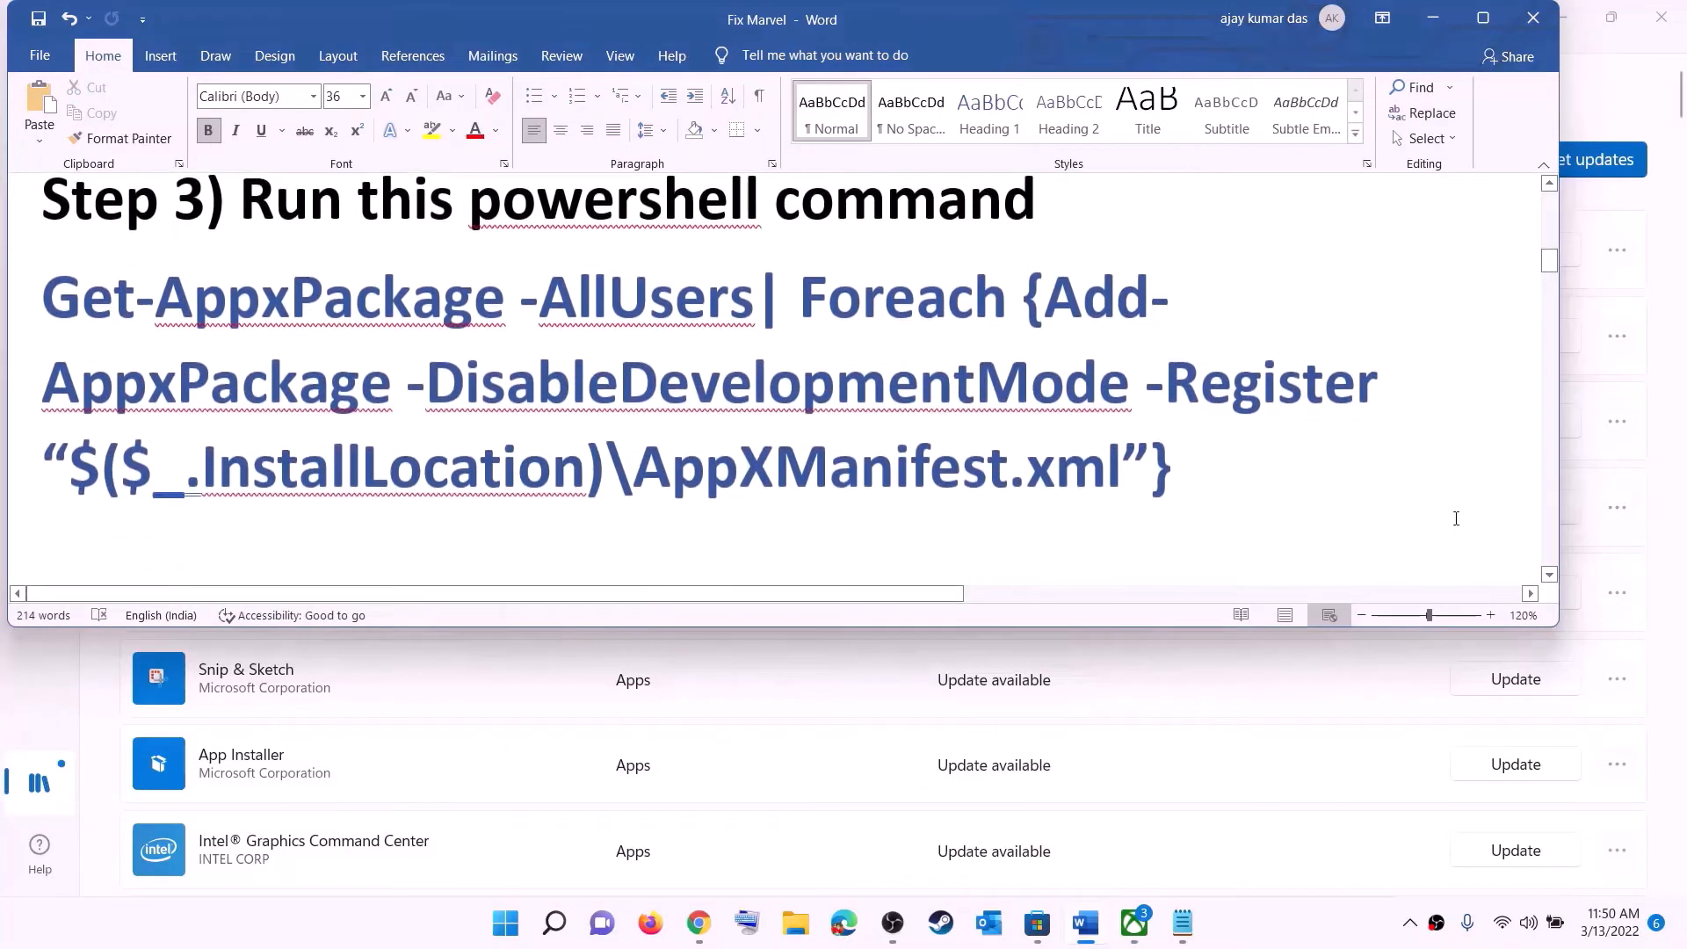
pyautogui.moveTo(1173, 472); pyautogui.dragTo(41, 295)
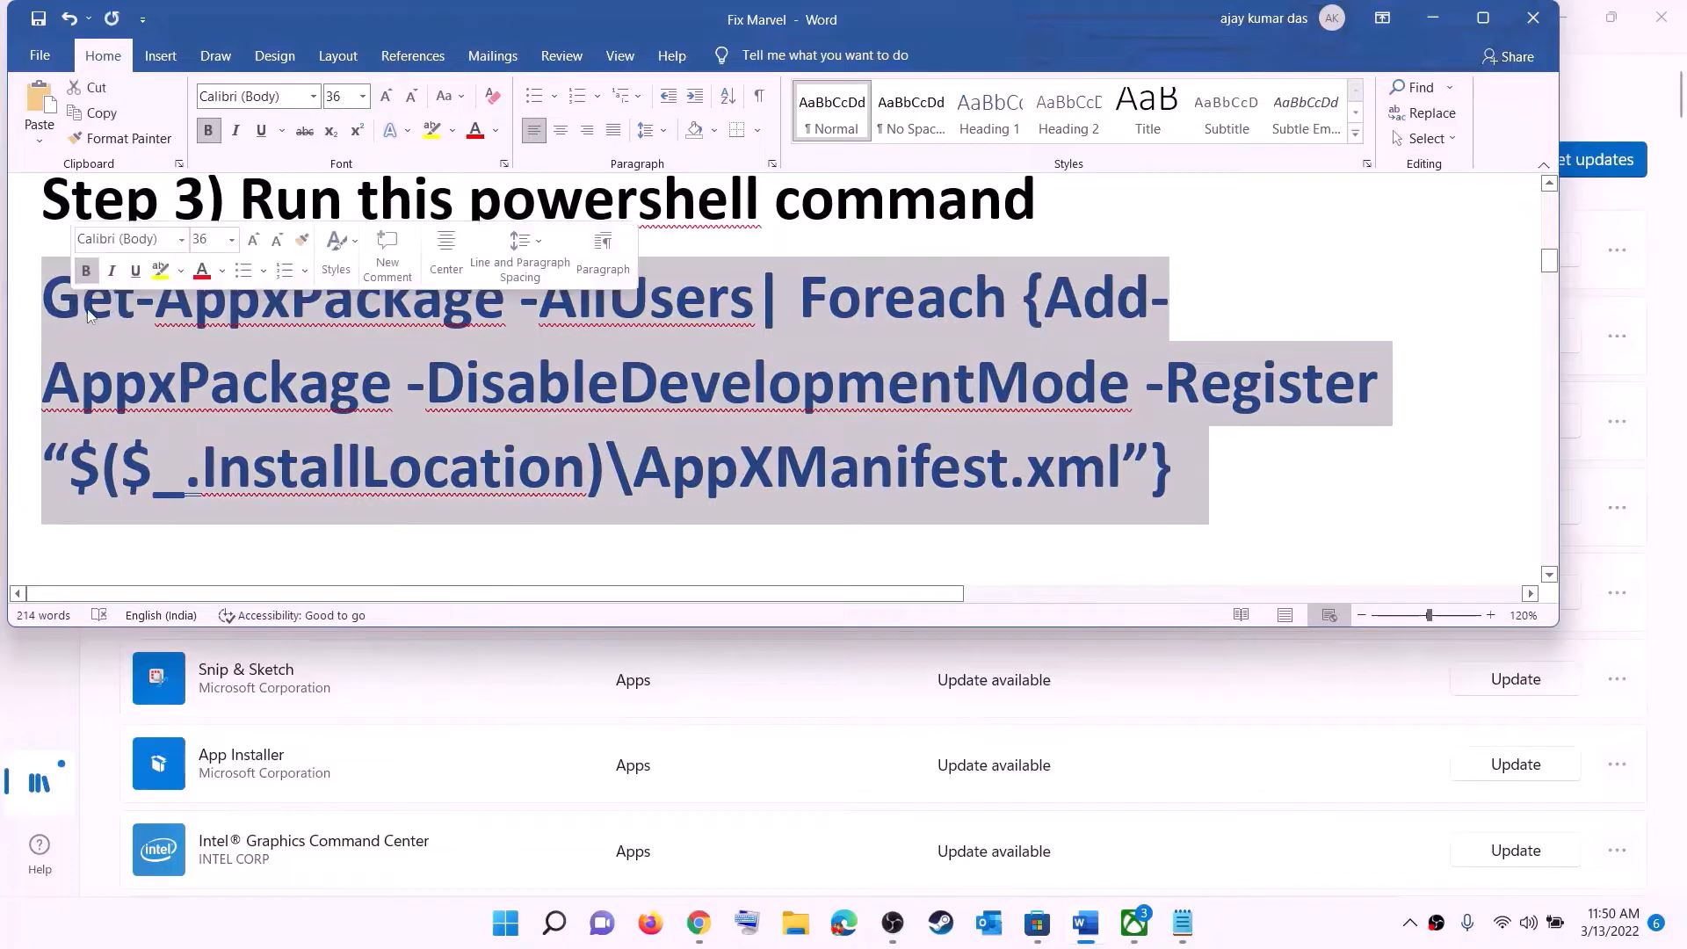
pyautogui.rightClick(234, 344)
pyautogui.click(273, 380)
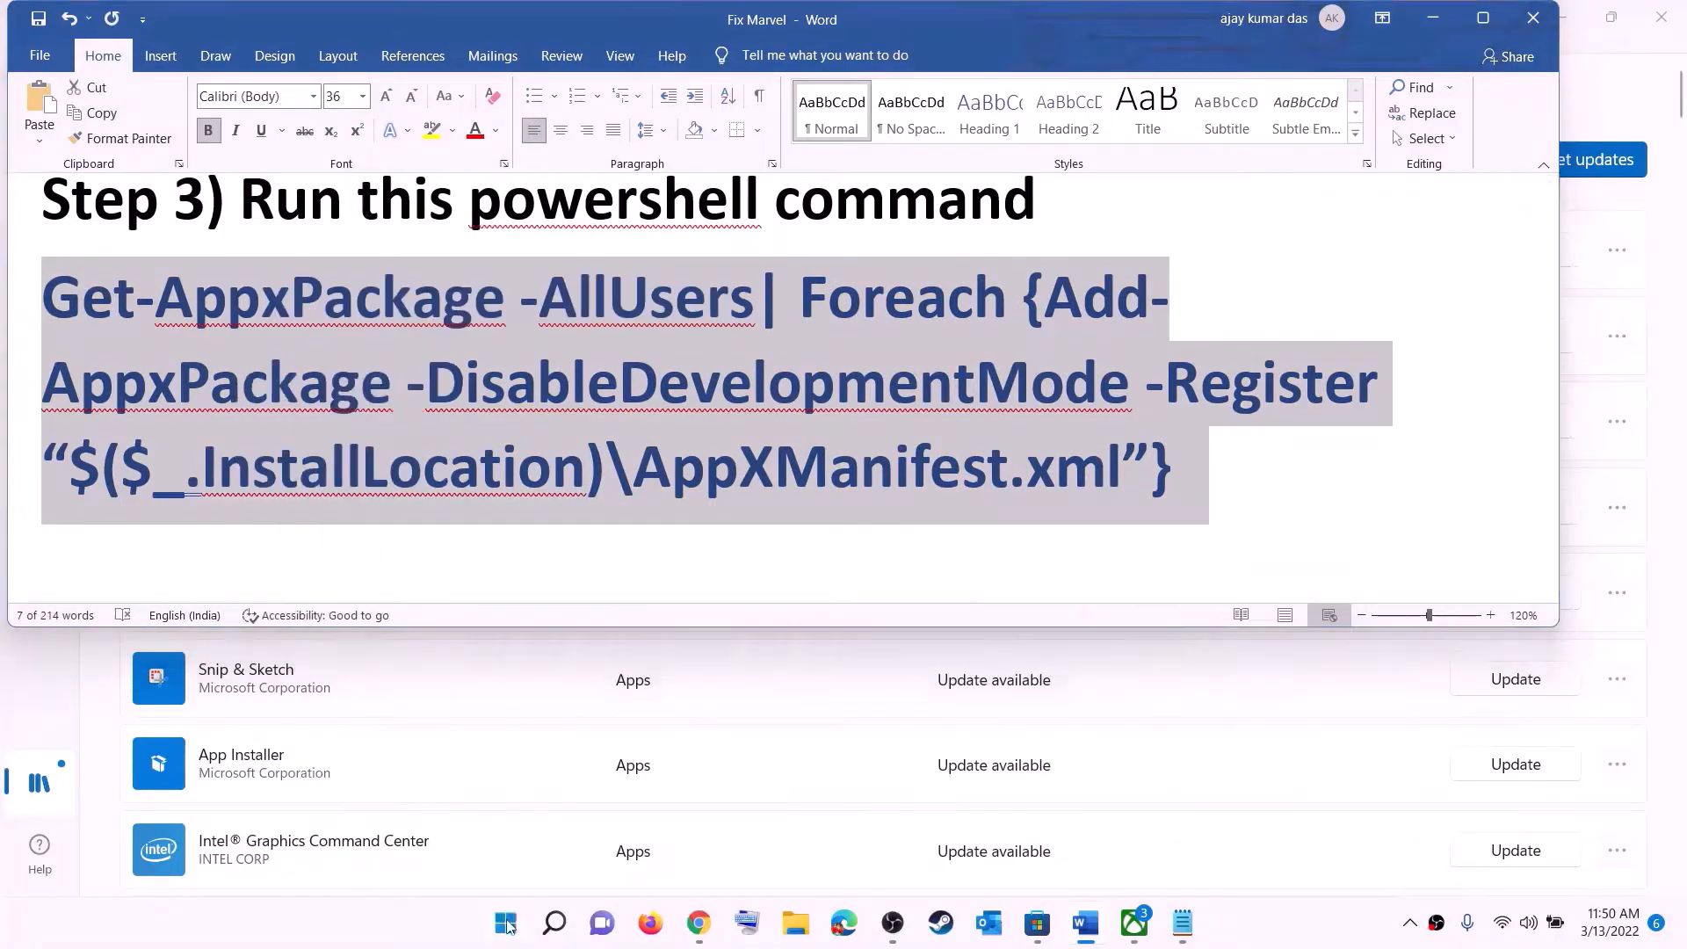
# Run the copied Get-AppxPackage command in Windows PowerShell as administrator and close the PowerShell window.
pyautogui.click(506, 923)
pyautogui.write('powers')
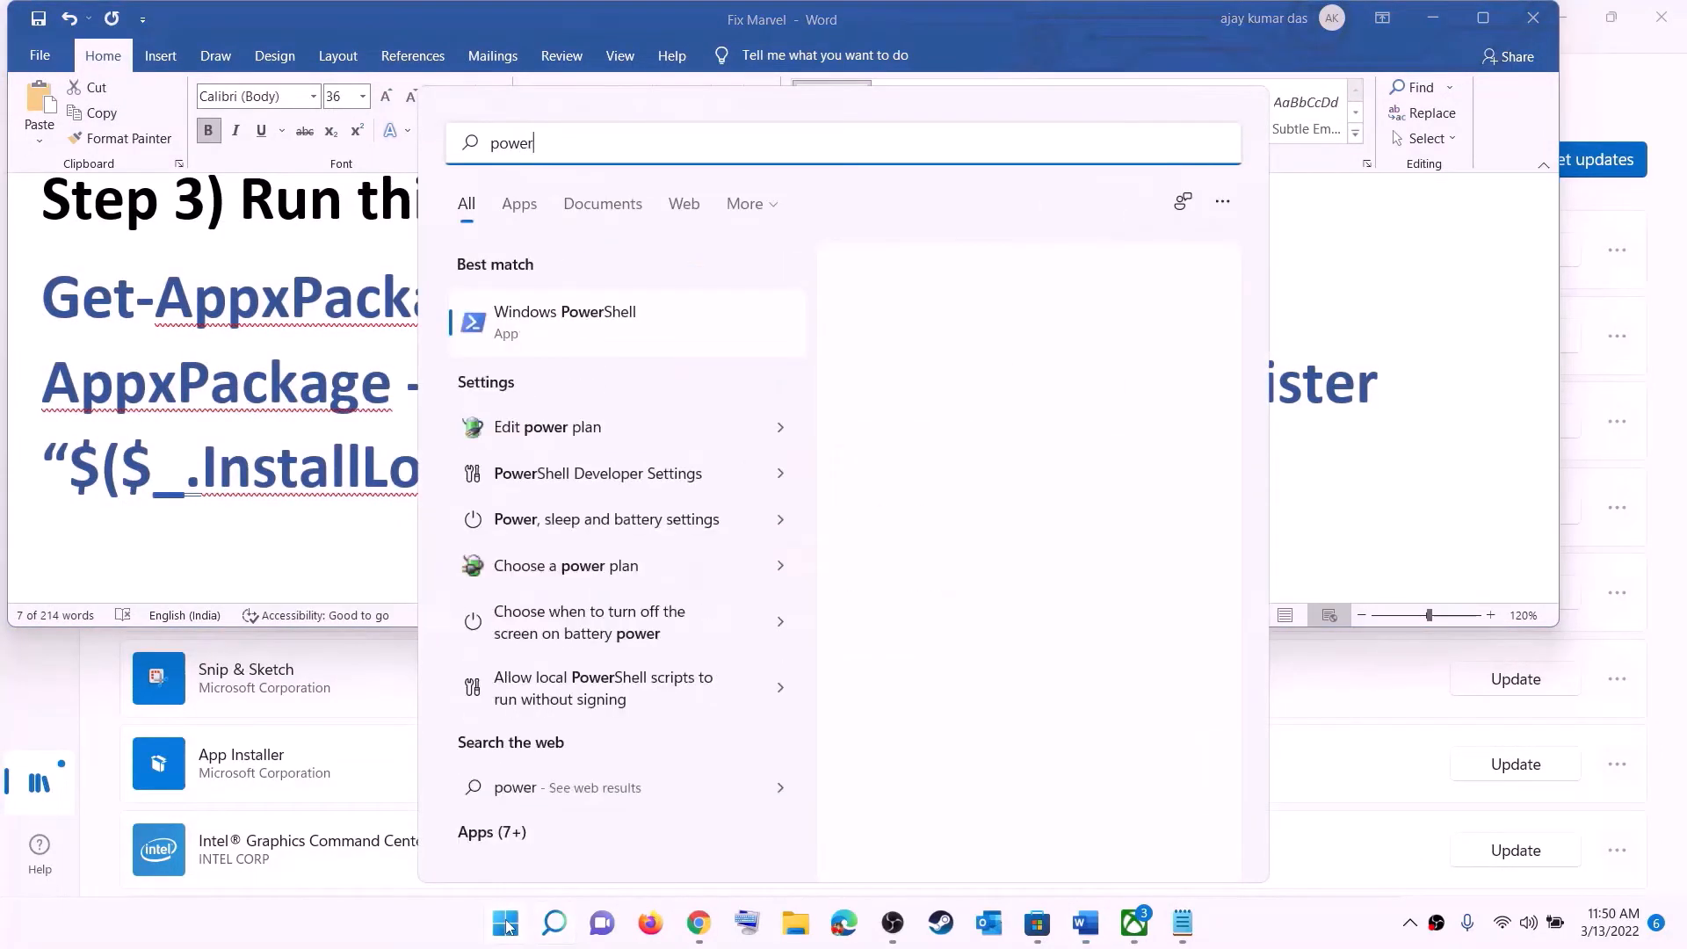
pyautogui.rightClick(583, 331)
pyautogui.click(767, 362)
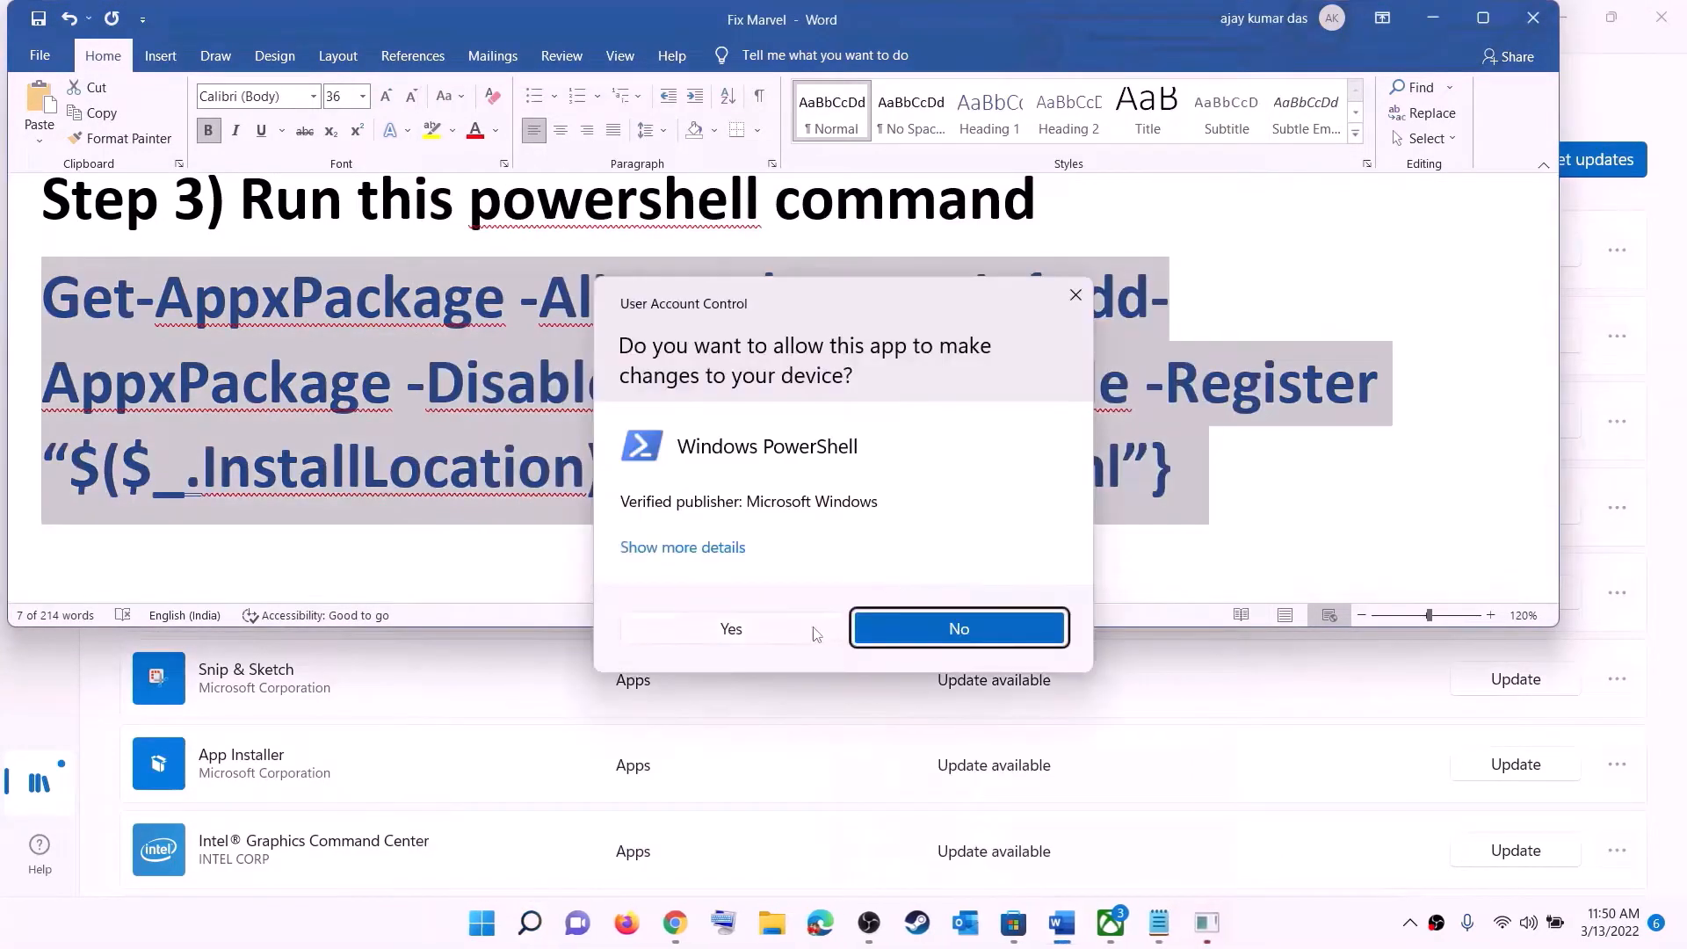
pyautogui.click(768, 631)
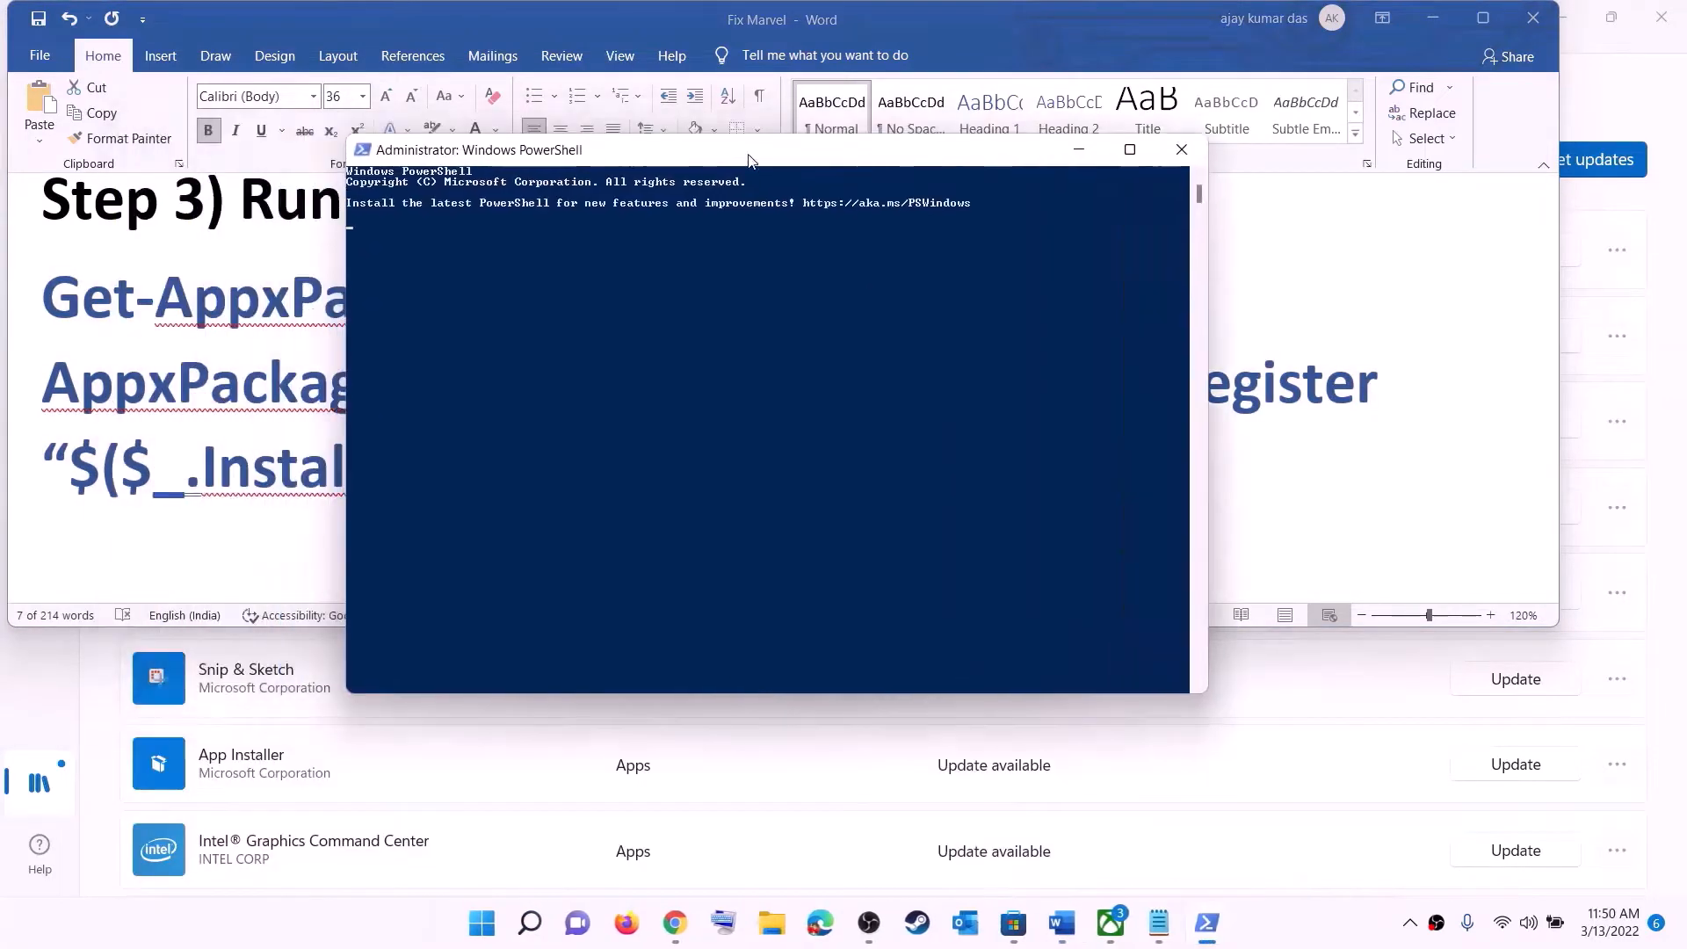
pyautogui.rightClick(701, 342)
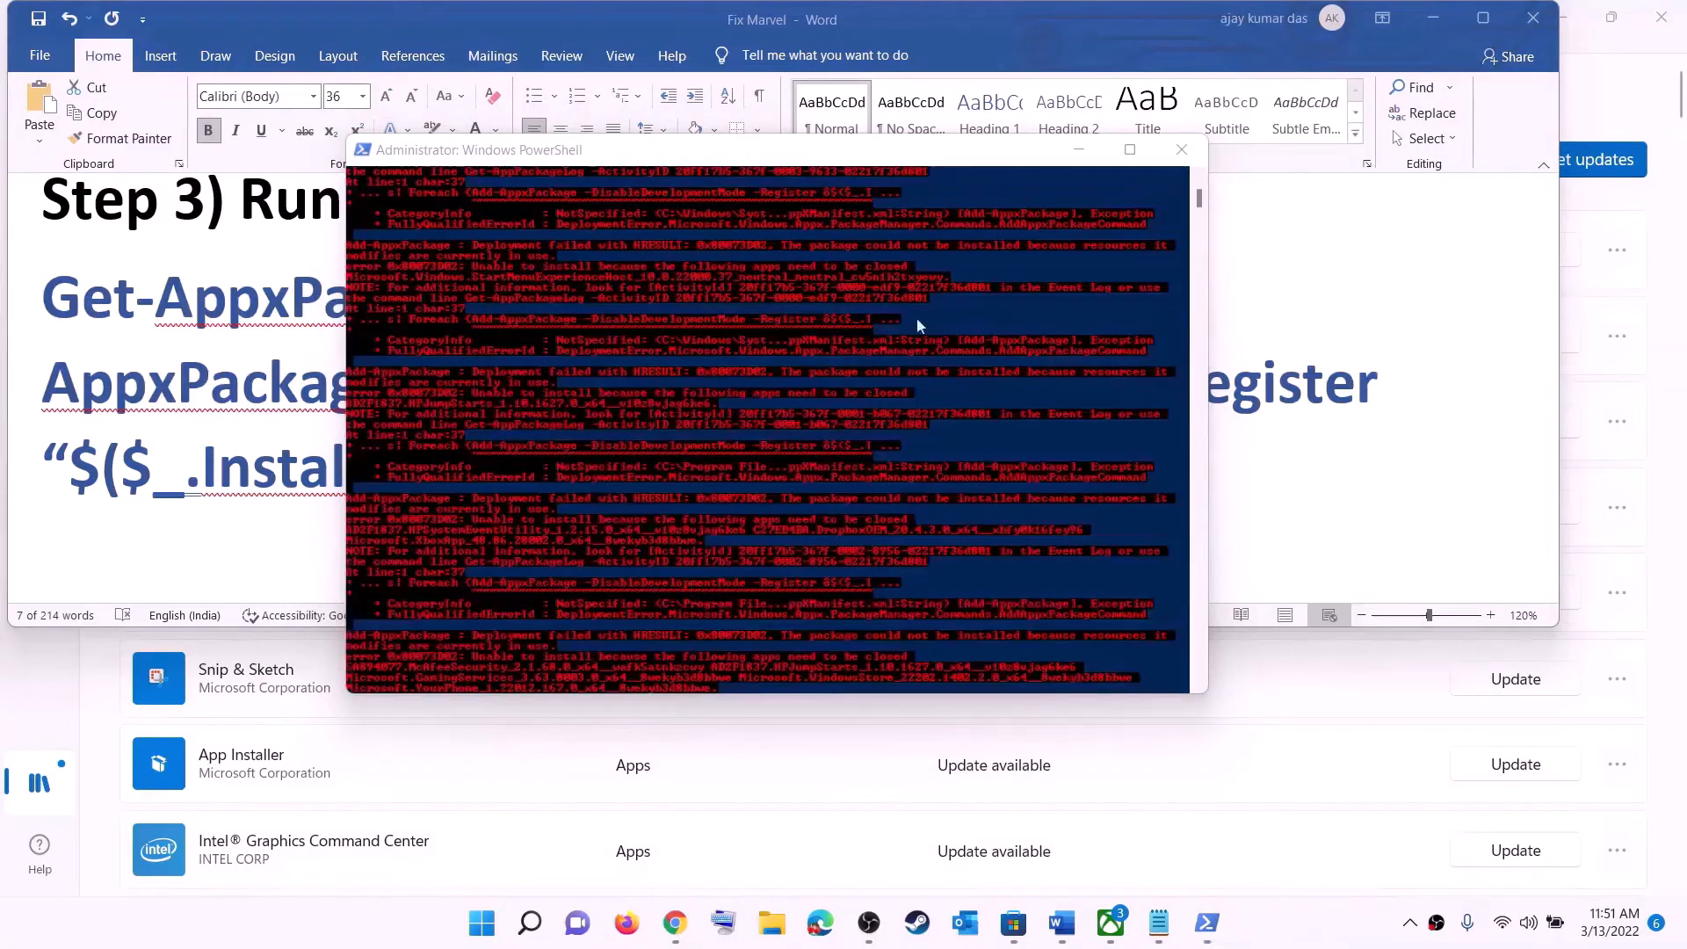
pyautogui.click(1182, 149)
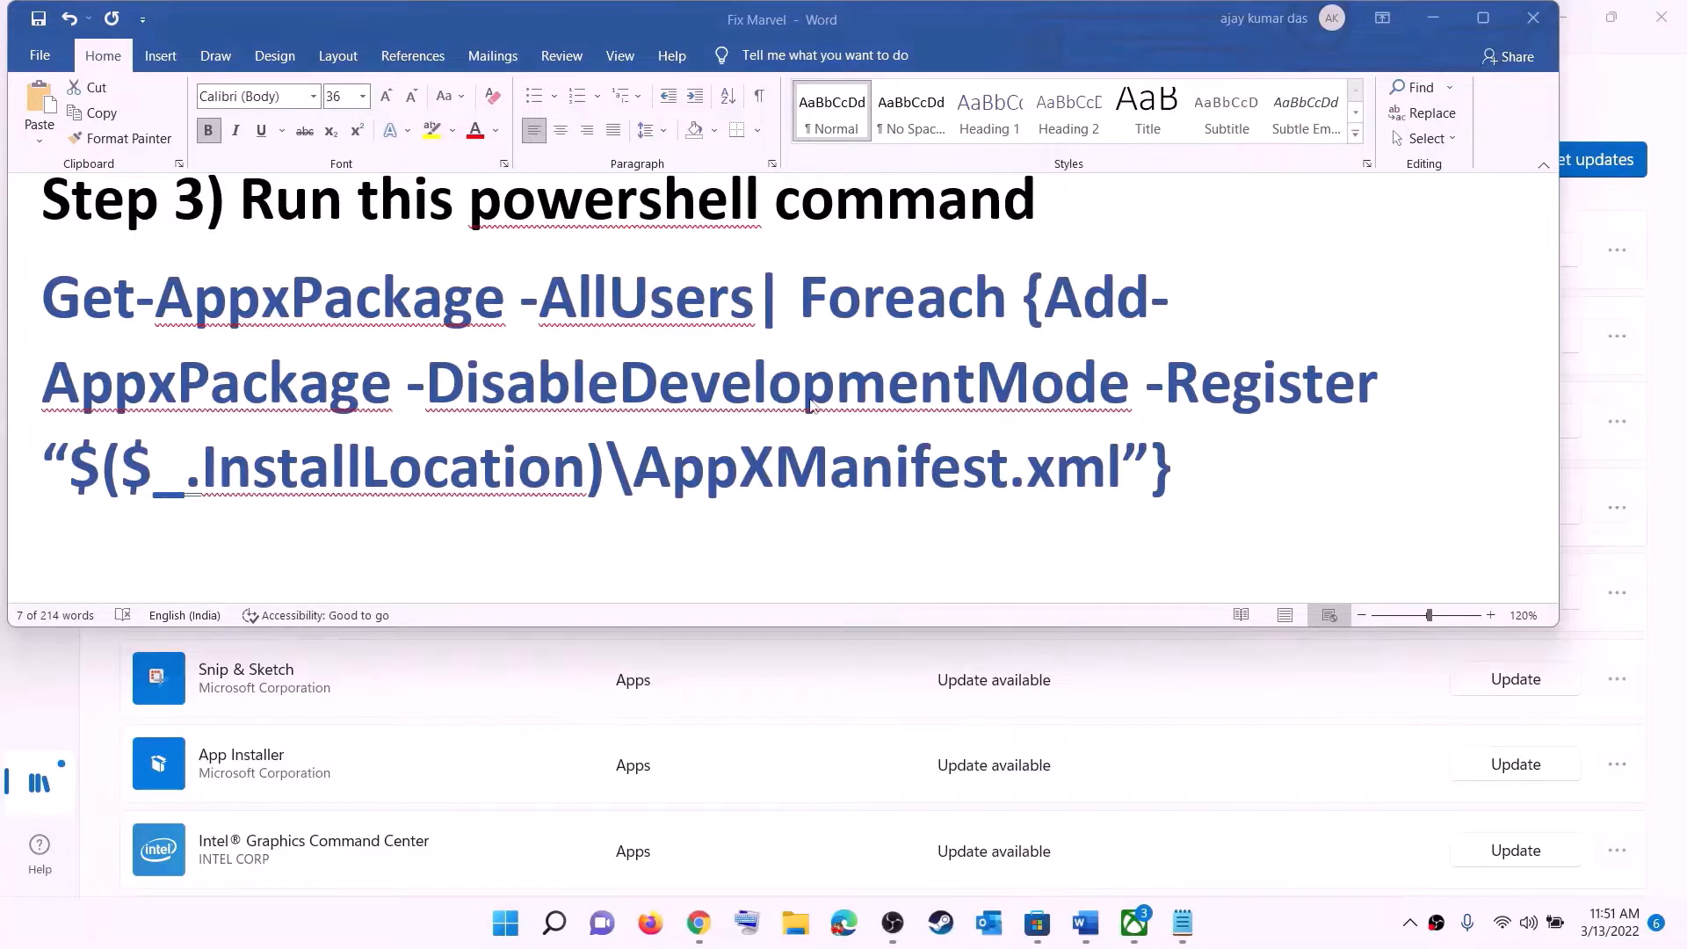
# Set the font size of the Microsoft Store package path under Step 4 in the document to 14.
pyautogui.scroll(-5, 810, 402)
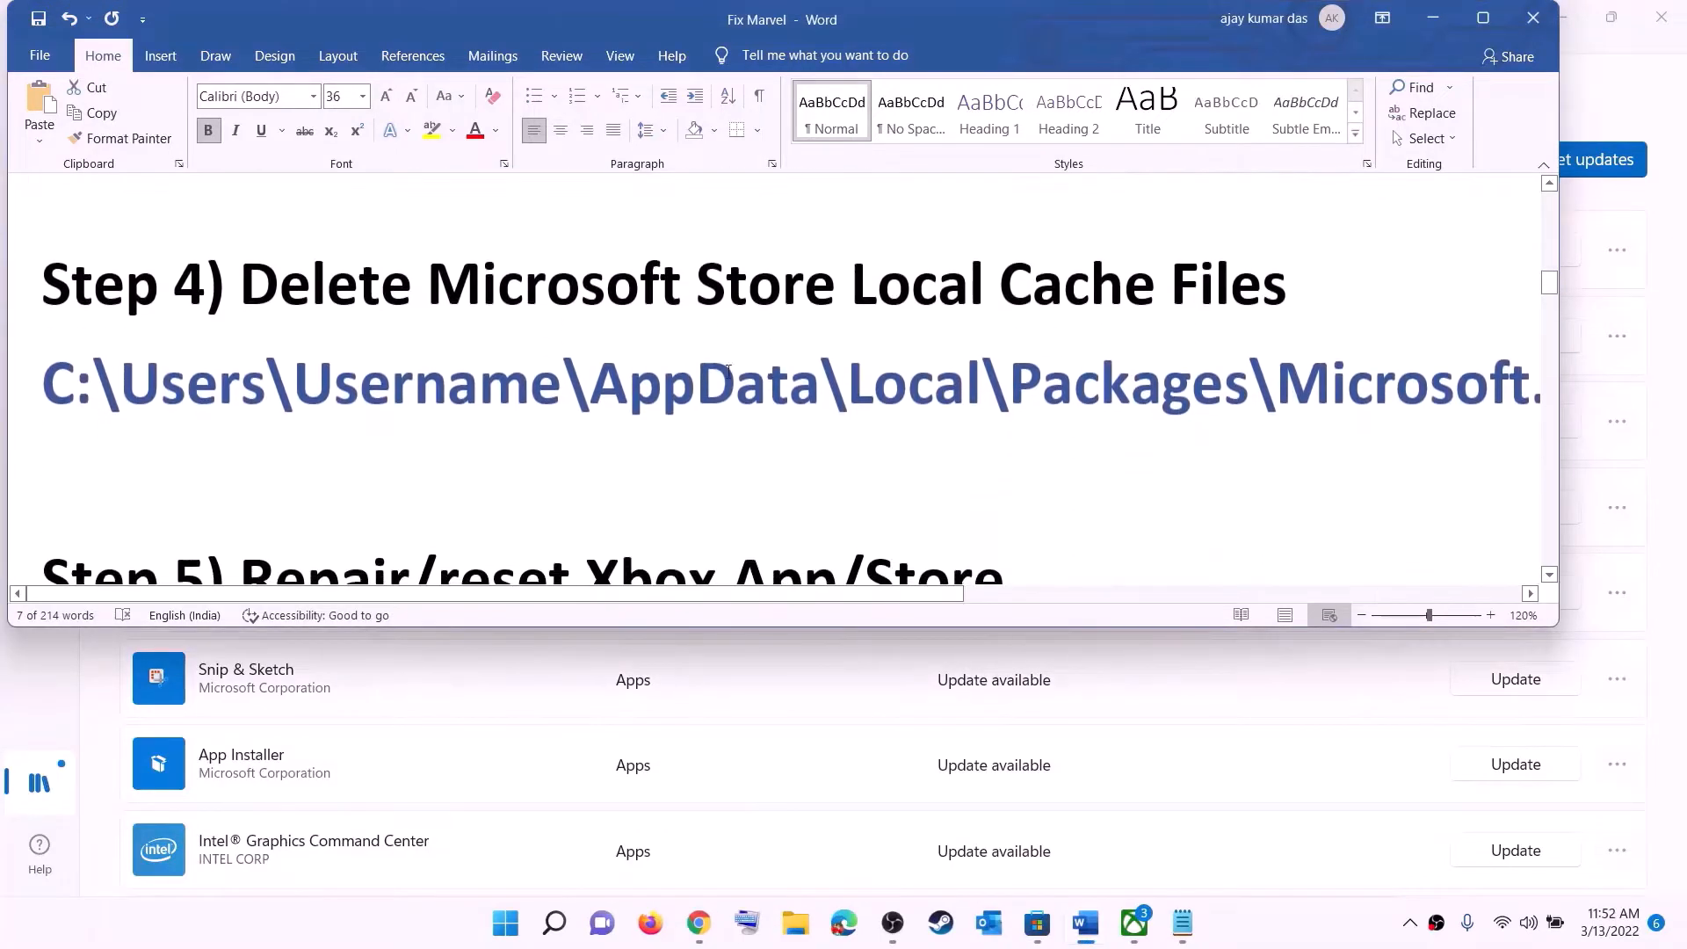
pyautogui.scroll(1, 727, 370)
pyautogui.tripleClick(836, 455)
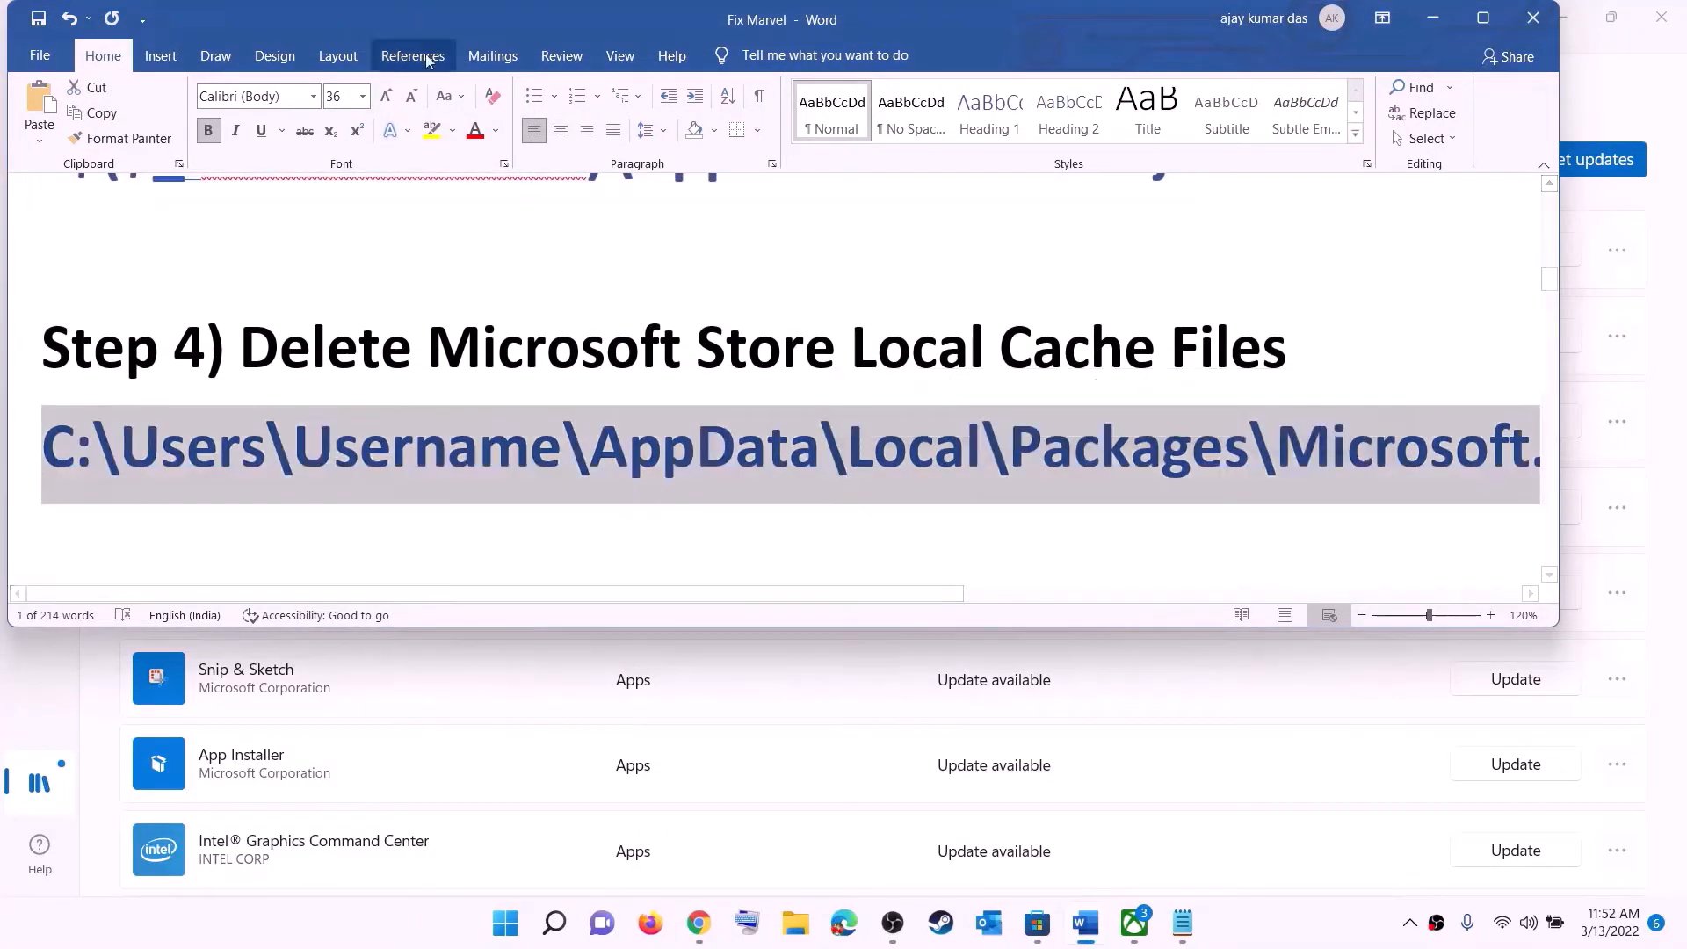
pyautogui.click(363, 97)
pyautogui.click(338, 227)
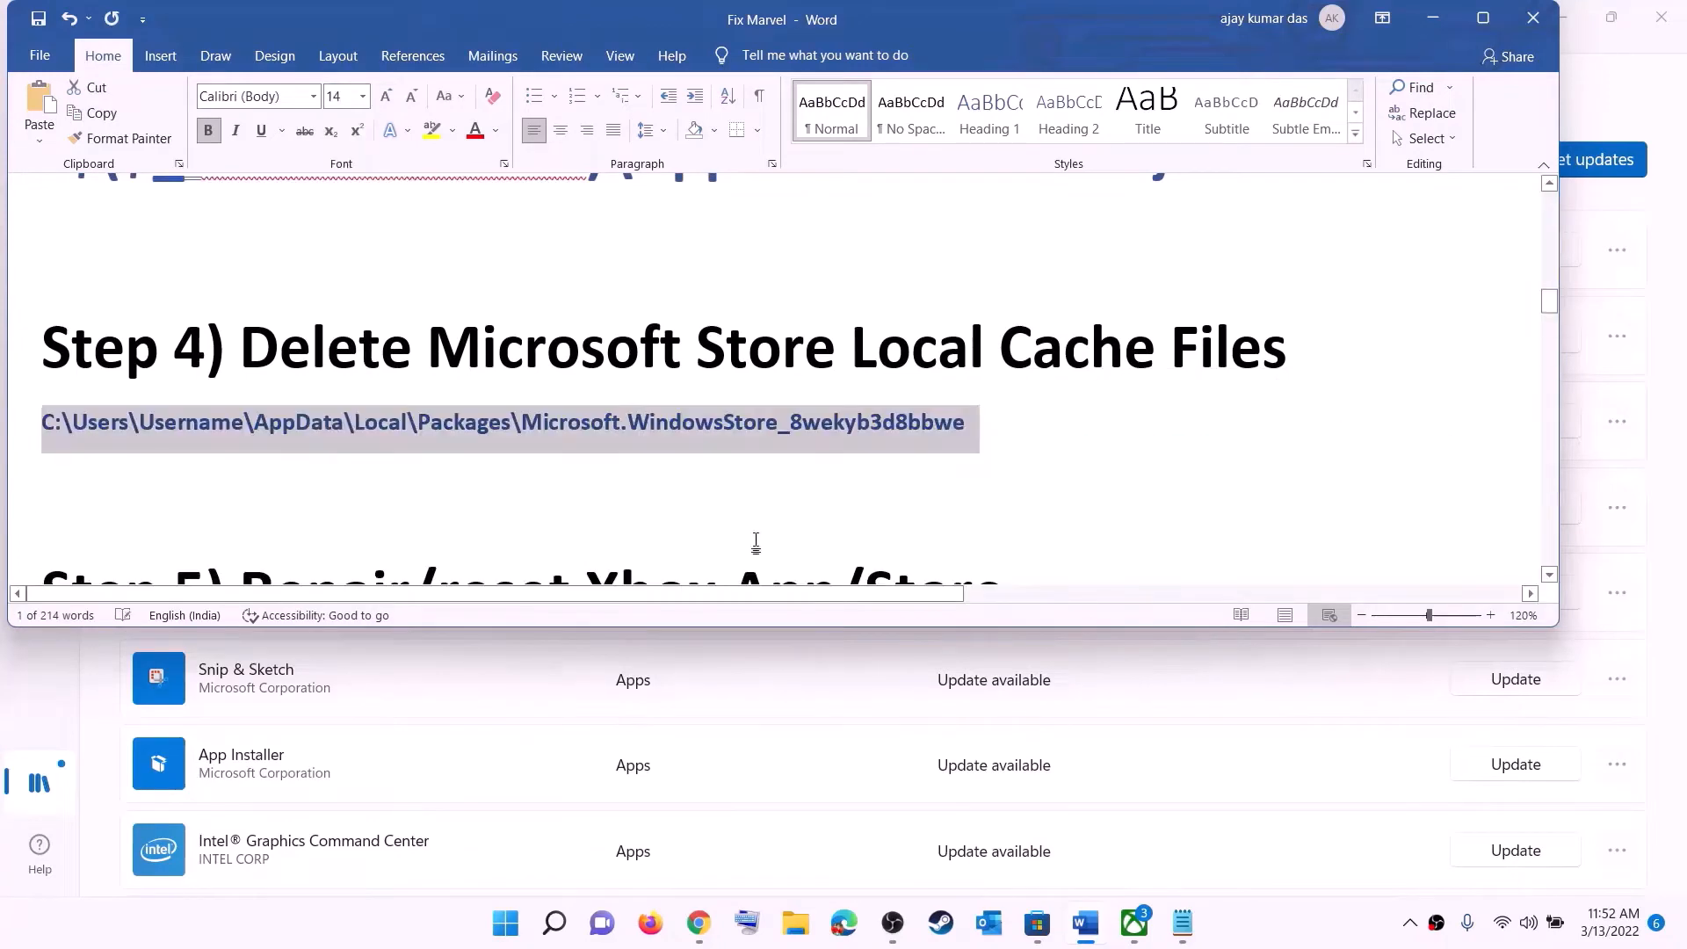
pyautogui.click(833, 423)
# Switch to File Explorer and open the current user's profile folder inside Users on the Windows (C:) drive.
pyautogui.press('super+e')
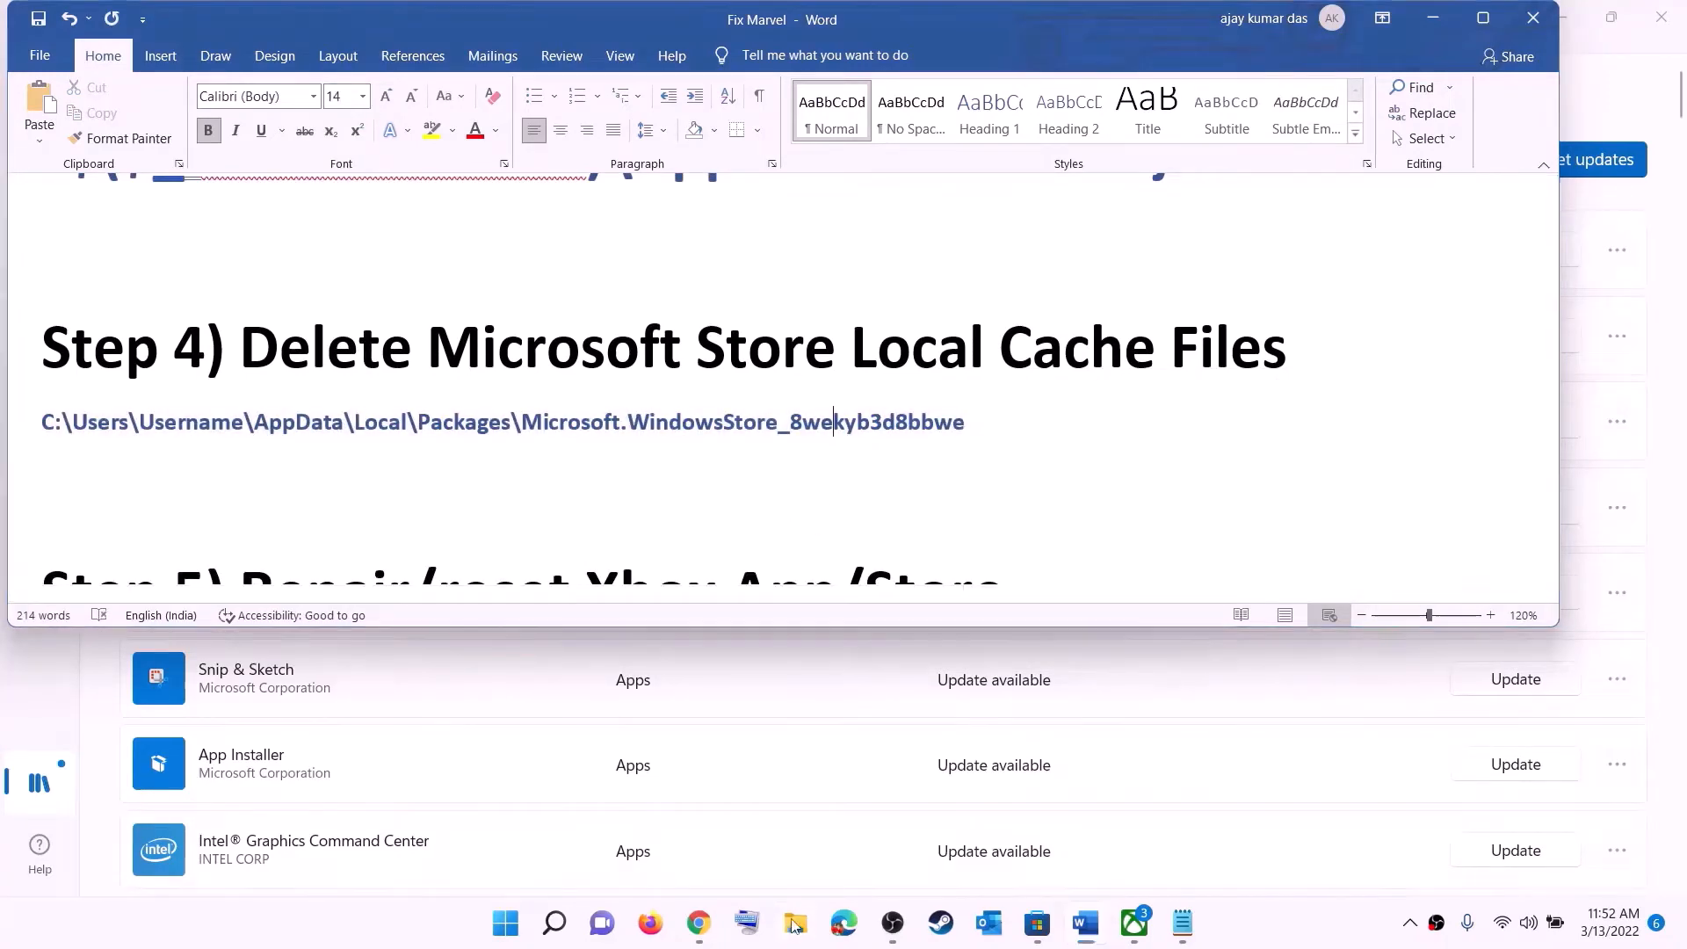
pyautogui.click(85, 437)
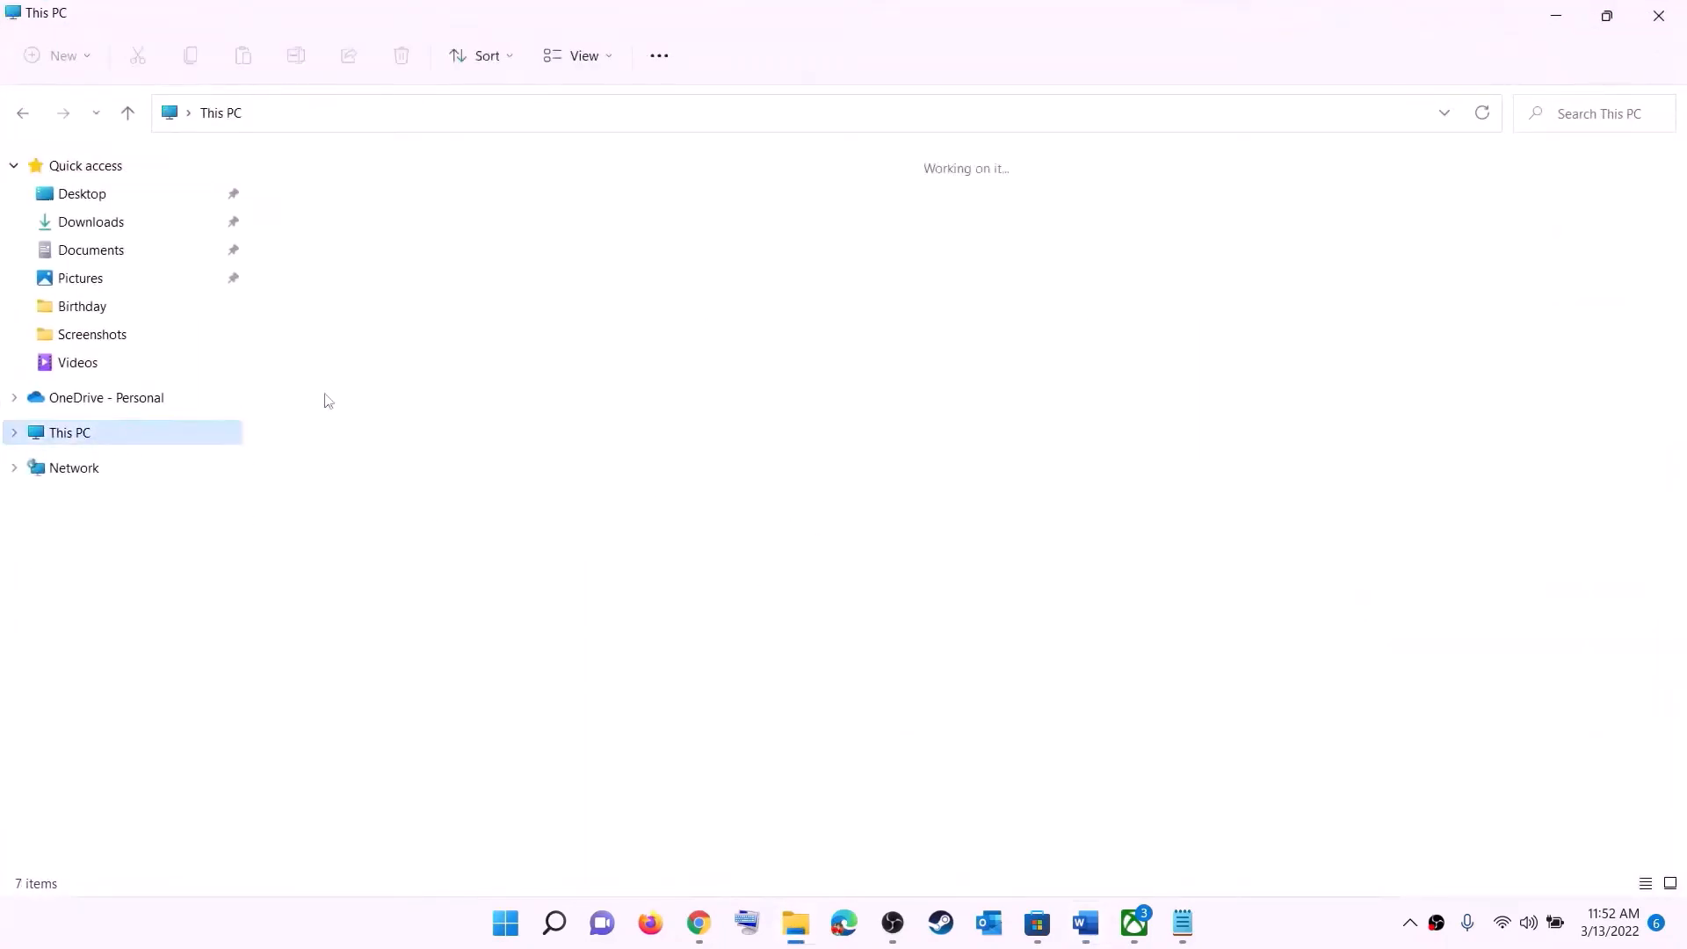
pyautogui.doubleClick(382, 362)
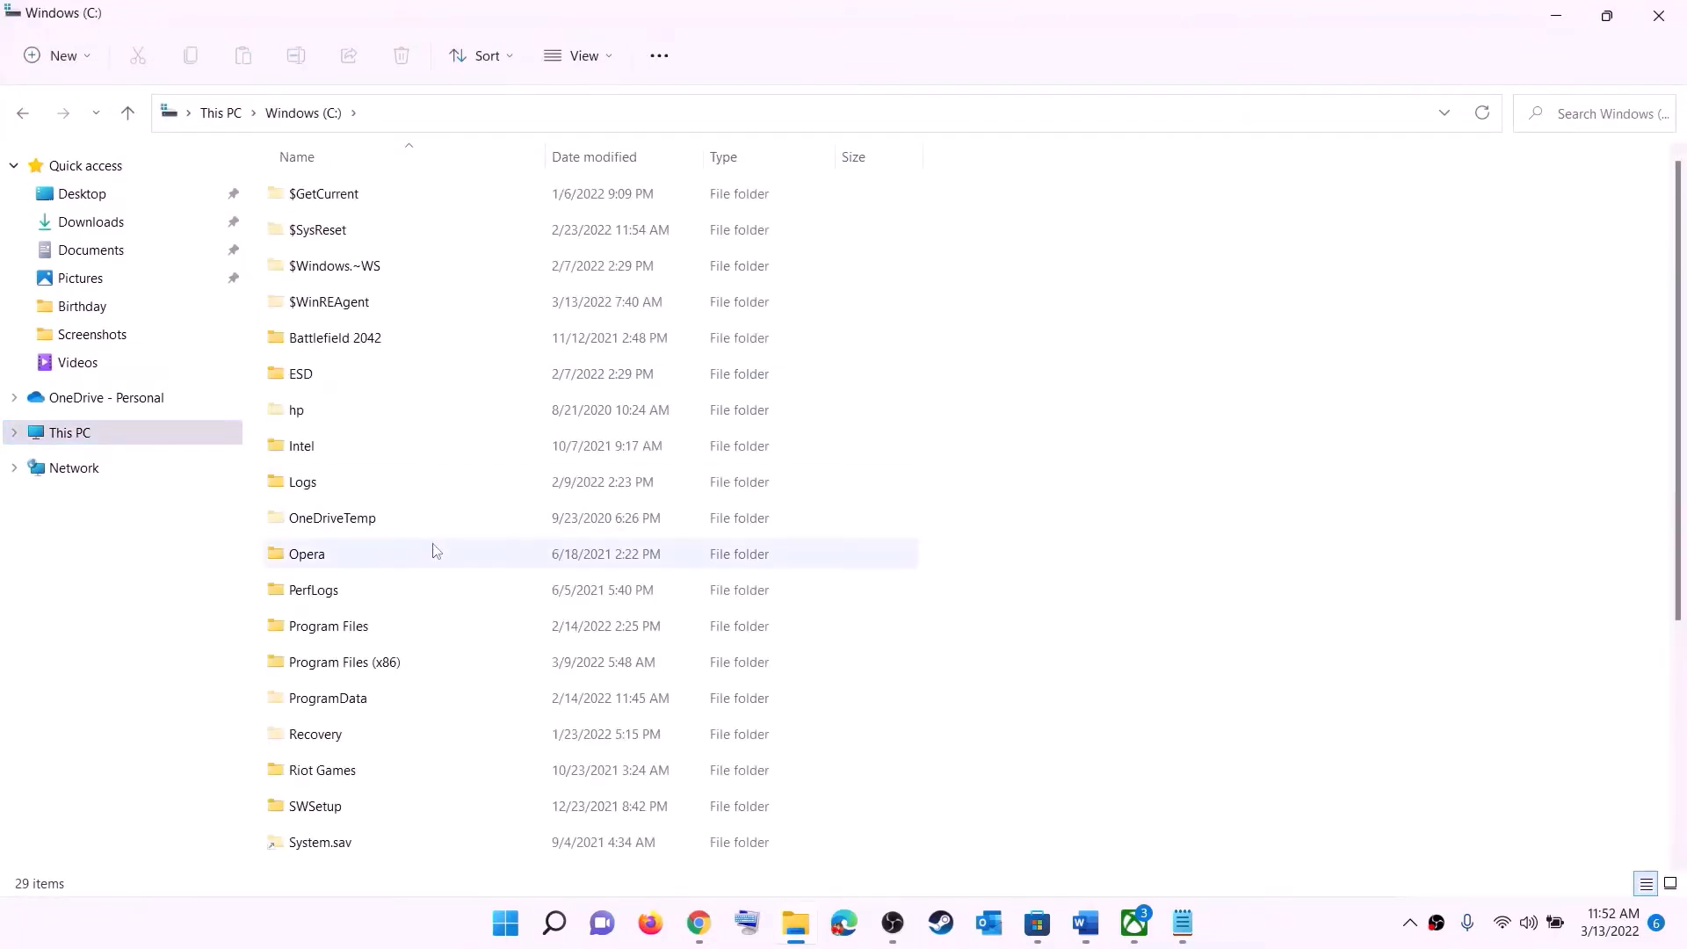
pyautogui.scroll(-4, 429, 554)
pyautogui.click(299, 606)
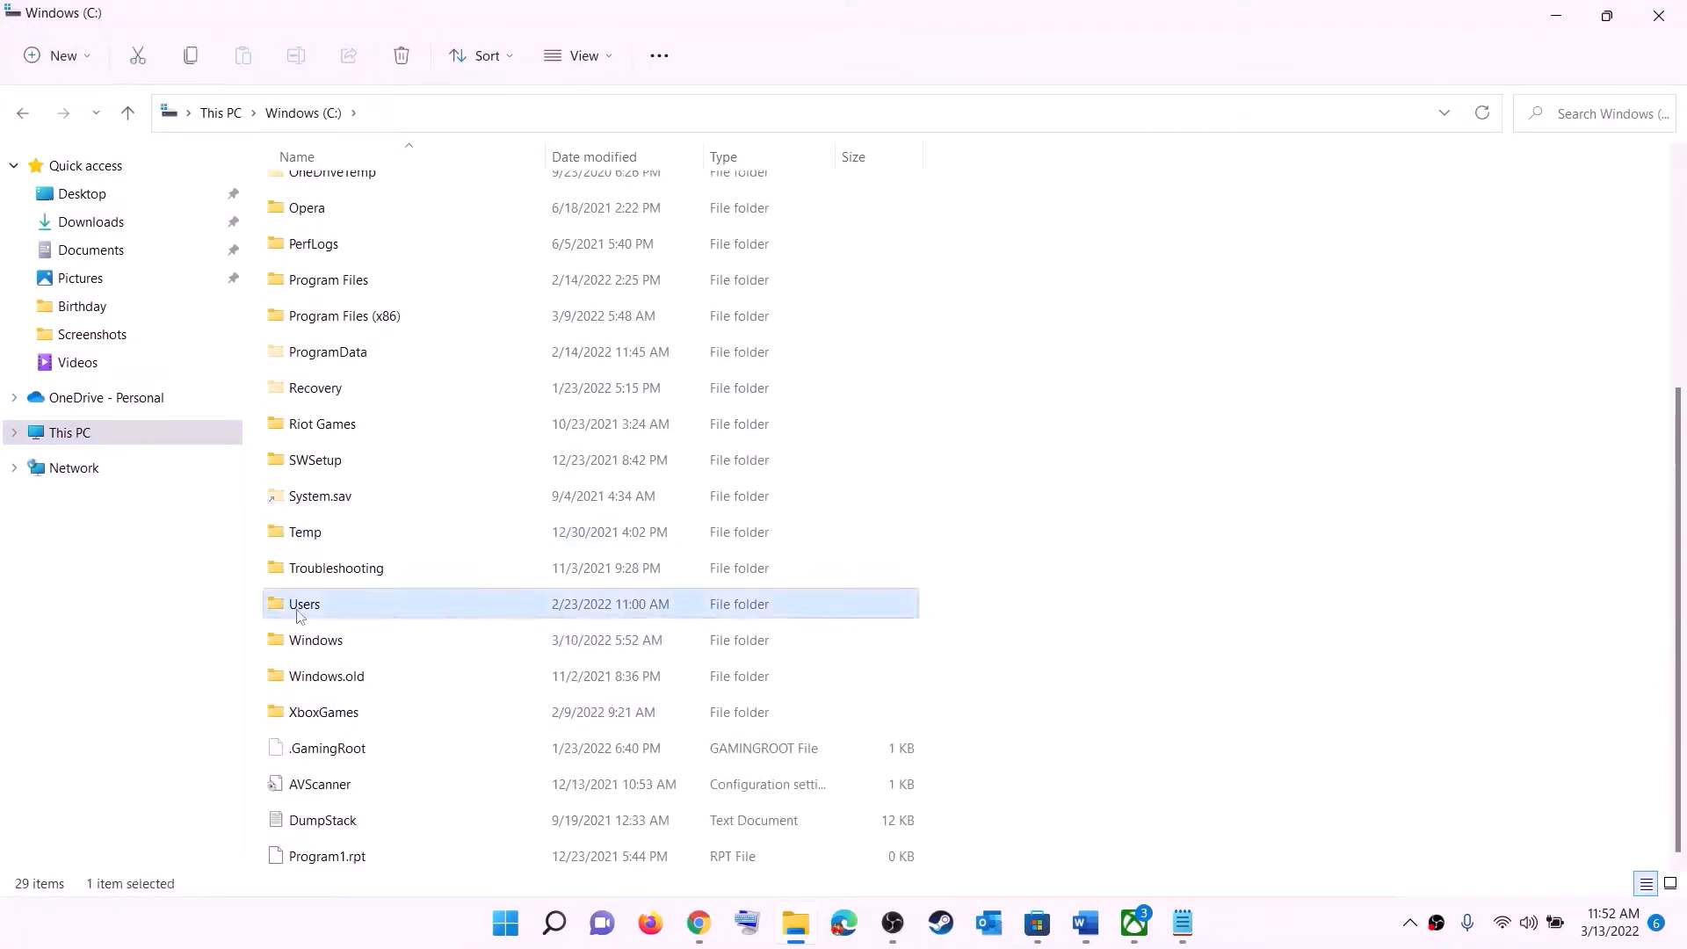
pyautogui.doubleClick(363, 610)
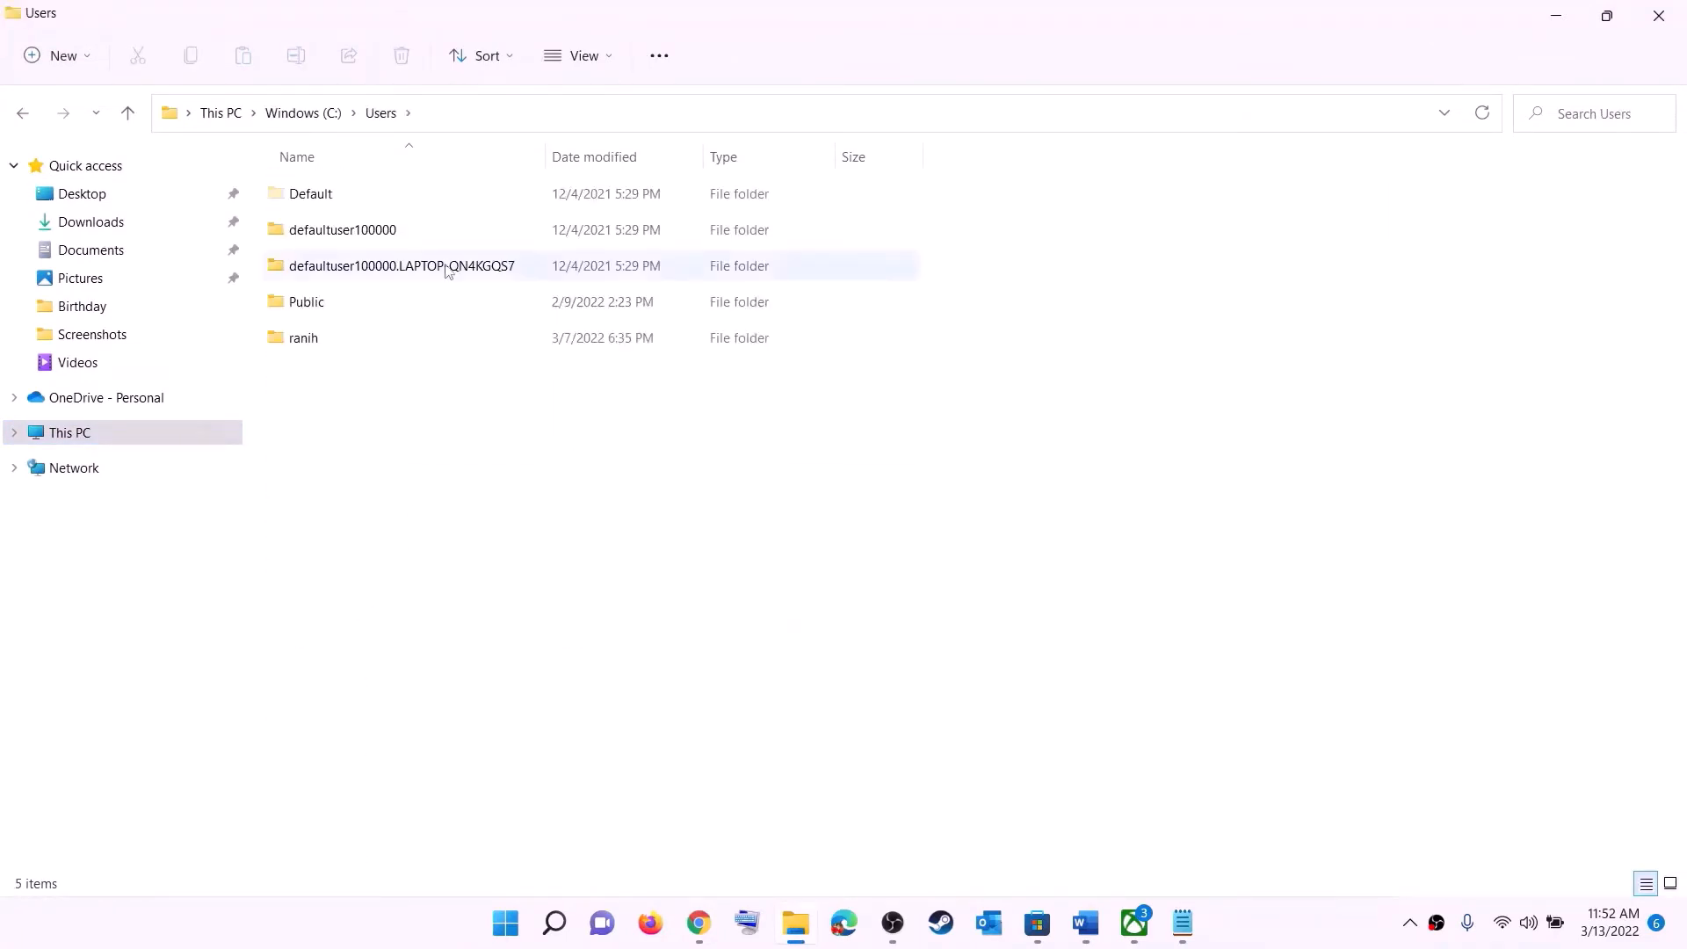
pyautogui.doubleClick(308, 340)
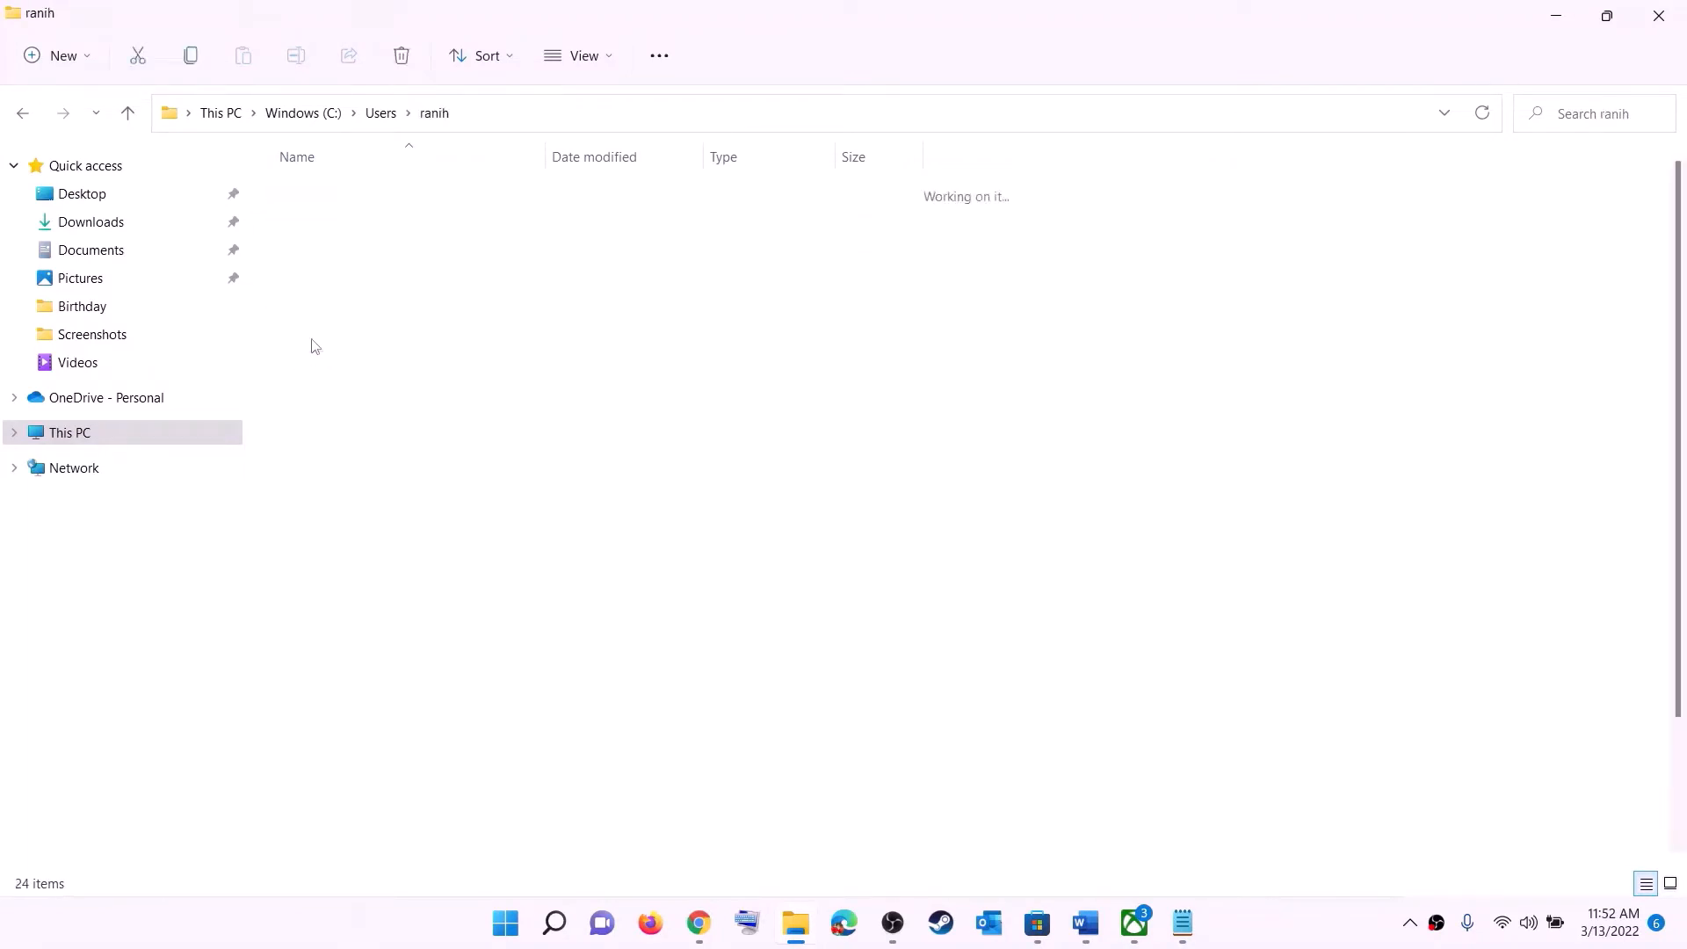
# Check the Hidden items display option for the AppData folder in the user profile.
pyautogui.click(295, 411)
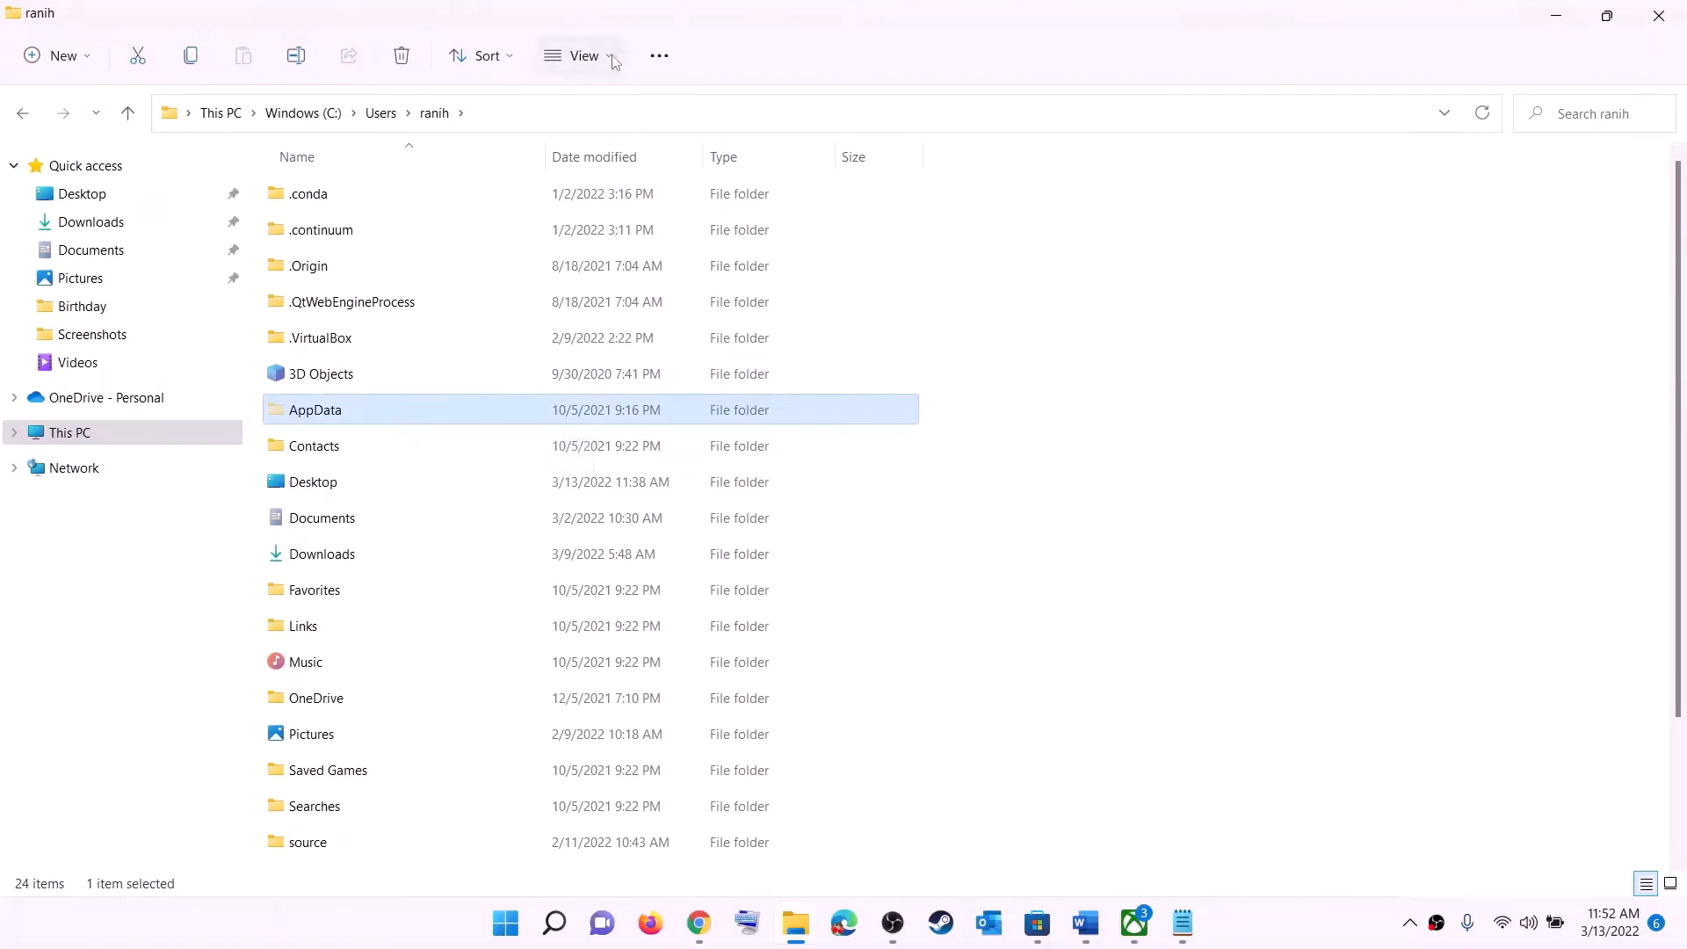
pyautogui.click(584, 56)
pyautogui.moveTo(573, 431)
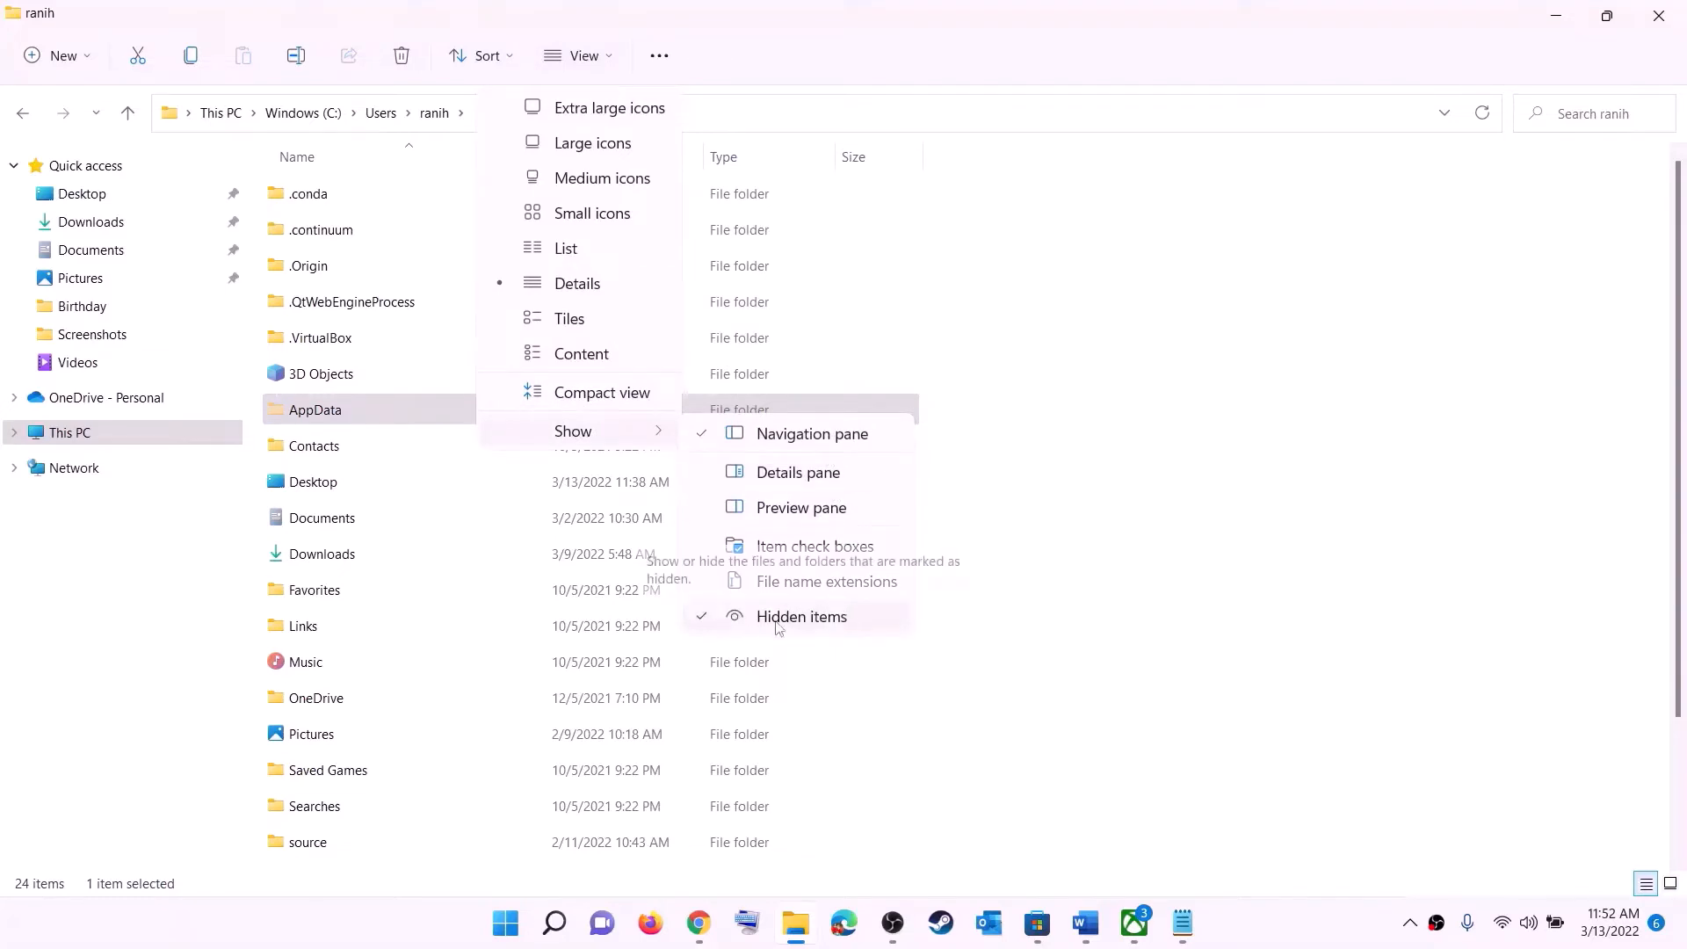
pyautogui.click(348, 413)
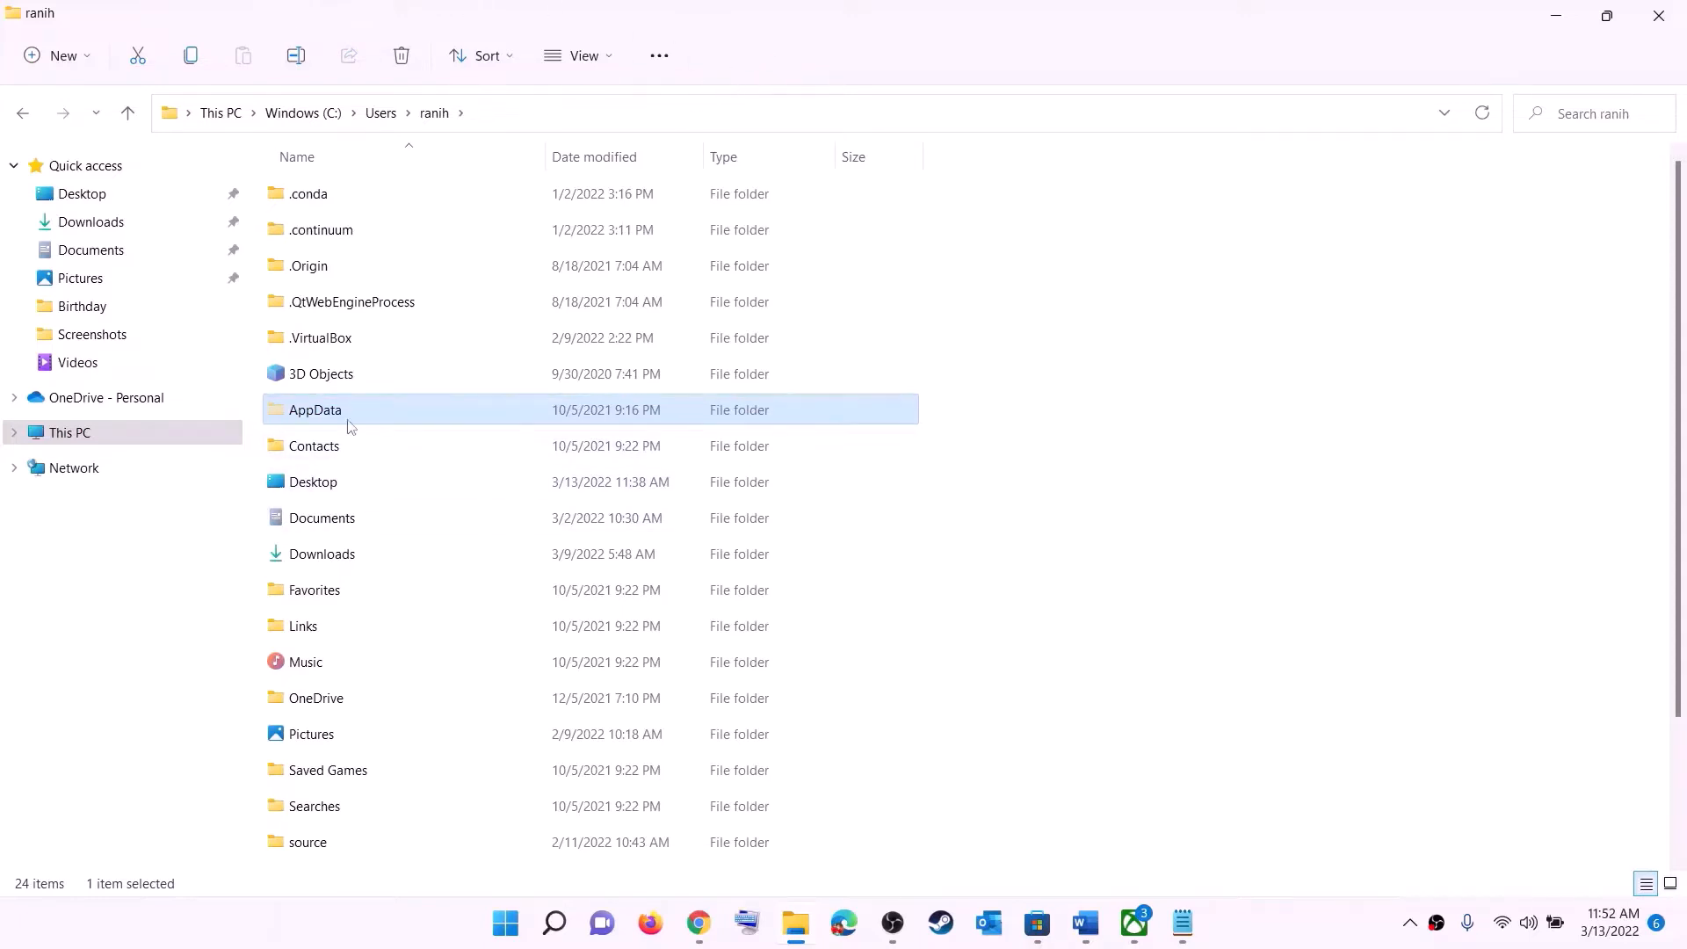
# Open the Packages folder inside AppData\Local.
pyautogui.click(326, 411)
pyautogui.click(416, 408)
pyautogui.doubleClick(384, 416)
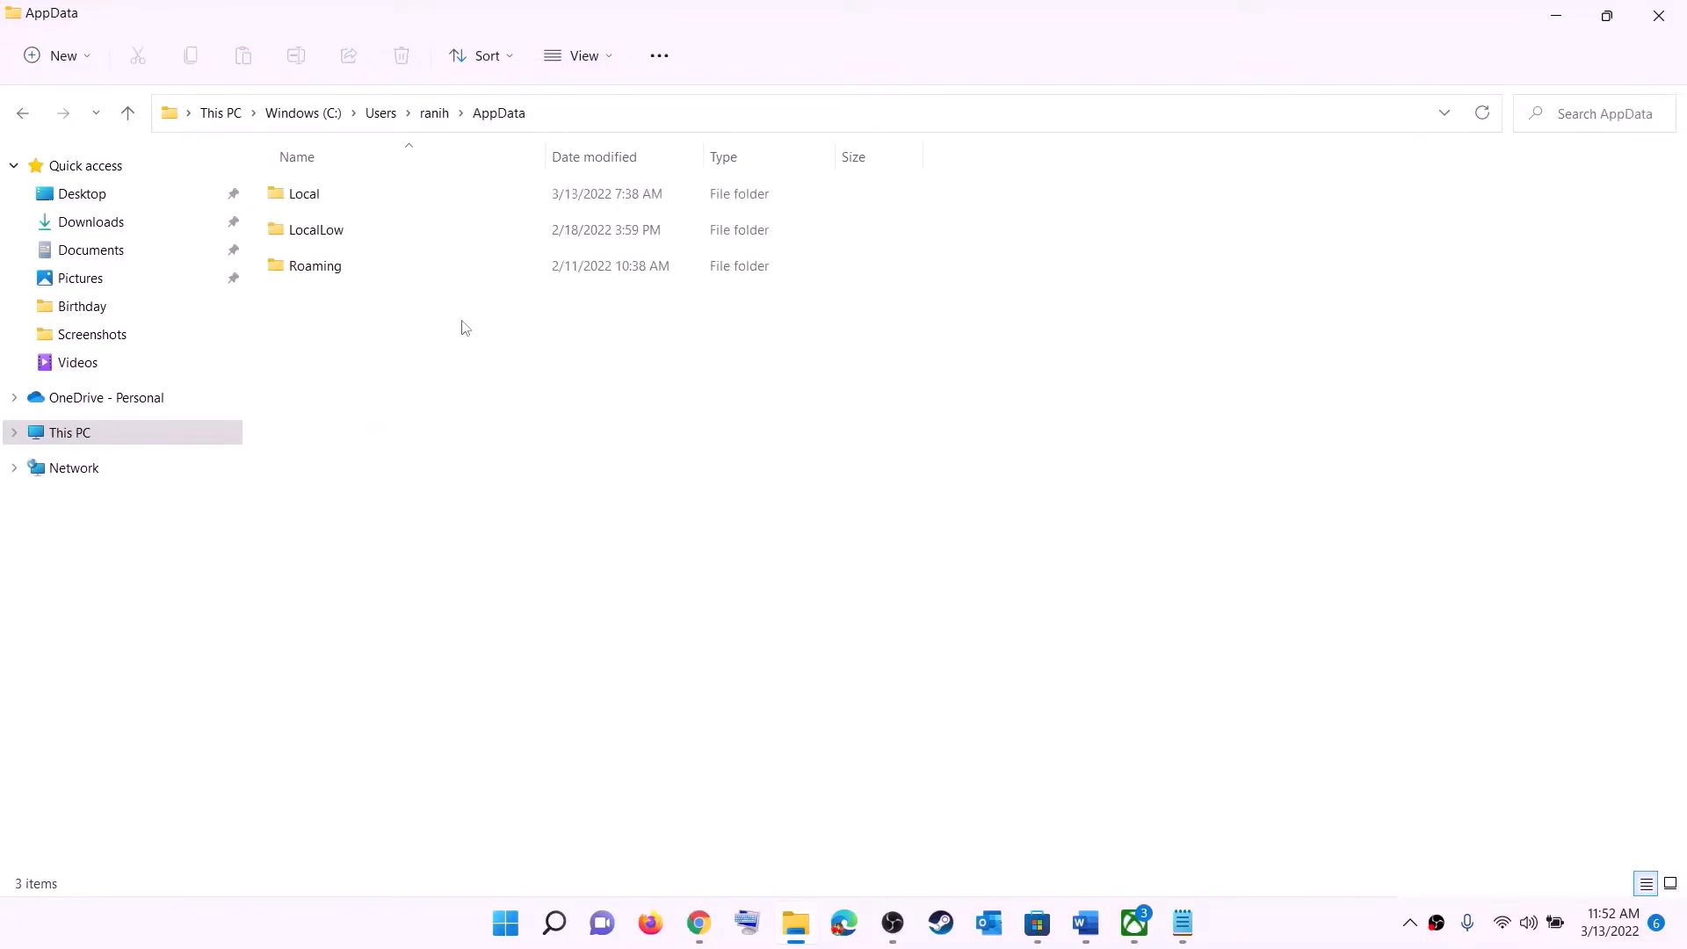
pyautogui.click(340, 195)
pyautogui.doubleClick(343, 195)
pyautogui.click(387, 420)
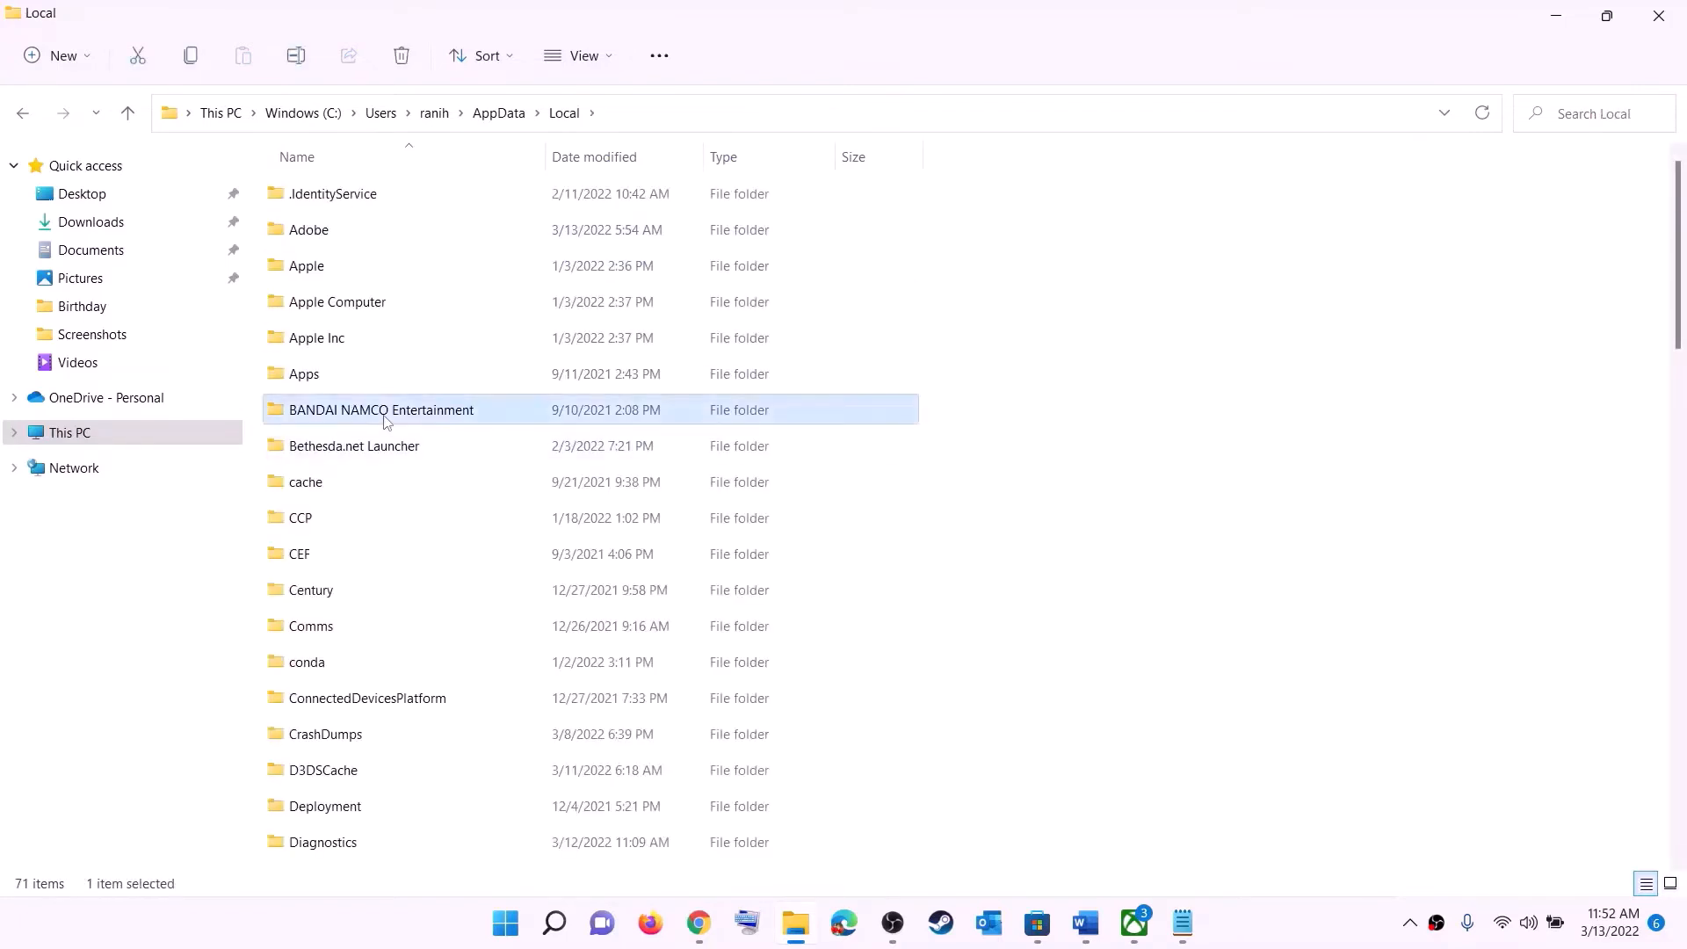
pyautogui.press('p')
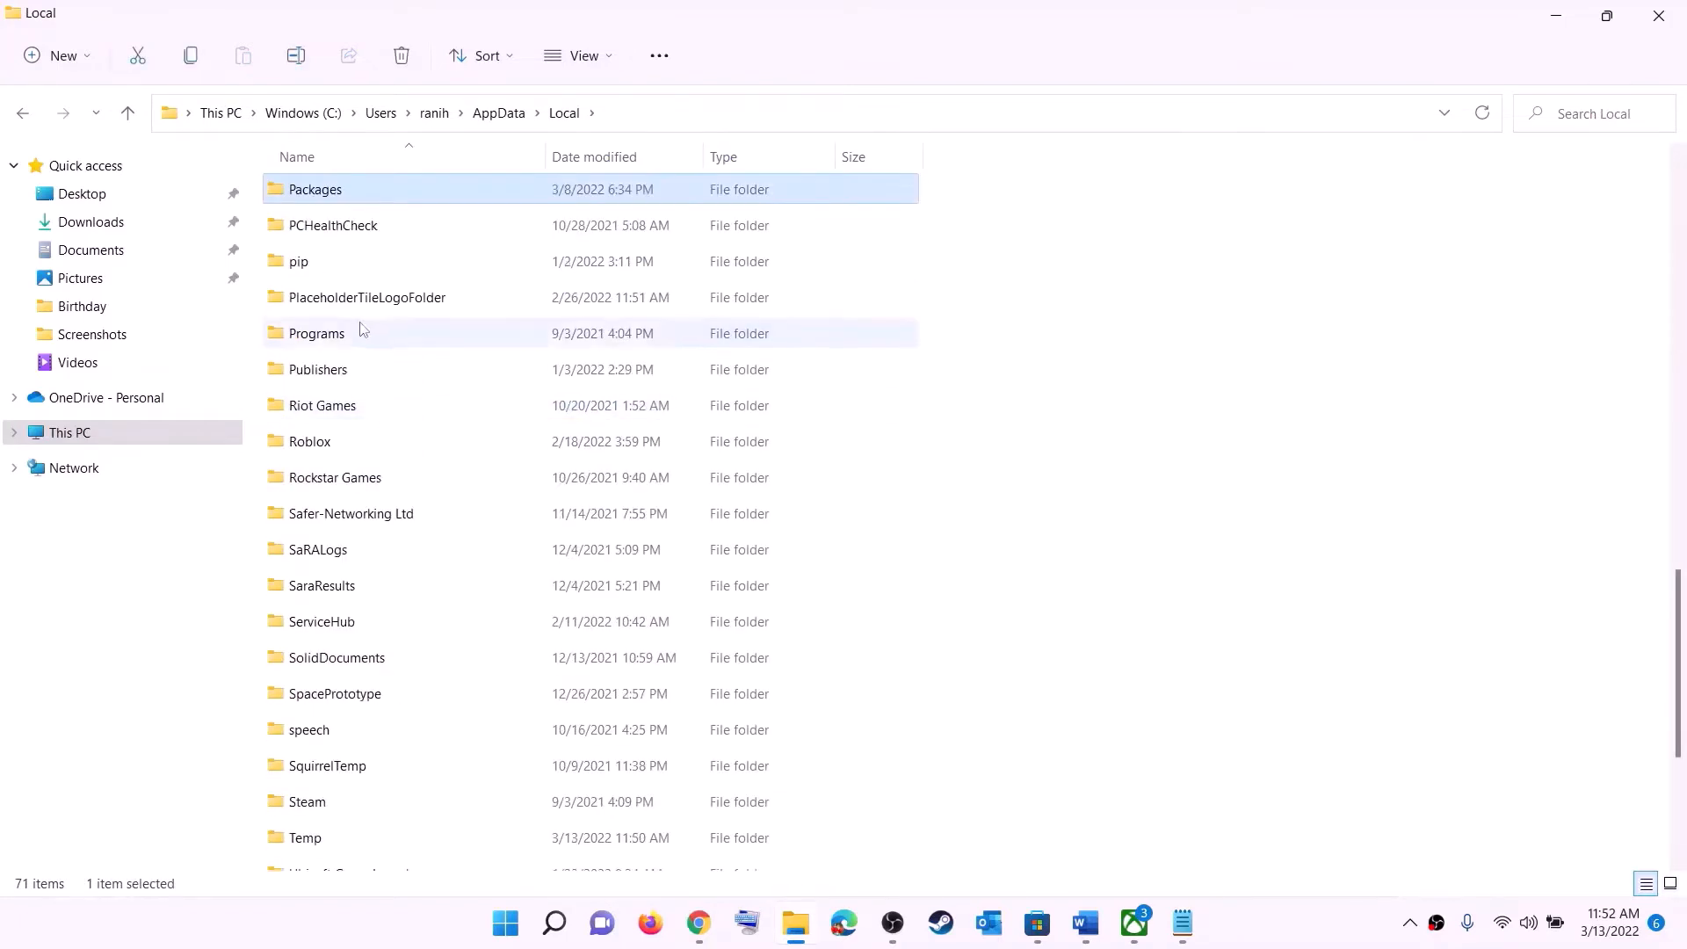
pyautogui.click(361, 199)
pyautogui.doubleClick(392, 188)
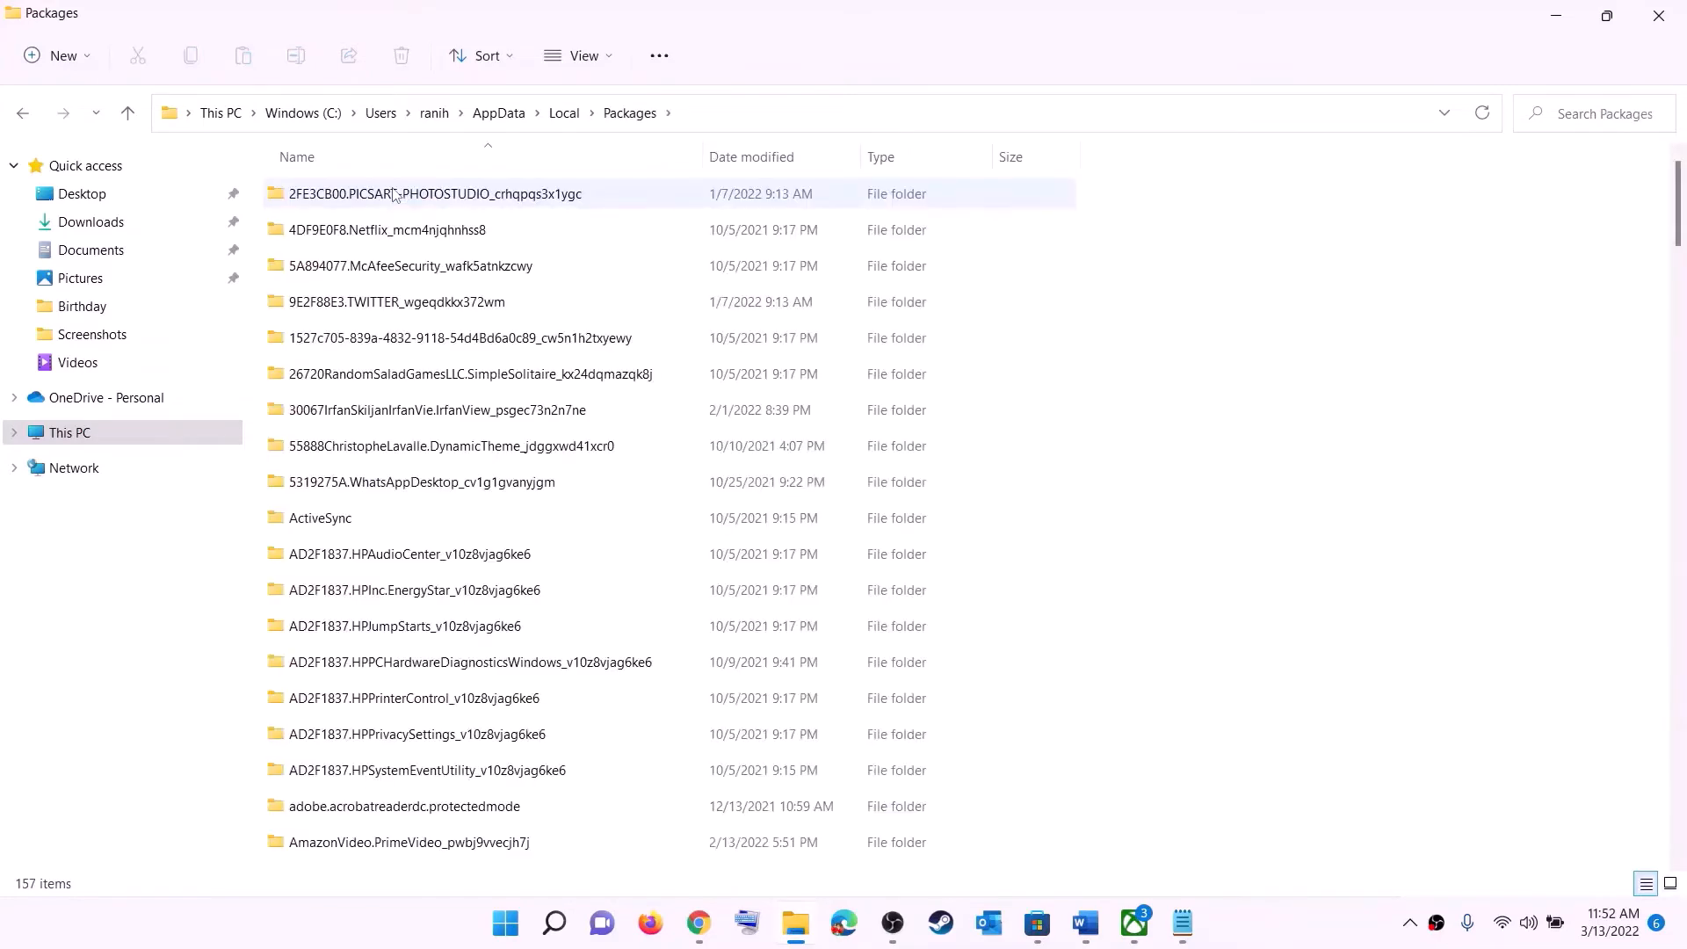
# Locate the Microsoft.WindowsStore_8wekyb3d8bbwe folder in Packages and open it.
pyautogui.scroll(-13, 499, 572)
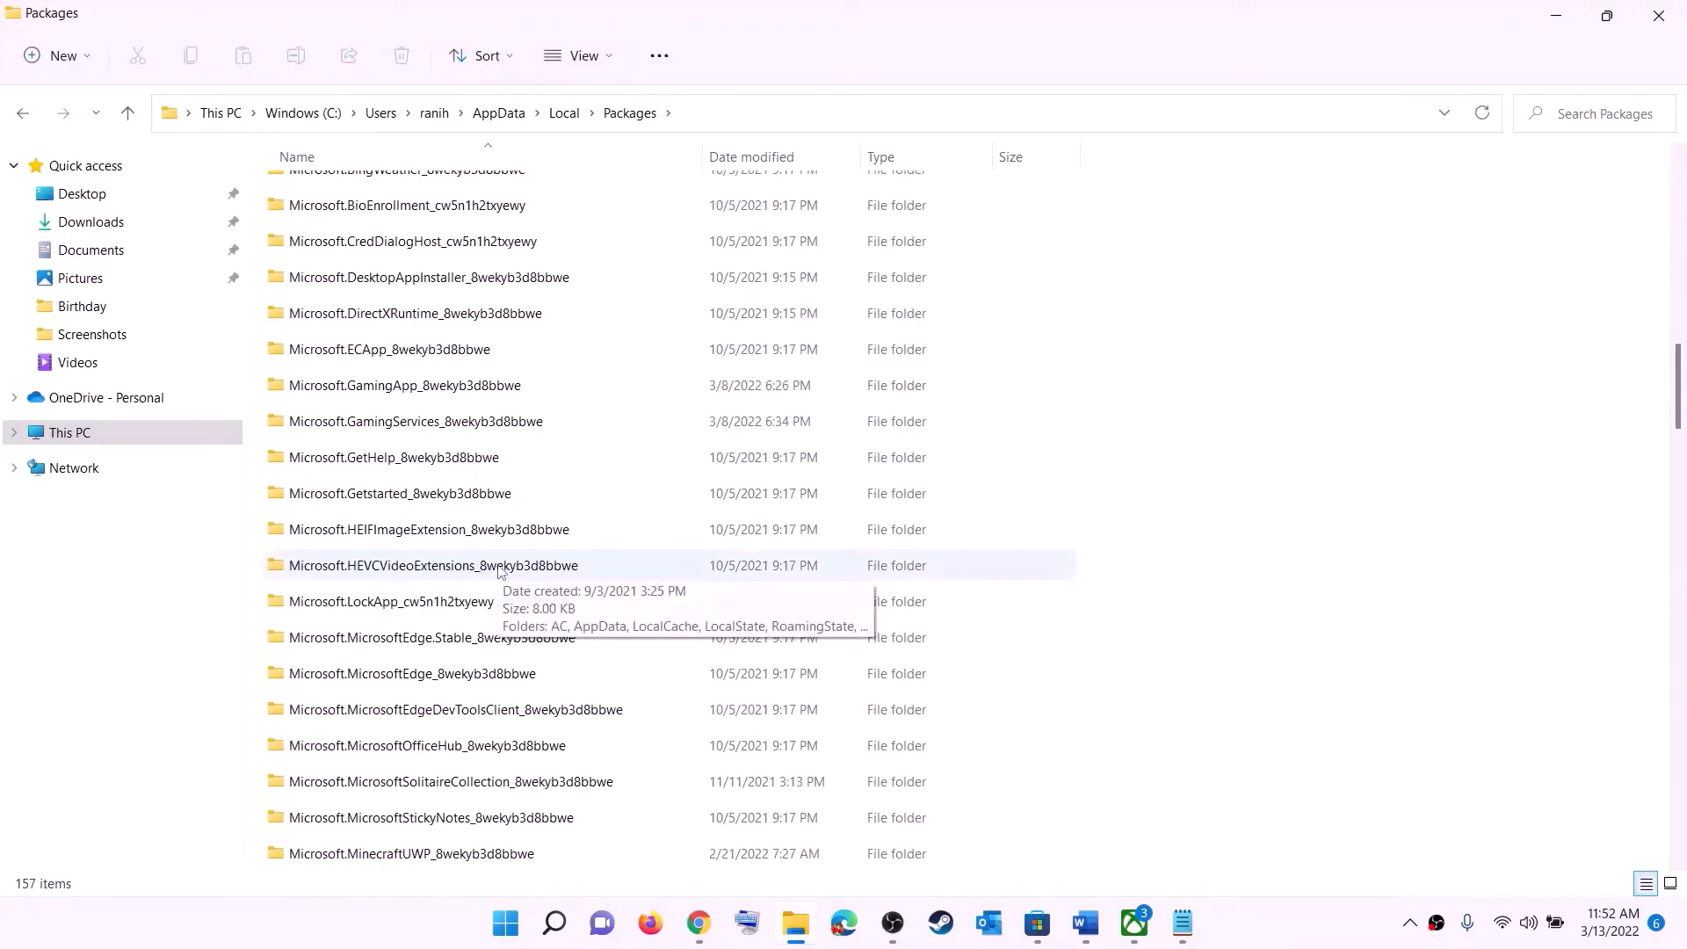
pyautogui.scroll(-18, 528, 589)
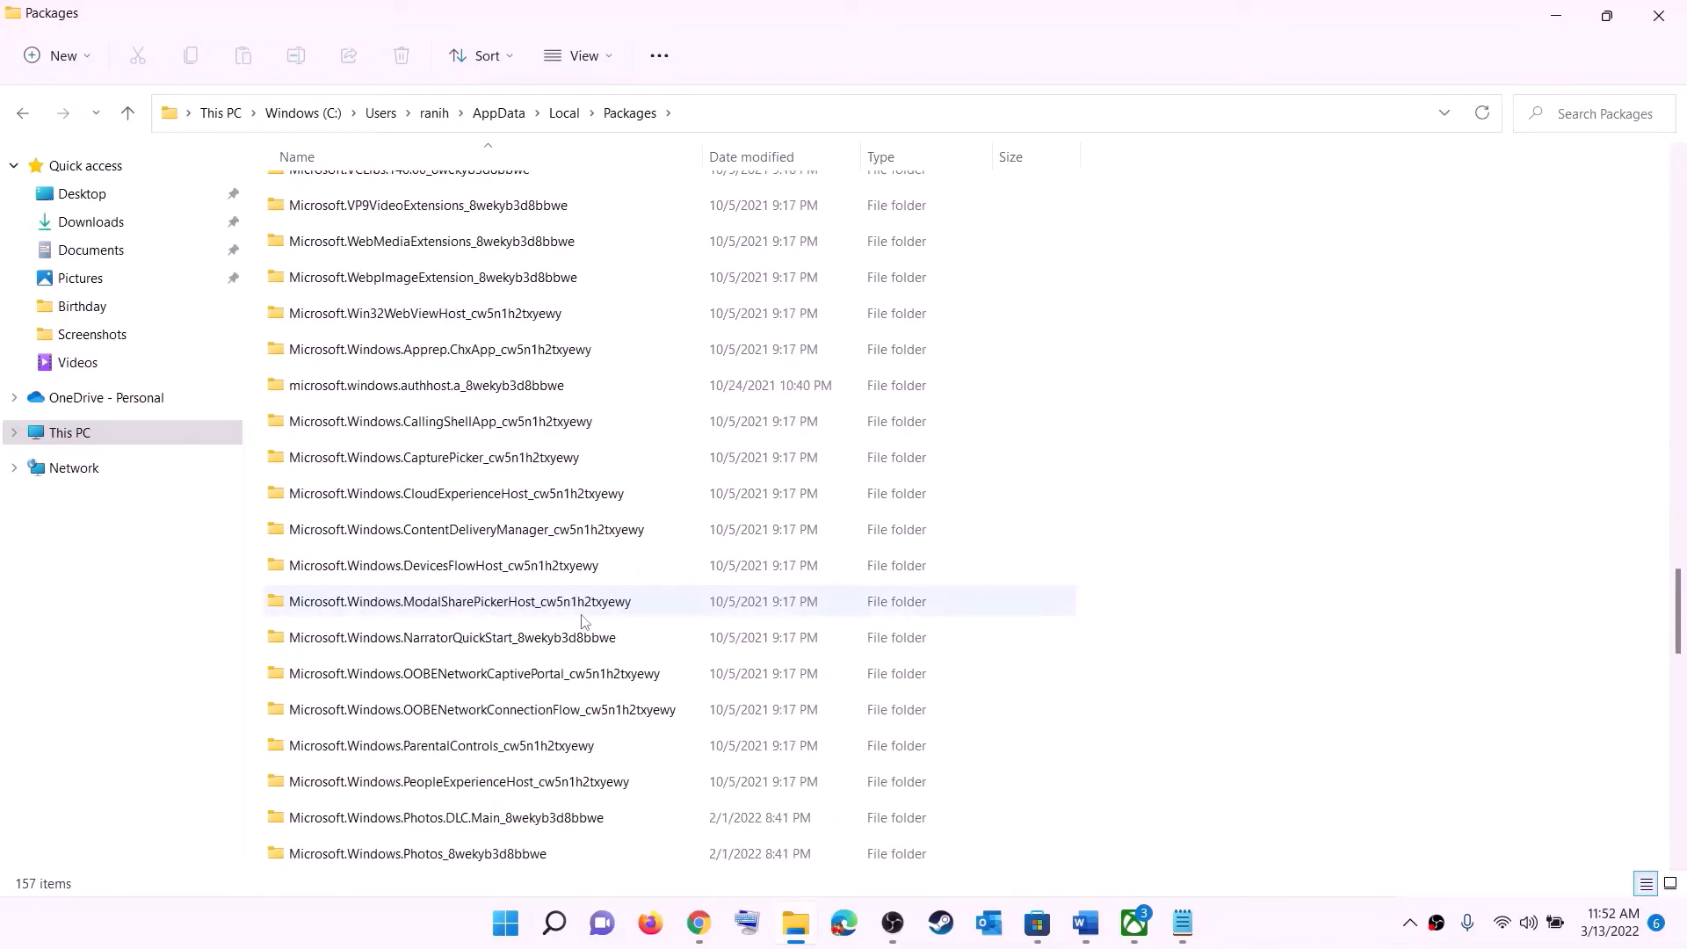
pyautogui.scroll(-6, 586, 619)
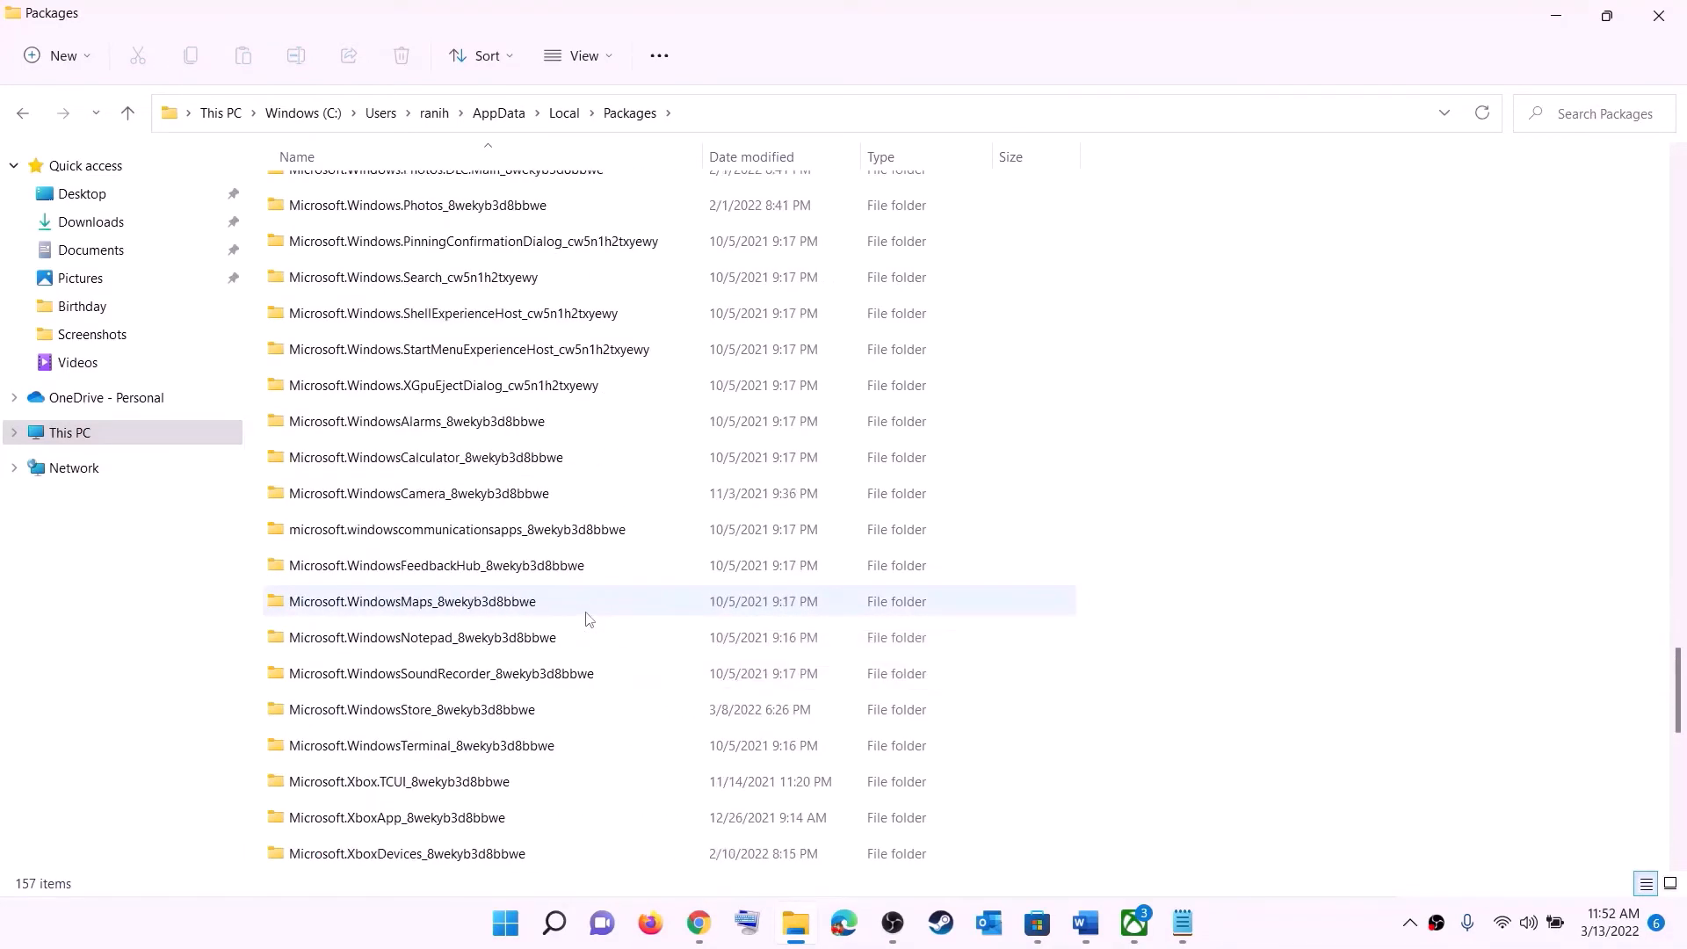
pyautogui.click(320, 716)
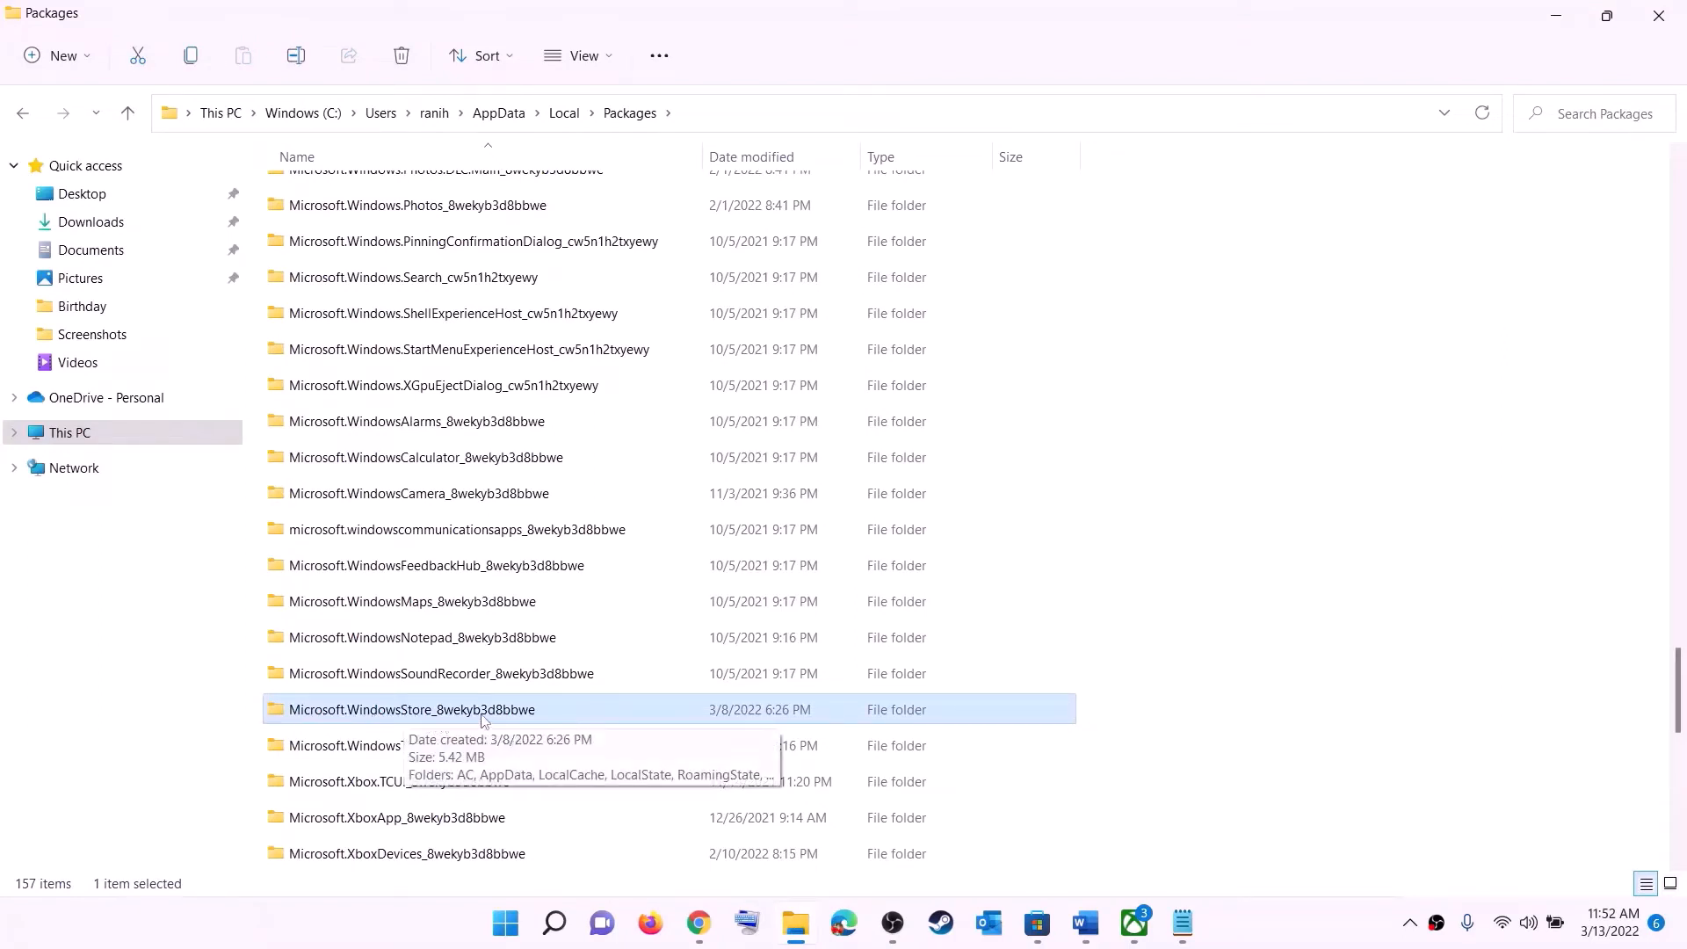
pyautogui.click(340, 710)
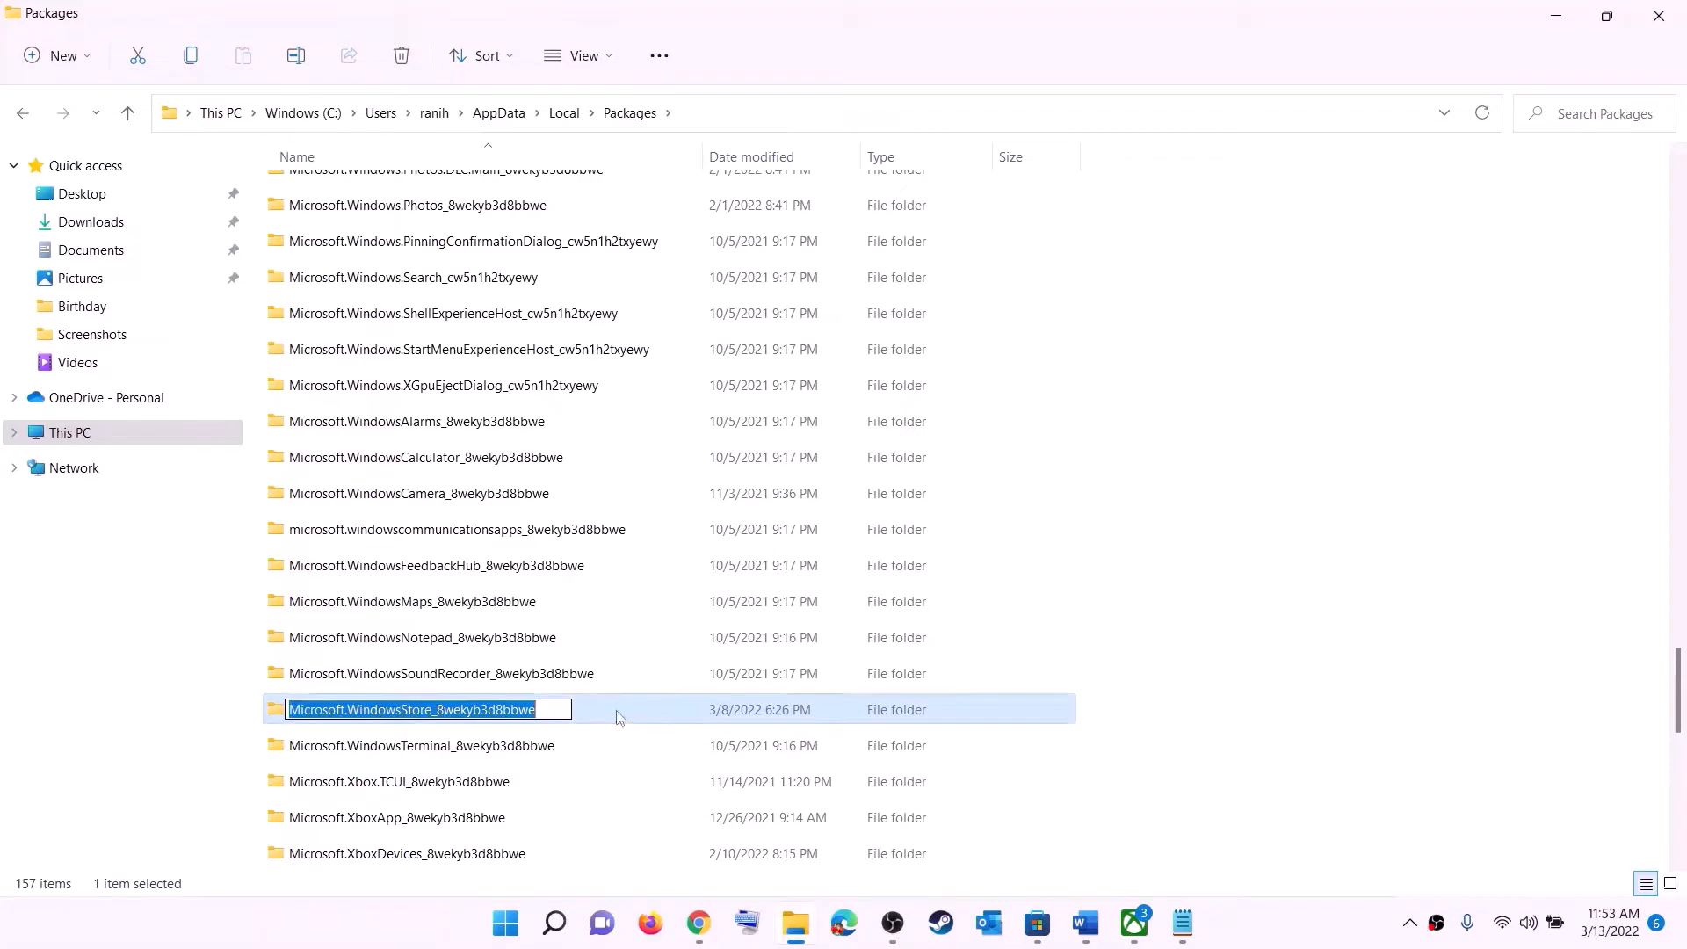
pyautogui.click(615, 712)
pyautogui.click(475, 712)
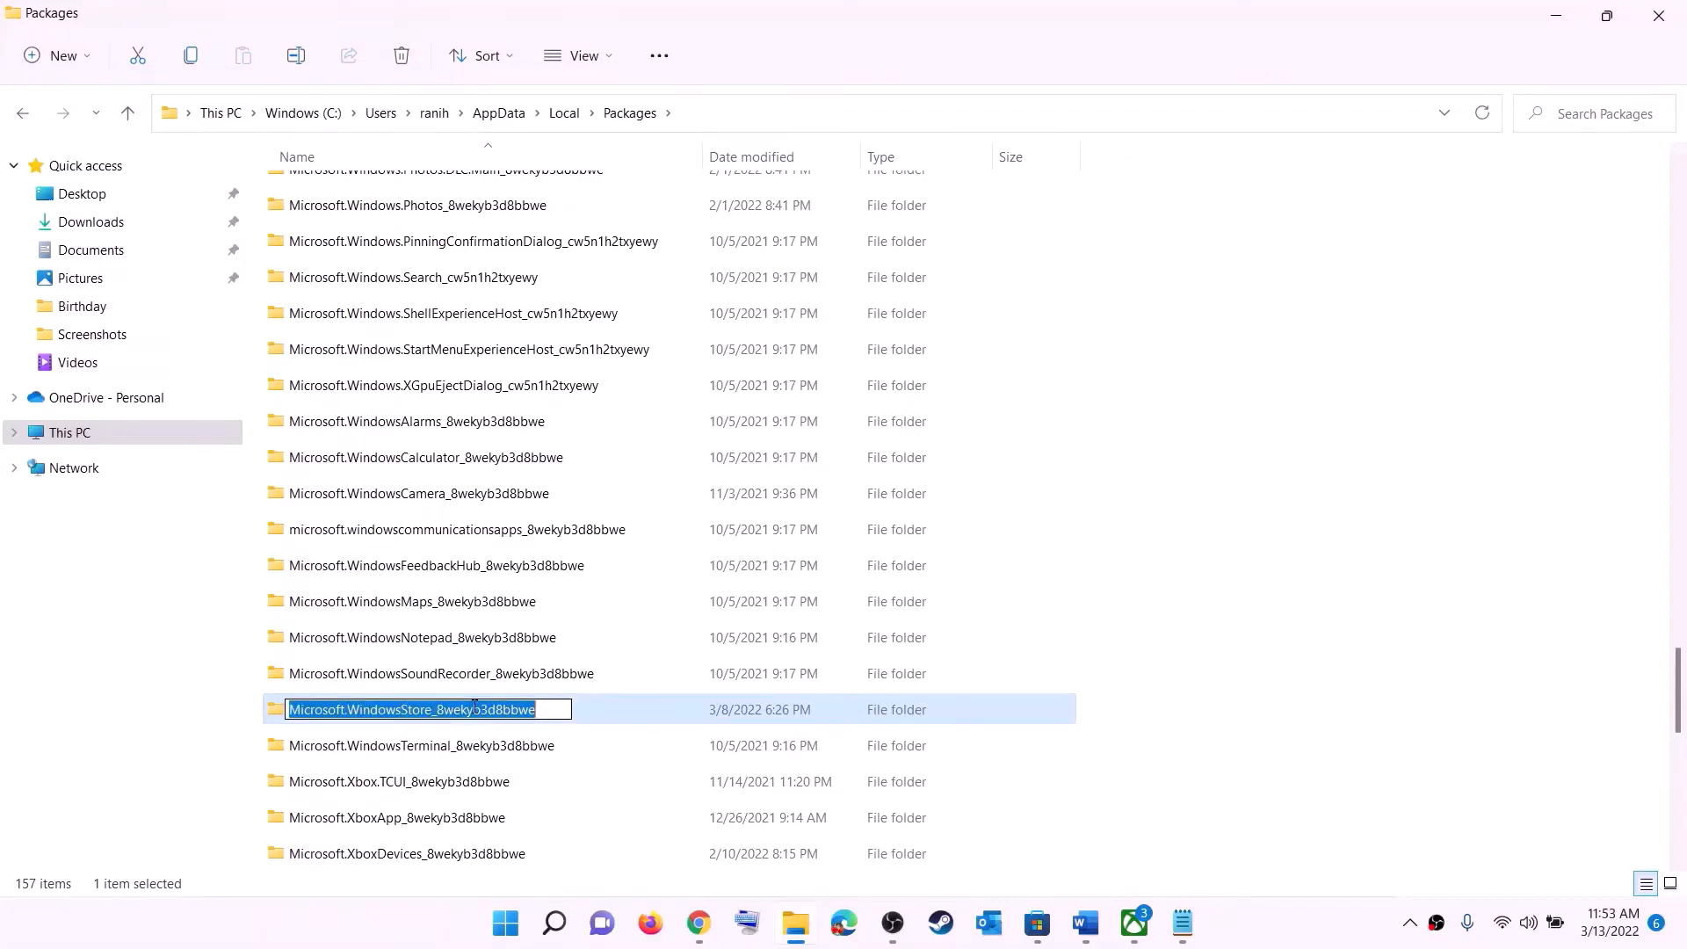
pyautogui.doubleClick(596, 714)
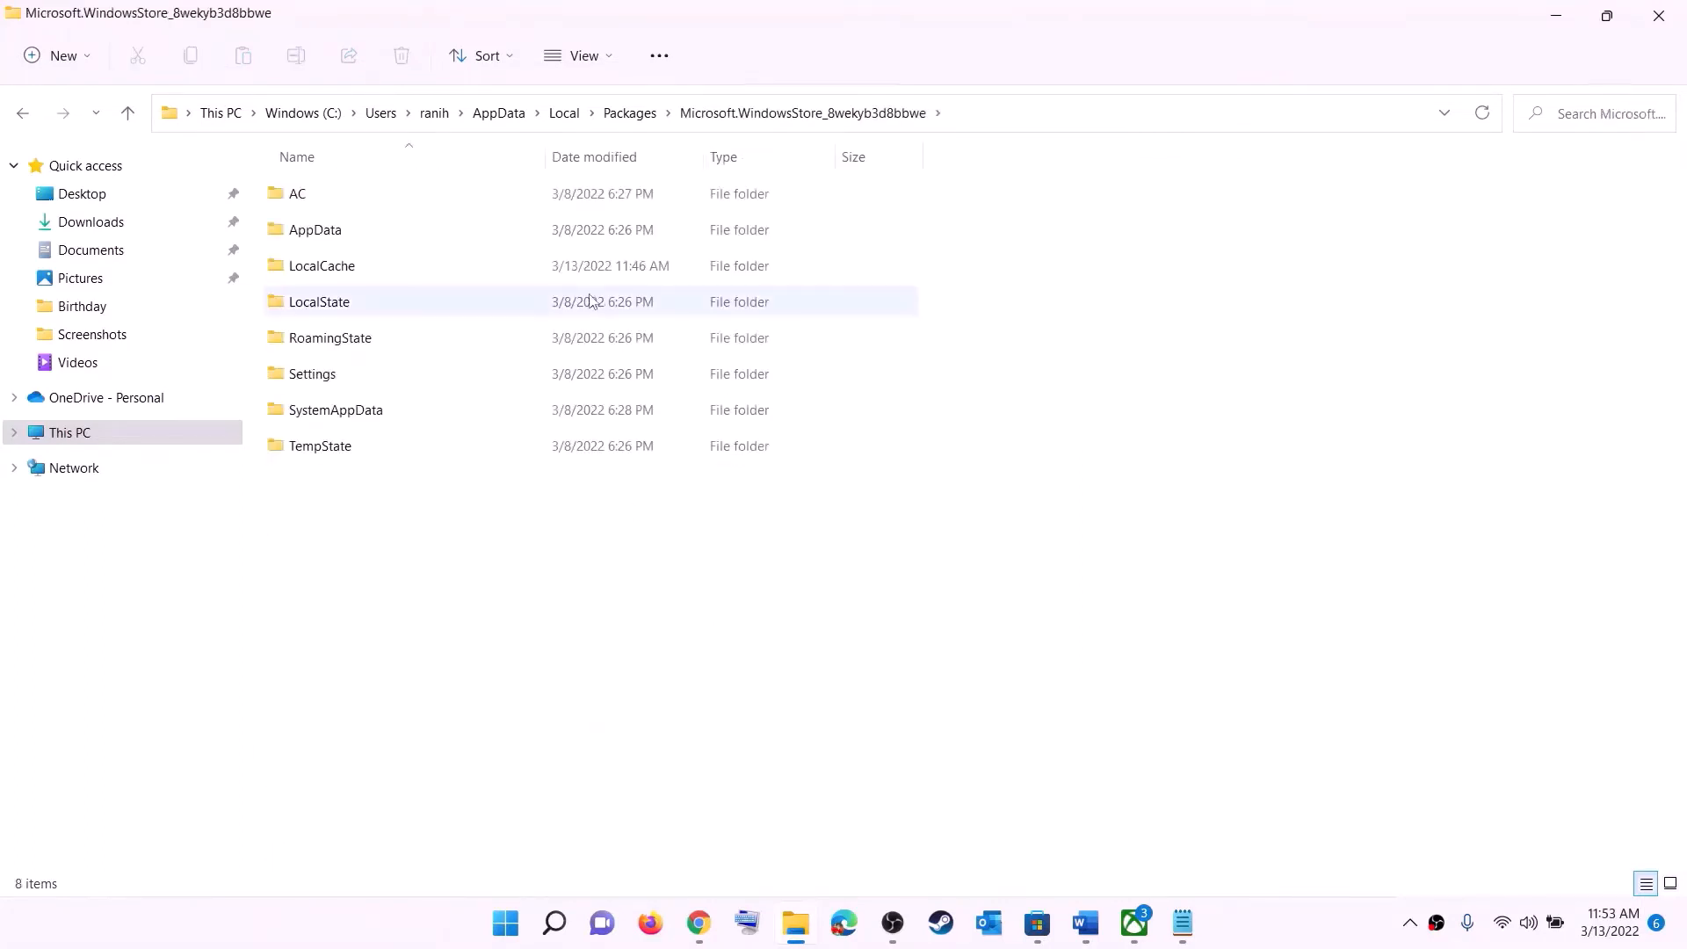
# Delete the LocalCache folder from the Microsoft Store package folder.
pyautogui.click(355, 273)
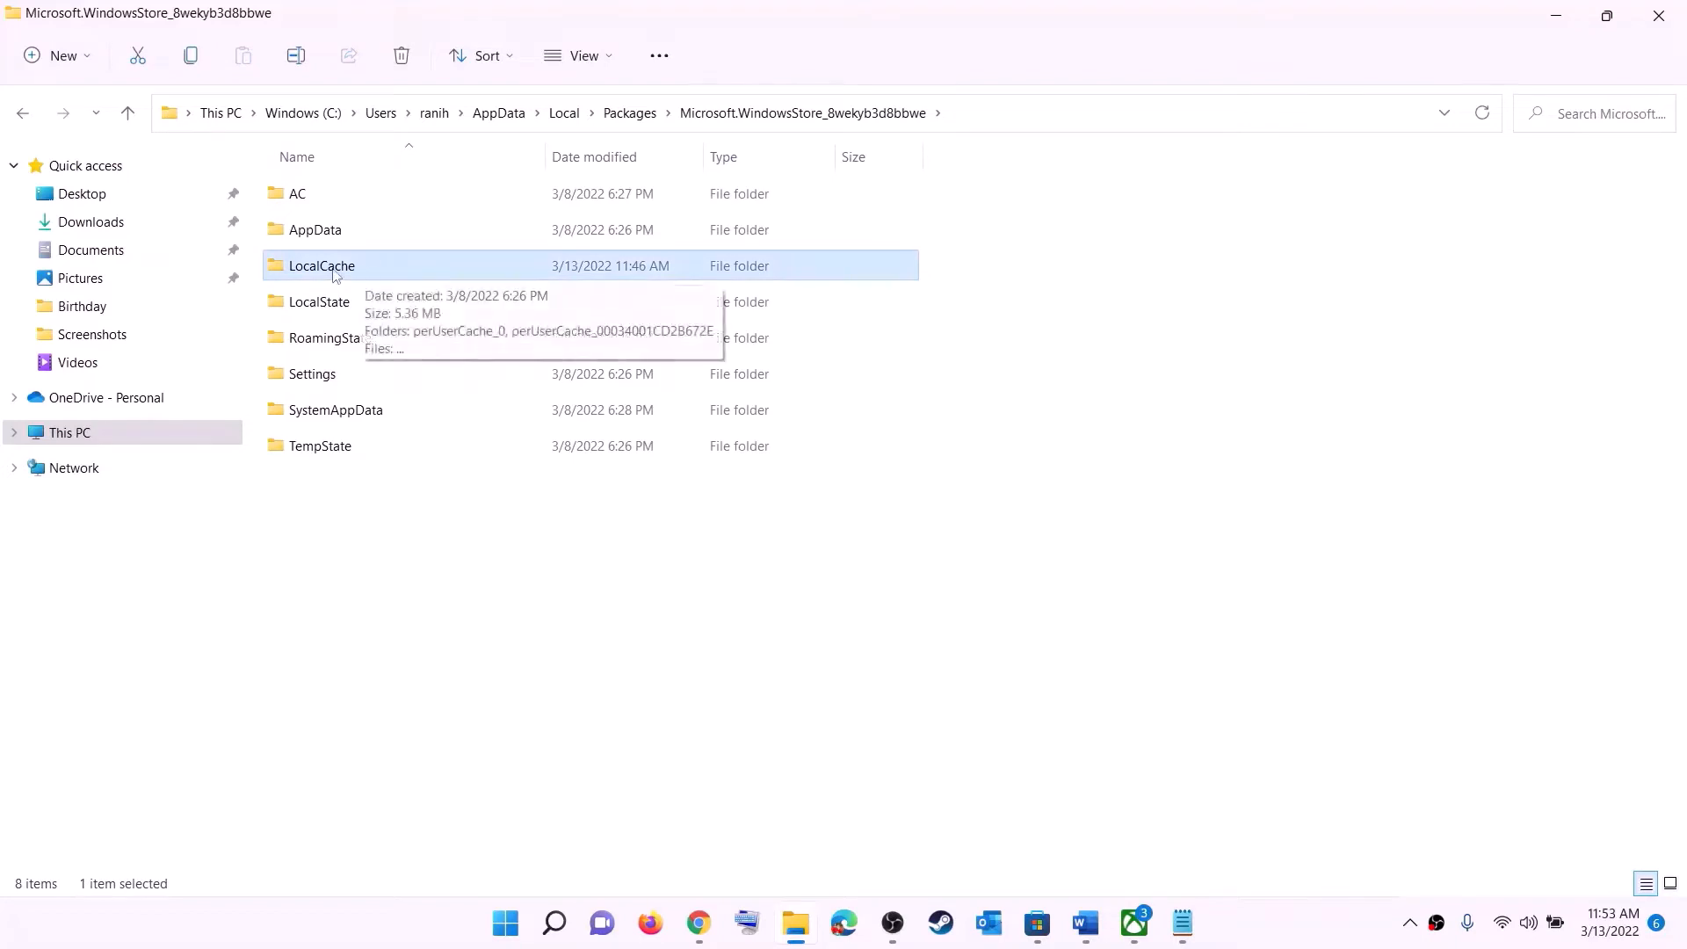
pyautogui.rightClick(356, 274)
pyautogui.click(496, 297)
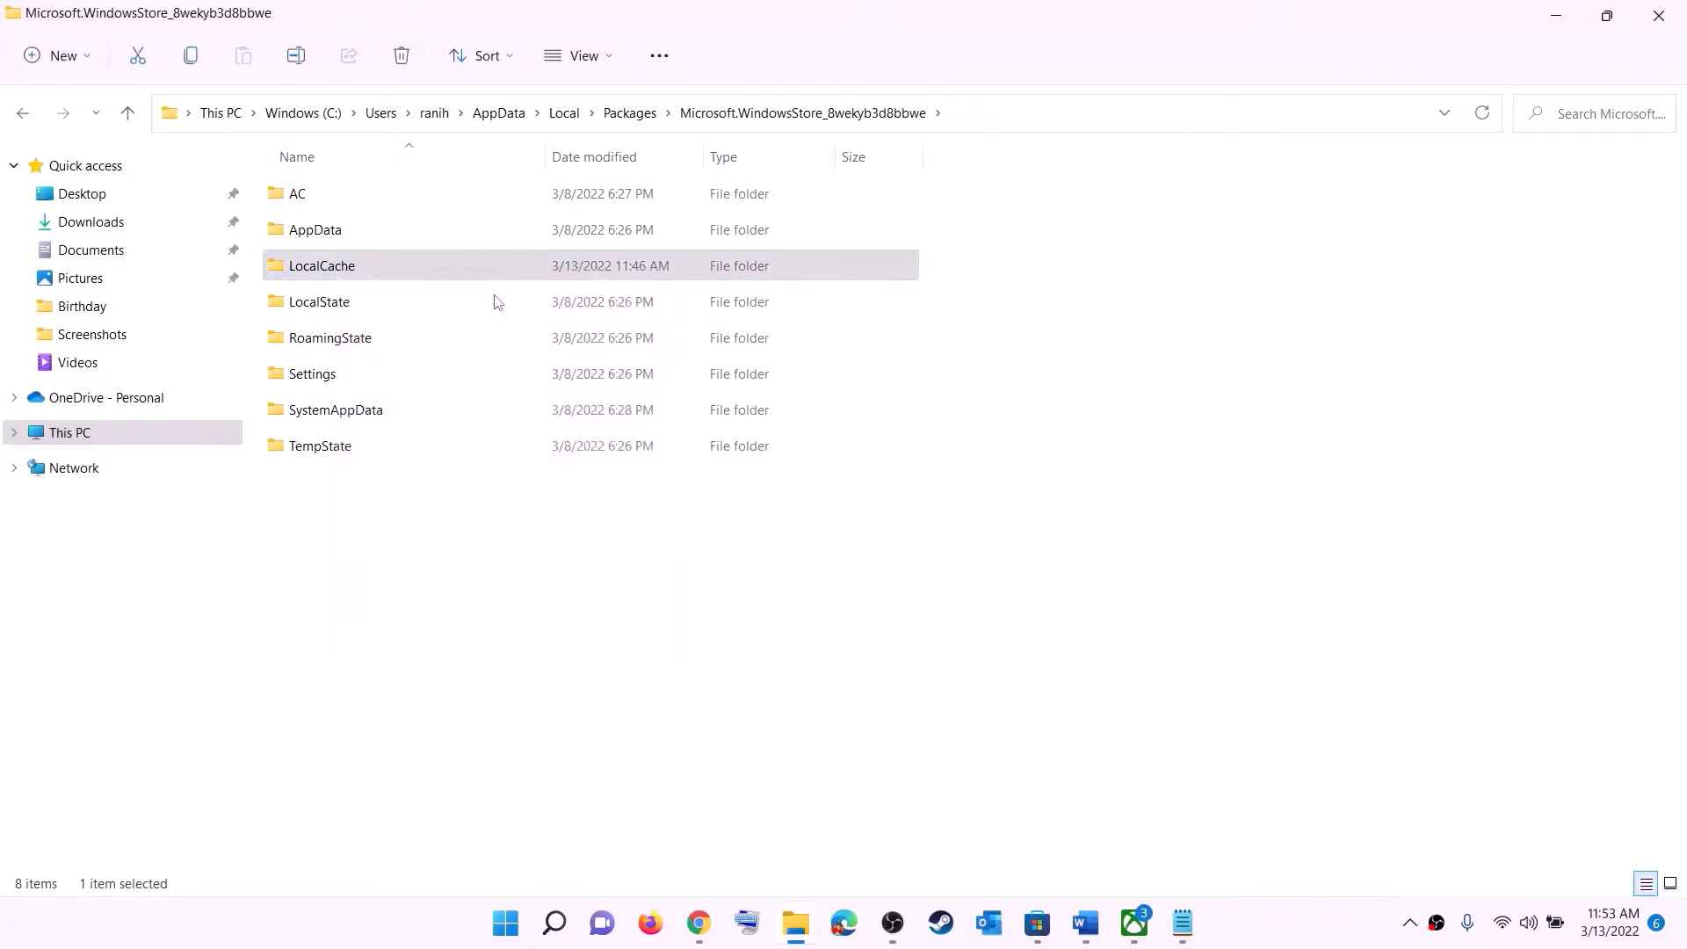
# Look at the computer's power options, then dismiss them without choosing one.
pyautogui.click(526, 927)
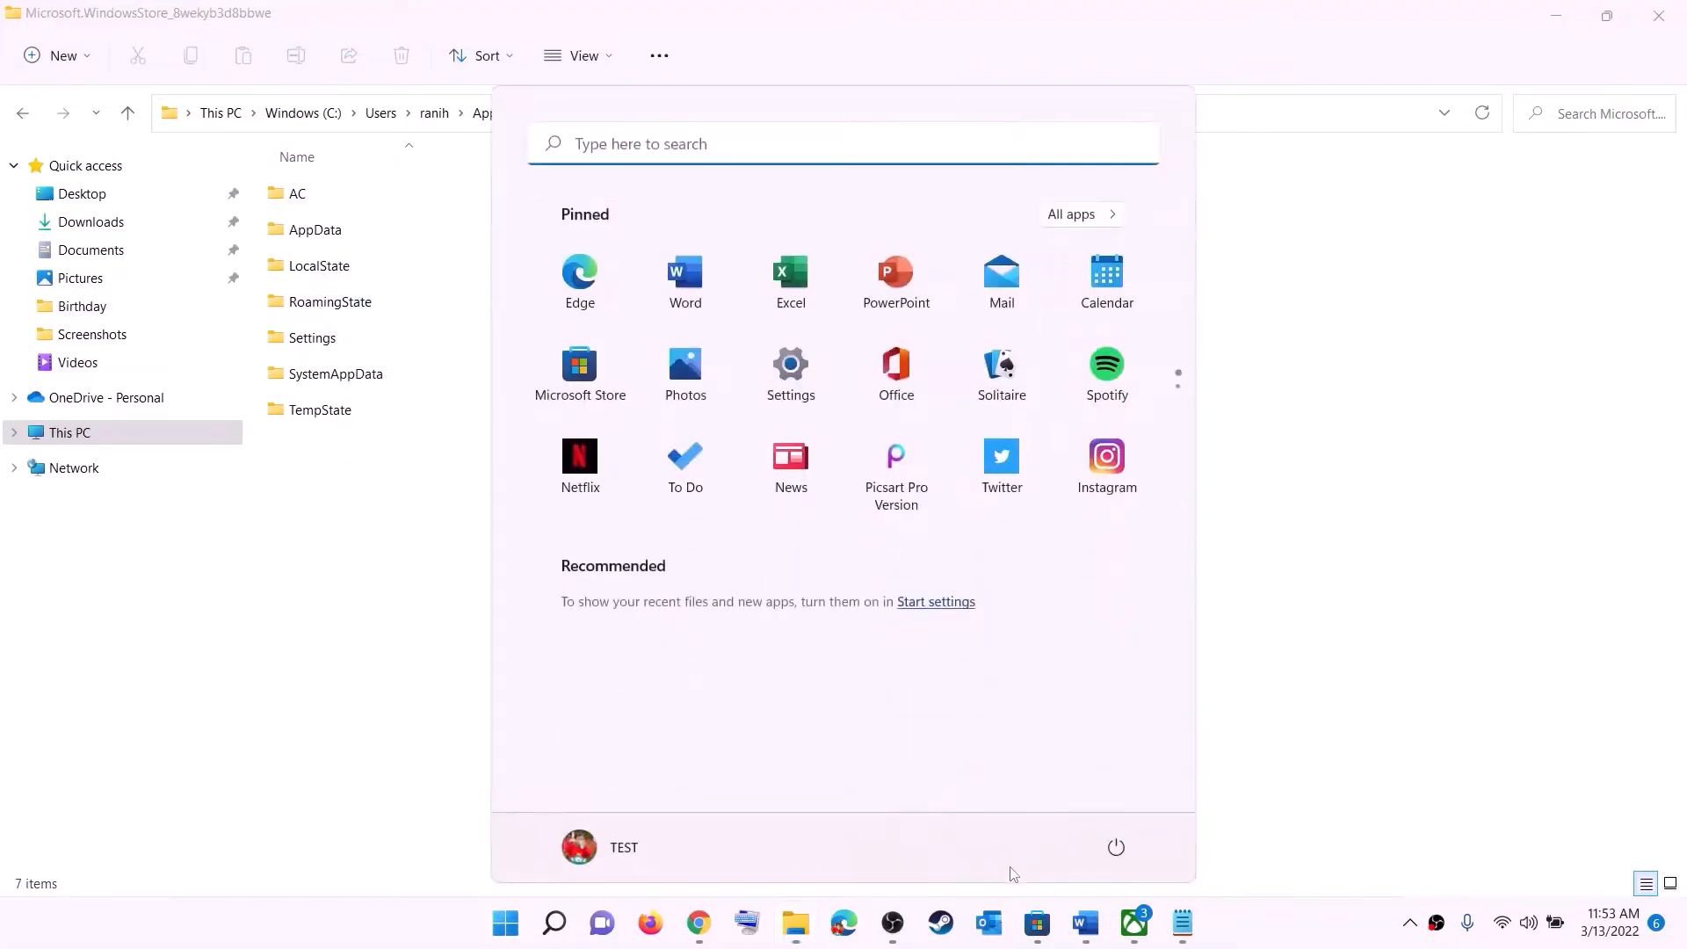
pyautogui.click(1115, 849)
pyautogui.press('Escape')
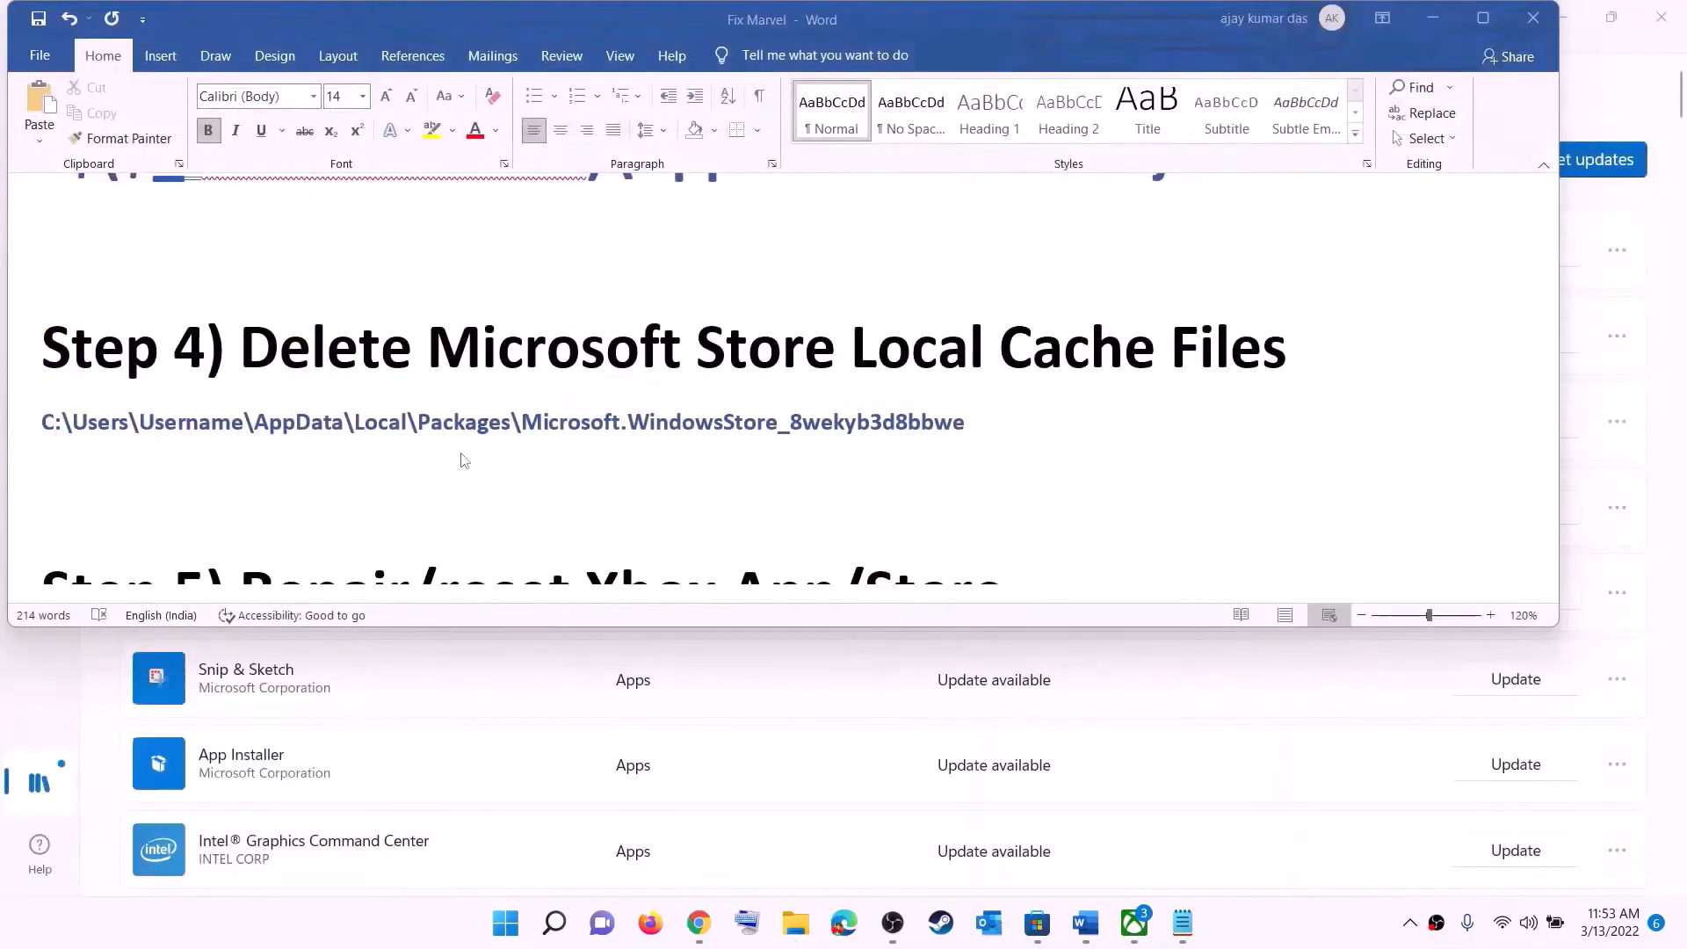
# Highlight the Step 5 repair/reset heading in the Fix Marvel document and open the Xbox app's settings page.
pyautogui.scroll(-3, 512, 489)
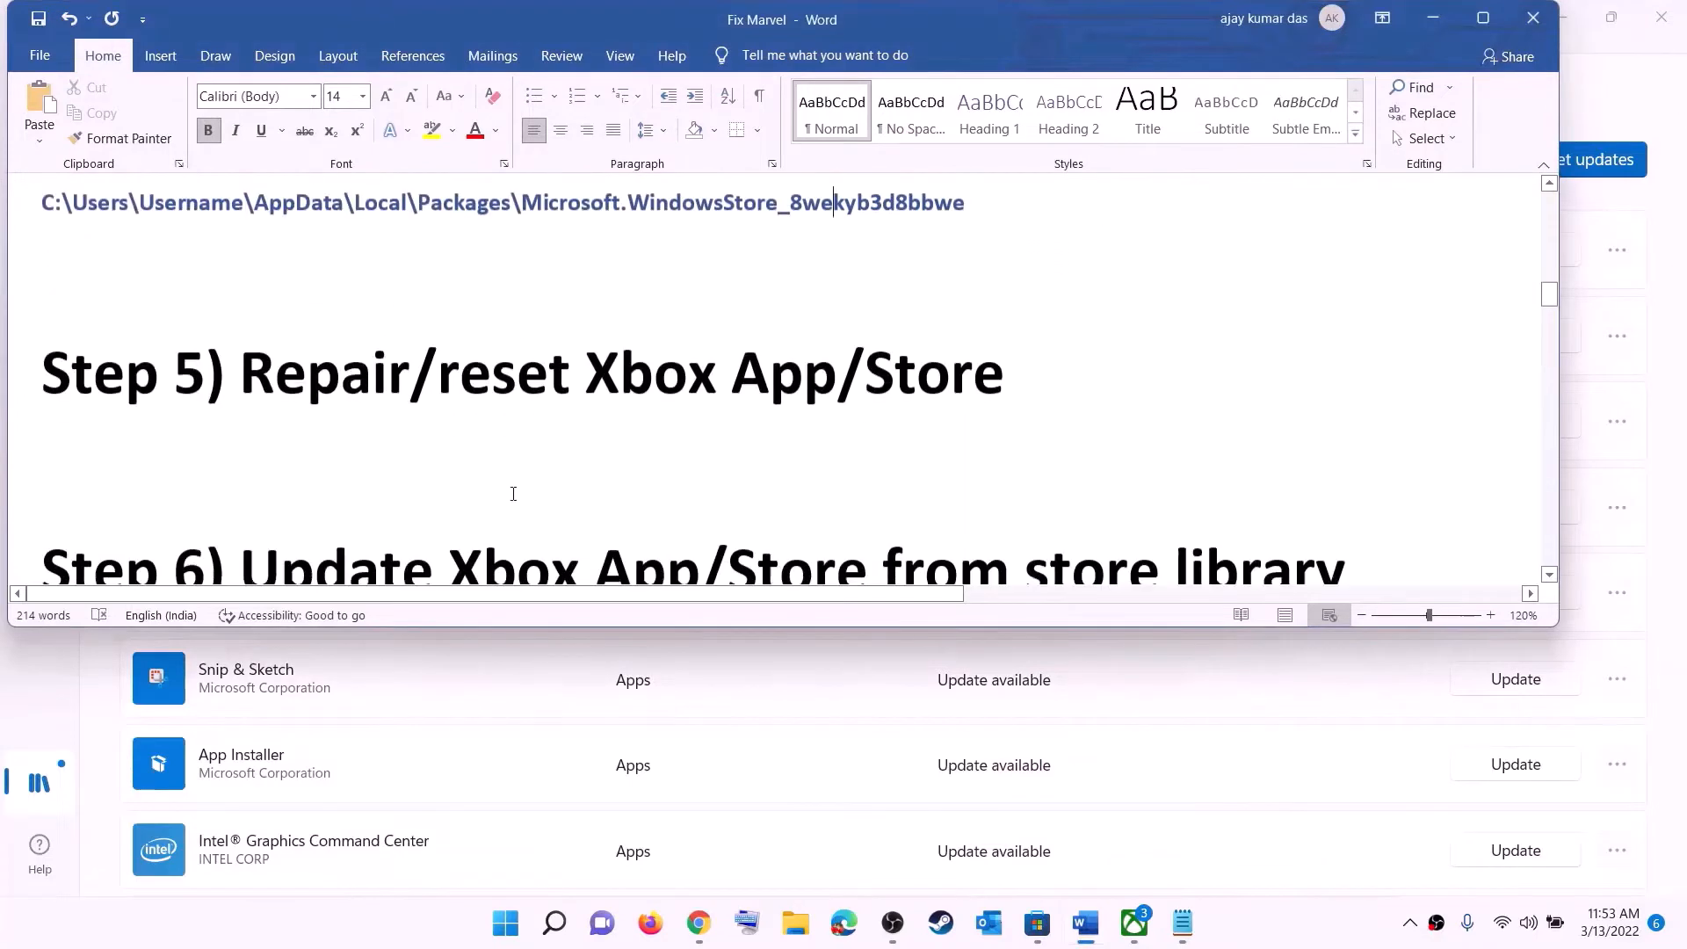
pyautogui.scroll(1, 512, 490)
pyautogui.moveTo(411, 466); pyautogui.dragTo(1041, 470)
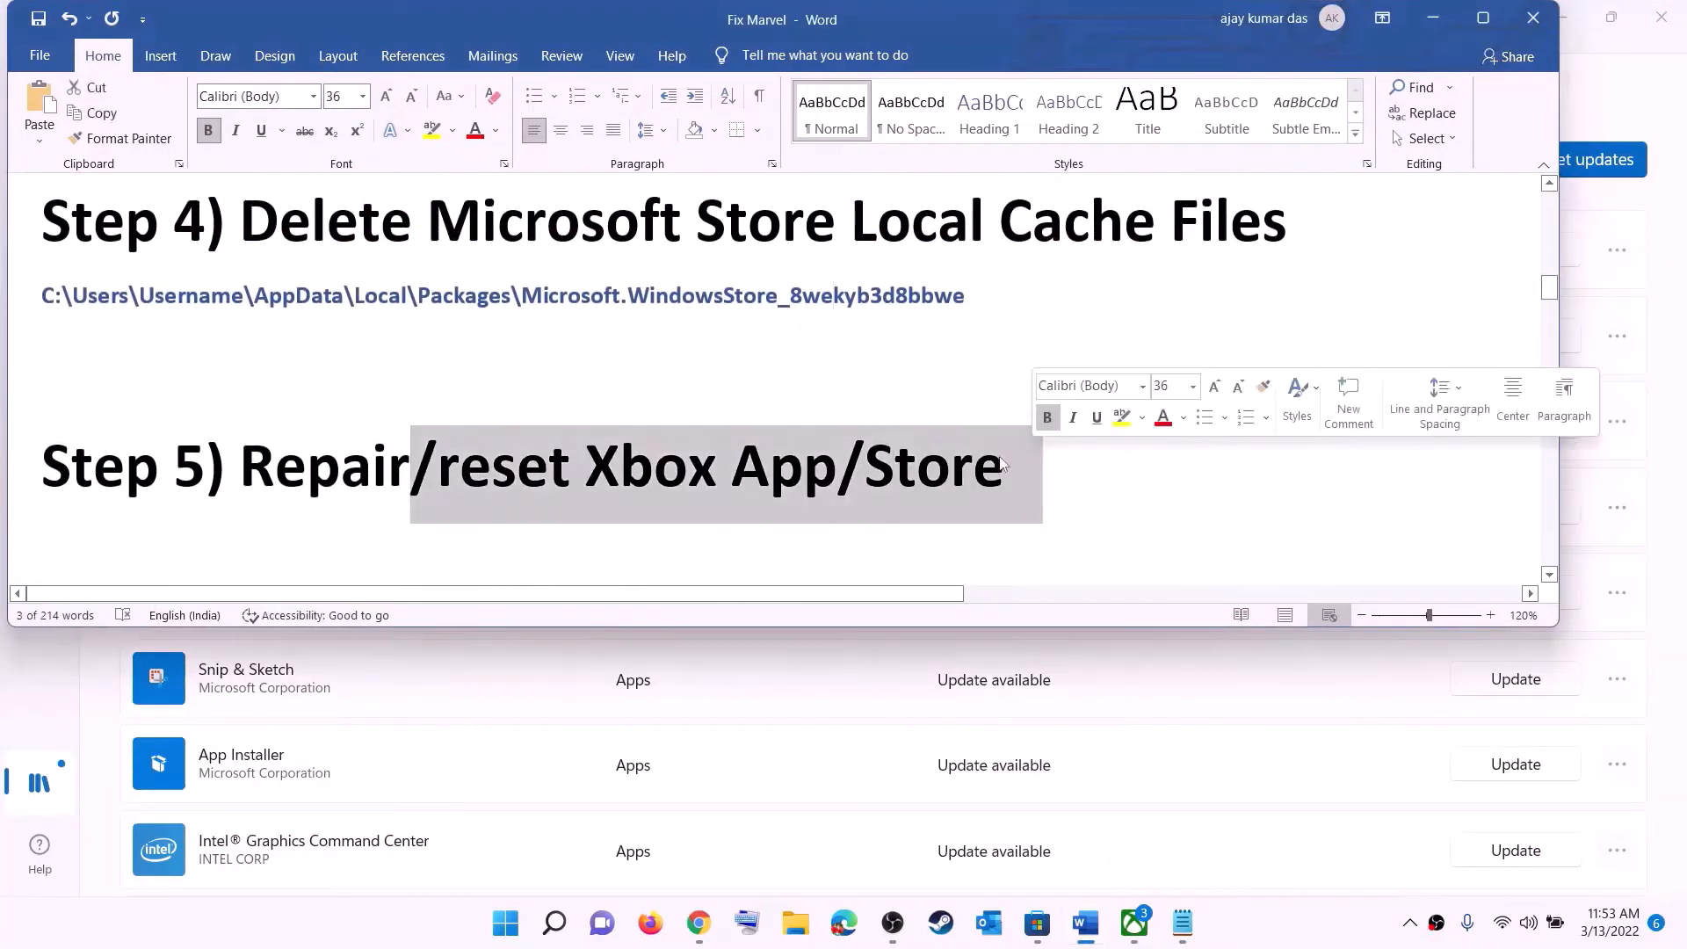
pyautogui.click(505, 927)
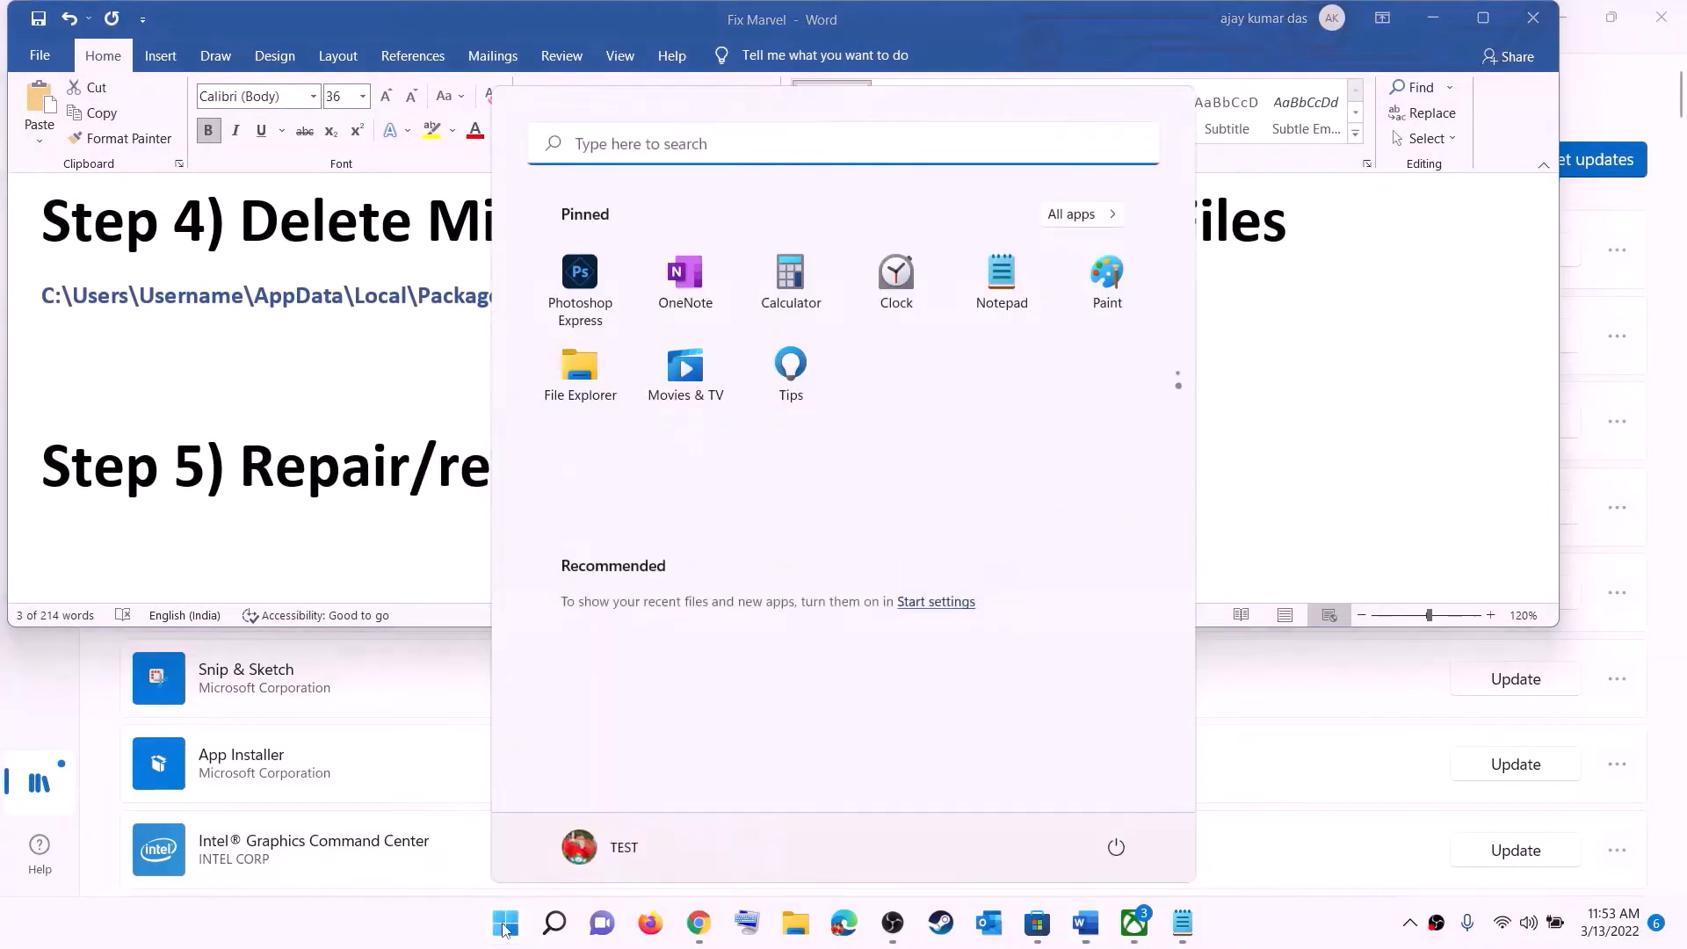
pyautogui.write('xbox')
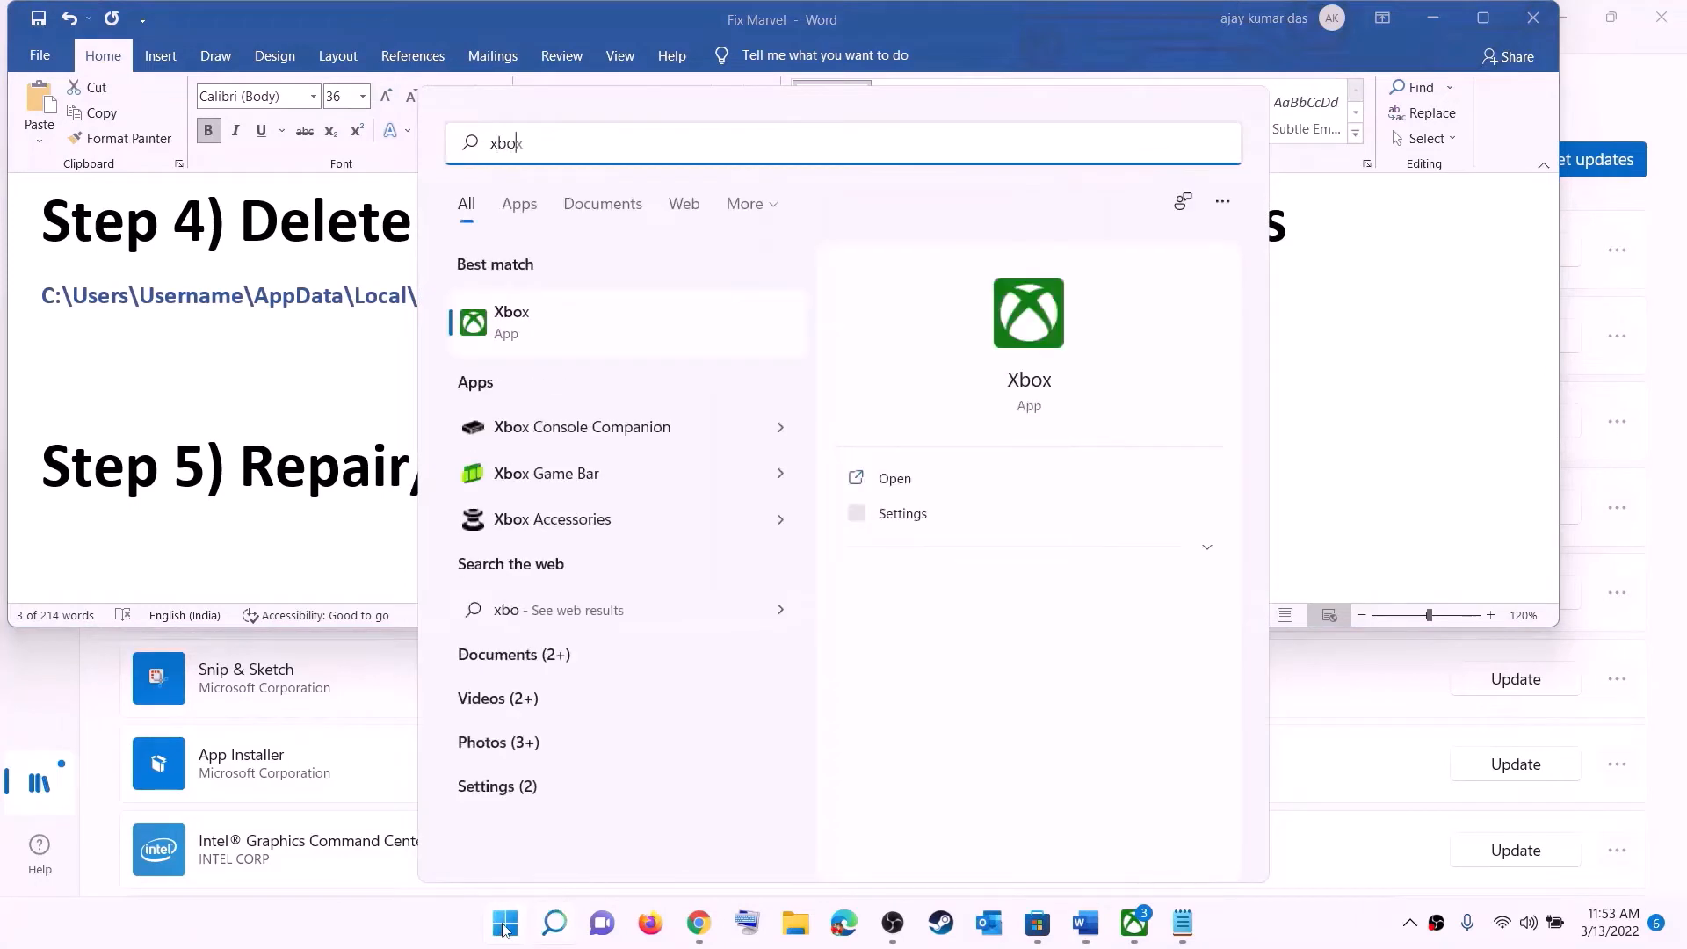
pyautogui.rightClick(525, 324)
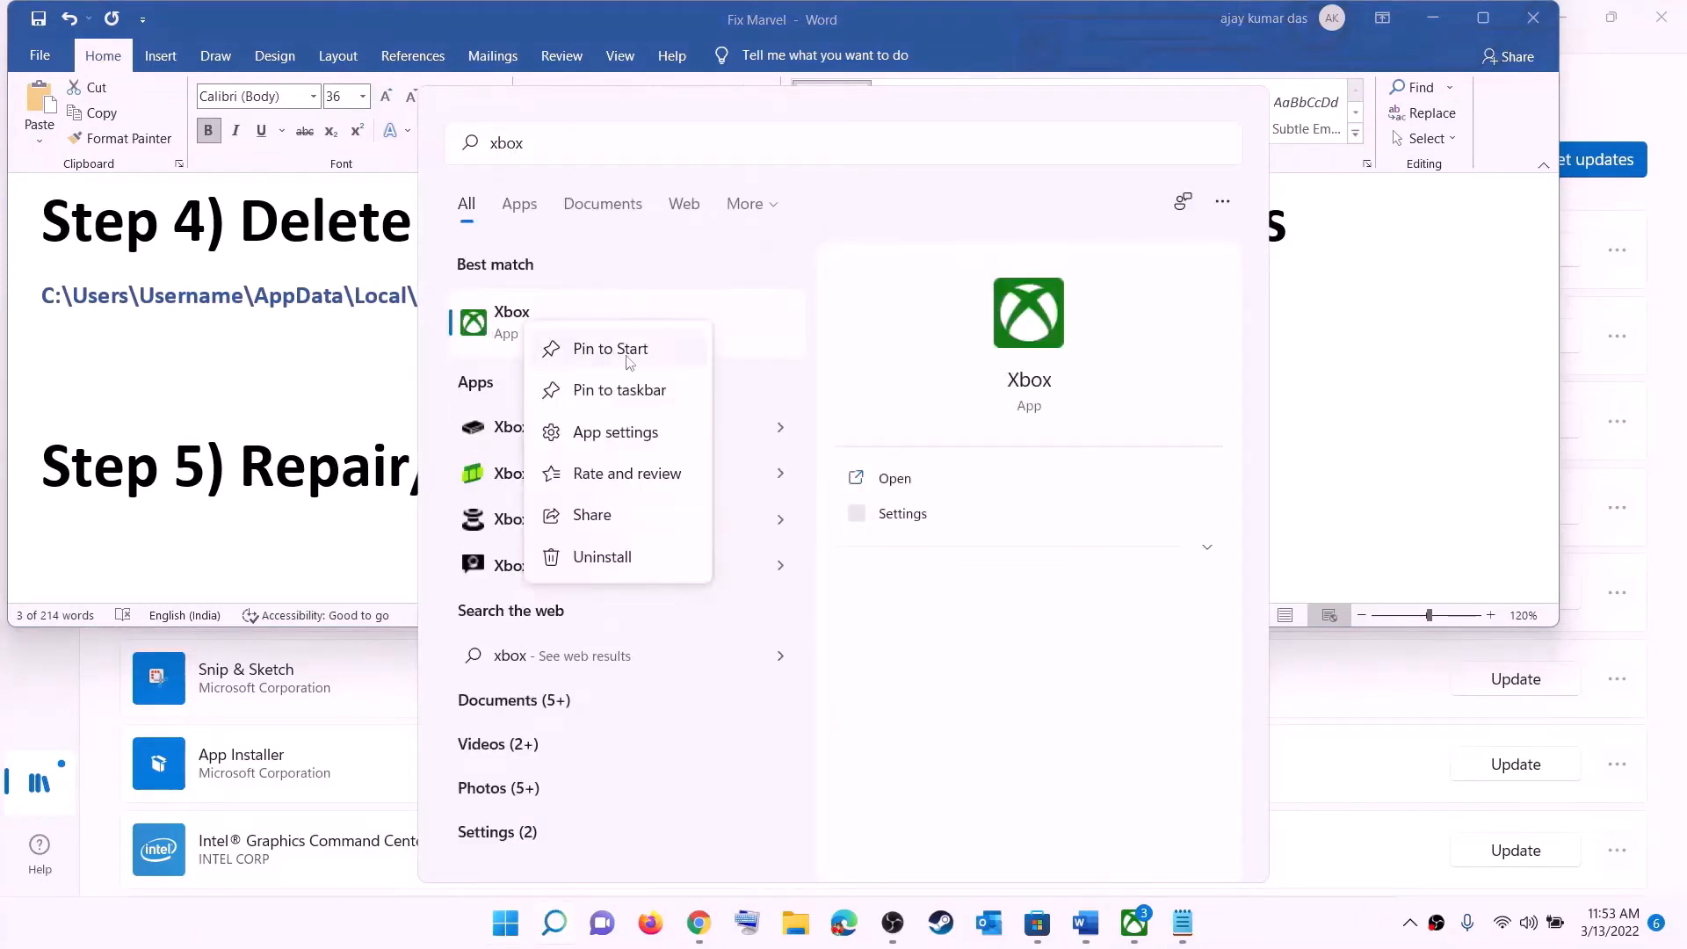
pyautogui.click(687, 435)
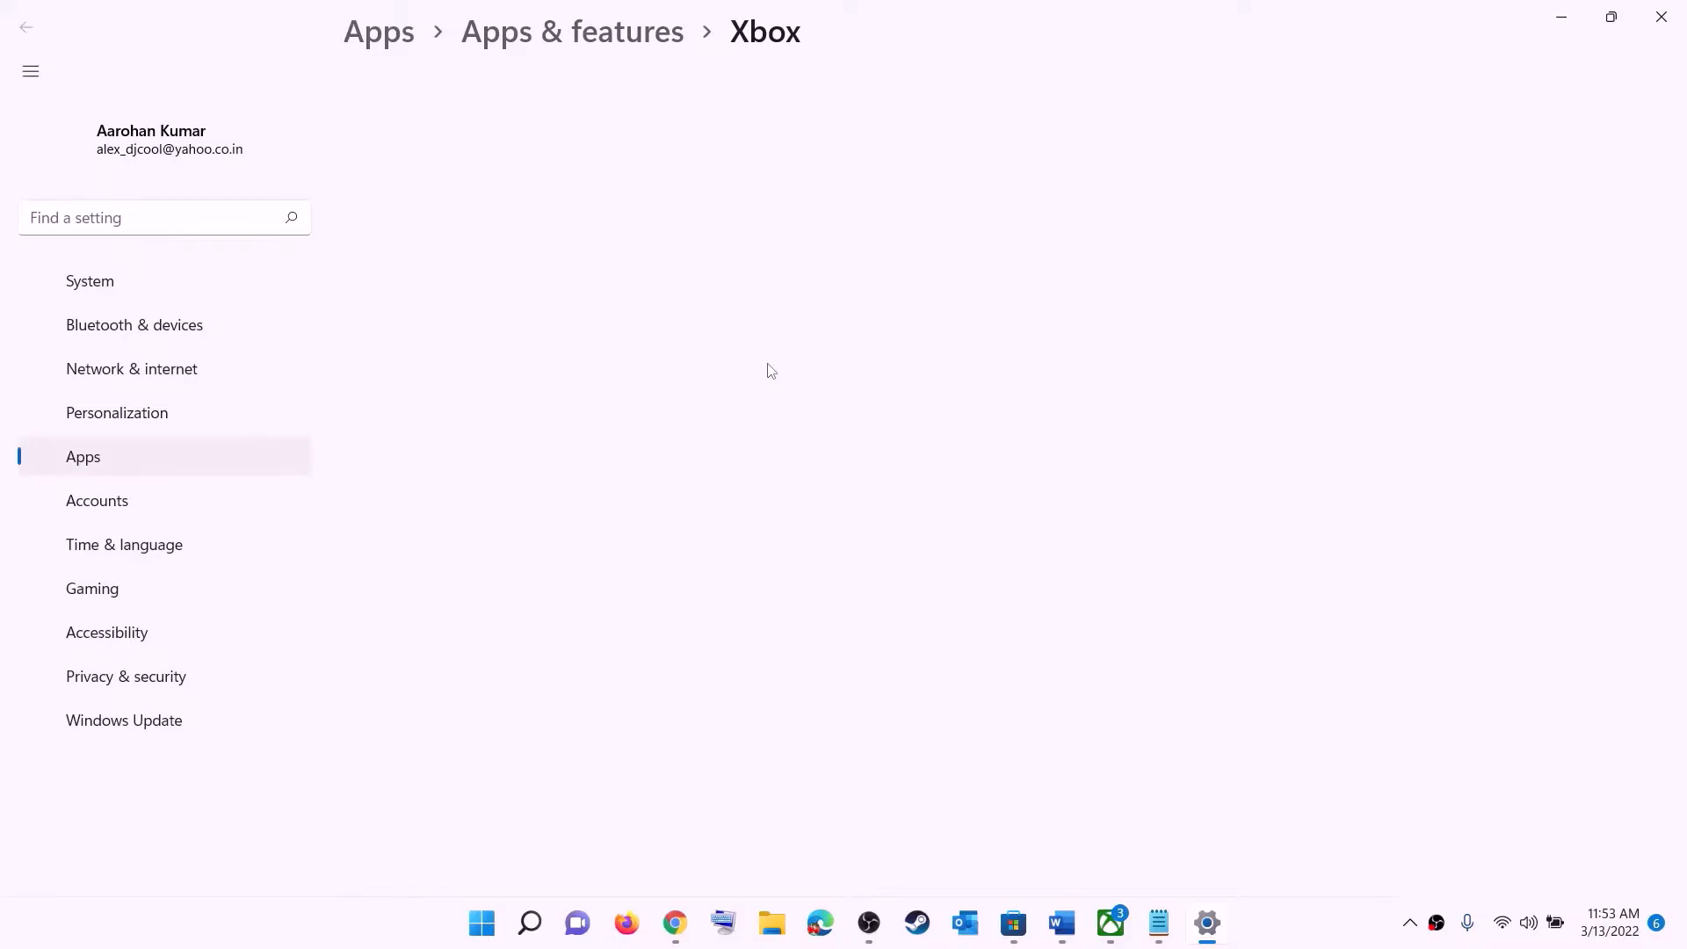
# Repair the Xbox app, and reset it with confirmation that its data is deleted.
pyautogui.scroll(-10, 647, 583)
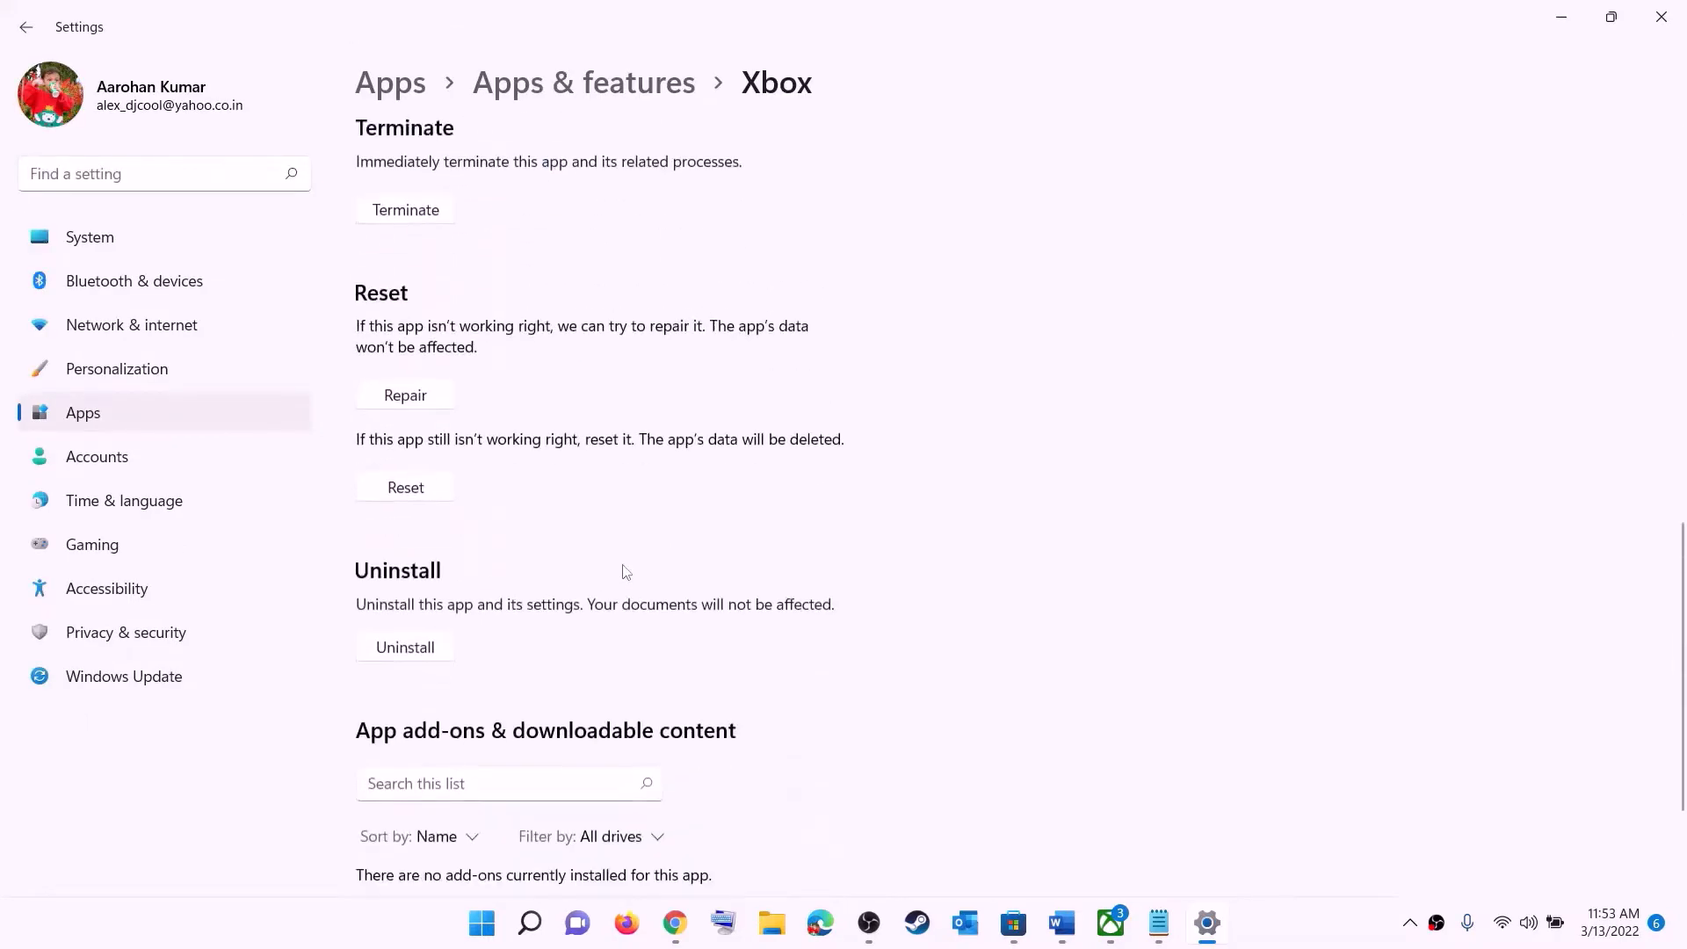
pyautogui.click(409, 380)
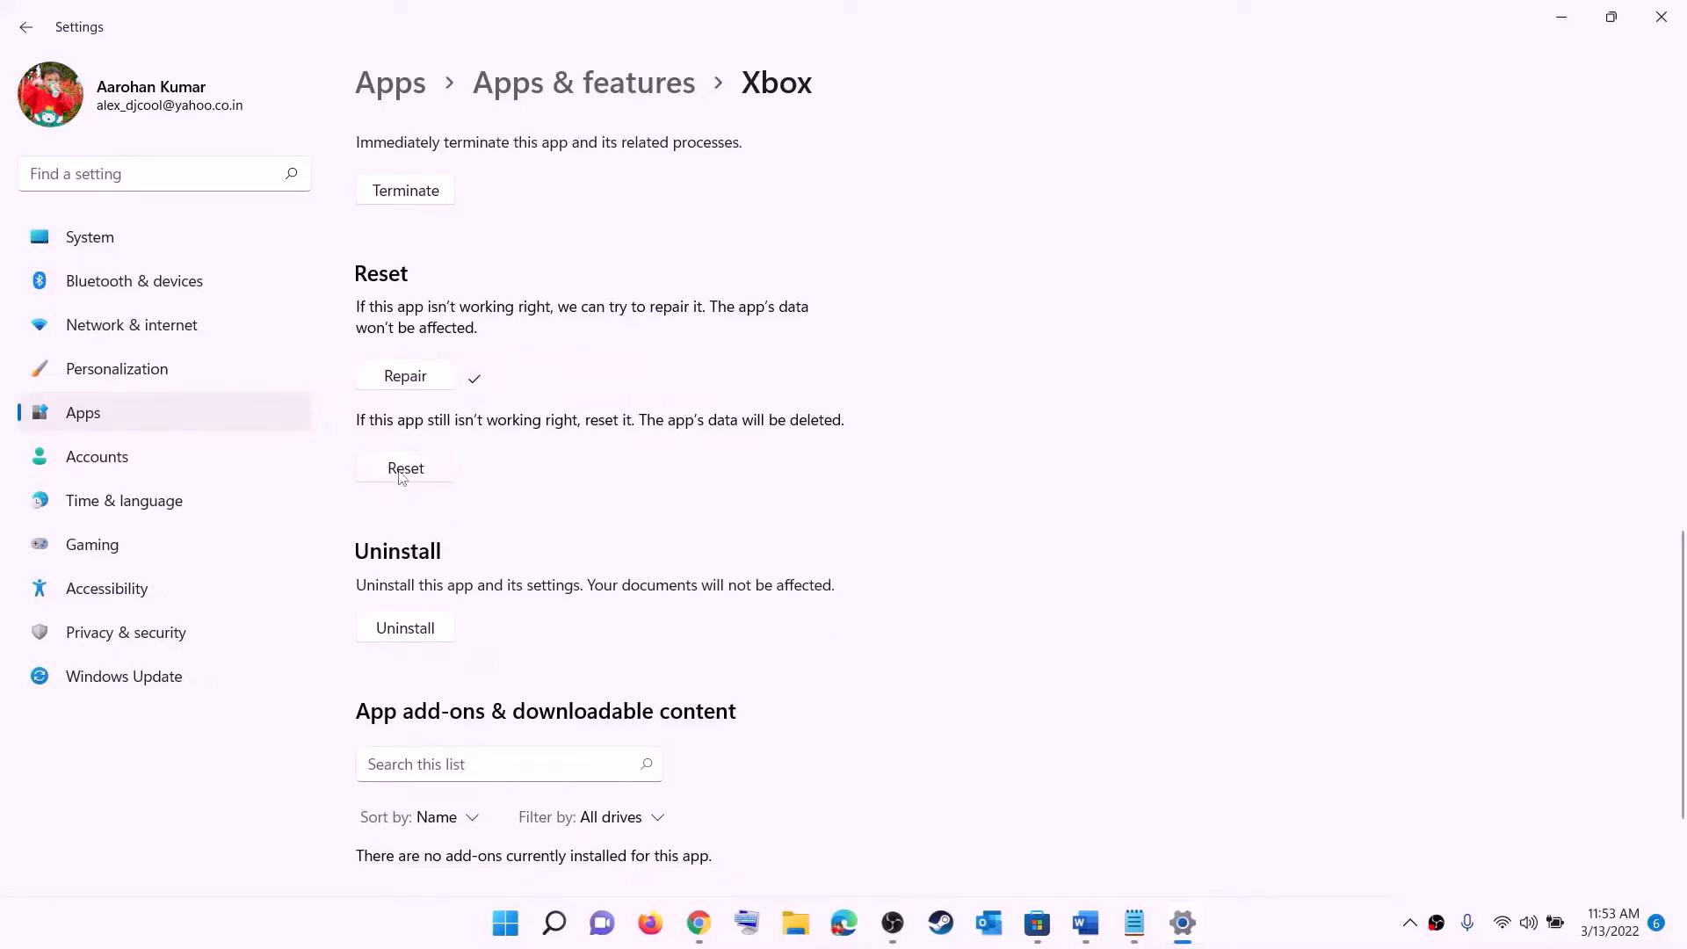
pyautogui.click(405, 469)
pyautogui.click(506, 414)
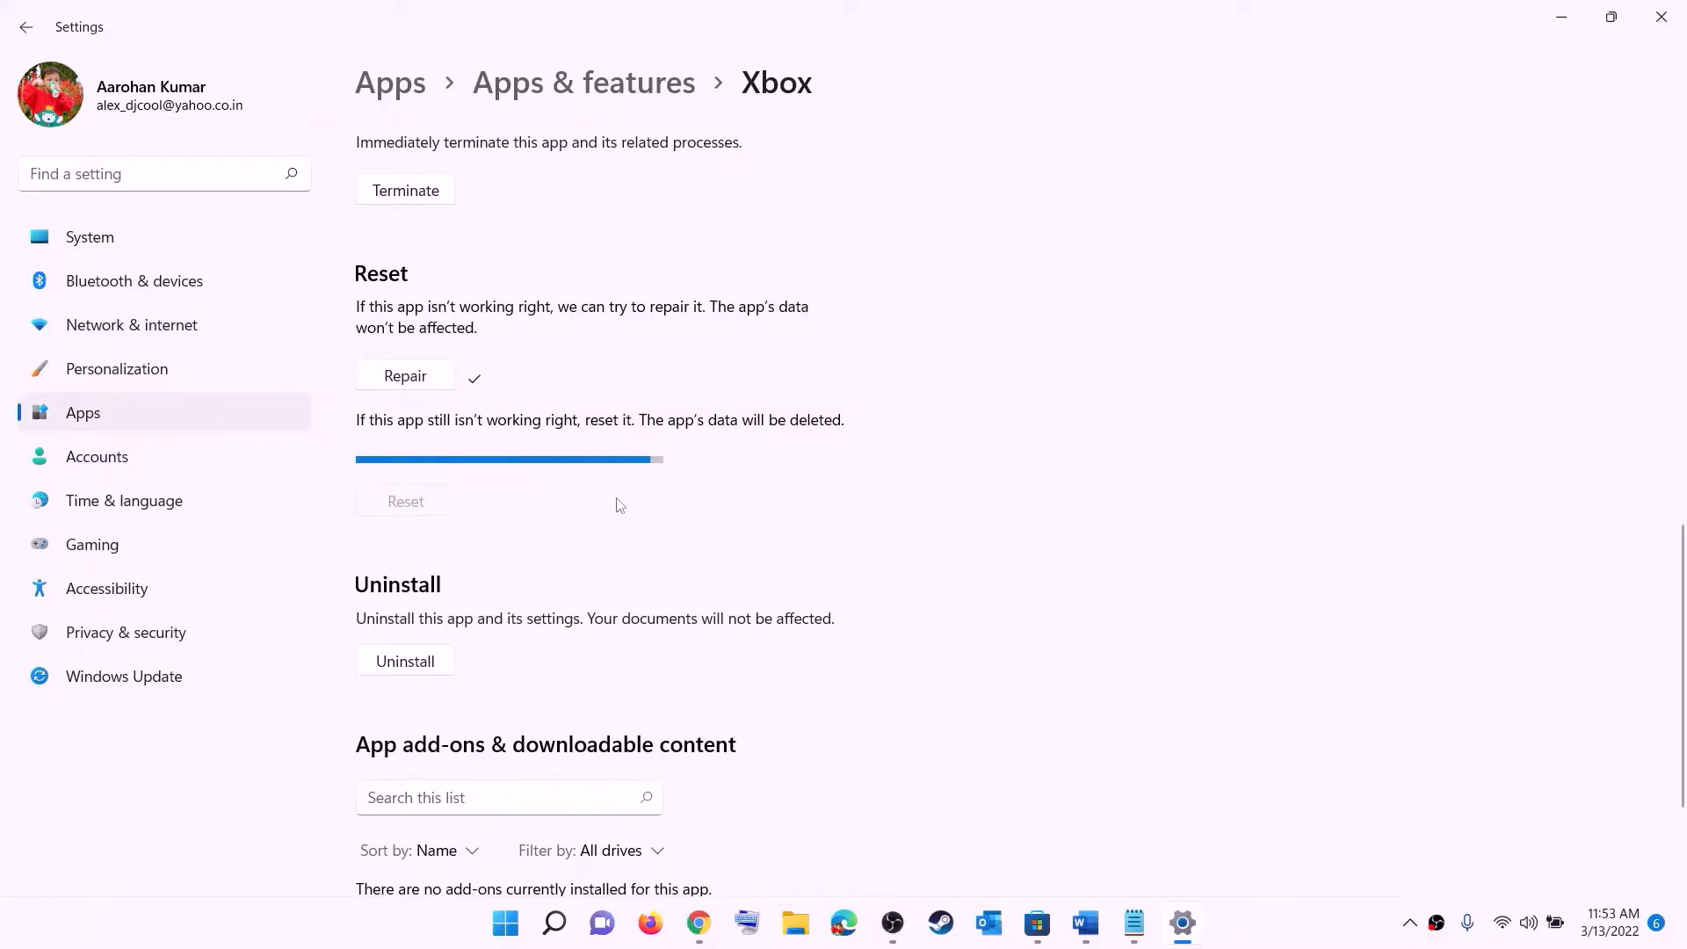
# Search Windows for "store" and open the app settings page of Microsoft Store.
pyautogui.click(503, 933)
pyautogui.write('s')
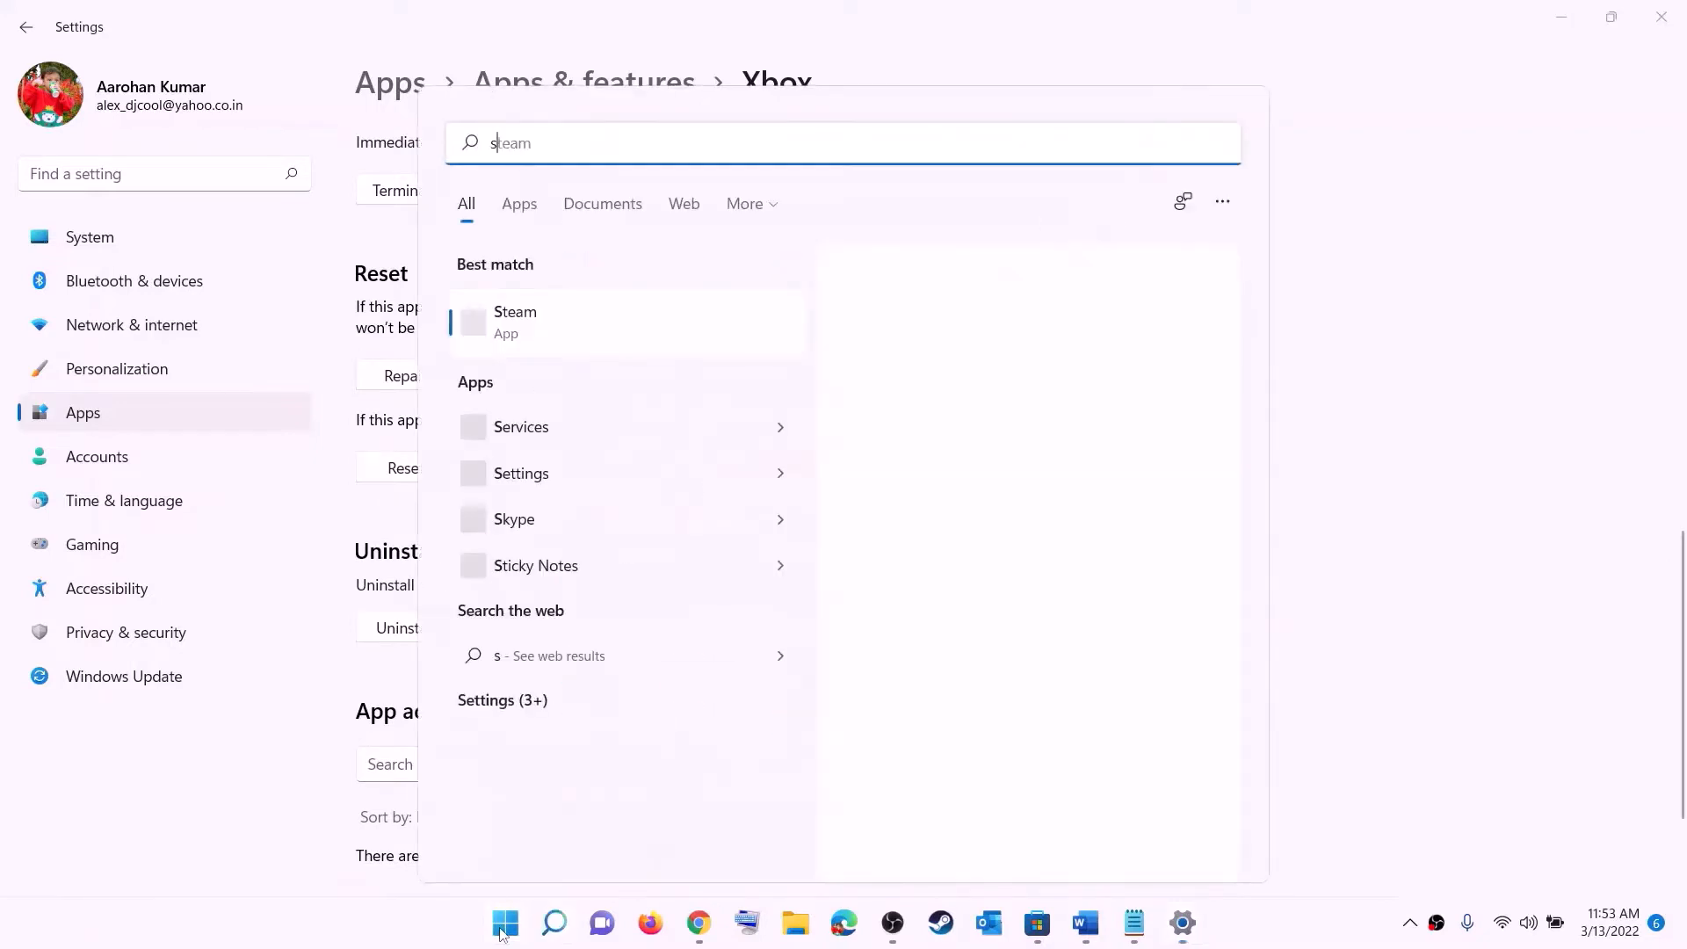
pyautogui.write('tore')
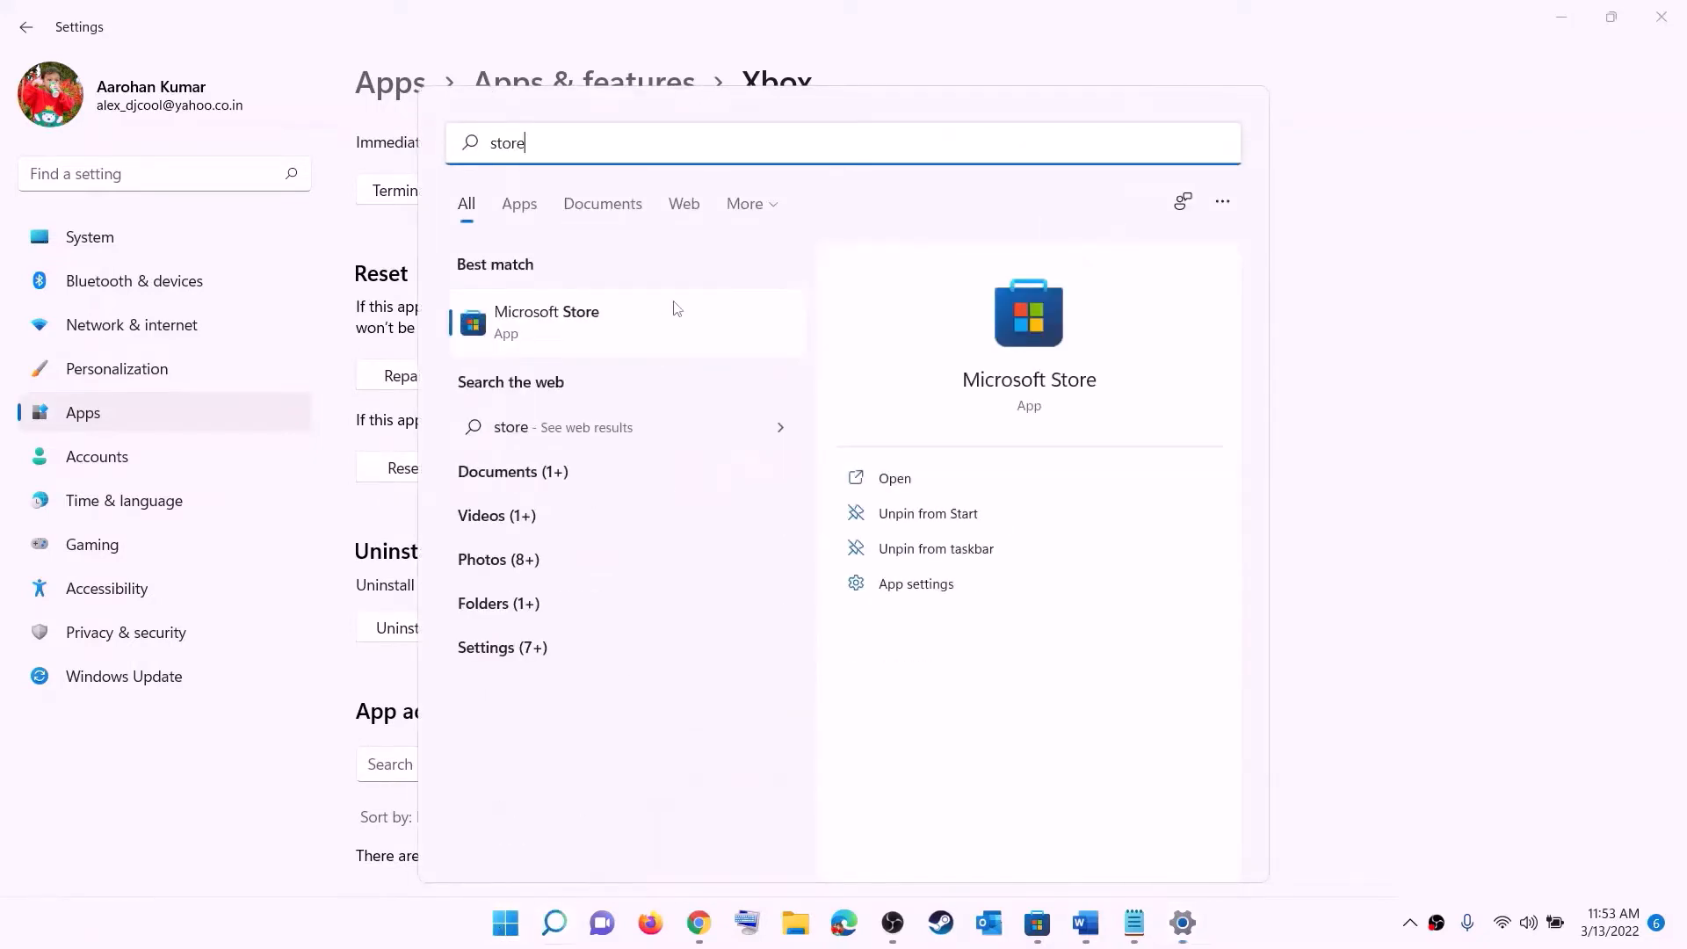
pyautogui.rightClick(546, 339)
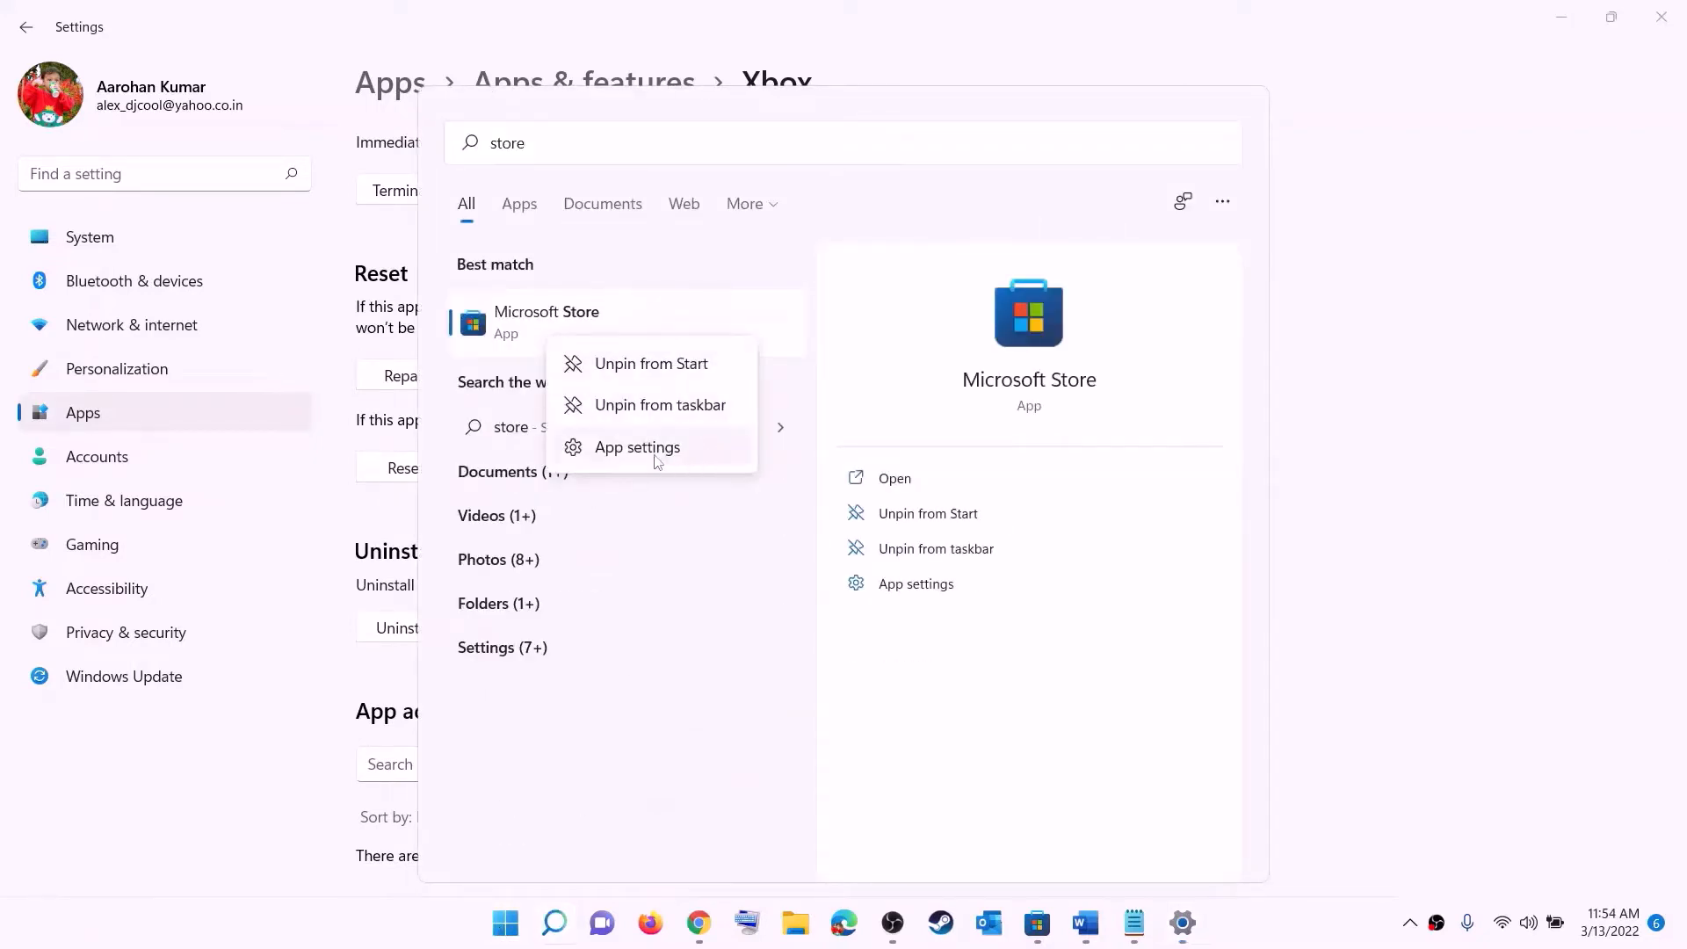
pyautogui.click(655, 449)
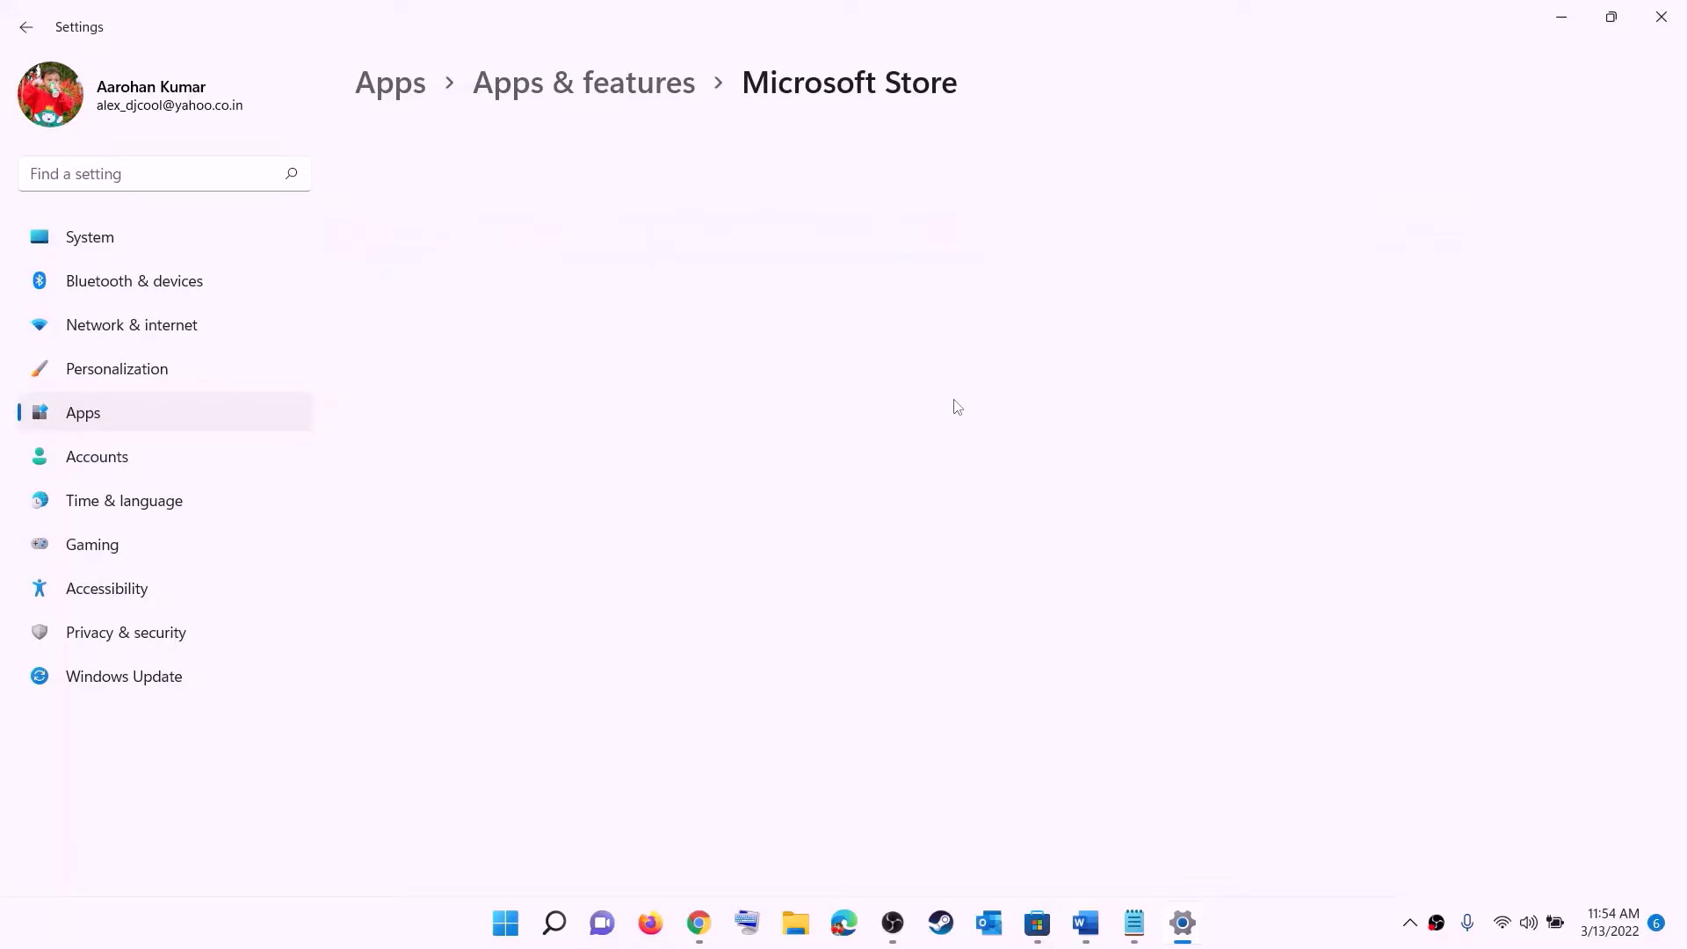
# Repair the Microsoft Store app, and reset it with confirmation.
pyautogui.scroll(-10, 523, 615)
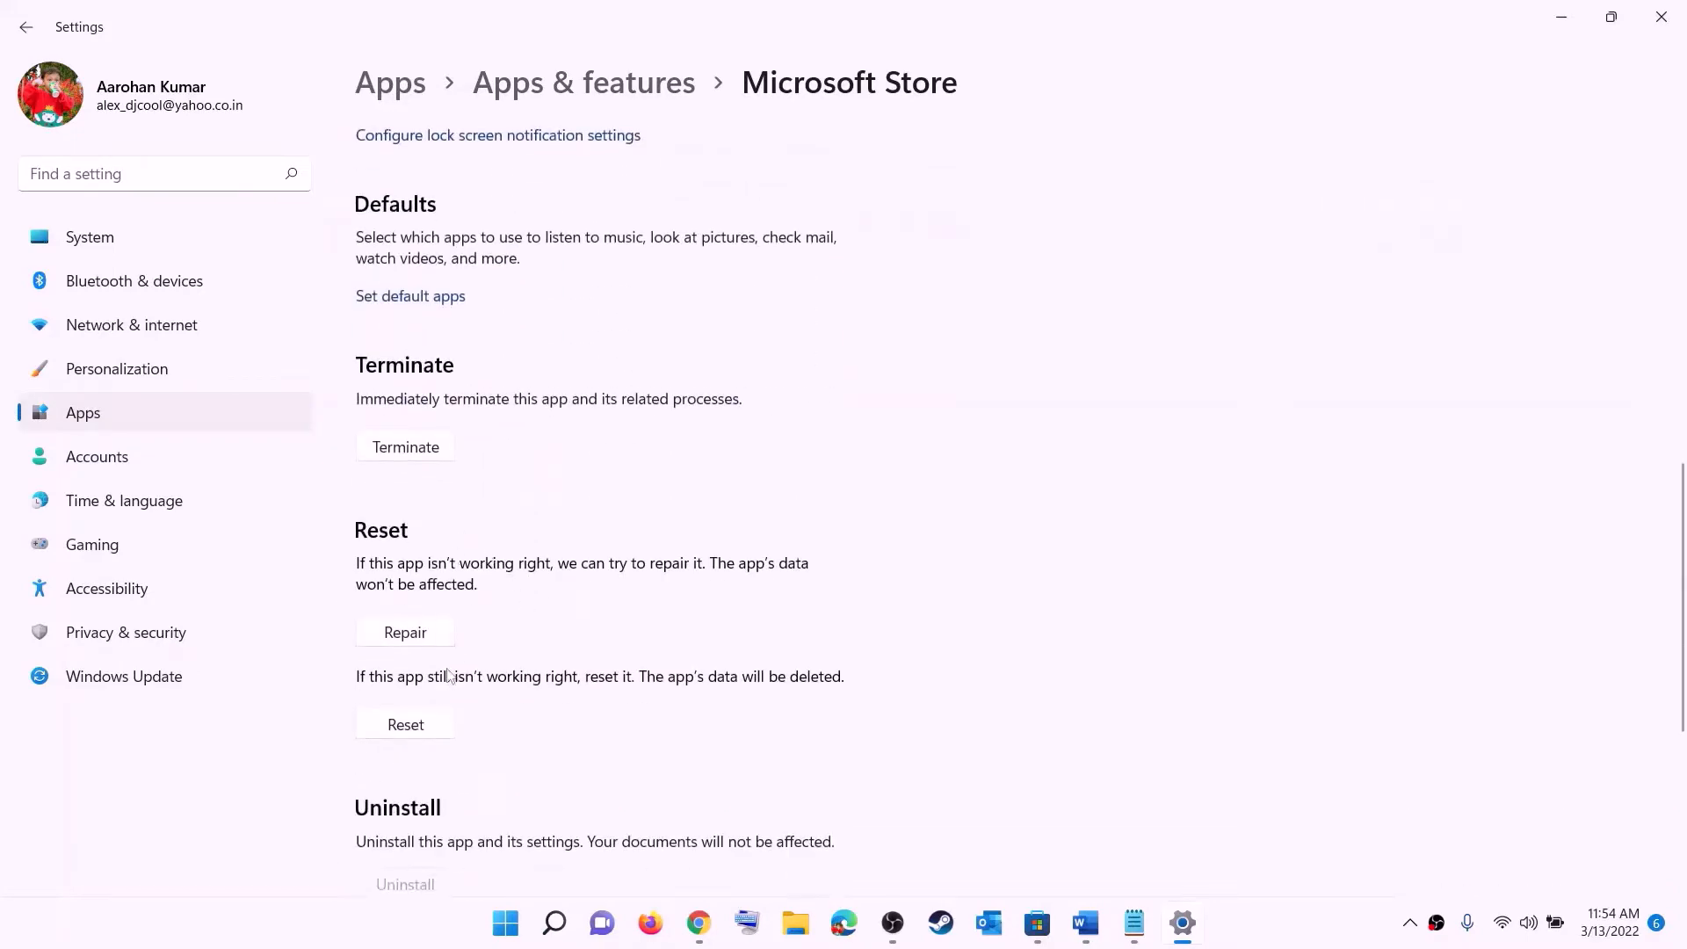
pyautogui.click(414, 635)
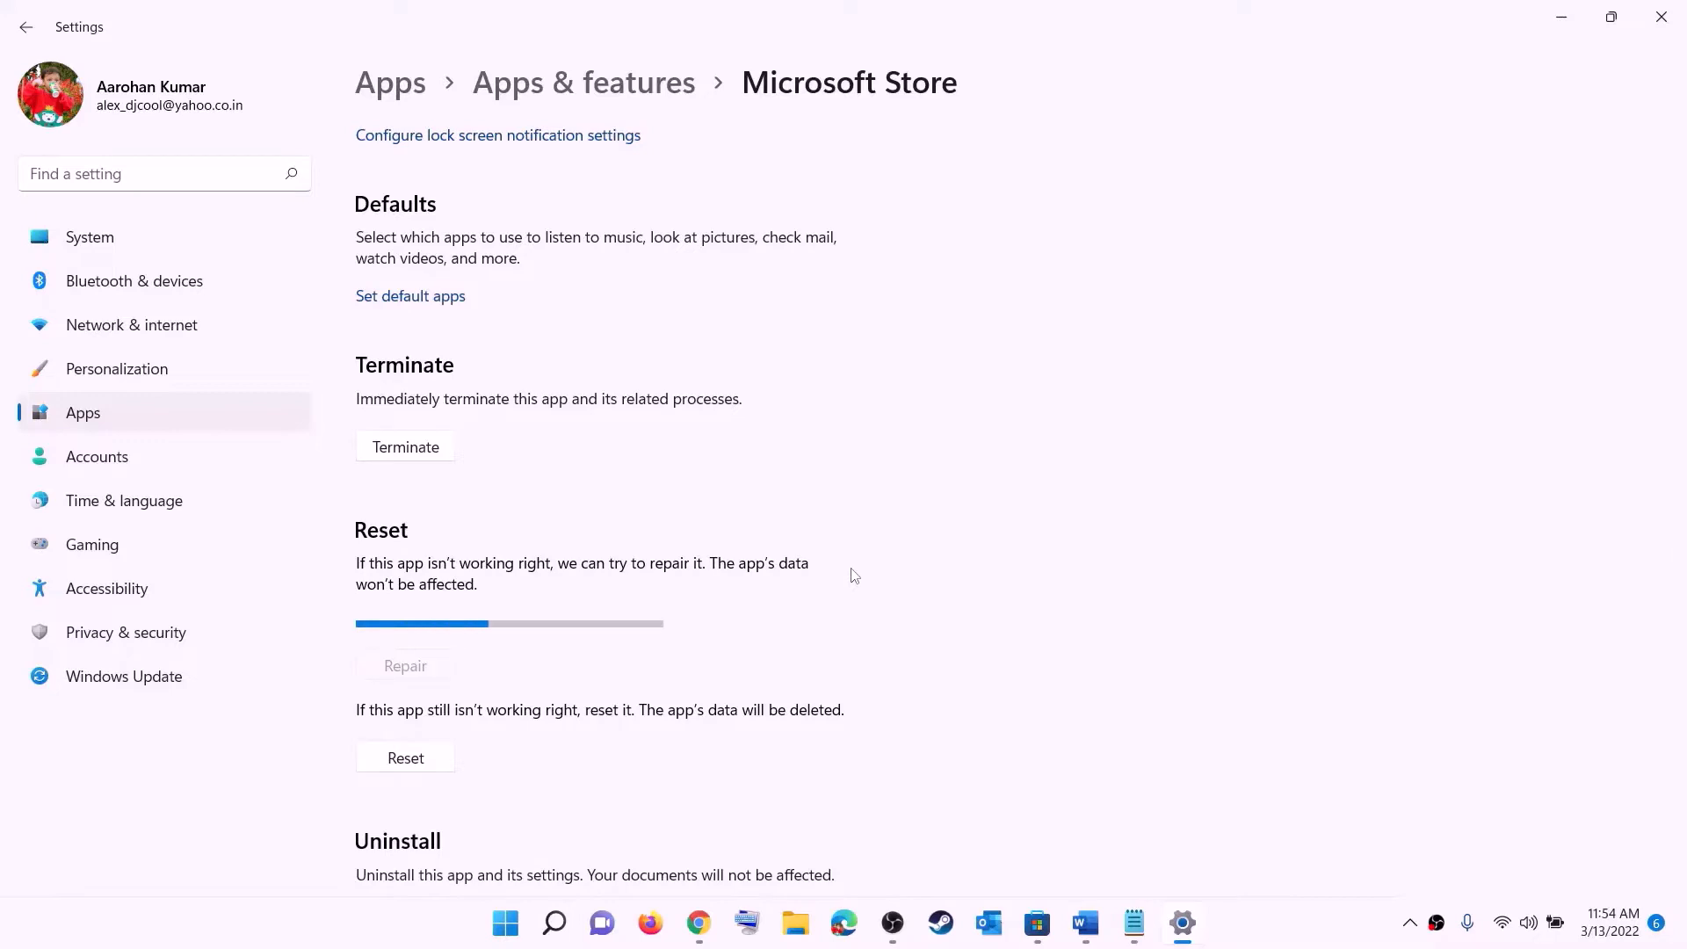
pyautogui.click(418, 761)
pyautogui.click(500, 703)
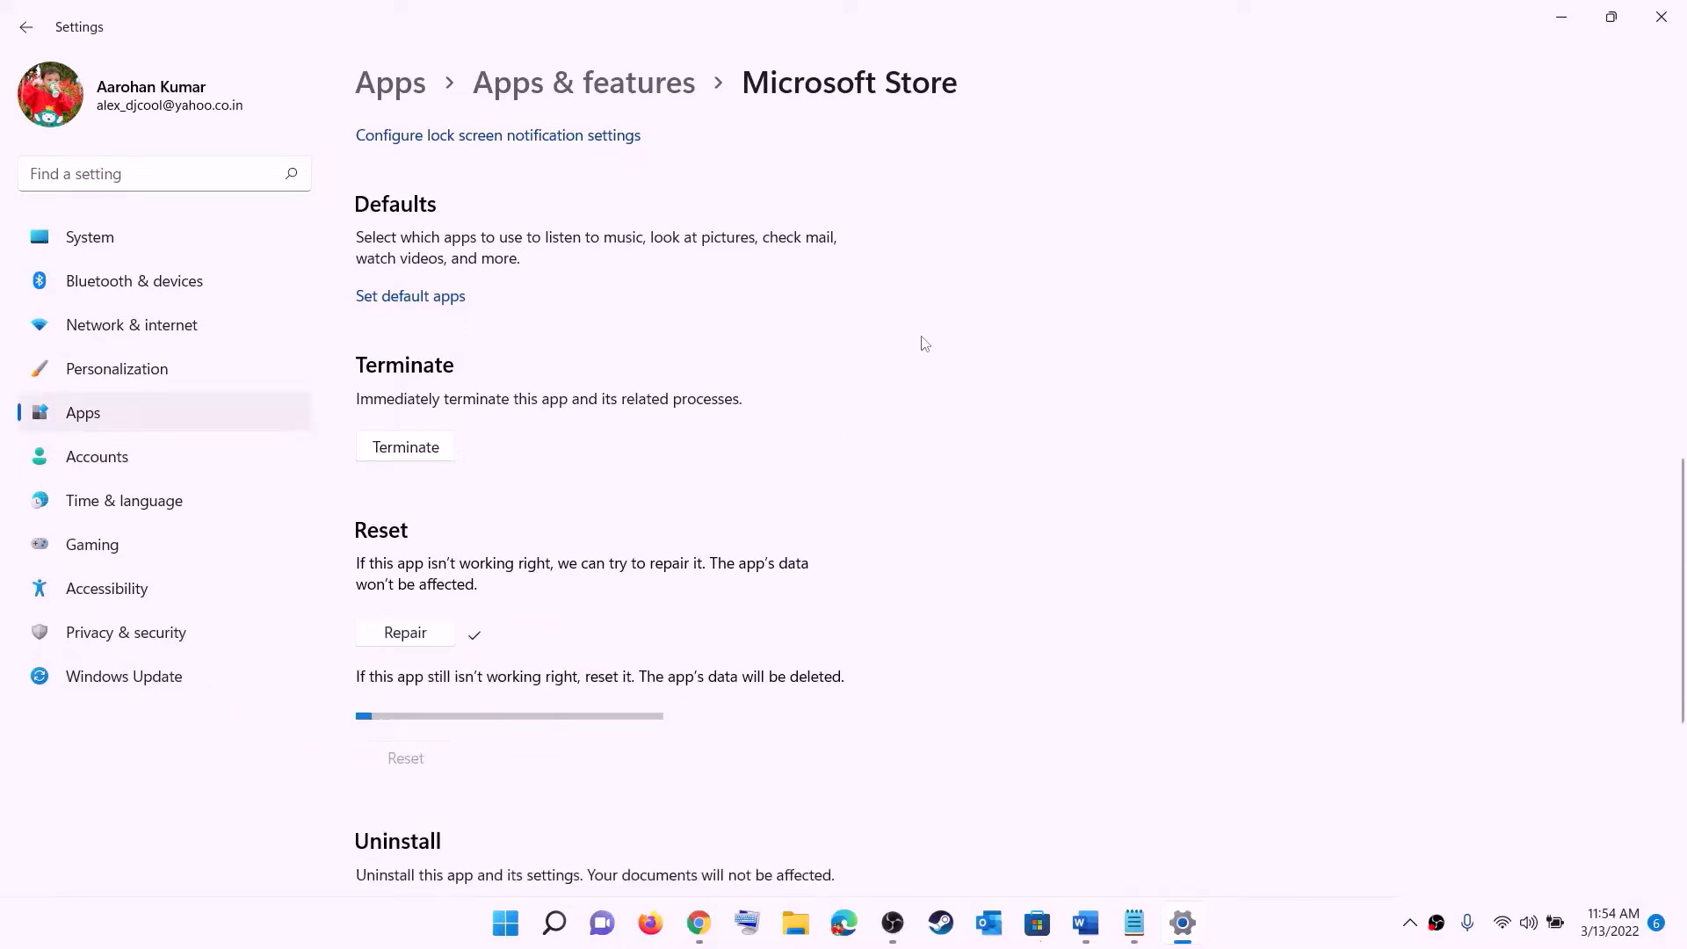
# Switch to the Fix Marvel document in Word and highlight Step 6 about updating the Xbox App/Store from the store library.
pyautogui.click(1087, 934)
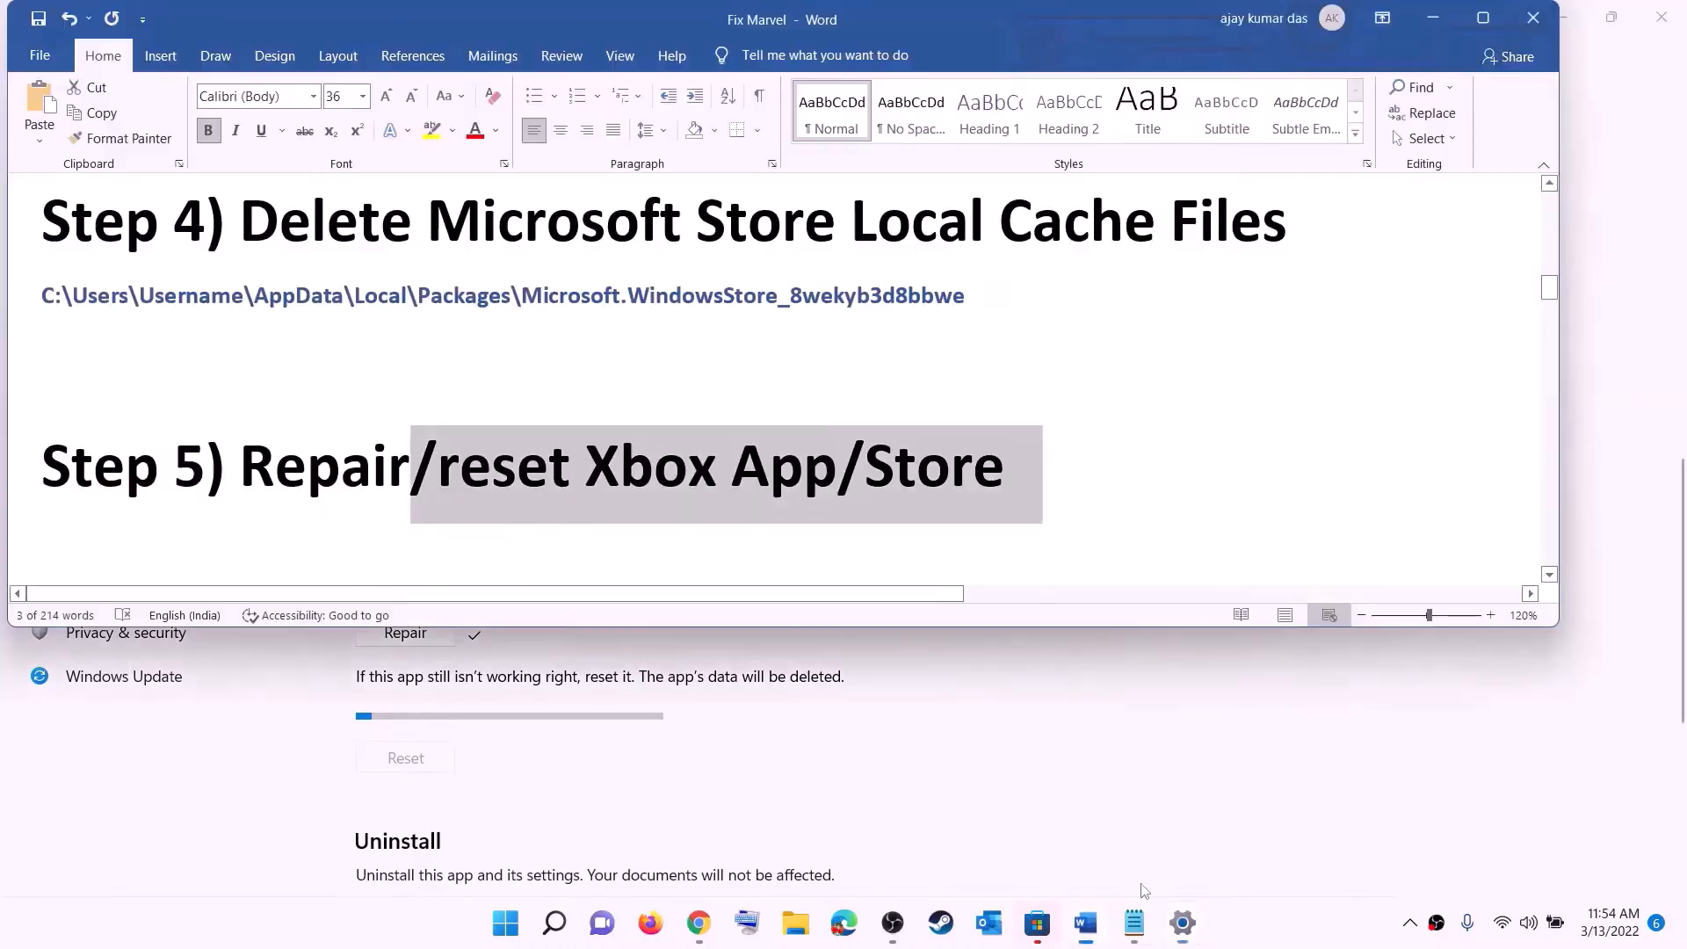
pyautogui.scroll(-2, 294, 463)
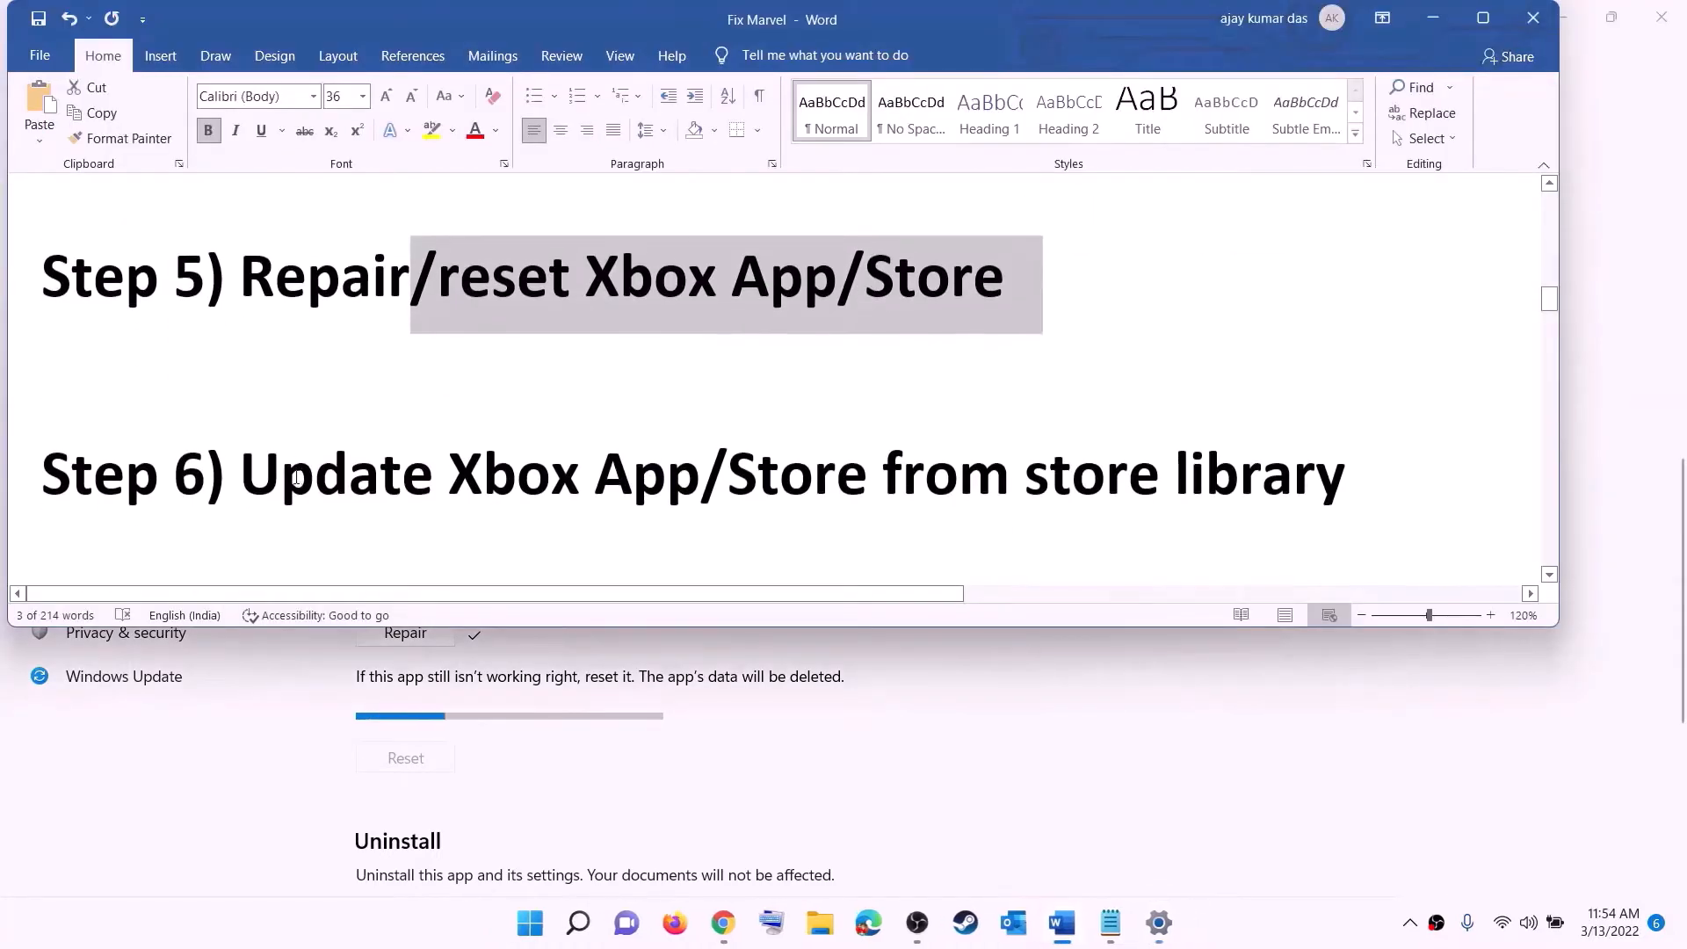
pyautogui.moveTo(241, 464); pyautogui.dragTo(1341, 456)
pyautogui.click(1121, 486)
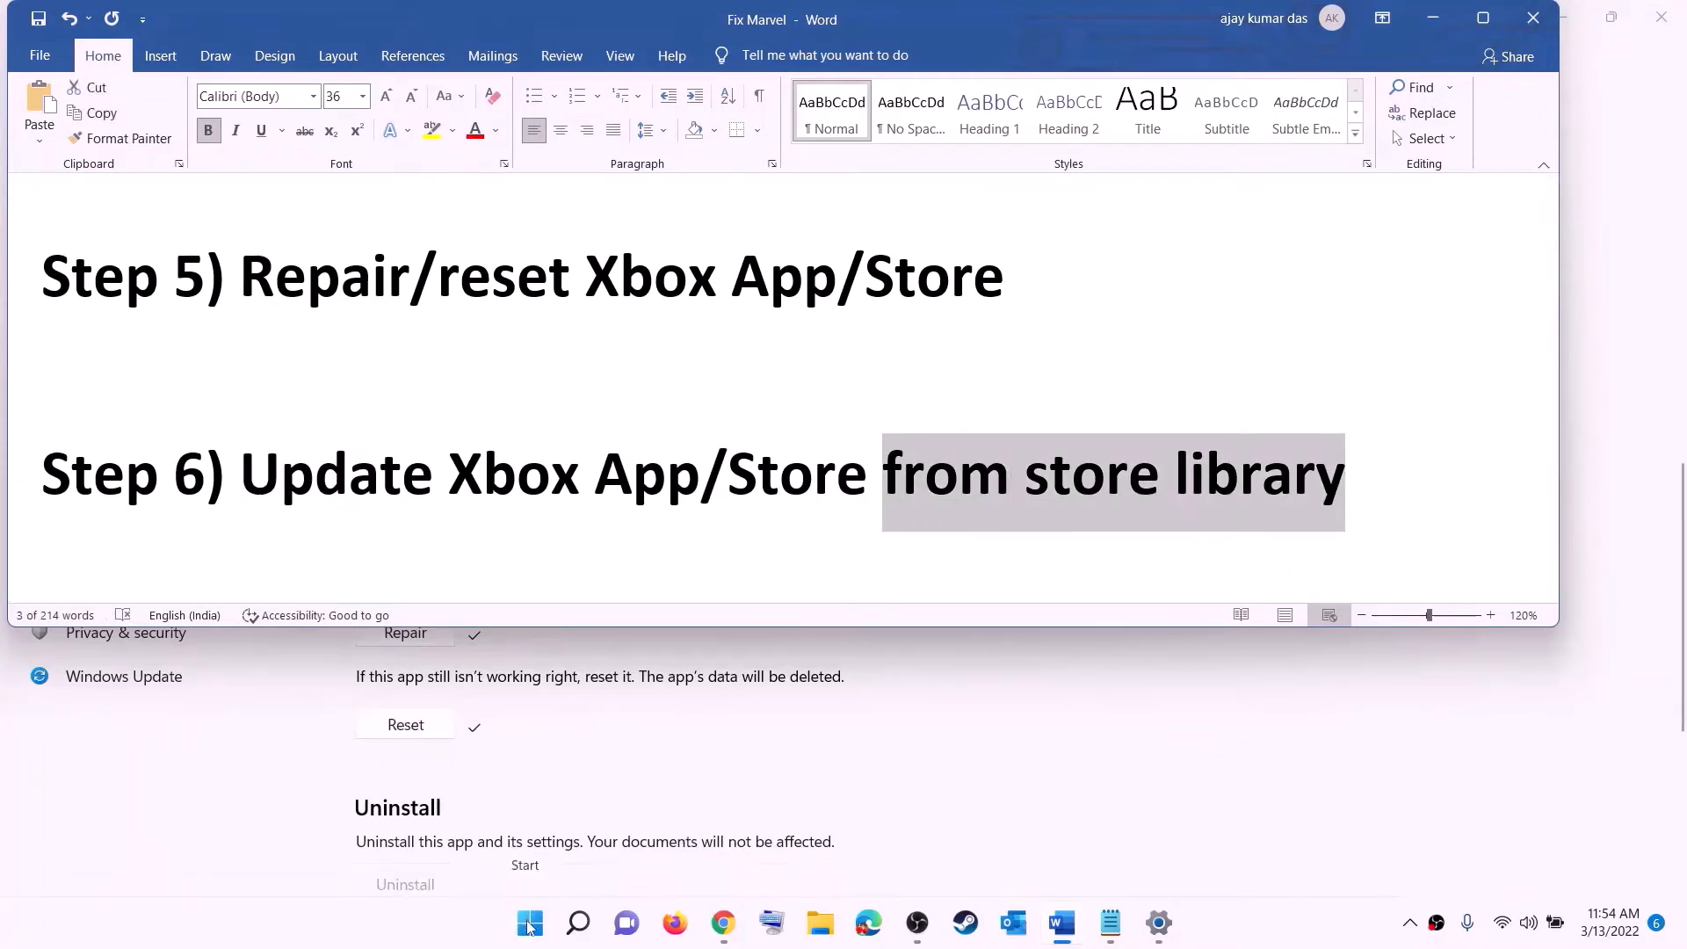
# Open Microsoft Store in a maximized window and check for app updates in its Library.
pyautogui.click(529, 923)
pyautogui.write('store')
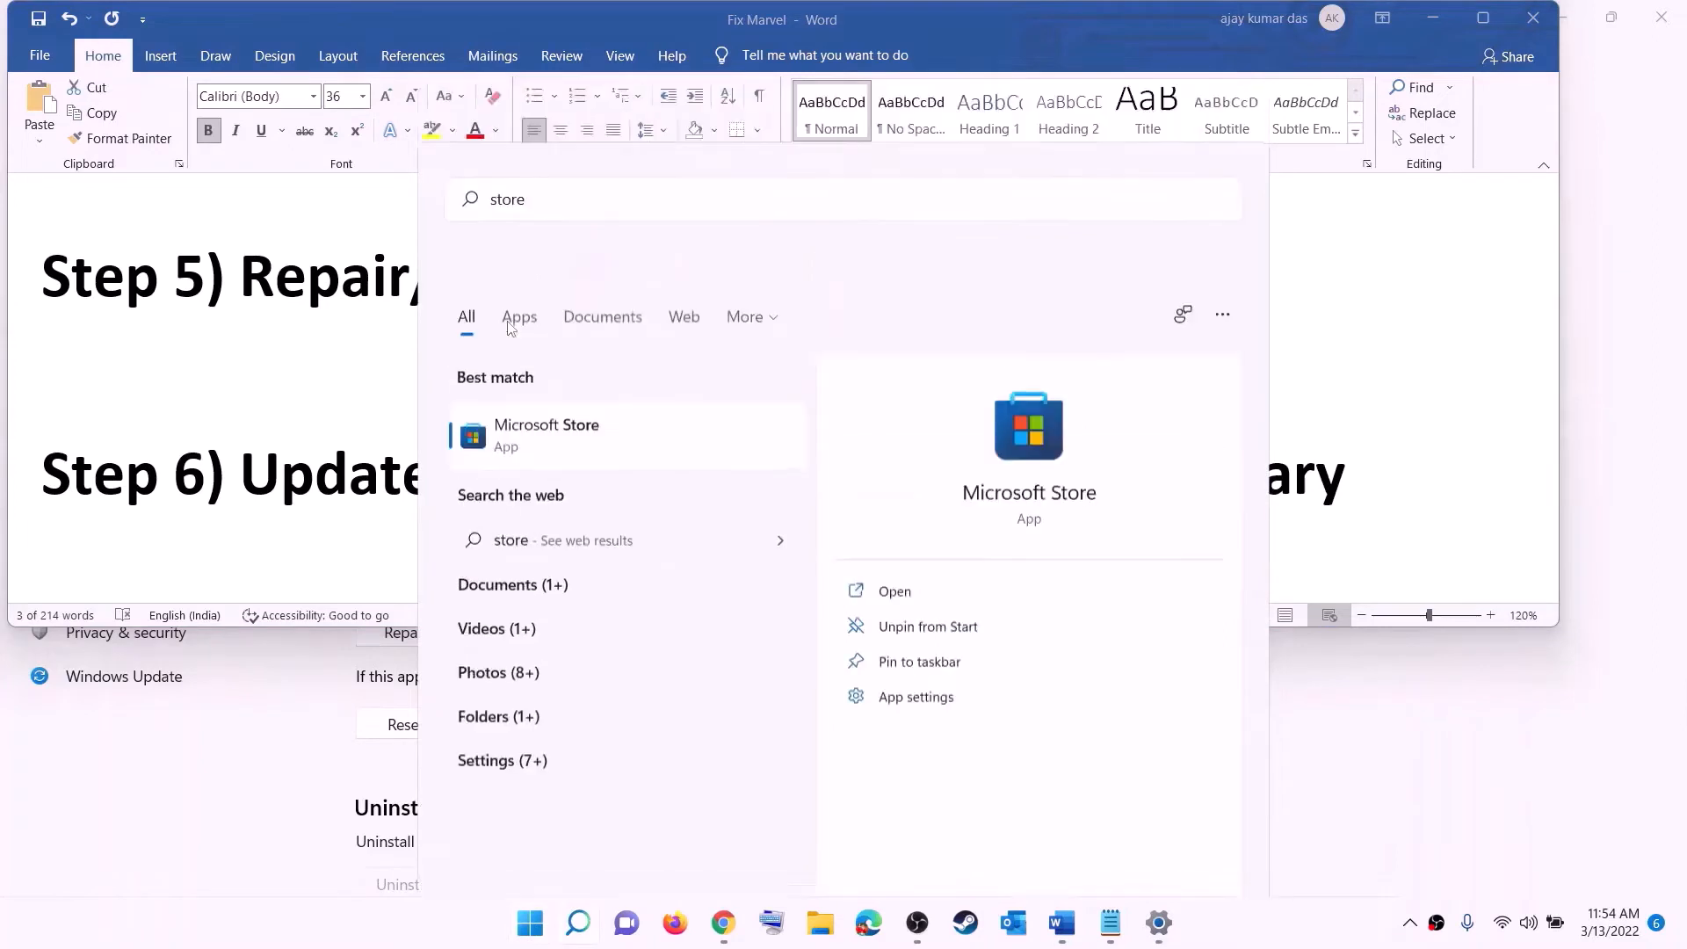
pyautogui.press('Return')
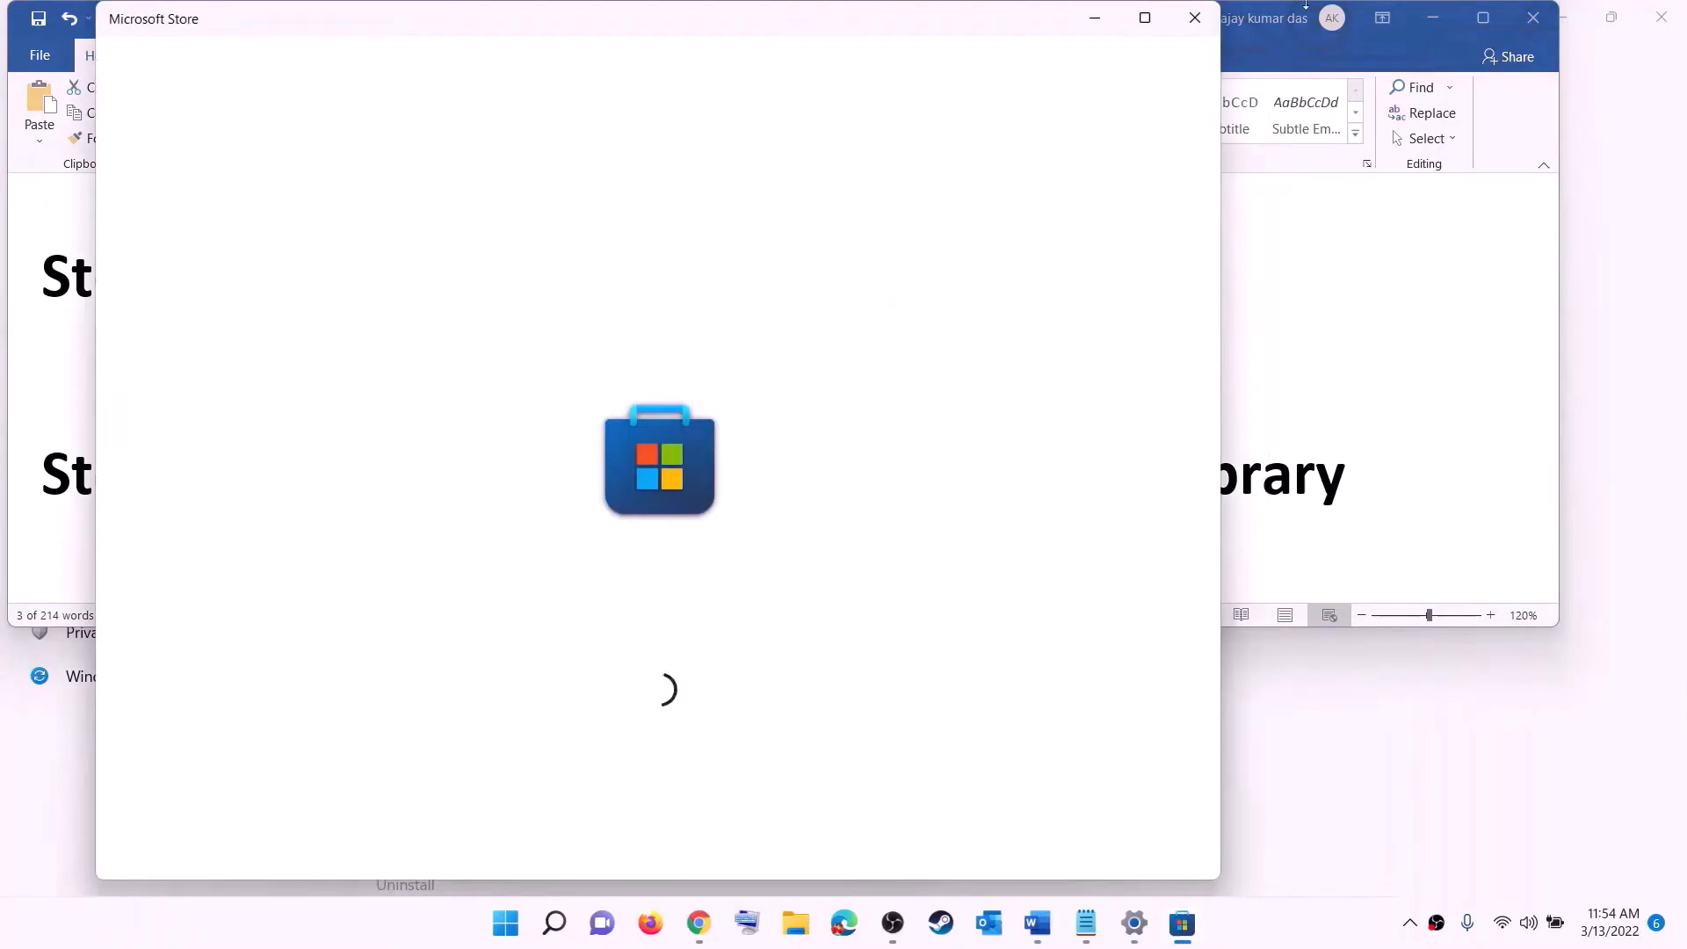
pyautogui.click(1145, 18)
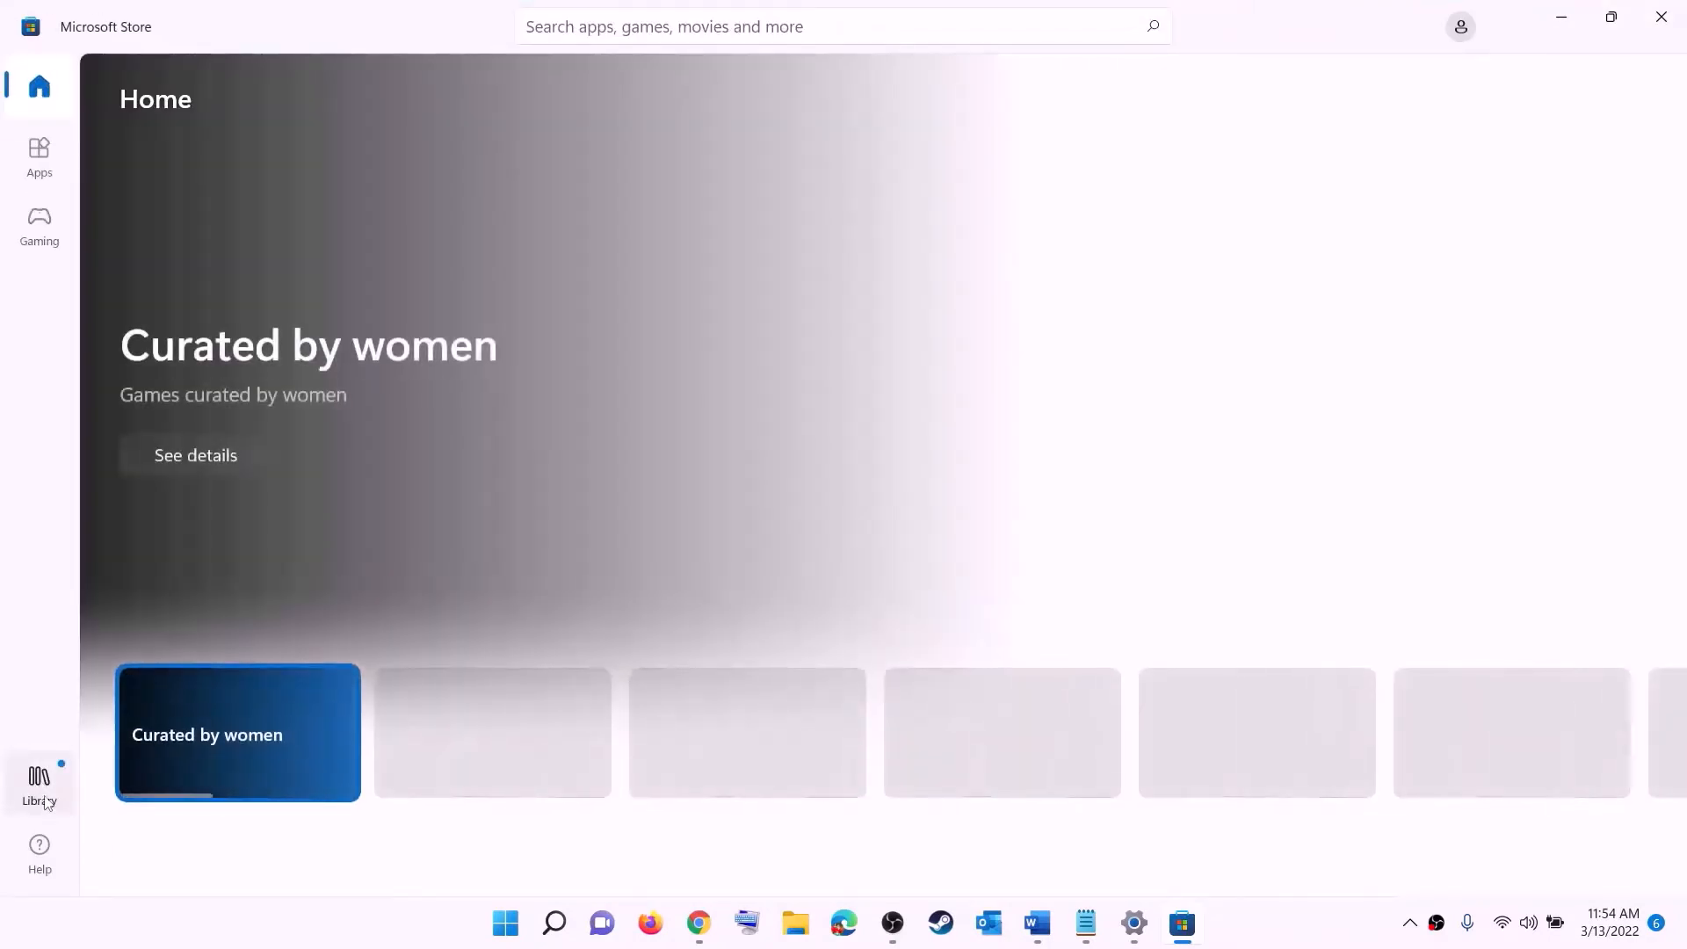
pyautogui.click(39, 782)
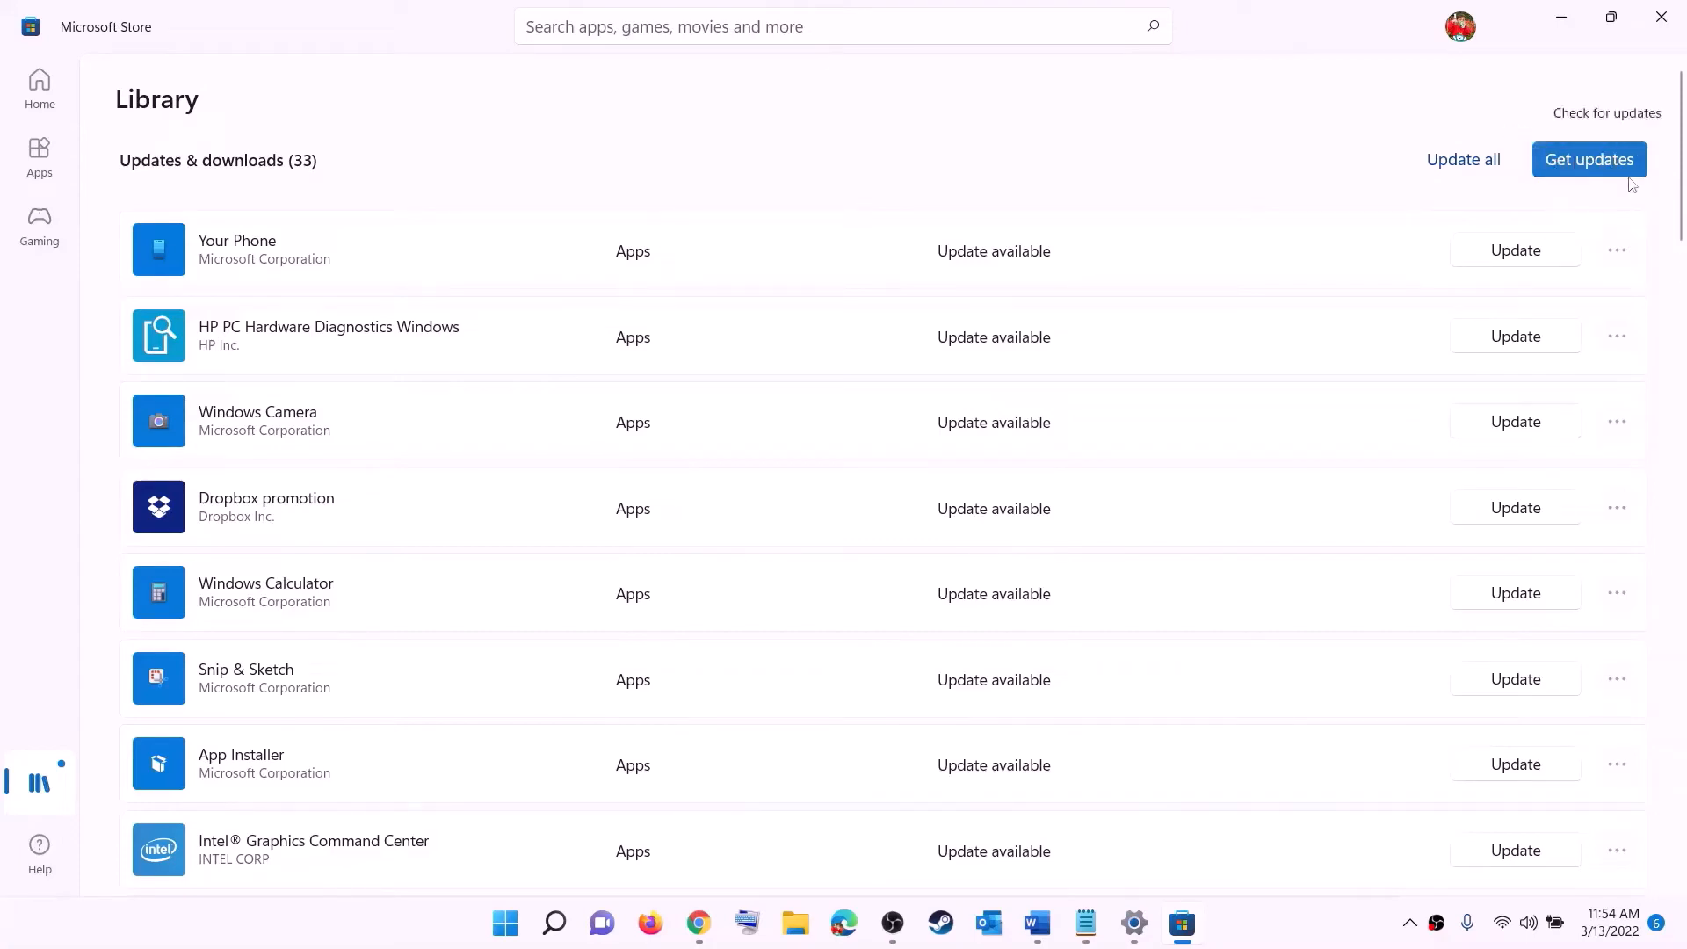
pyautogui.click(1562, 169)
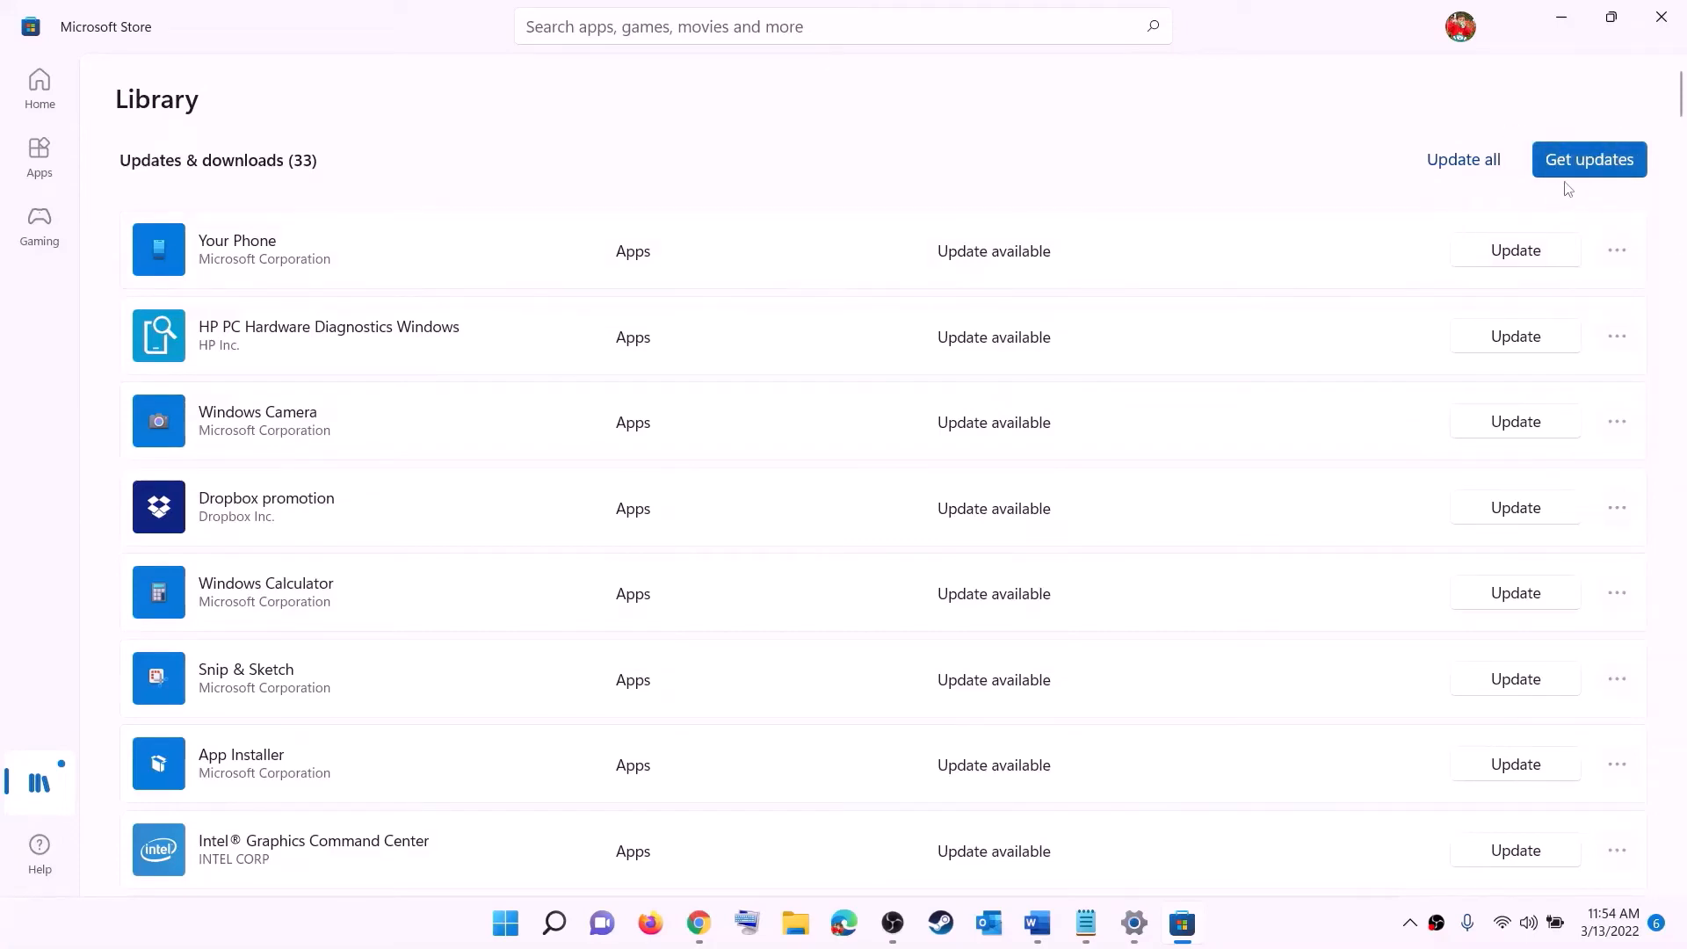
# Copy the Xbox Identity Provider link from the Word document and open it in Chrome.
pyautogui.click(1564, 22)
pyautogui.scroll(-4, 384, 480)
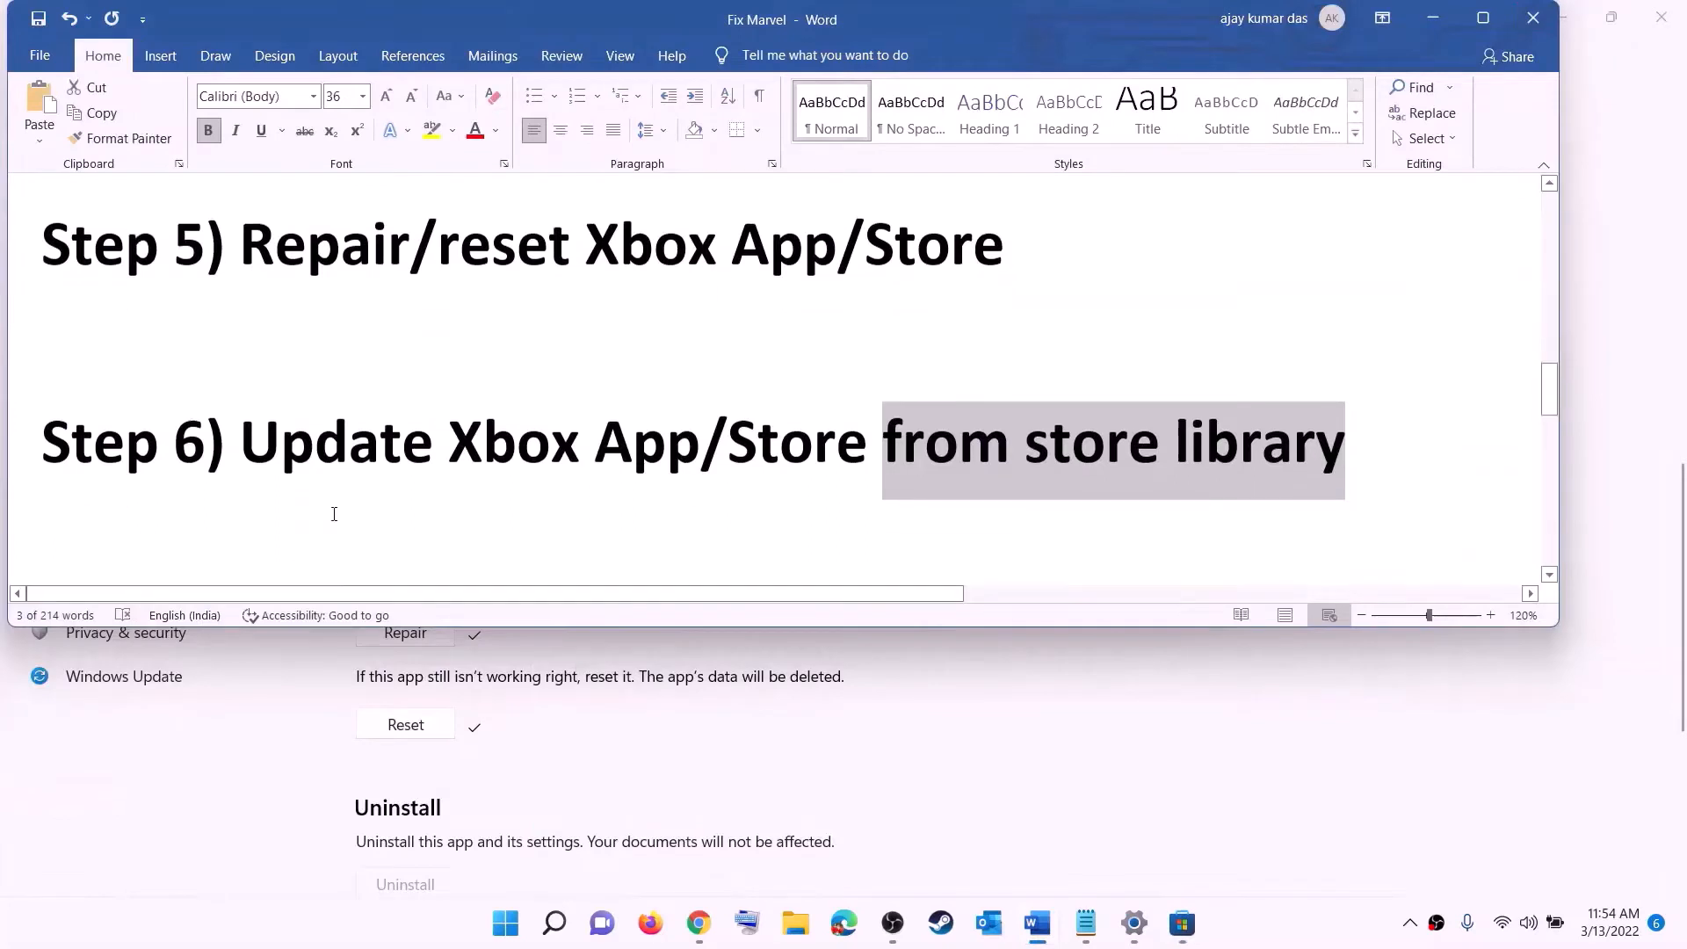
pyautogui.moveTo(419, 413); pyautogui.dragTo(42, 283)
pyautogui.scroll(-5, 307, 479)
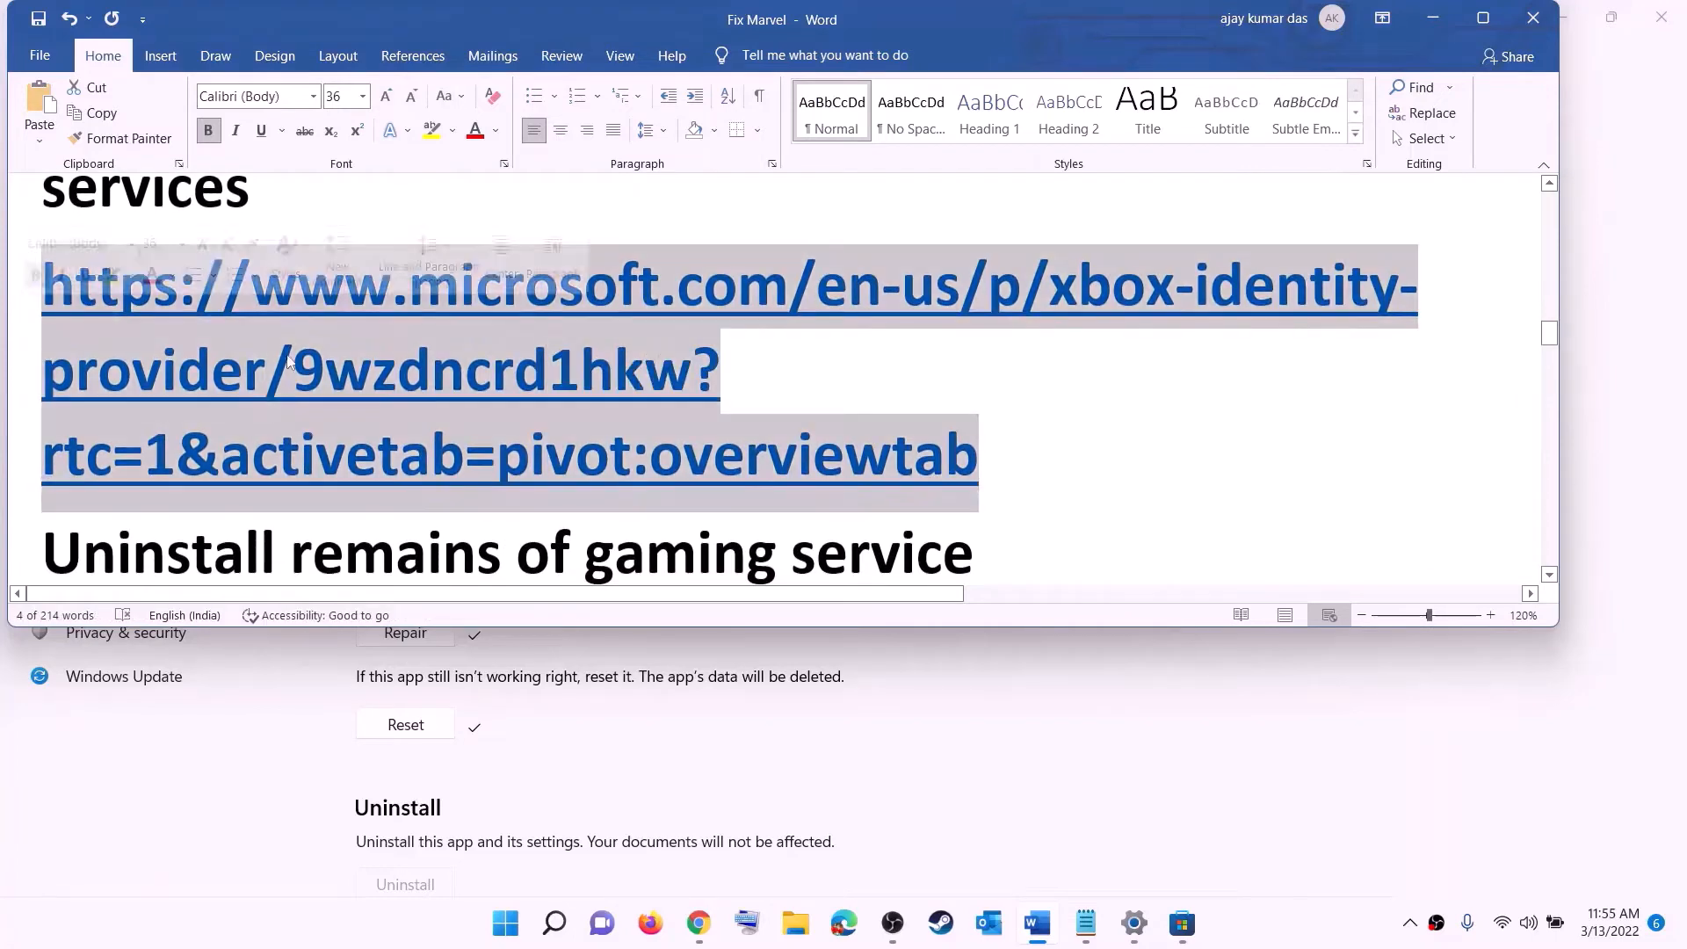
pyautogui.rightClick(290, 353)
pyautogui.click(345, 394)
pyautogui.click(700, 922)
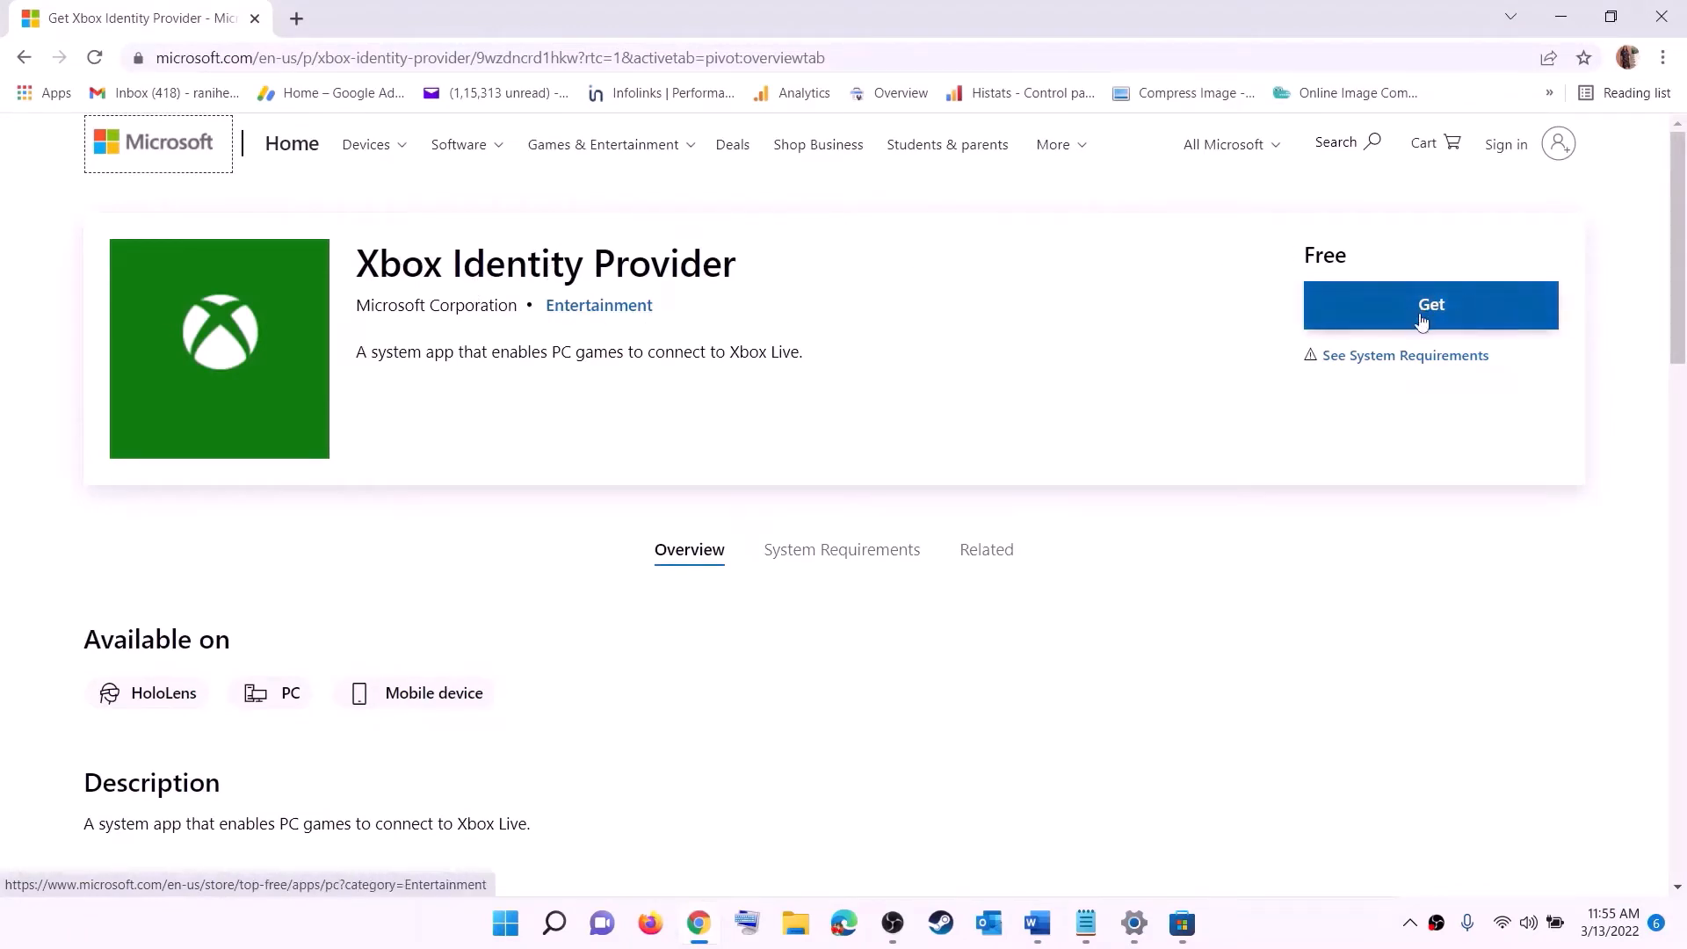
# Get Xbox Identity Provider from its web page, allowing the page to open in Microsoft Store.
pyautogui.click(1385, 296)
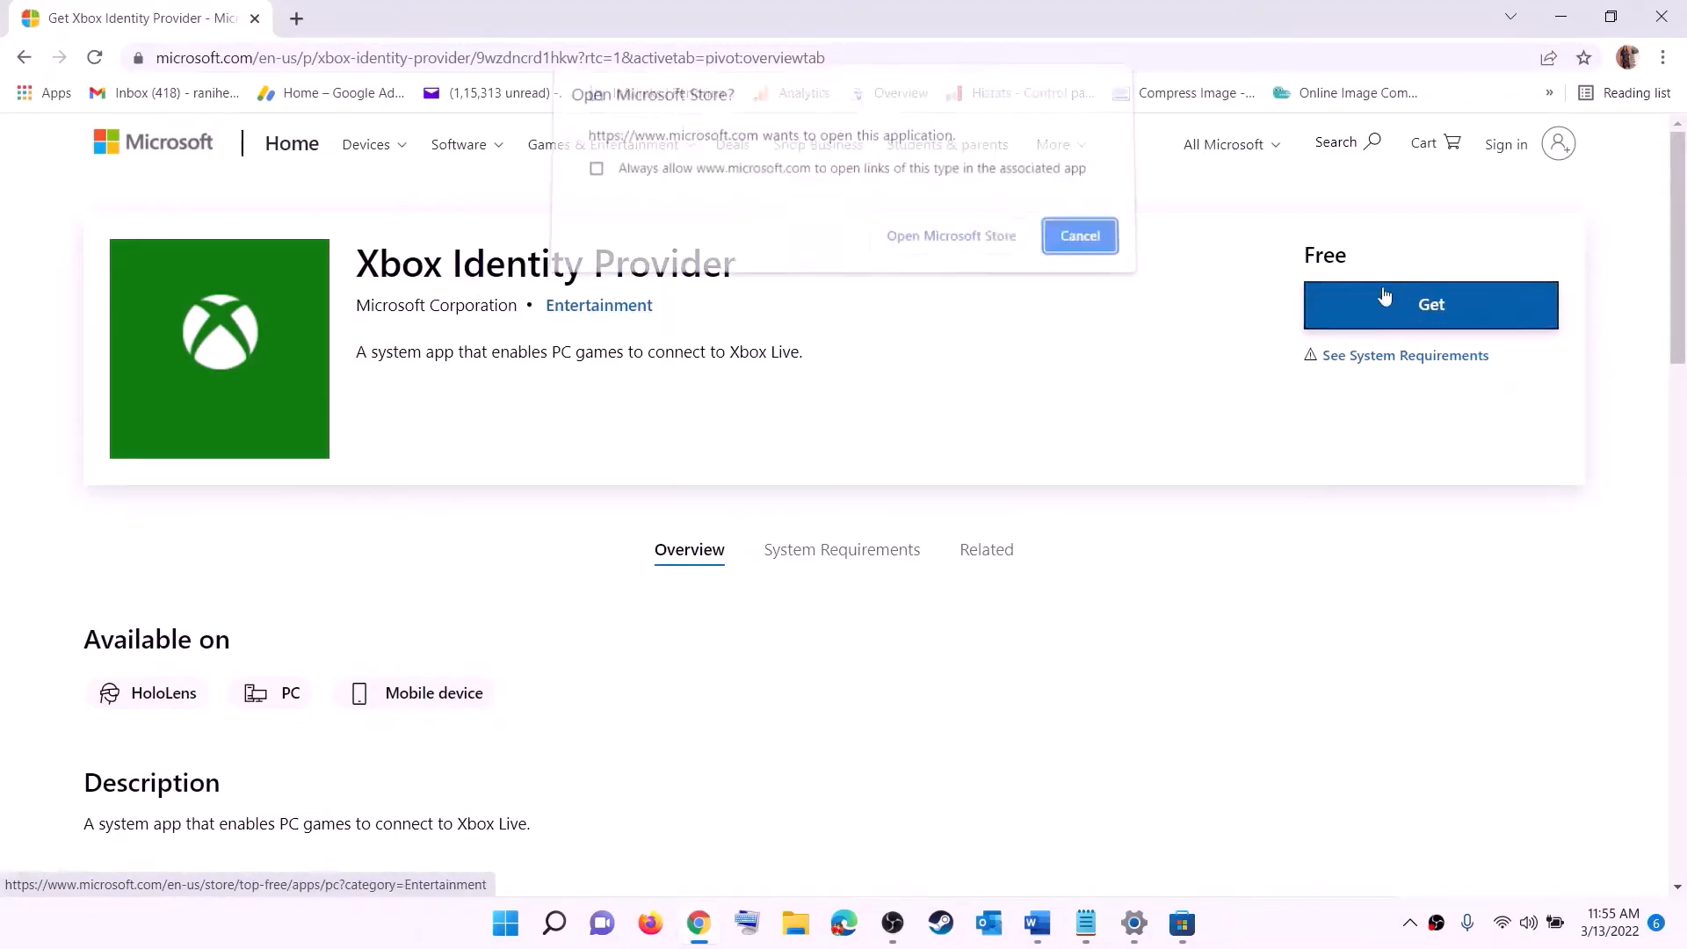
pyautogui.click(938, 254)
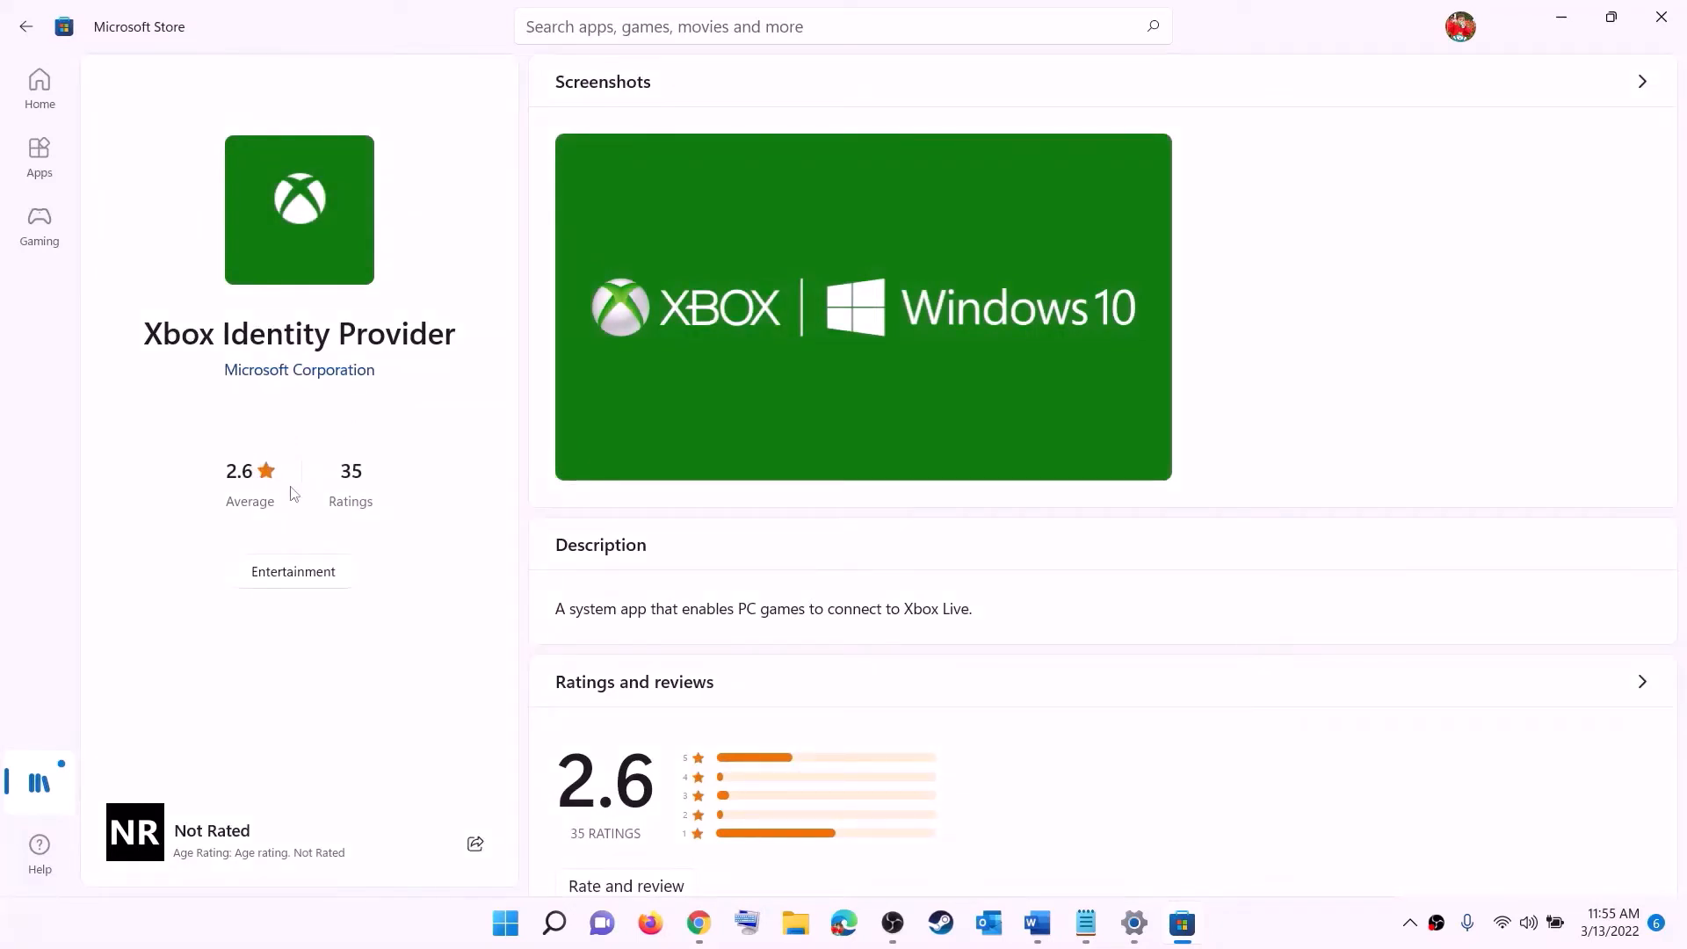
pyautogui.moveTo(158, 341); pyautogui.dragTo(401, 408)
pyautogui.click(304, 426)
# Return to the Word document and copy the command get-appxpackage Microsoft.GamingServices | remove-AppxPackage -allusers.
pyautogui.hotkey('alt', 'Tab')
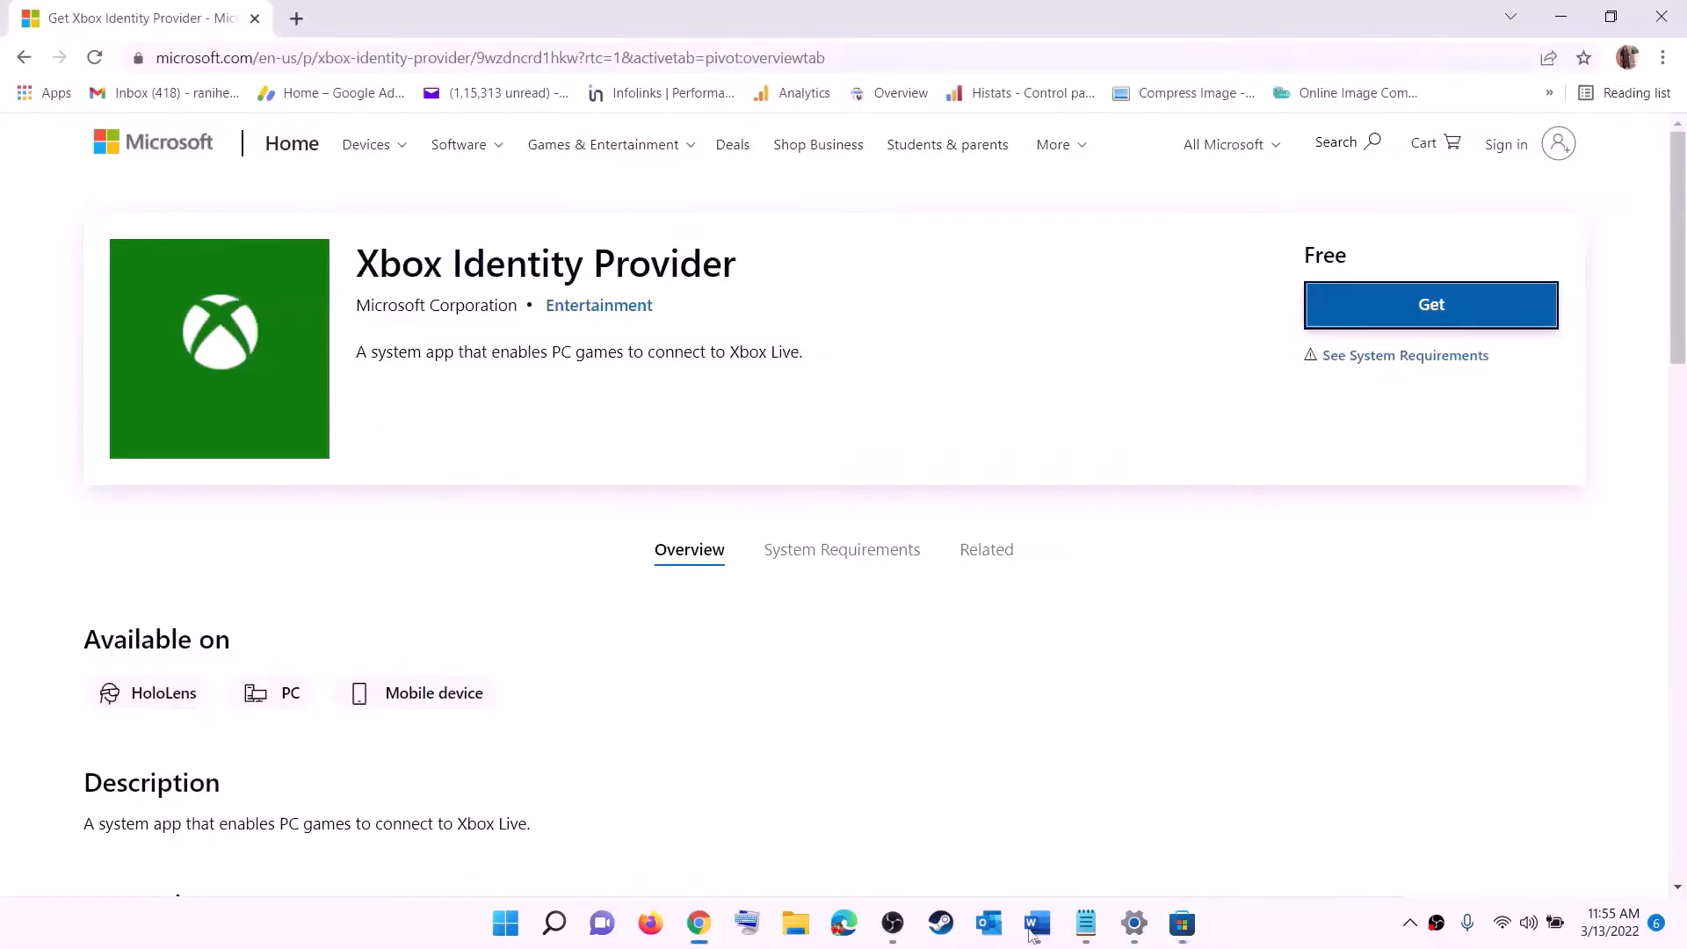
pyautogui.hotkey('alt', 'Tab')
pyautogui.scroll(-5, 705, 424)
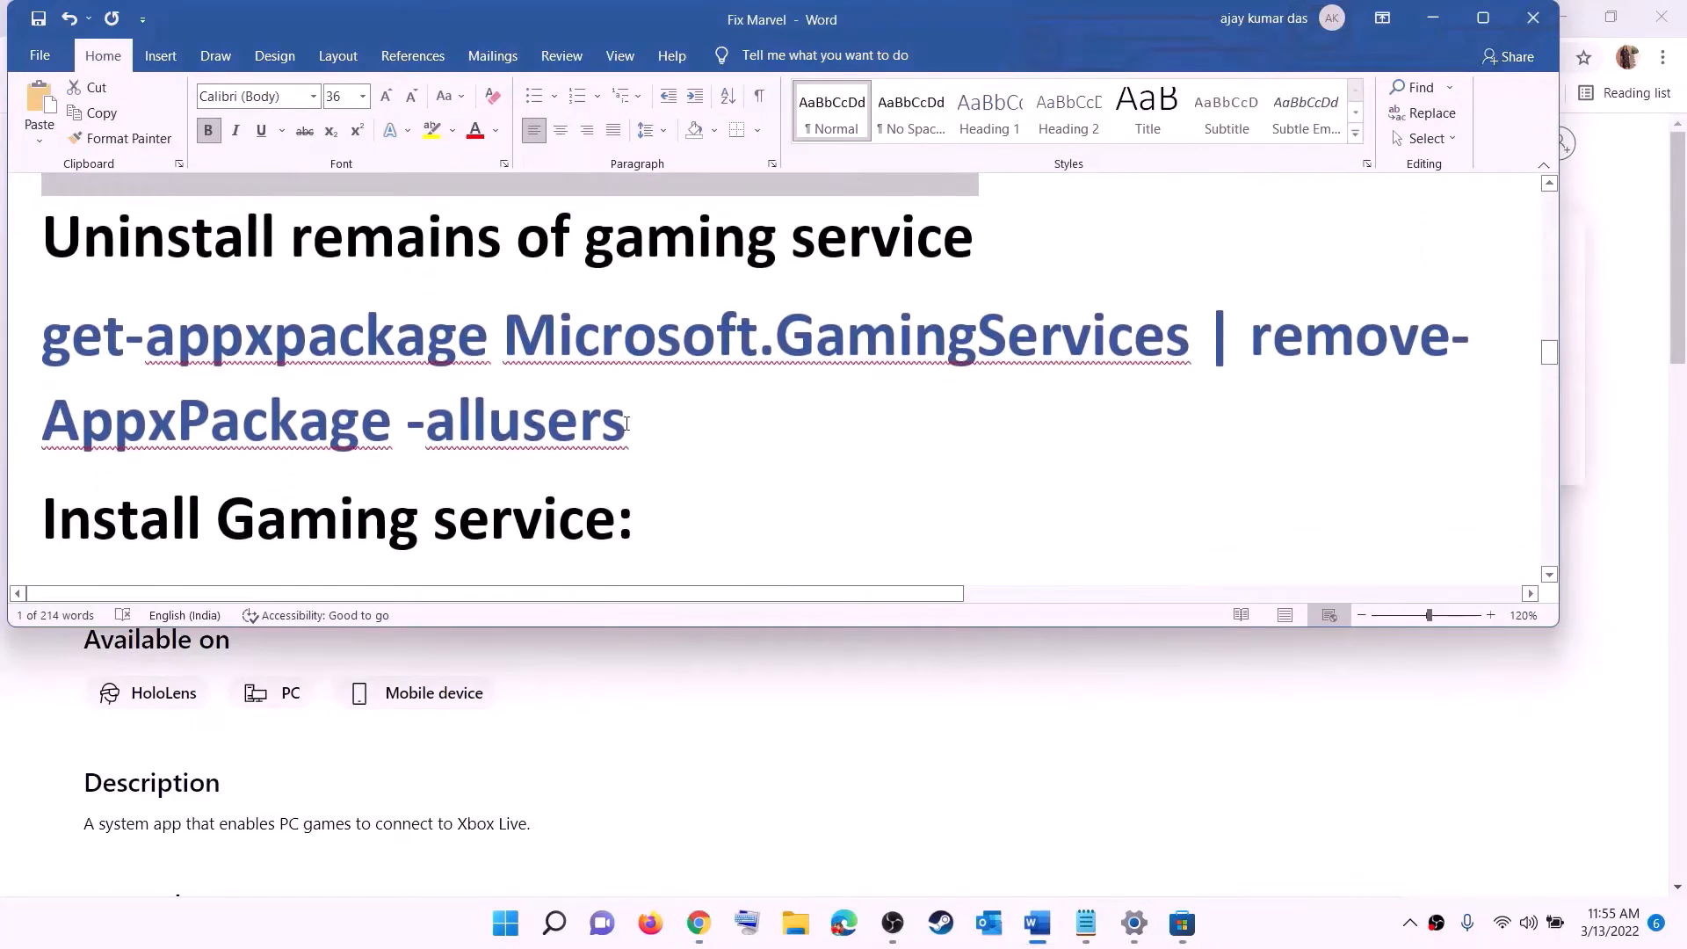
pyautogui.moveTo(626, 424); pyautogui.dragTo(39, 334)
pyautogui.rightClick(182, 369)
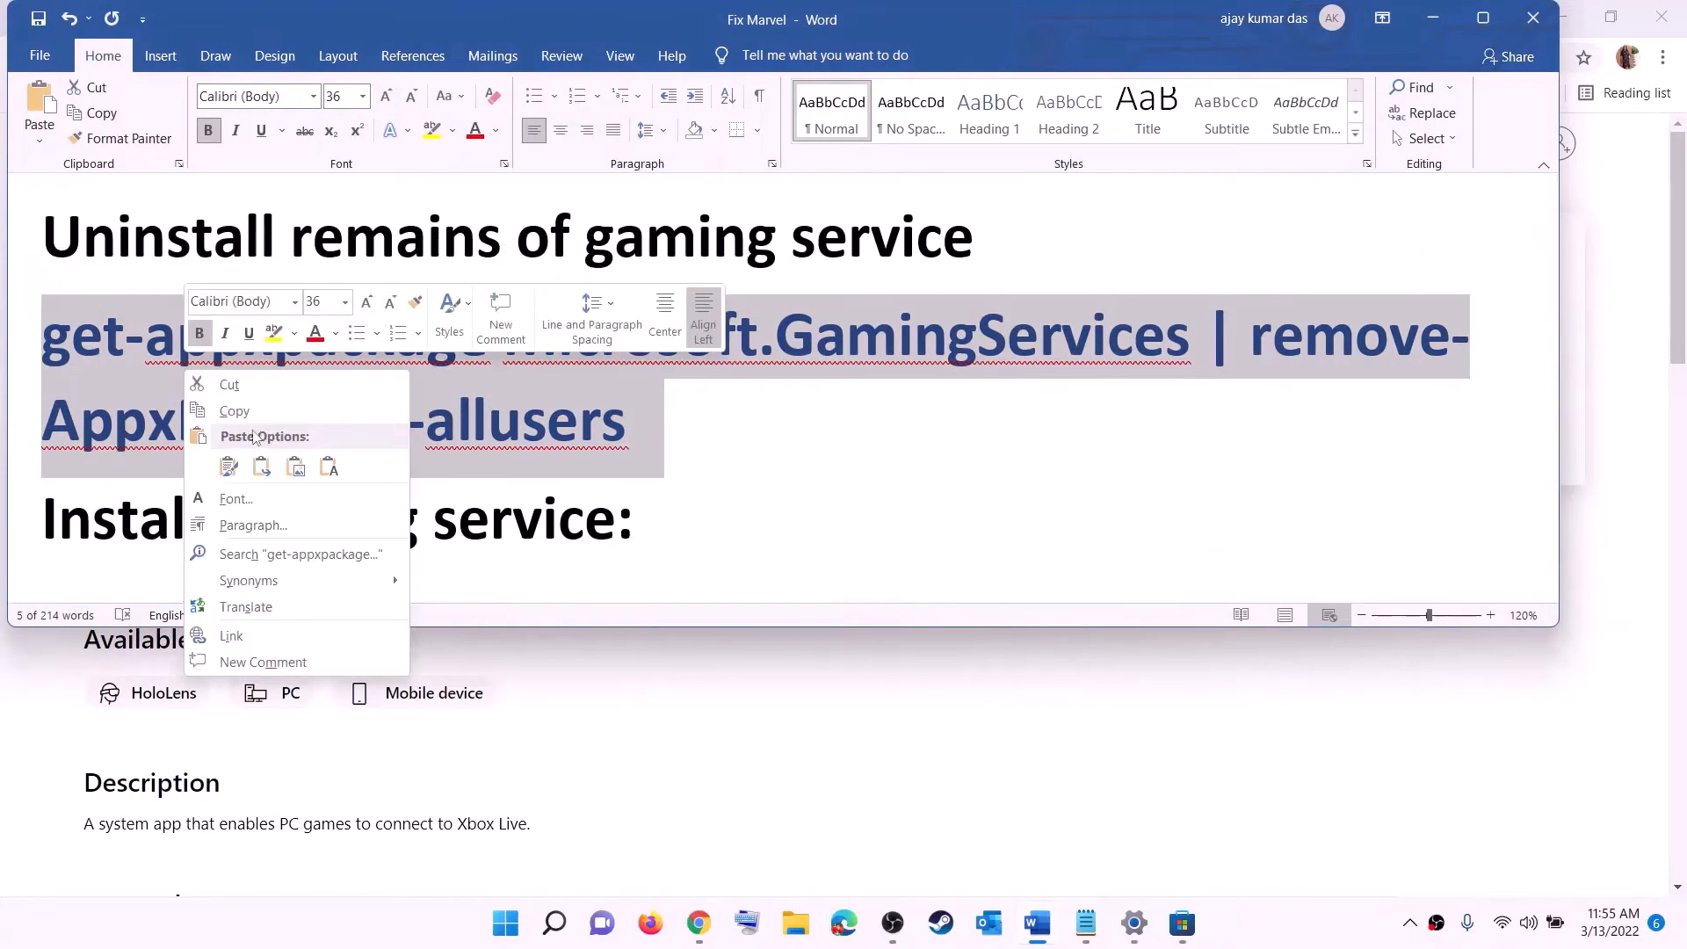
pyautogui.click(235, 410)
# Search for powershell, run Windows PowerShell as administrator and allow it to make changes to the device.
pyautogui.click(506, 922)
pyautogui.write('p')
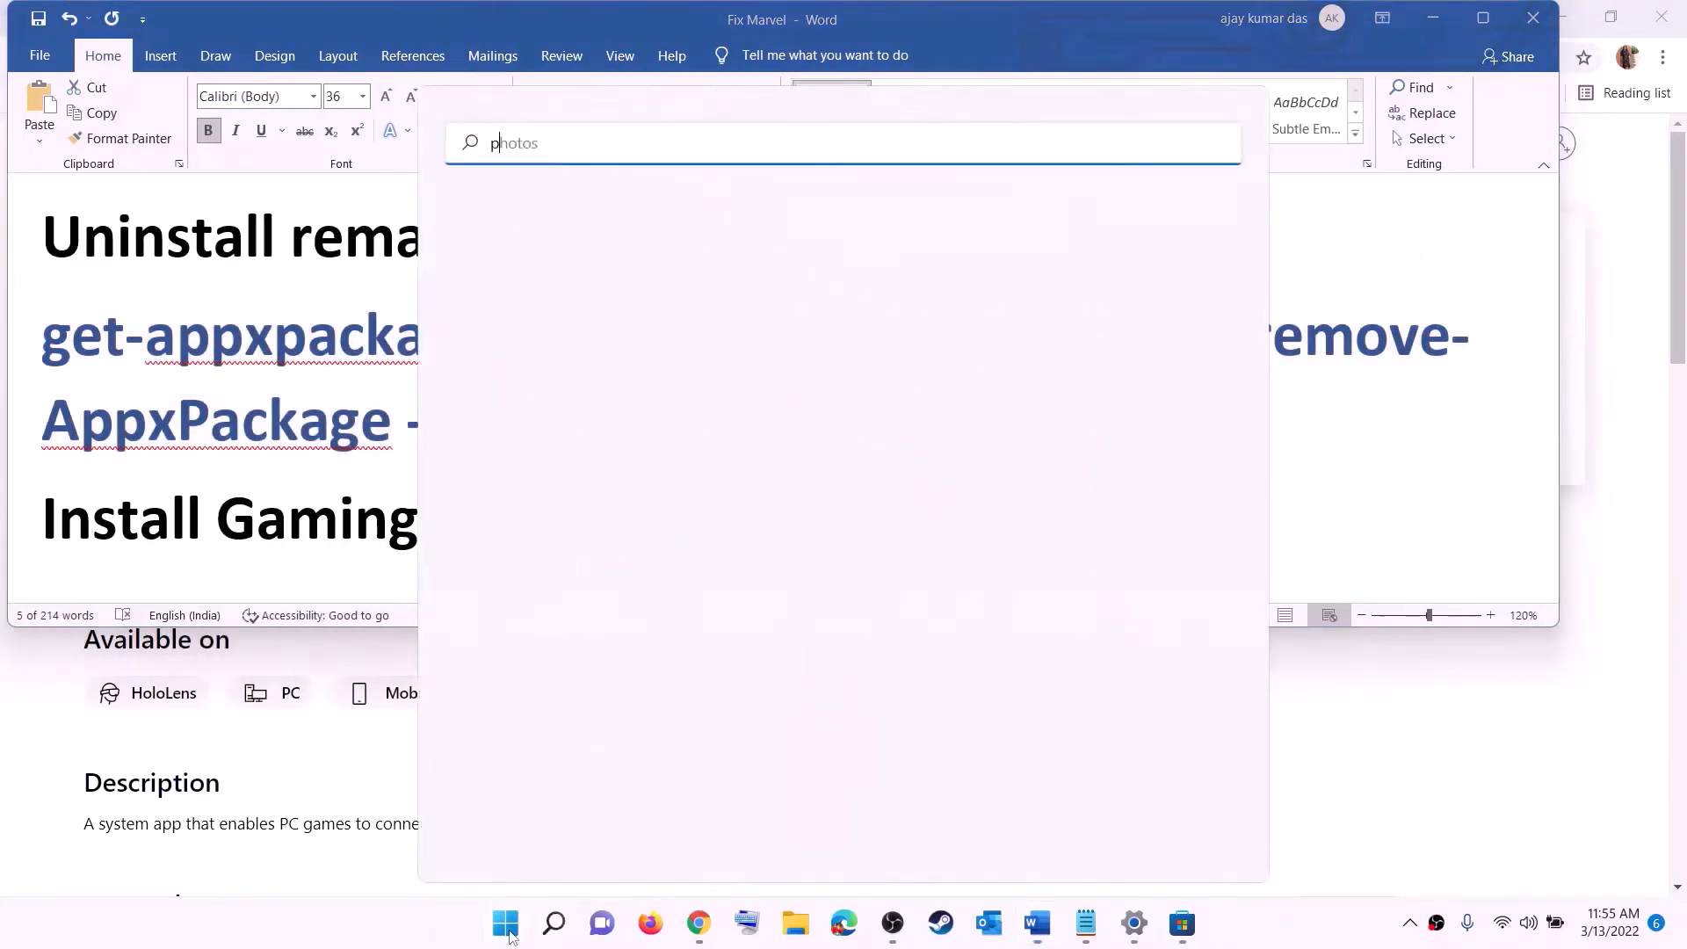
pyautogui.write('owersh')
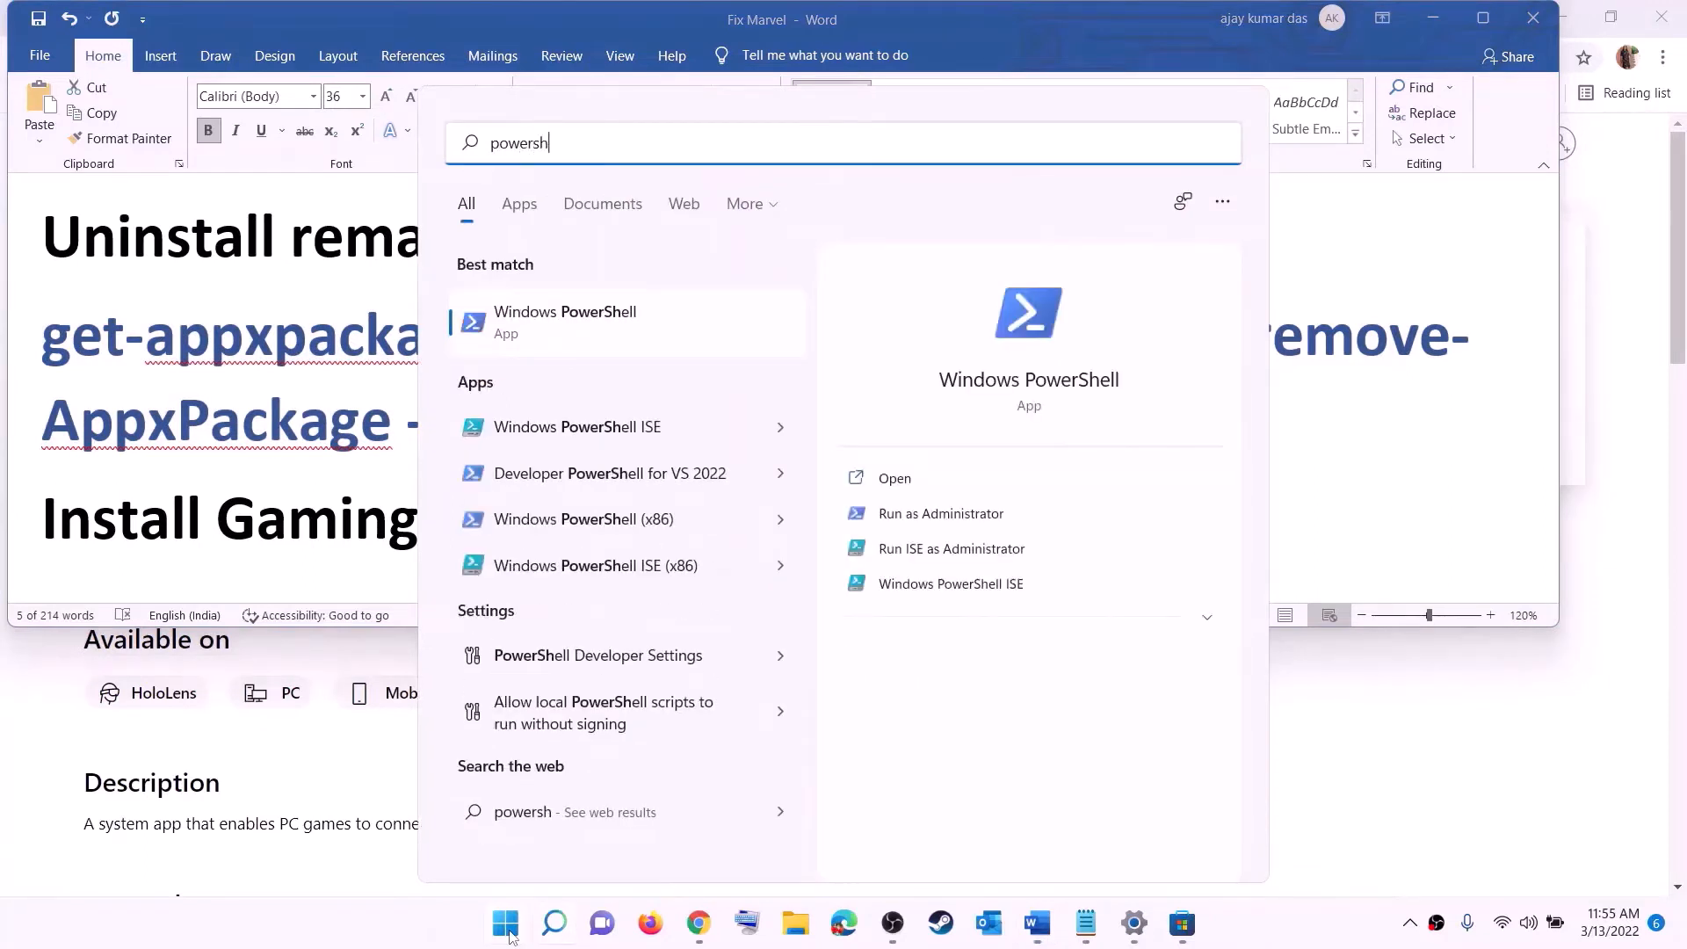
pyautogui.write('ell')
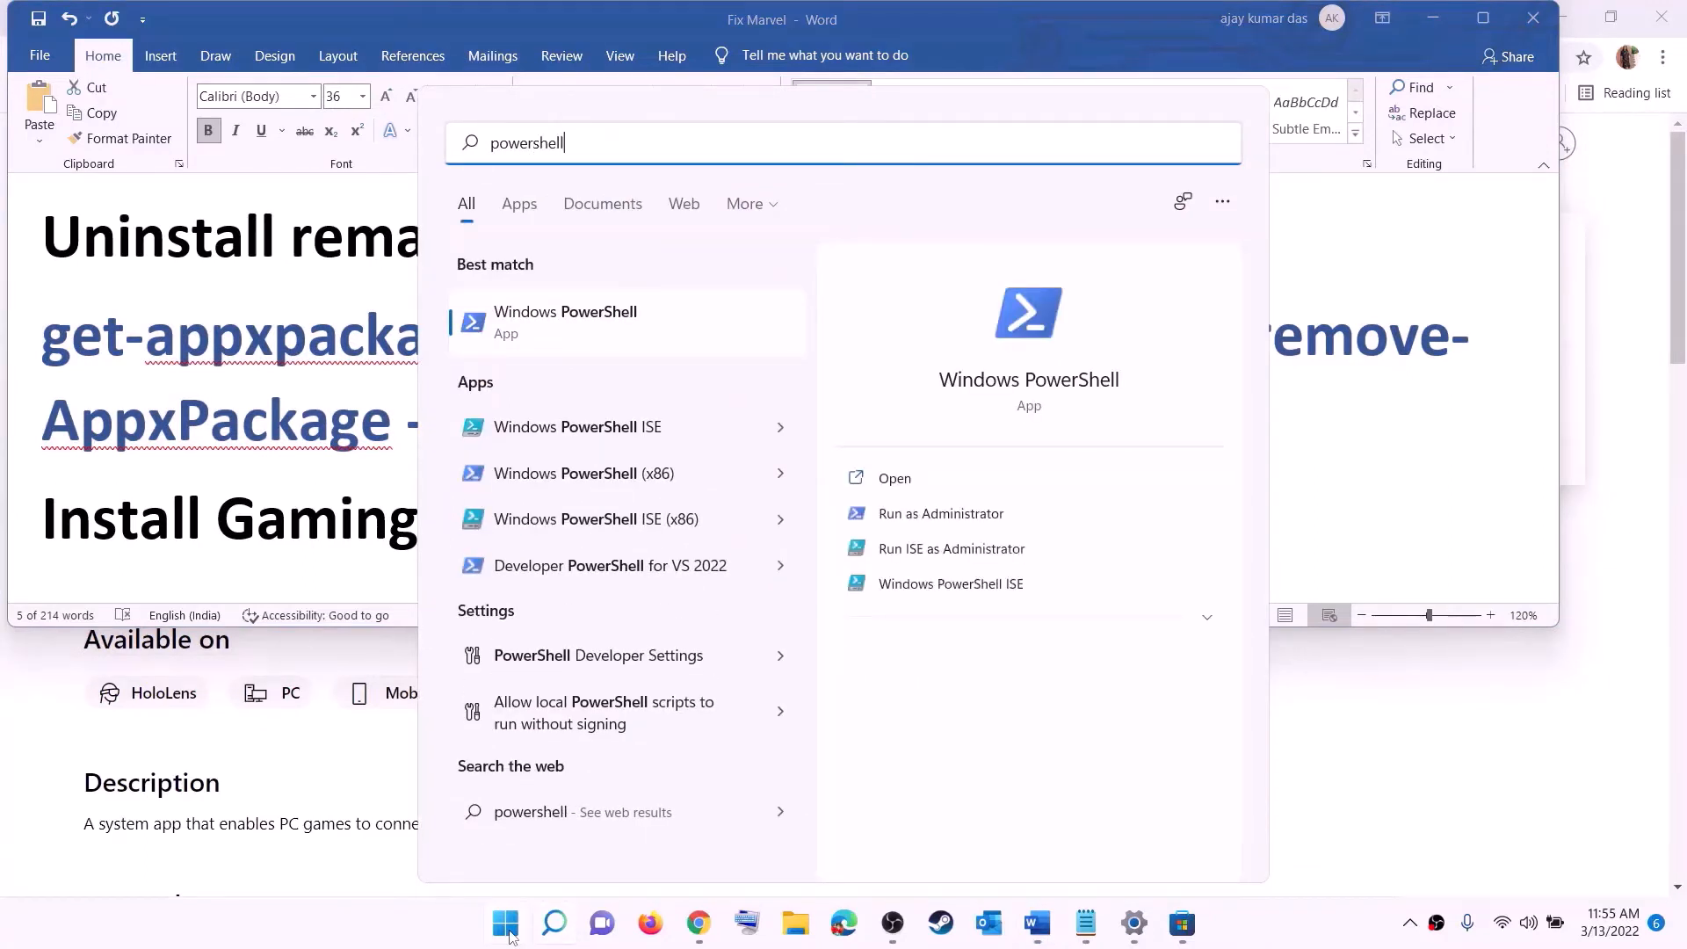
pyautogui.rightClick(578, 341)
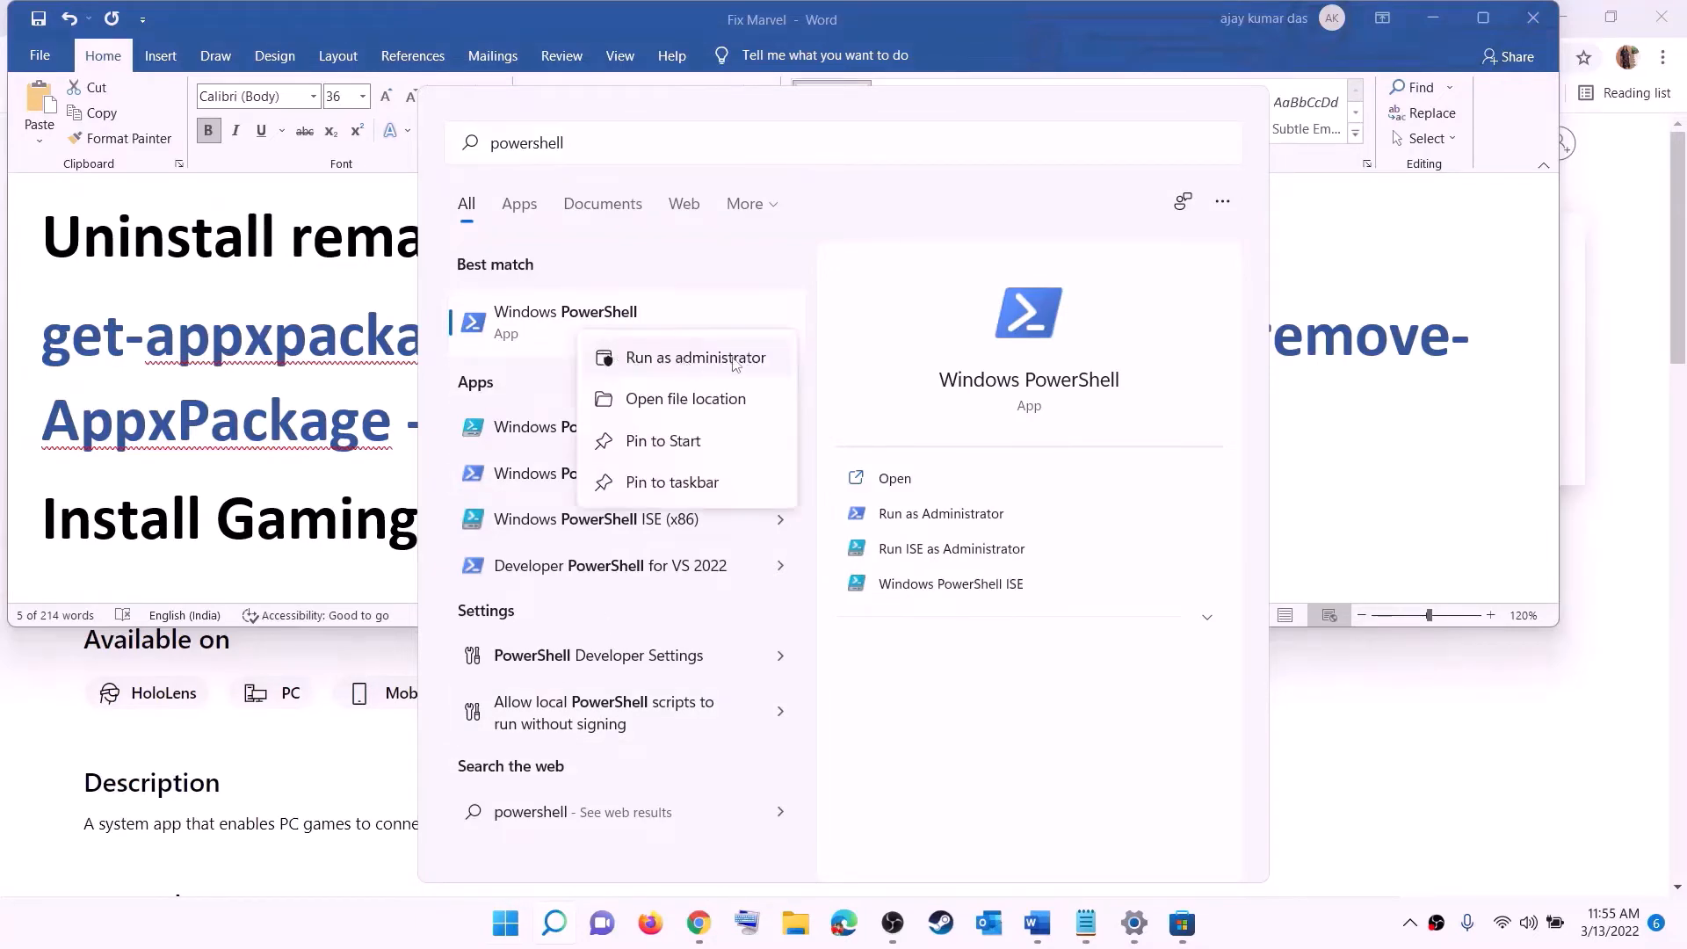
pyautogui.click(708, 369)
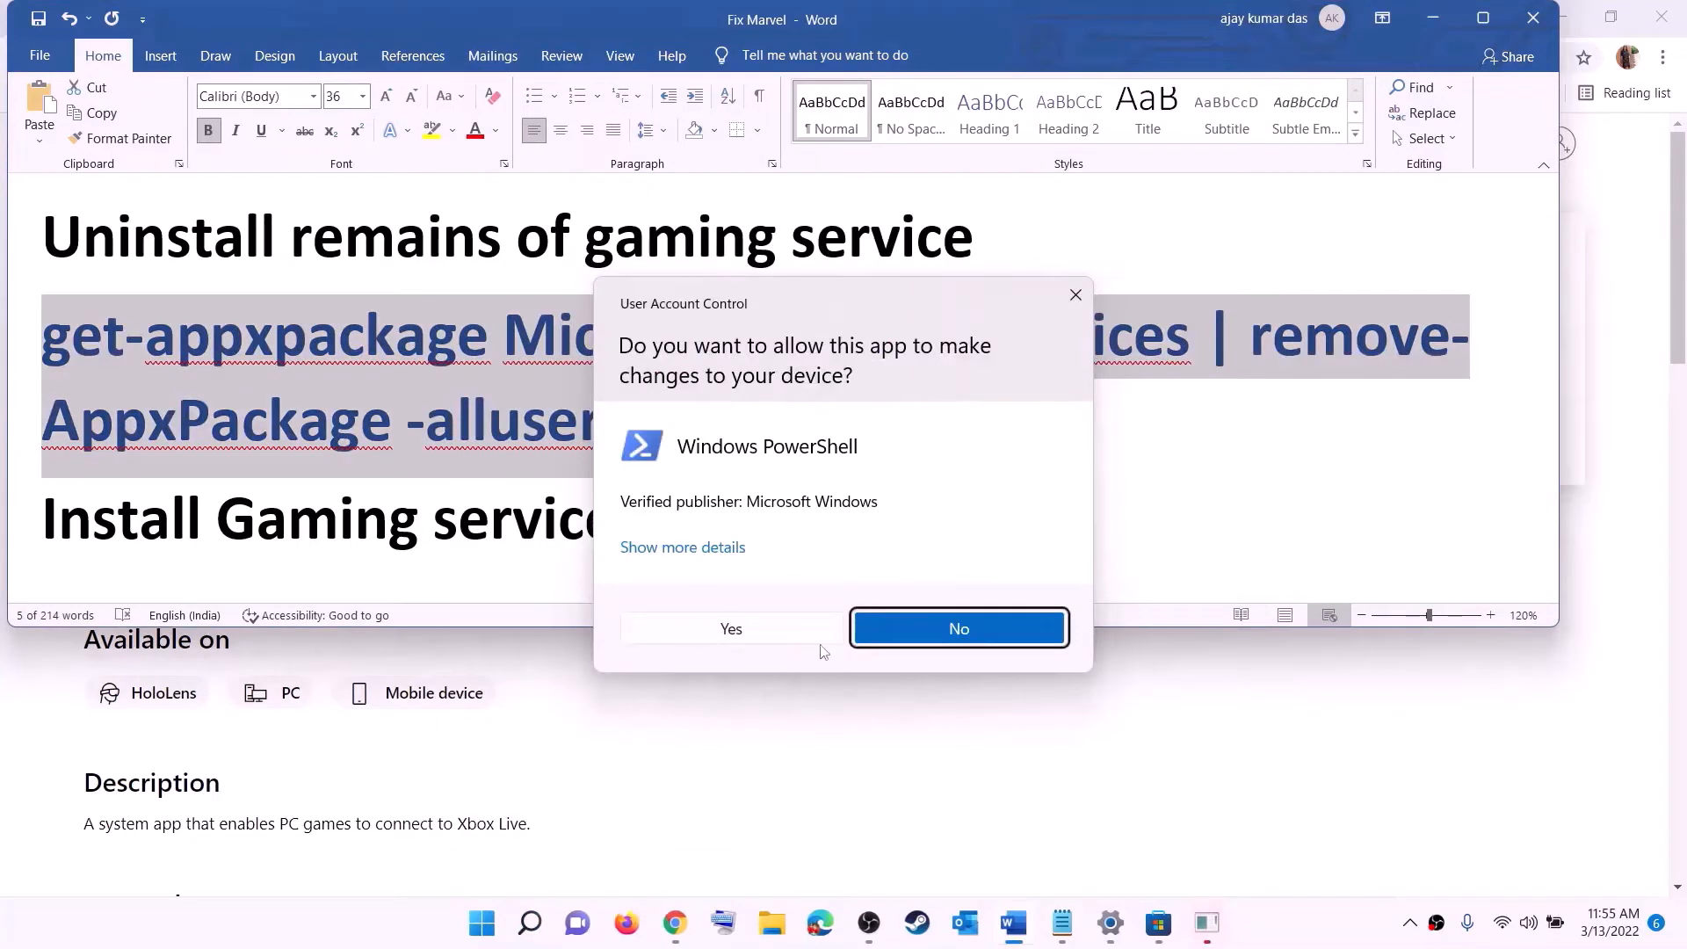
pyautogui.click(731, 629)
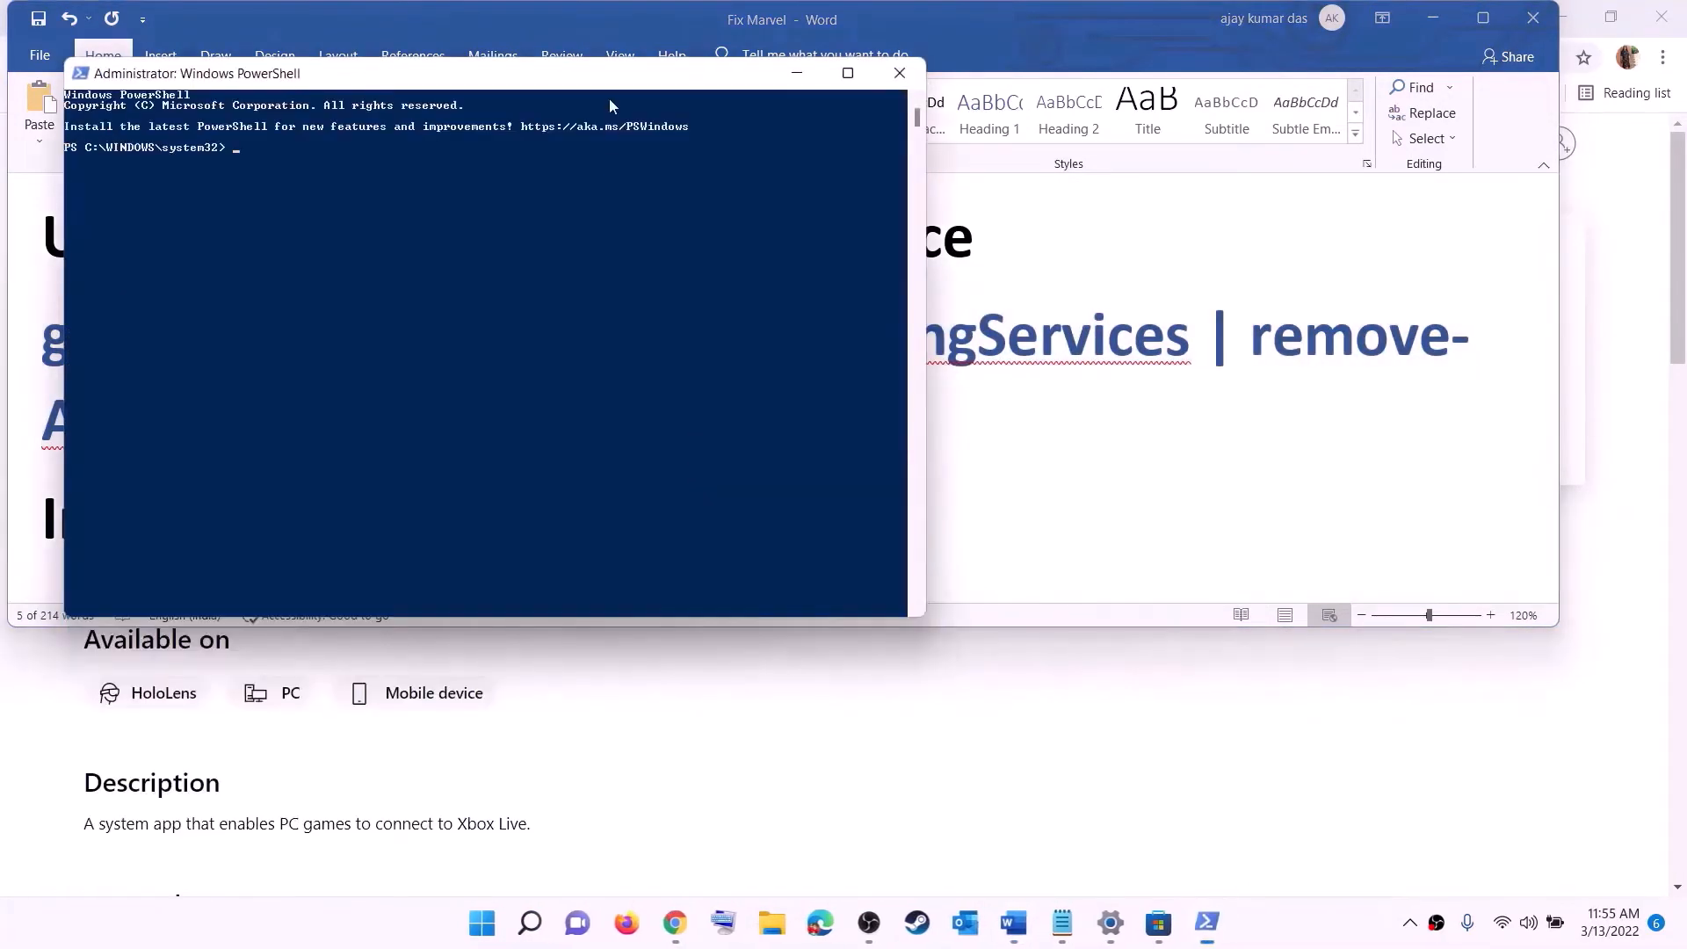
# Run the copied command get-appxpackage Microsoft.GamingServices | remove-AppxPackage -allusers in the administrator PowerShell window.
pyautogui.moveTo(612, 82); pyautogui.dragTo(785, 192)
pyautogui.hotkey('ctrl', 'v')
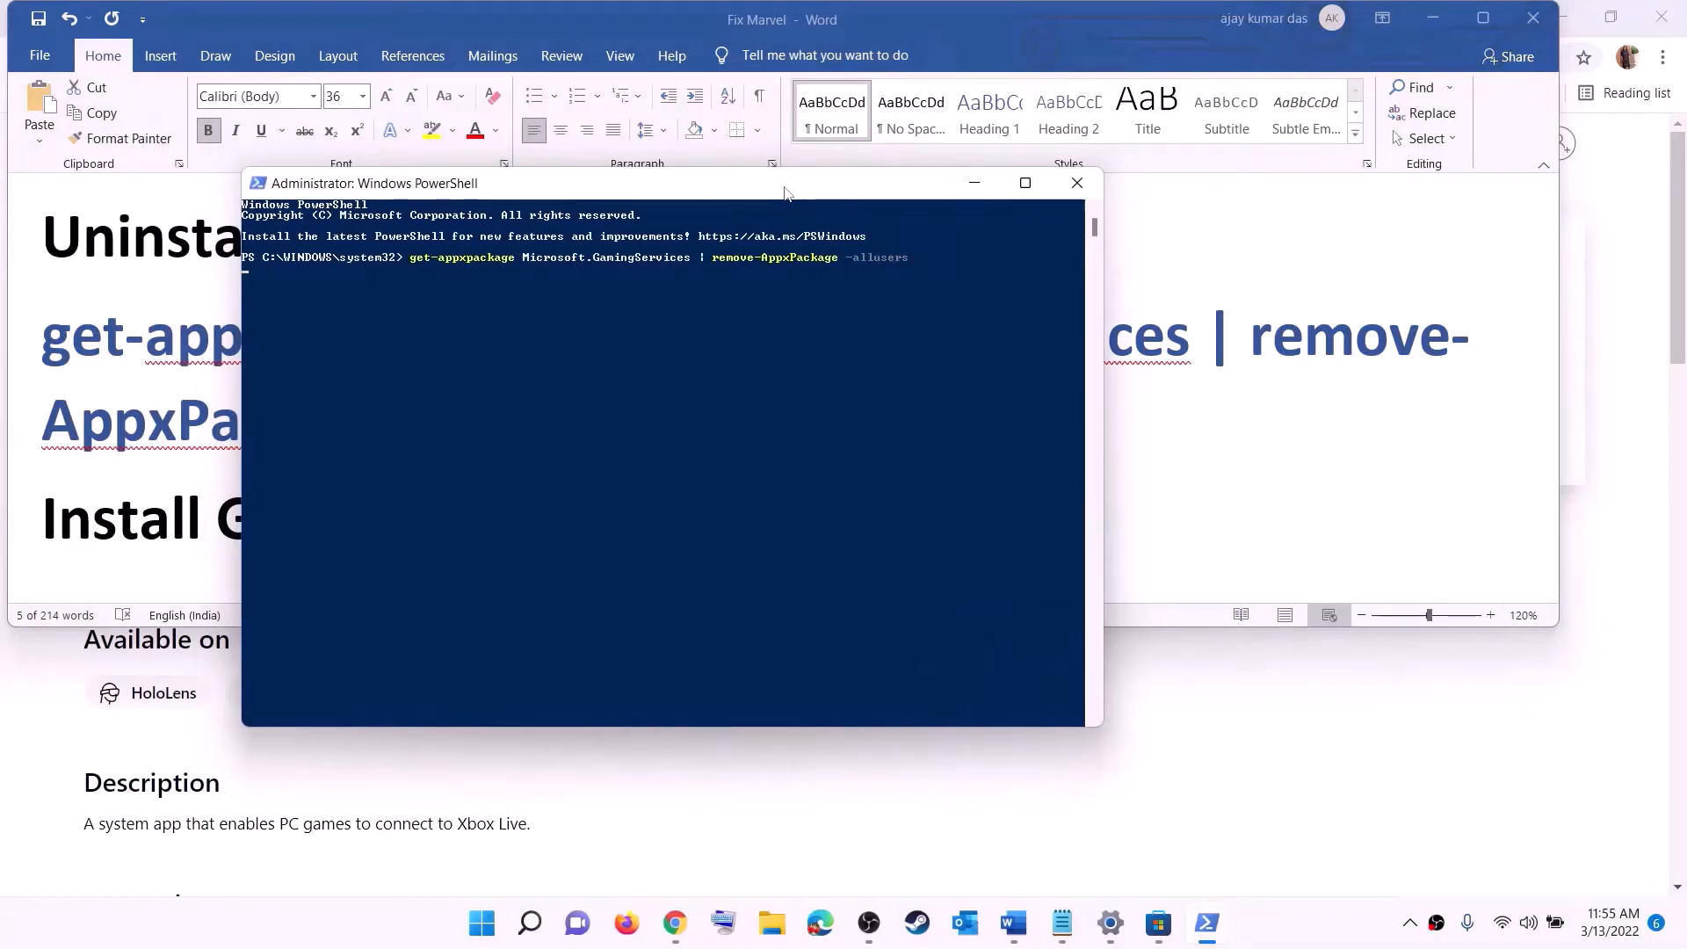
pyautogui.press('Return')
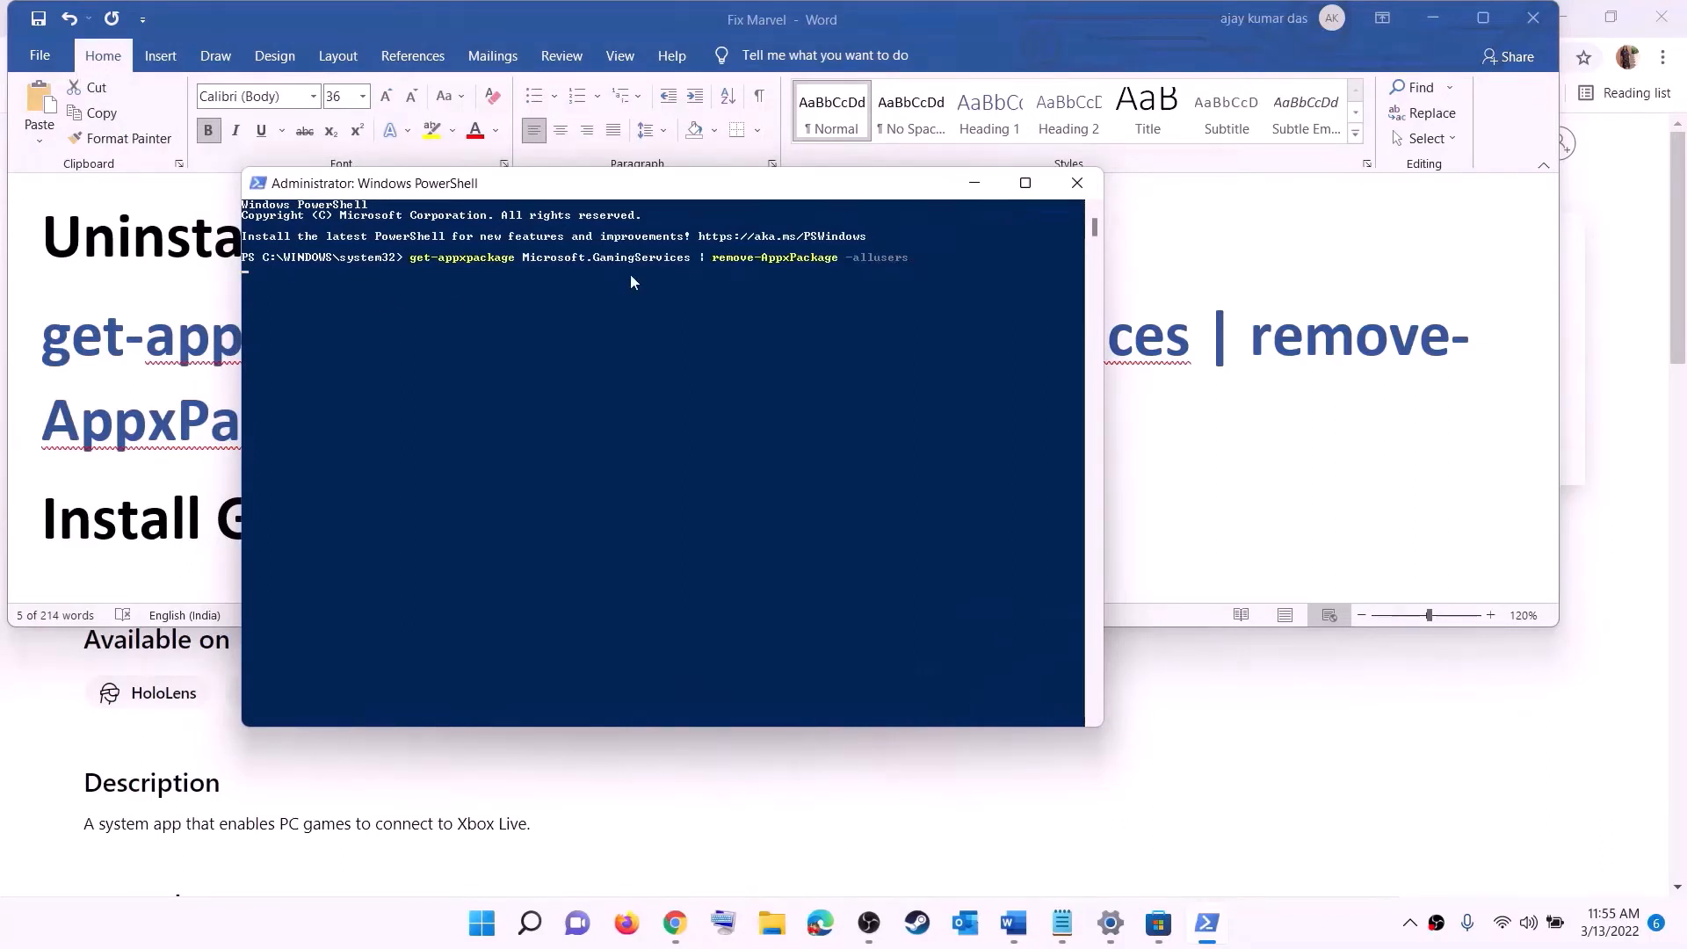
# Return to the Word document and copy the command start ms-windows-store://pdp/?productid=9MWPM2CQNLHN under Install Gaming service.
pyautogui.click(190, 418)
pyautogui.scroll(-3, 422, 427)
pyautogui.moveTo(878, 461); pyautogui.dragTo(12, 412)
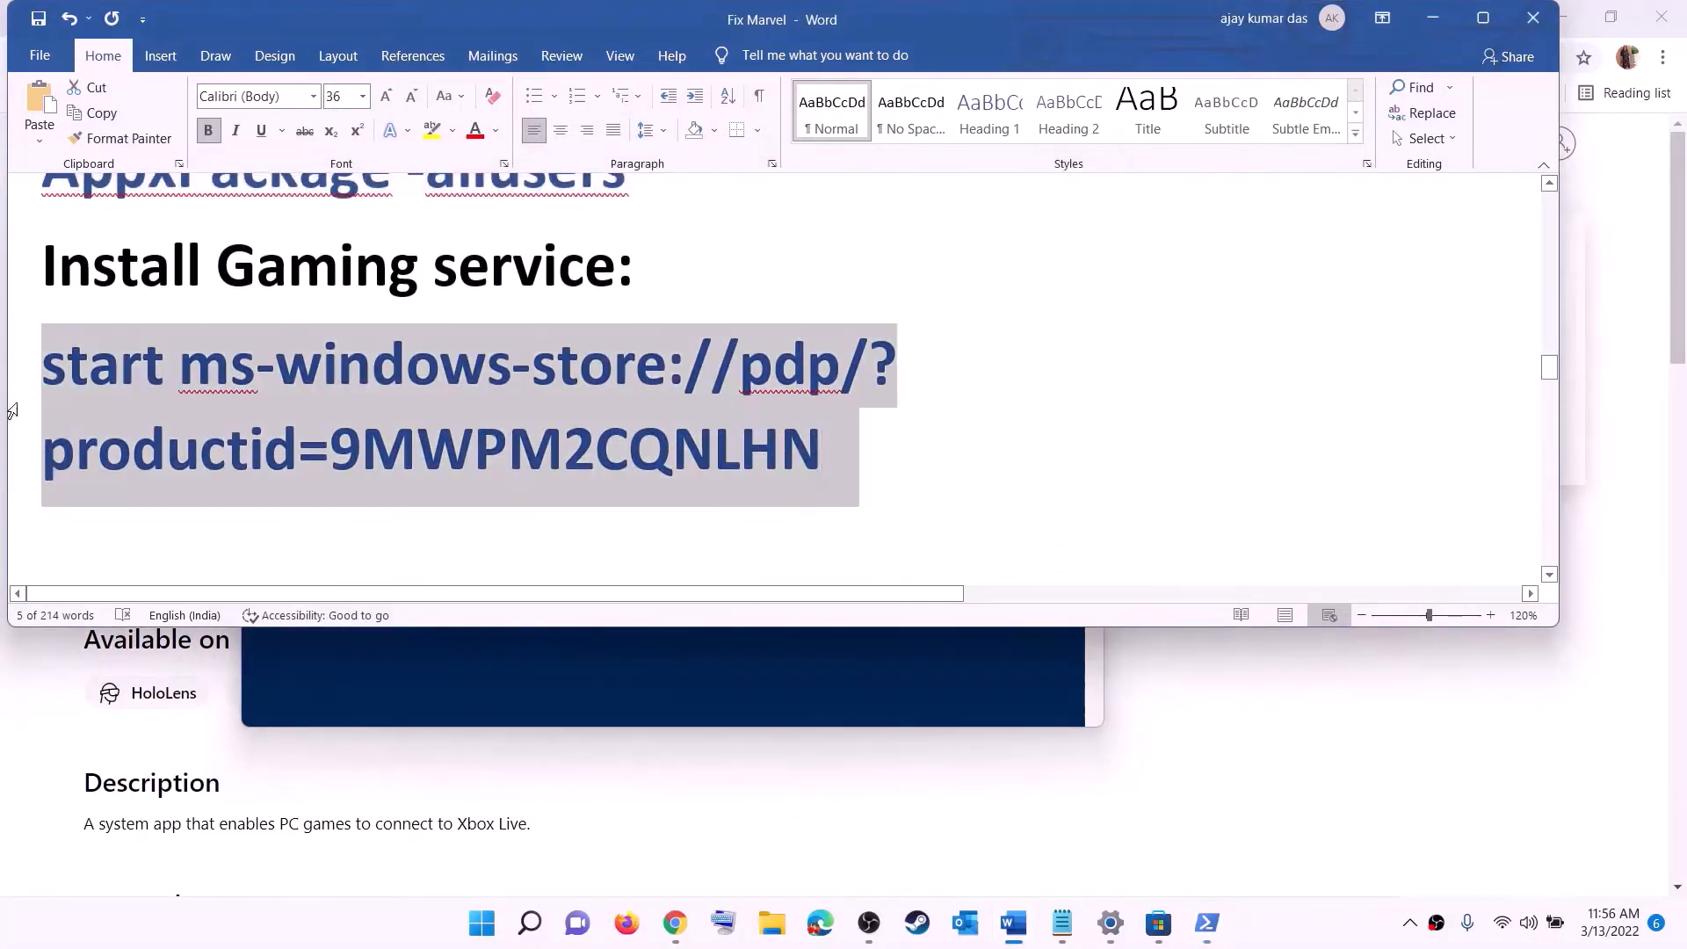
pyautogui.rightClick(187, 392)
pyautogui.click(224, 437)
# Run the copied ms-windows-store command in PowerShell and install Gaming Services from its Microsoft Store page, allowing the changes.
pyautogui.hotkey('alt', 'Tab')
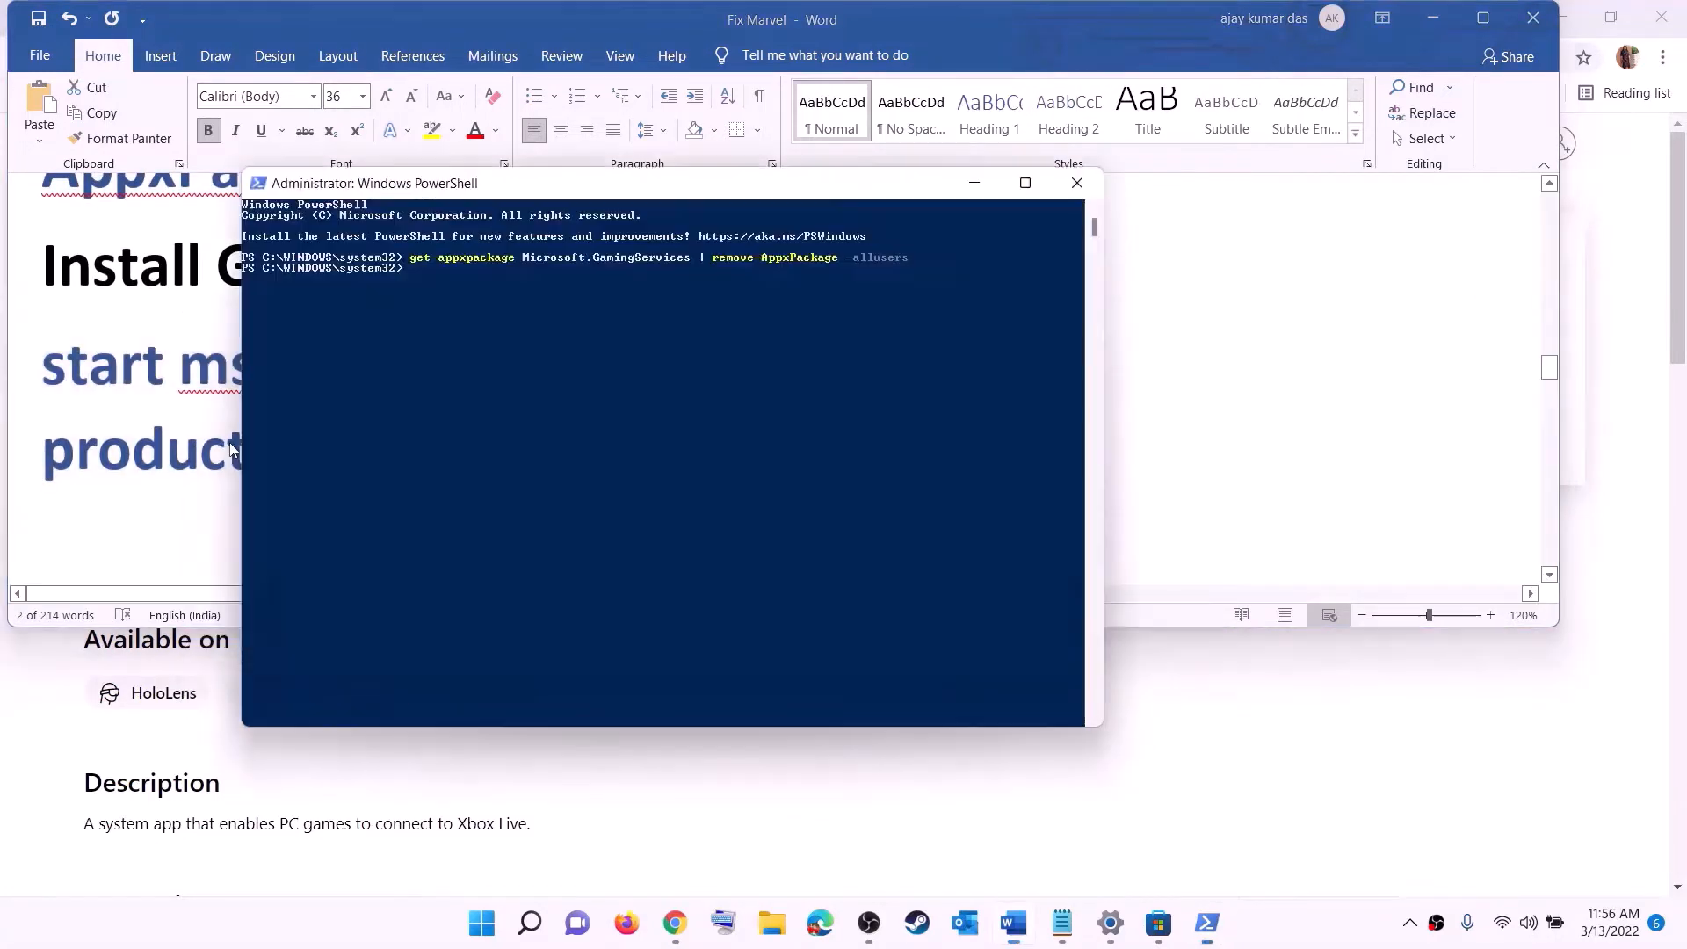
pyautogui.rightClick(504, 384)
pyautogui.press('Return')
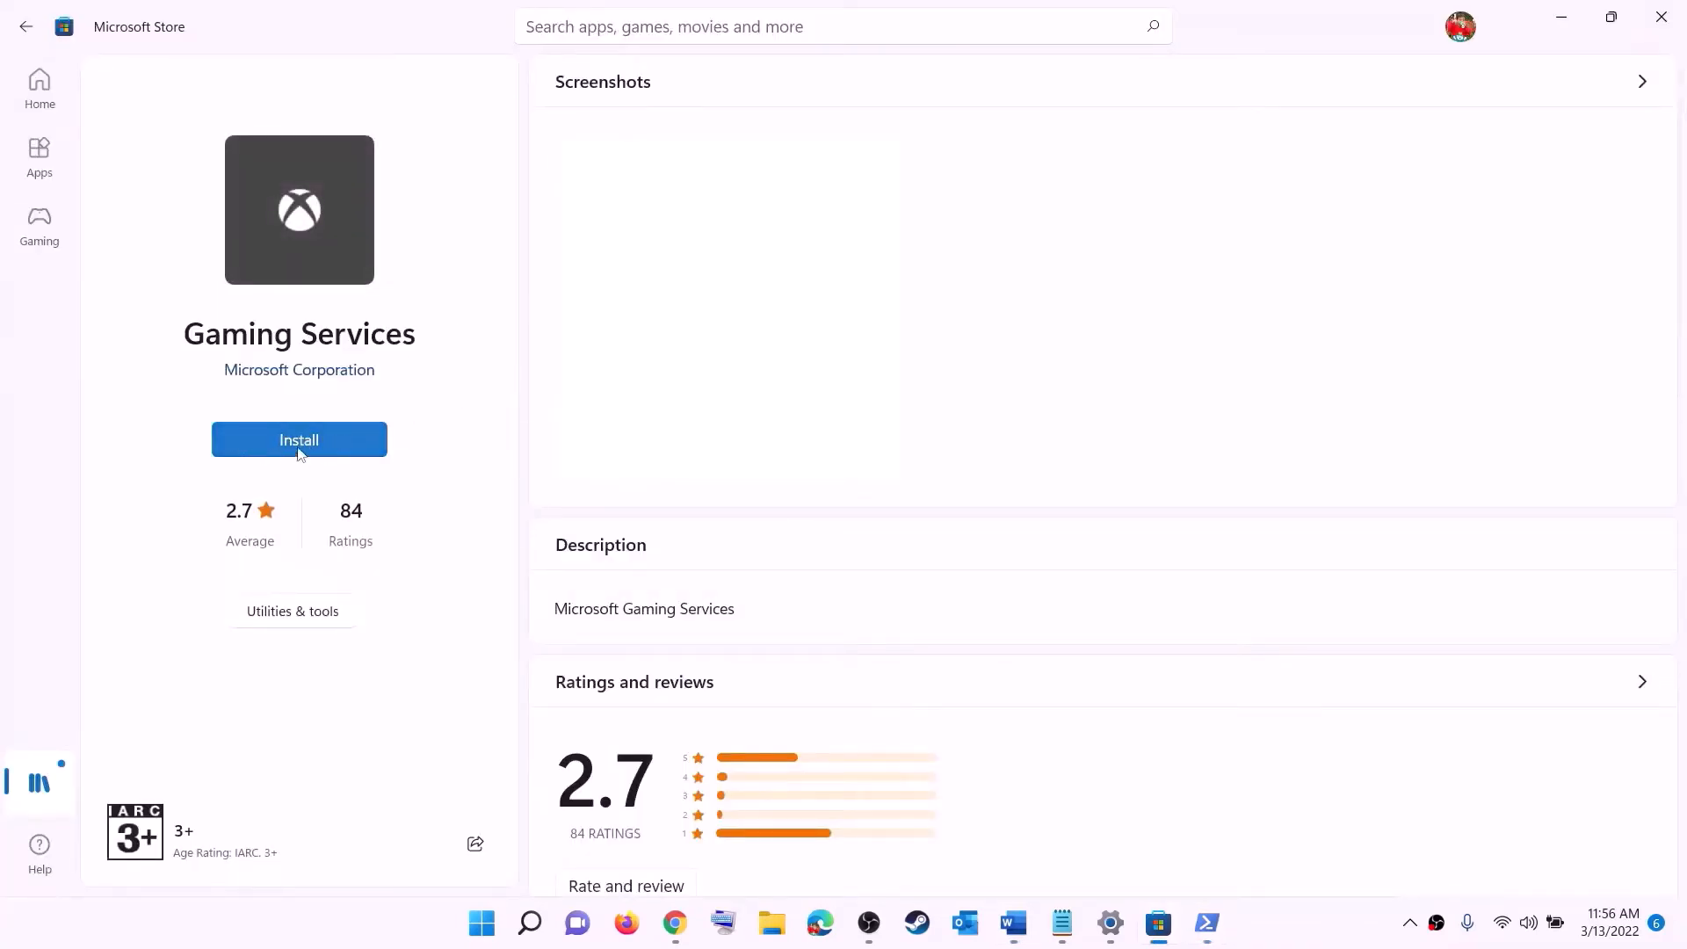
pyautogui.click(276, 442)
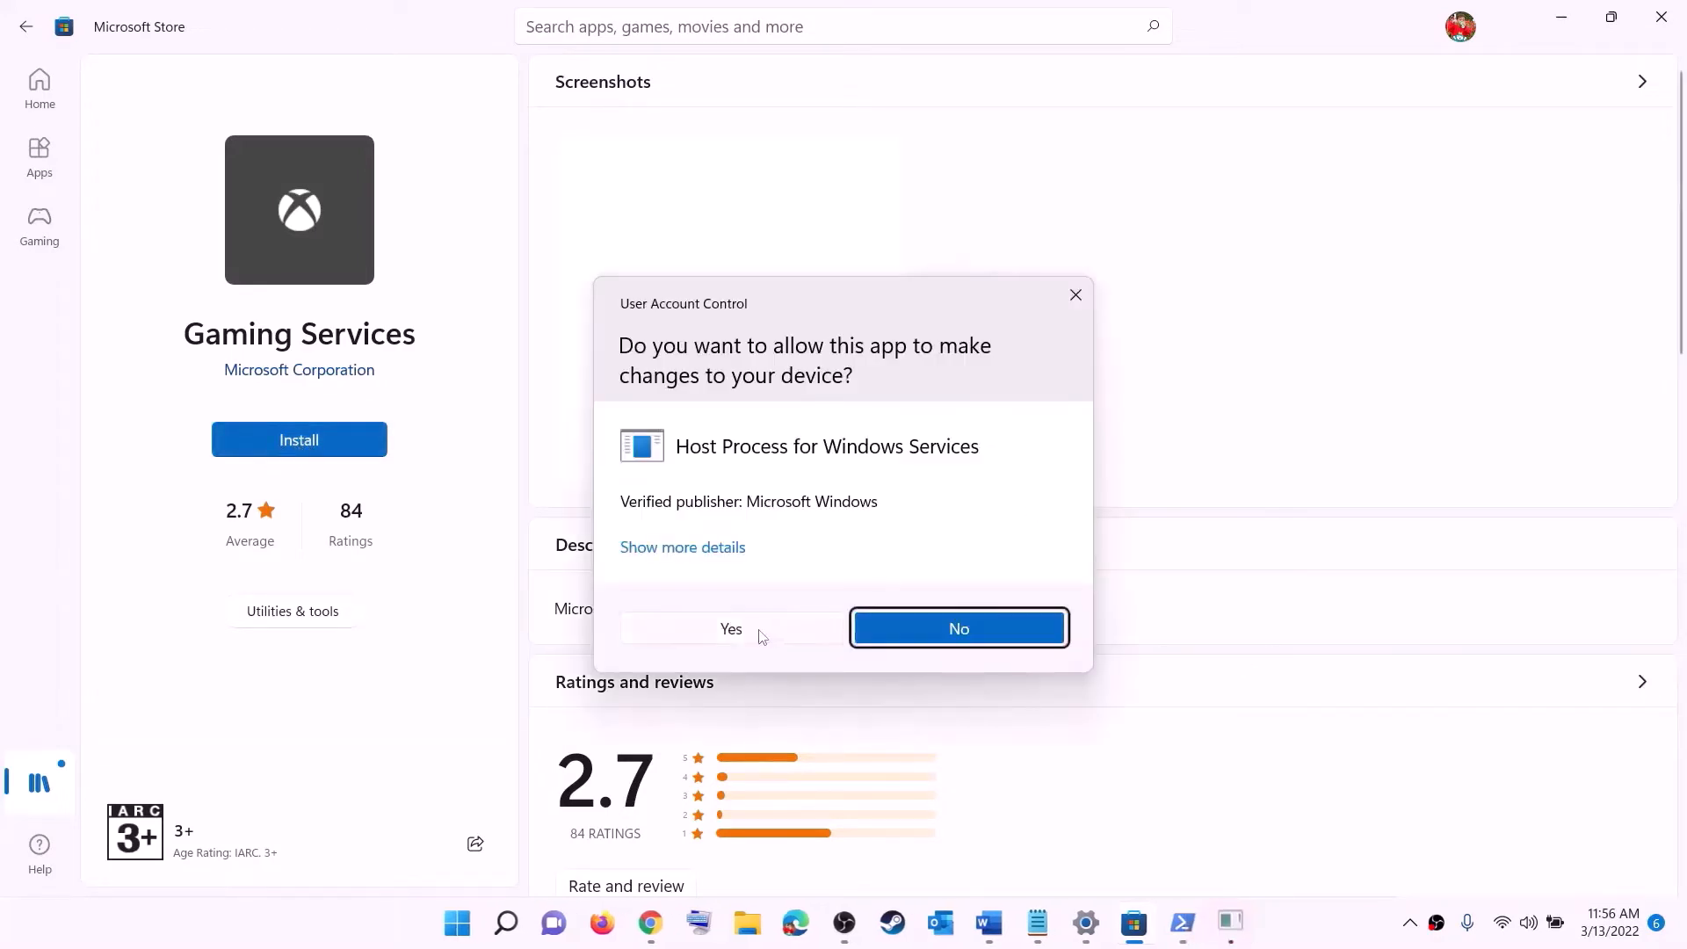
pyautogui.click(756, 633)
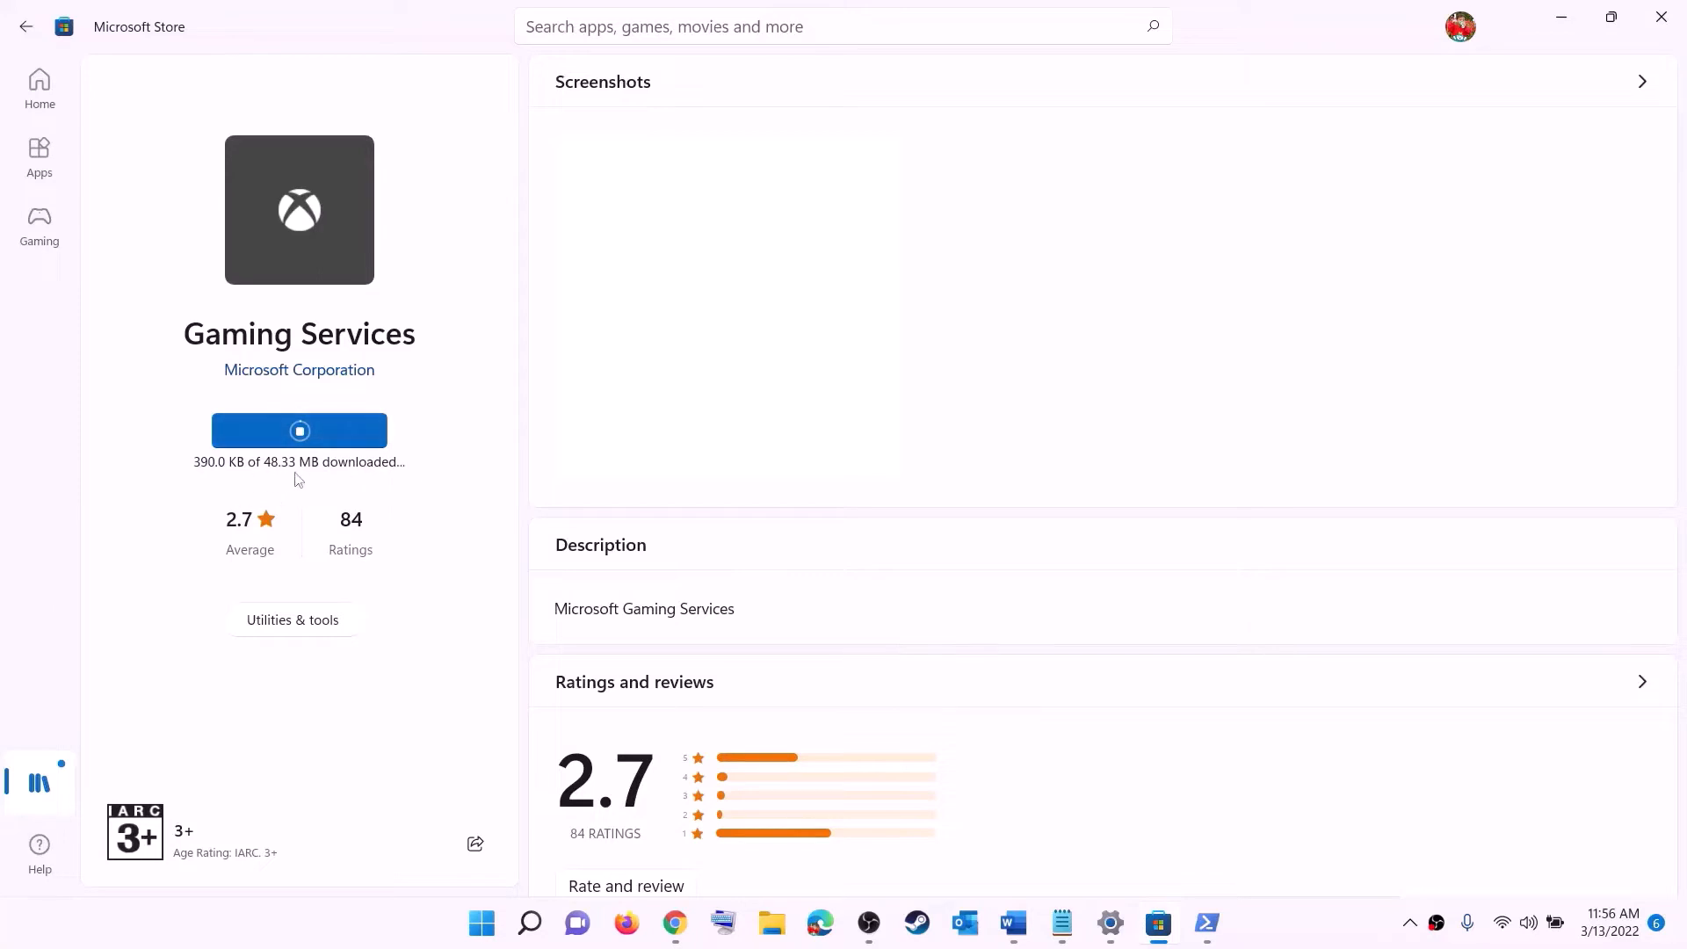
# Review the list of services to start under Step 8 in the Word document, and open the Services app.
pyautogui.click(1013, 922)
pyautogui.scroll(-1, 556, 455)
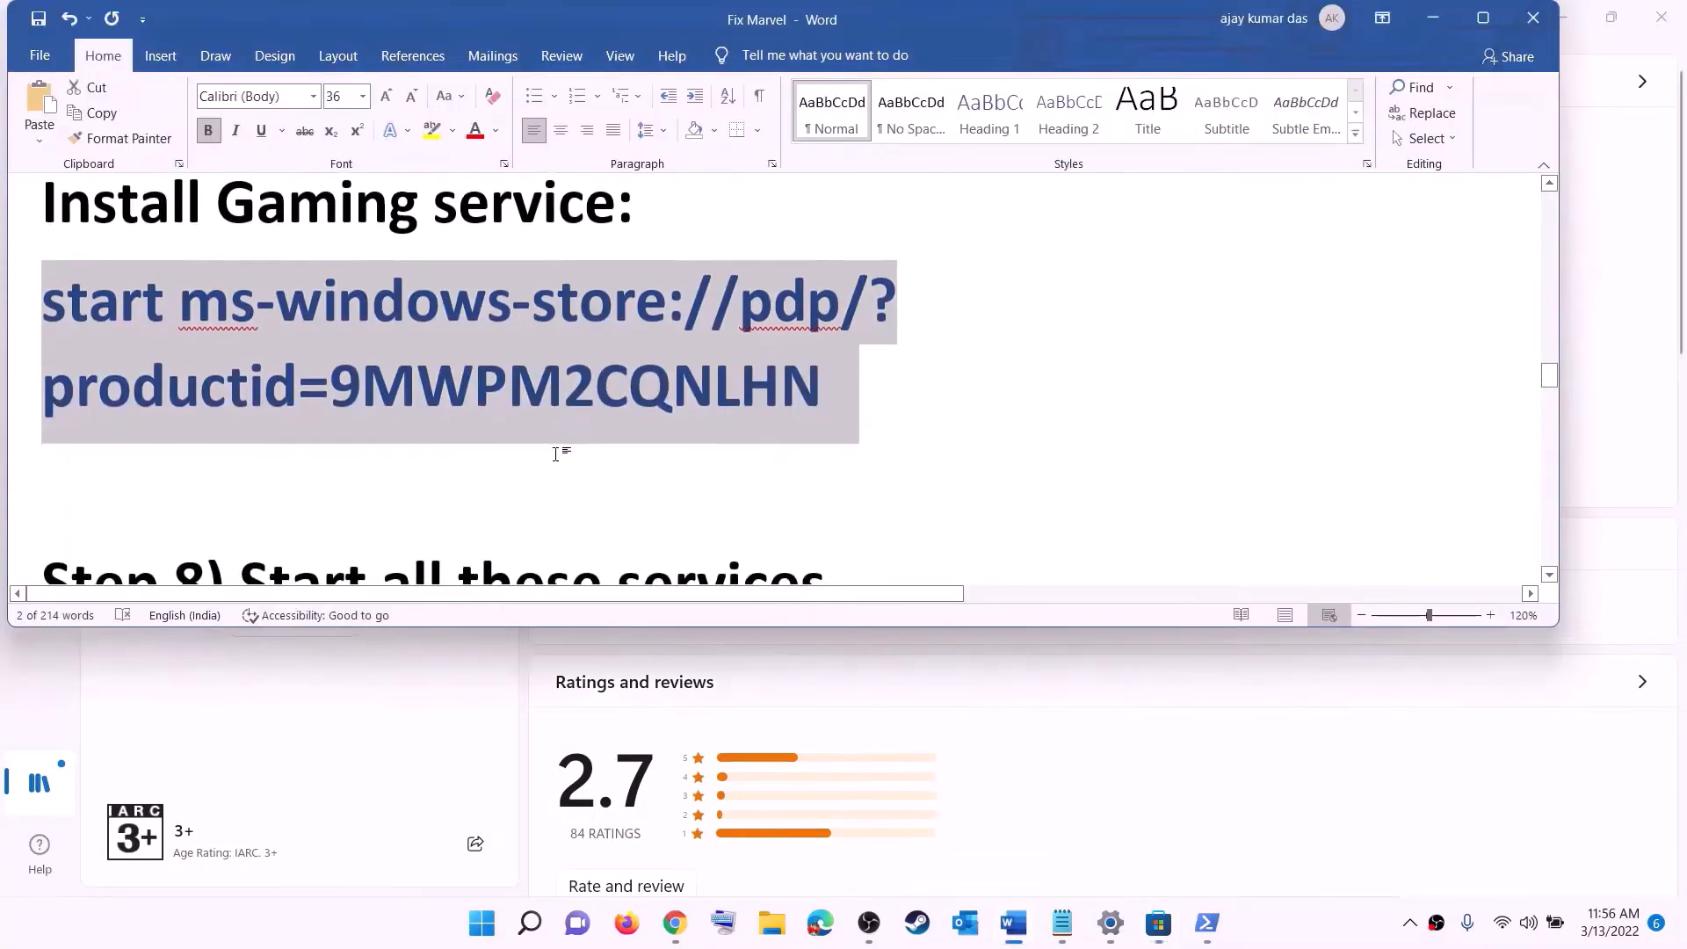
pyautogui.scroll(-5, 555, 455)
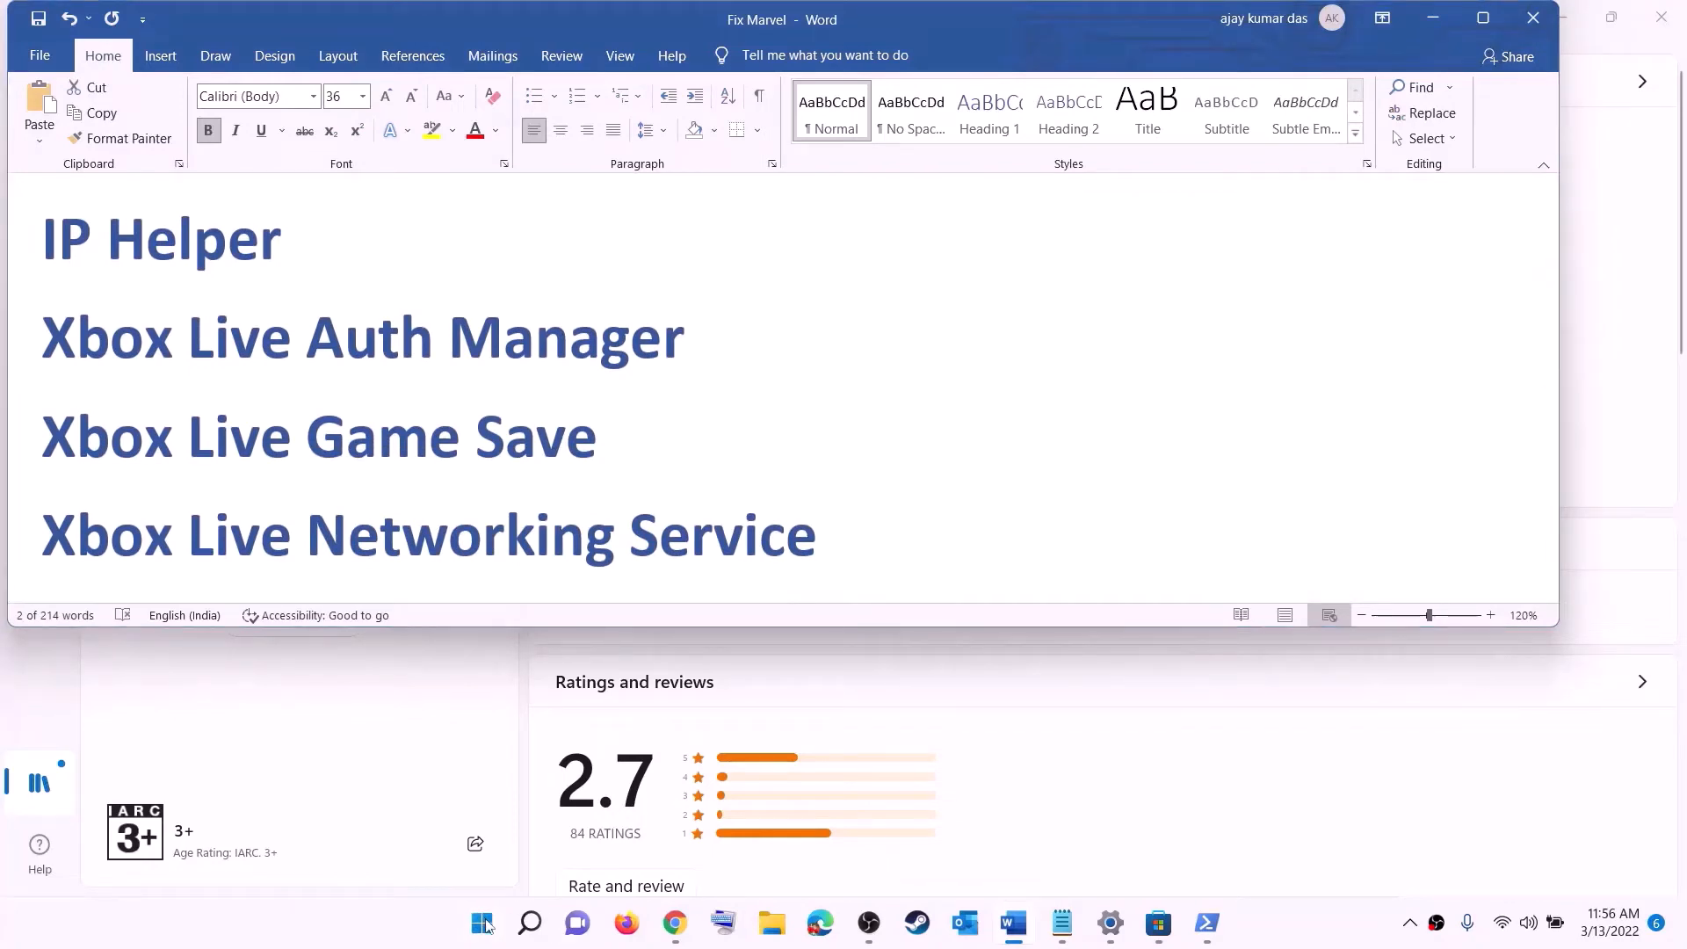
pyautogui.click(484, 925)
pyautogui.write('serv')
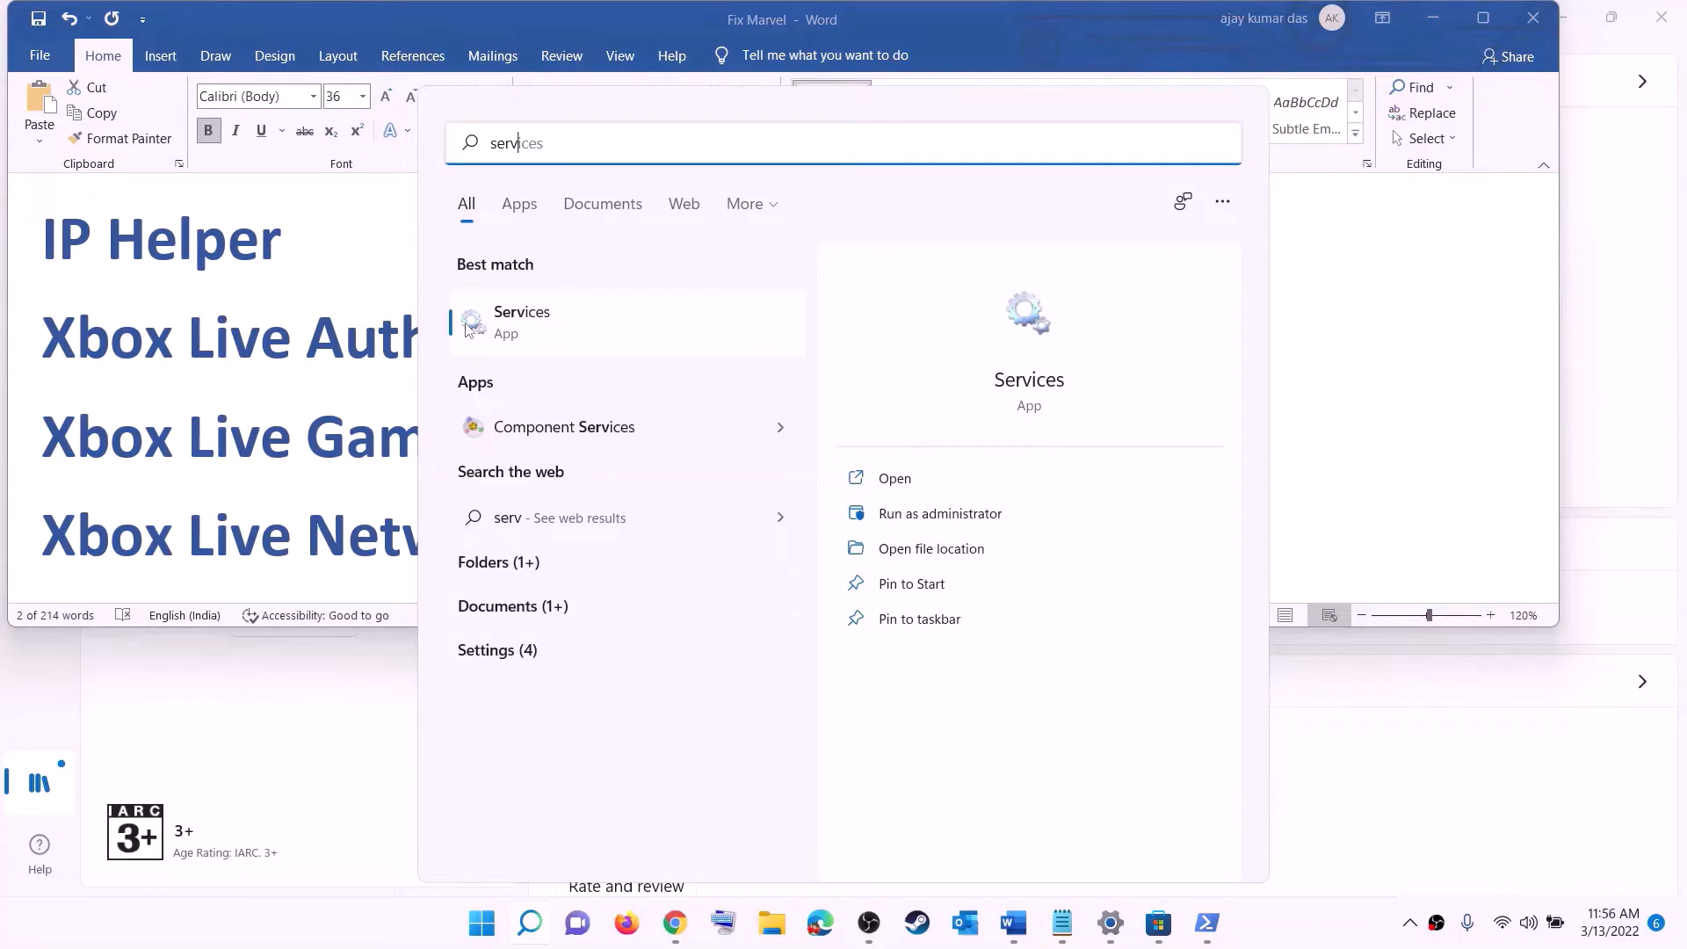
pyautogui.write('ic')
pyautogui.press('Return')
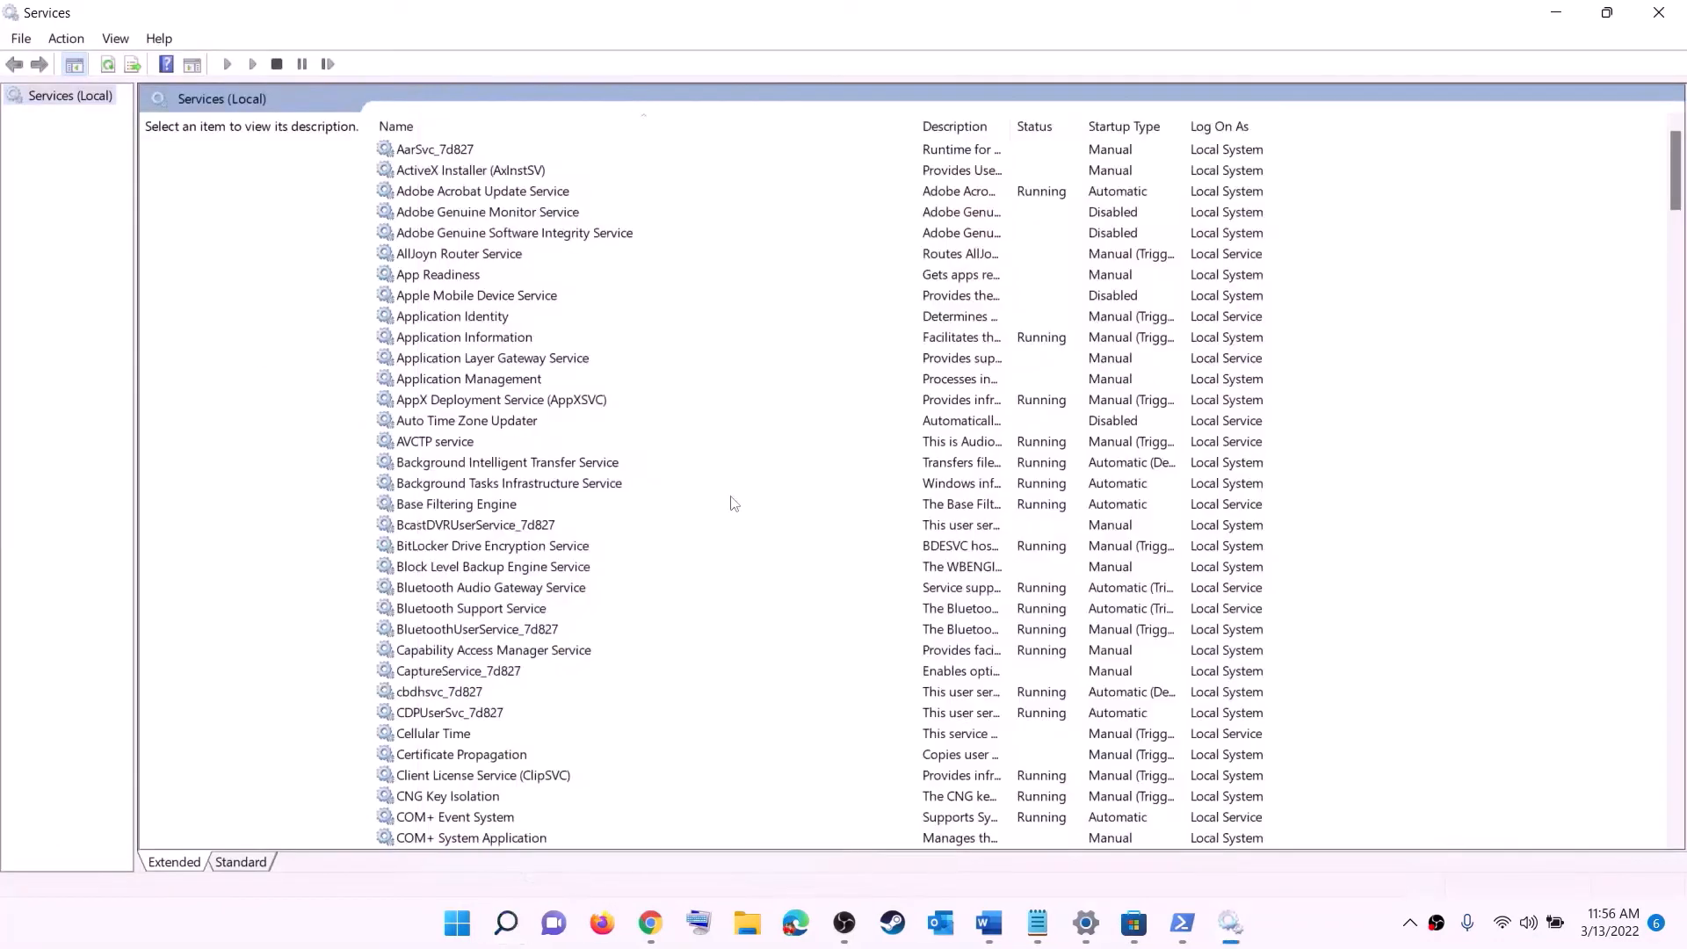
# Find the IP Helper service and set its startup type to Automatic, applying the setting.
pyautogui.click(488, 525)
pyautogui.press('i')
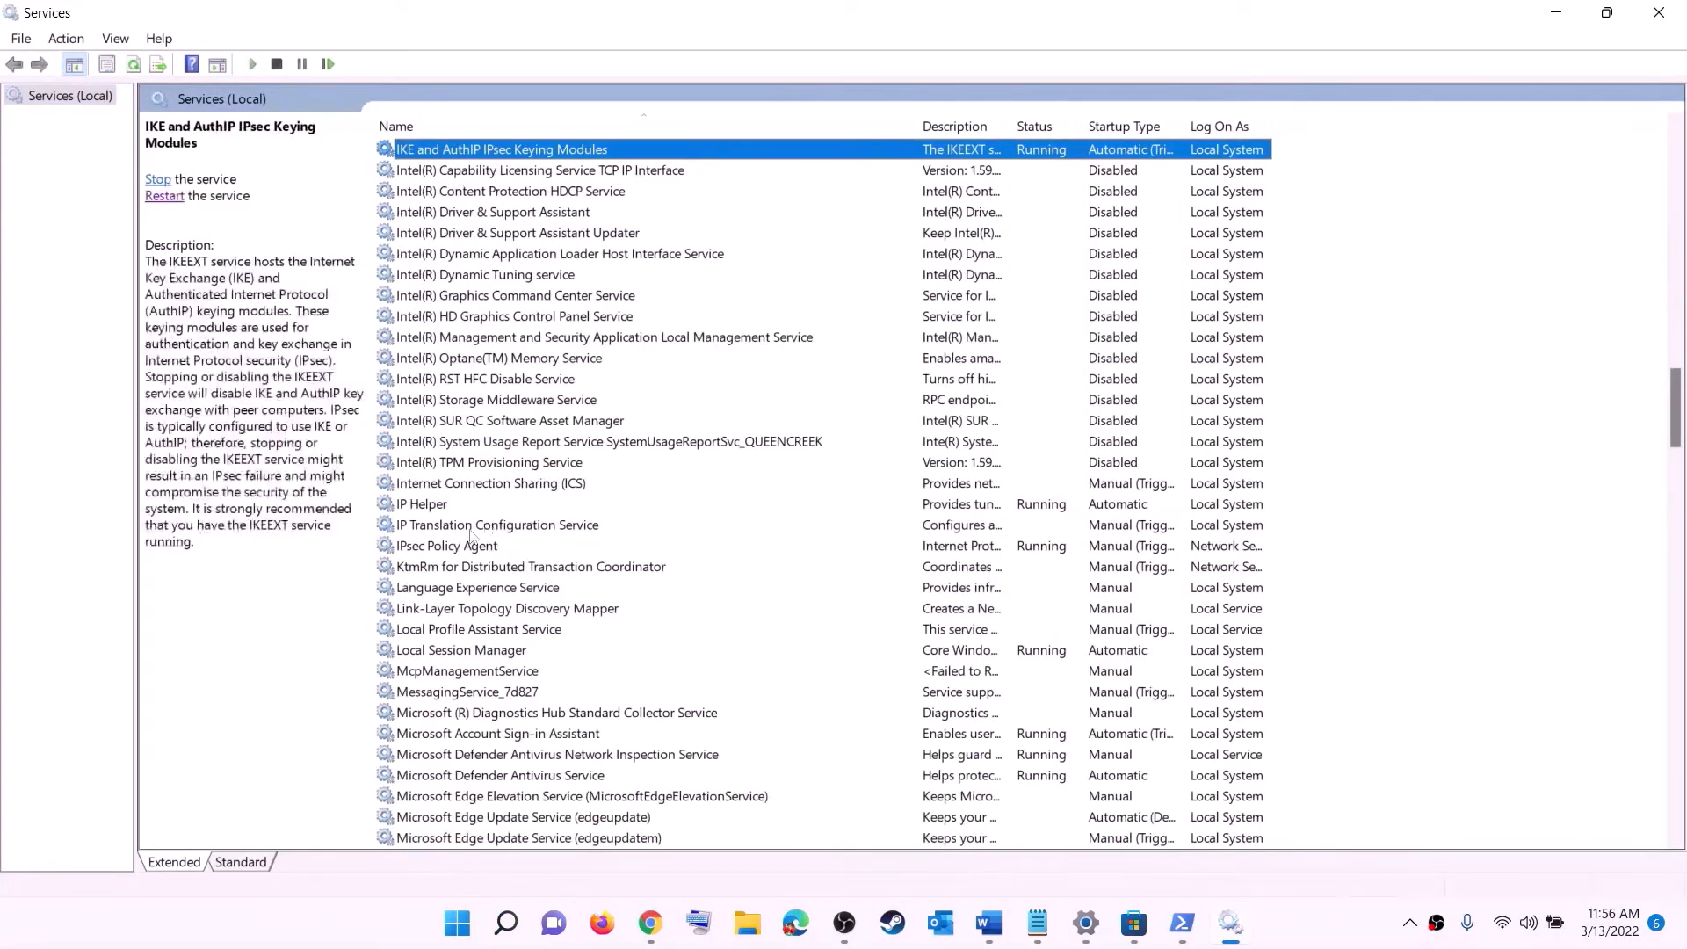
pyautogui.click(439, 507)
pyautogui.doubleClick(508, 512)
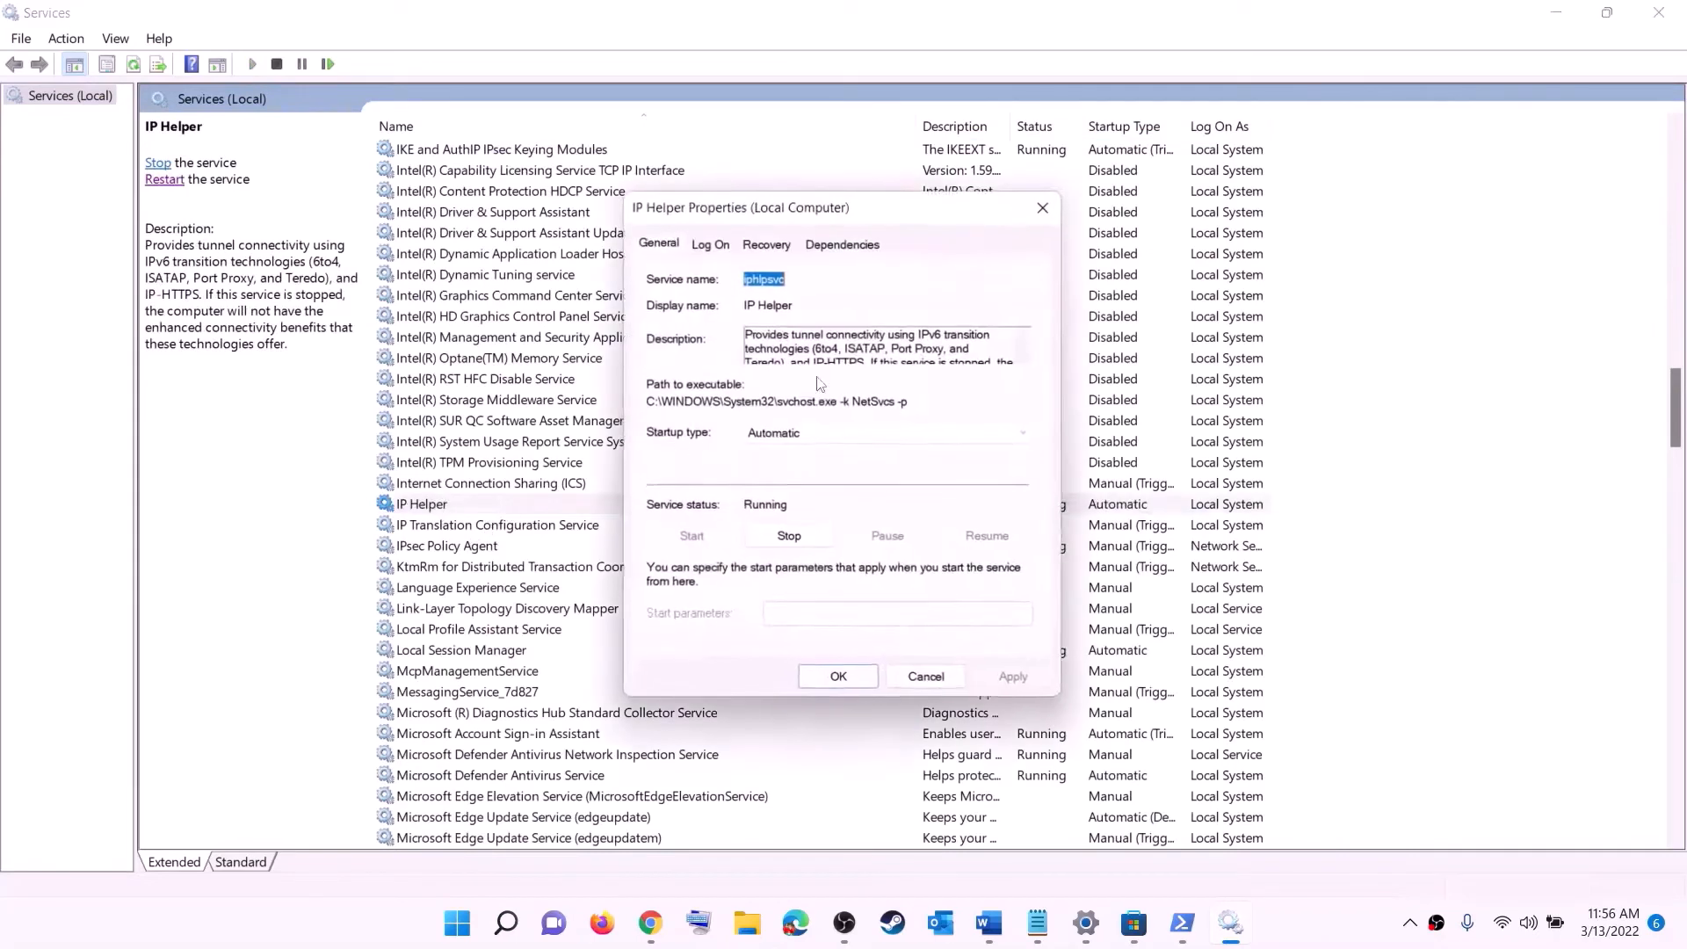
pyautogui.click(754, 434)
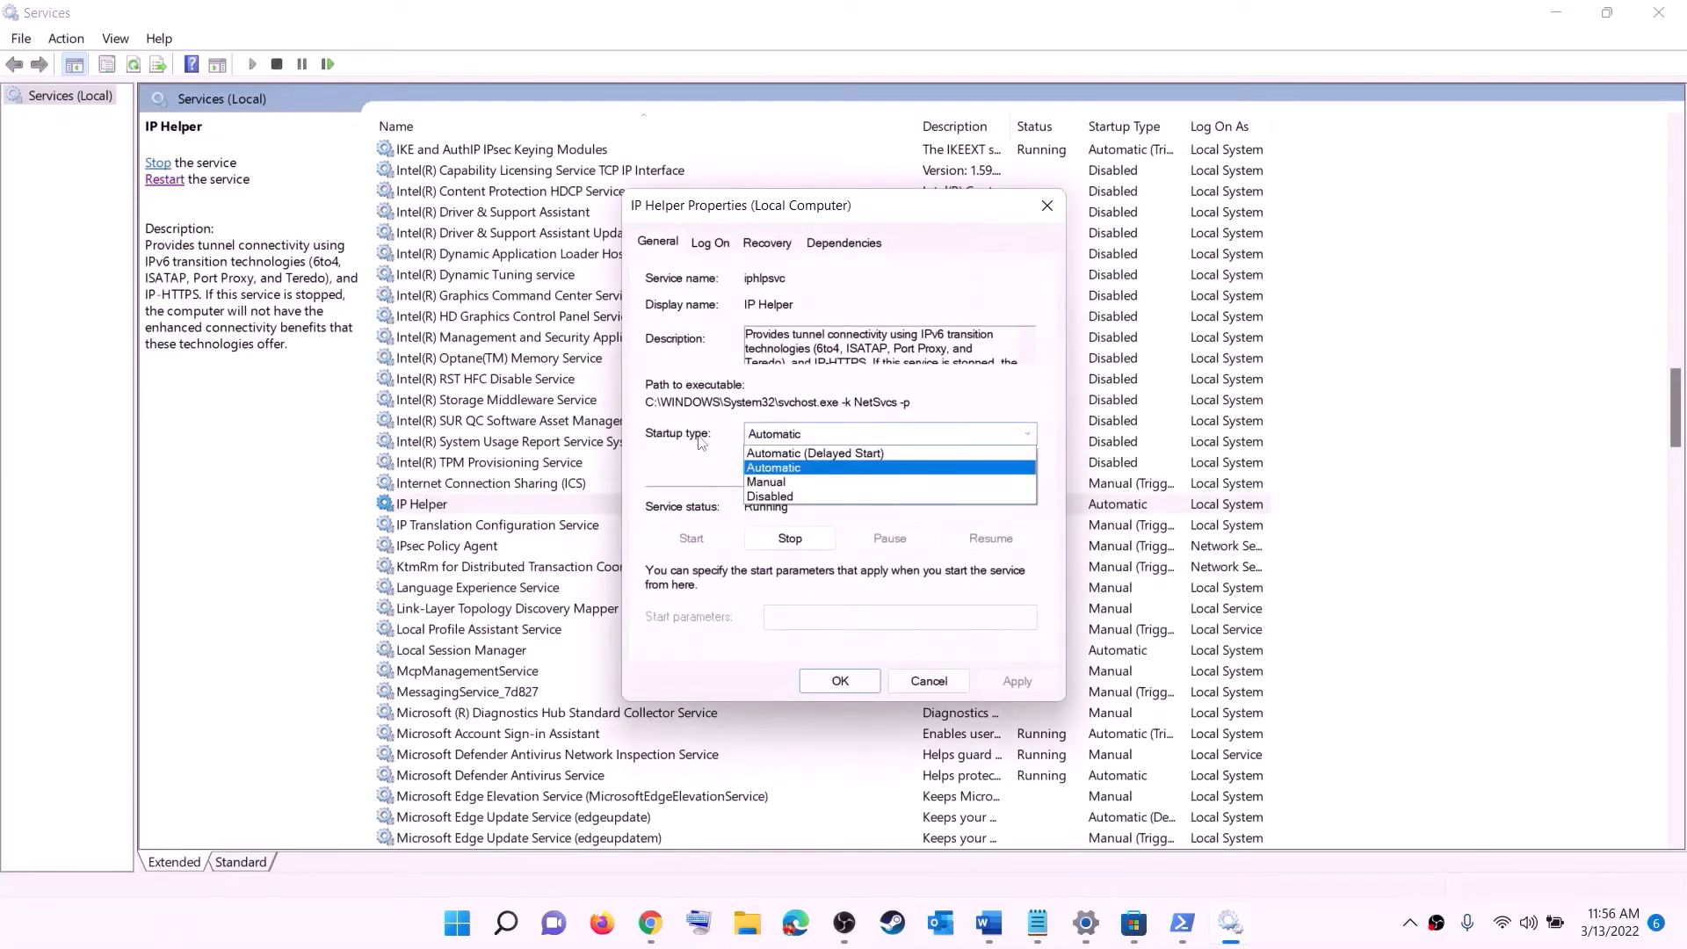
pyautogui.click(779, 469)
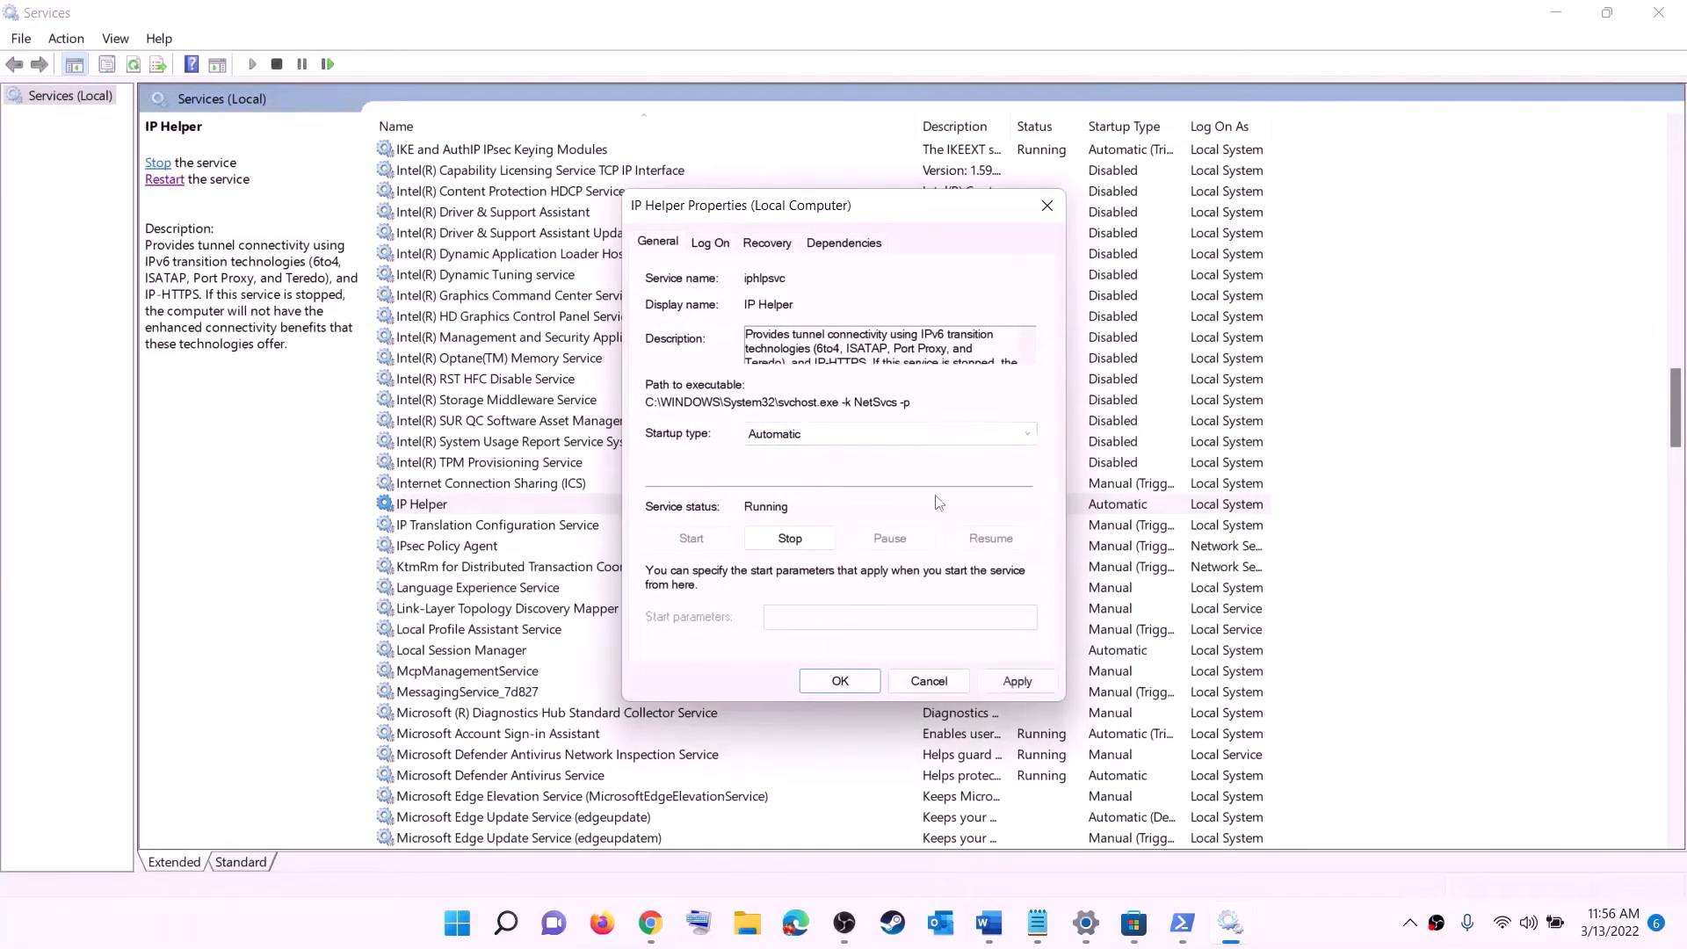
pyautogui.click(1017, 681)
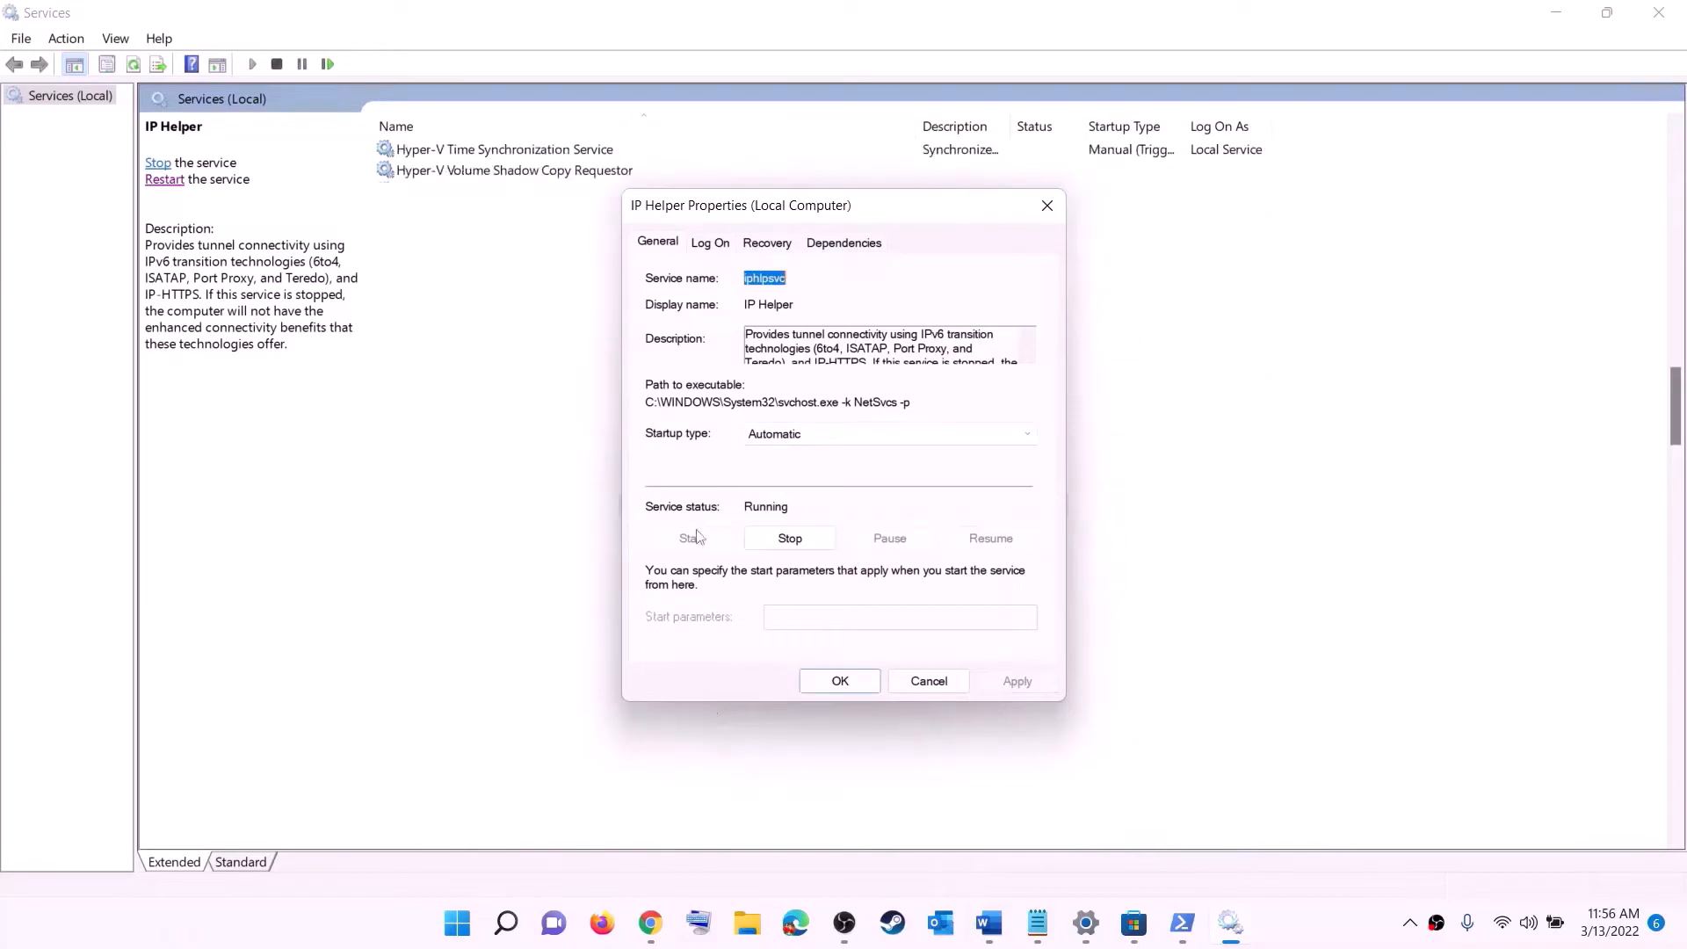
pyautogui.click(840, 681)
# Find the Xbox Accessory Management Service and apply Automatic as its startup type.
pyautogui.click(522, 635)
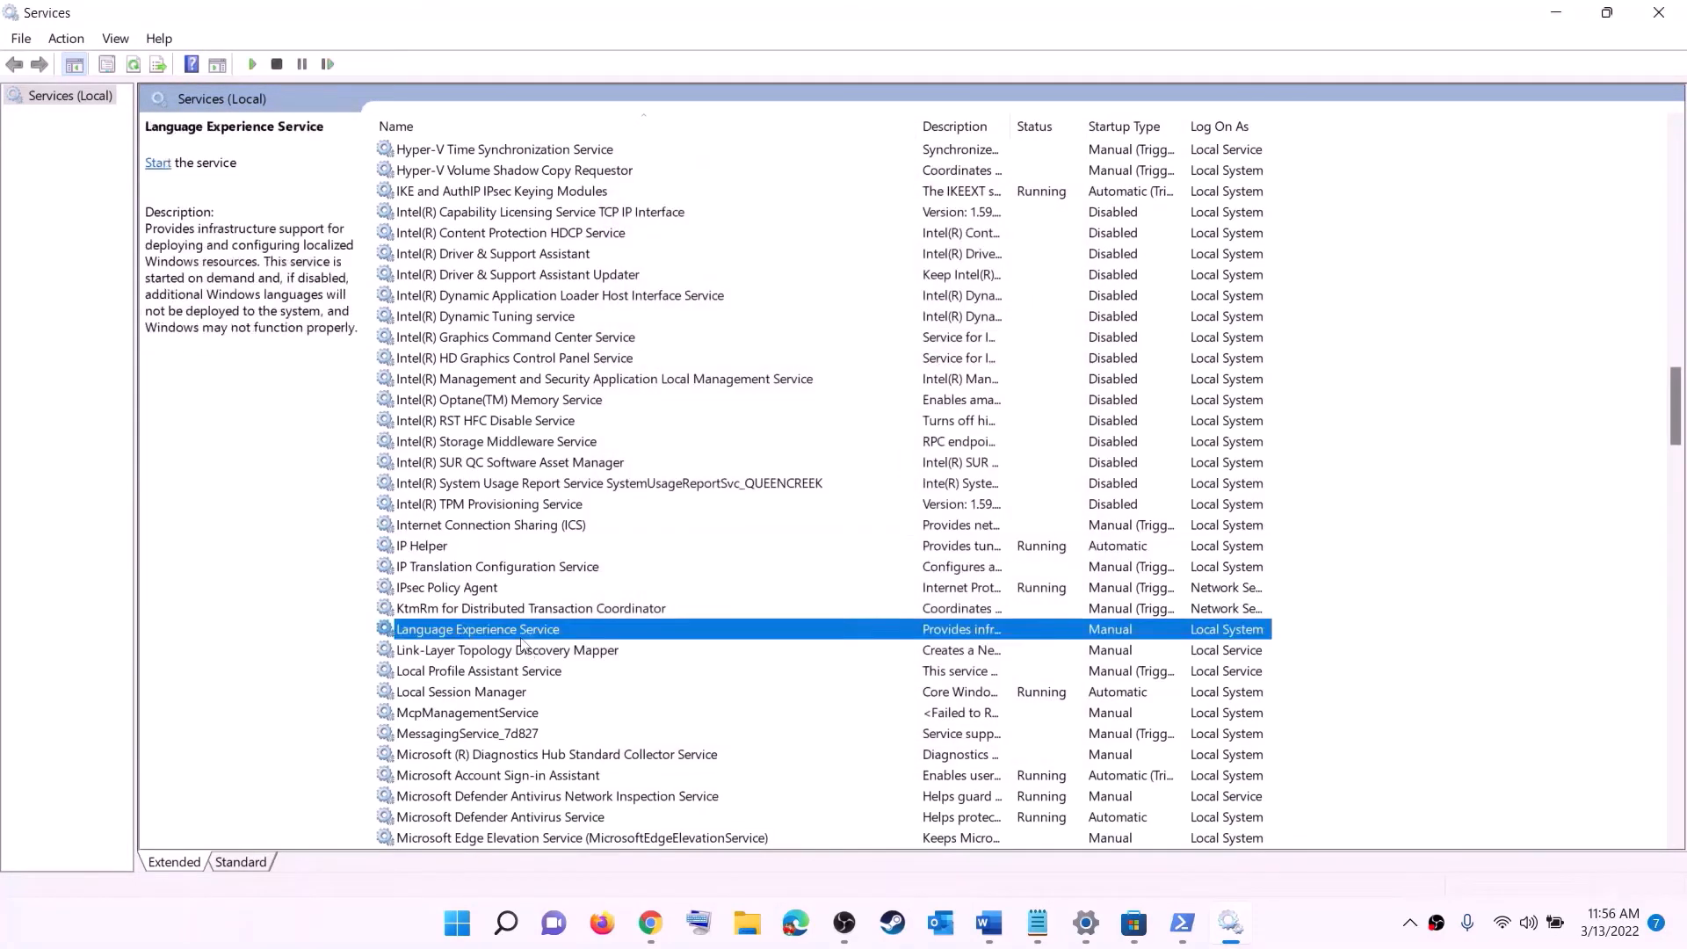
pyautogui.press('x')
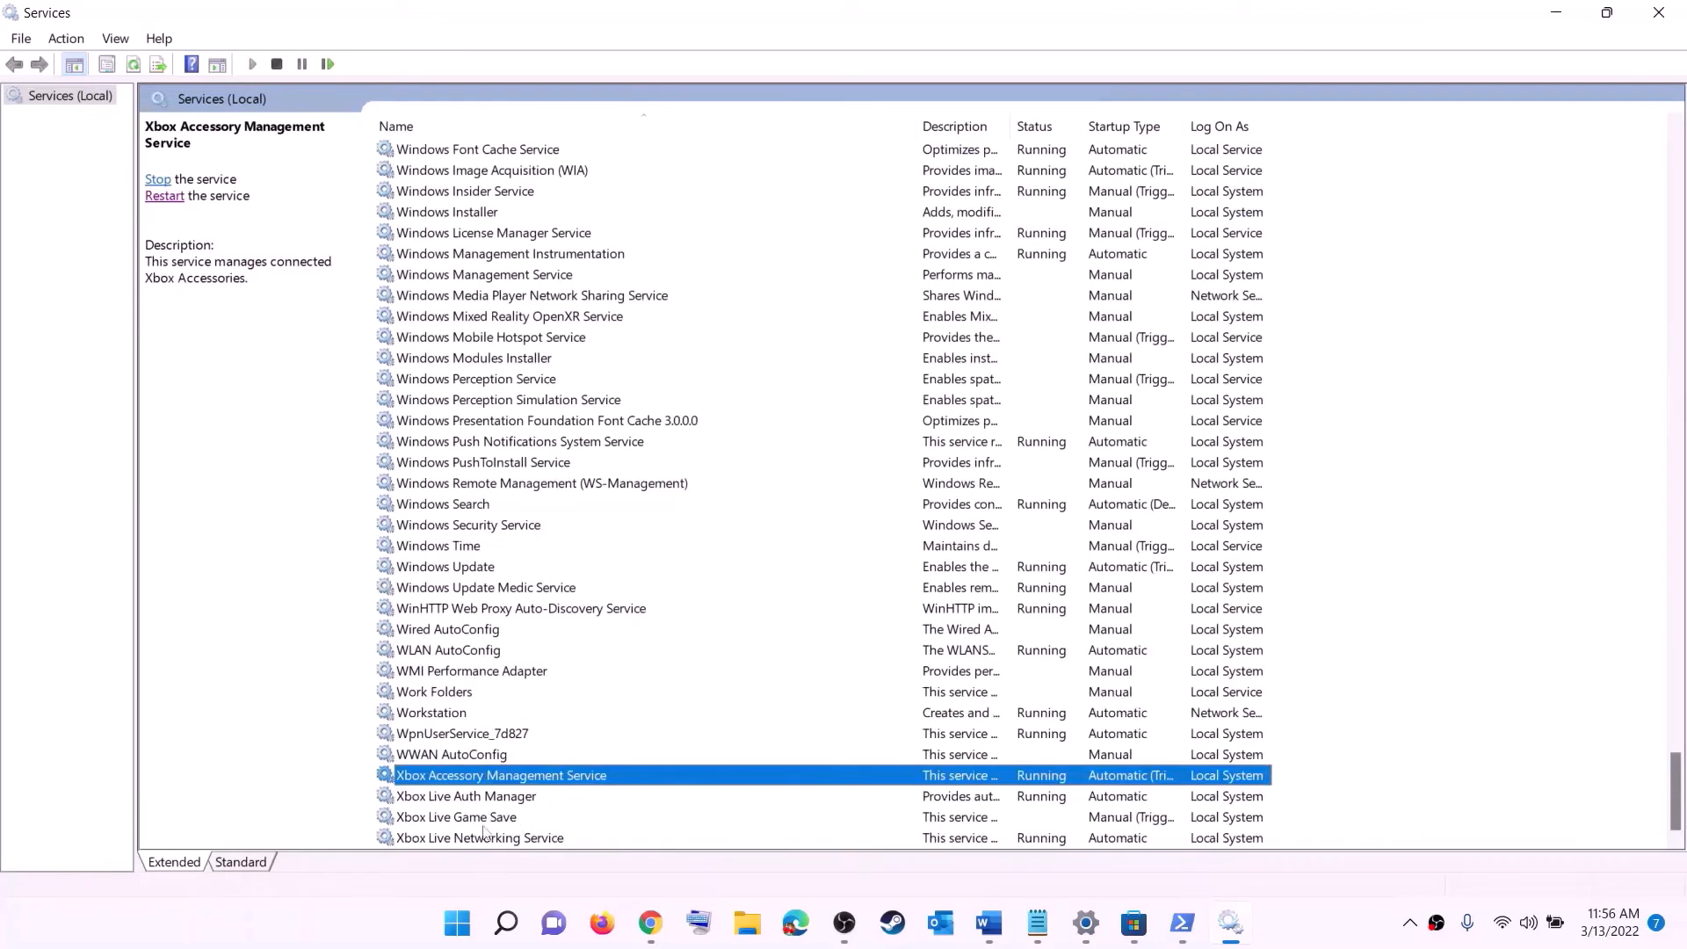
pyautogui.doubleClick(464, 778)
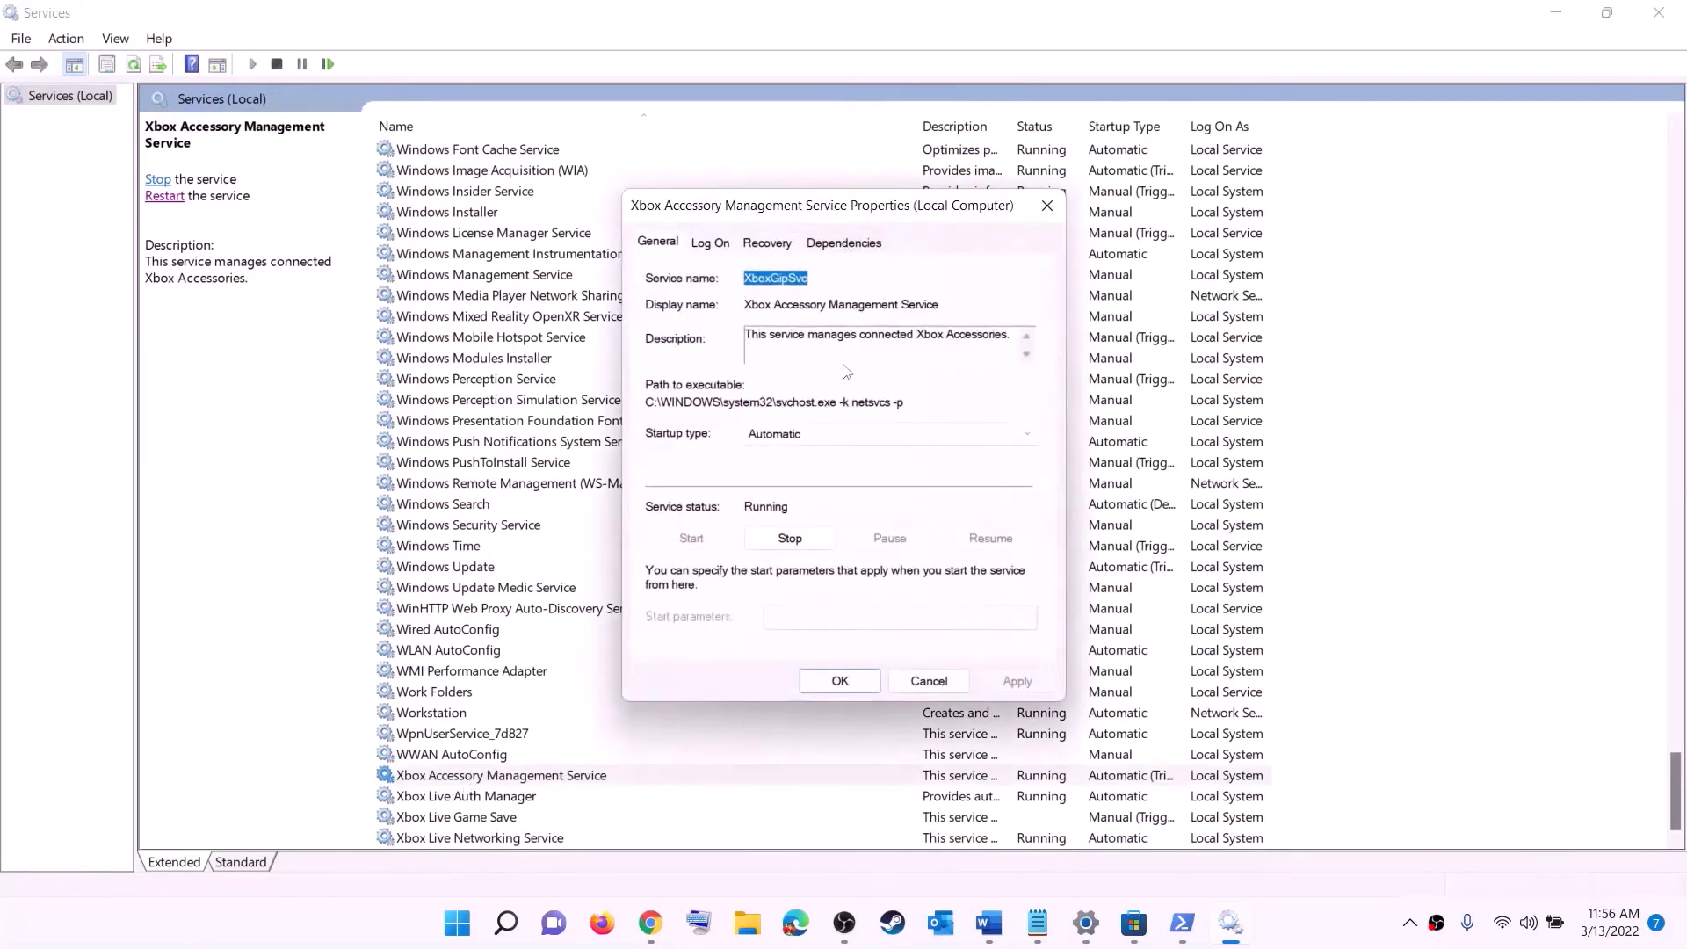
pyautogui.click(802, 434)
pyautogui.click(805, 466)
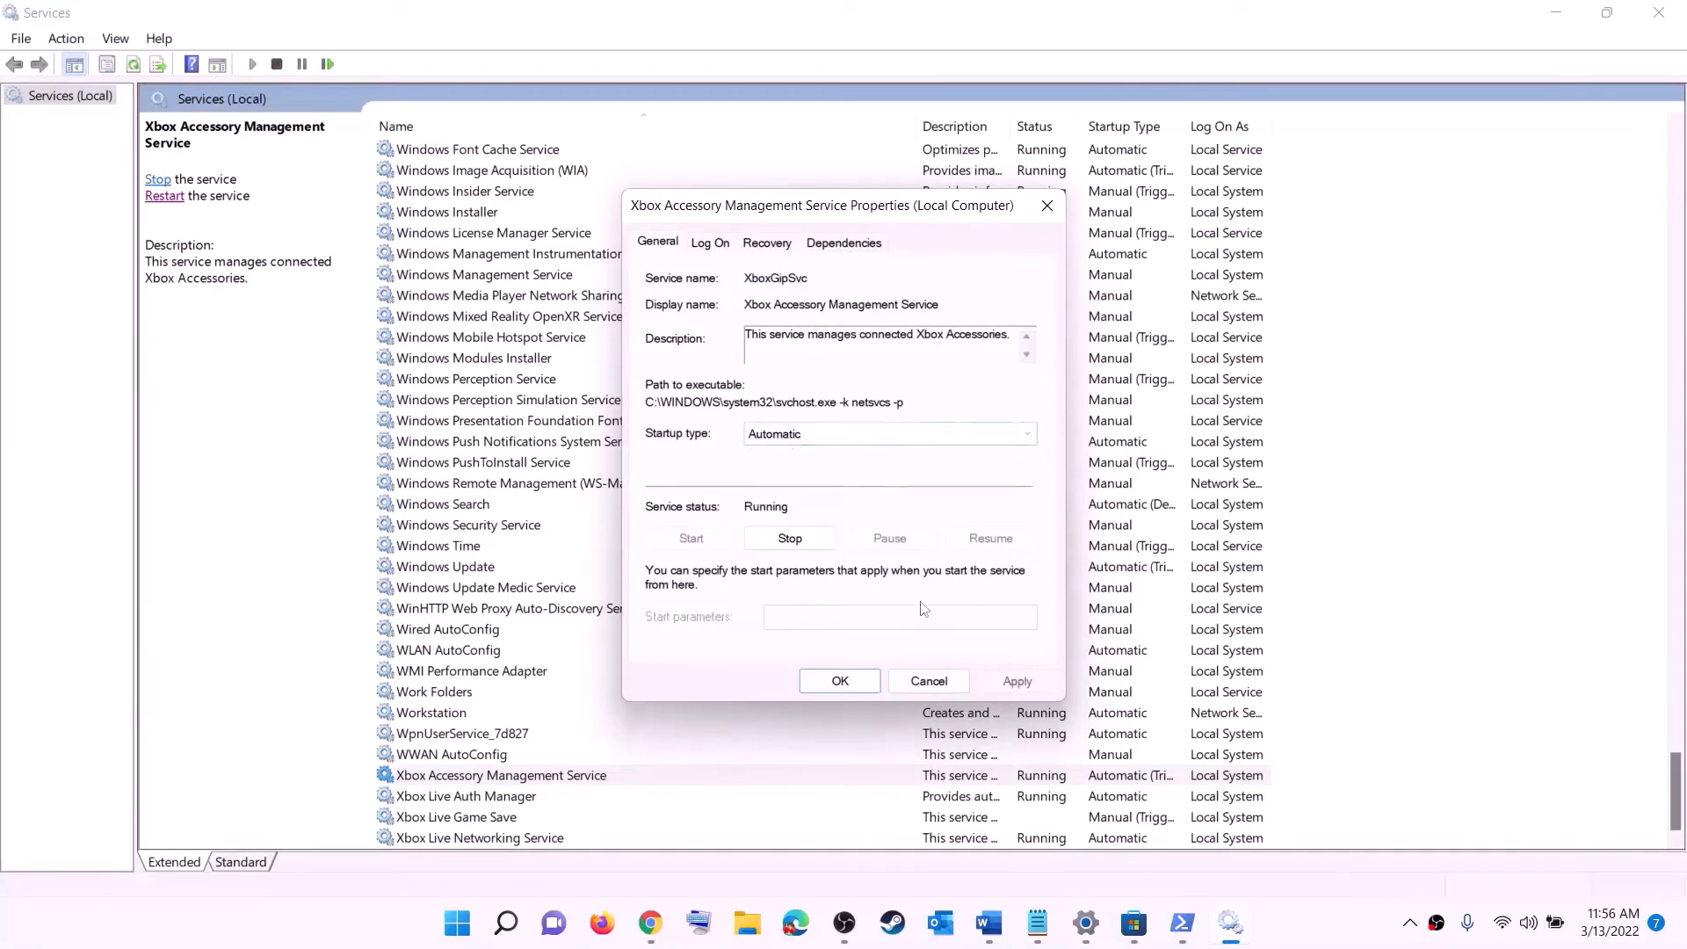
pyautogui.click(1018, 691)
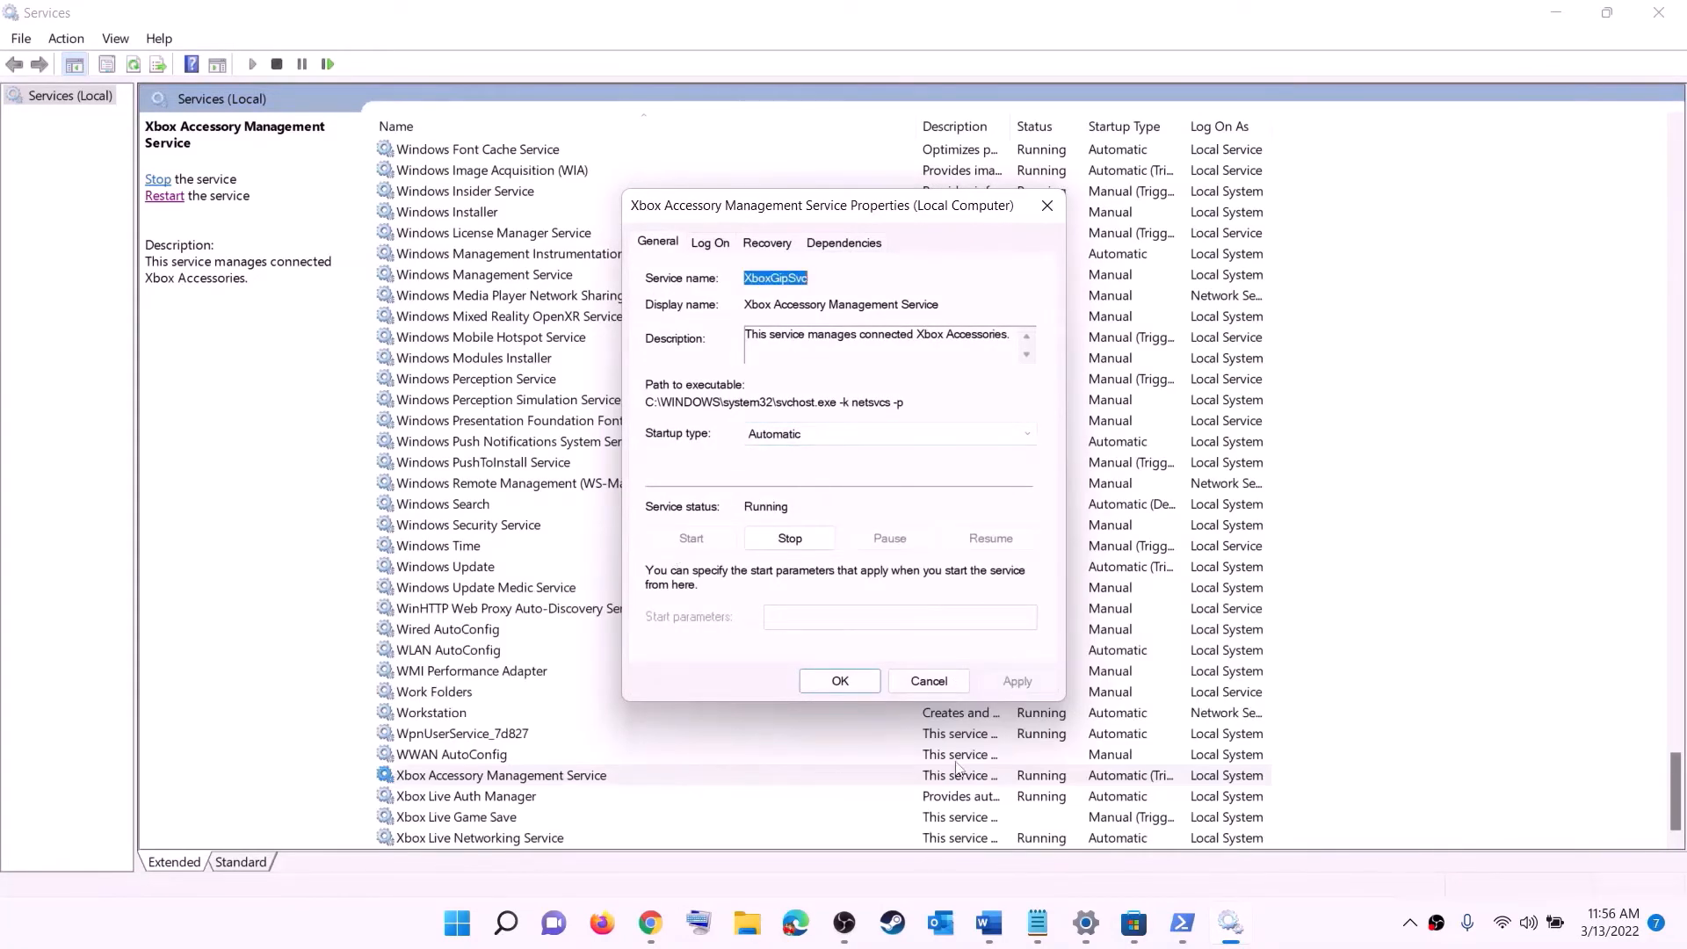
pyautogui.click(844, 684)
# Open the Xbox Live Auth Manager properties and apply Automatic as the startup type.
pyautogui.press('Down')
pyautogui.press('Return')
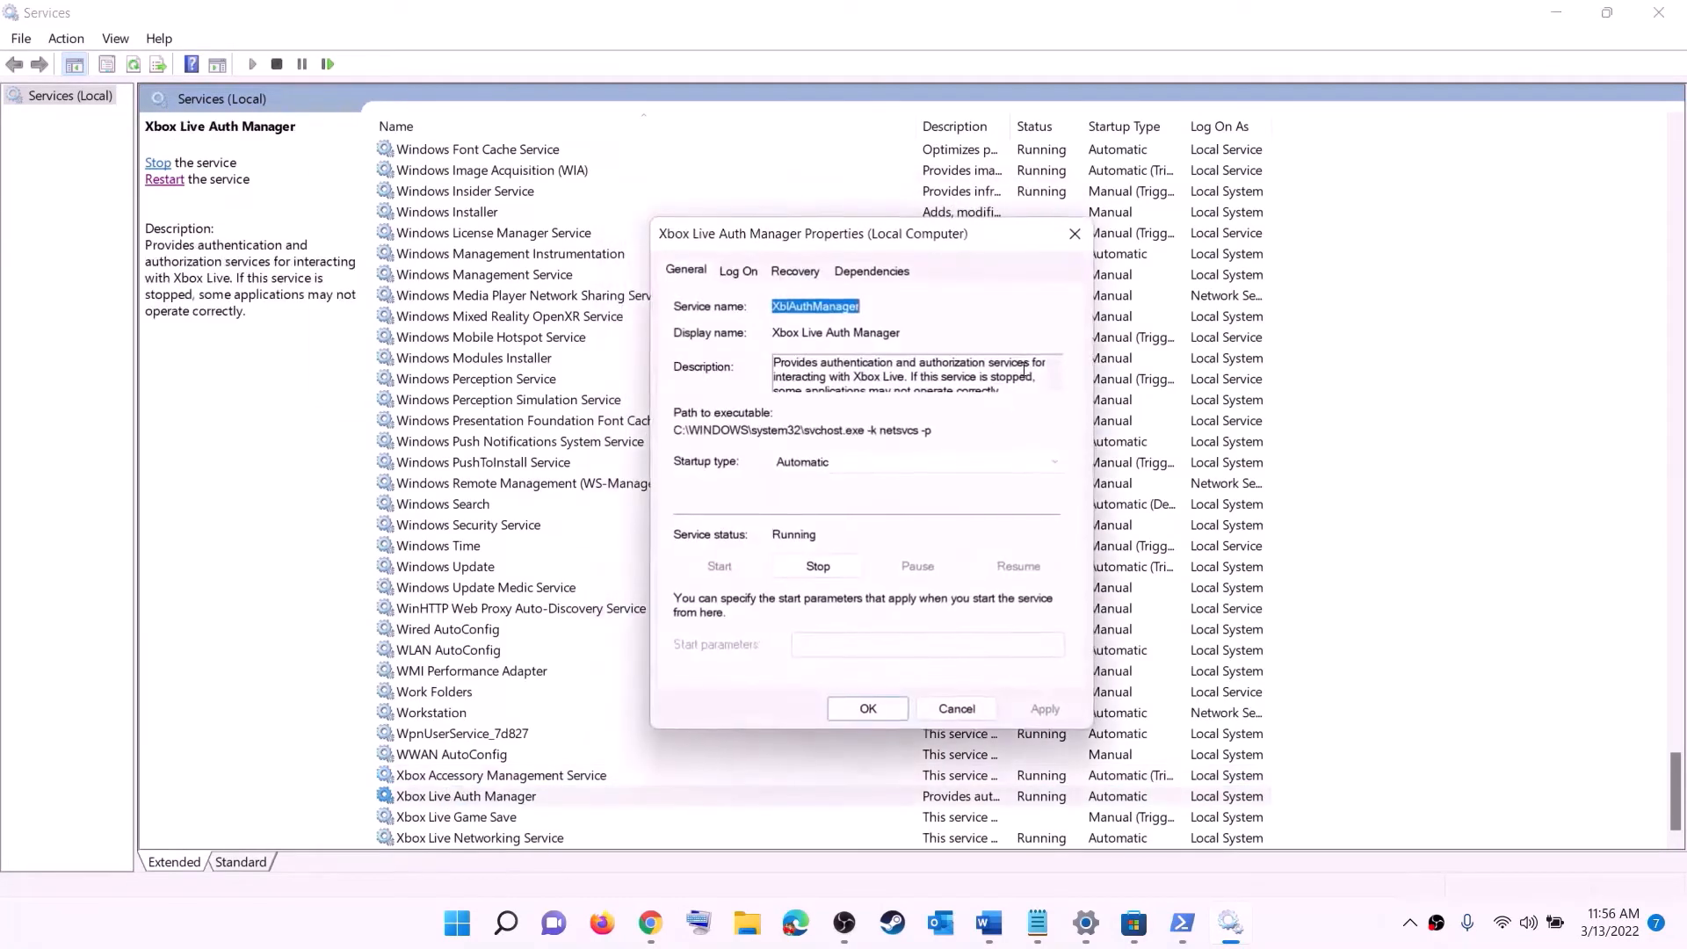
pyautogui.click(849, 462)
pyautogui.click(804, 495)
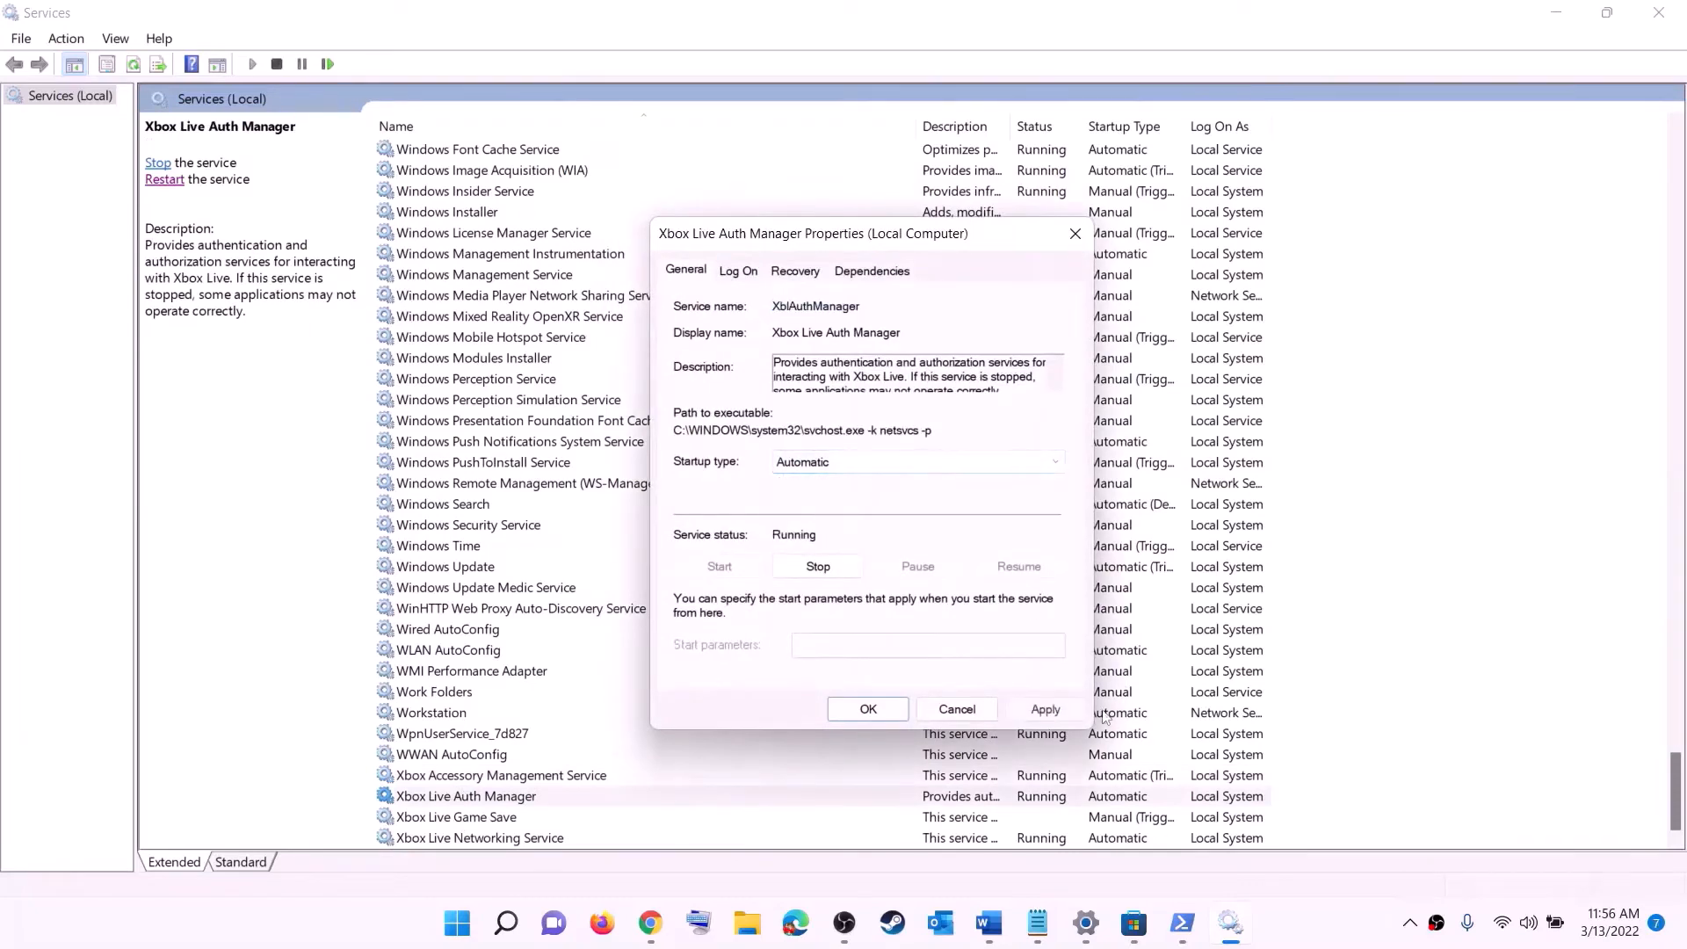
pyautogui.click(1040, 708)
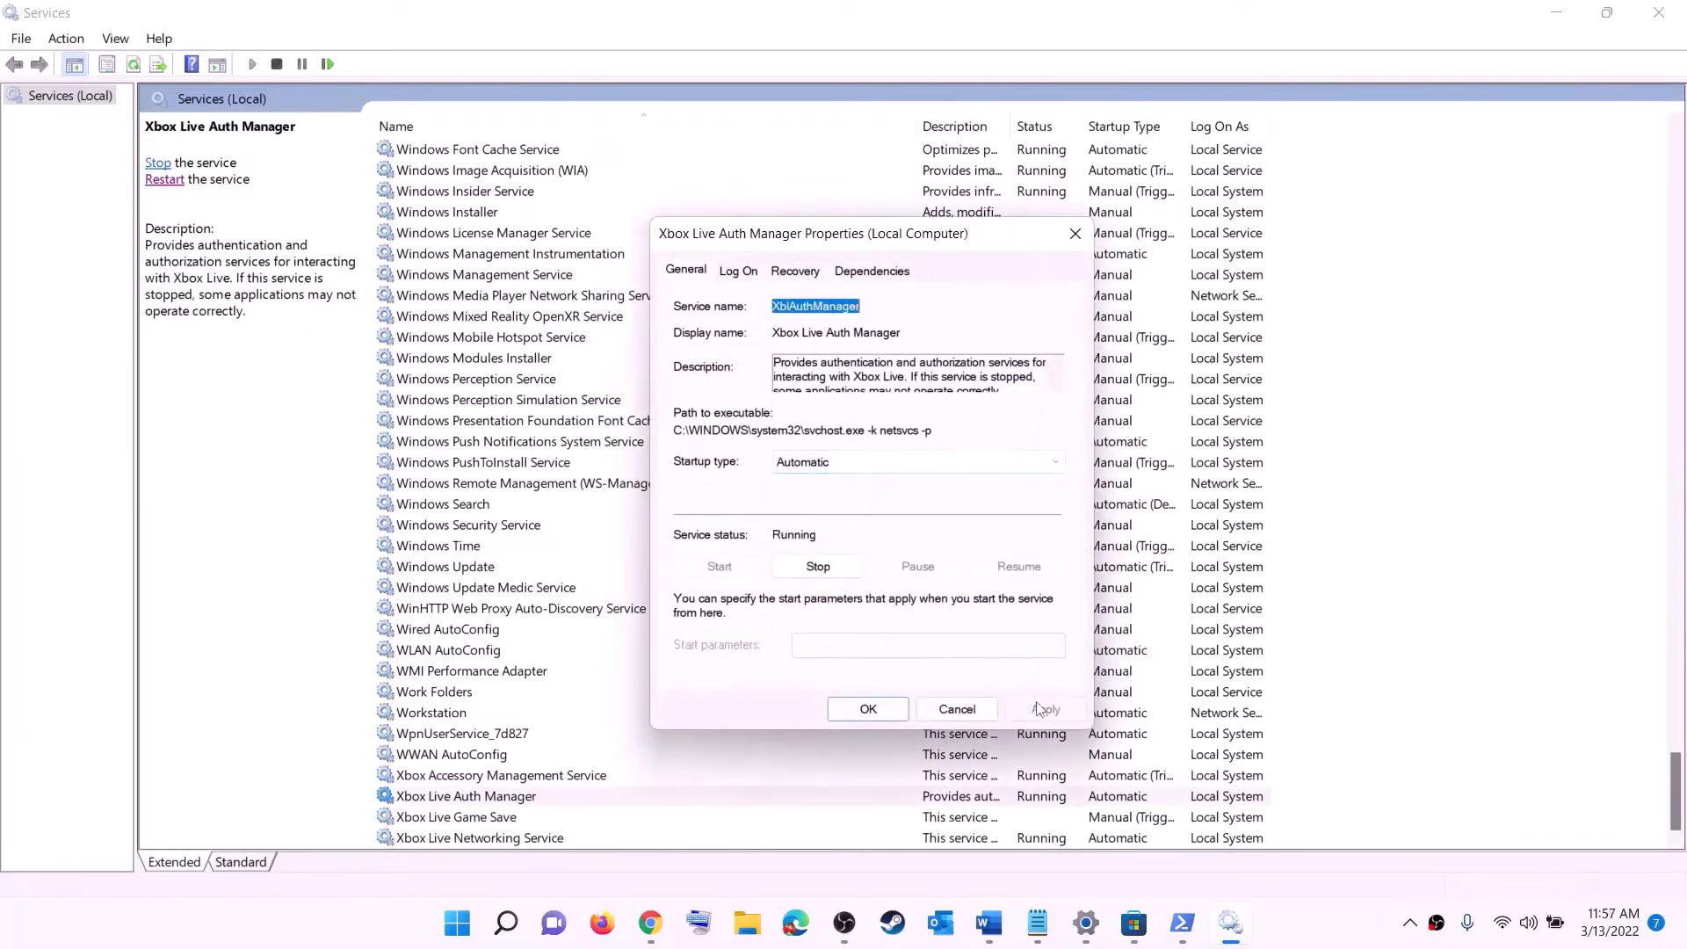
pyautogui.click(868, 709)
# Set the Xbox Live Game Save service's startup type to Automatic and start the service.
pyautogui.press('Down')
pyautogui.press('Return')
pyautogui.click(848, 443)
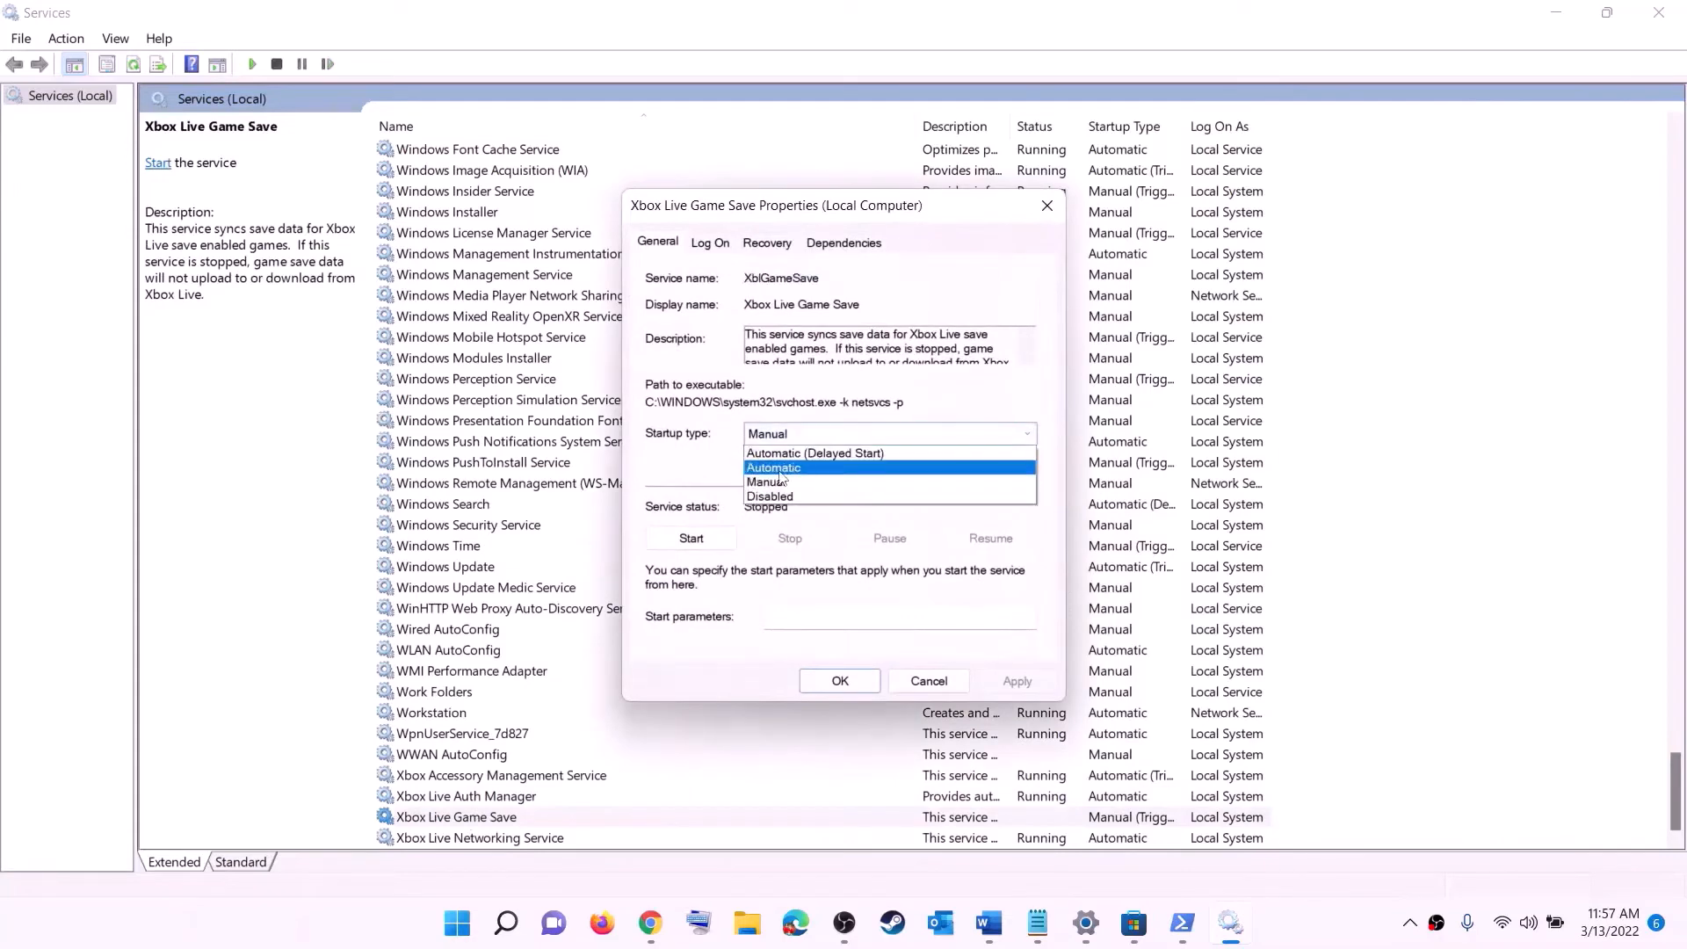
pyautogui.click(782, 467)
pyautogui.click(1017, 681)
pyautogui.click(699, 536)
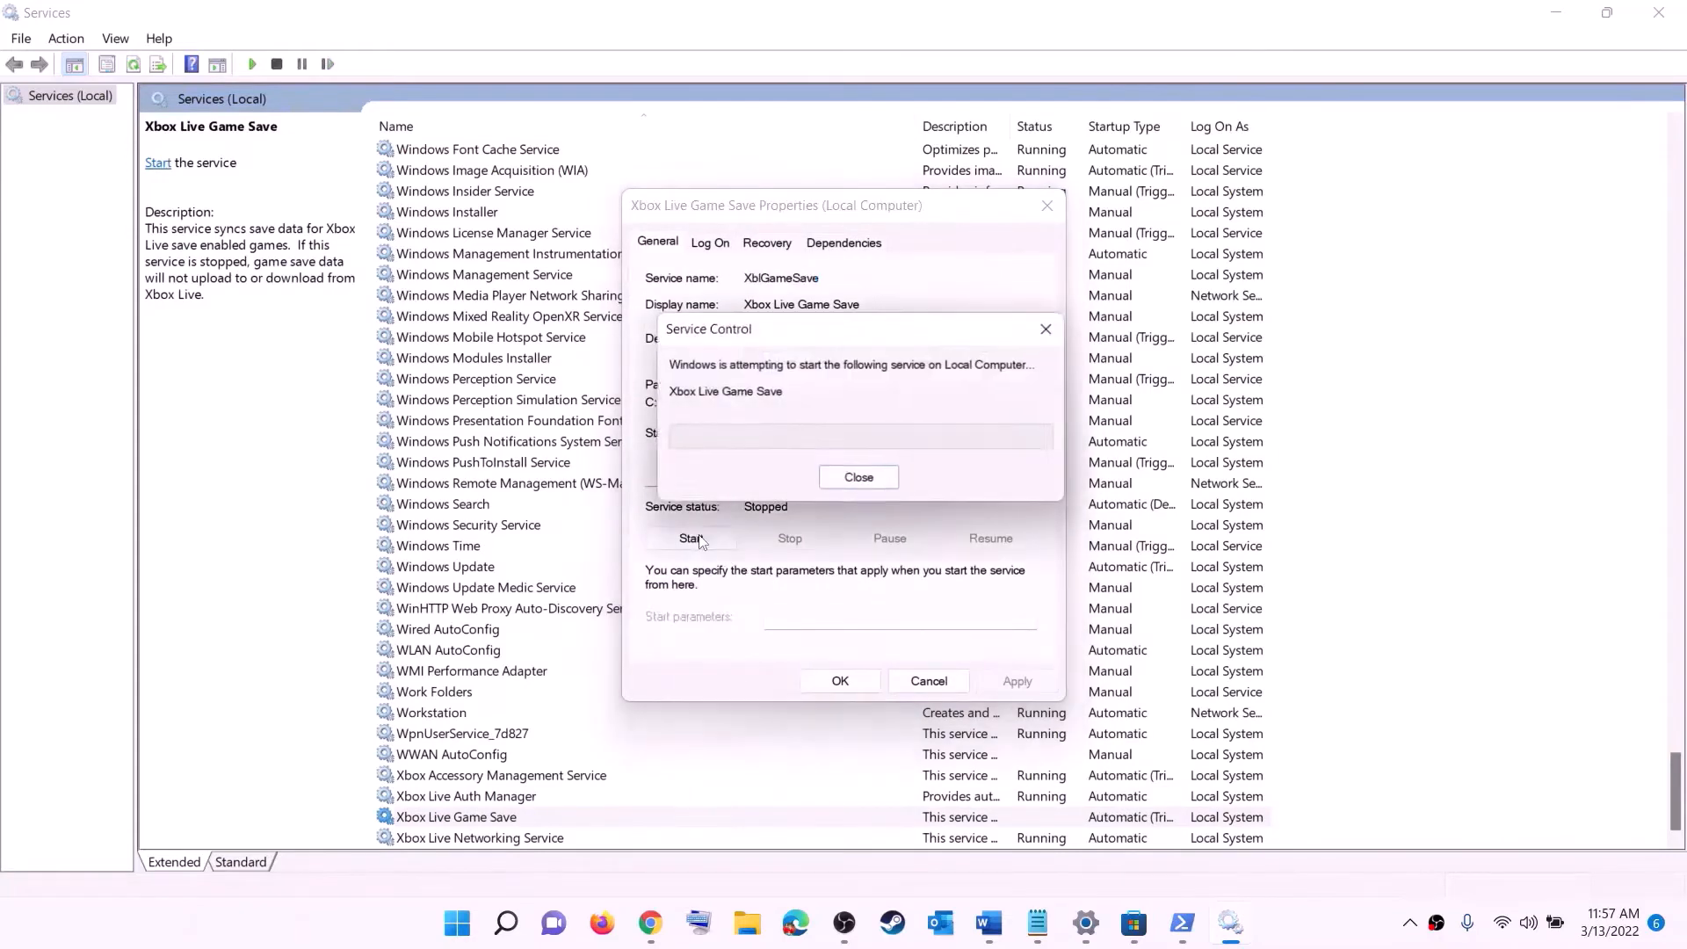
pyautogui.click(845, 682)
# Open the Xbox Live Networking Service properties and apply Automatic as the startup type.
pyautogui.doubleClick(491, 838)
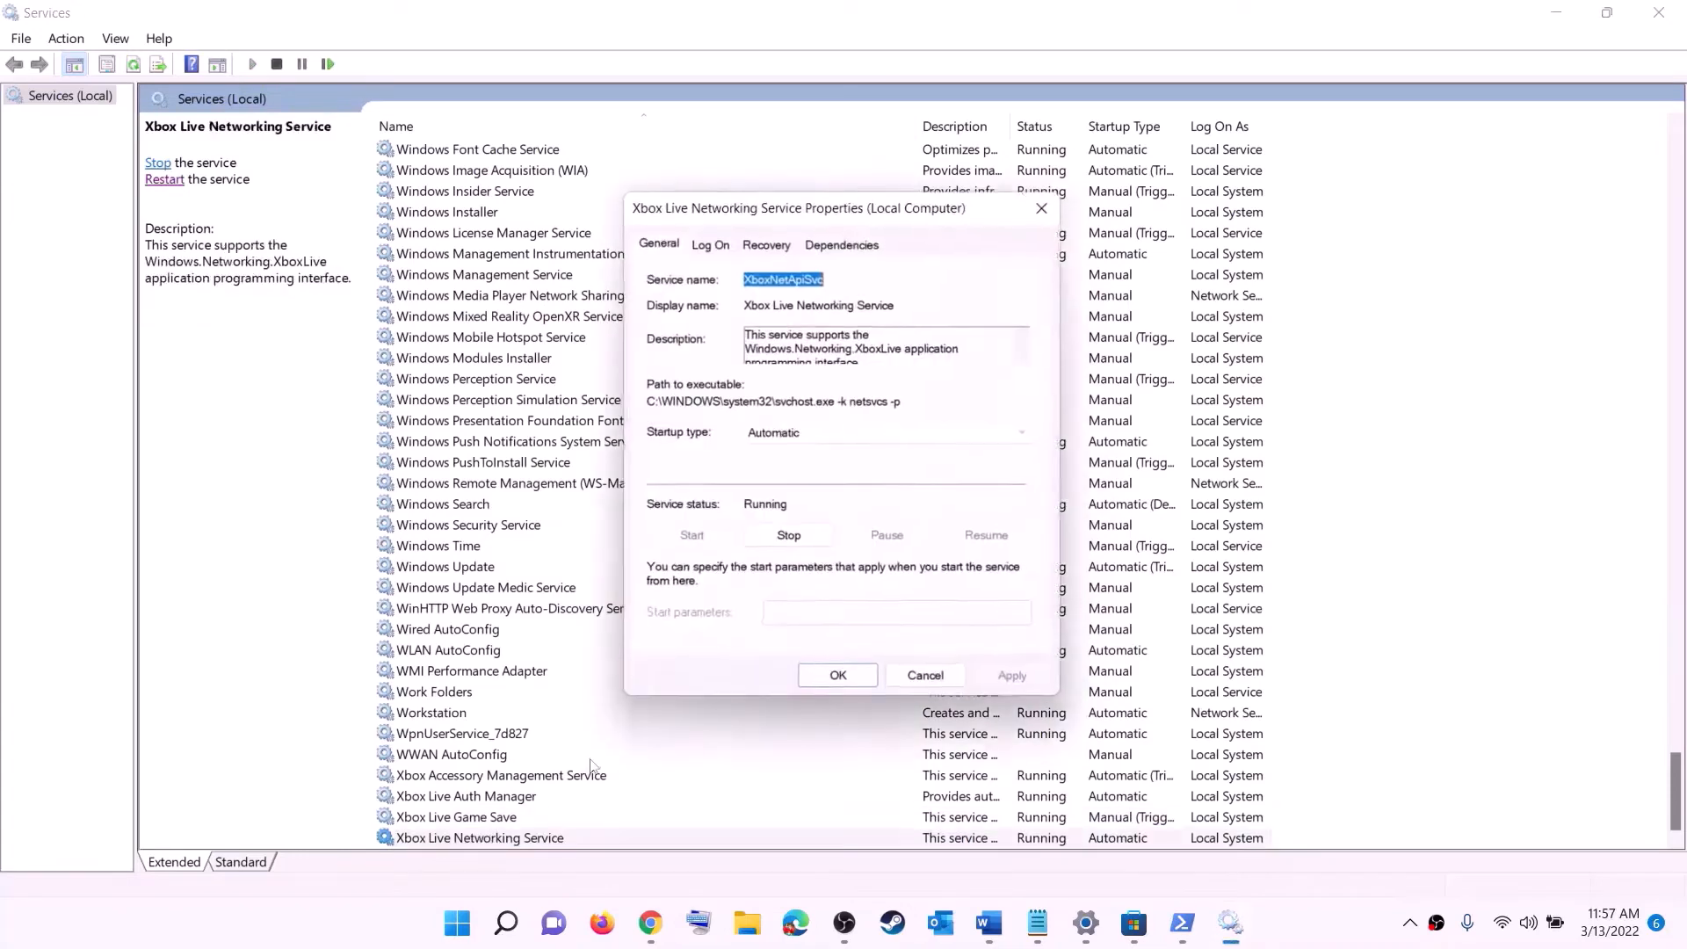
pyautogui.click(838, 442)
pyautogui.click(801, 470)
pyautogui.click(1016, 682)
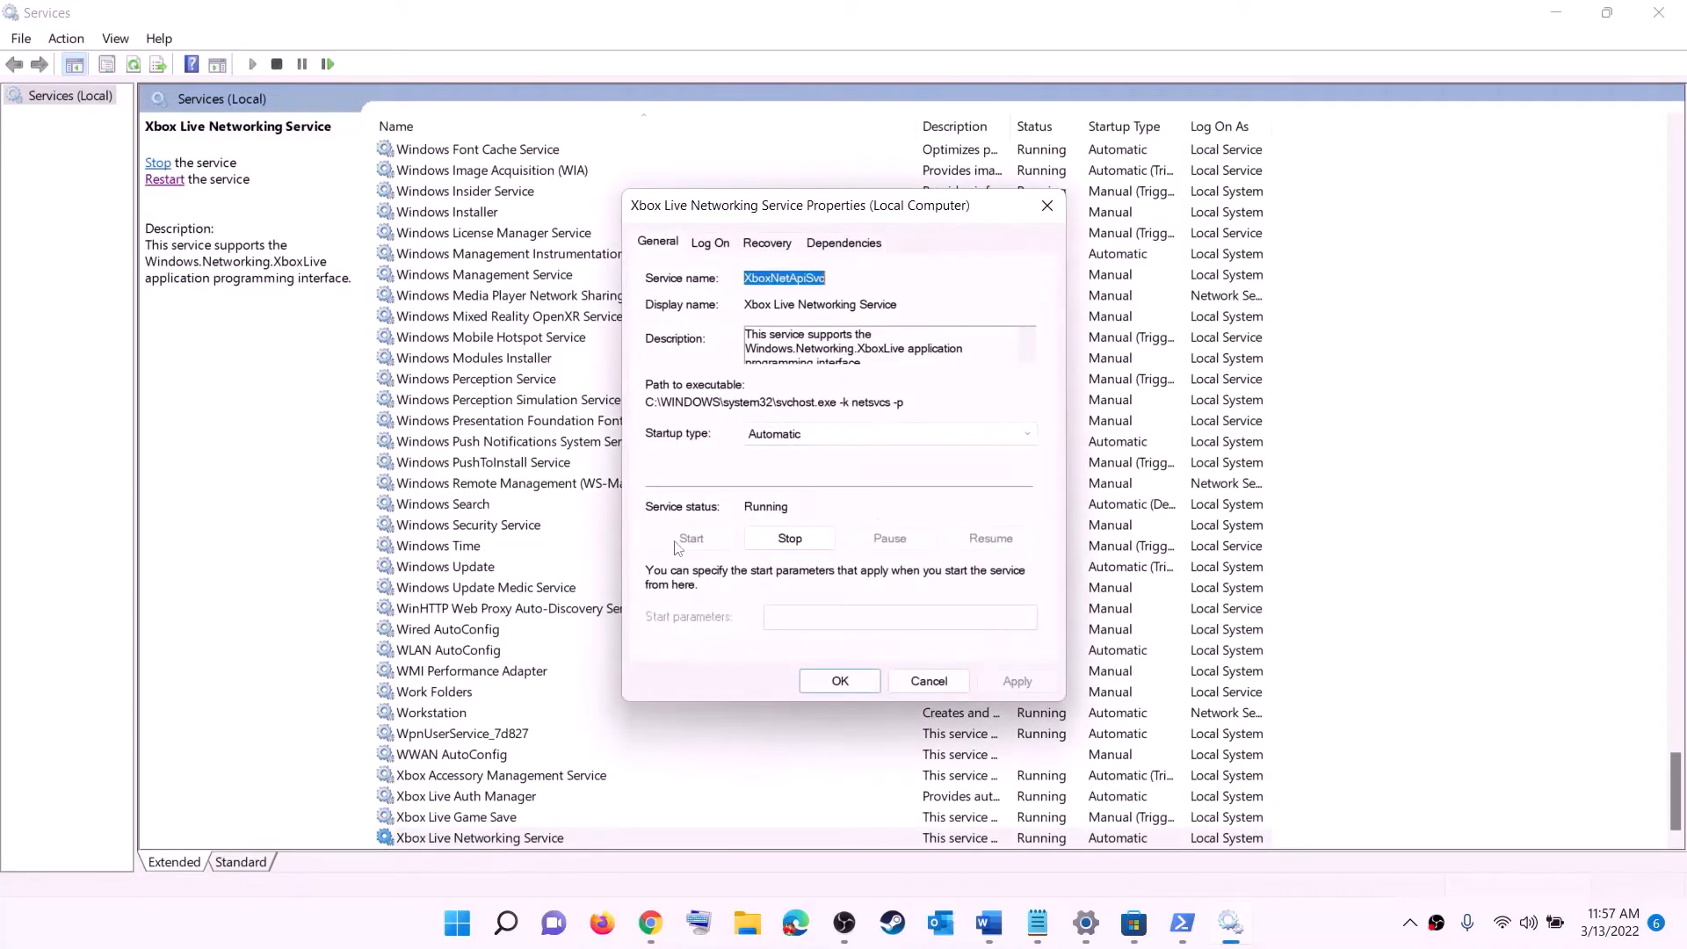
pyautogui.click(839, 681)
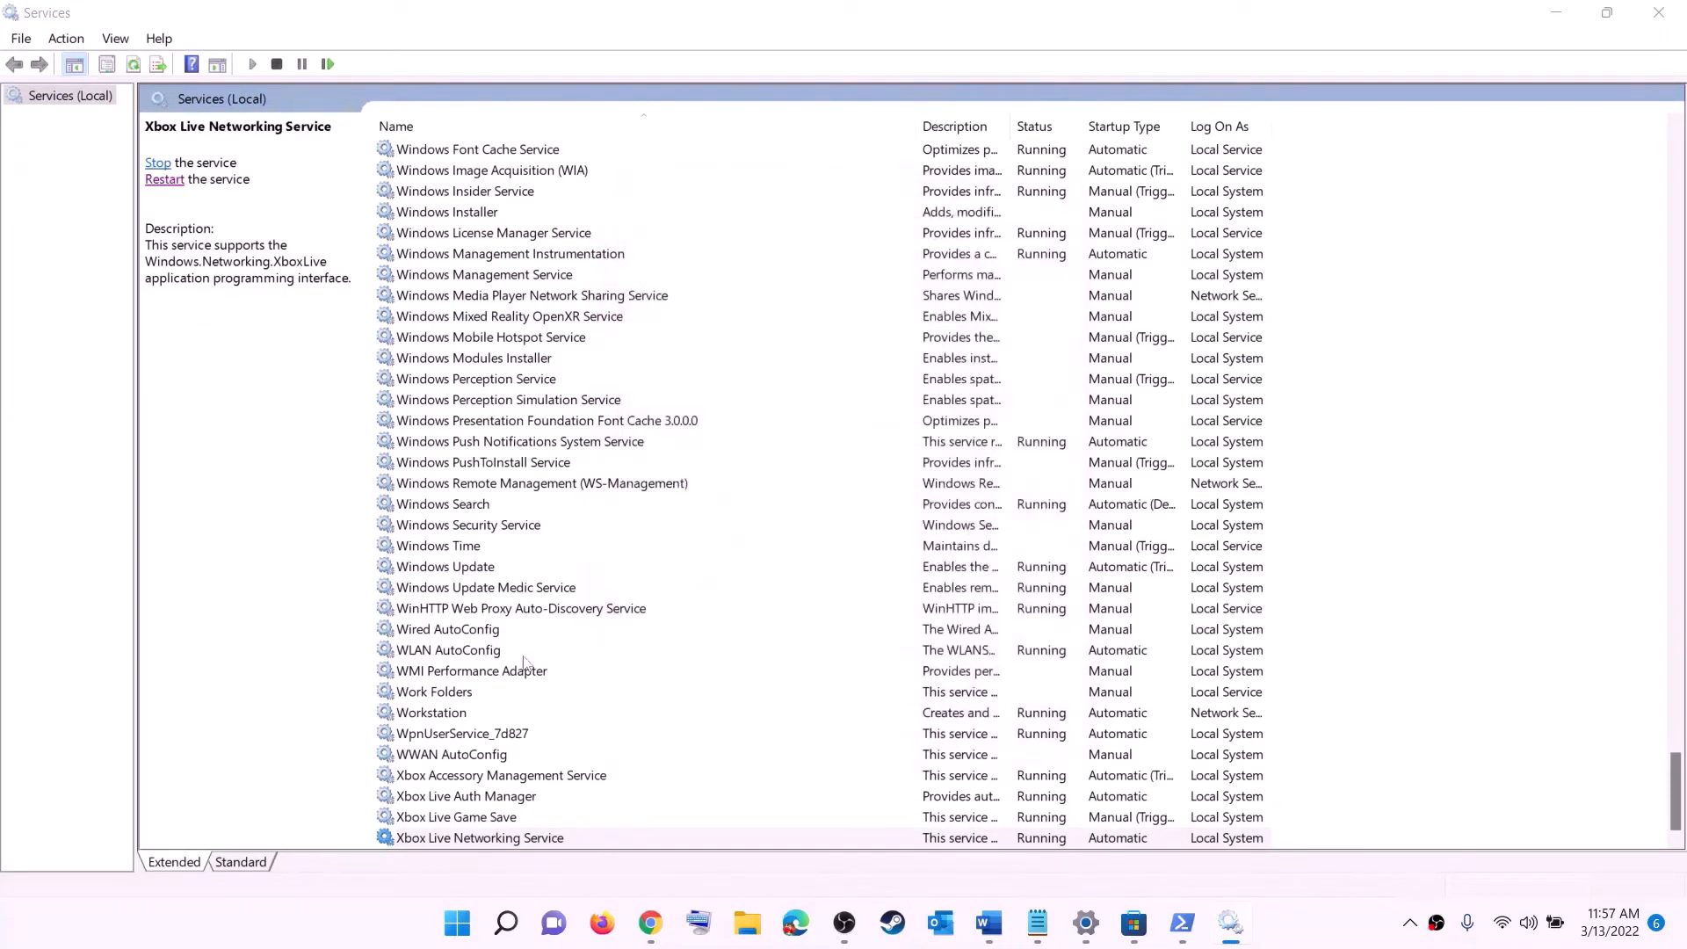
# Set the Windows Update service's startup type to Automatic (Delayed Start) and apply the change.
pyautogui.click(479, 568)
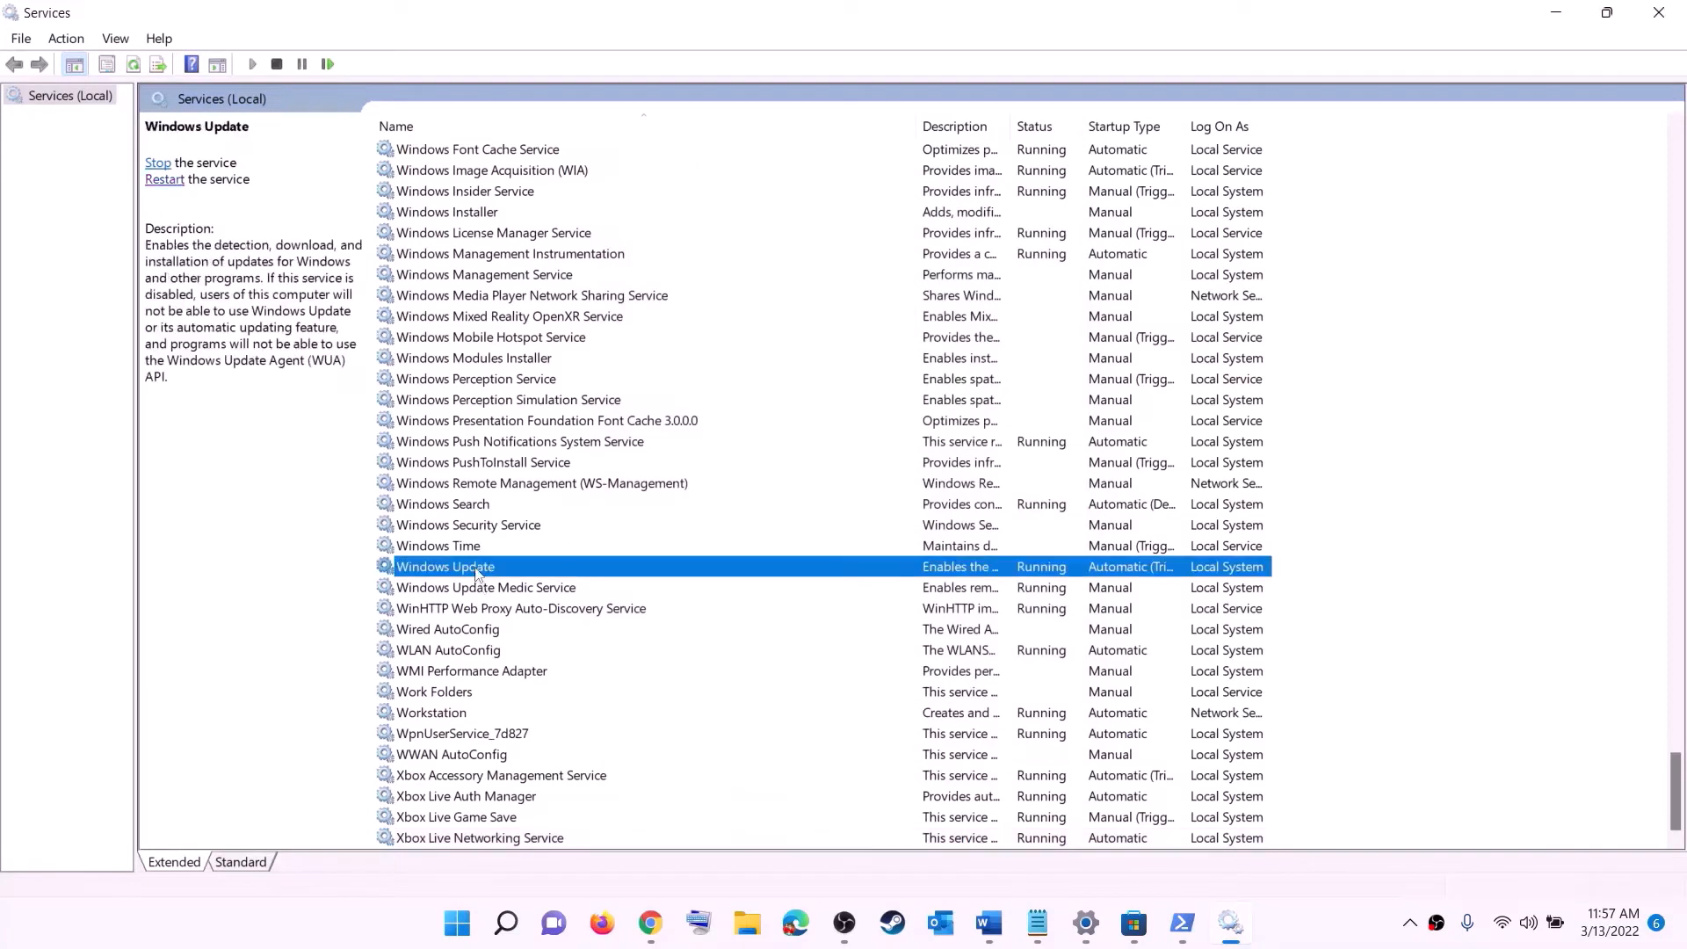
pyautogui.doubleClick(785, 577)
pyautogui.click(889, 433)
pyautogui.click(804, 458)
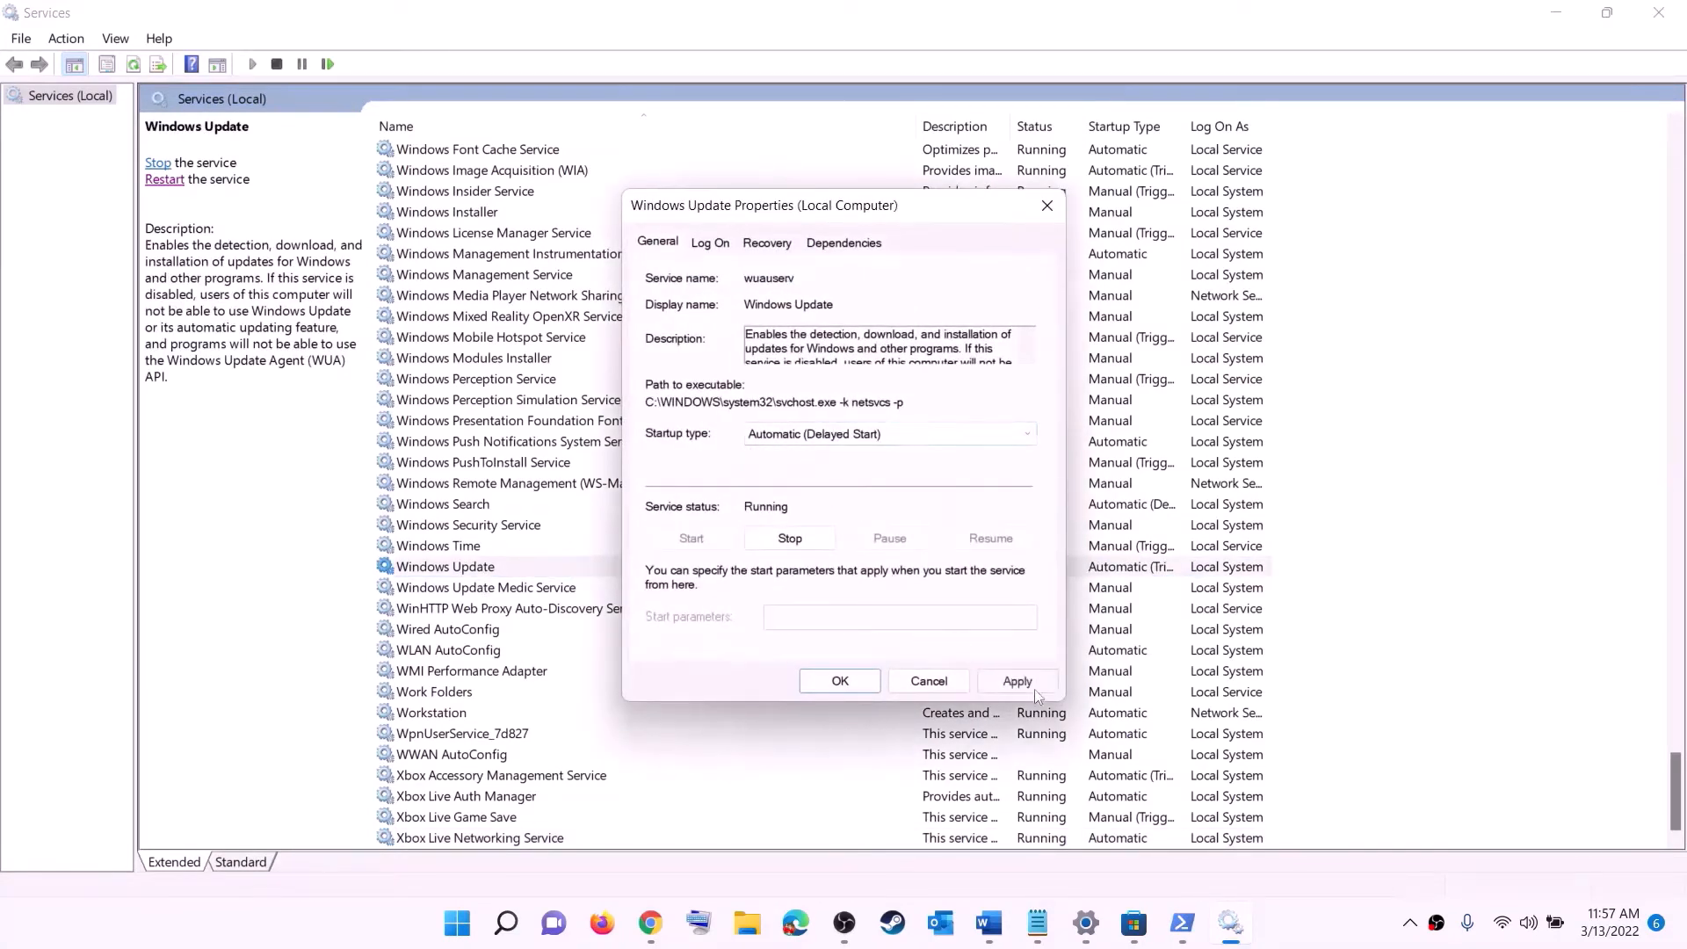
pyautogui.click(1024, 683)
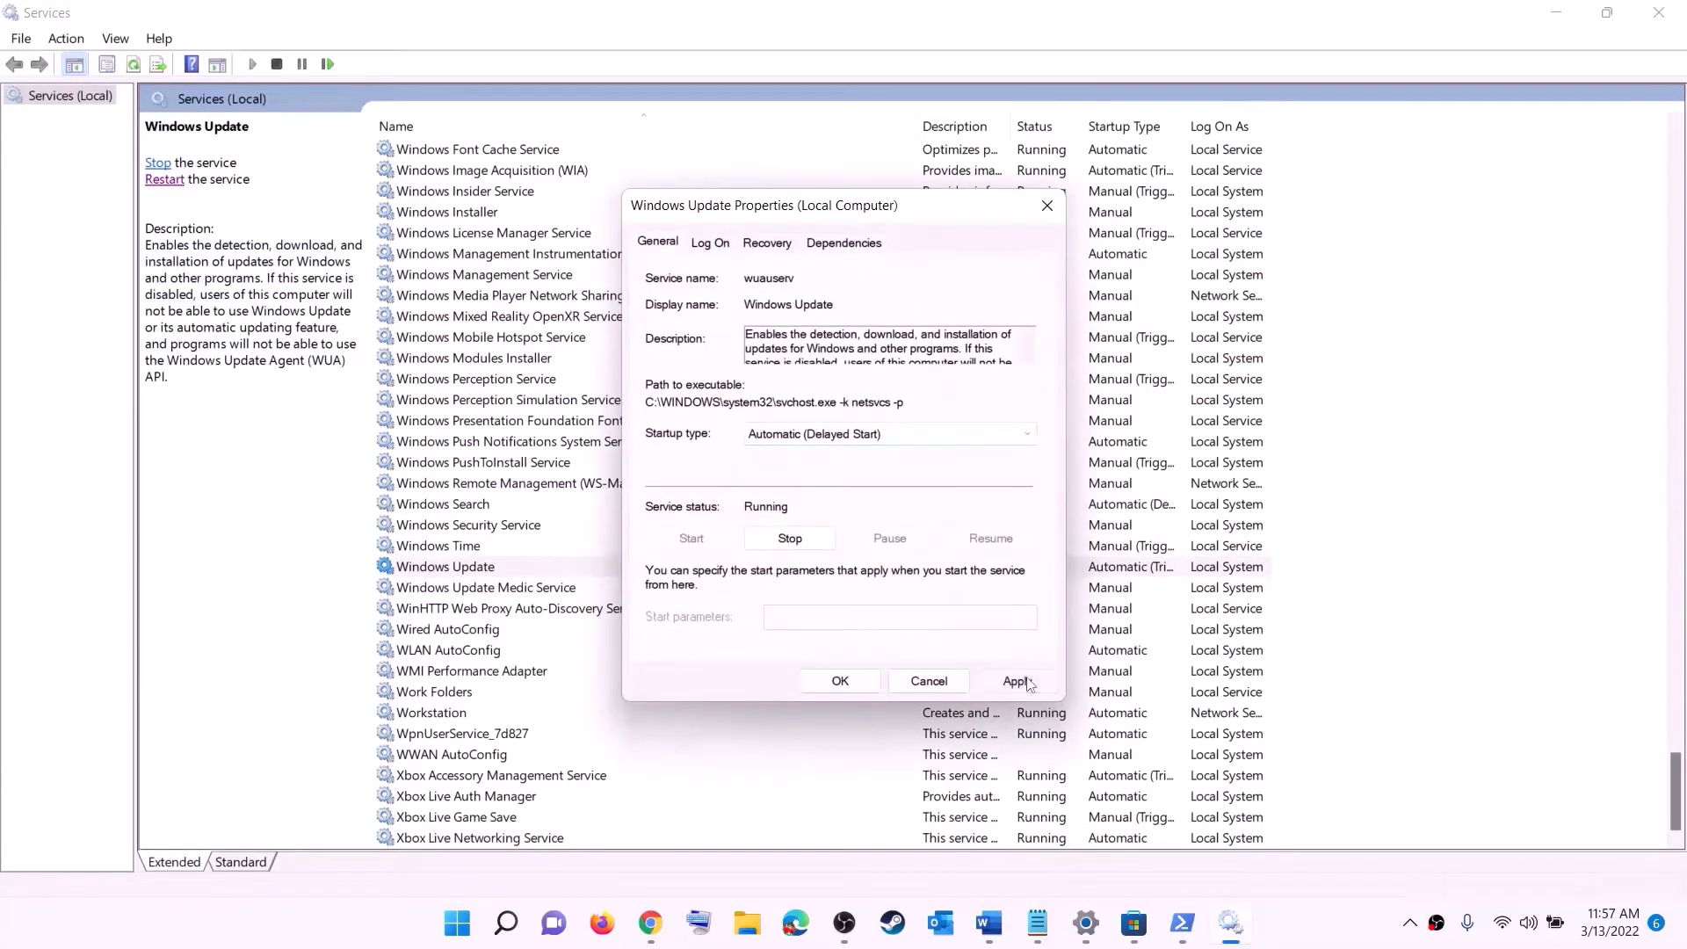
pyautogui.click(839, 681)
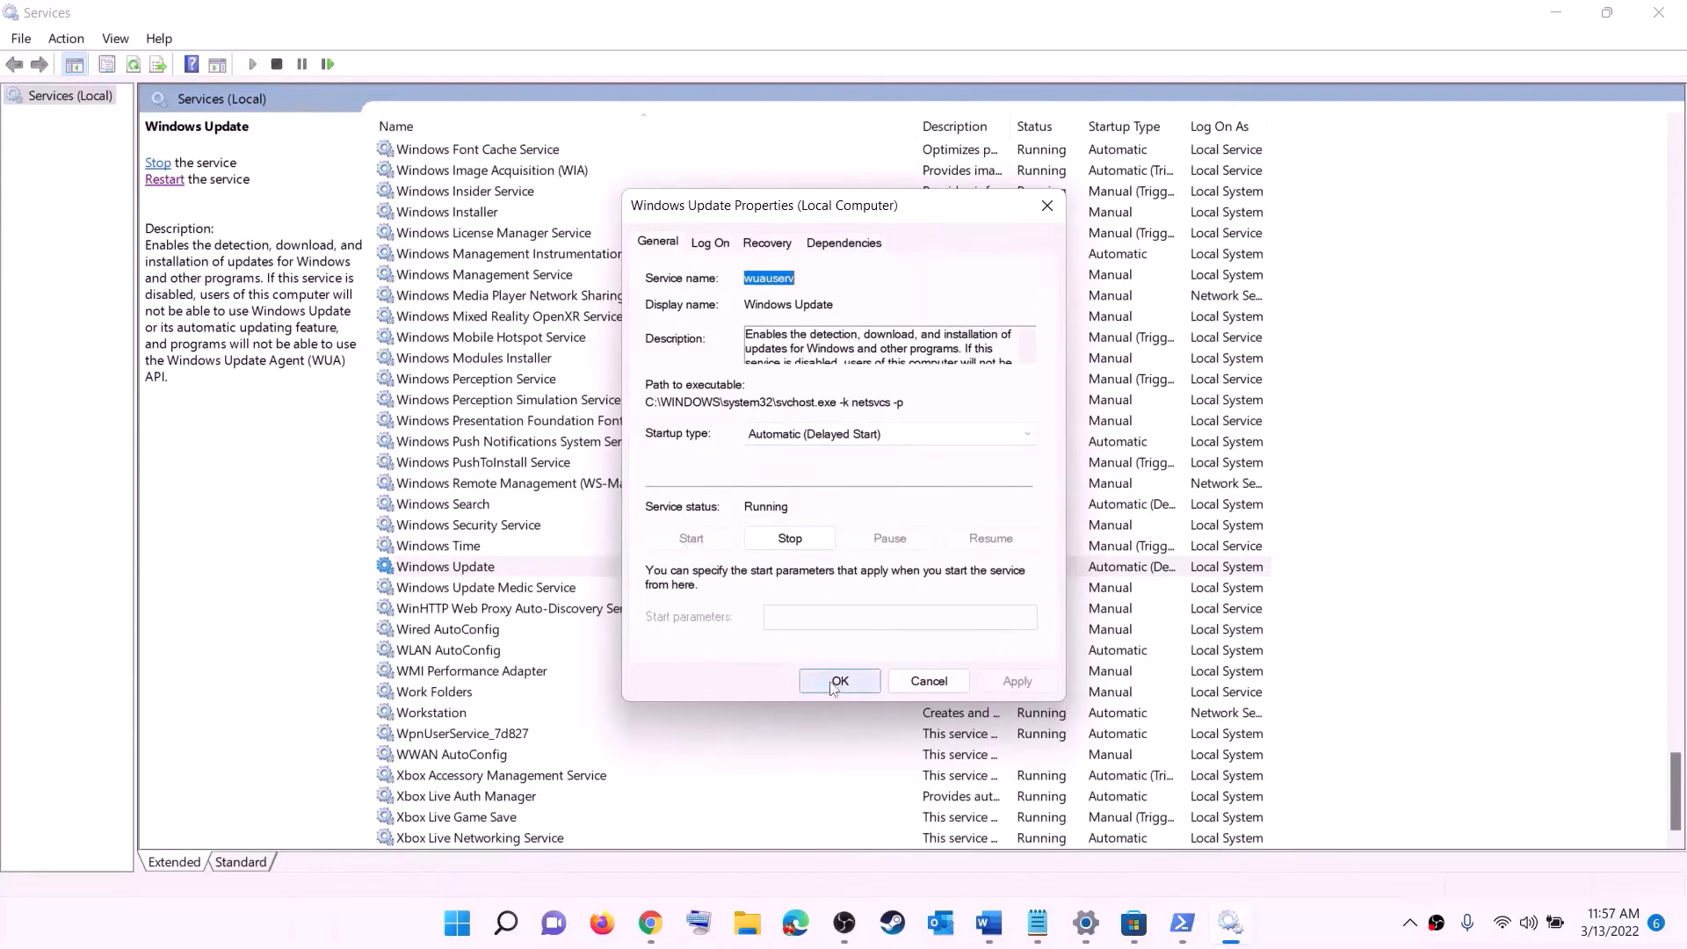
# Find the two Gaming Services entries and stop the one that logs on as Local System.
pyautogui.click(555, 492)
pyautogui.press('g')
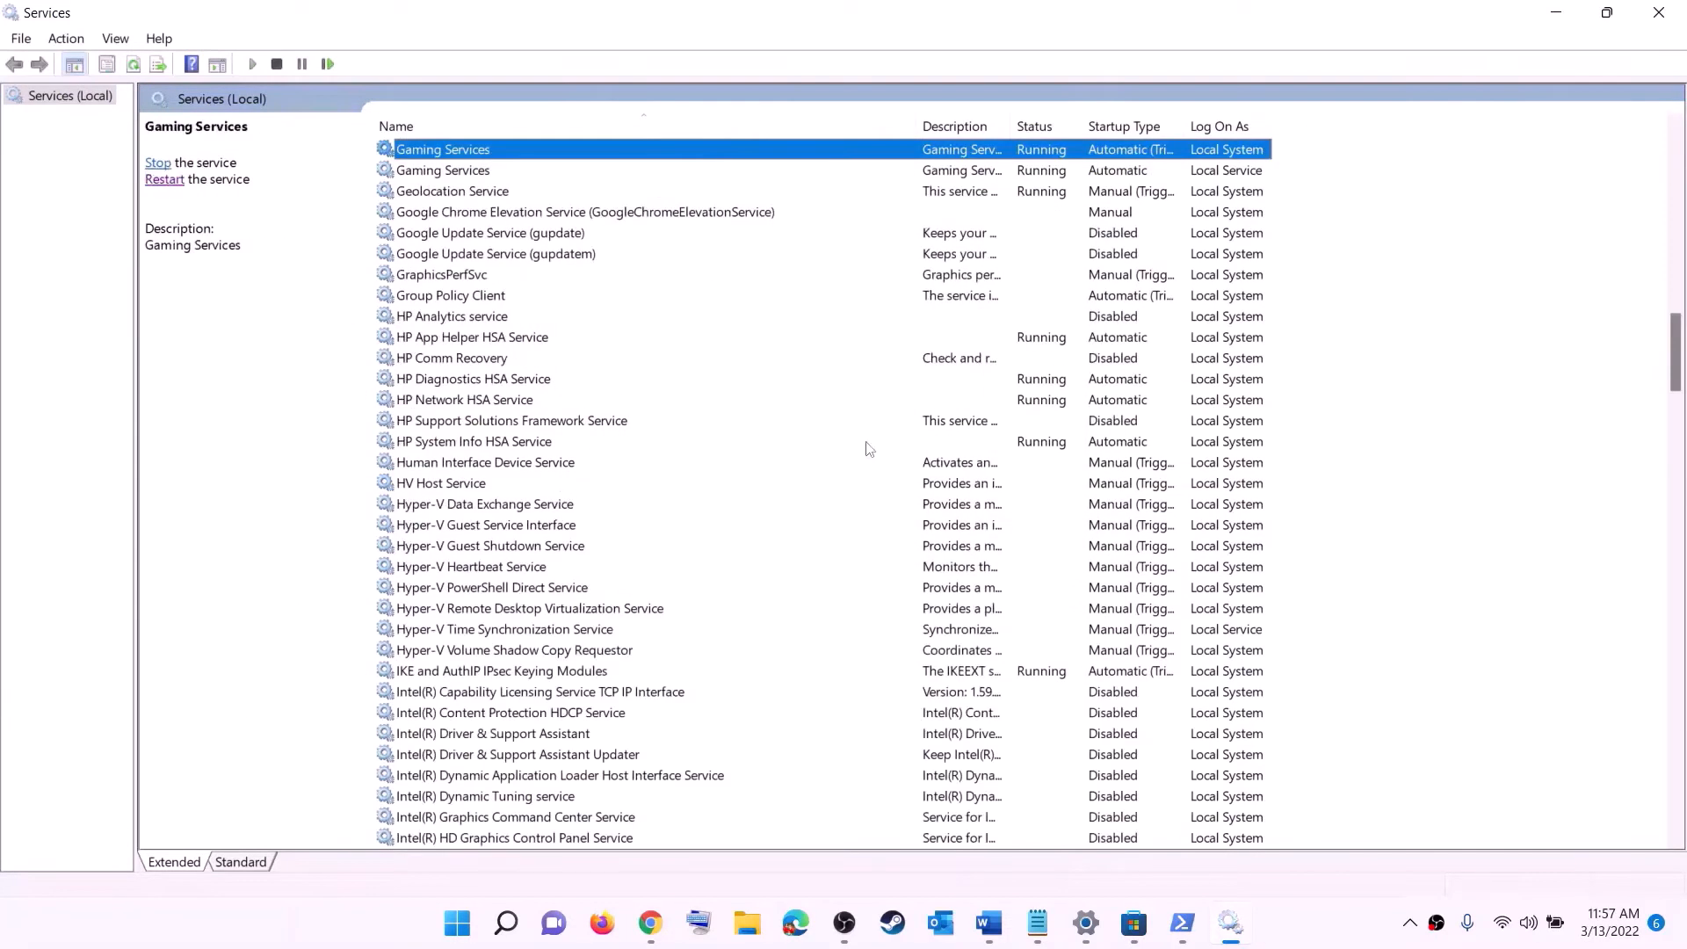
pyautogui.scroll(4, 1148, 466)
pyautogui.click(1053, 424)
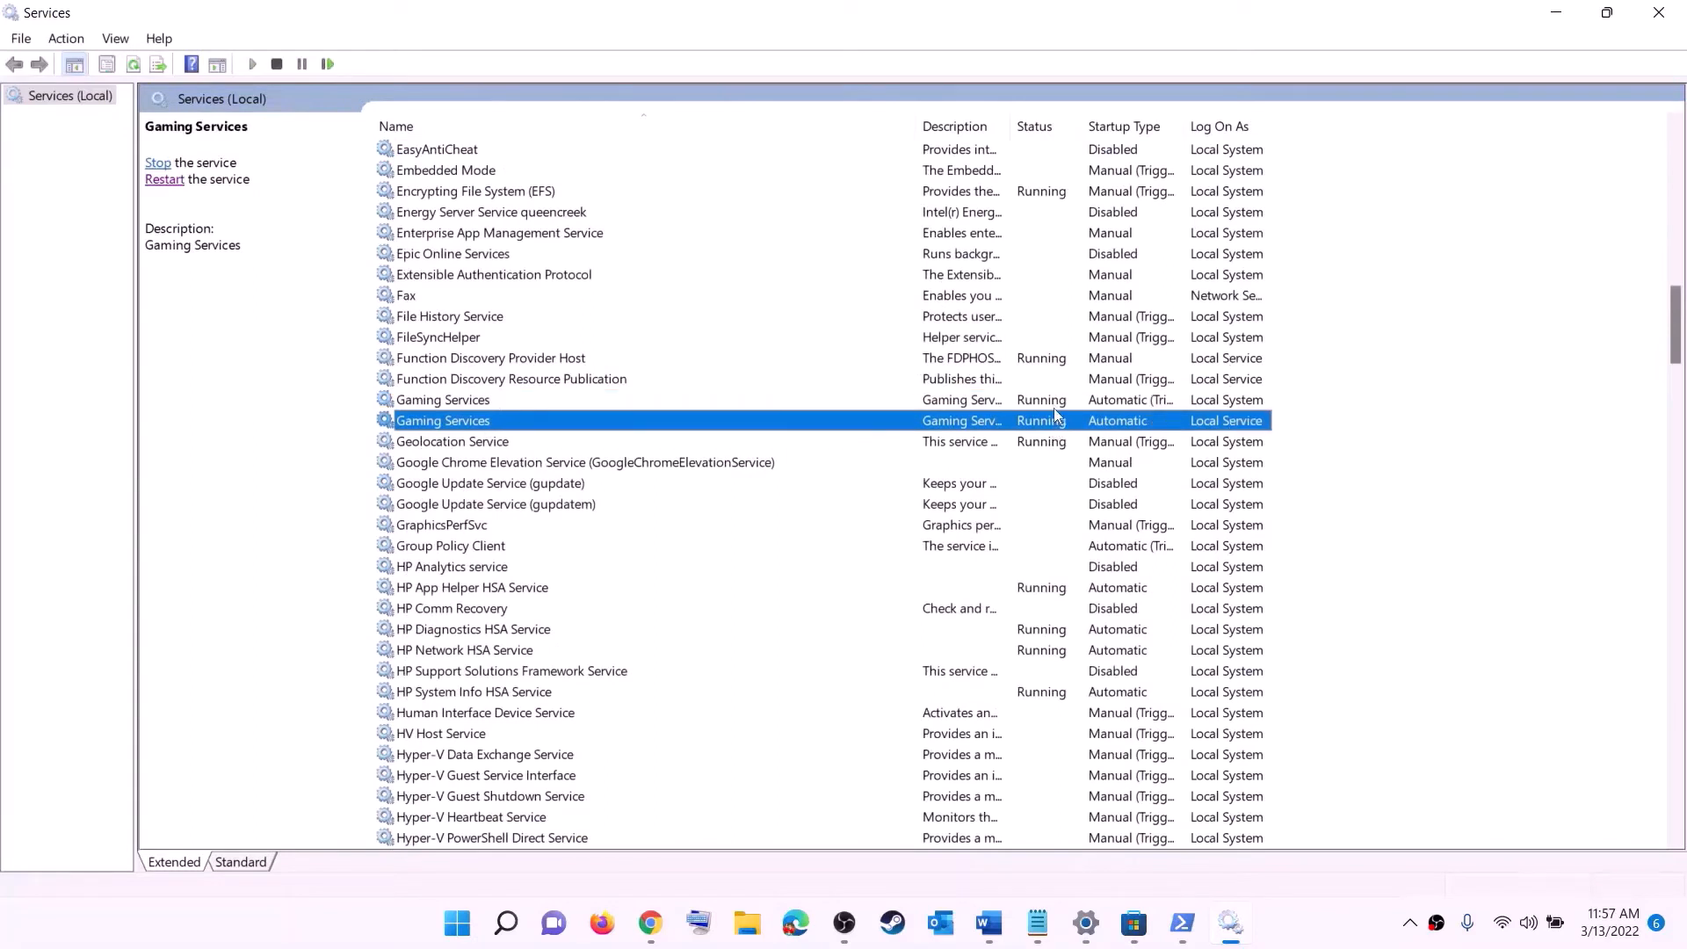
pyautogui.click(1053, 404)
pyautogui.click(1051, 420)
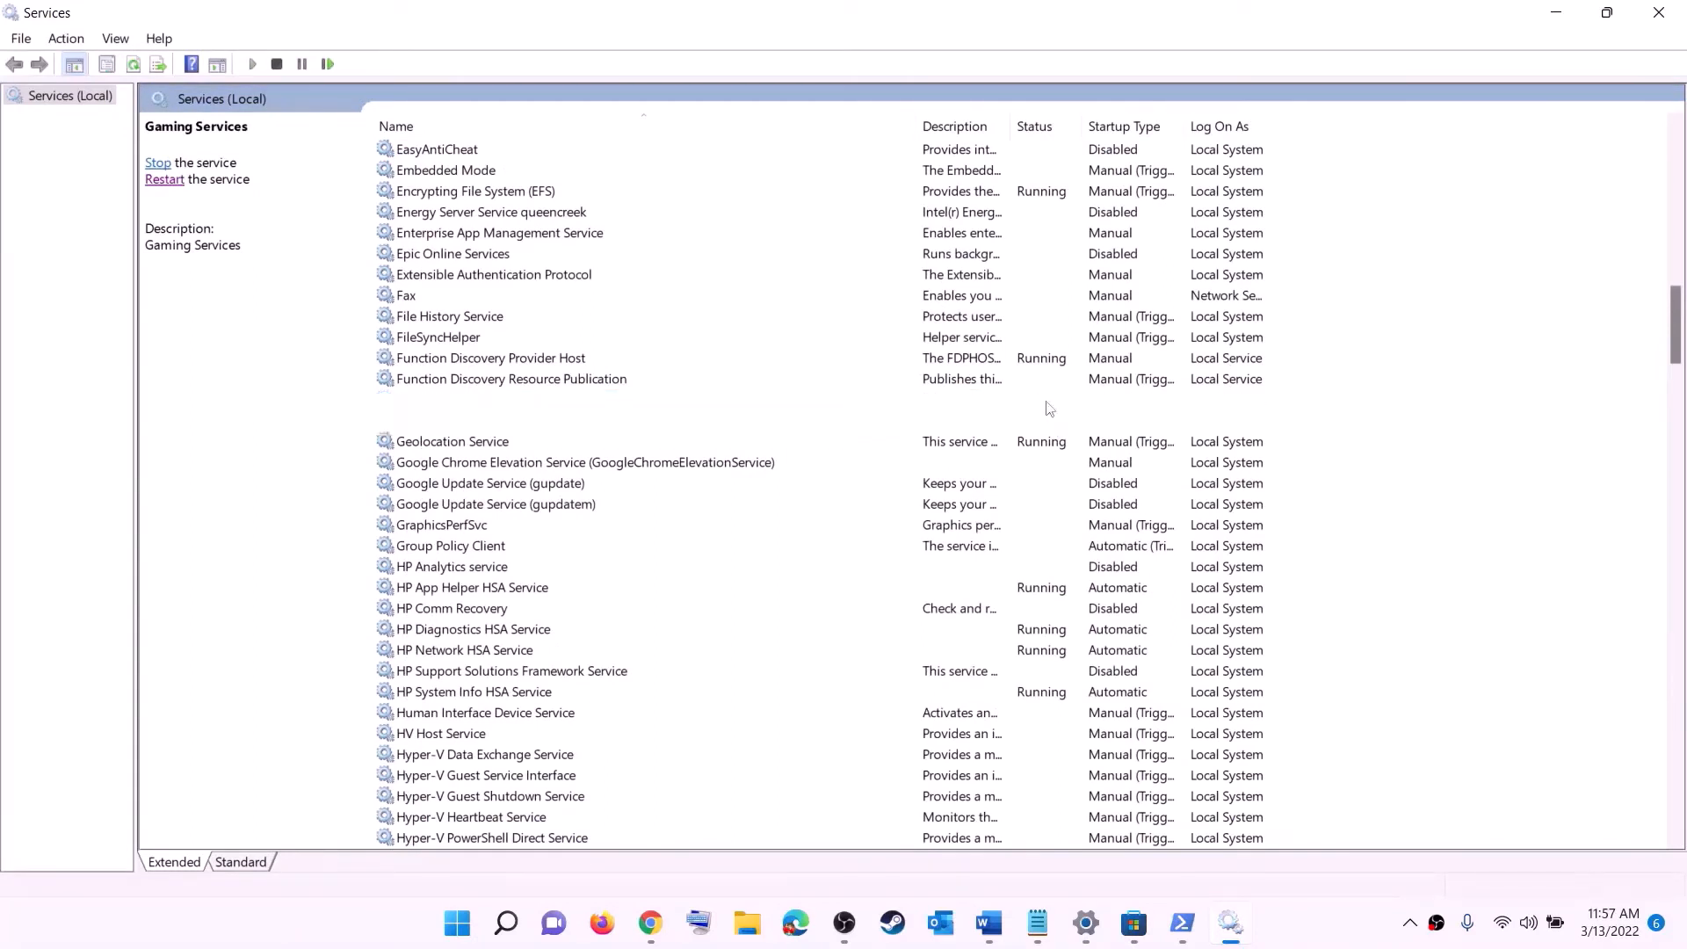
pyautogui.click(1044, 406)
pyautogui.rightClick(1042, 406)
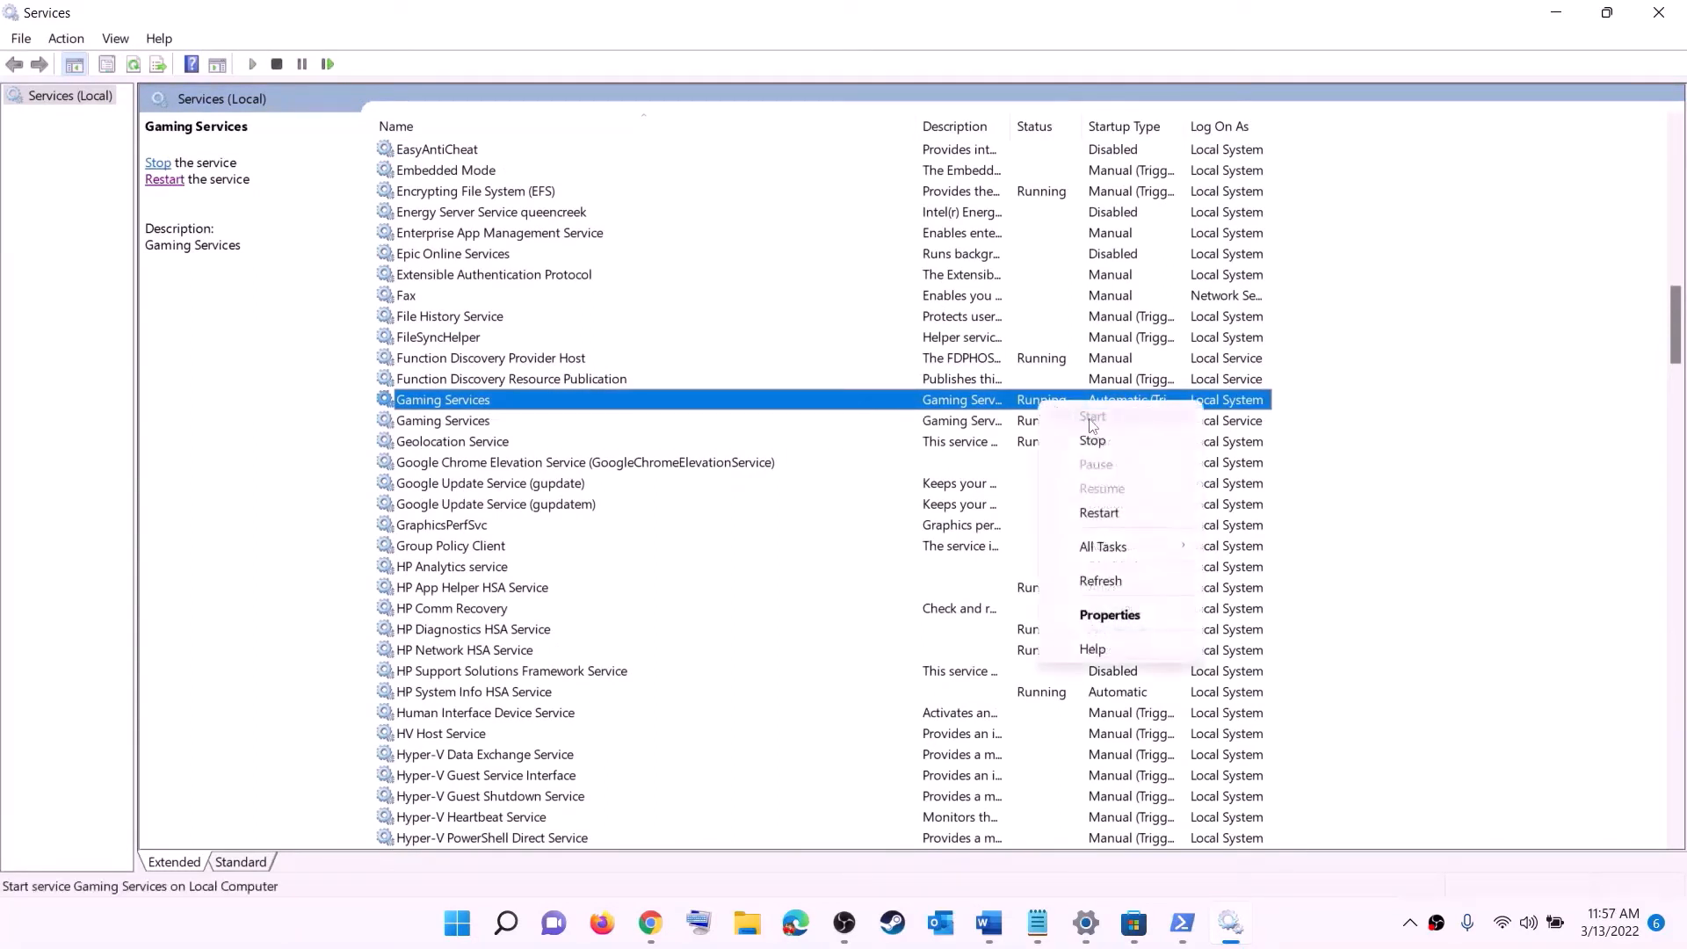
pyautogui.click(971, 425)
pyautogui.click(1027, 406)
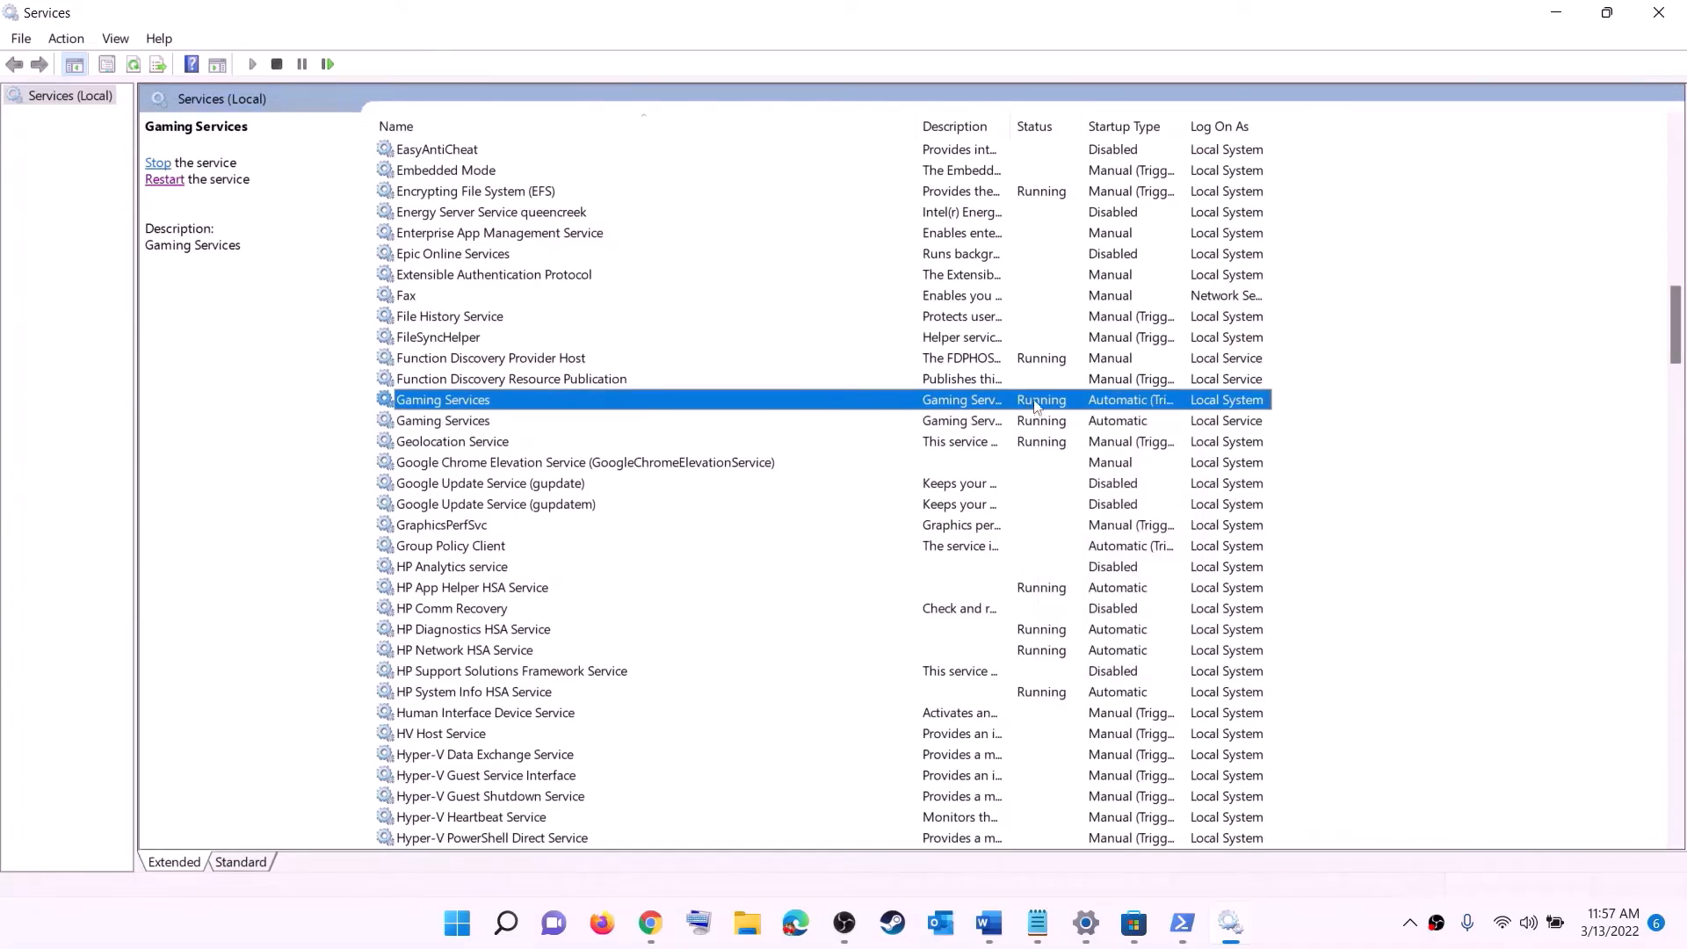
pyautogui.rightClick(1036, 406)
pyautogui.click(1086, 442)
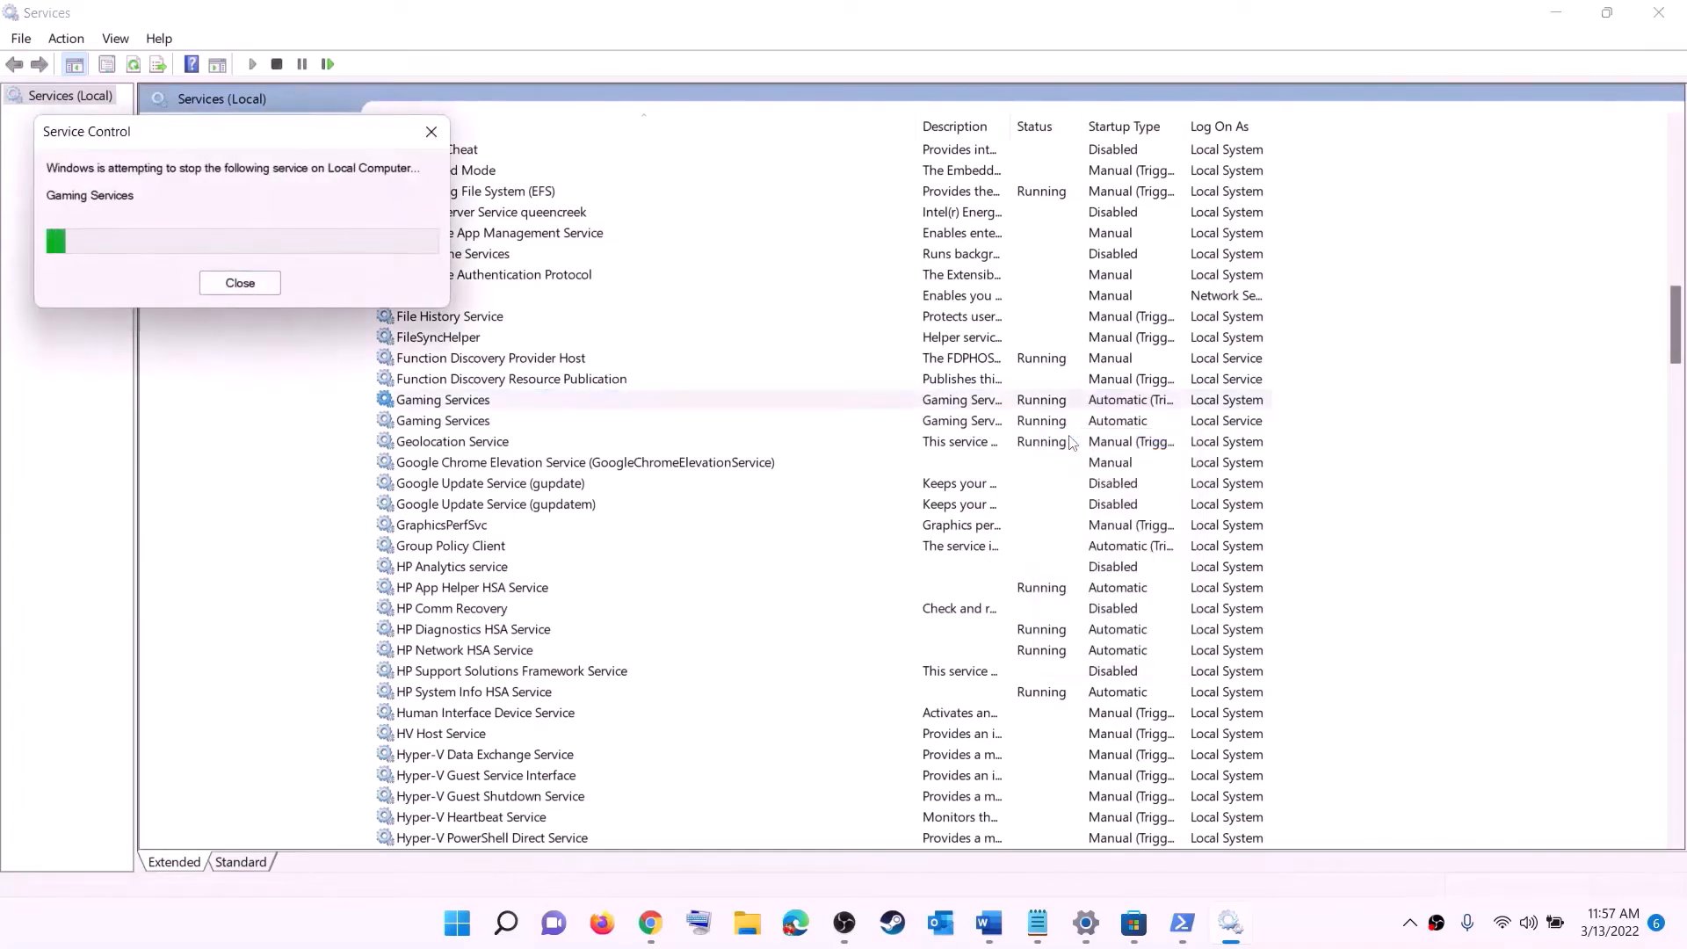
# Stop the second Gaming Services entry, which logs on as Local Service.
pyautogui.click(1048, 426)
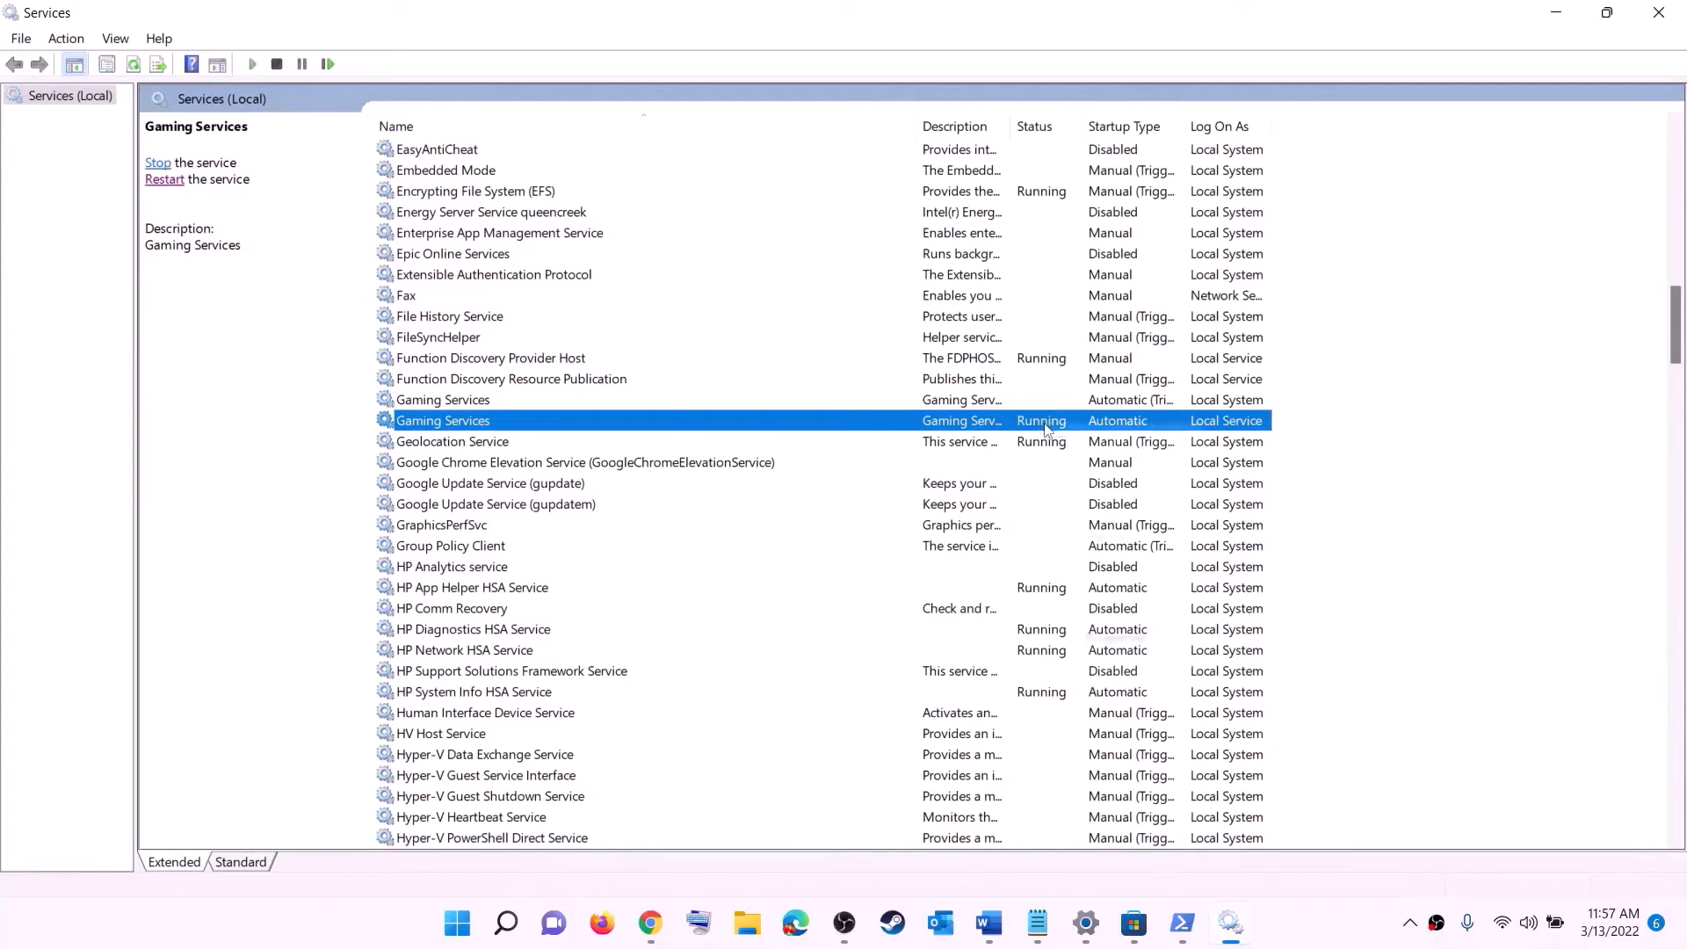
pyautogui.rightClick(1046, 429)
pyautogui.click(1080, 462)
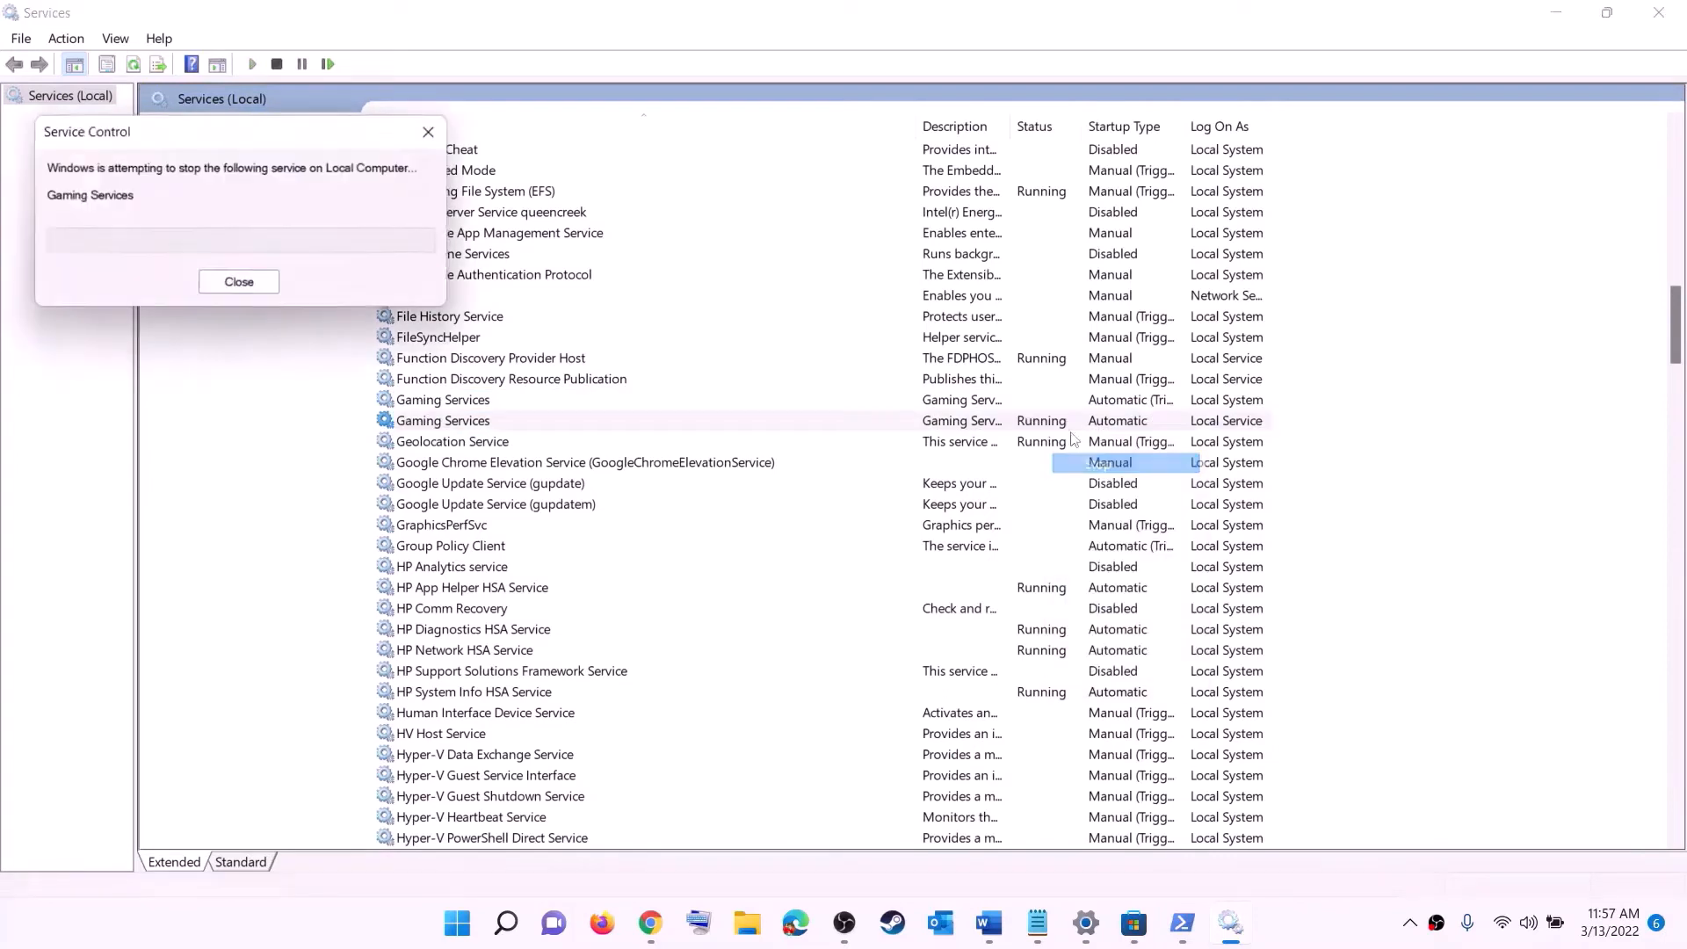
# Start both Gaming Services entries again, beginning with the Local System one.
pyautogui.click(998, 401)
pyautogui.rightClick(1001, 402)
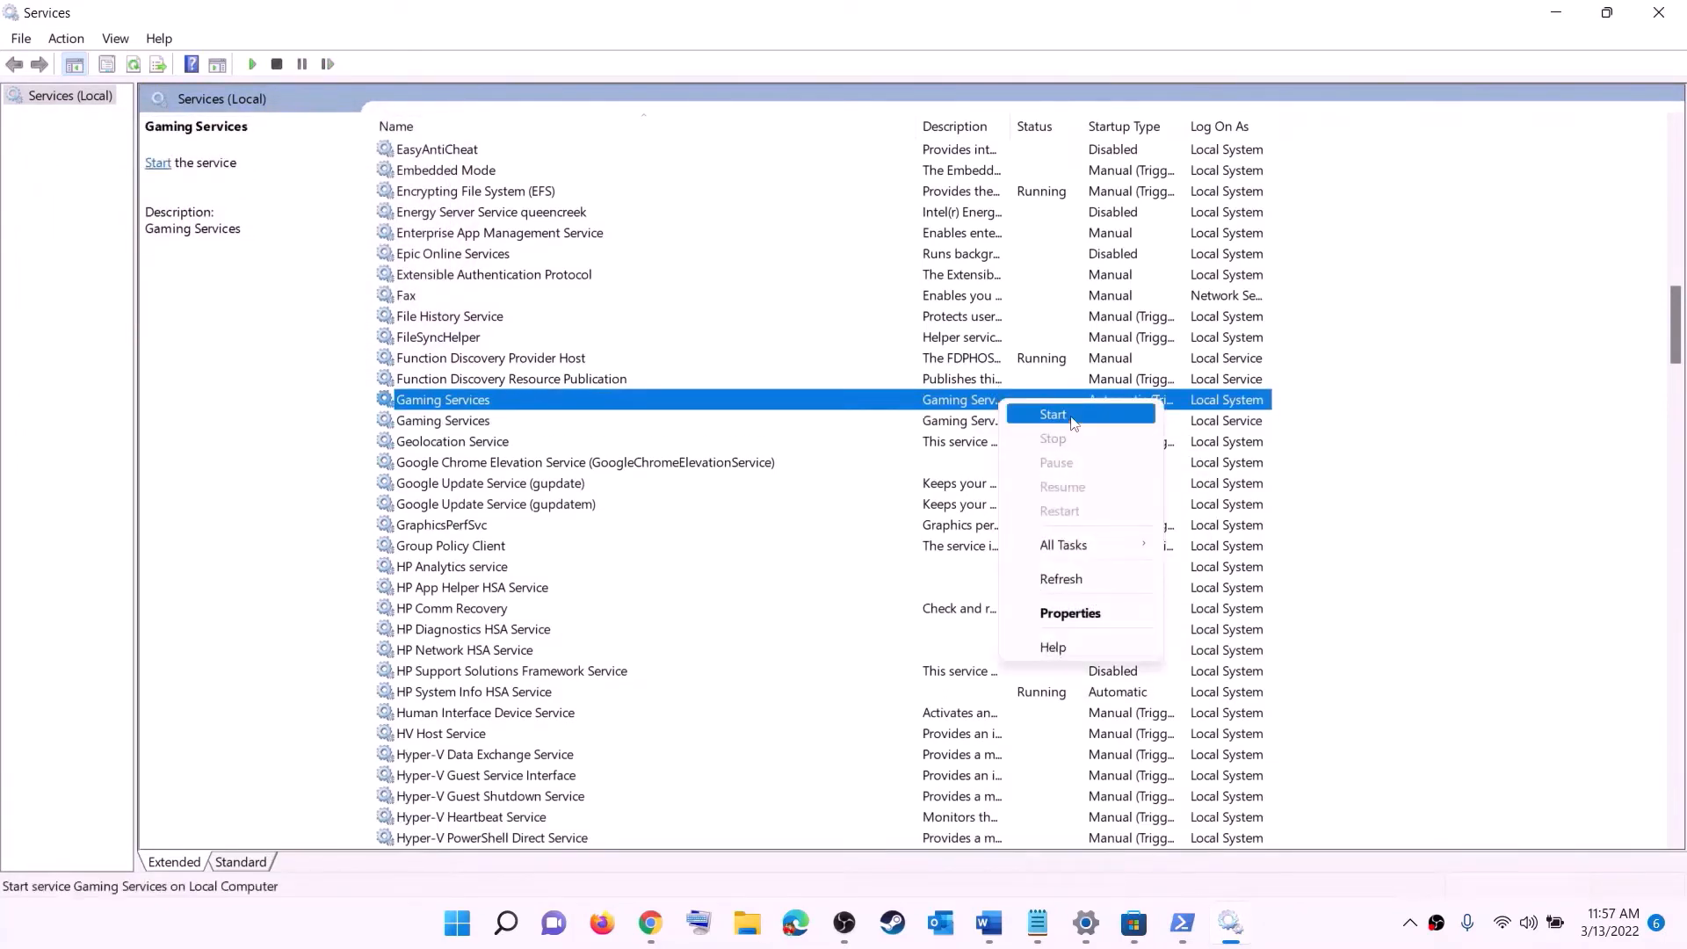
pyautogui.click(1071, 424)
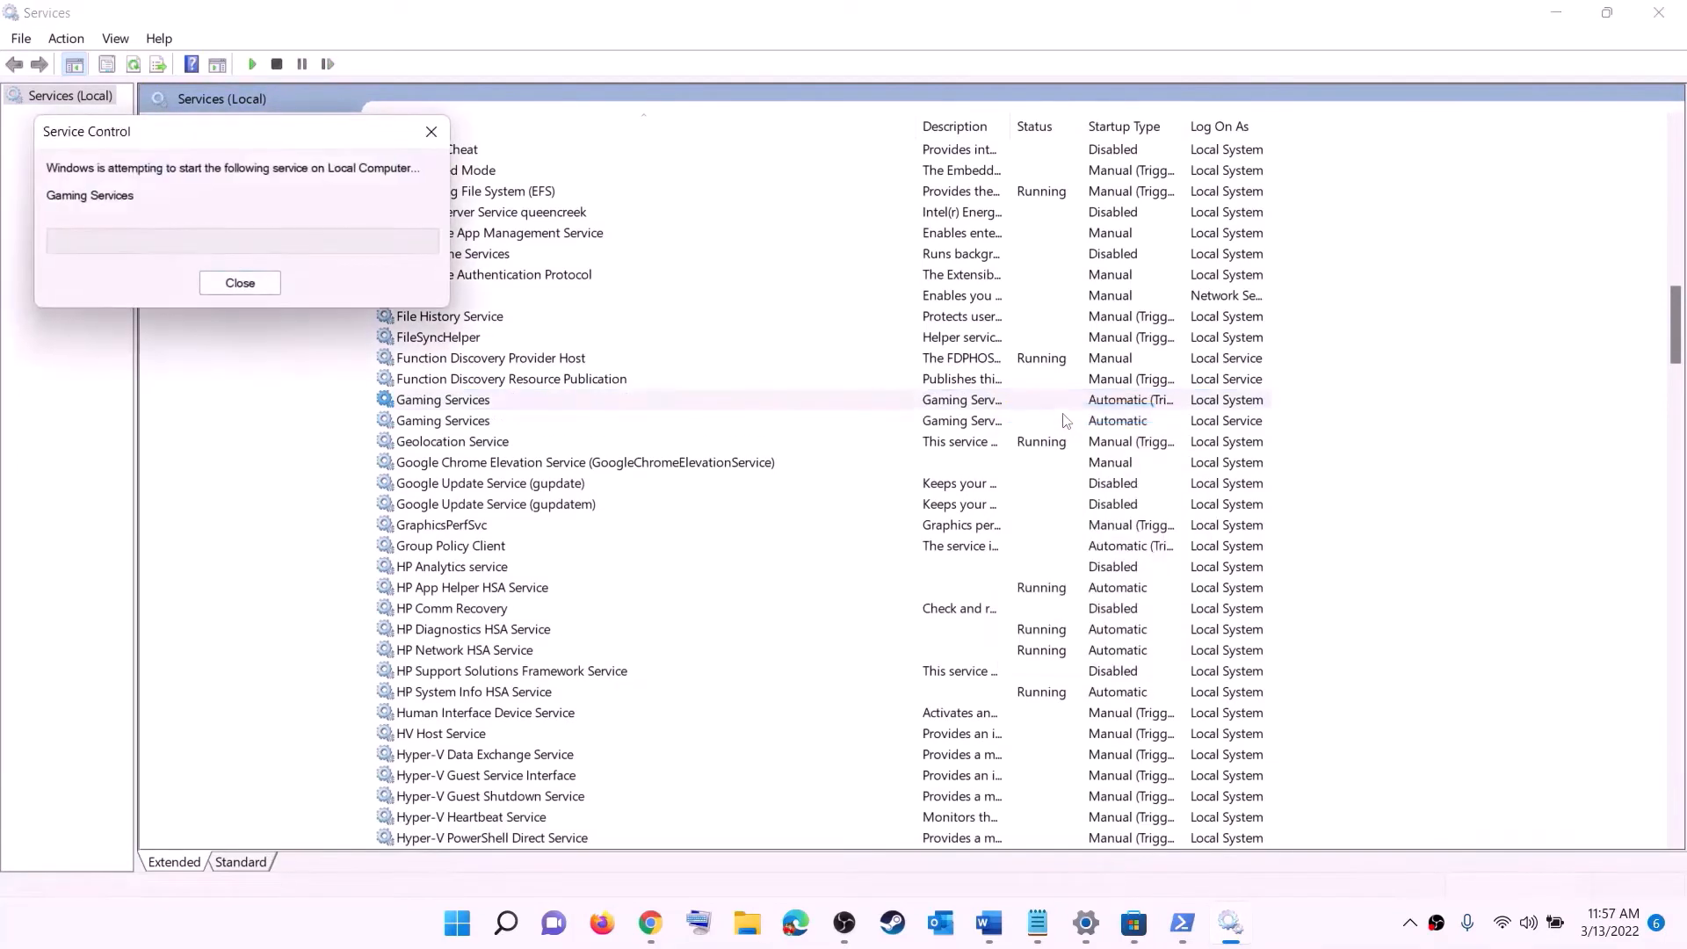
pyautogui.click(1002, 423)
pyautogui.rightClick(1000, 424)
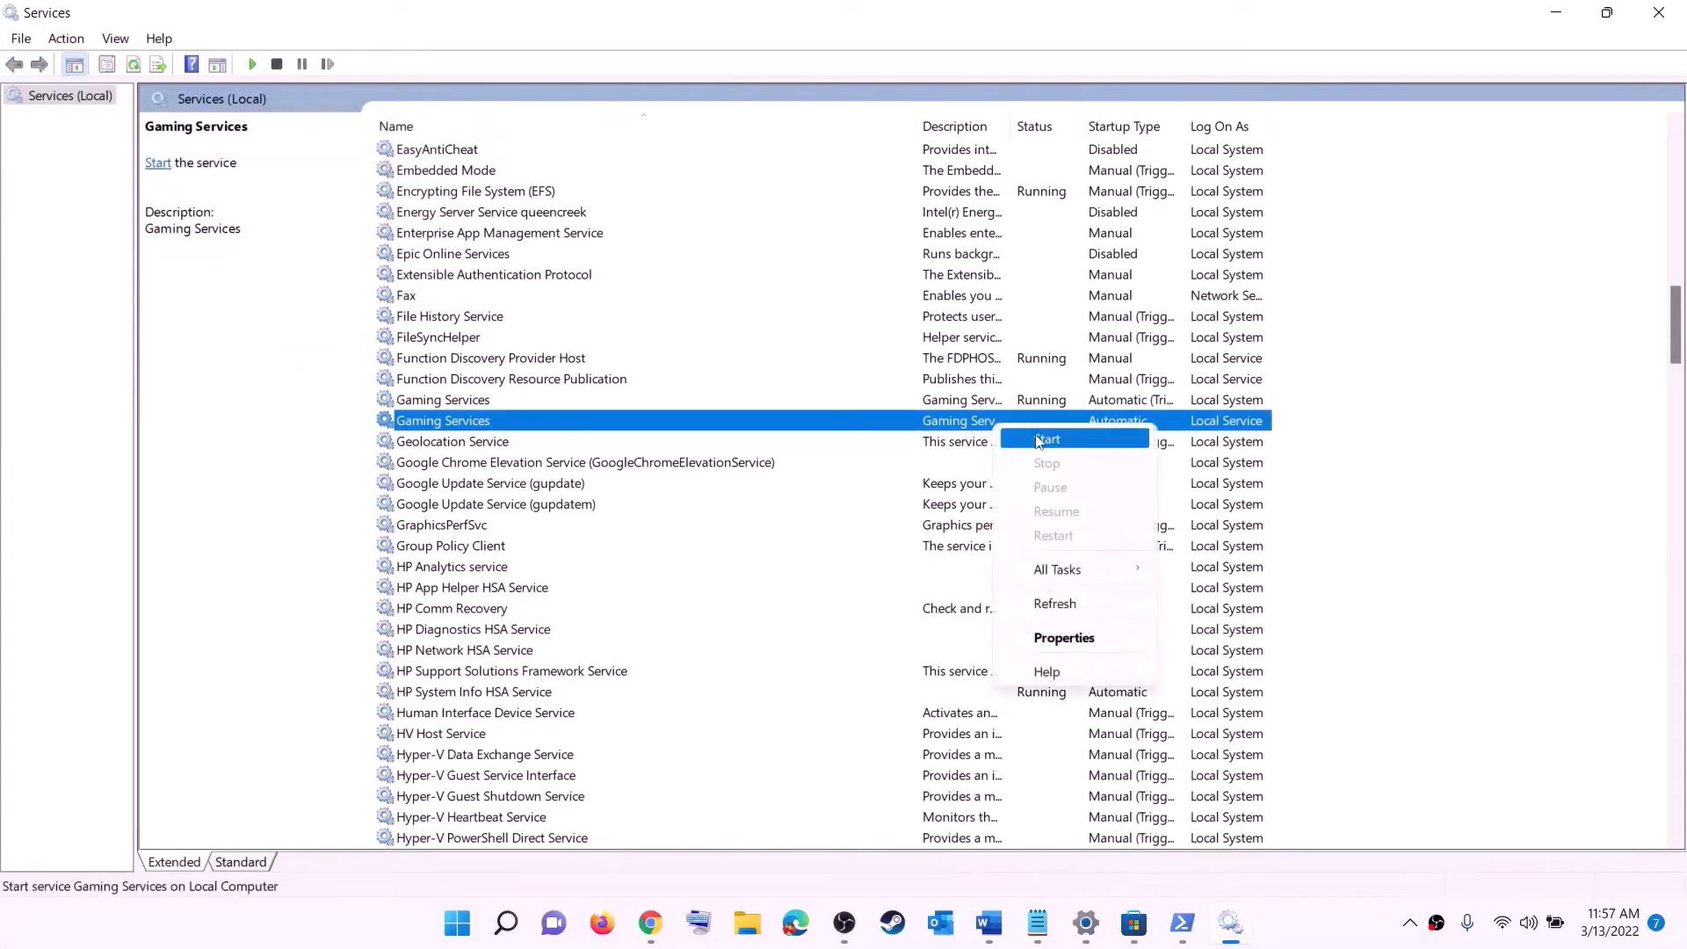
pyautogui.click(1040, 439)
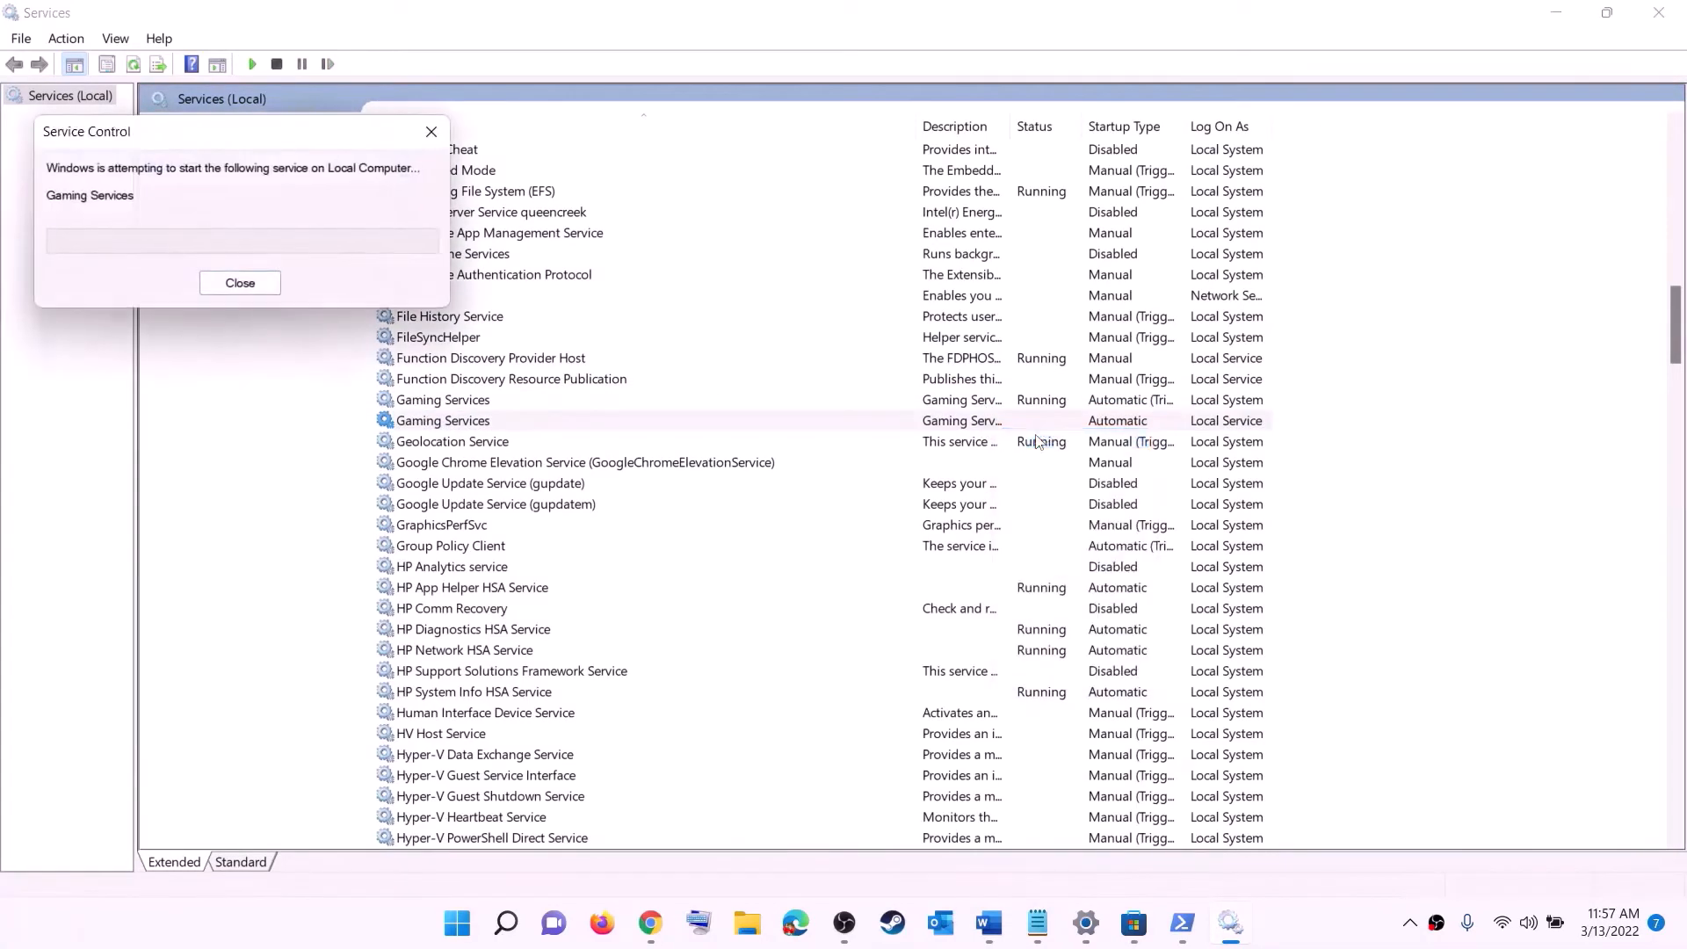
# Find the Microsoft Store Install Service and set its startup type to Automatic.
pyautogui.click(959, 552)
pyautogui.press('m')
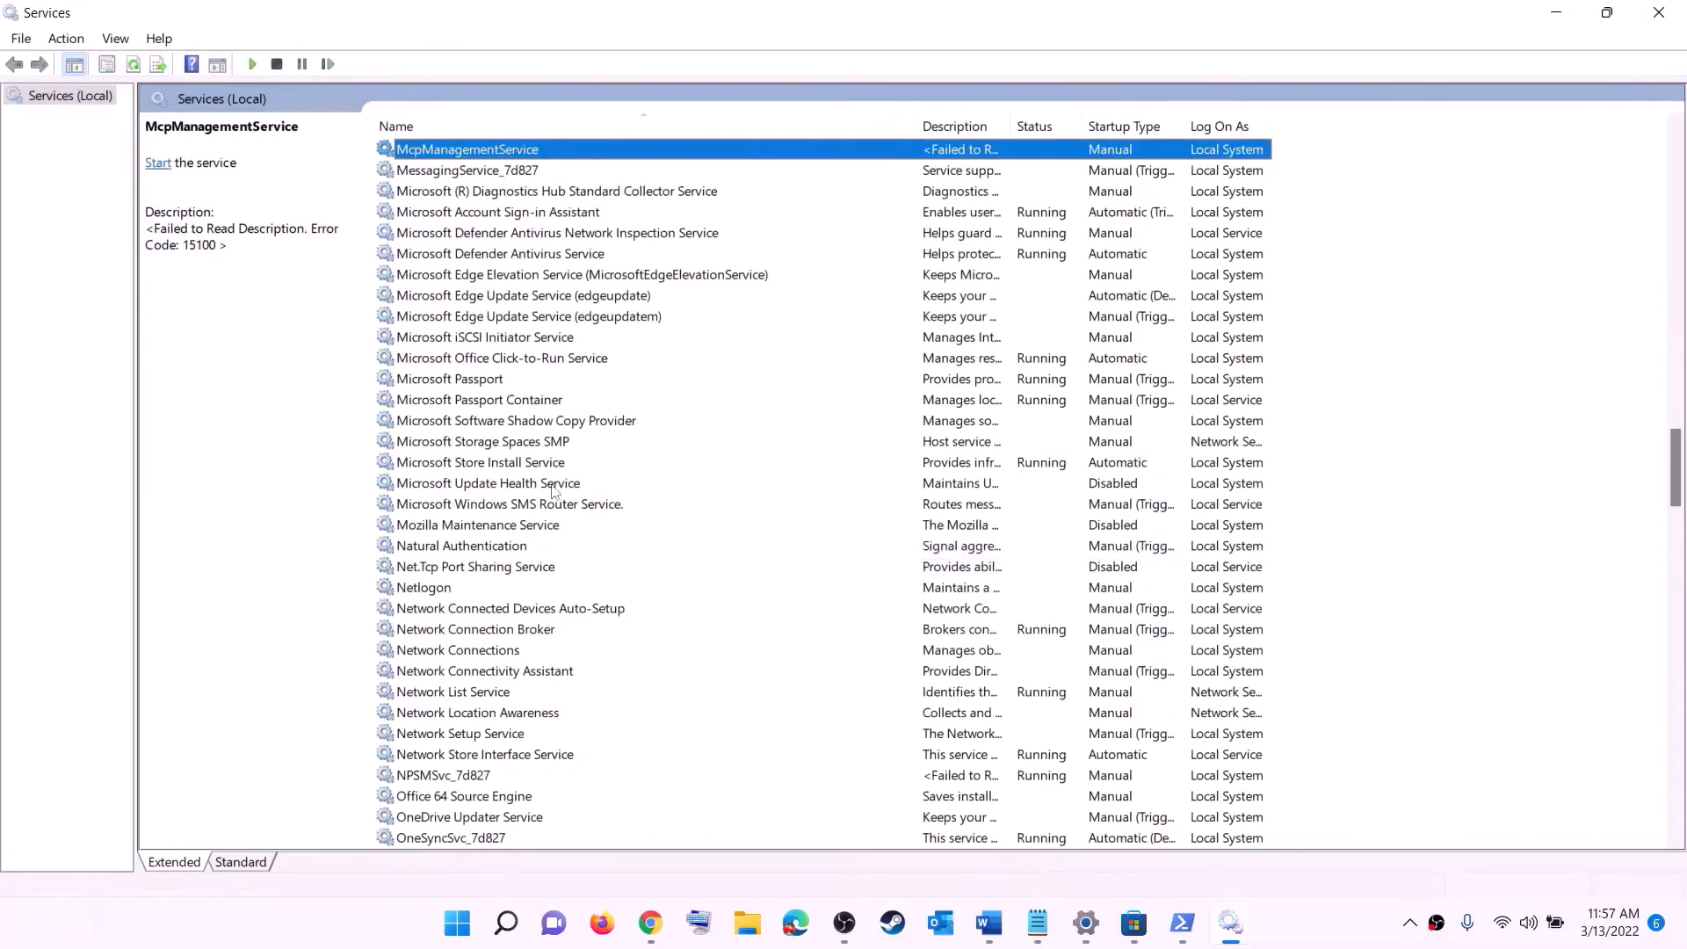
pyautogui.click(497, 464)
pyautogui.doubleClick(651, 465)
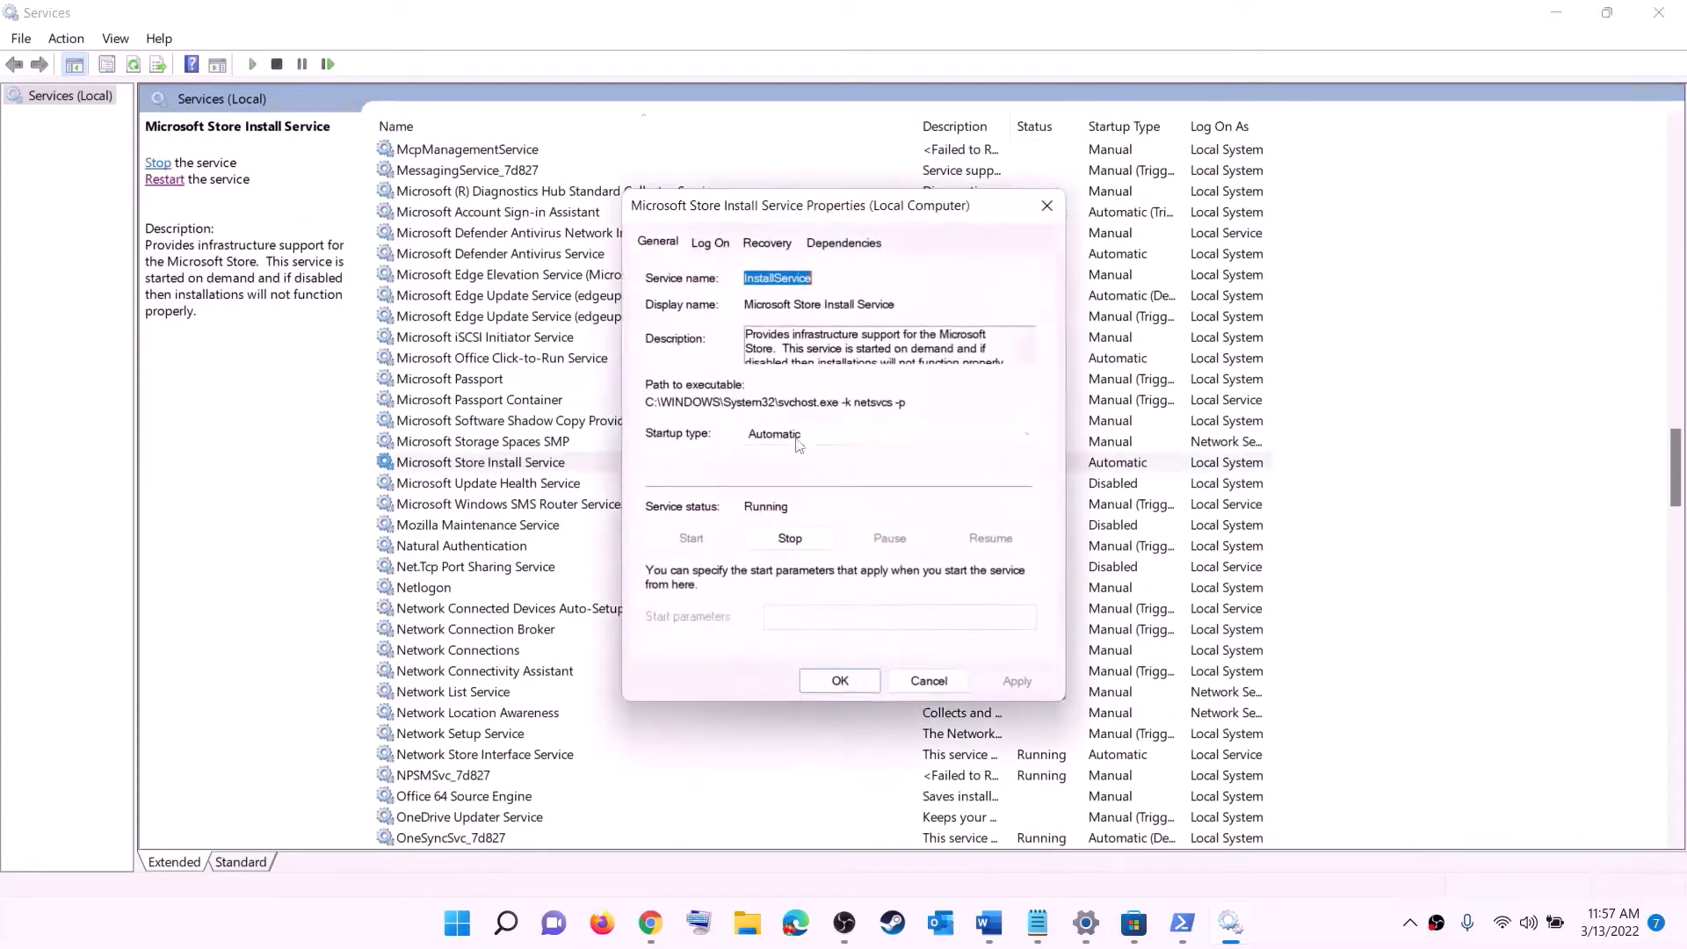
pyautogui.click(826, 439)
pyautogui.click(830, 468)
pyautogui.click(1011, 680)
pyautogui.press('Return')
# Set the Background Intelligent Transfer Service's startup type to Automatic and apply the change.
pyautogui.click(556, 409)
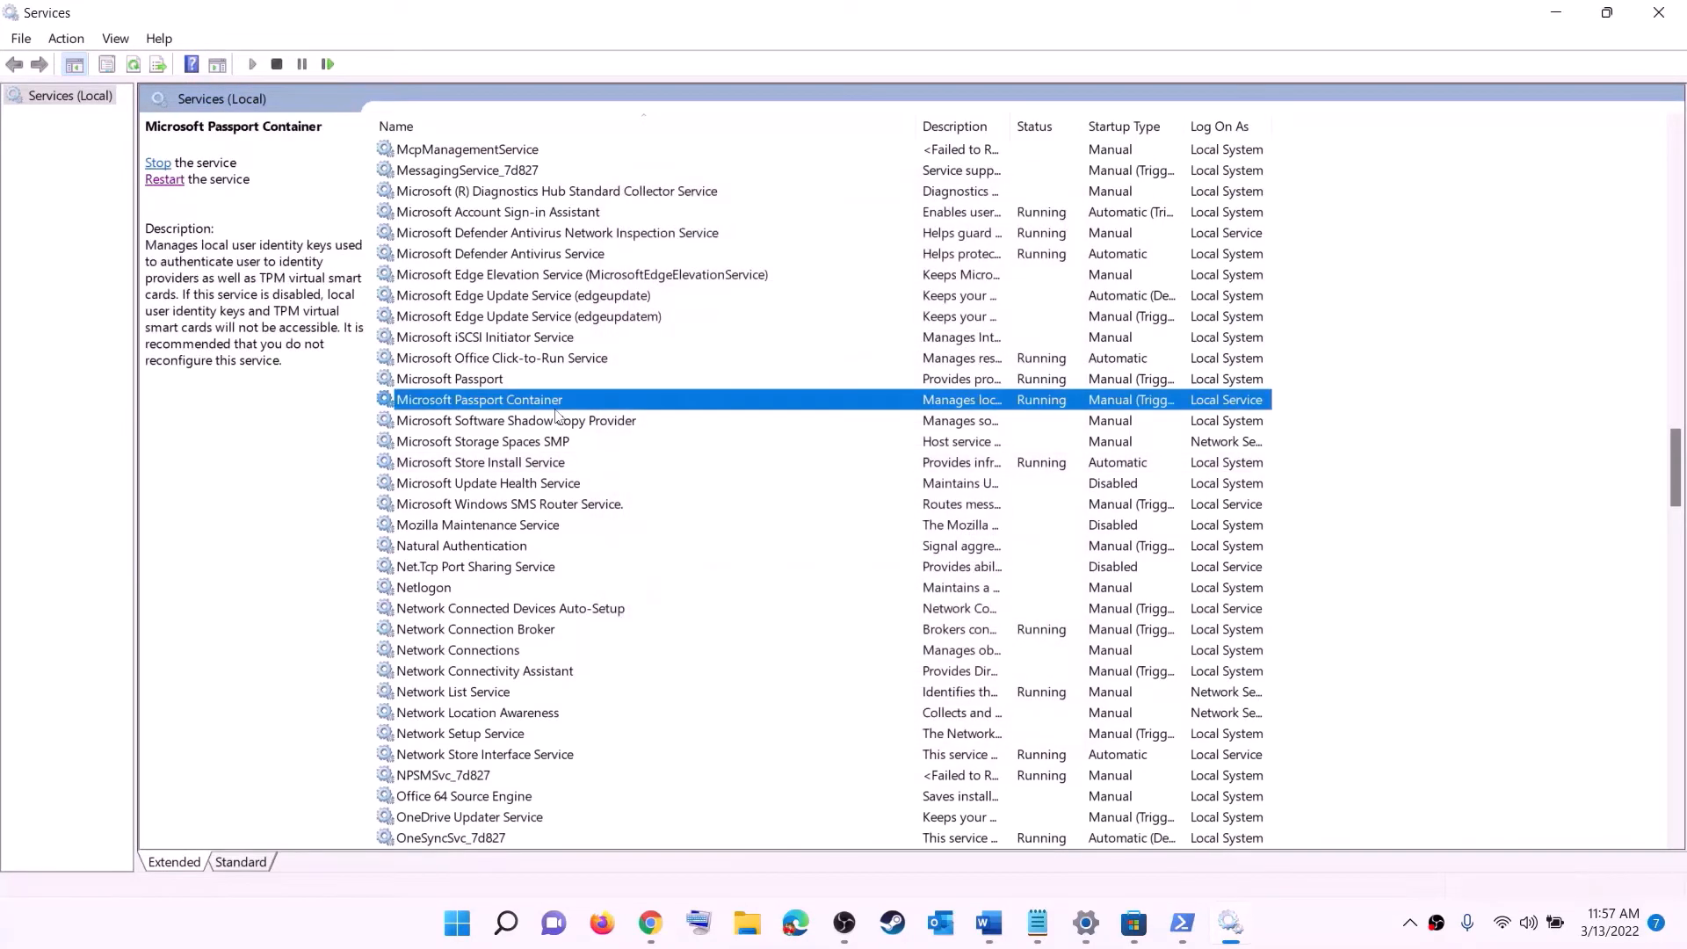
pyautogui.press('b')
pyautogui.scroll(4, 571, 378)
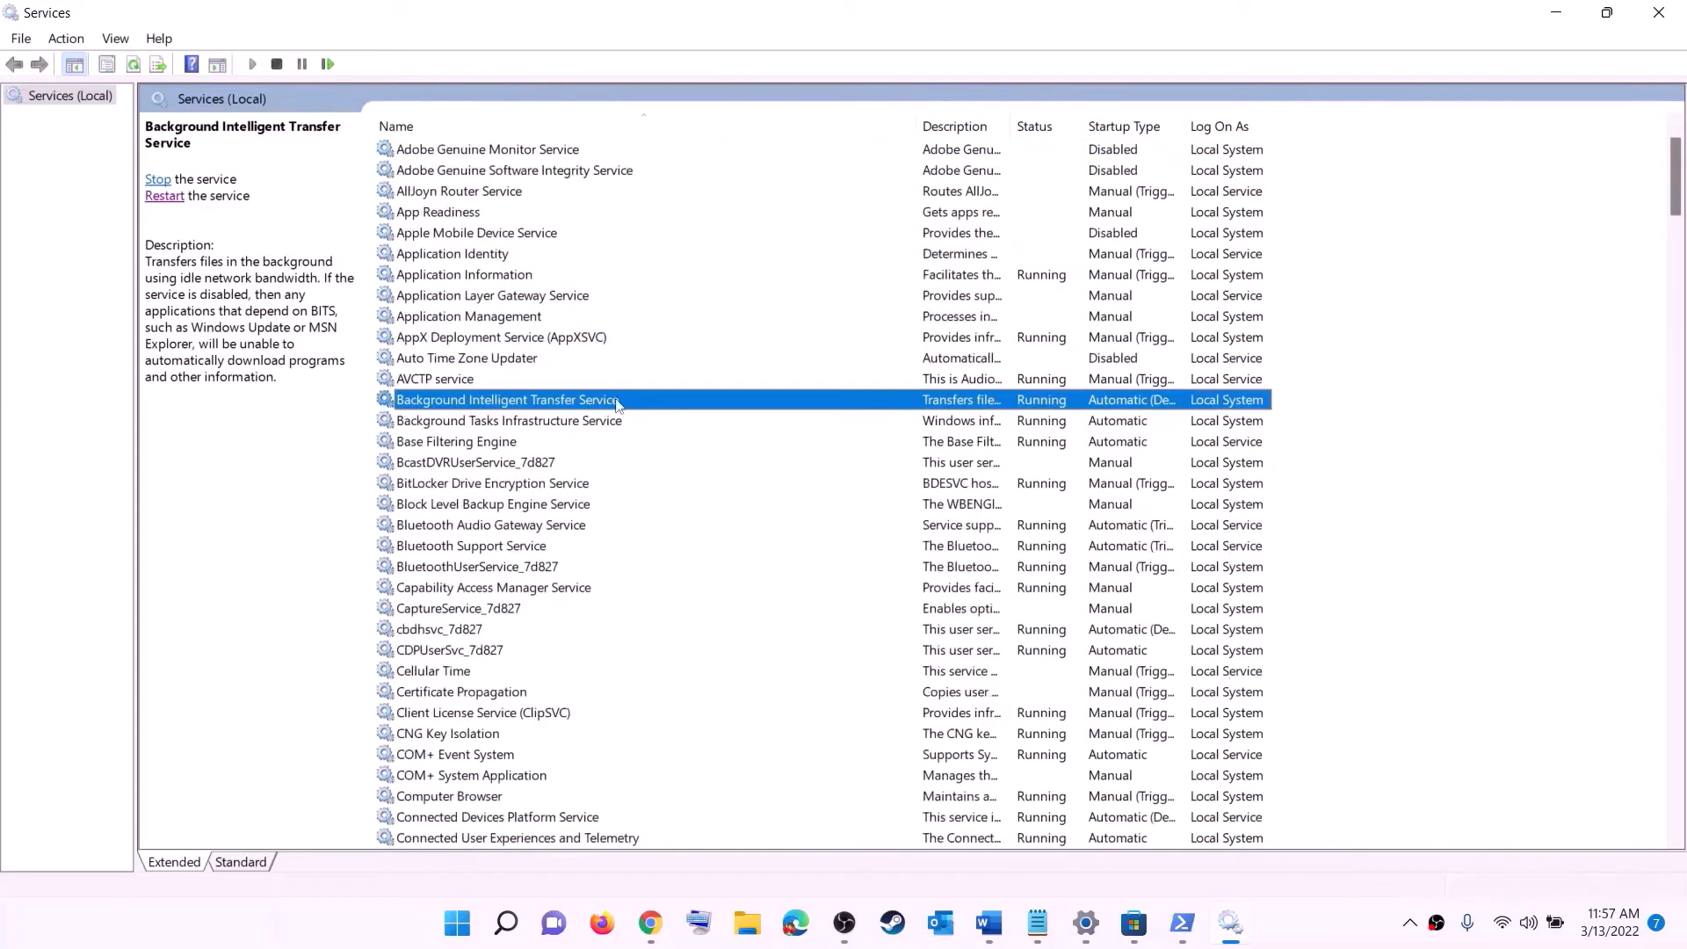
pyautogui.doubleClick(620, 402)
pyautogui.click(853, 443)
pyautogui.click(810, 464)
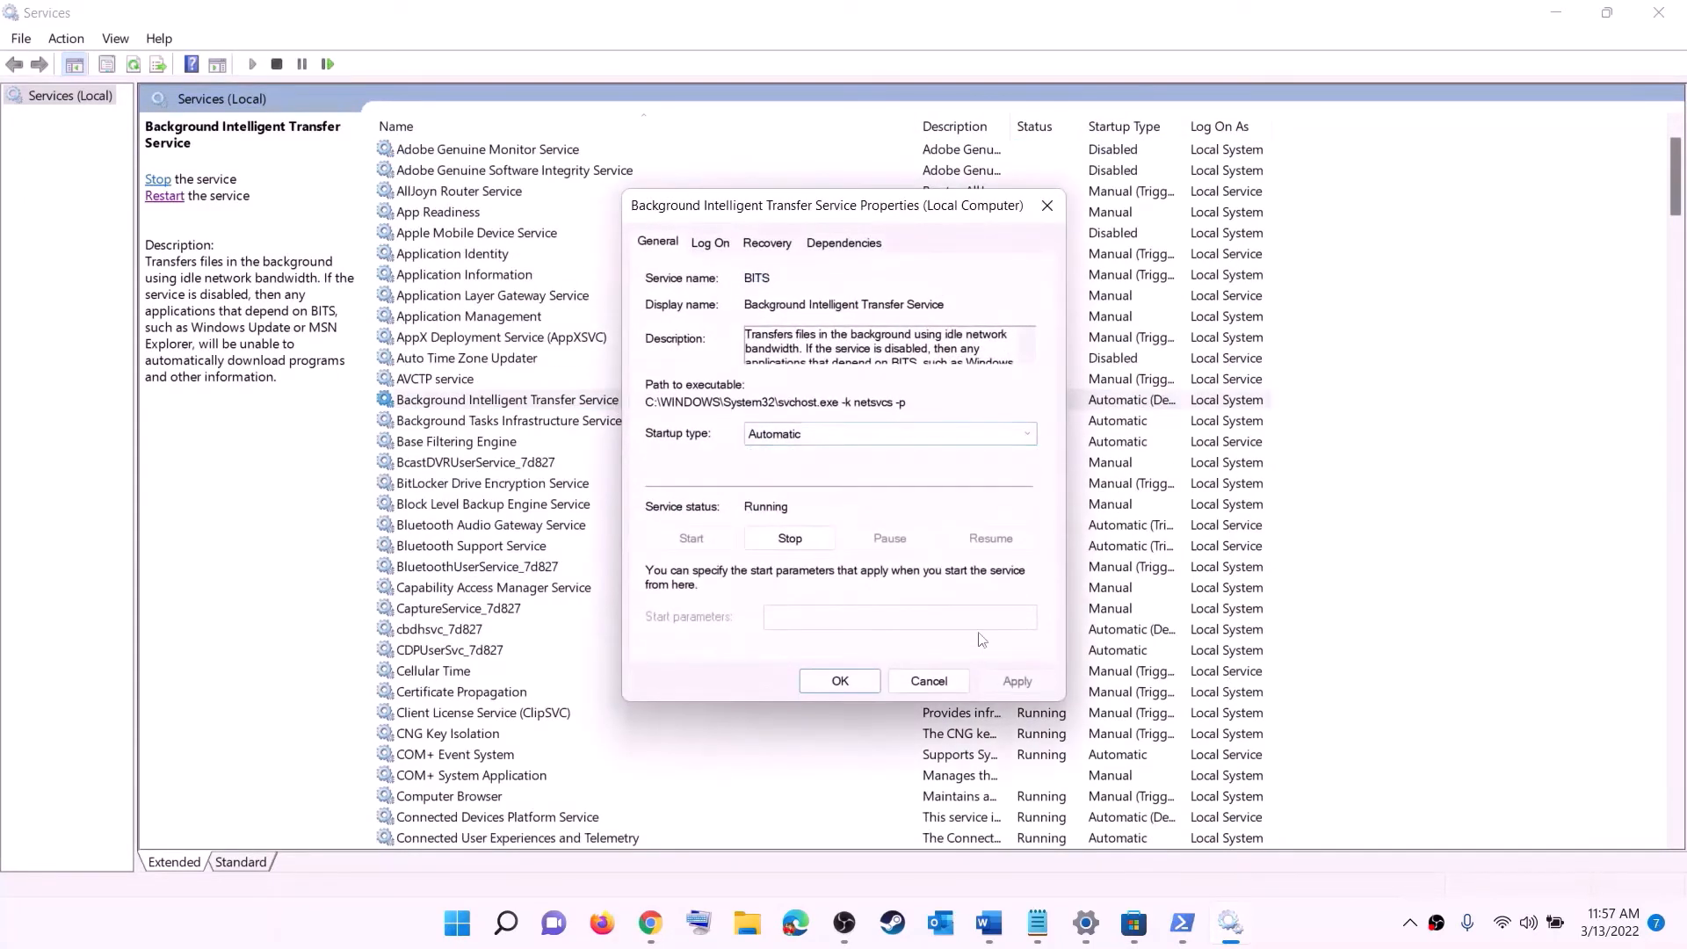
pyautogui.click(1017, 682)
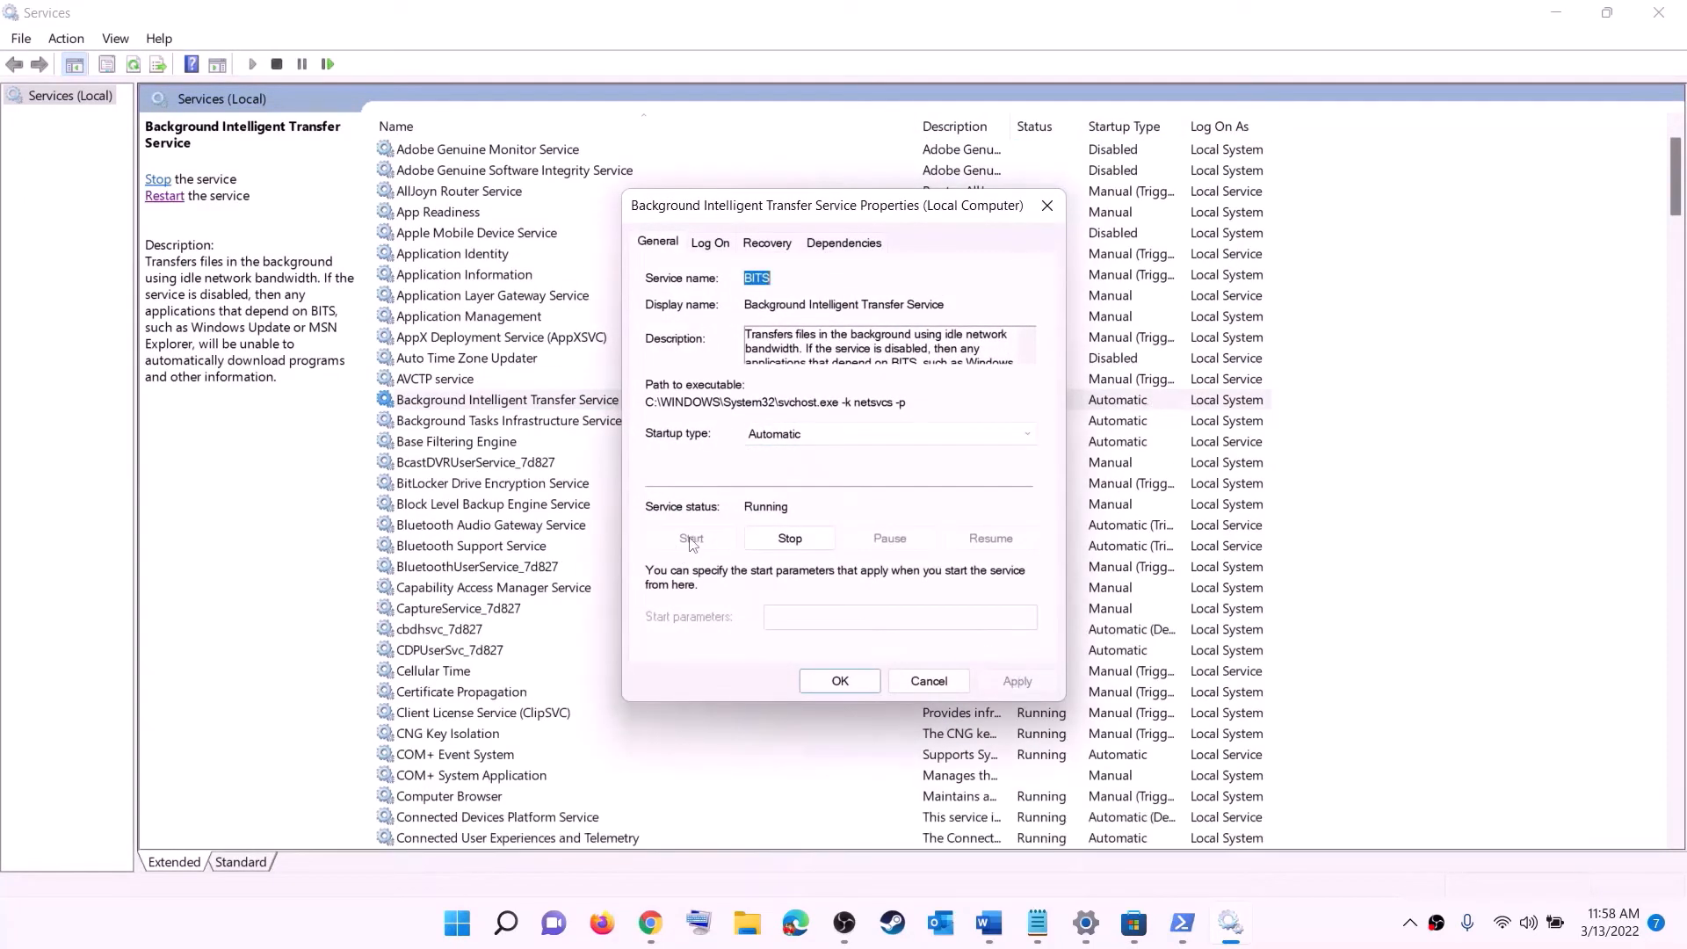
pyautogui.click(840, 682)
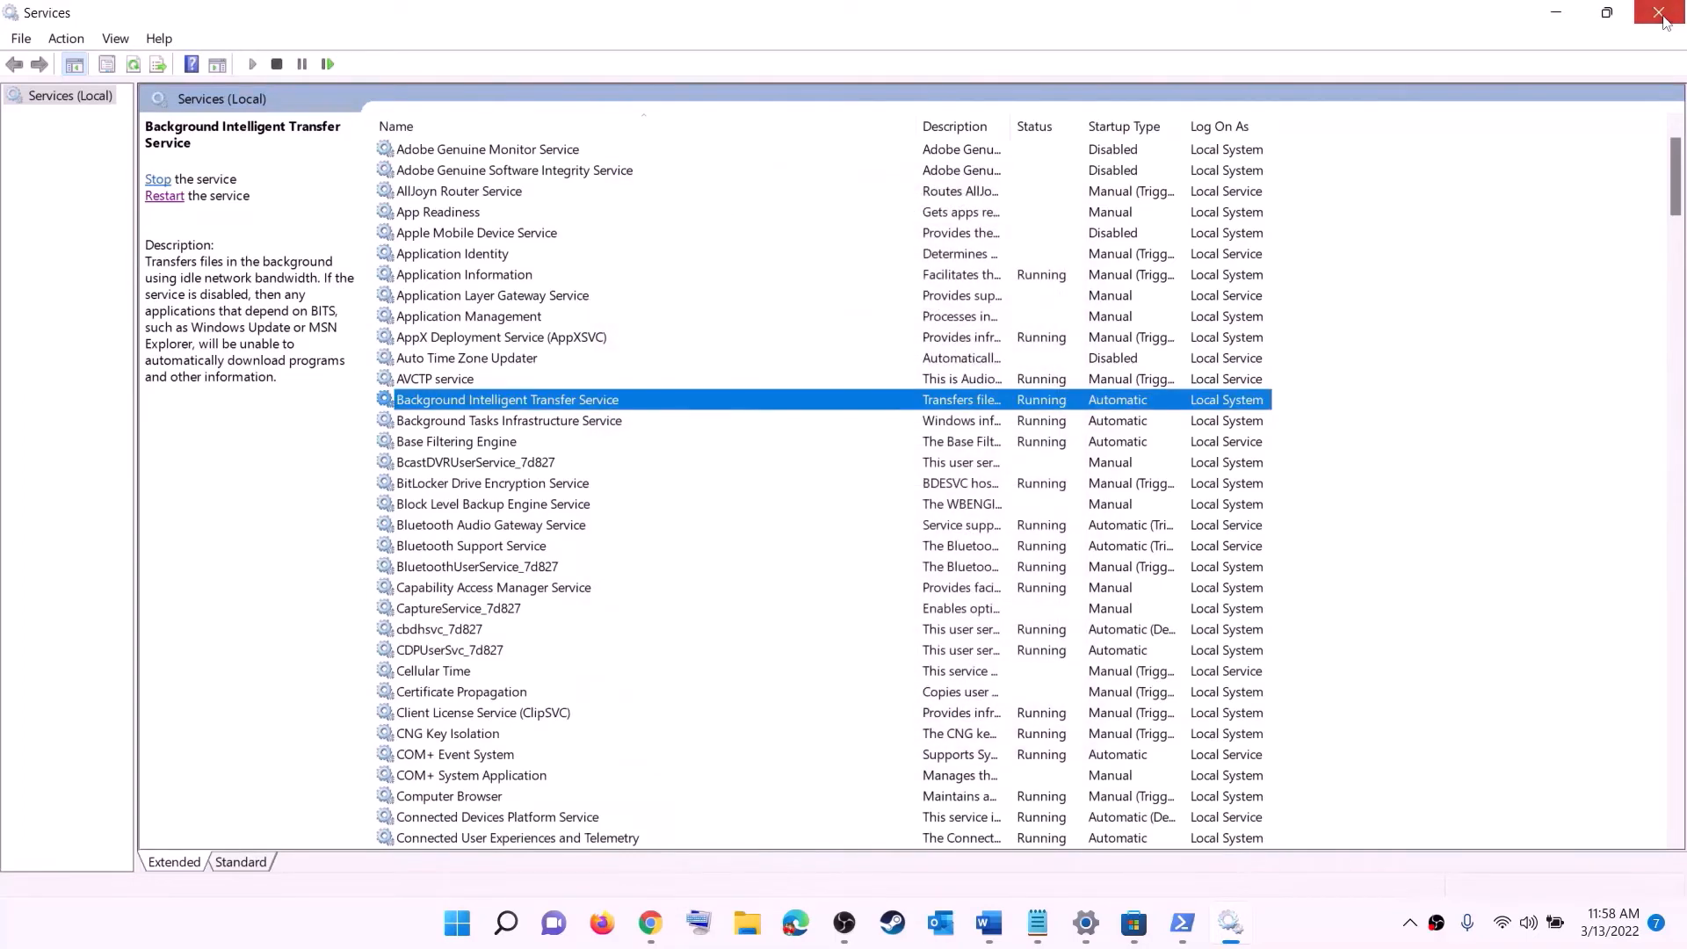
# Close the Services window and highlight "Update Windows" under Step 9 in the Fix Marvel document.
pyautogui.click(1660, 12)
pyautogui.scroll(-7, 611, 497)
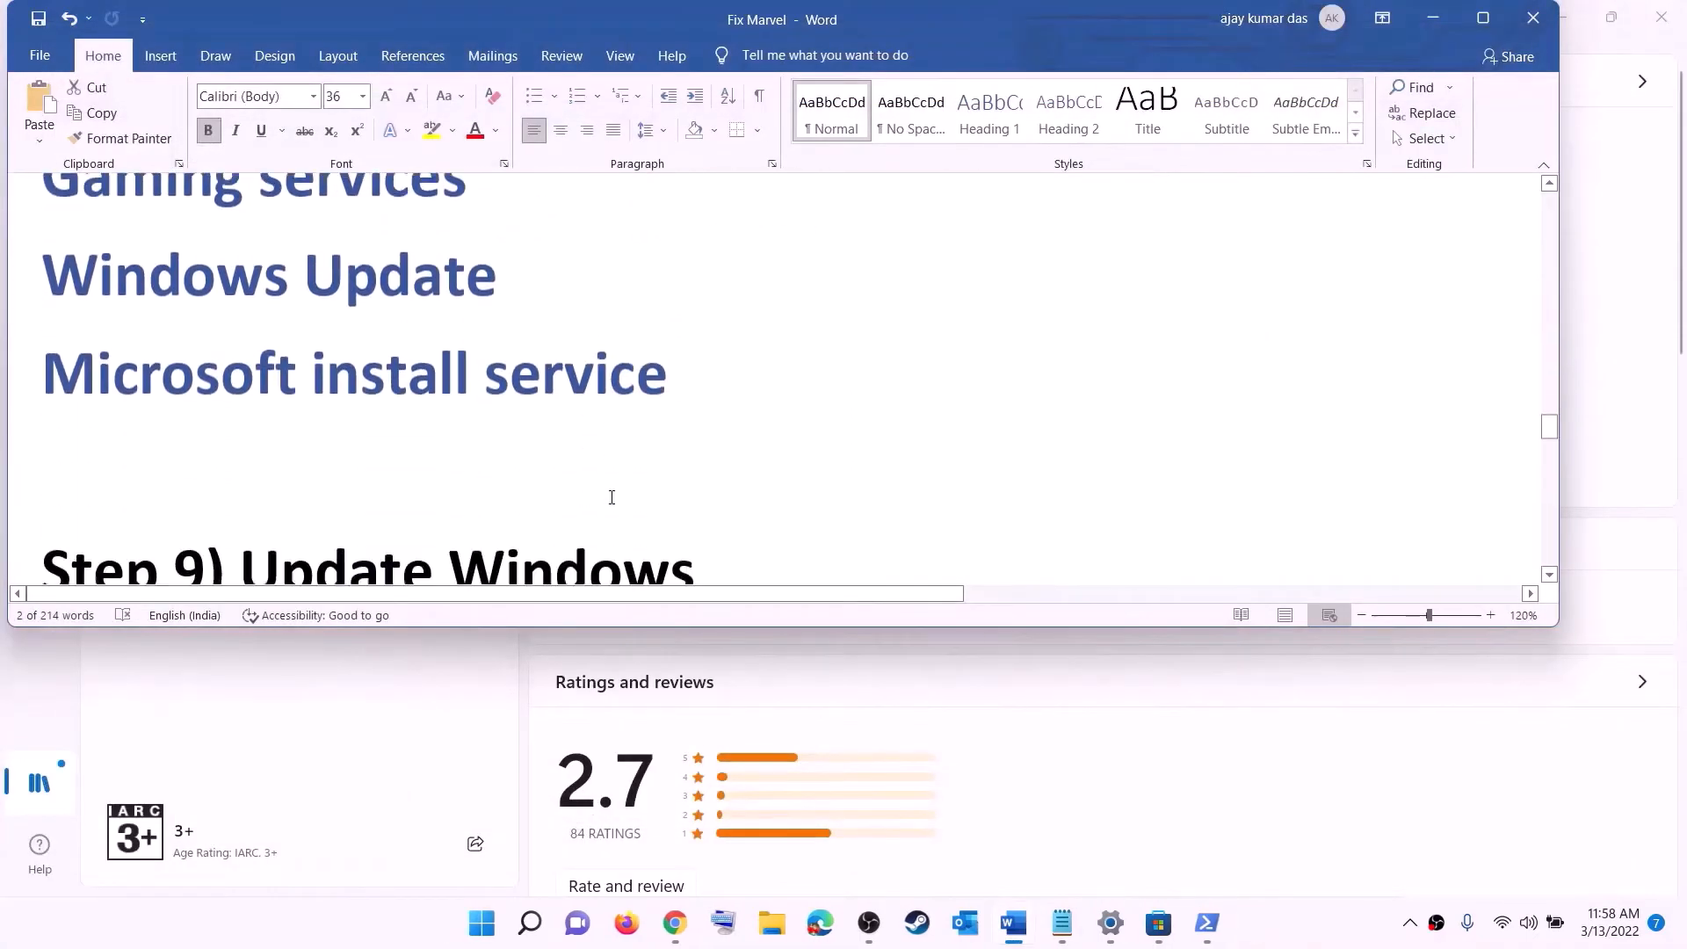
pyautogui.moveTo(314, 413); pyautogui.dragTo(829, 384)
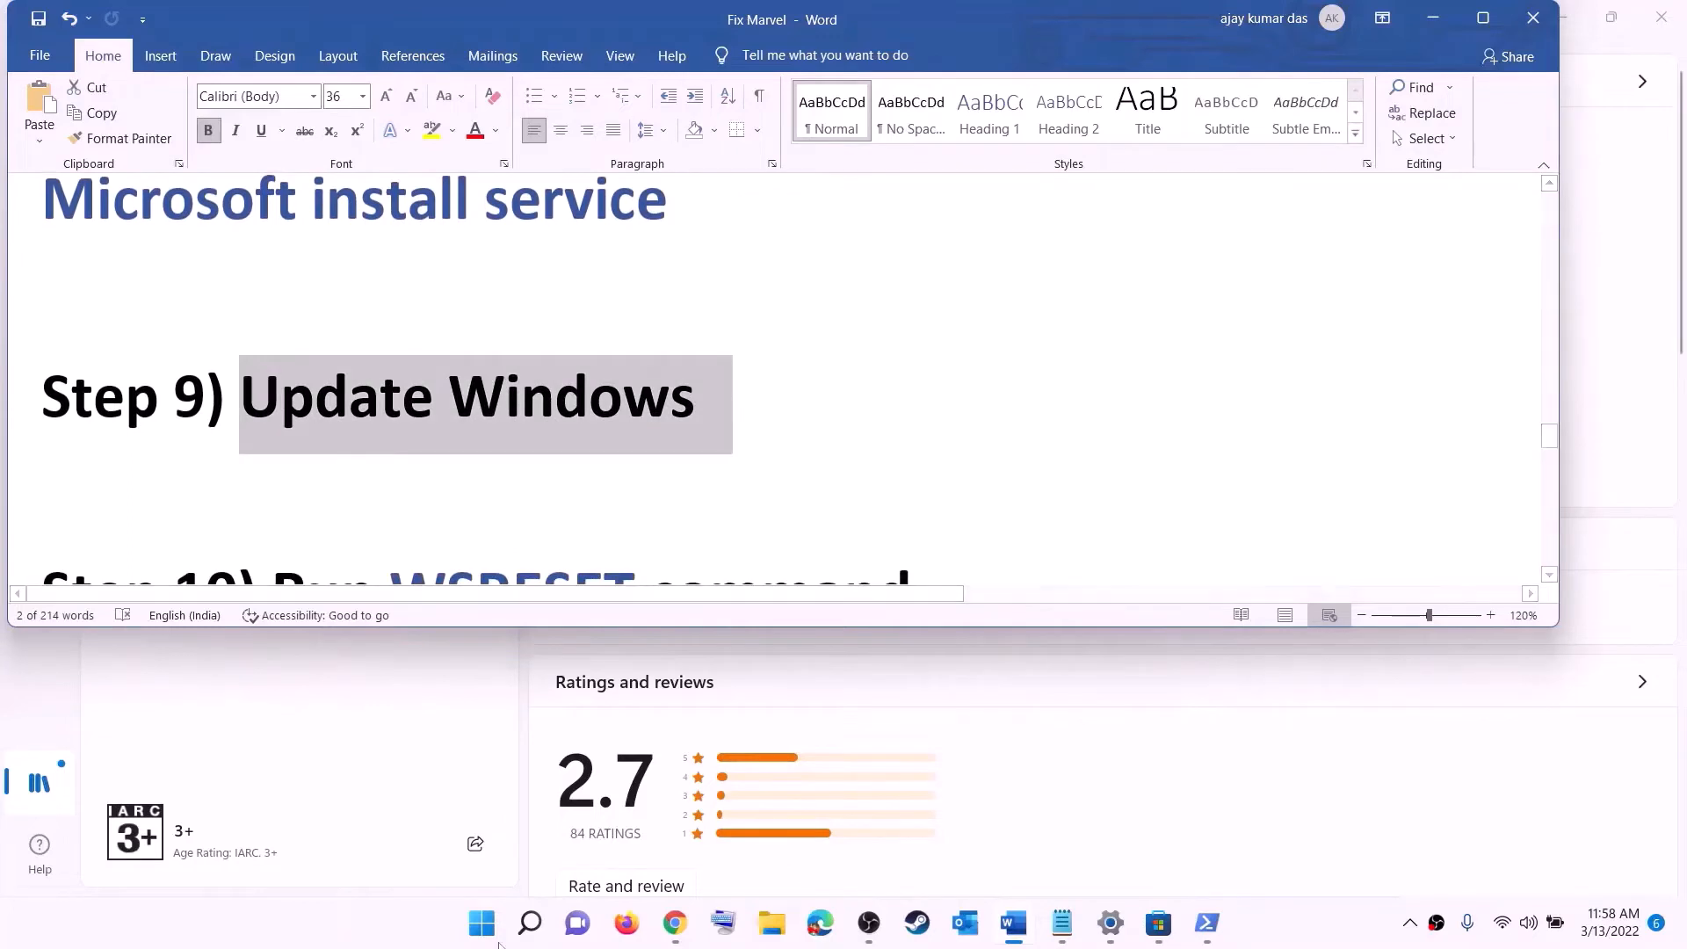
# Open the Windows Update page in Settings to check for updates, and view the computer's restart options.
pyautogui.press('super')
pyautogui.click(810, 383)
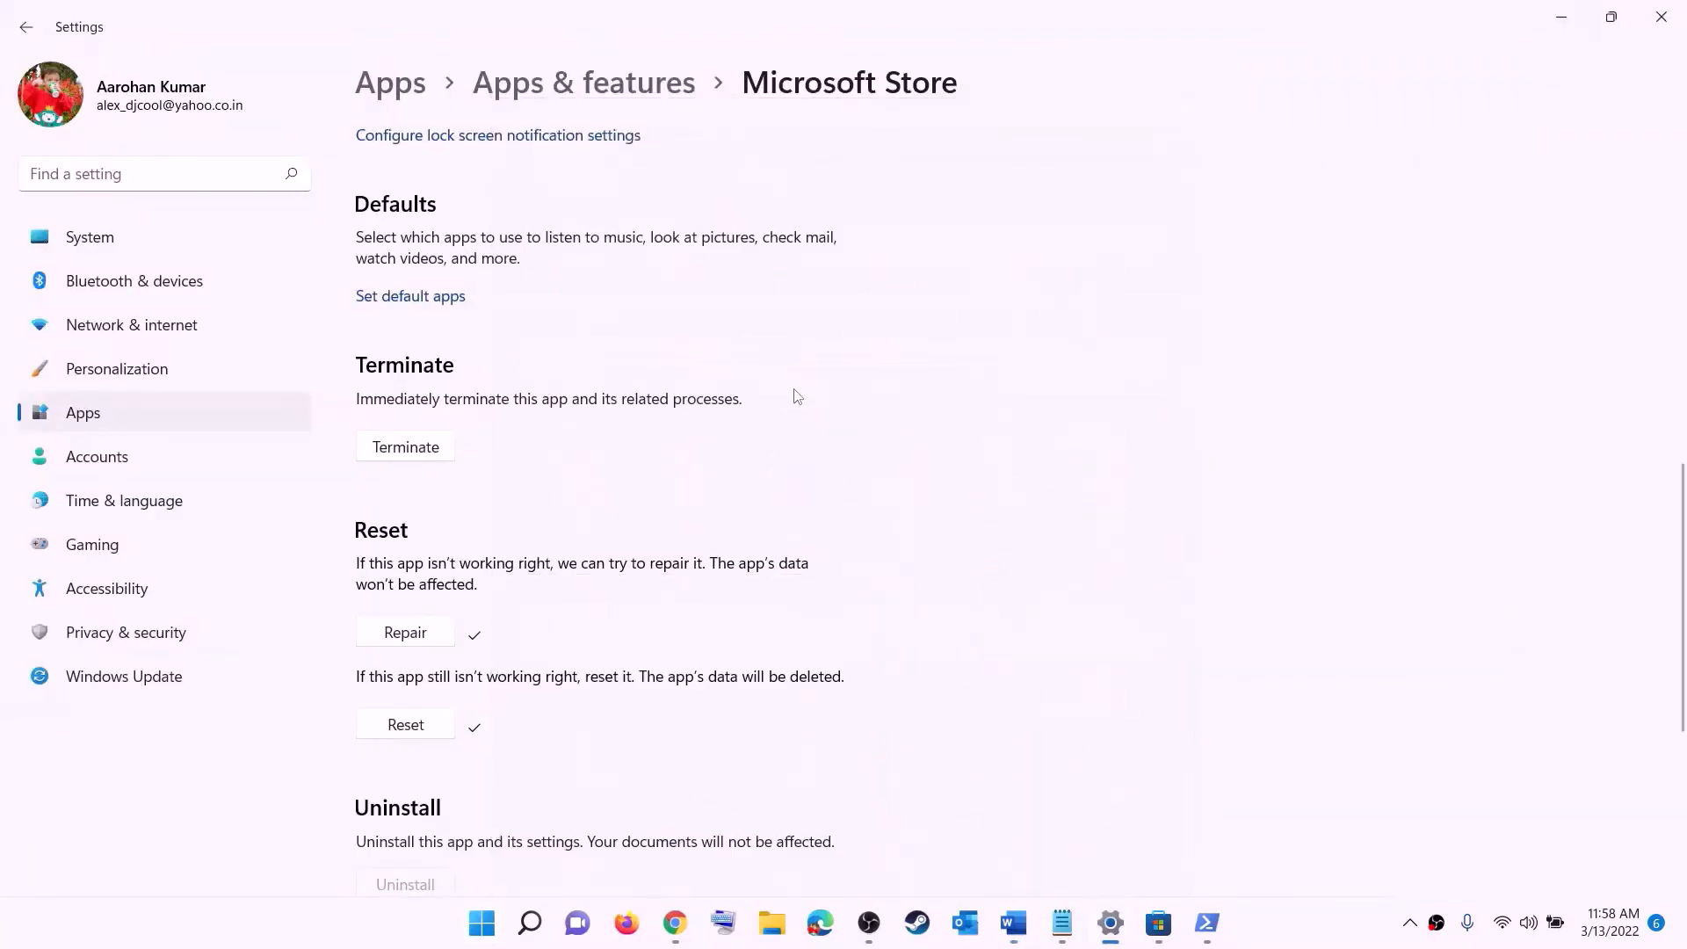
pyautogui.click(129, 676)
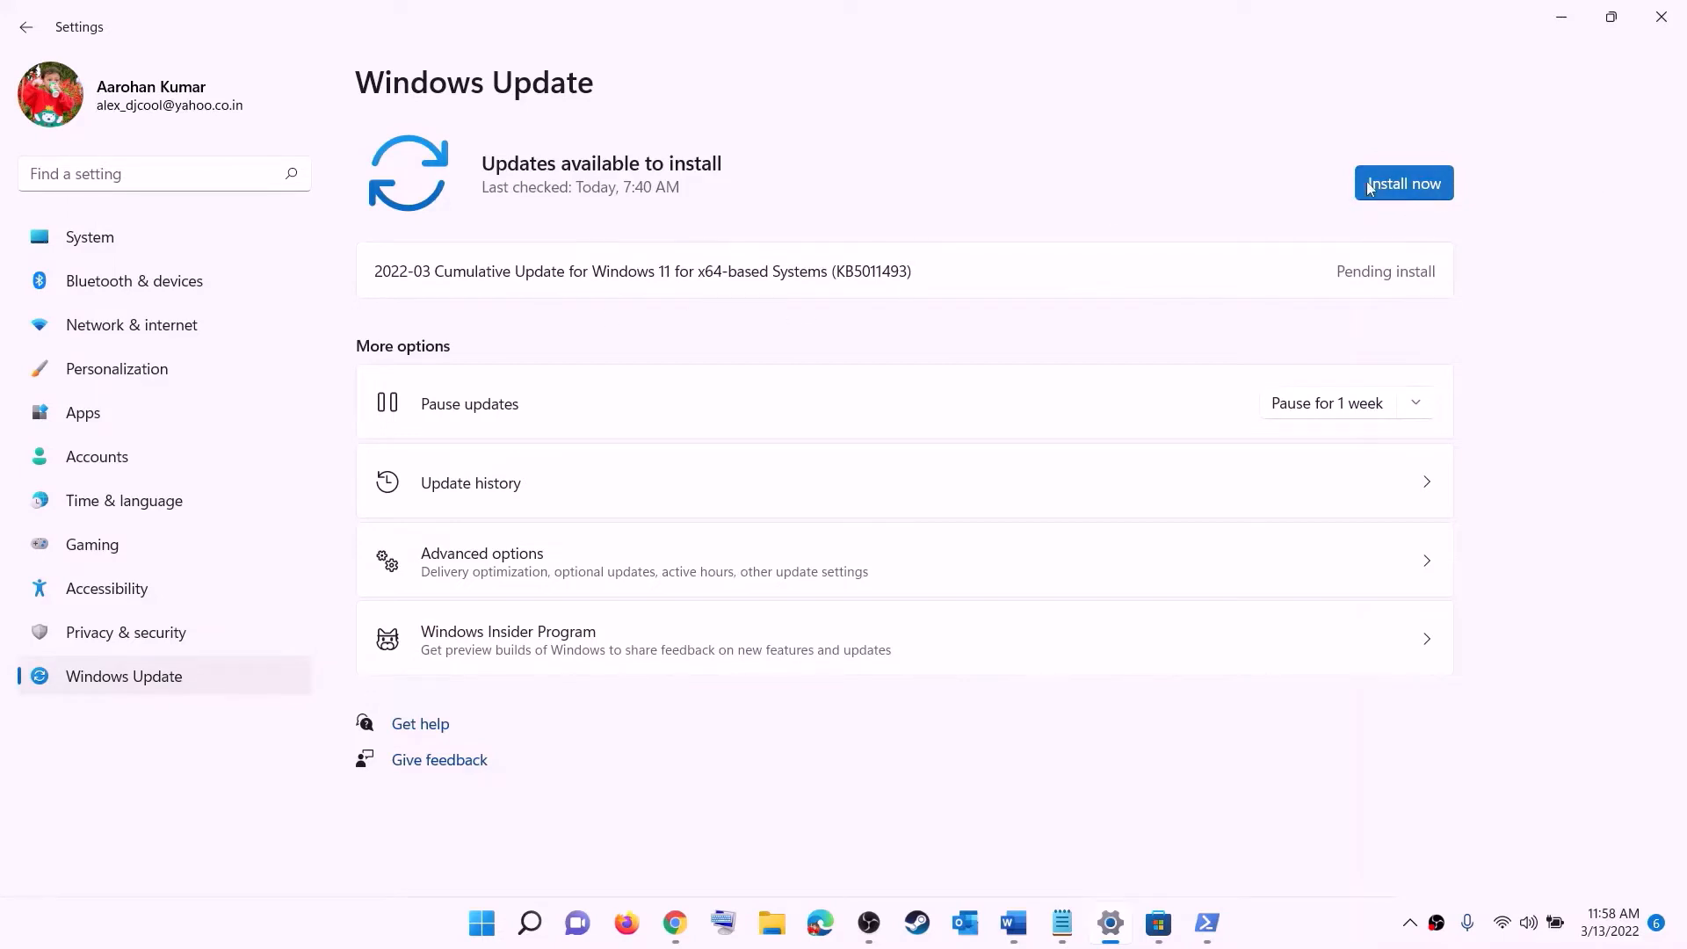
pyautogui.click(481, 923)
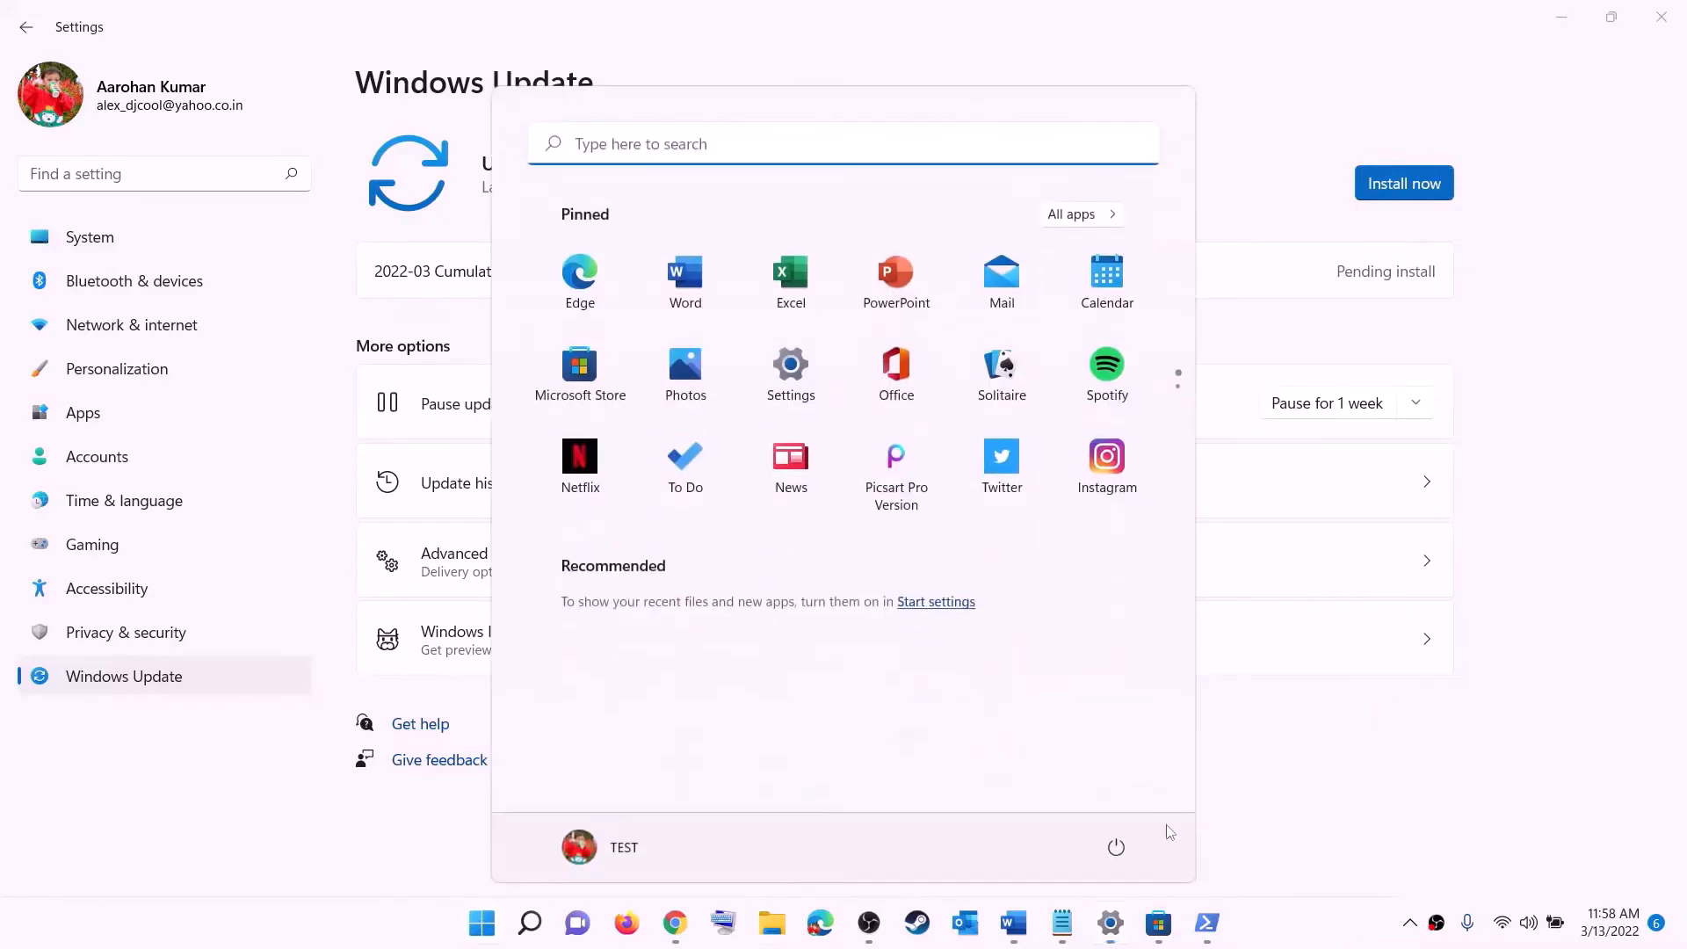
pyautogui.click(1117, 848)
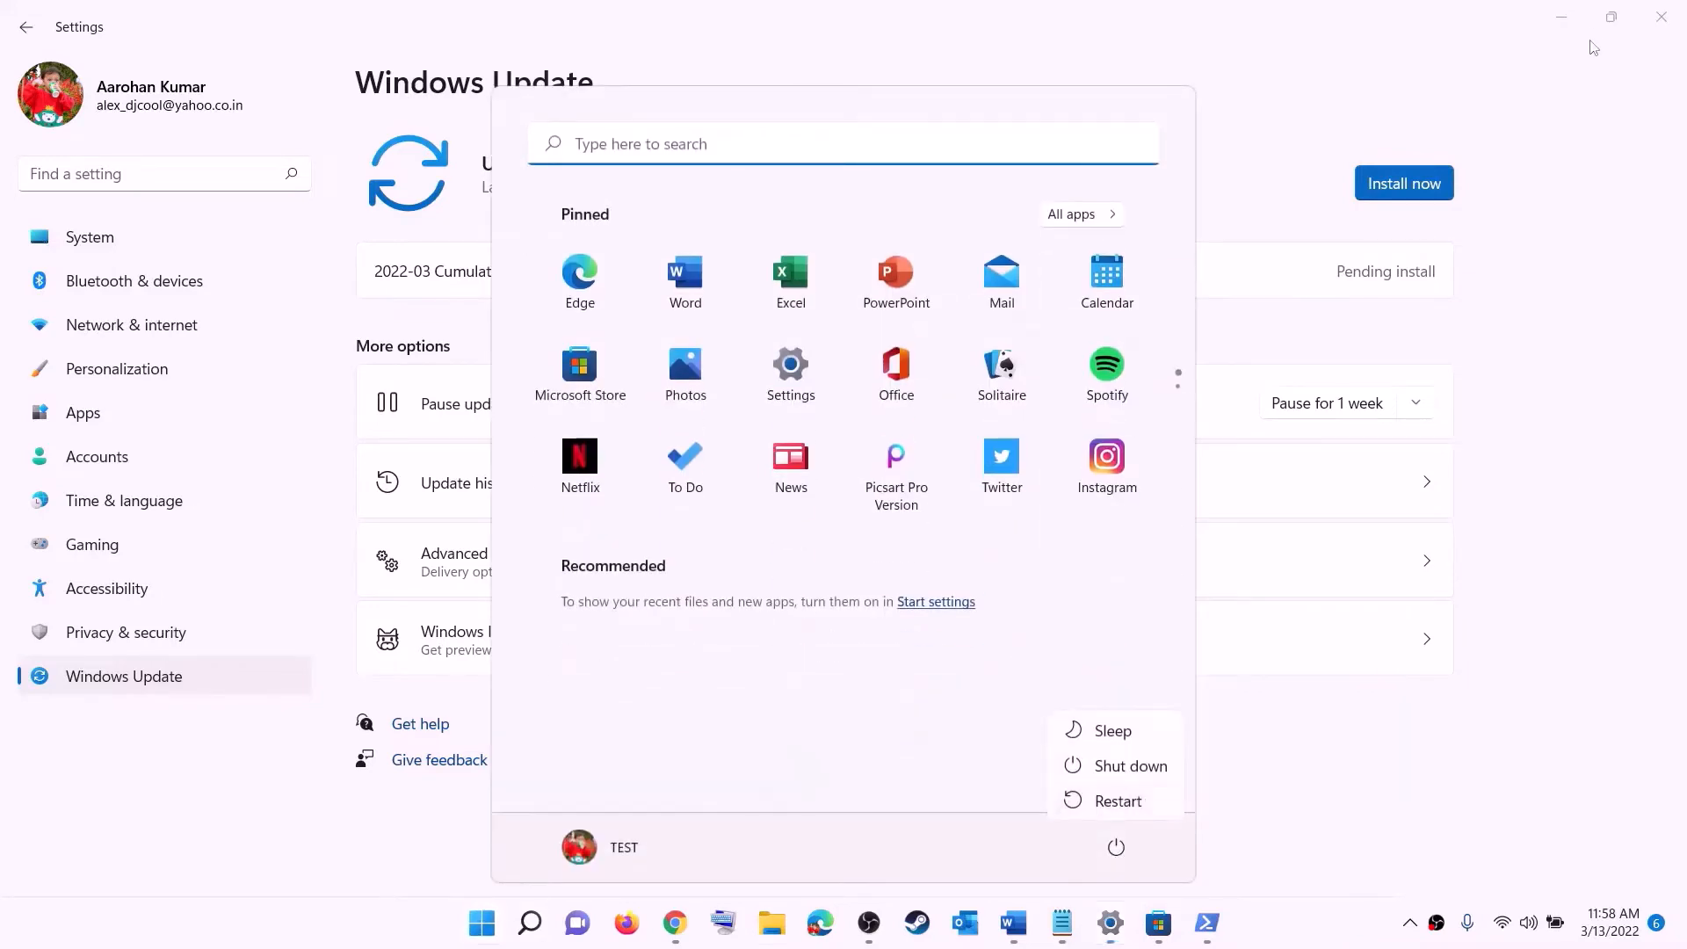
pyautogui.click(1572, 19)
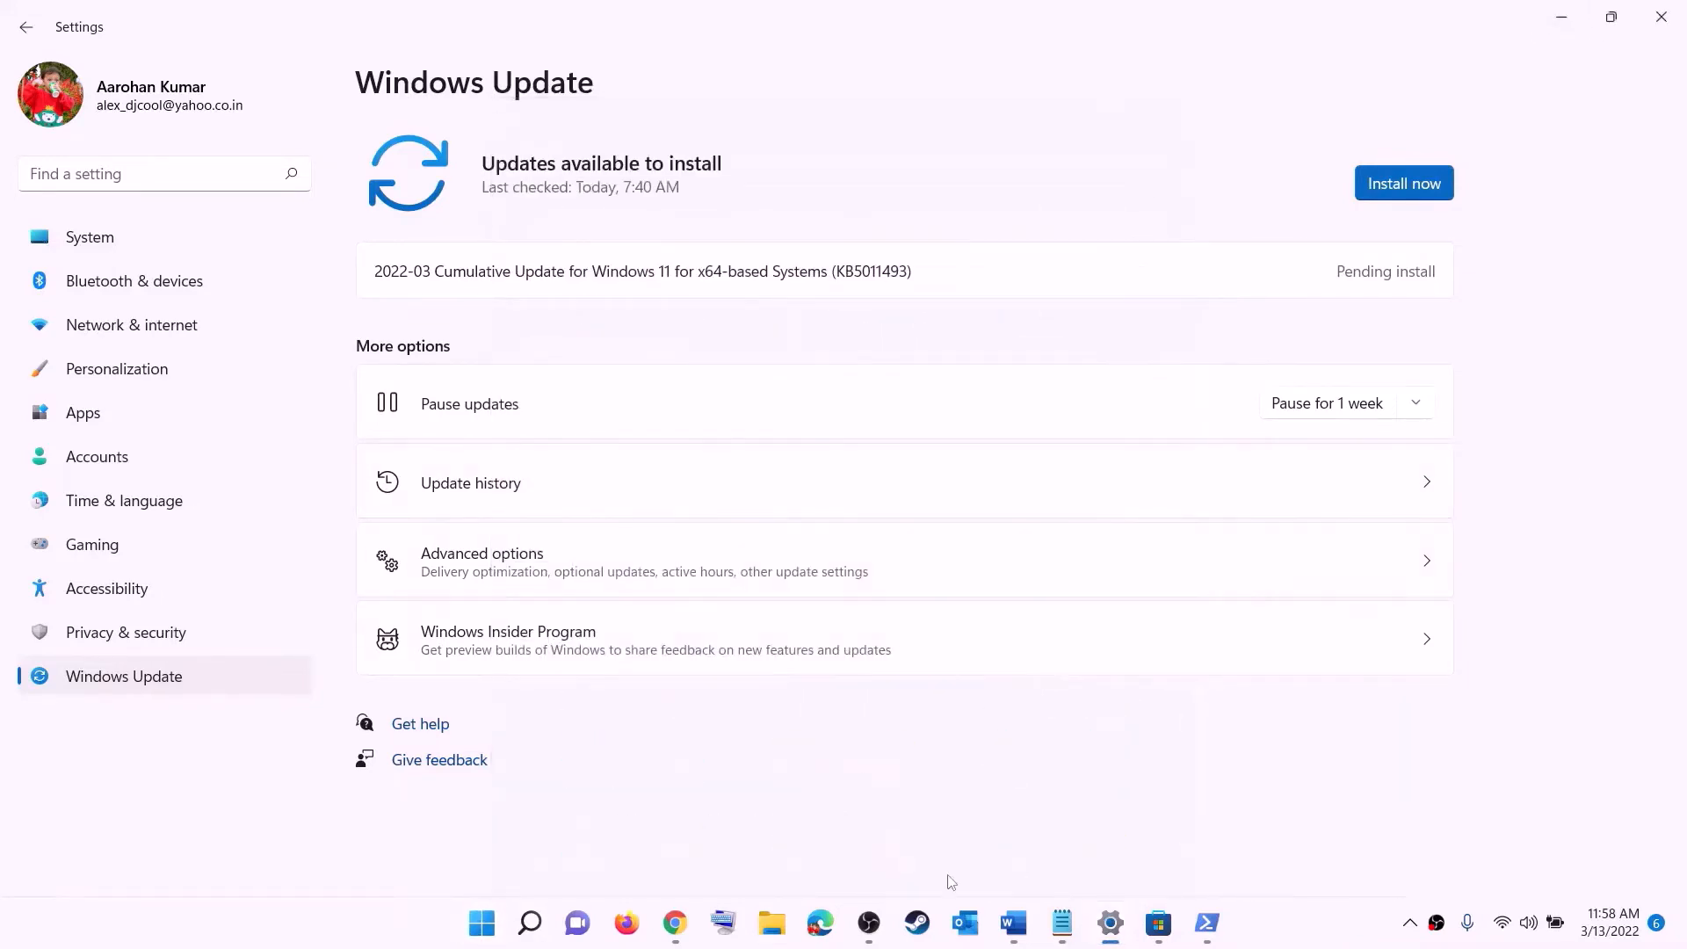
# Switch back to the Word document, copy WSRESET from Step 10, and run it as a command from Windows search.
pyautogui.click(1013, 925)
pyautogui.scroll(-3, 514, 440)
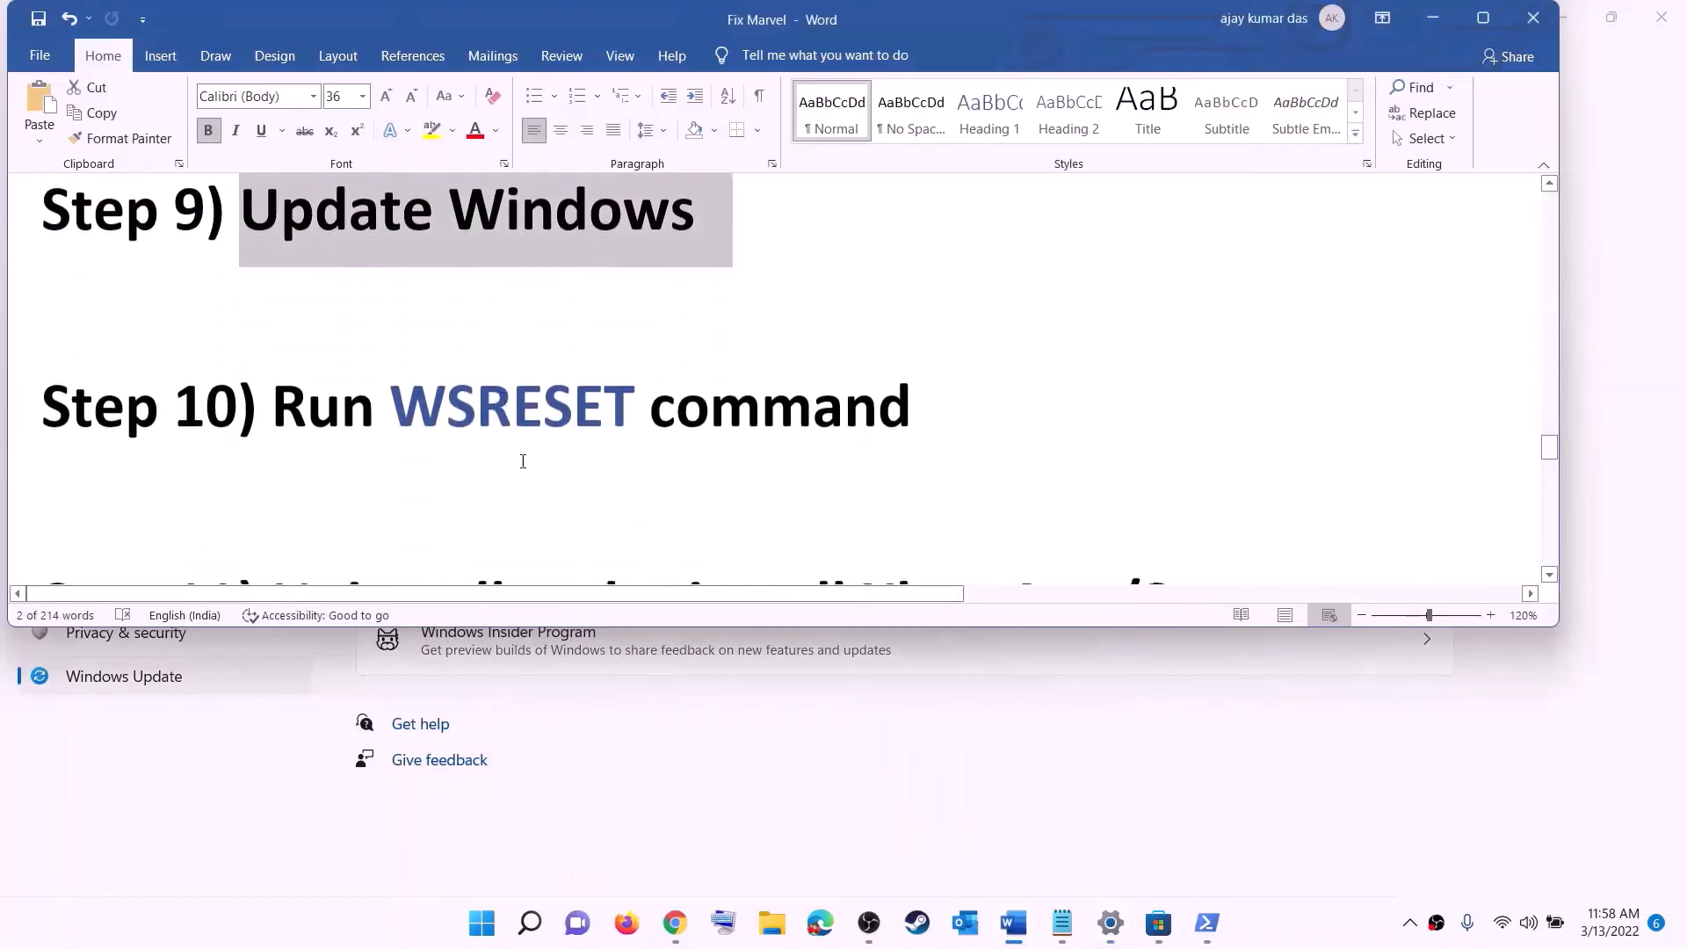
pyautogui.doubleClick(512, 415)
pyautogui.hotkey('ctrl', 'c')
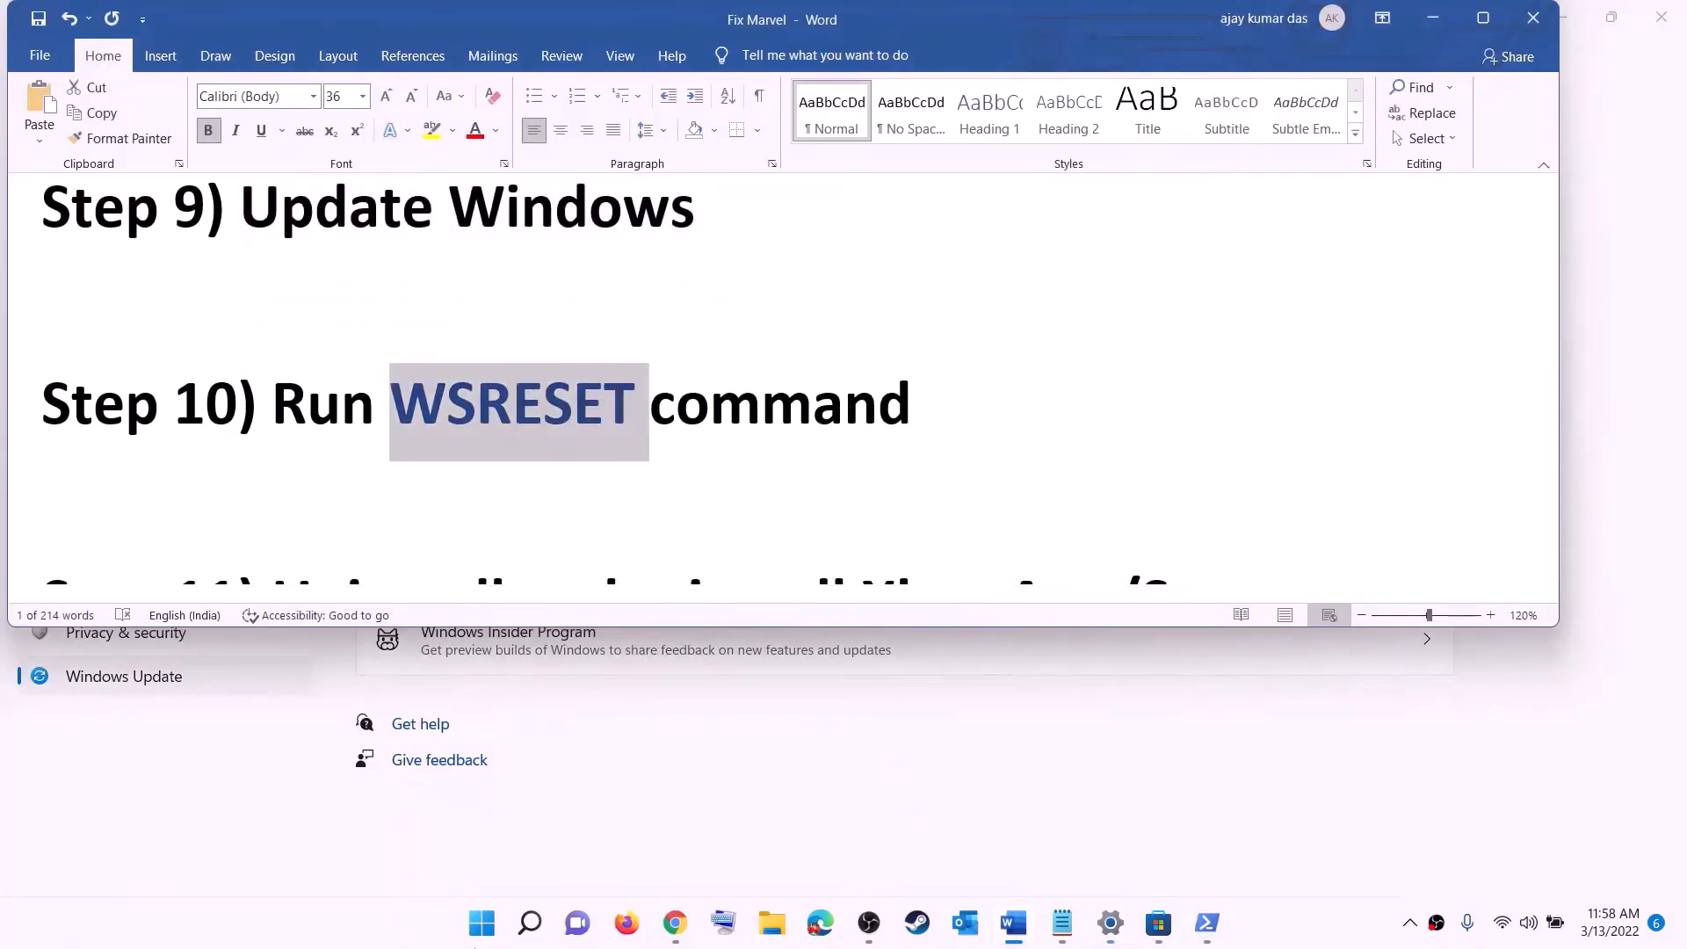
pyautogui.click(476, 943)
pyautogui.hotkey('ctrl', 'v')
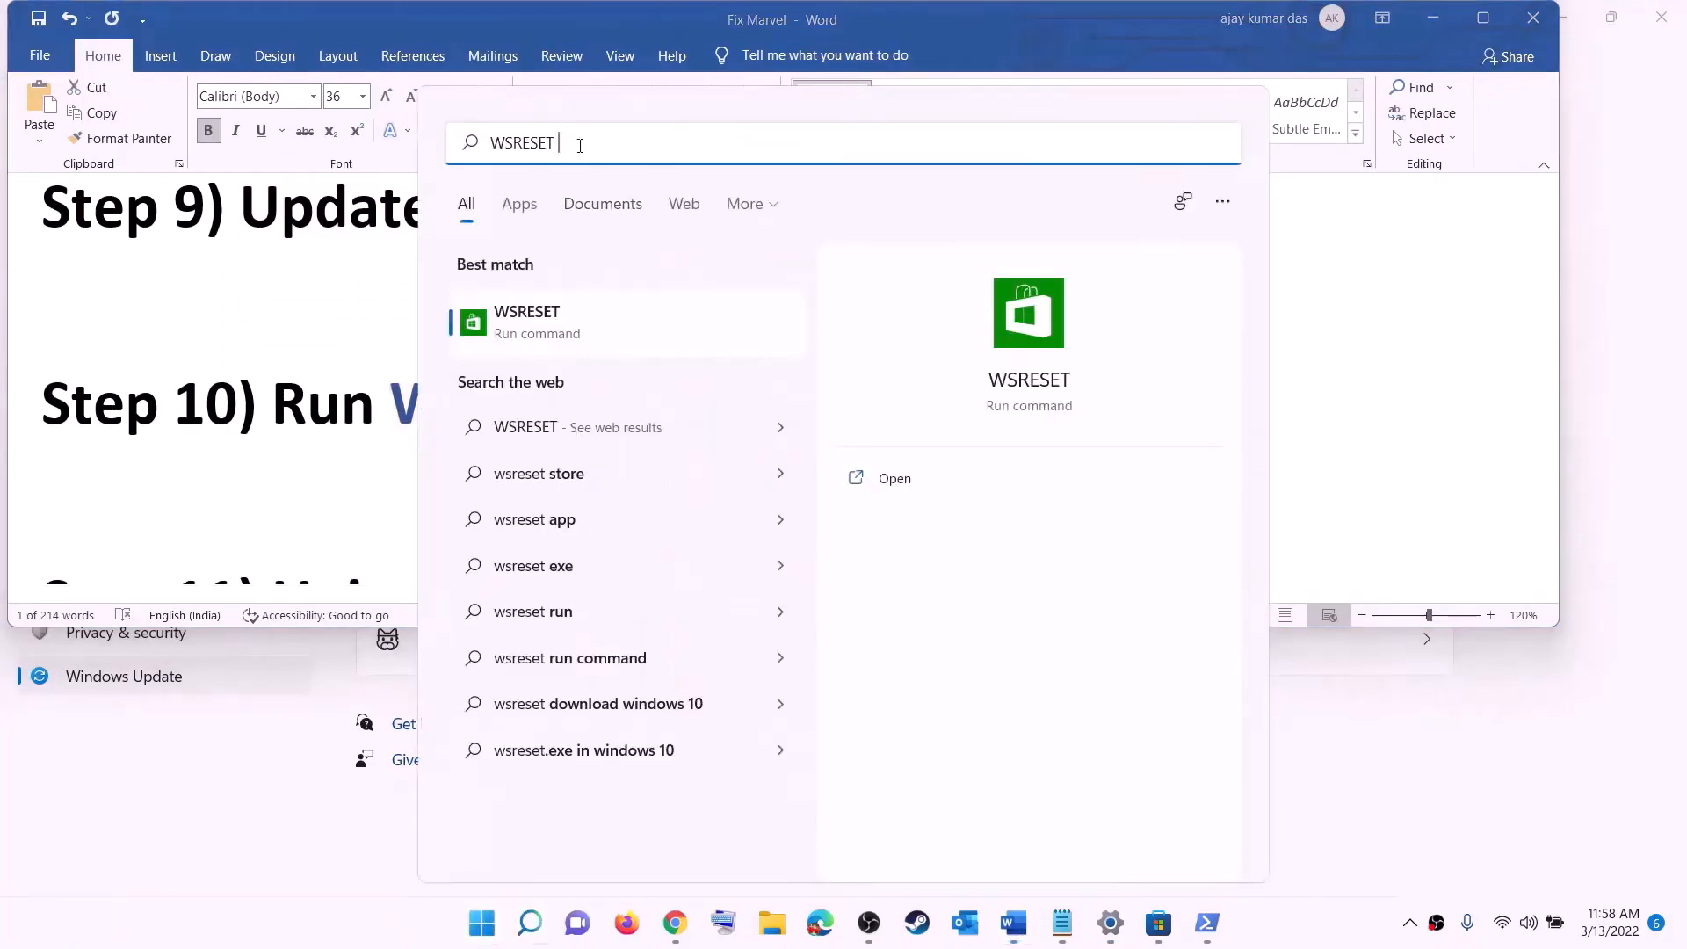
pyautogui.click(554, 335)
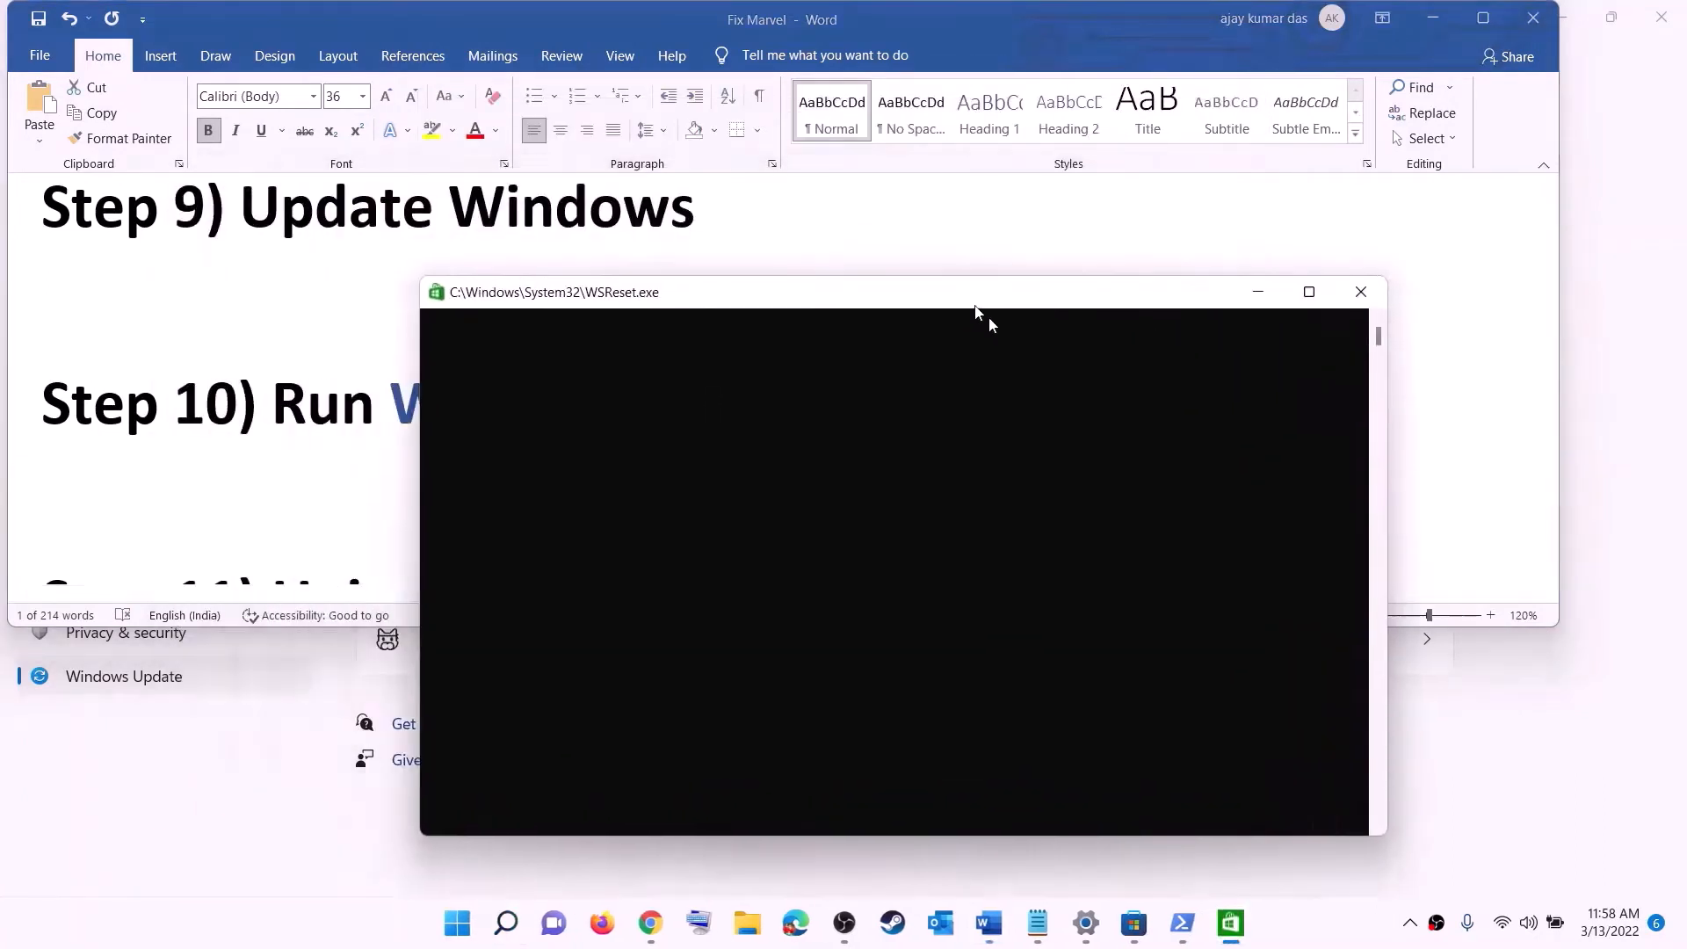
pyautogui.moveTo(984, 316); pyautogui.dragTo(974, 292)
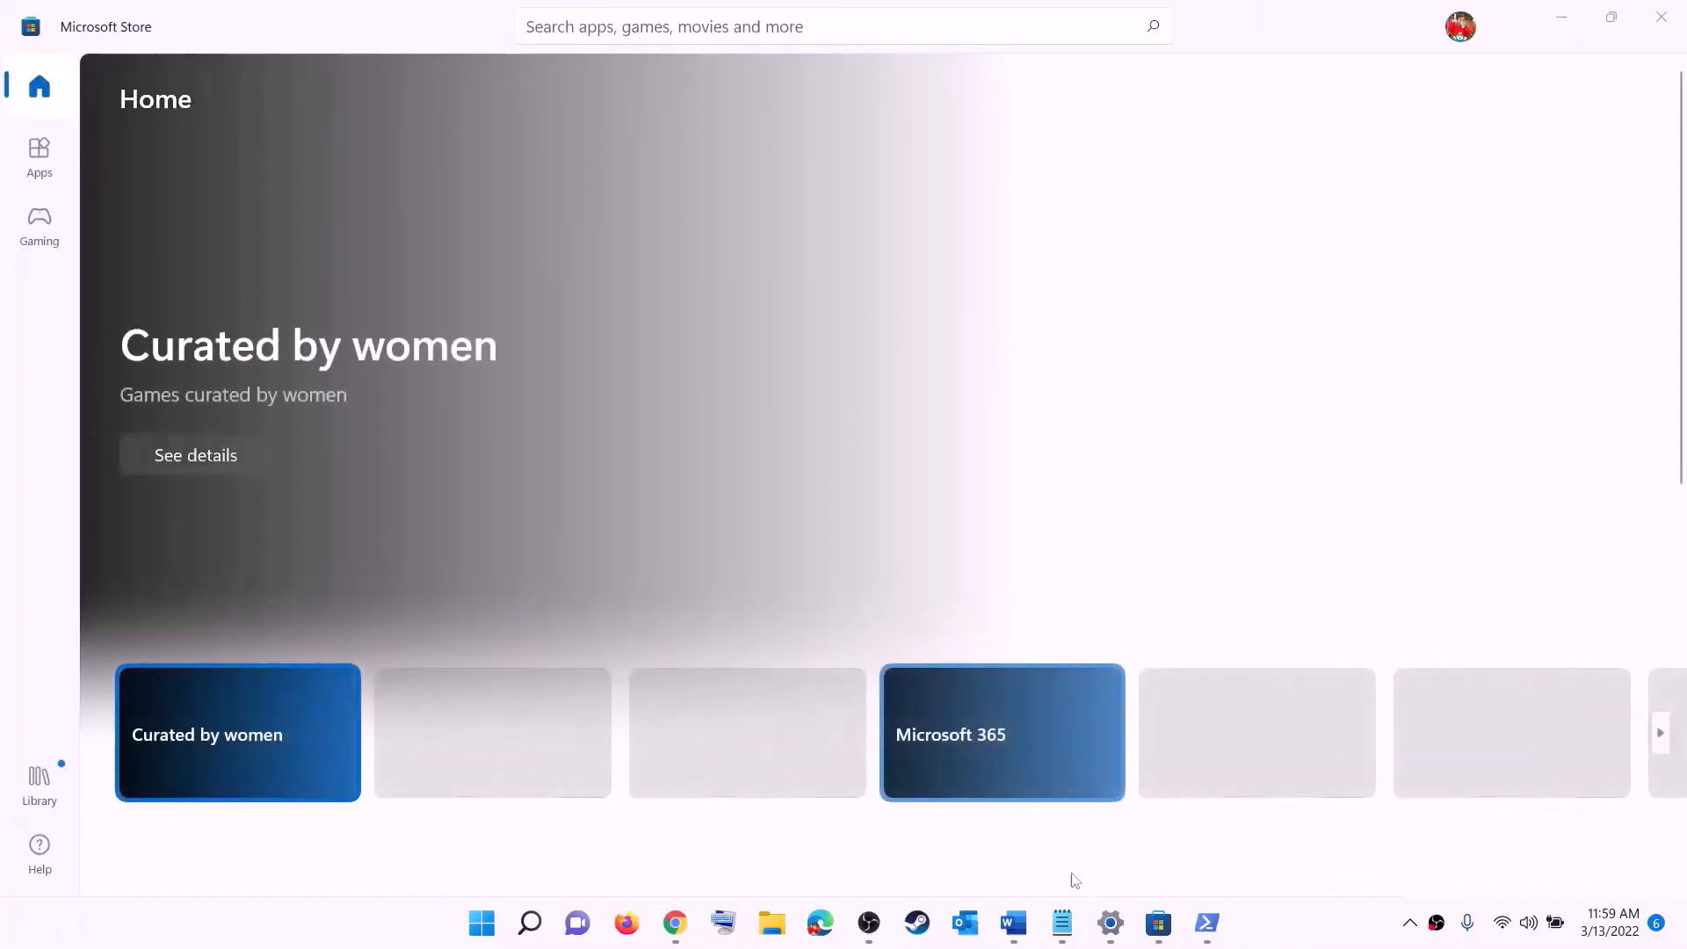
# Switch to the Word document, go to Step 11 on reinstalling the Xbox App/Store, and search Windows for xbox.
pyautogui.click(1013, 923)
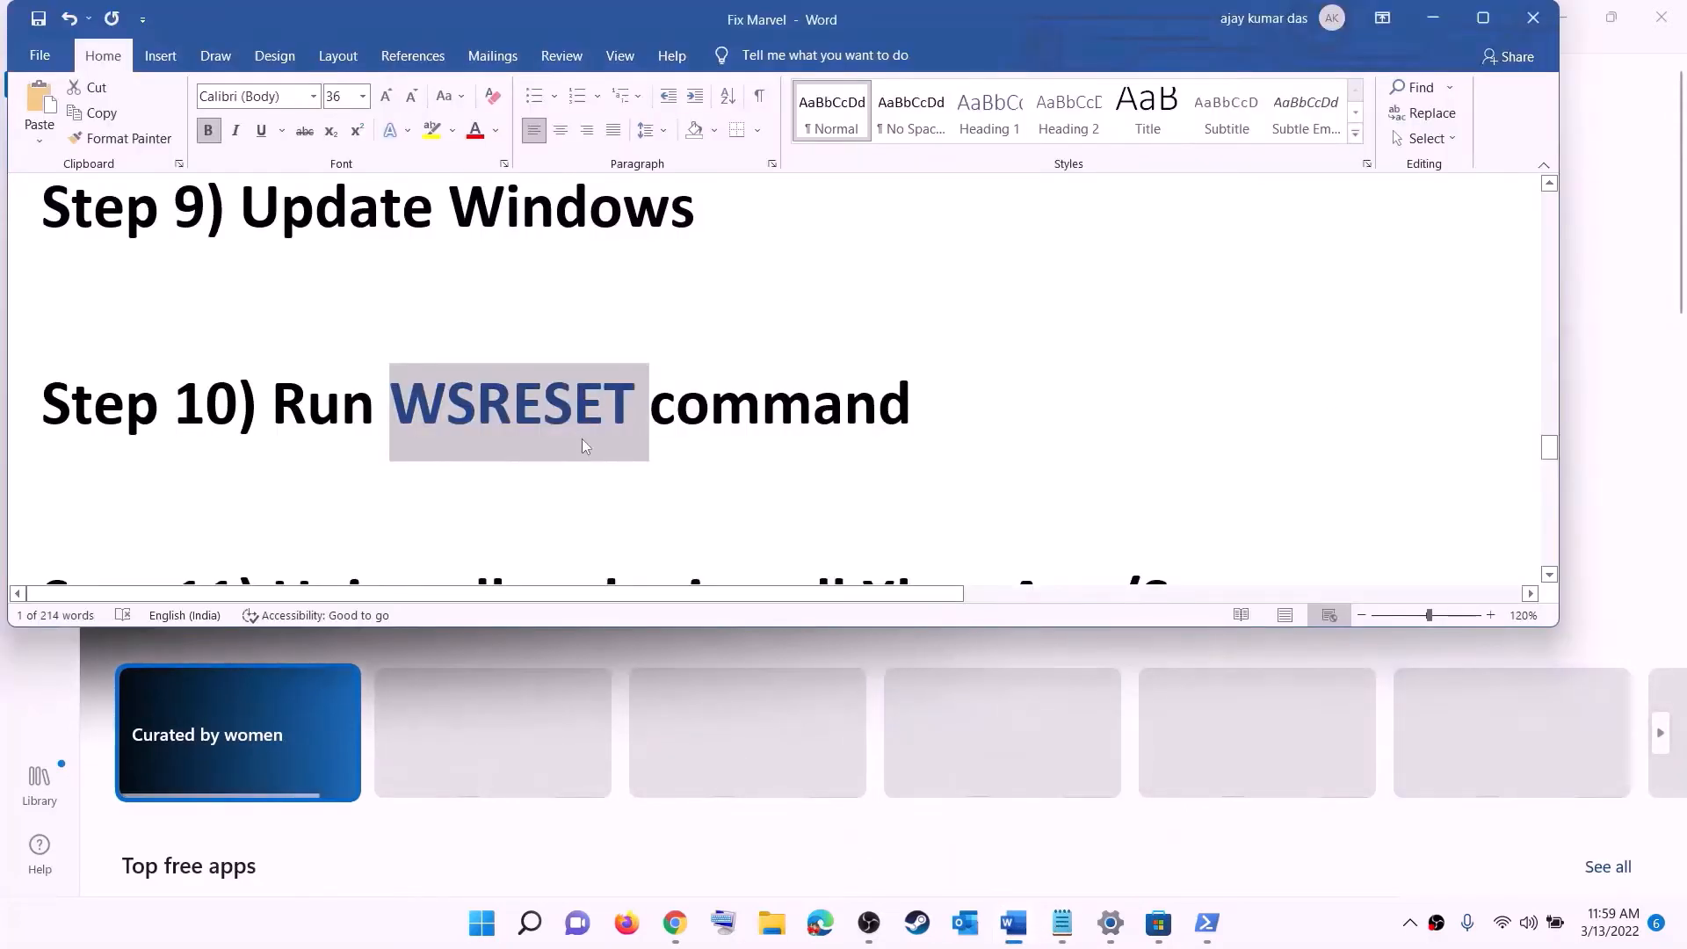
pyautogui.scroll(-3, 582, 439)
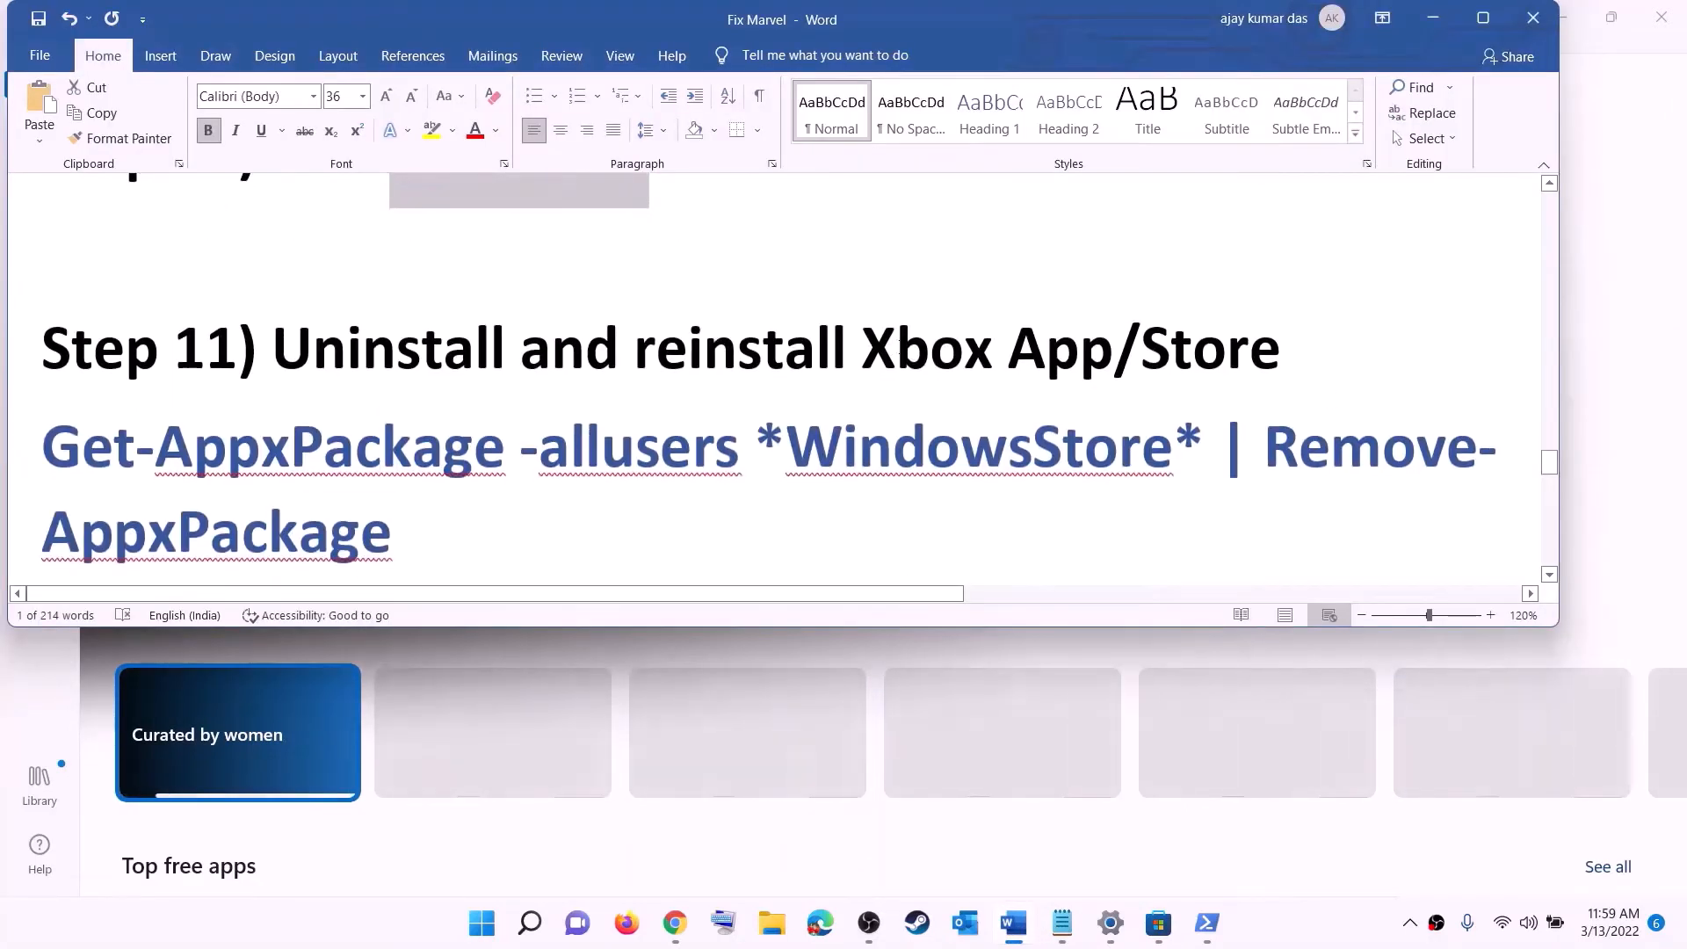
pyautogui.scroll(-1, 615, 440)
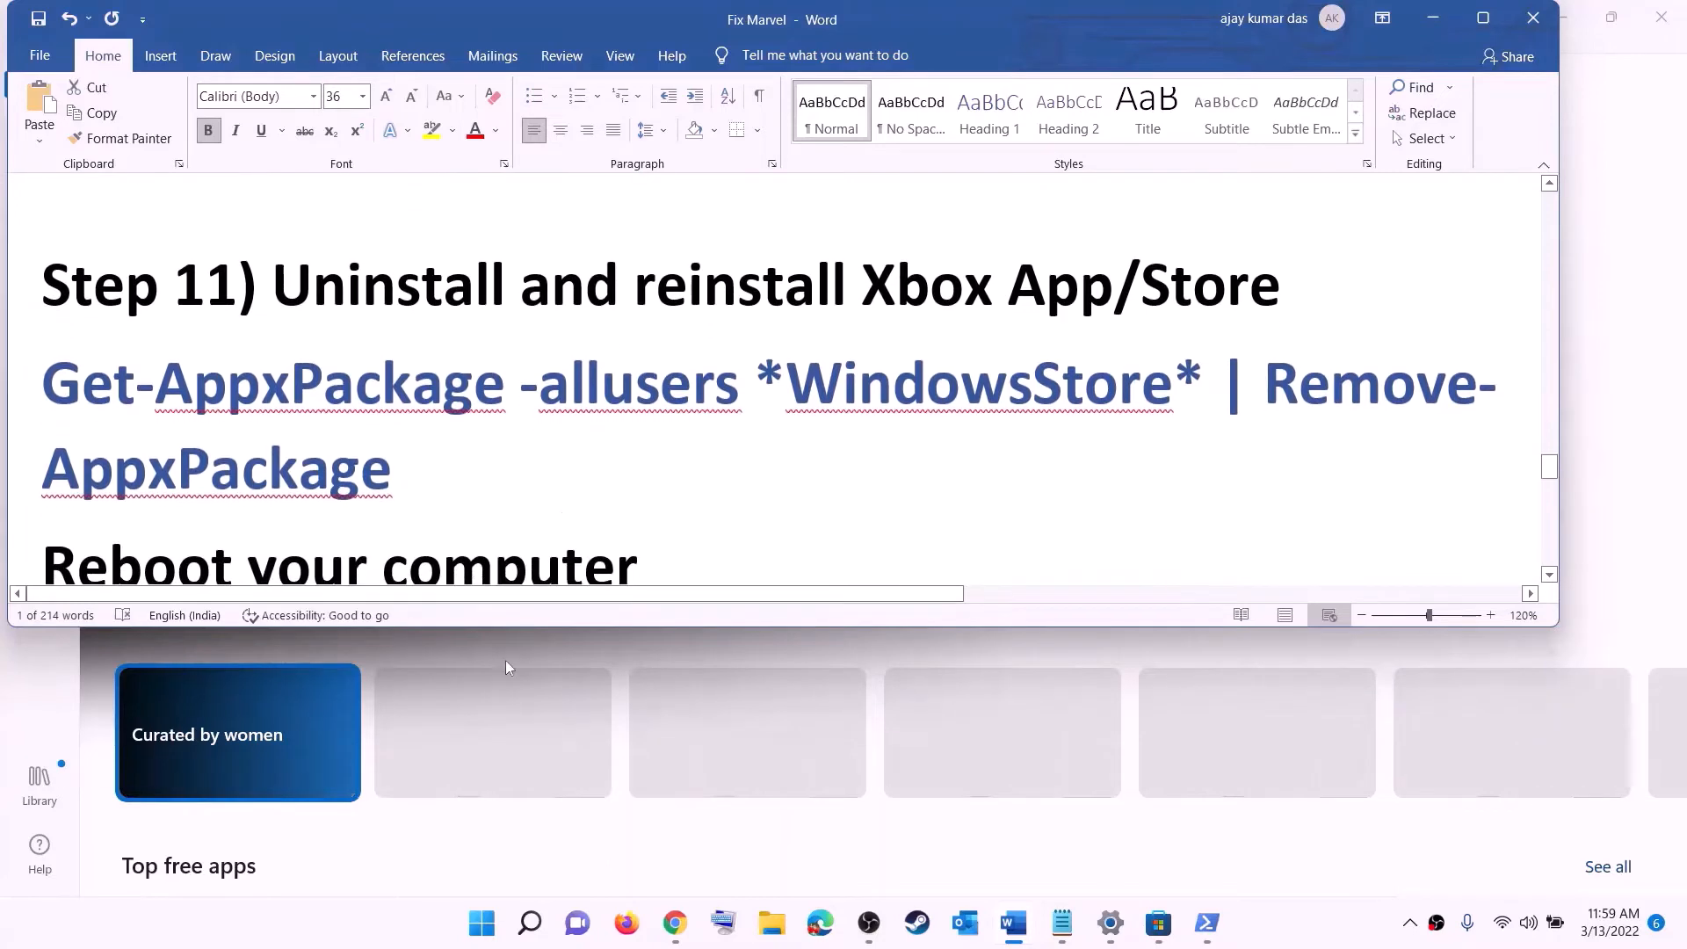
pyautogui.click(485, 933)
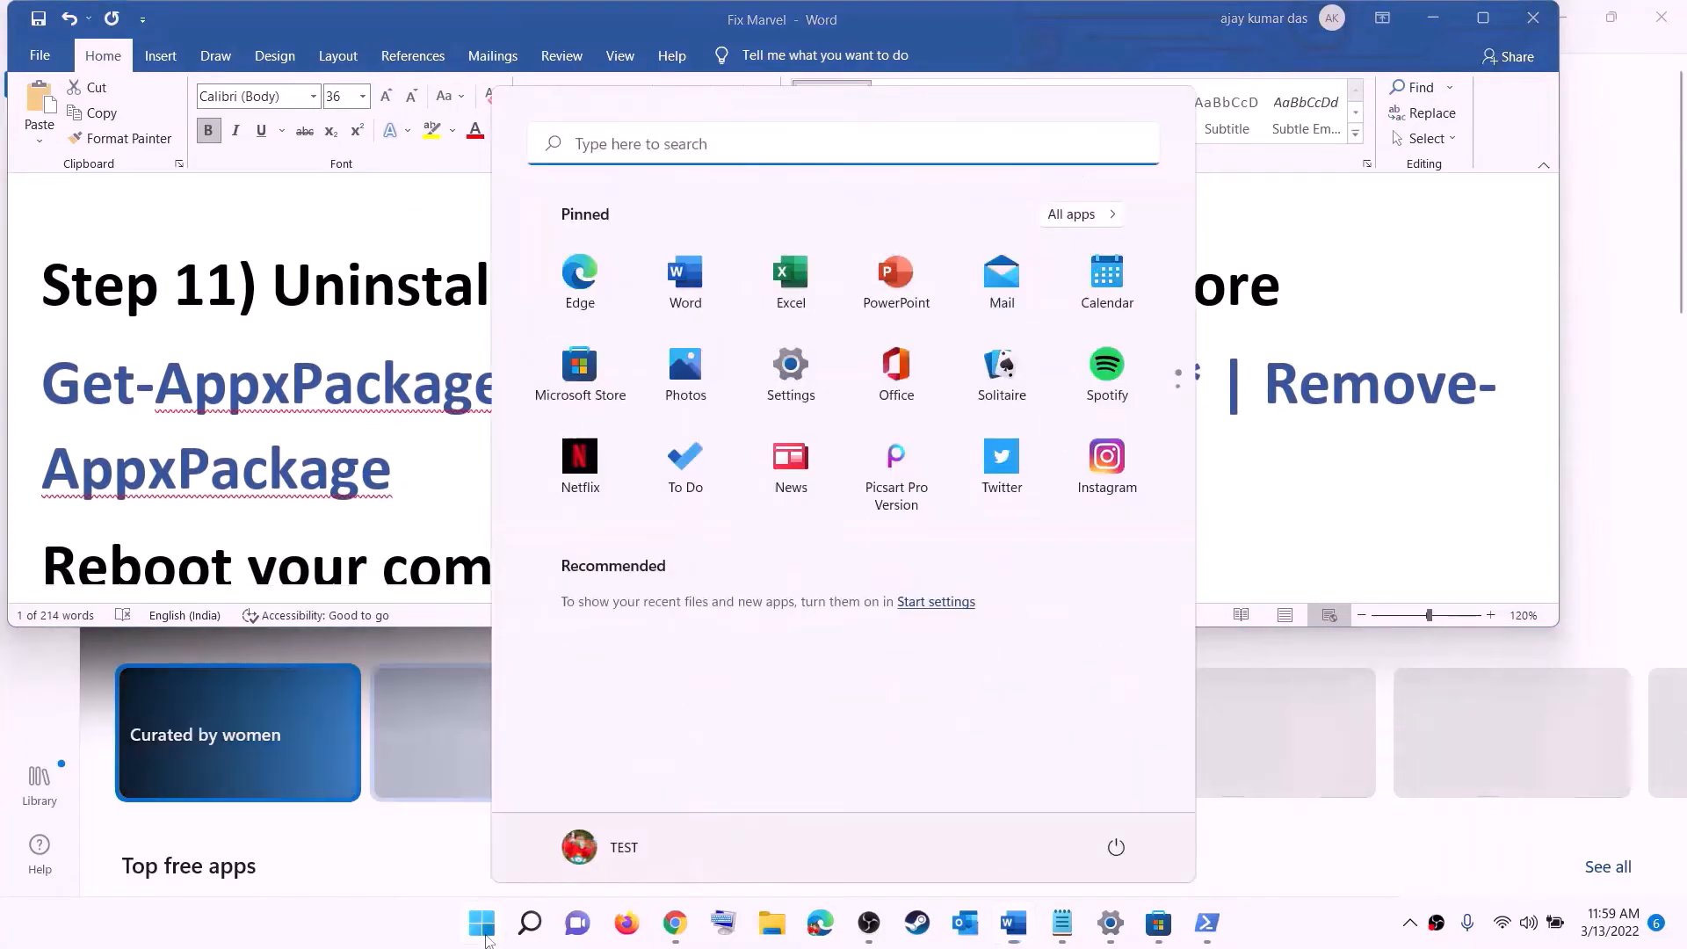
pyautogui.write('xbox')
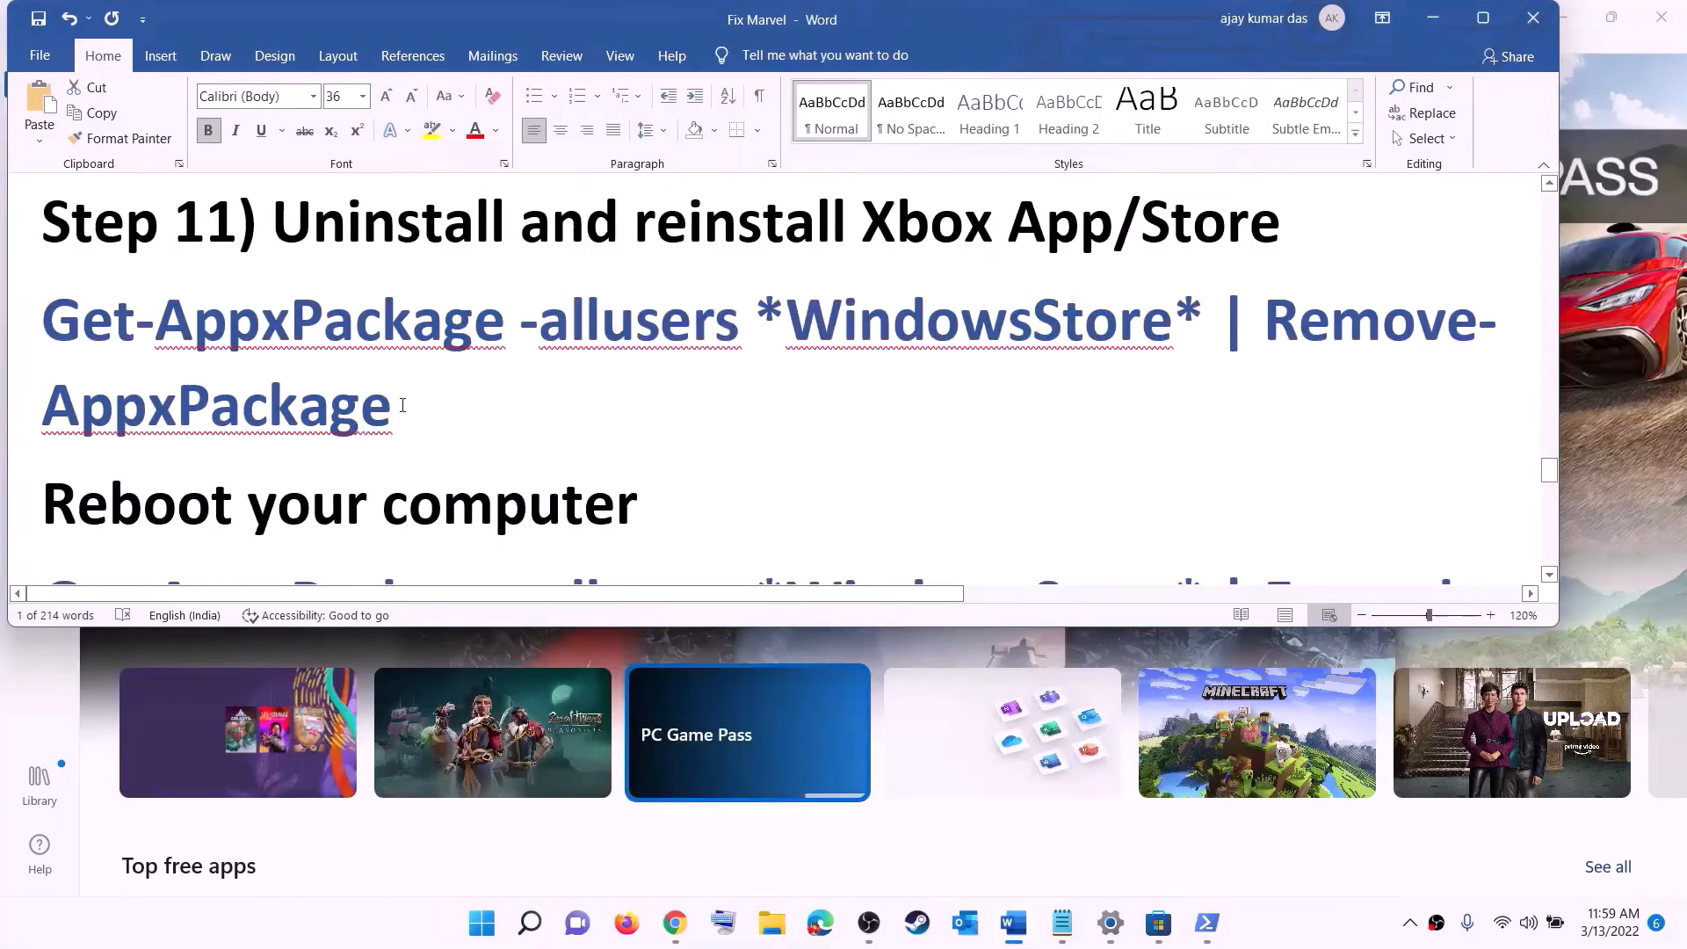
# Copy the command "Get-AppxPackage -allusers *WindowsStore* | Remove-AppxPackage" from Step 11.
pyautogui.tripleClick(402, 405)
pyautogui.rightClick(167, 365)
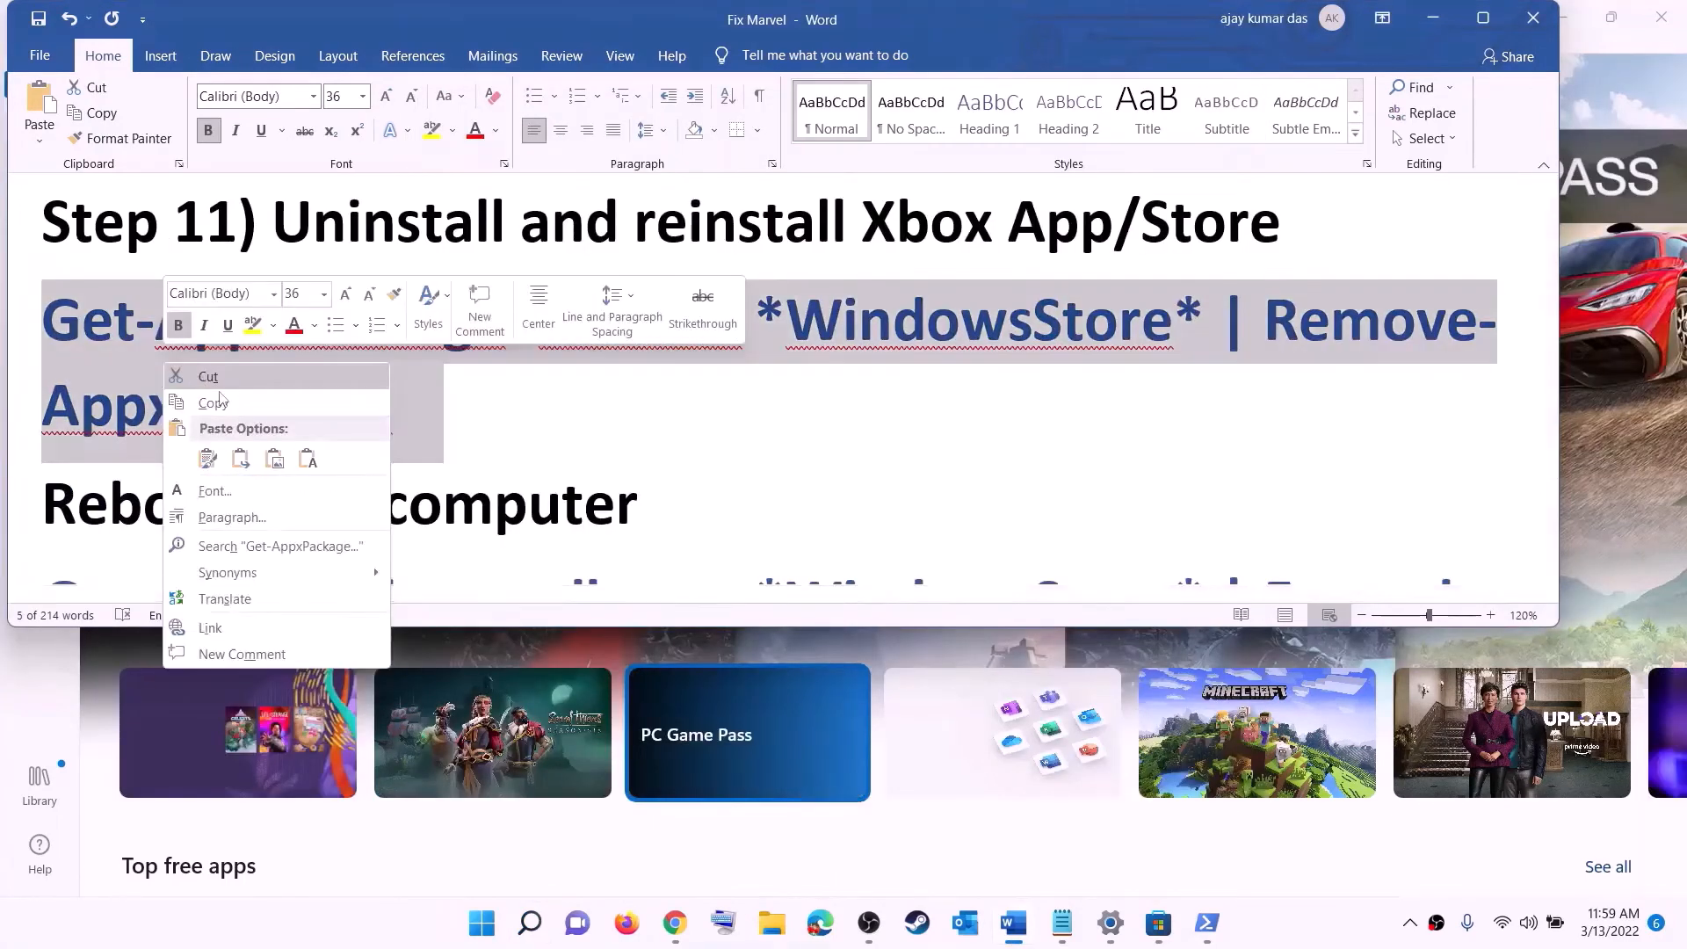
pyautogui.click(213, 402)
# Open Windows PowerShell as administrator and run the copied Remove-AppxPackage command to uninstall the Microsoft Store.
pyautogui.click(485, 927)
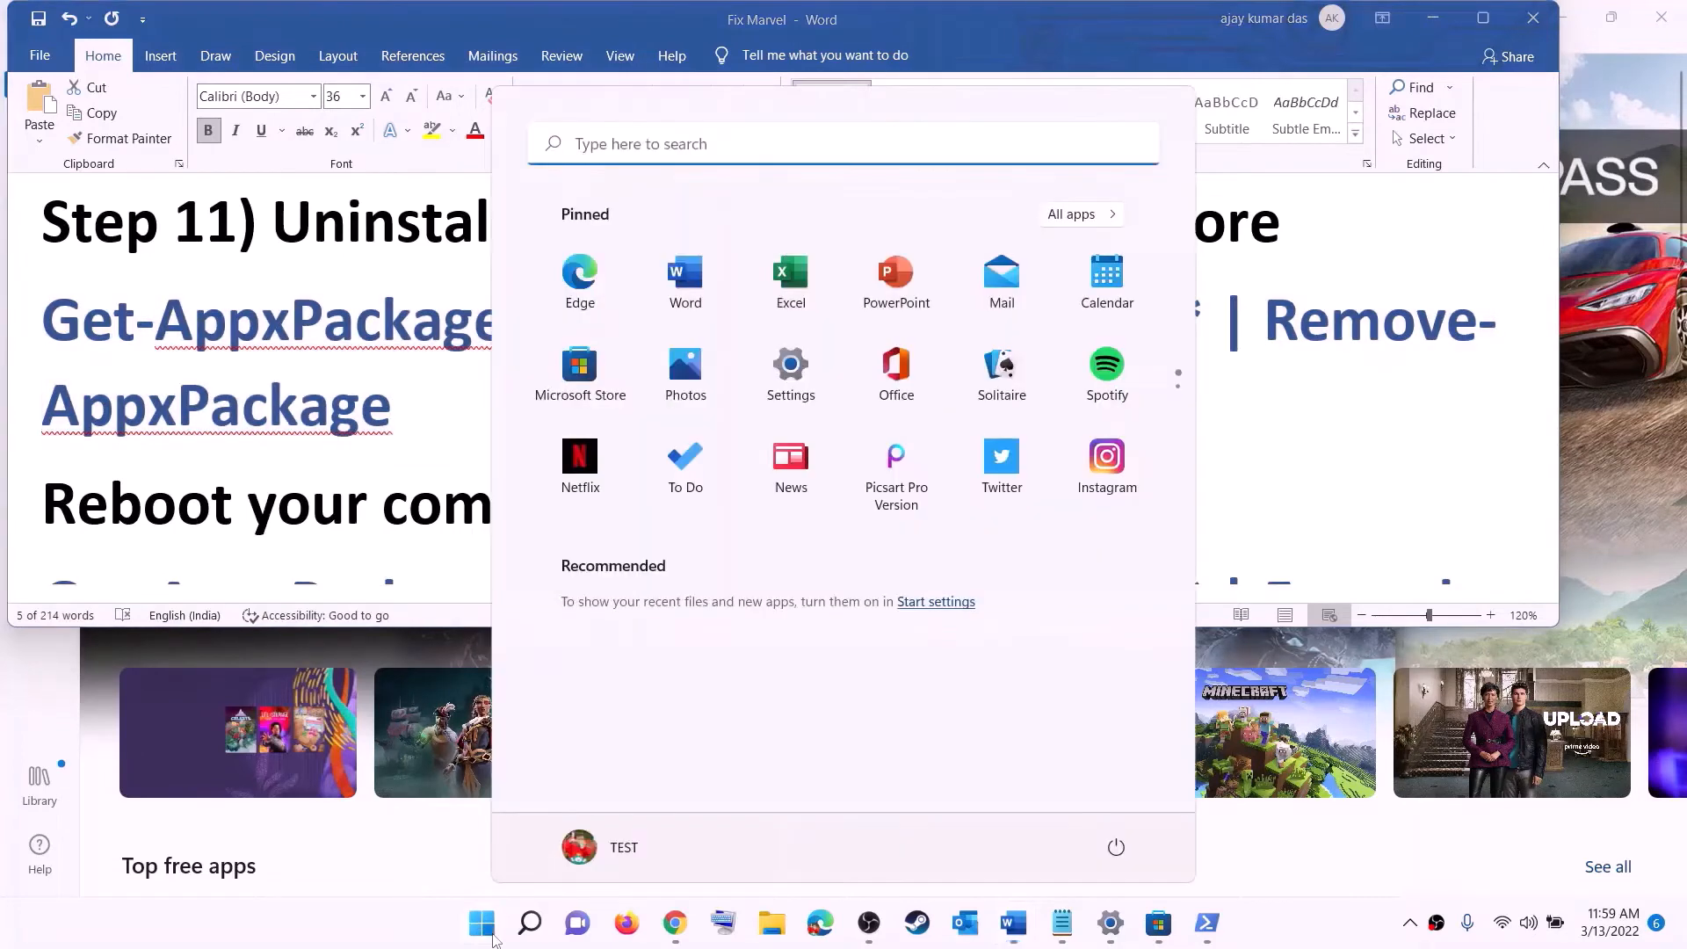
pyautogui.write('powe')
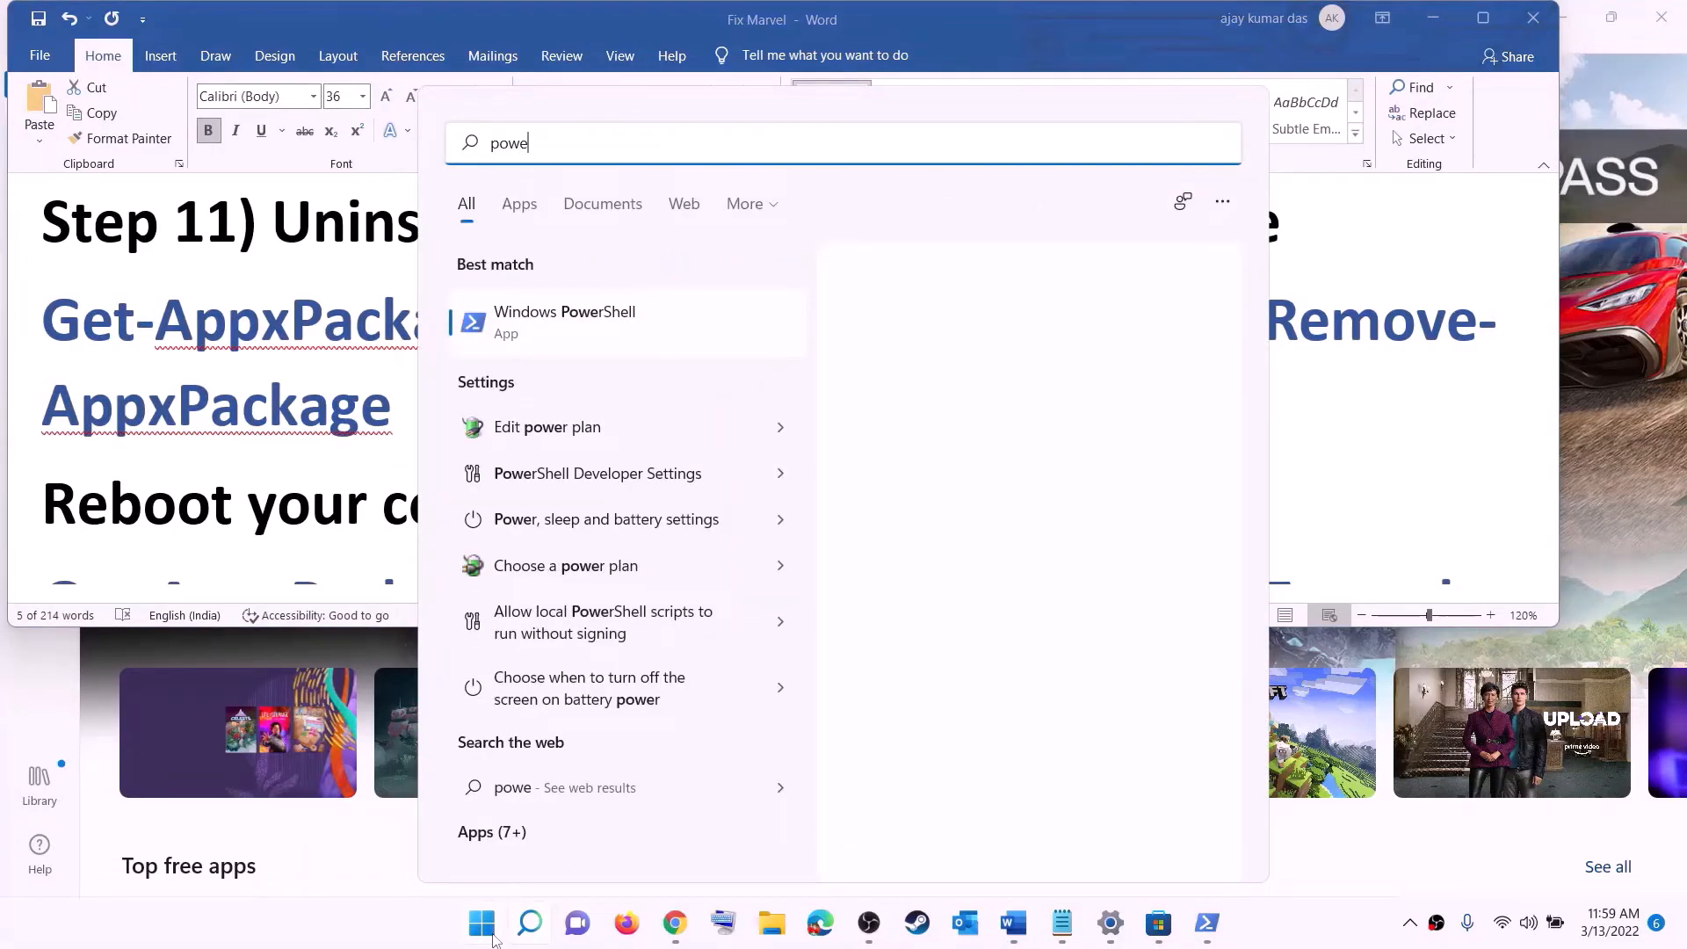
pyautogui.write('rshel')
pyautogui.rightClick(571, 325)
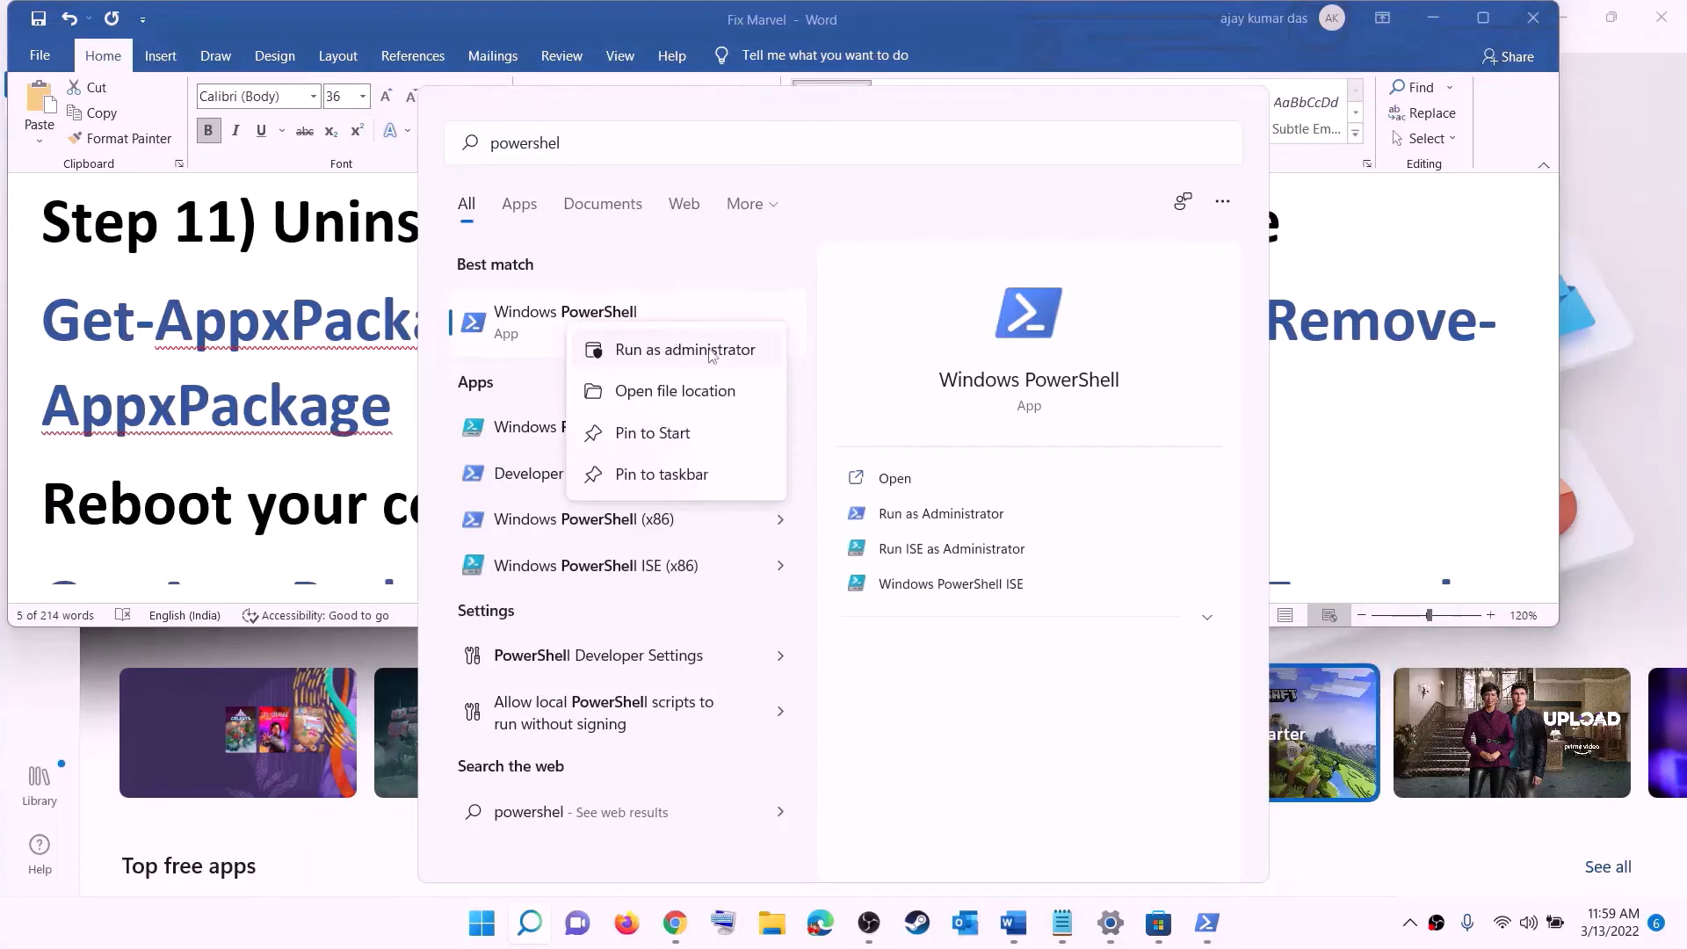
pyautogui.press('Escape')
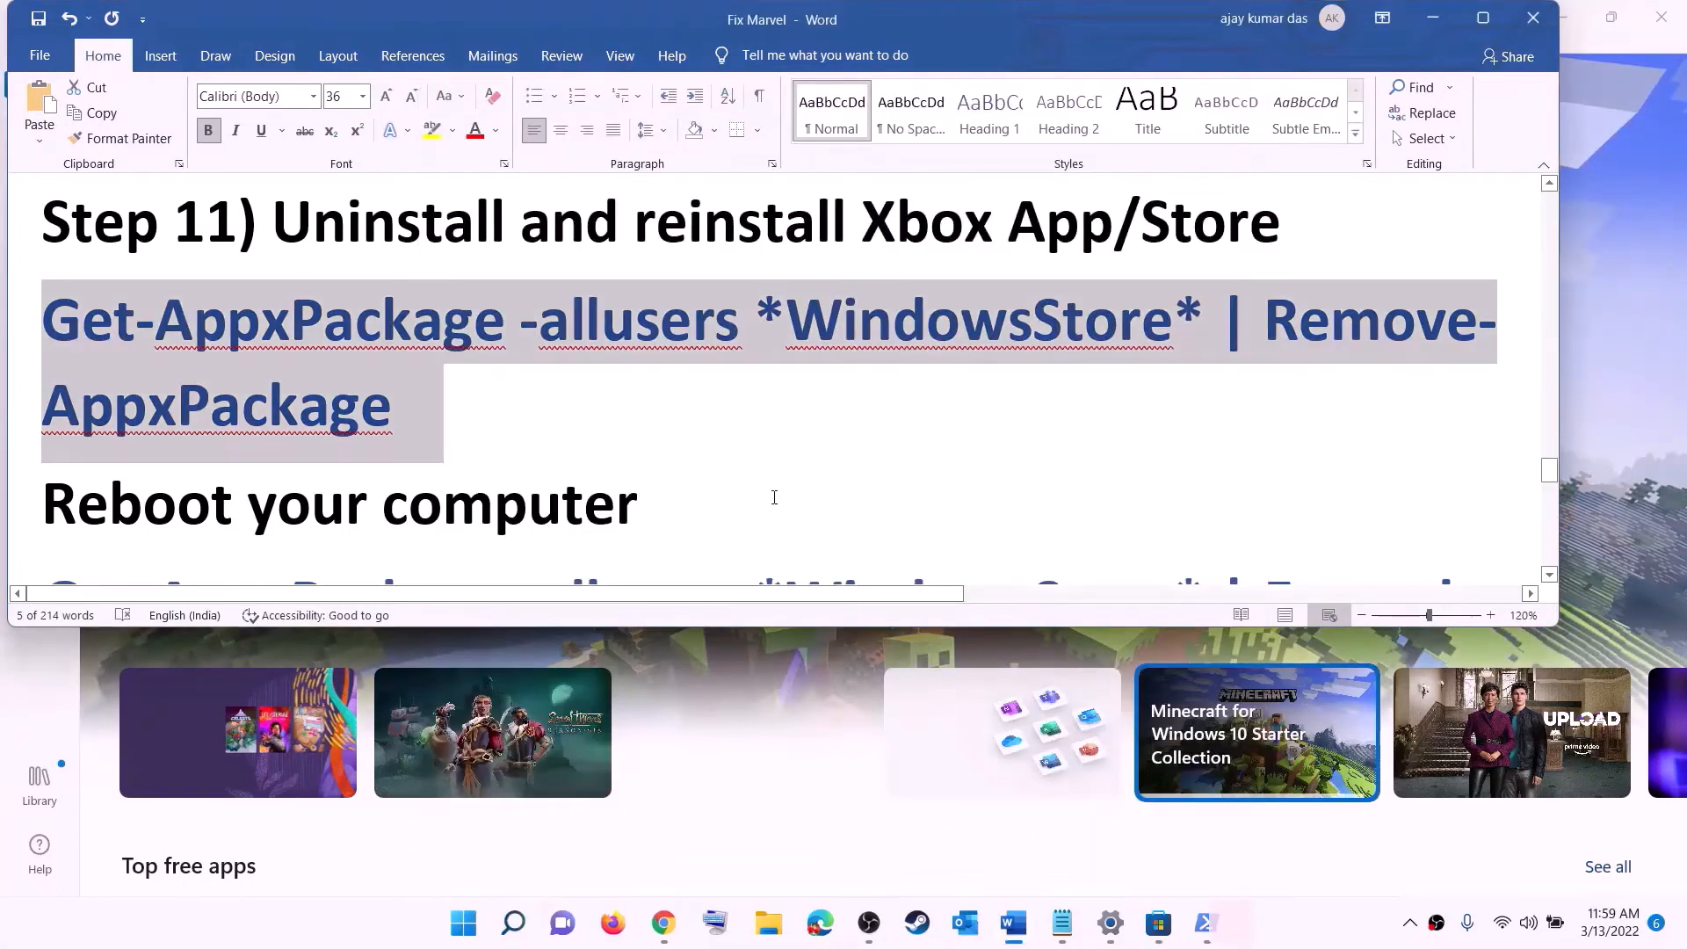
pyautogui.click(726, 630)
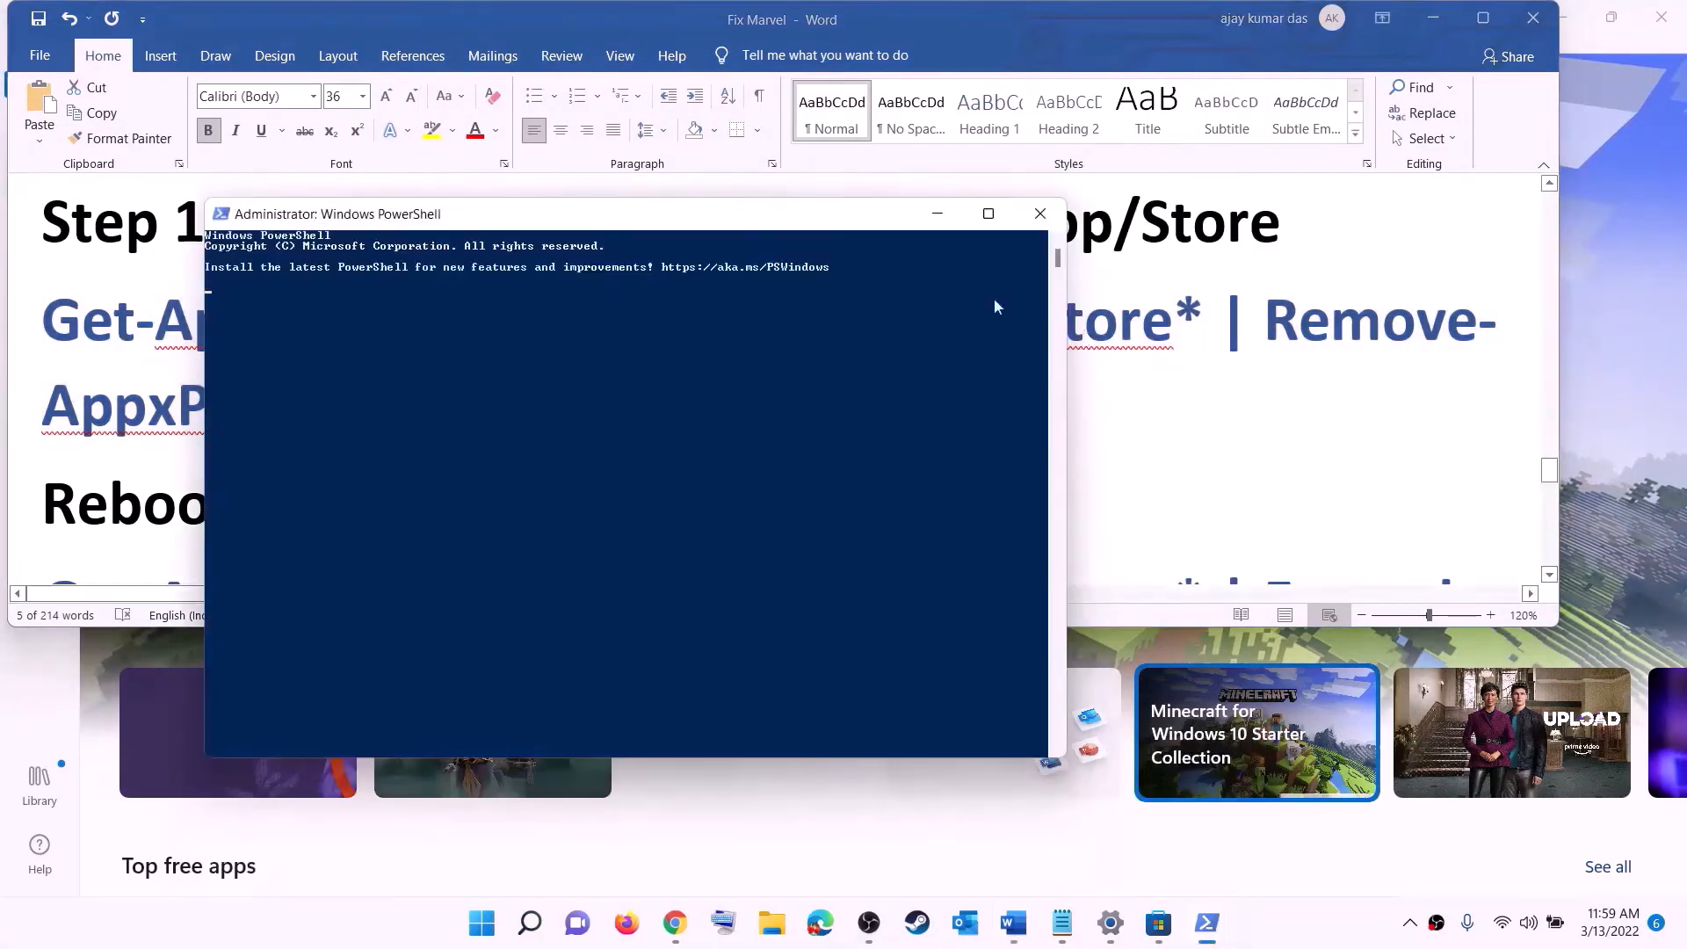
pyautogui.rightClick(526, 330)
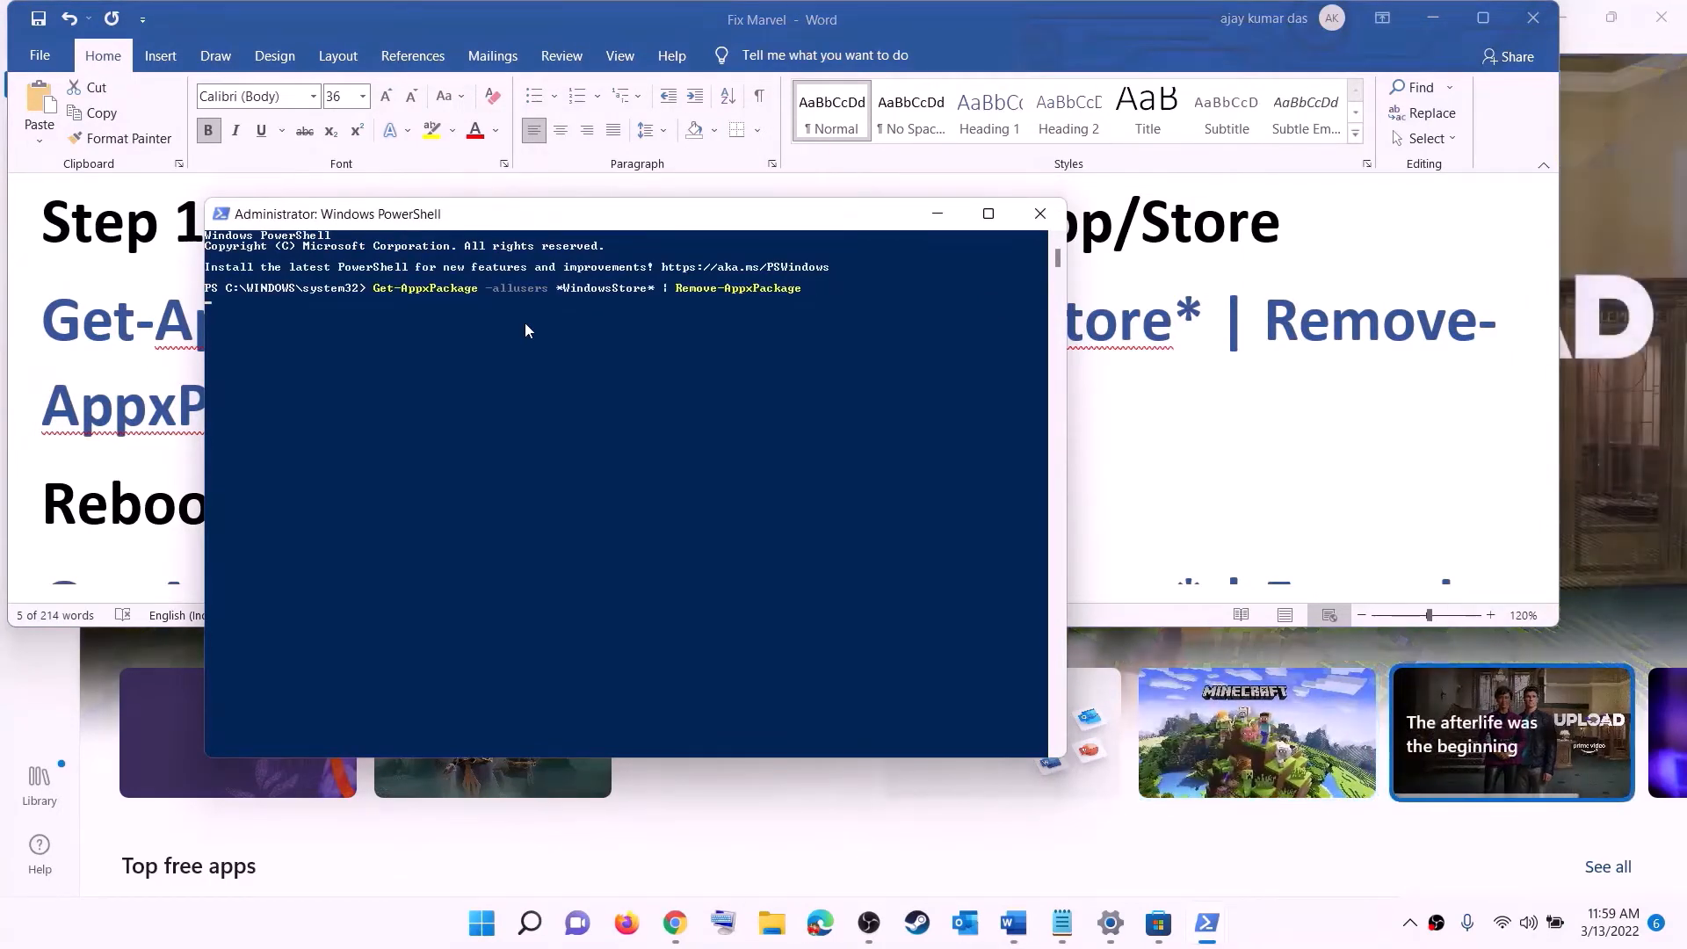
pyautogui.press('Return')
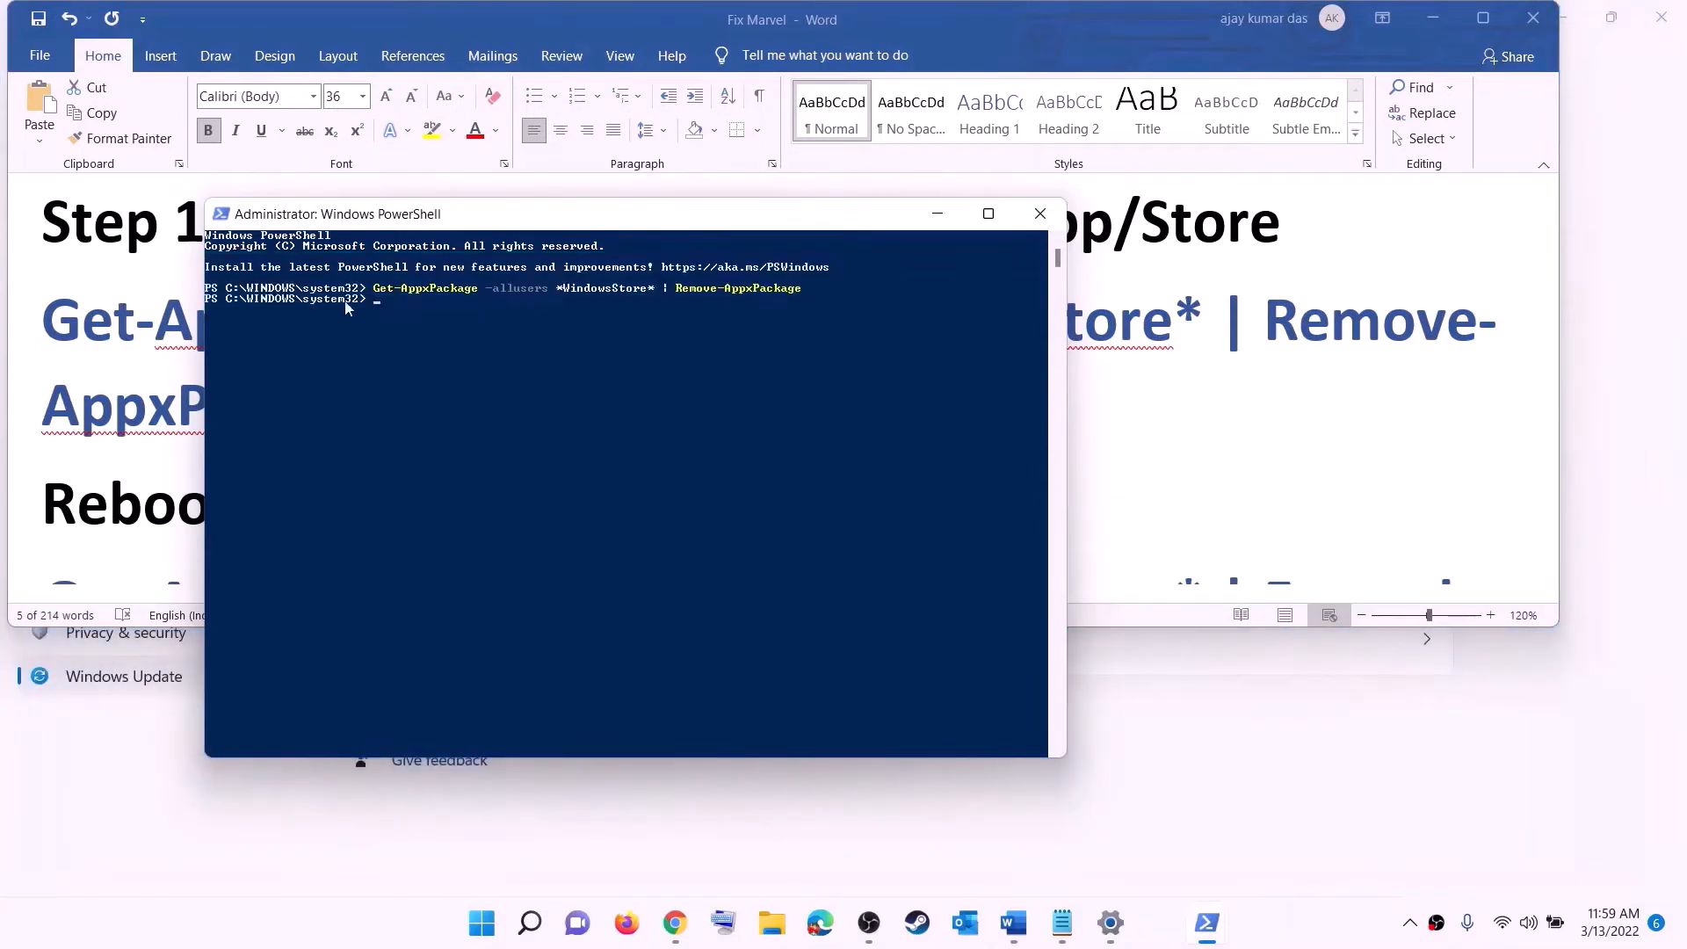
# Highlight the "Reboot your computer" instruction in the Word document and view the computer's restart option.
pyautogui.moveTo(186, 469); pyautogui.dragTo(671, 469)
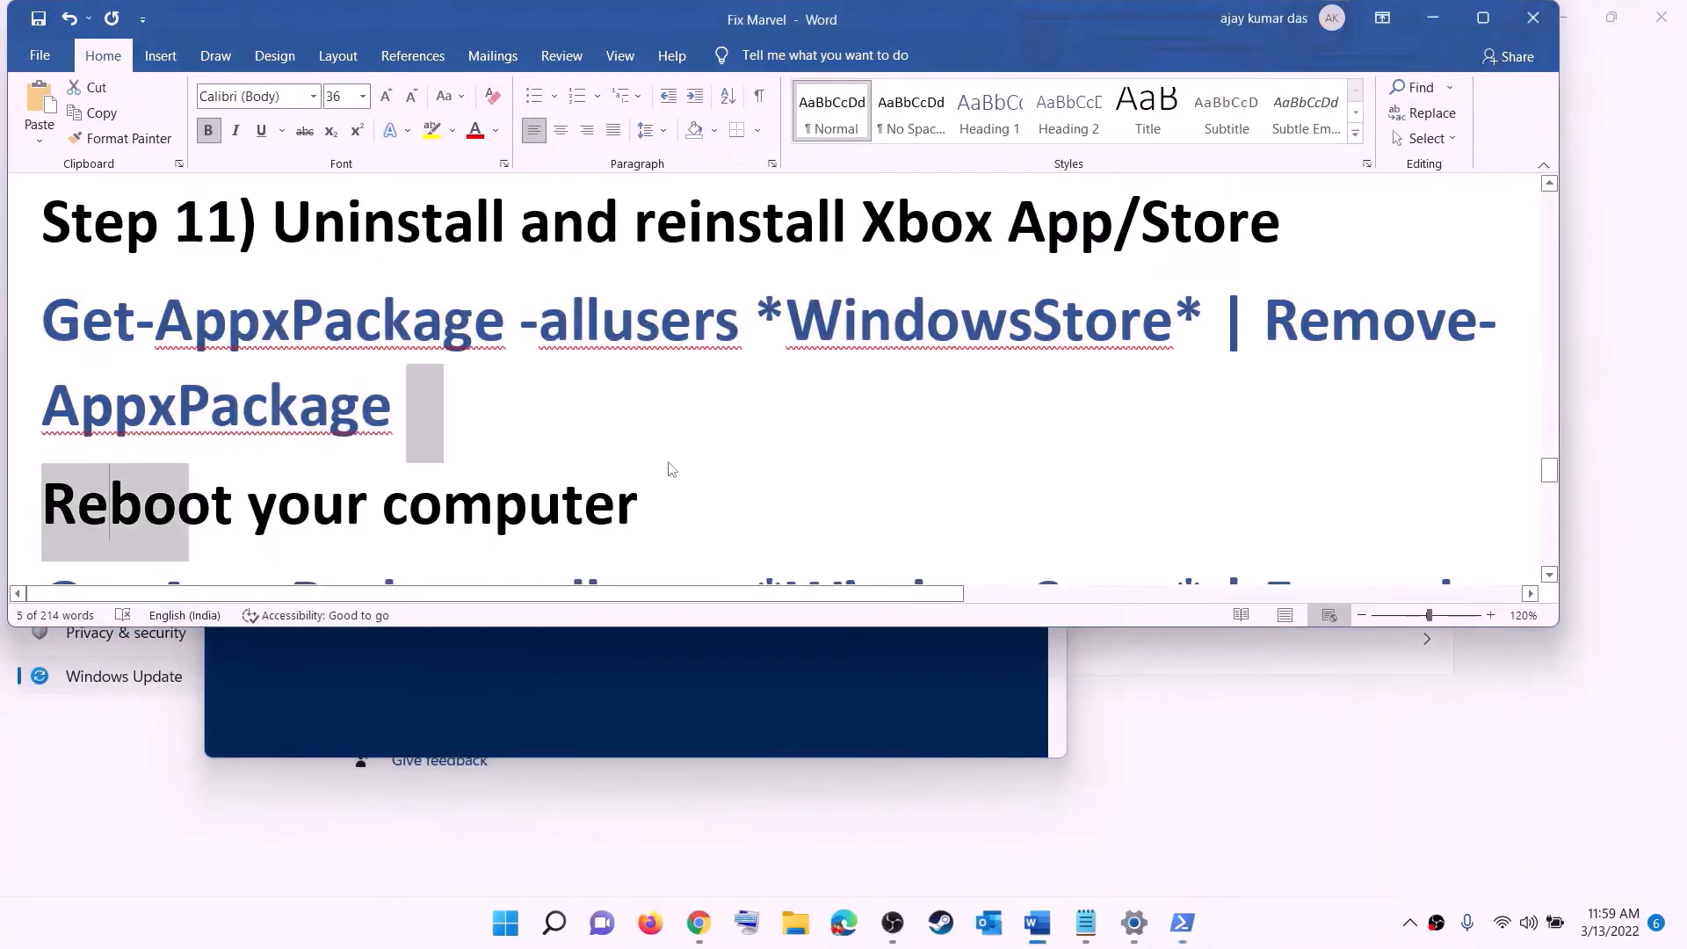
pyautogui.click(506, 923)
pyautogui.click(1116, 847)
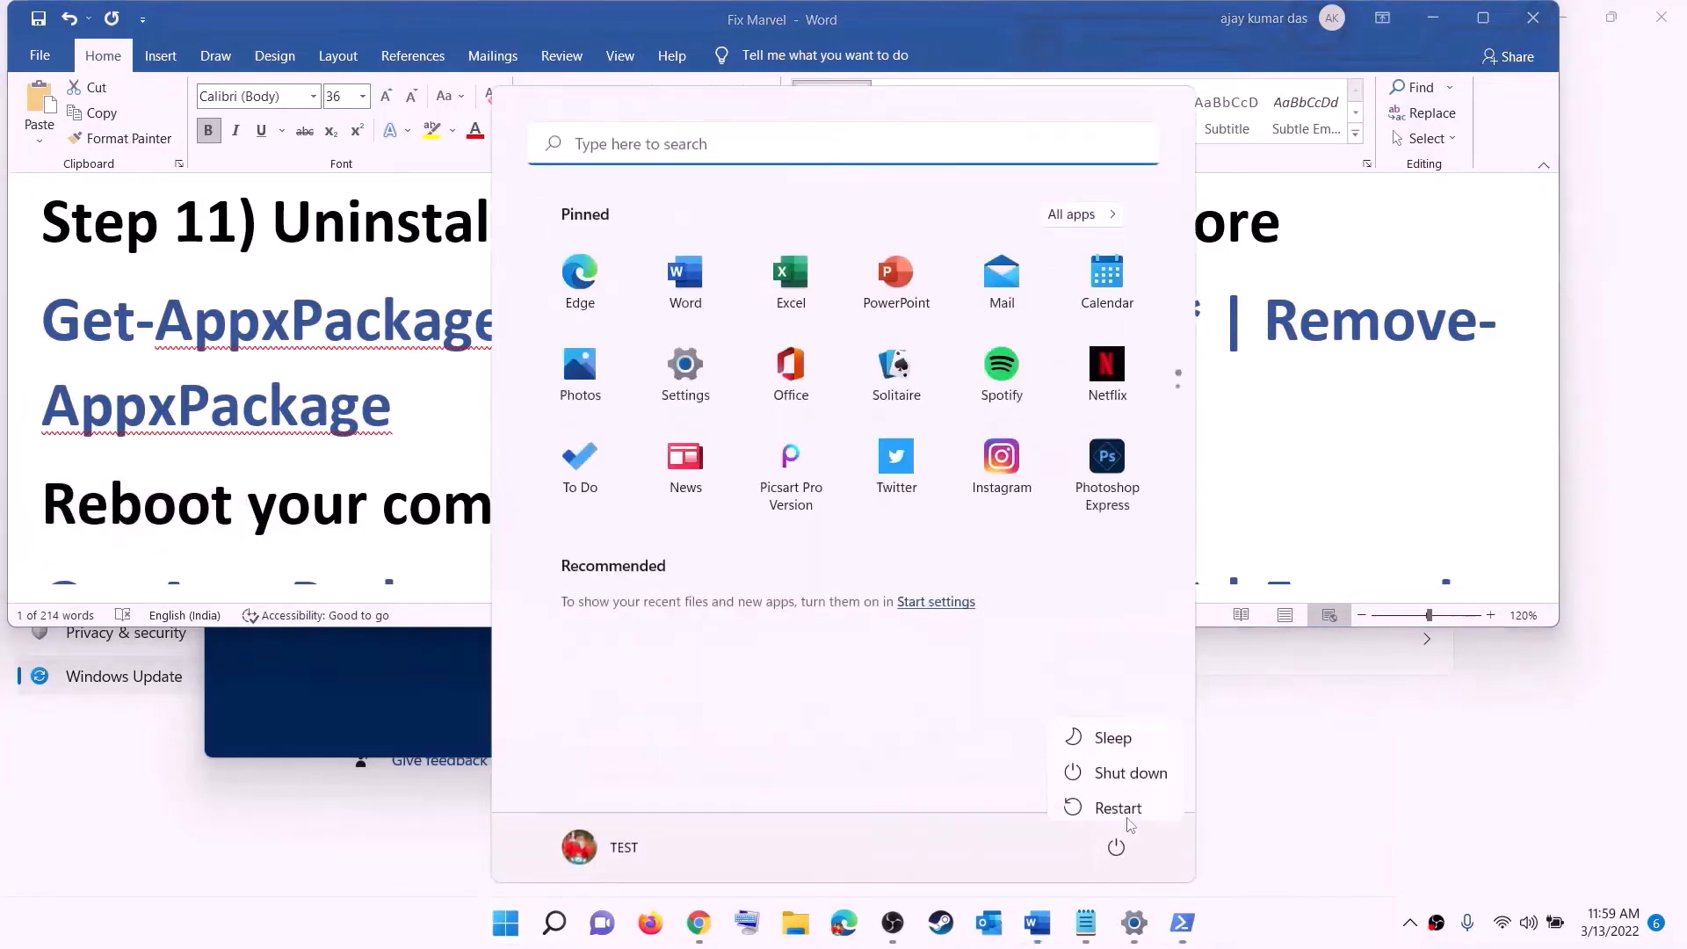
pyautogui.click(369, 404)
pyautogui.click(370, 409)
# Copy the Get-AppxPackage *WindowsStore* command with Foreach {Add-AppxPackage -DisableDevelopmentMode -Register …} from below the reboot instruction.
pyautogui.scroll(-5, 1400, 457)
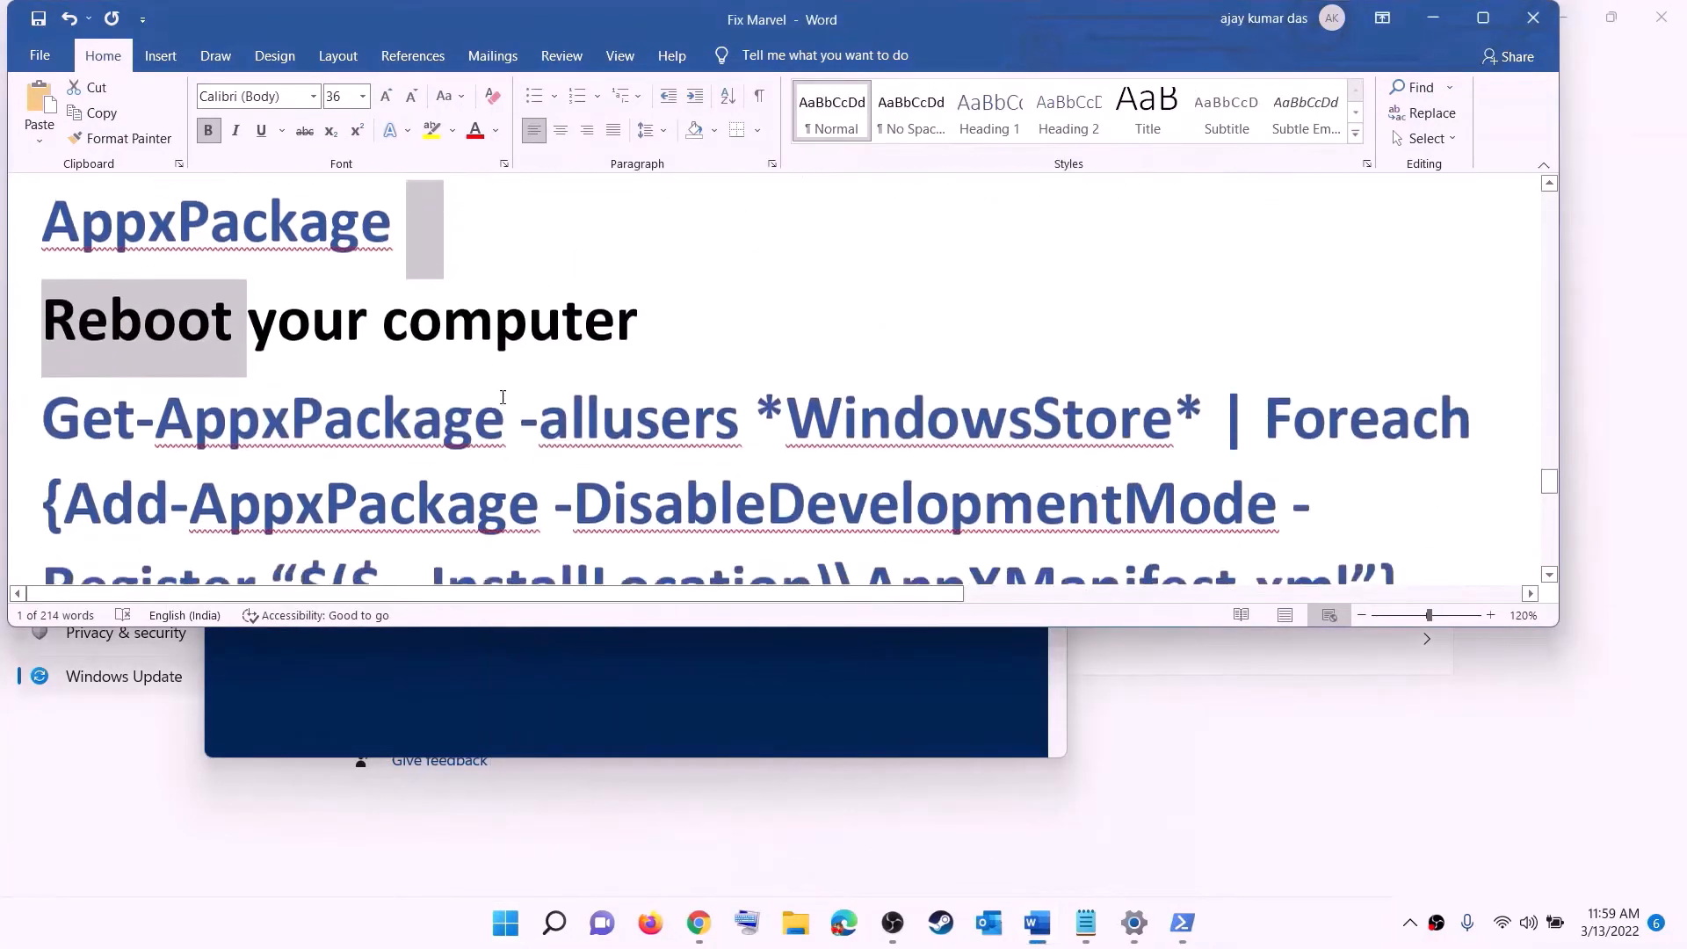
pyautogui.moveTo(1400, 456); pyautogui.dragTo(42, 264)
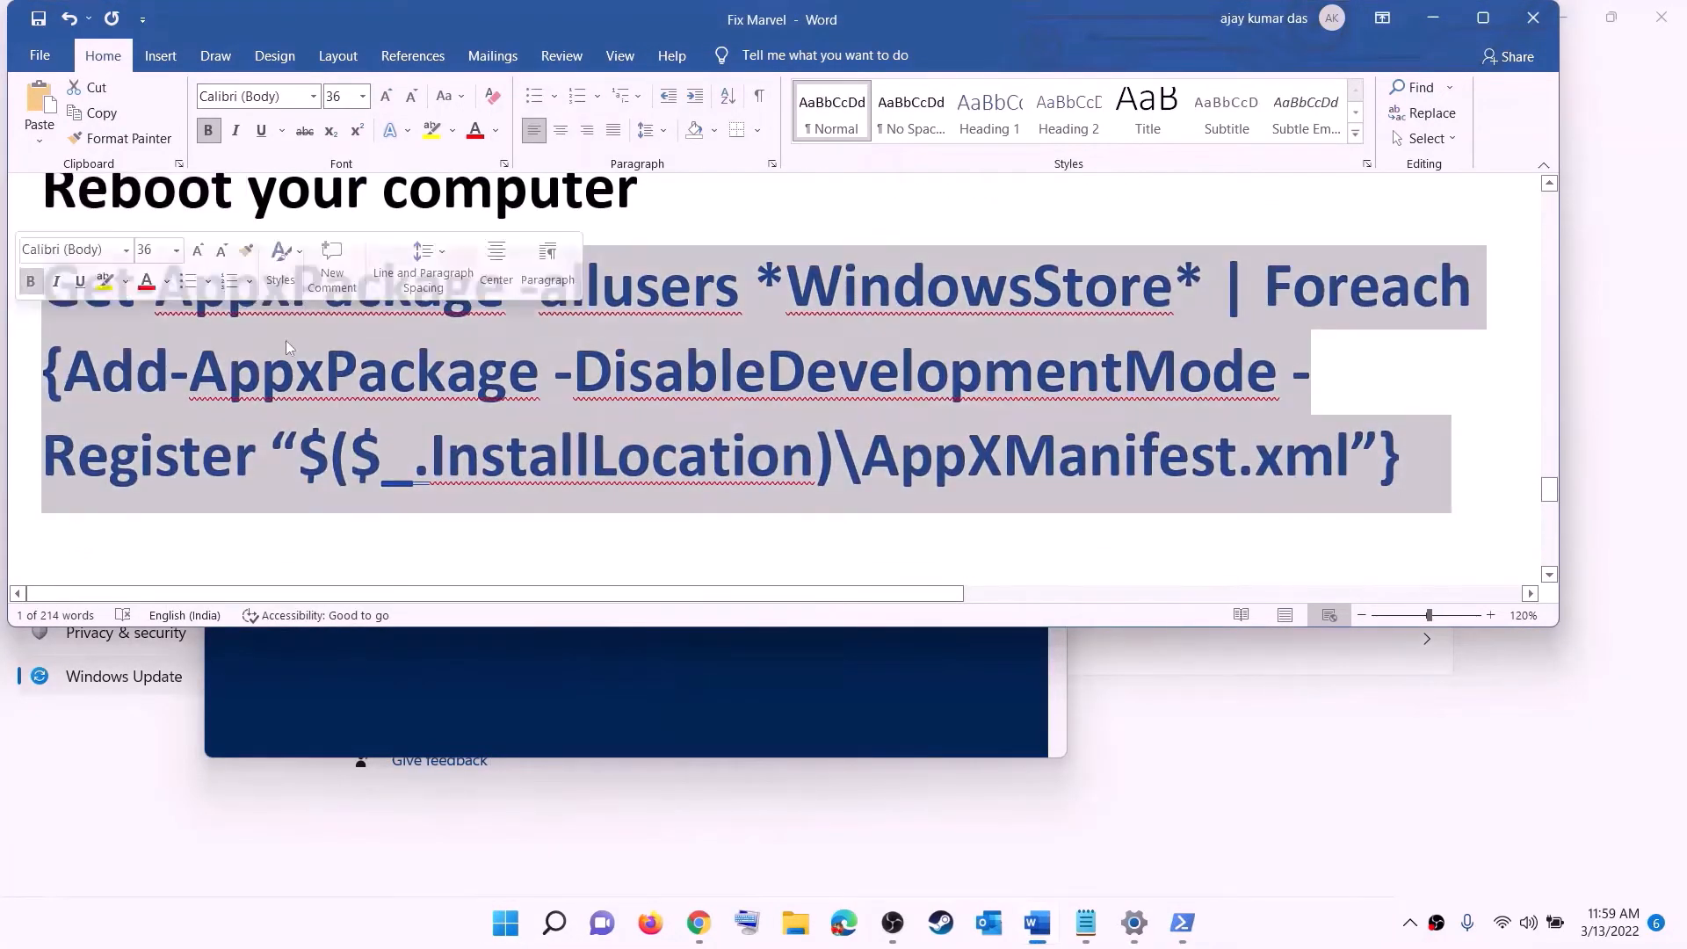
pyautogui.rightClick(290, 346)
pyautogui.click(351, 387)
# Open a new administrator PowerShell window and run the copied Add-AppxPackage command to reinstall the Microsoft Store.
pyautogui.click(508, 933)
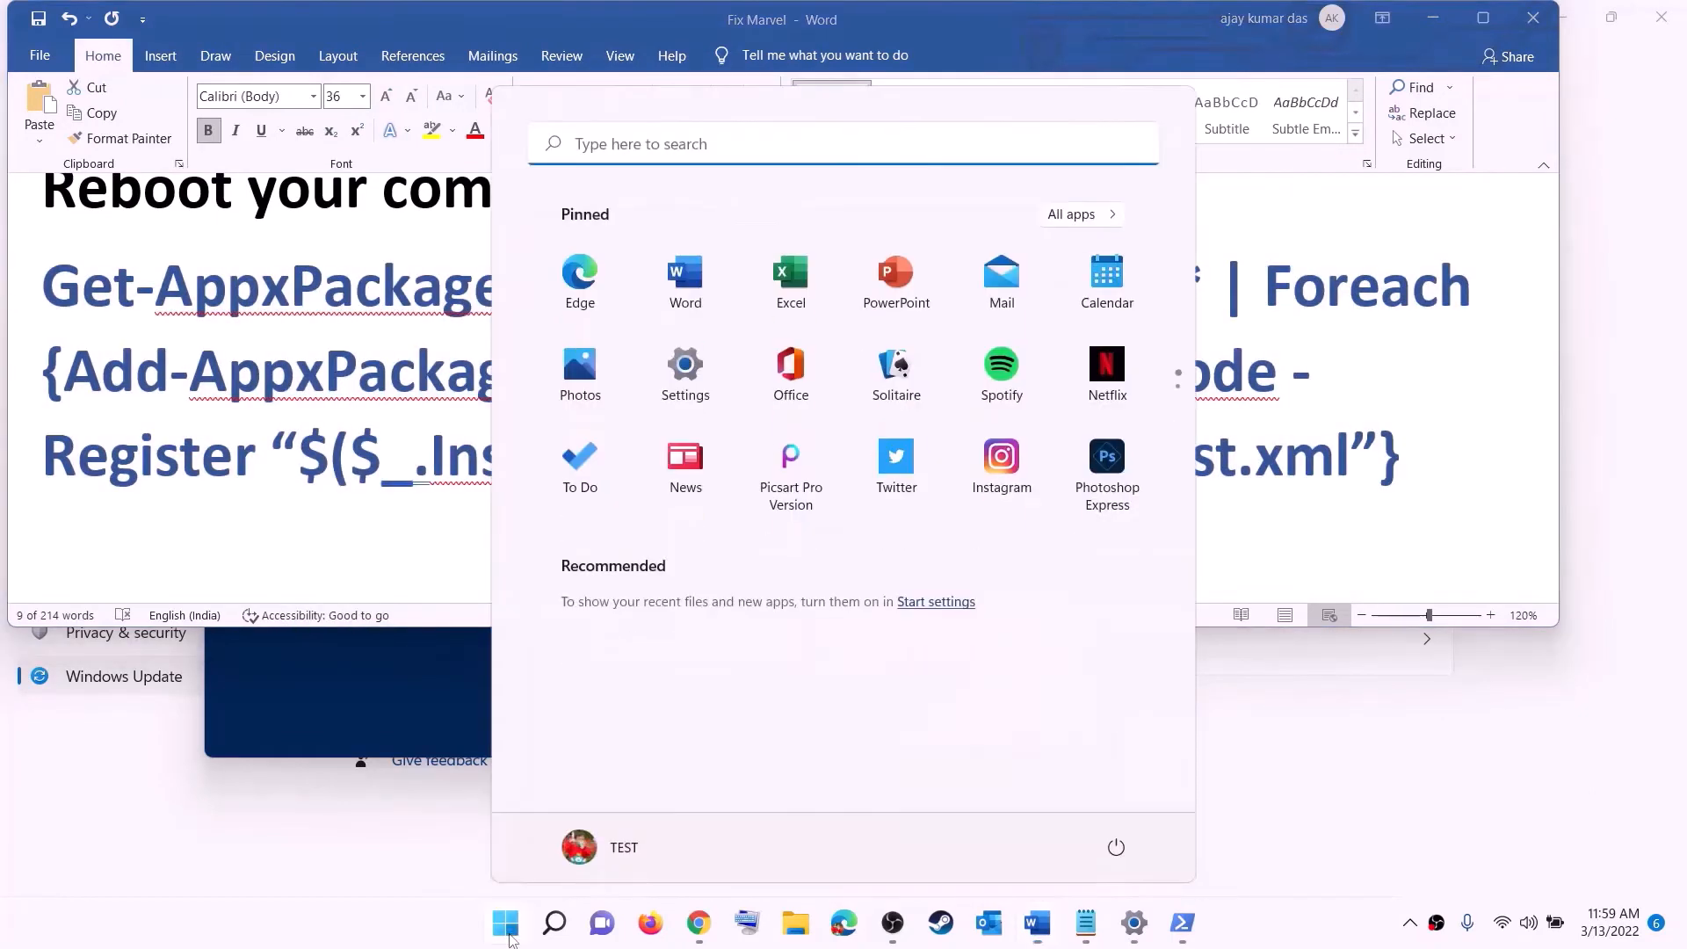
pyautogui.write('powershell')
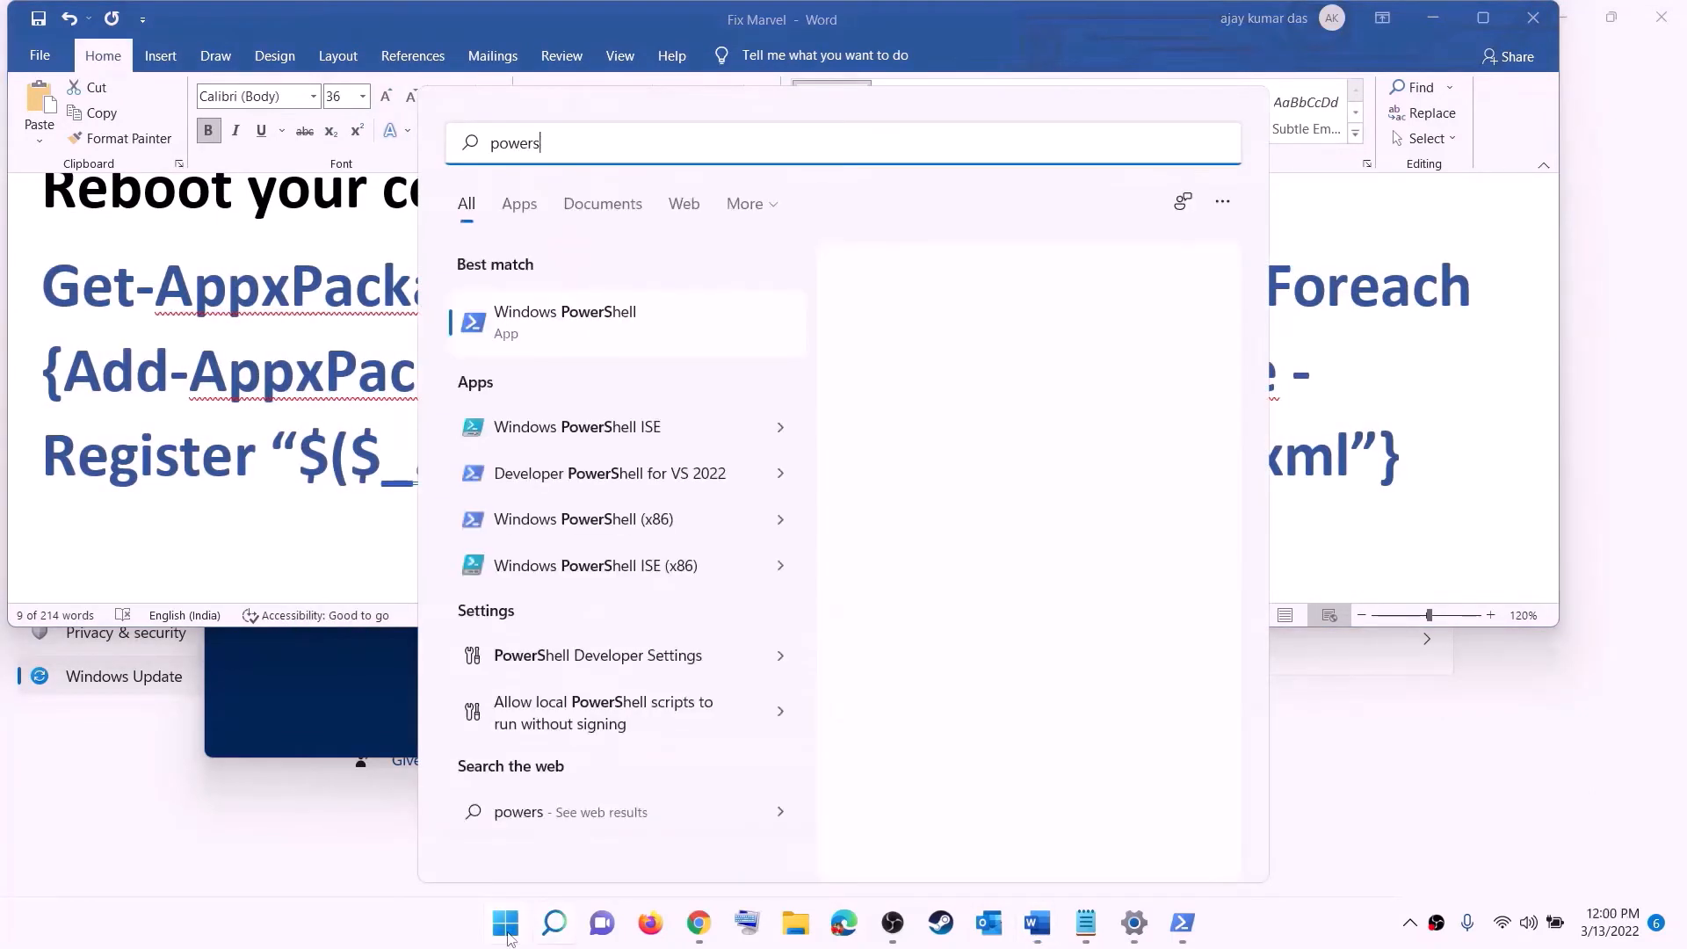
pyautogui.rightClick(558, 345)
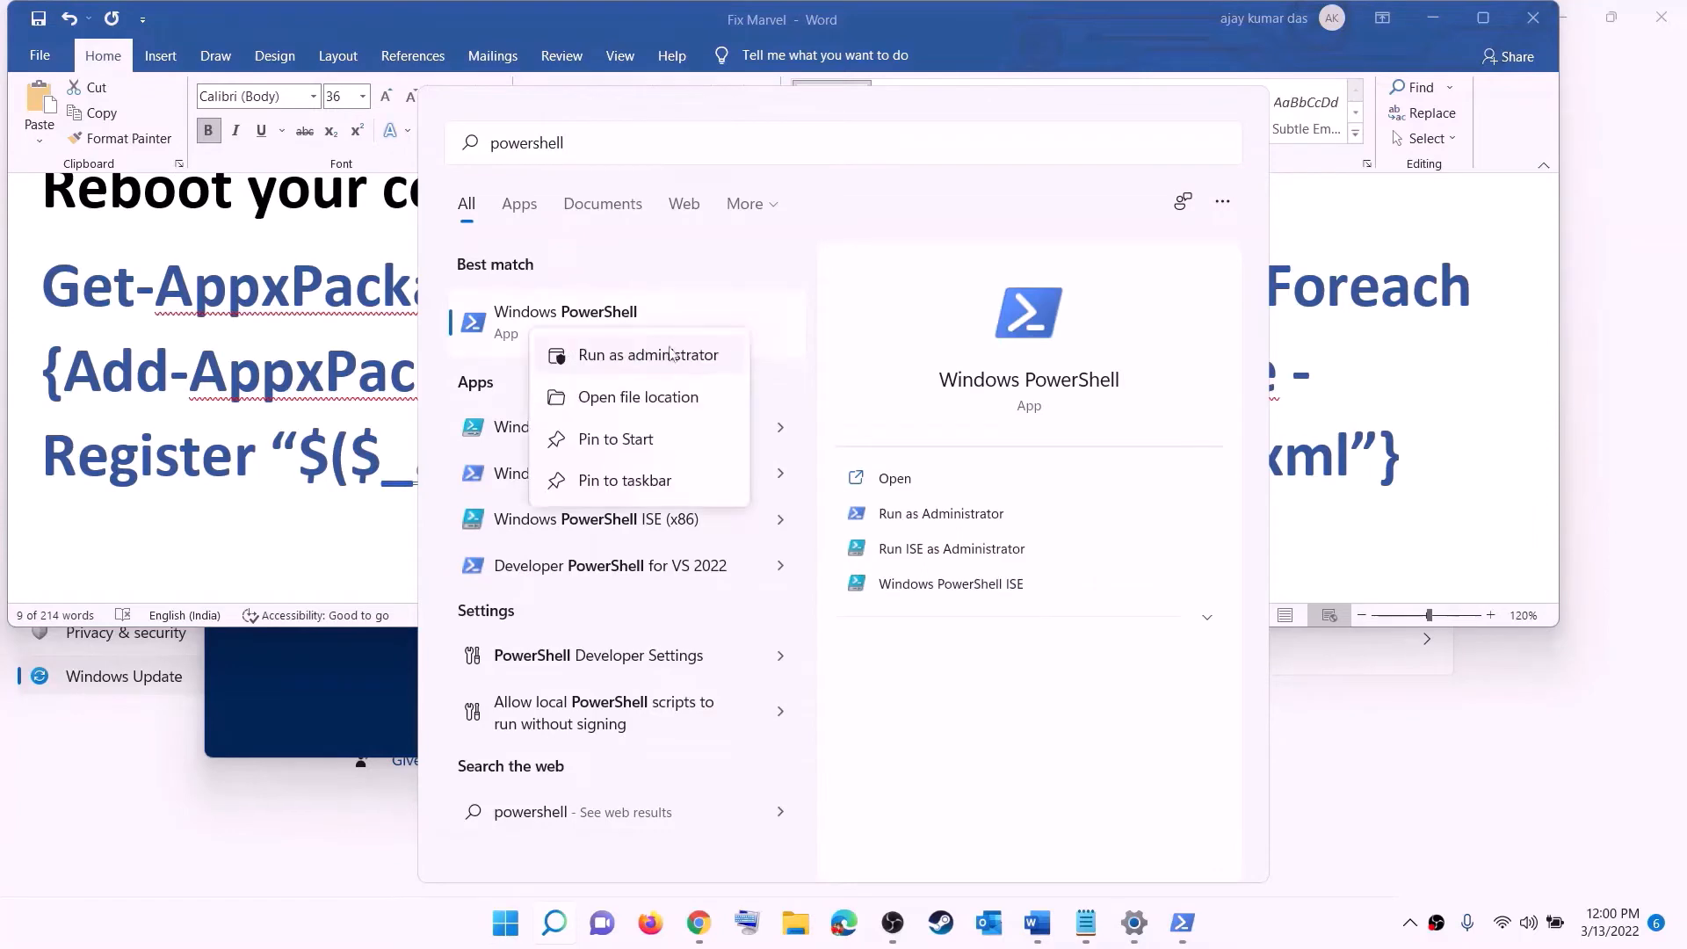
pyautogui.click(688, 370)
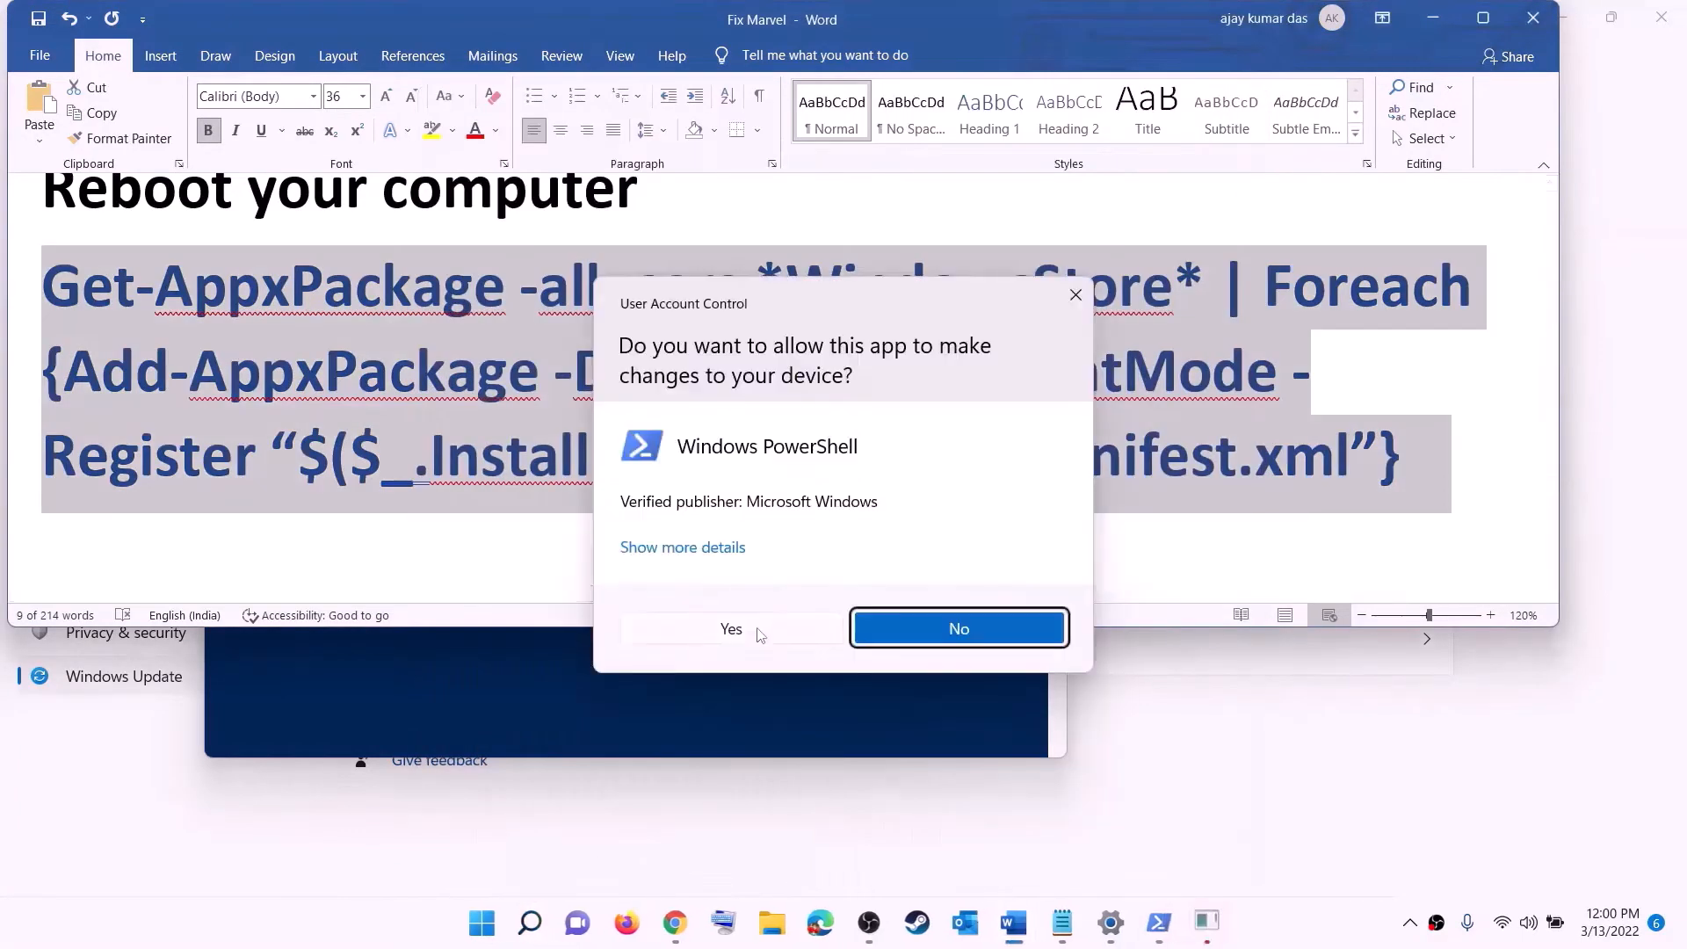
pyautogui.click(754, 631)
pyautogui.moveTo(615, 81); pyautogui.dragTo(802, 188)
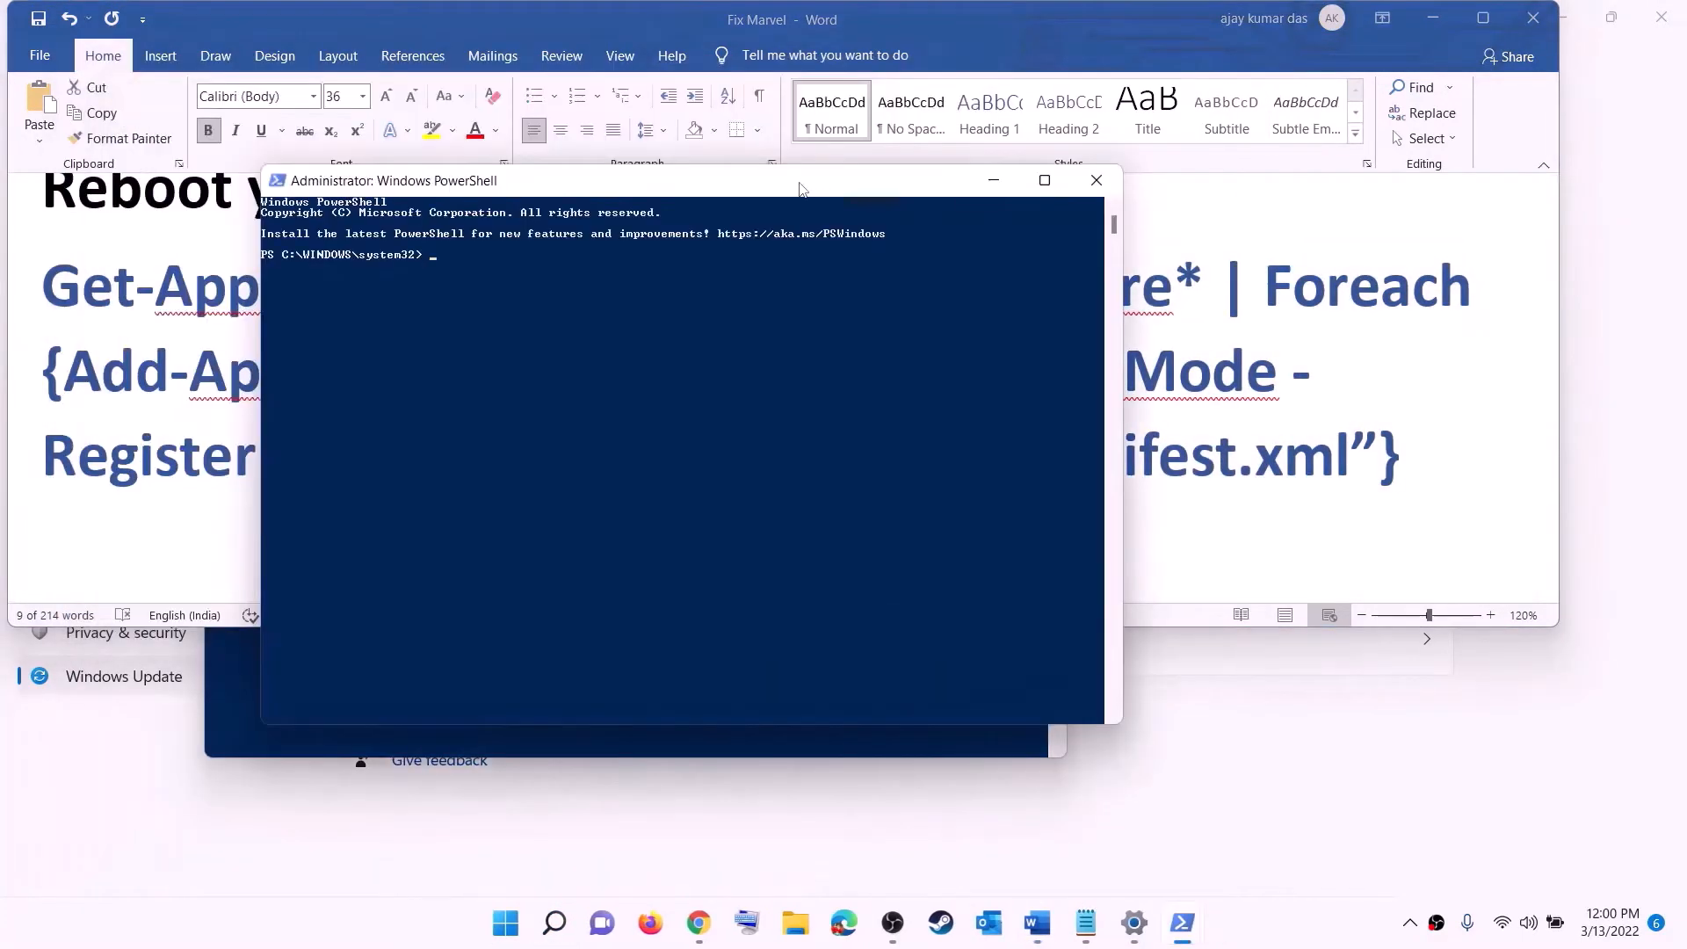
pyautogui.hotkey('ctrl', 'v')
pyautogui.press('Return')
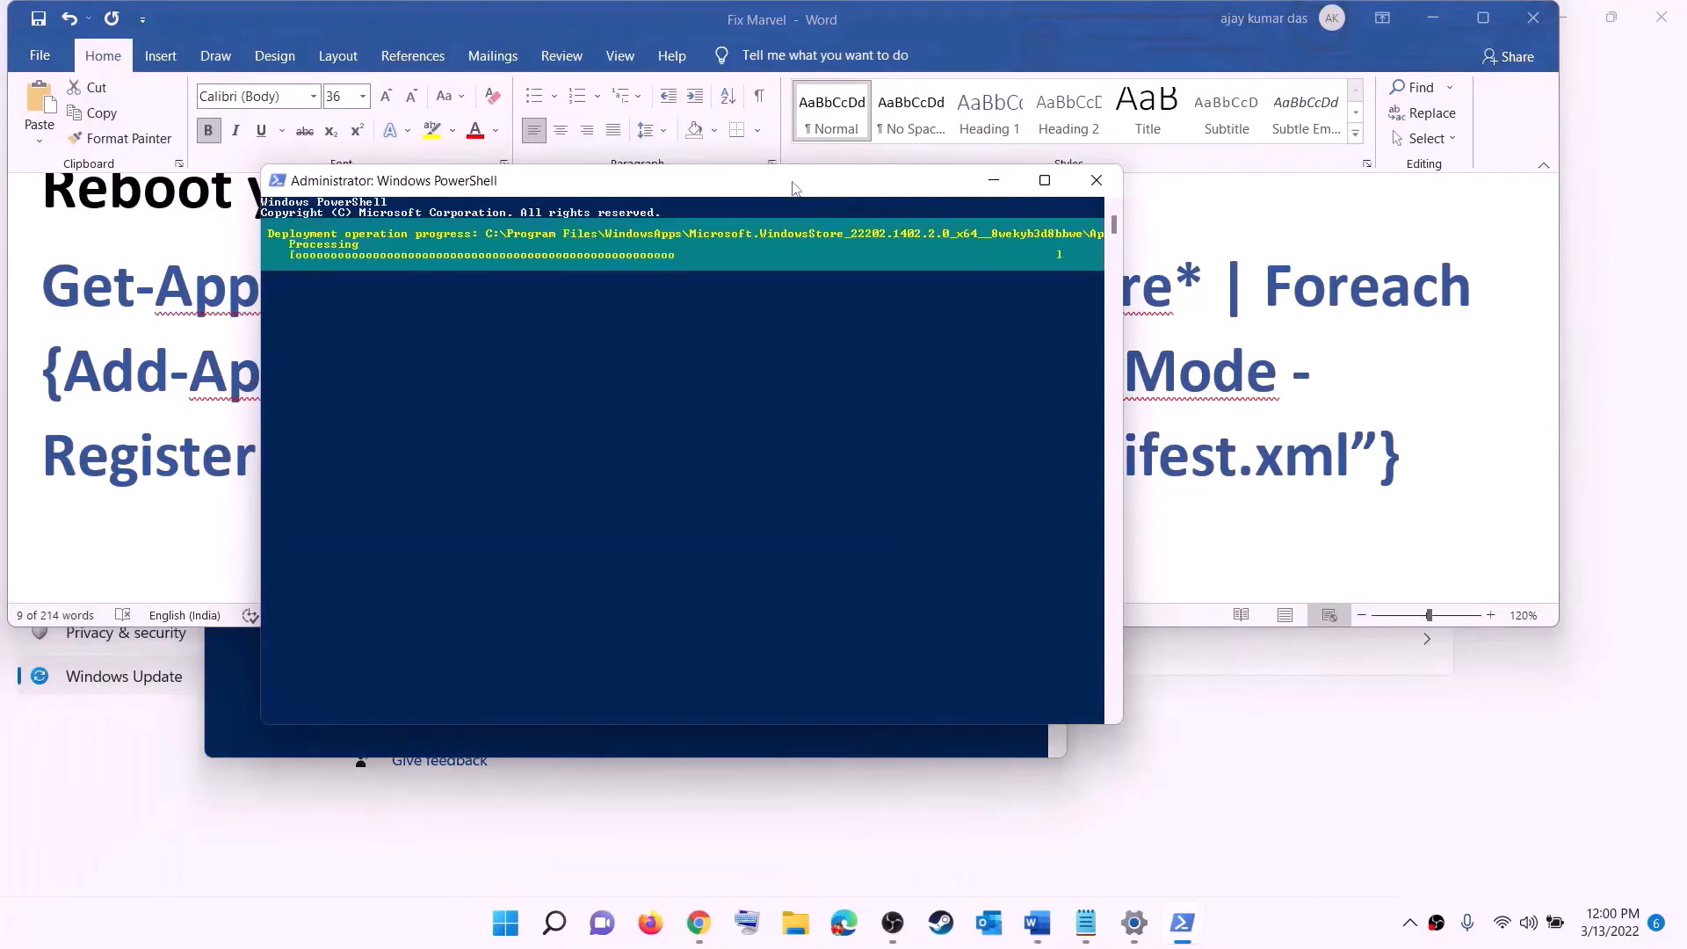
# Find Microsoft Store through Windows search, open it, and maximize its window.
pyautogui.click(520, 935)
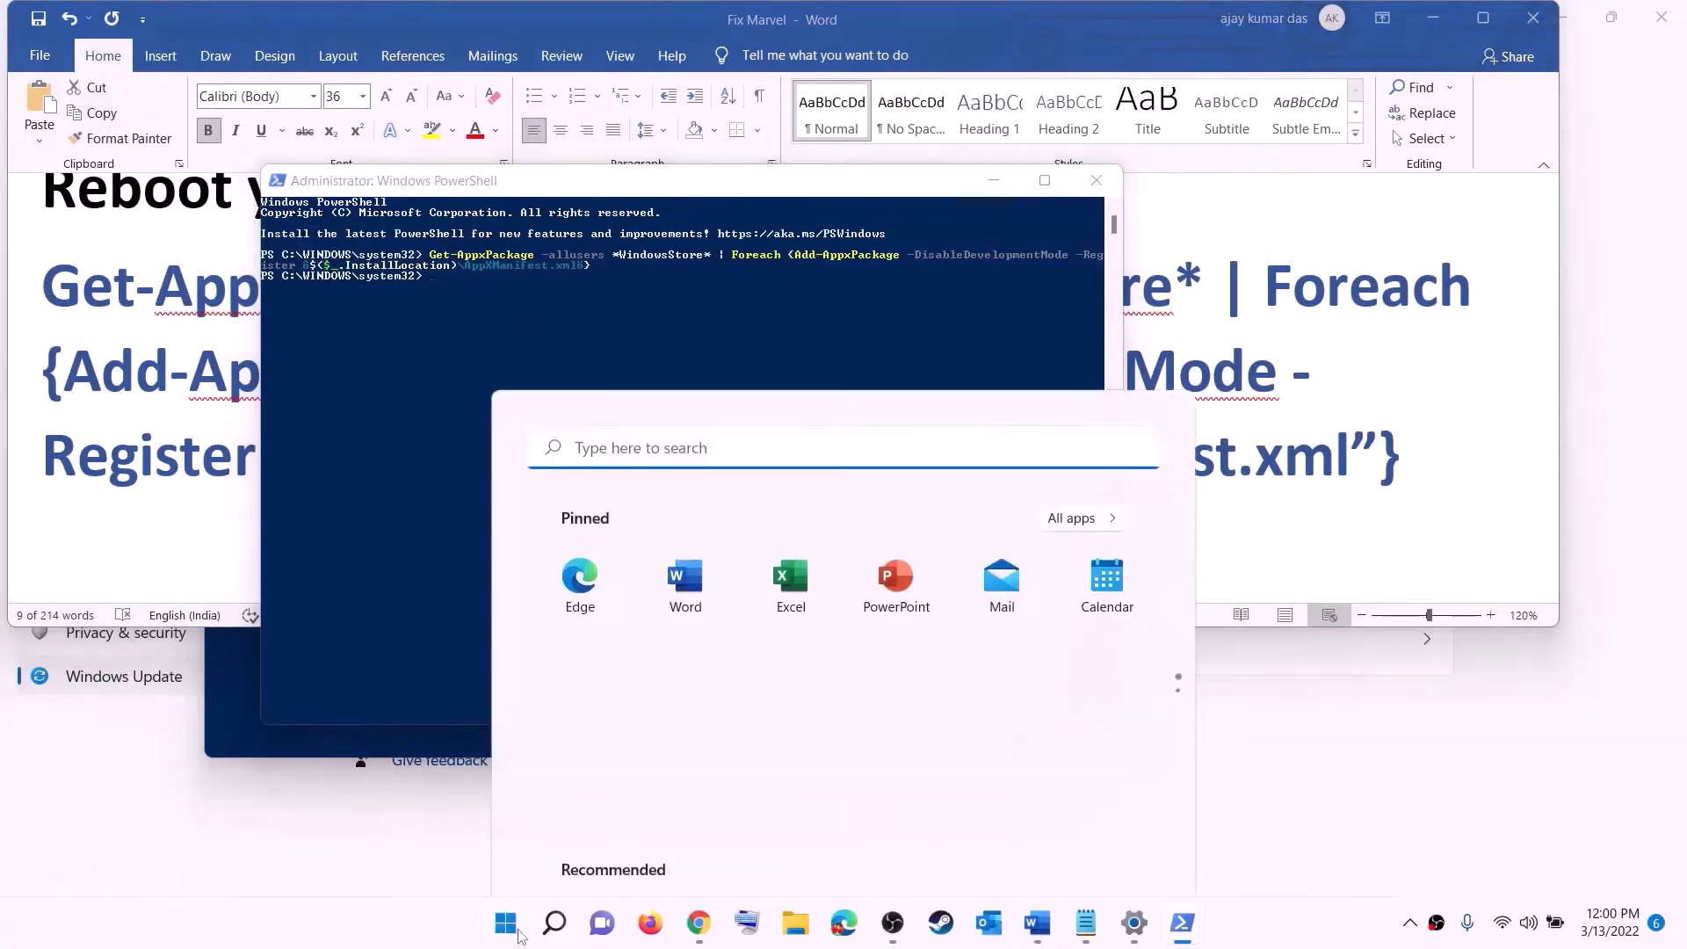
pyautogui.write('store')
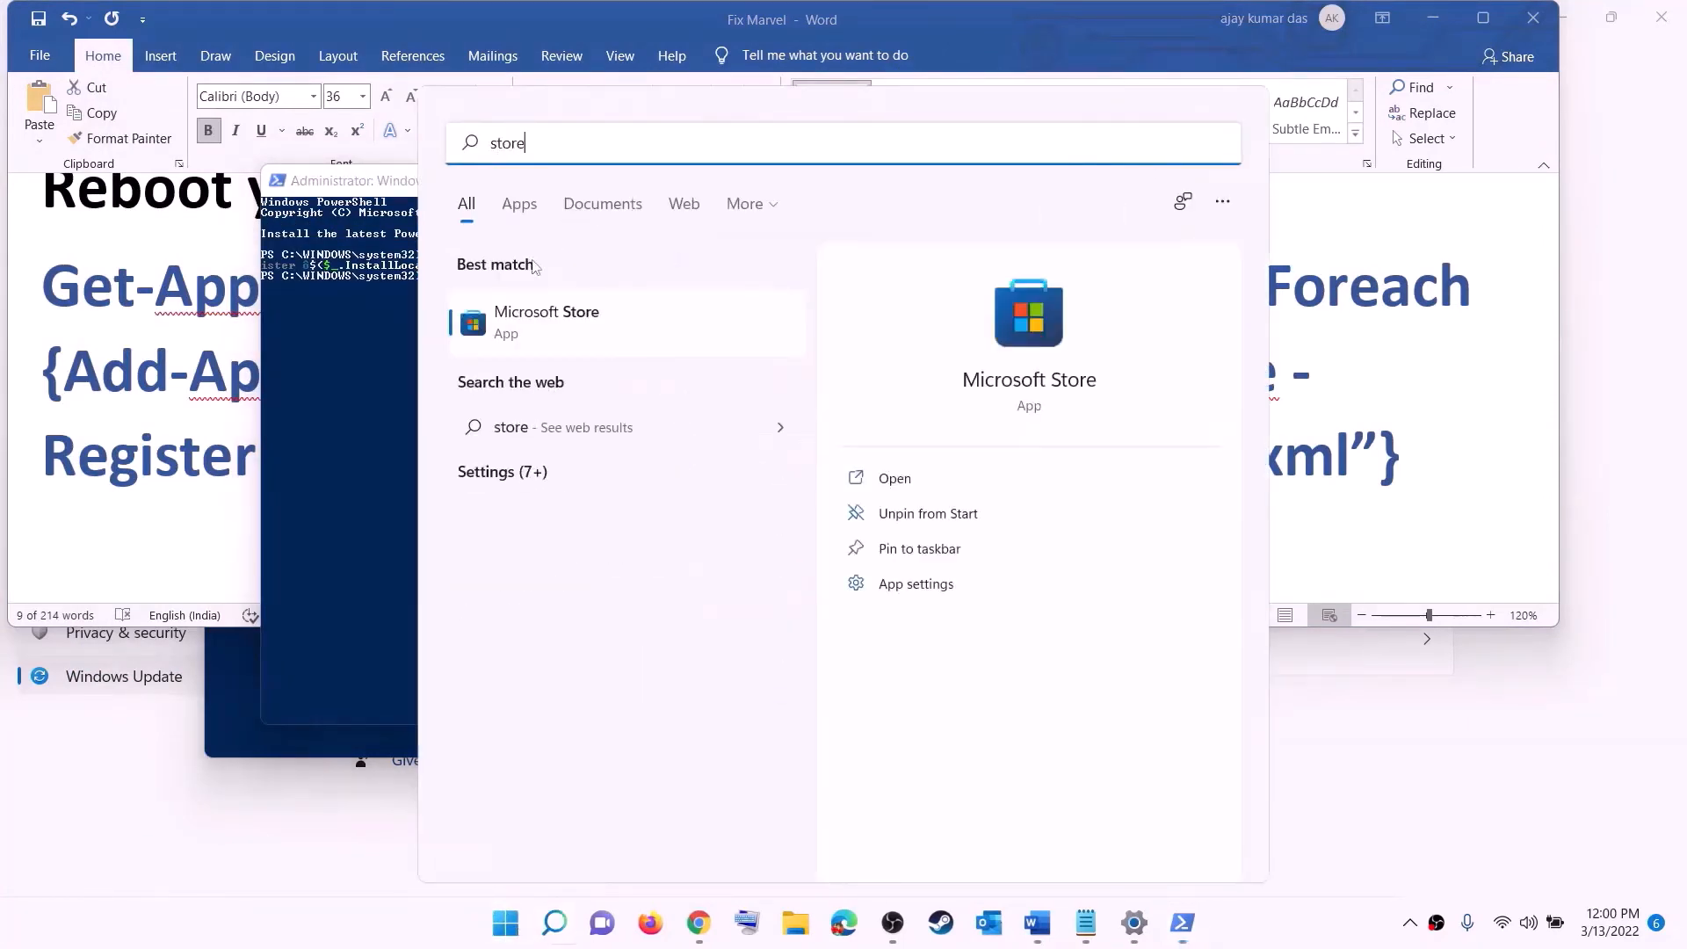
pyautogui.click(528, 307)
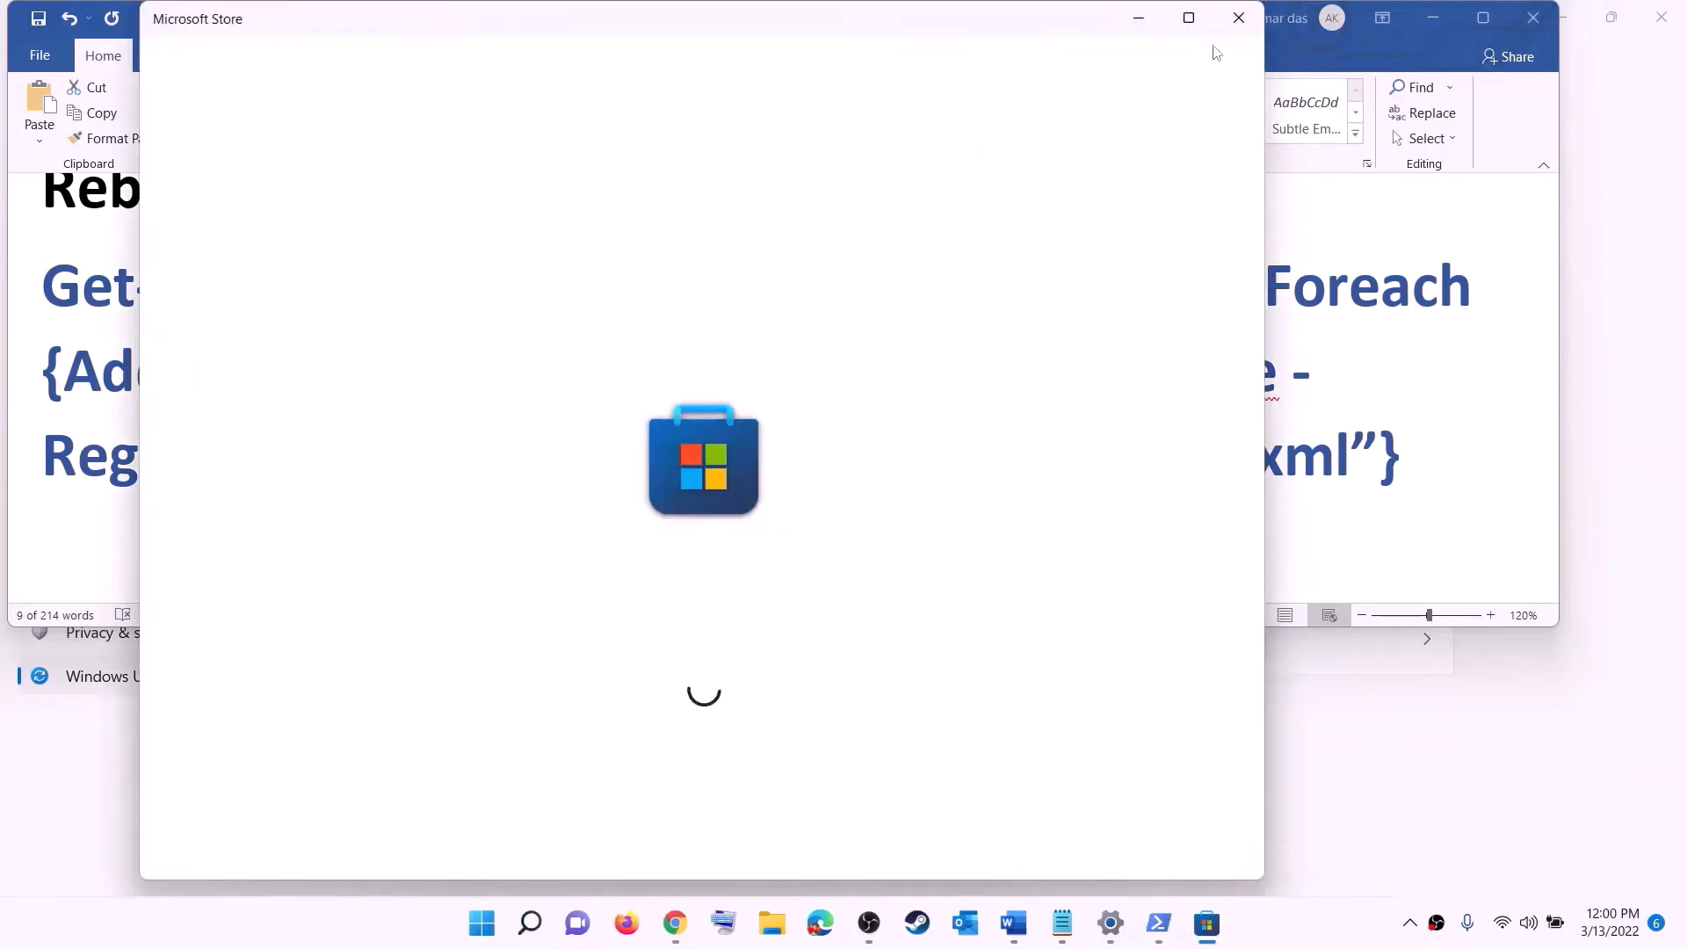
pyautogui.click(1189, 18)
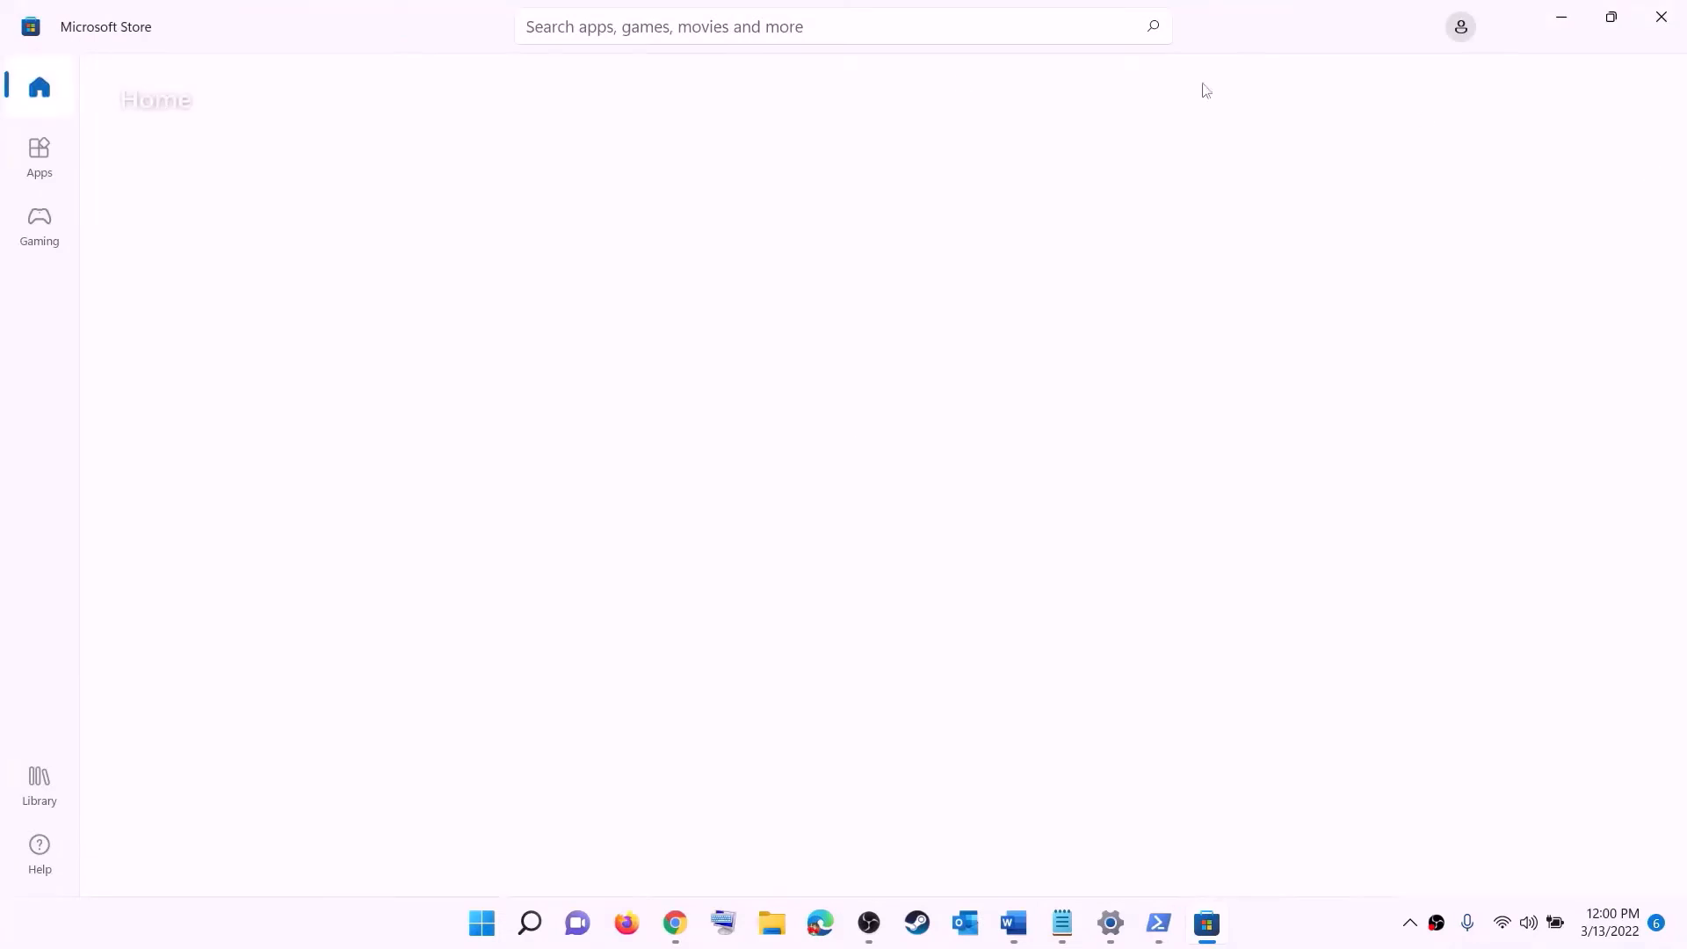
# Search the Microsoft Store for xbox and open the Xbox app's page.
pyautogui.click(633, 26)
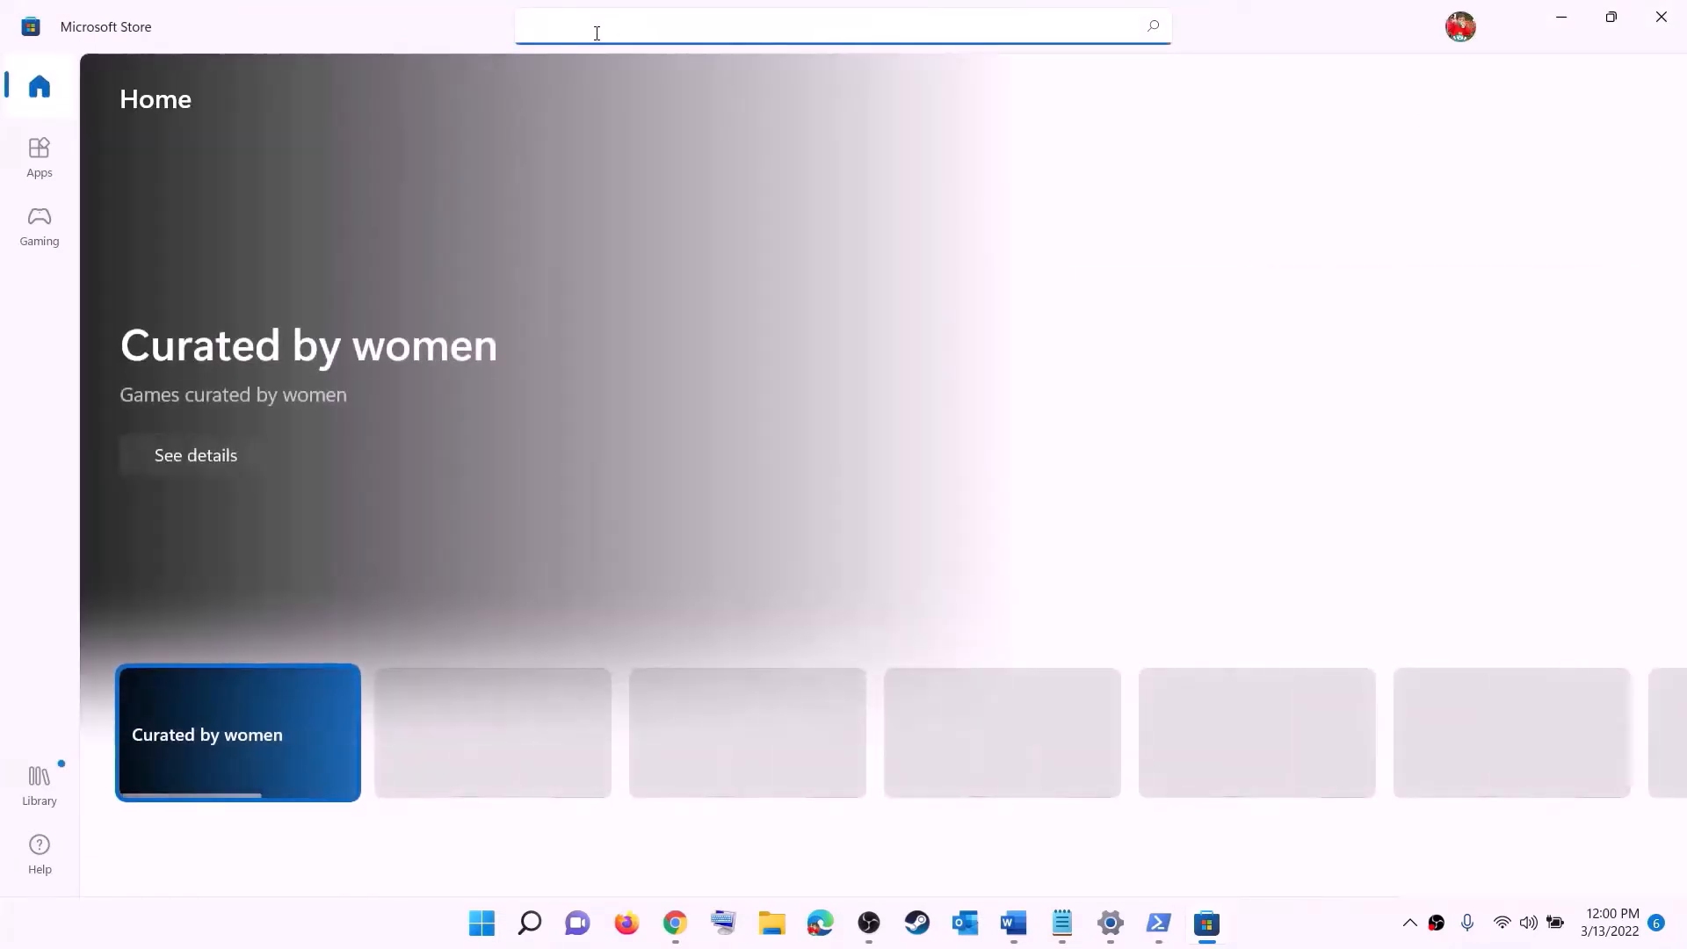
pyautogui.write('xbox')
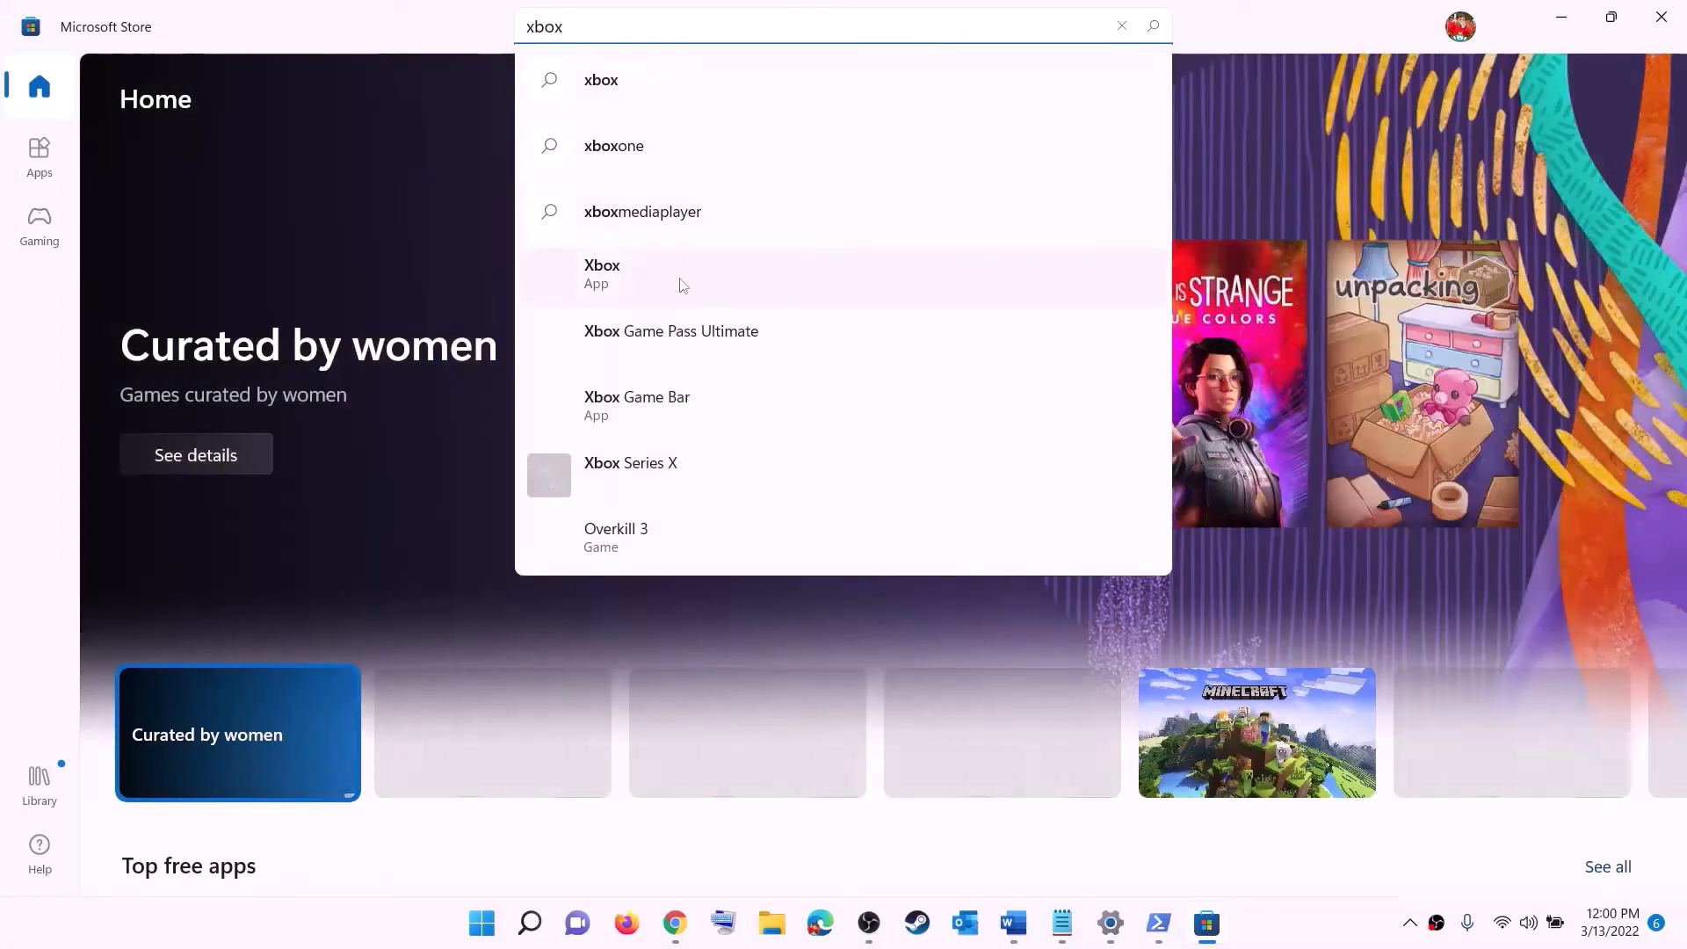
pyautogui.click(634, 279)
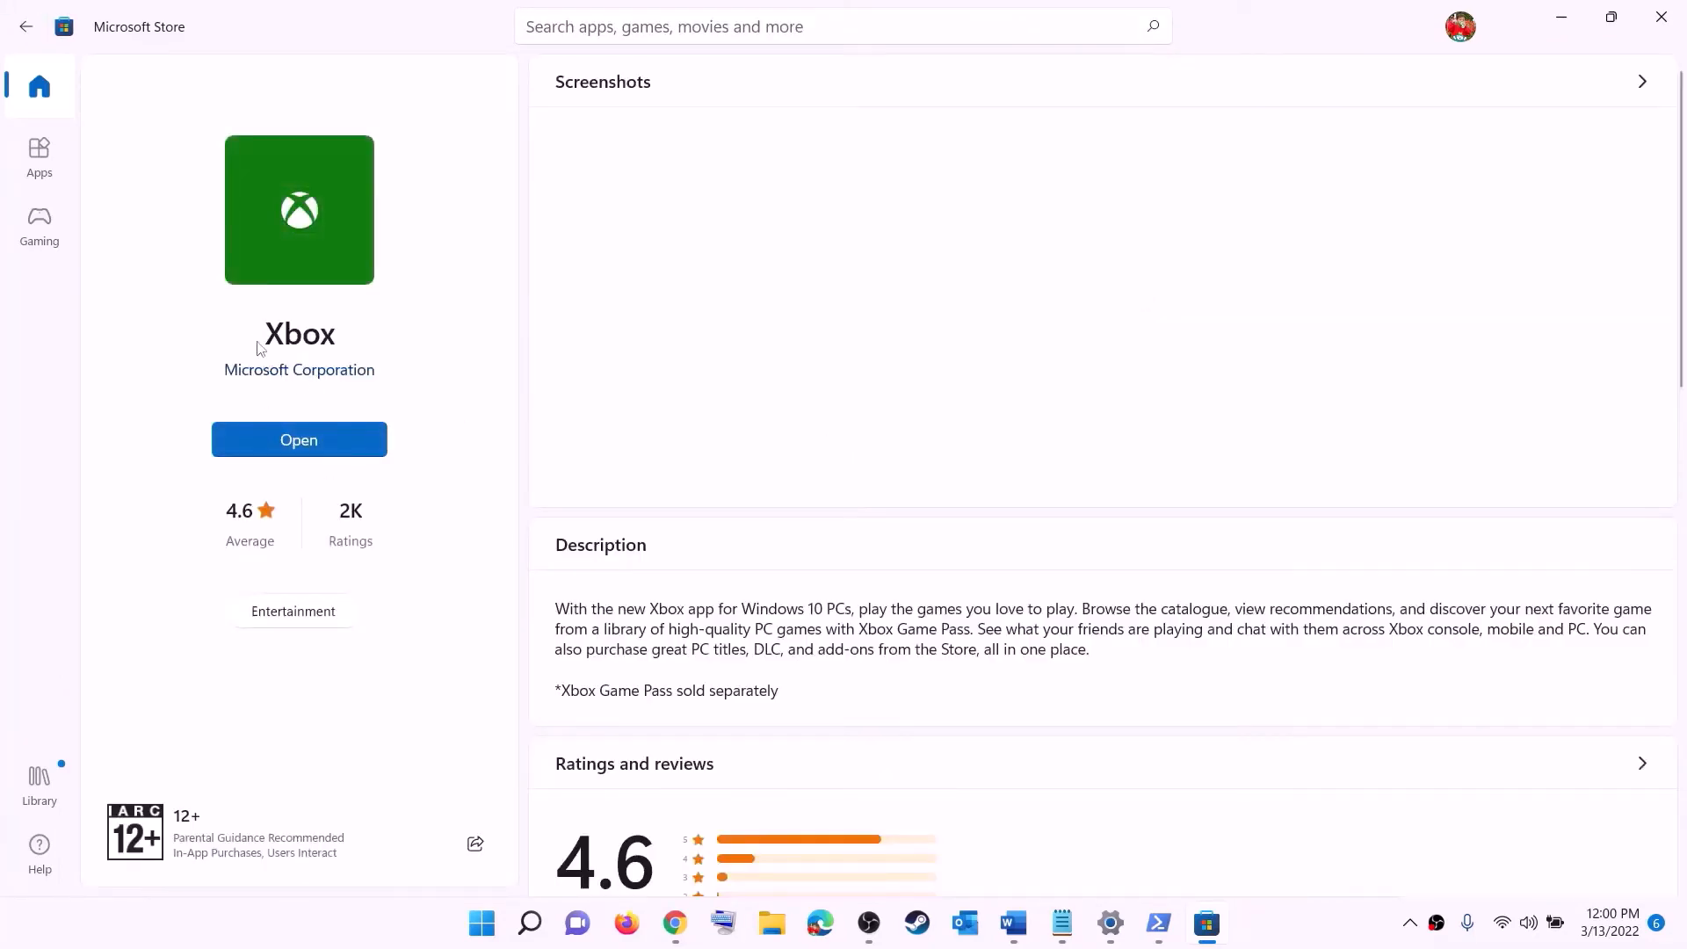
# Return to the Word document and highlight the C drive/Different Drive instruction in Step 12.
pyautogui.click(1015, 924)
pyautogui.scroll(-5, 434, 433)
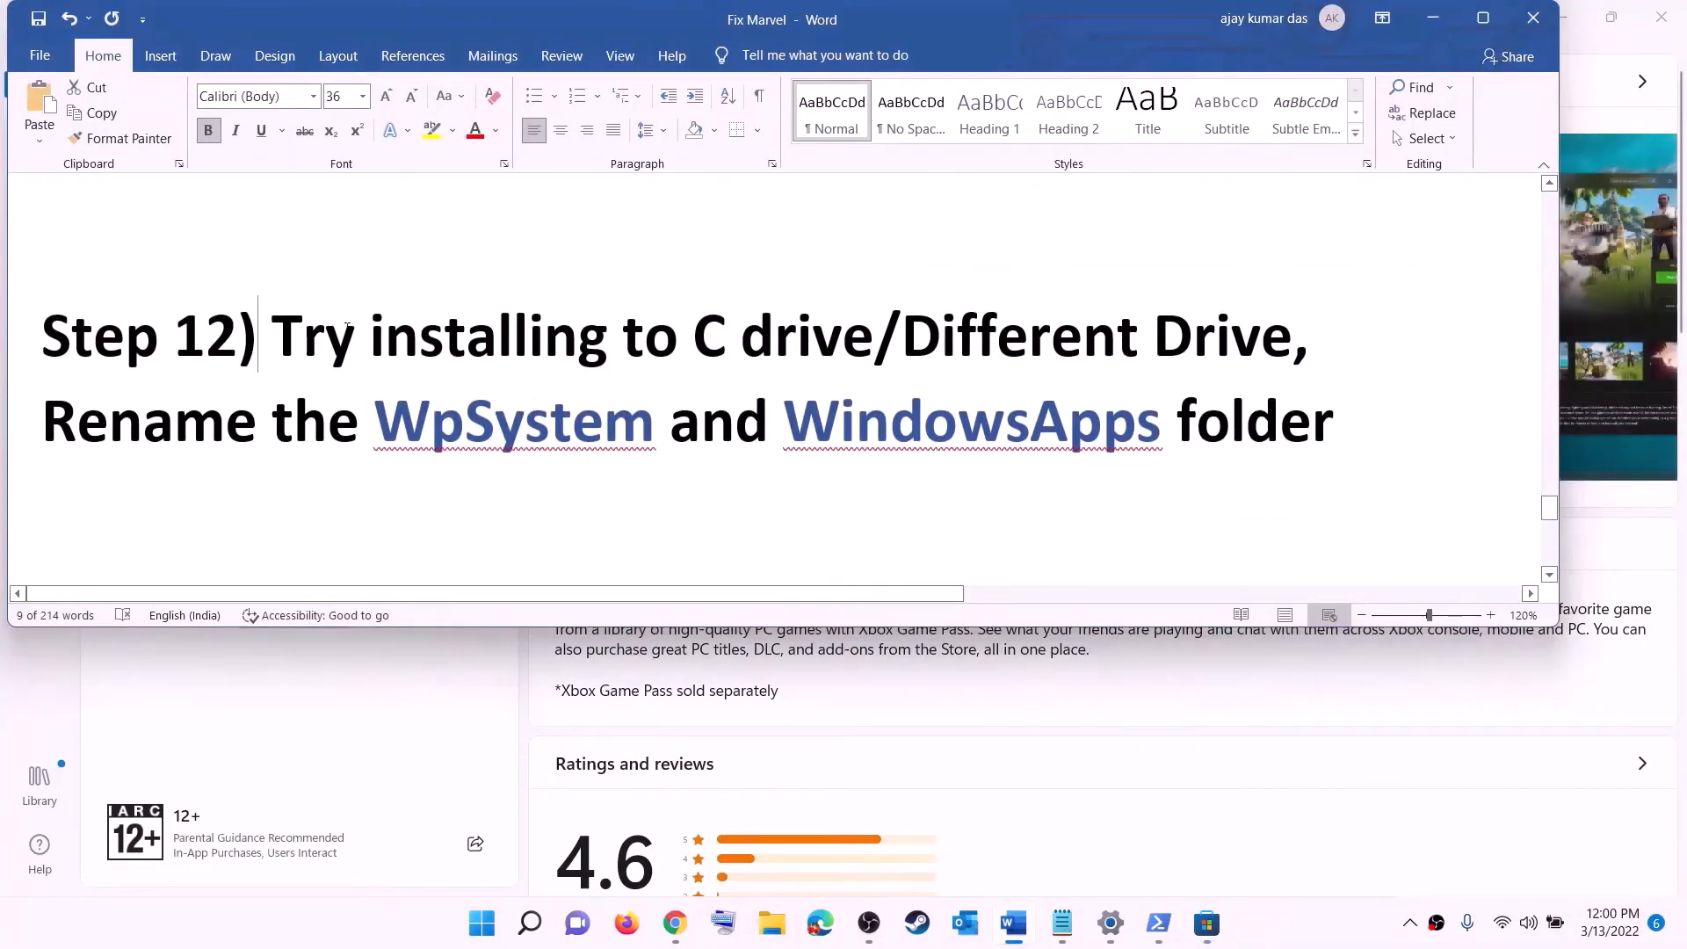
pyautogui.moveTo(239, 345); pyautogui.dragTo(1017, 324)
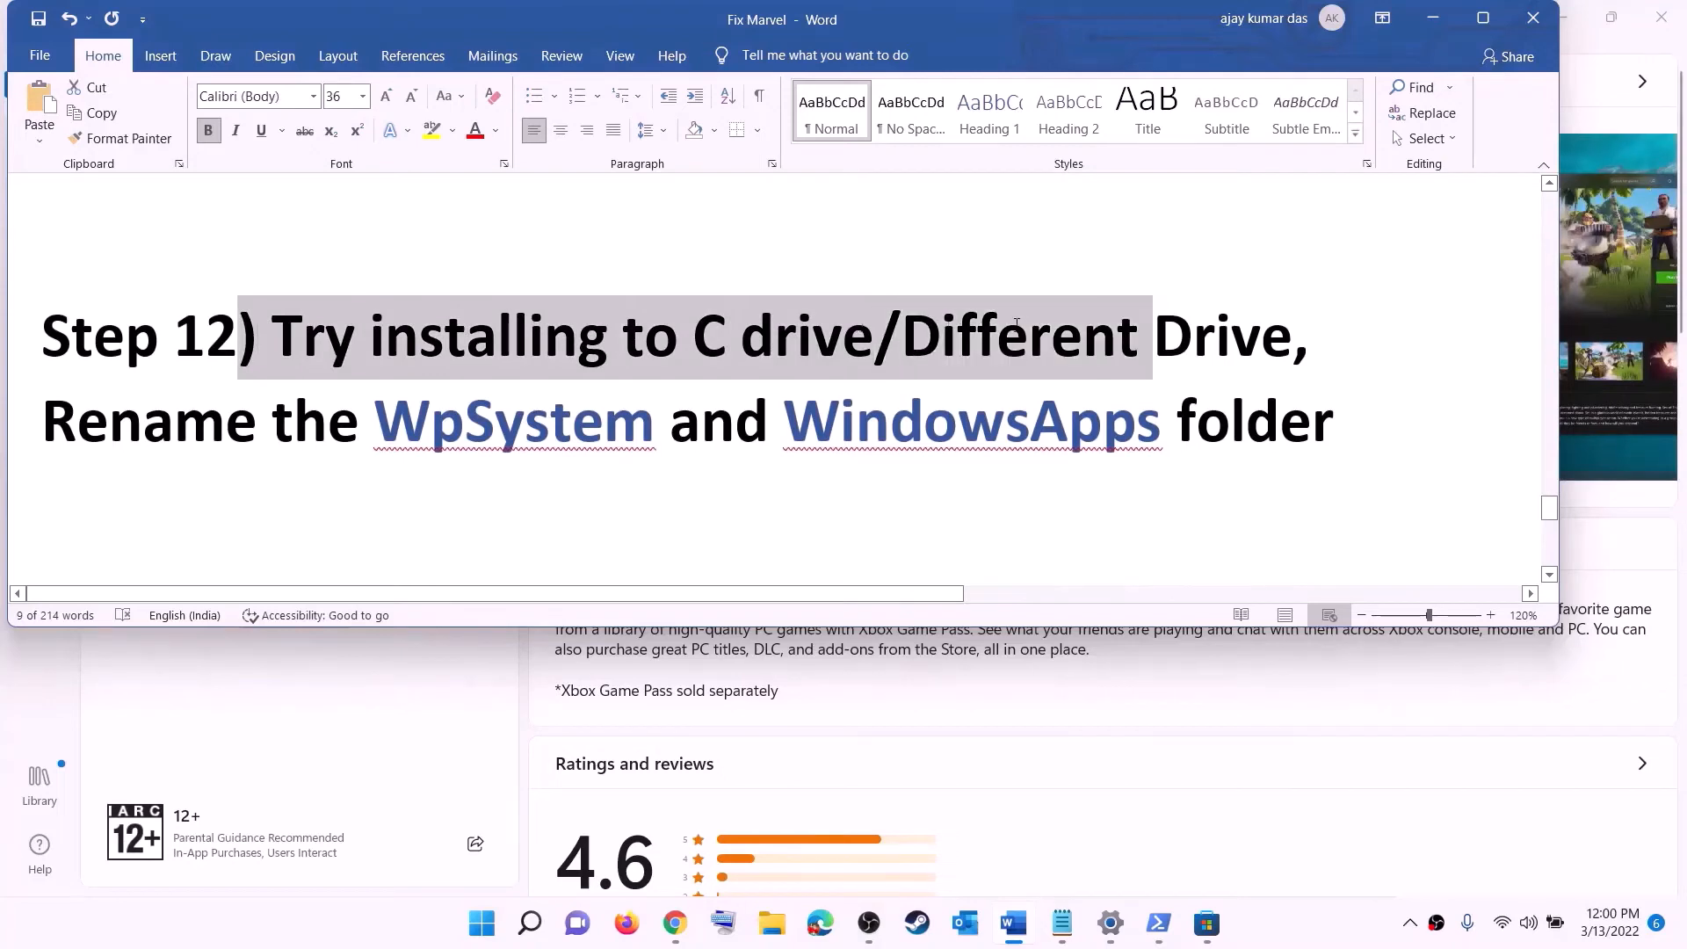
pyautogui.click(740, 362)
pyautogui.moveTo(693, 339); pyautogui.dragTo(1263, 318)
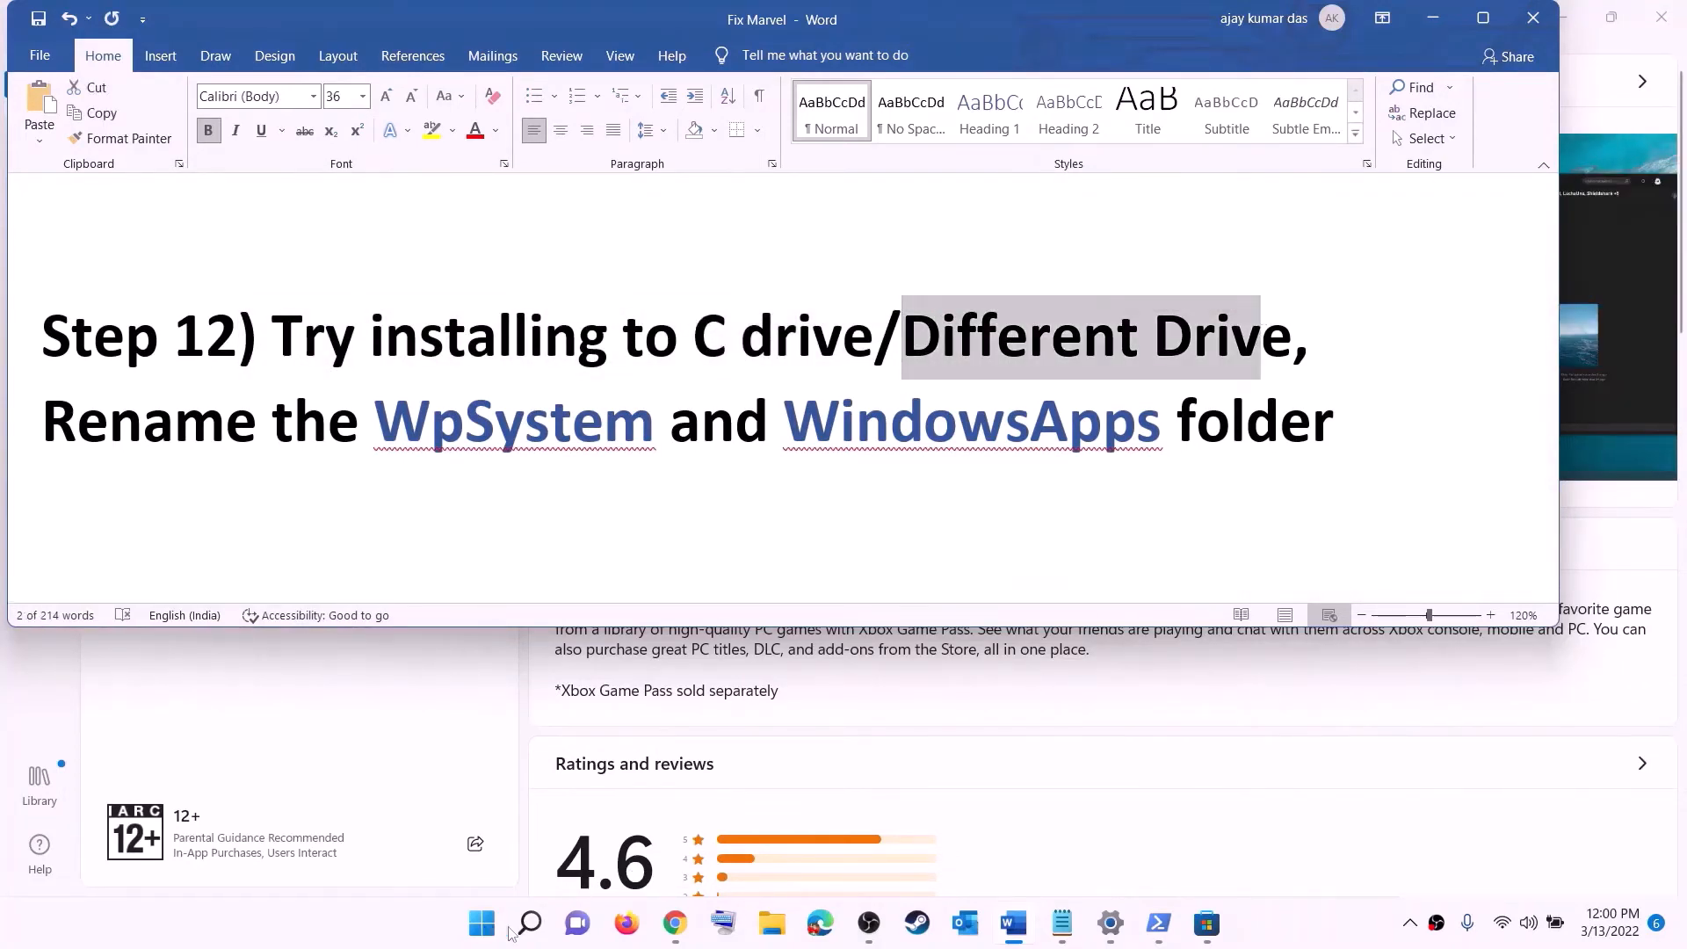
# Open the system storage settings and go to the advanced page for where new content is saved.
pyautogui.click(482, 923)
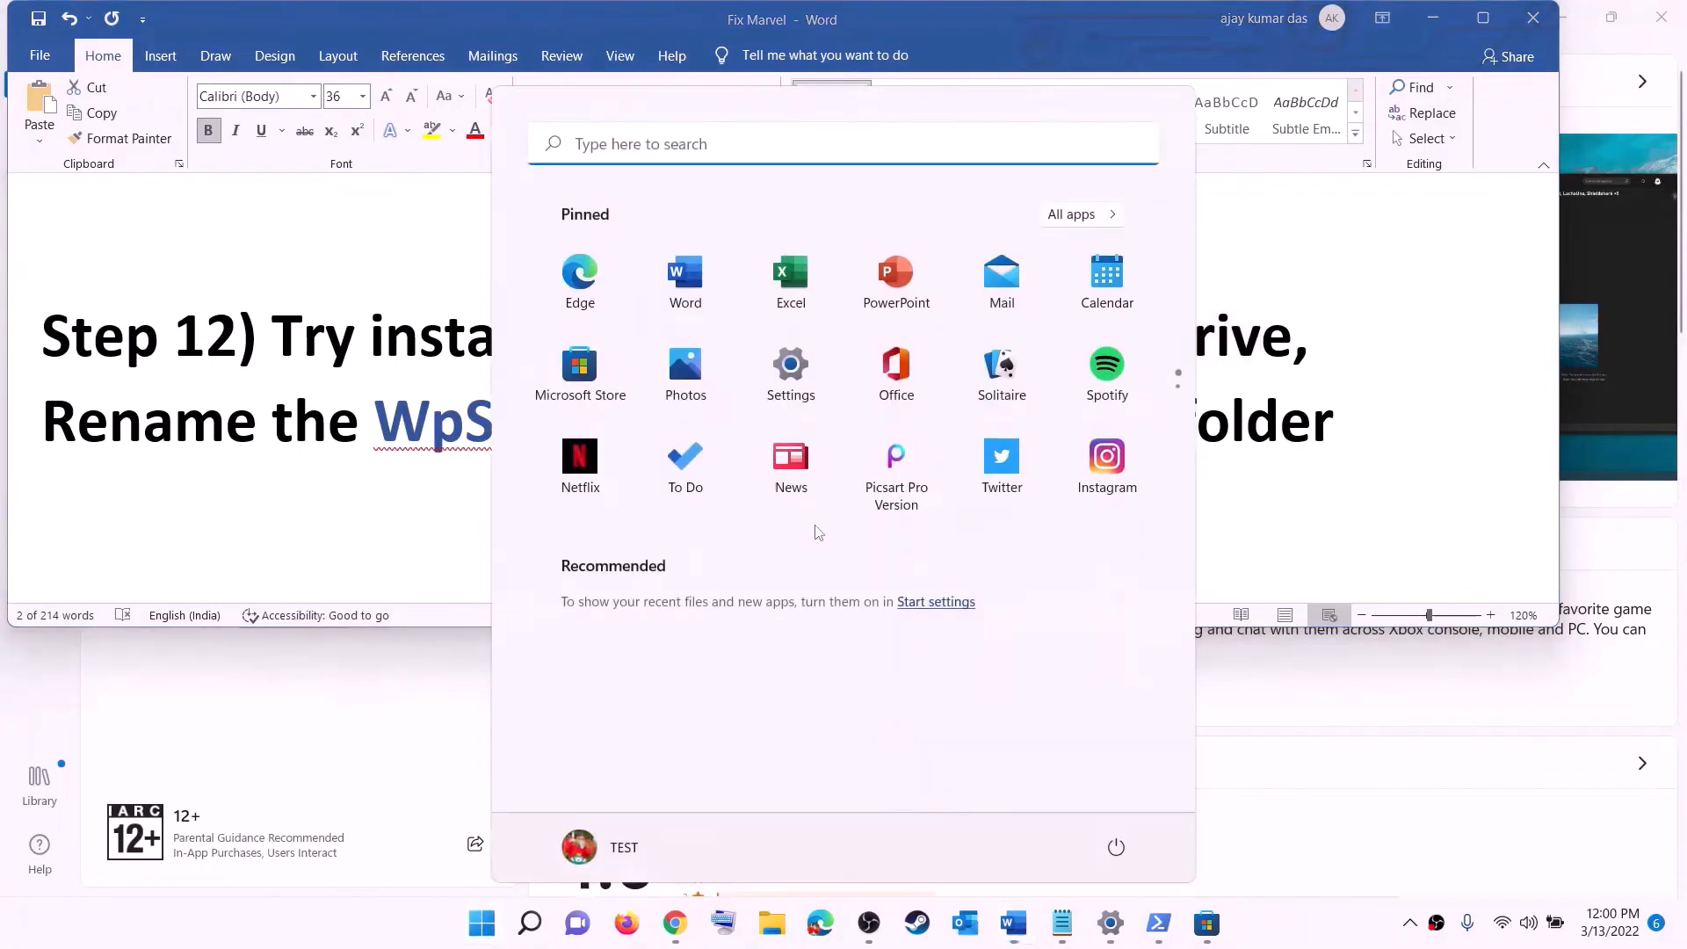
pyautogui.click(816, 387)
pyautogui.click(235, 247)
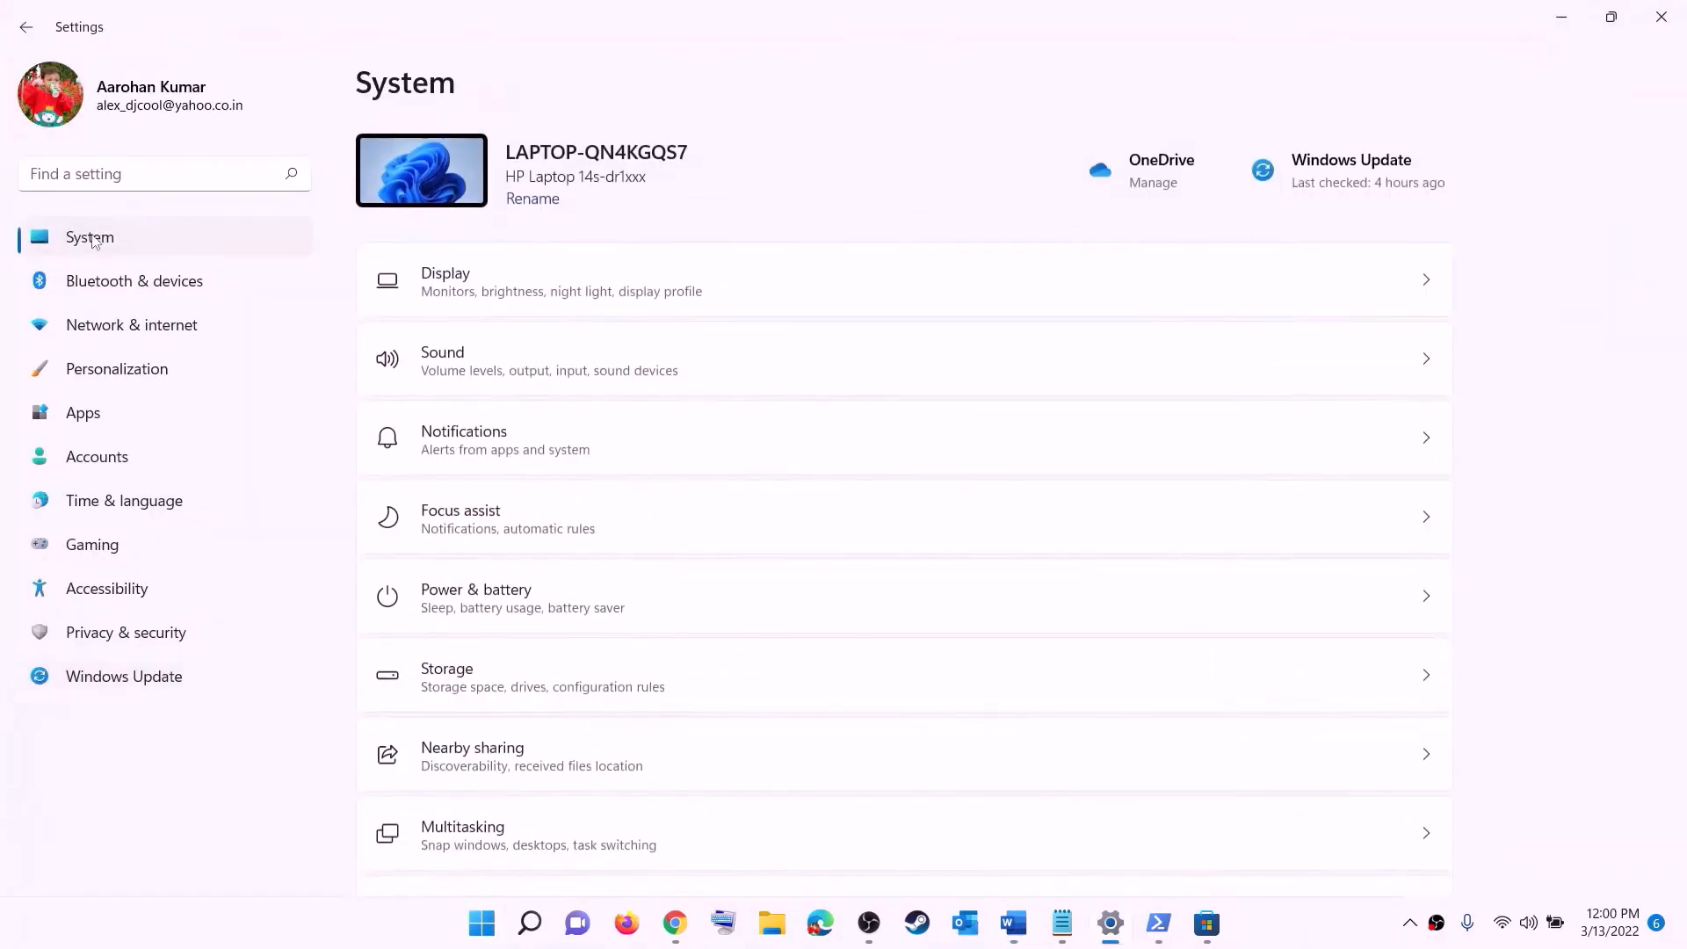
pyautogui.scroll(-3, 395, 449)
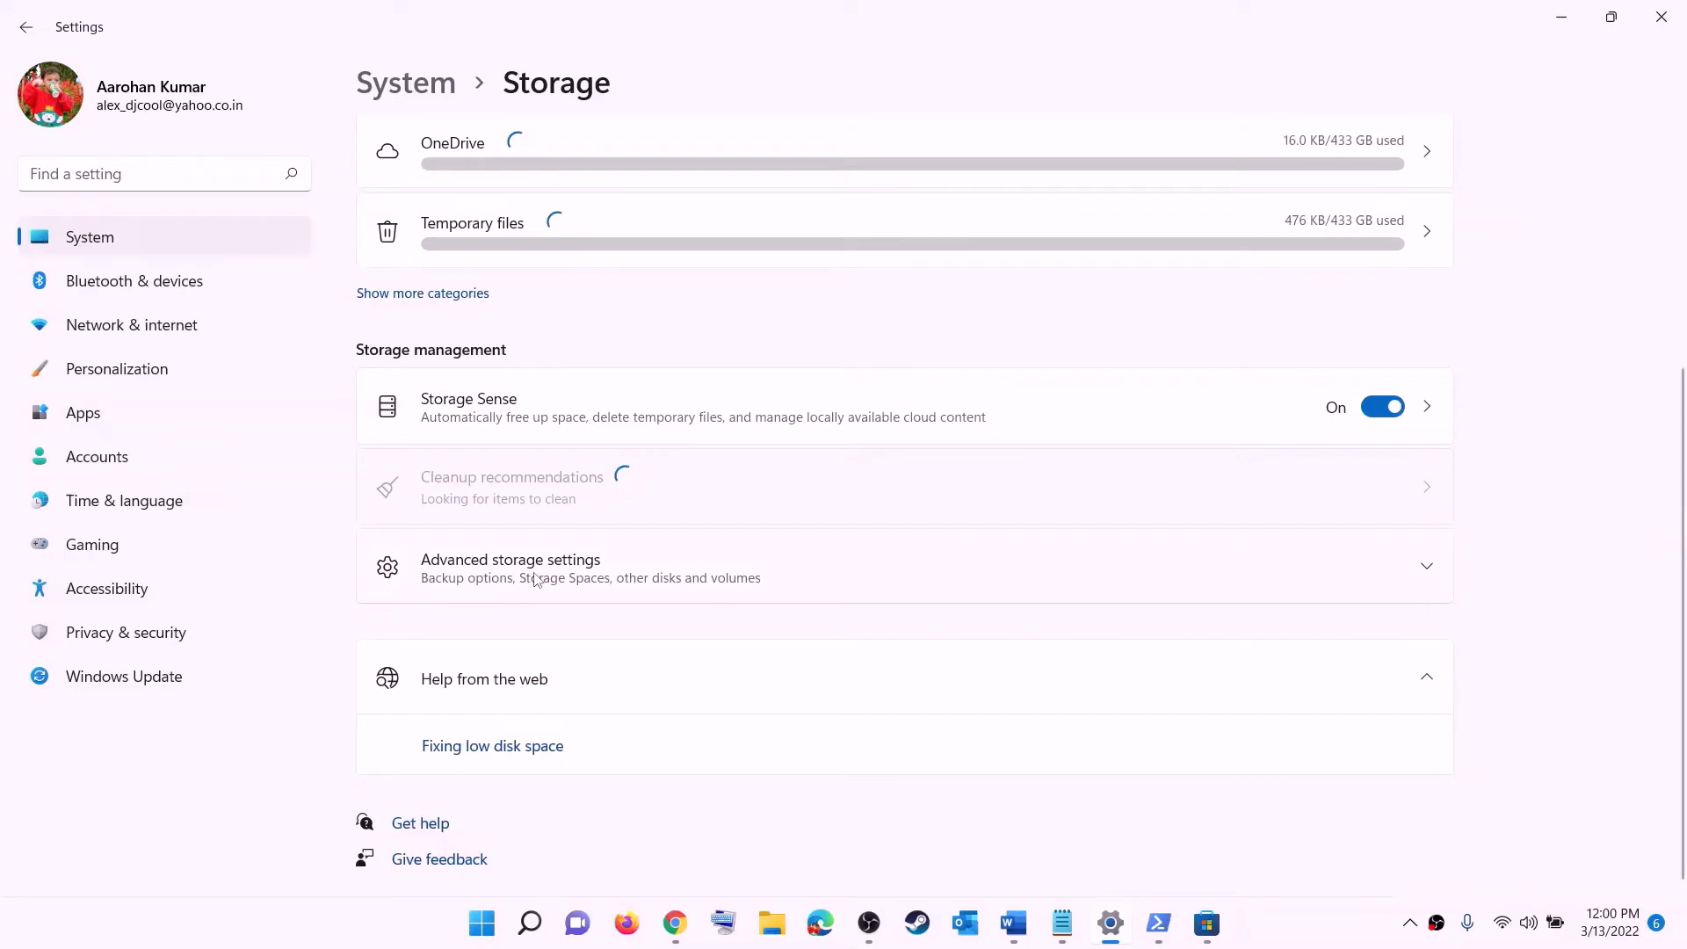
pyautogui.click(537, 571)
pyautogui.scroll(-2, 492, 492)
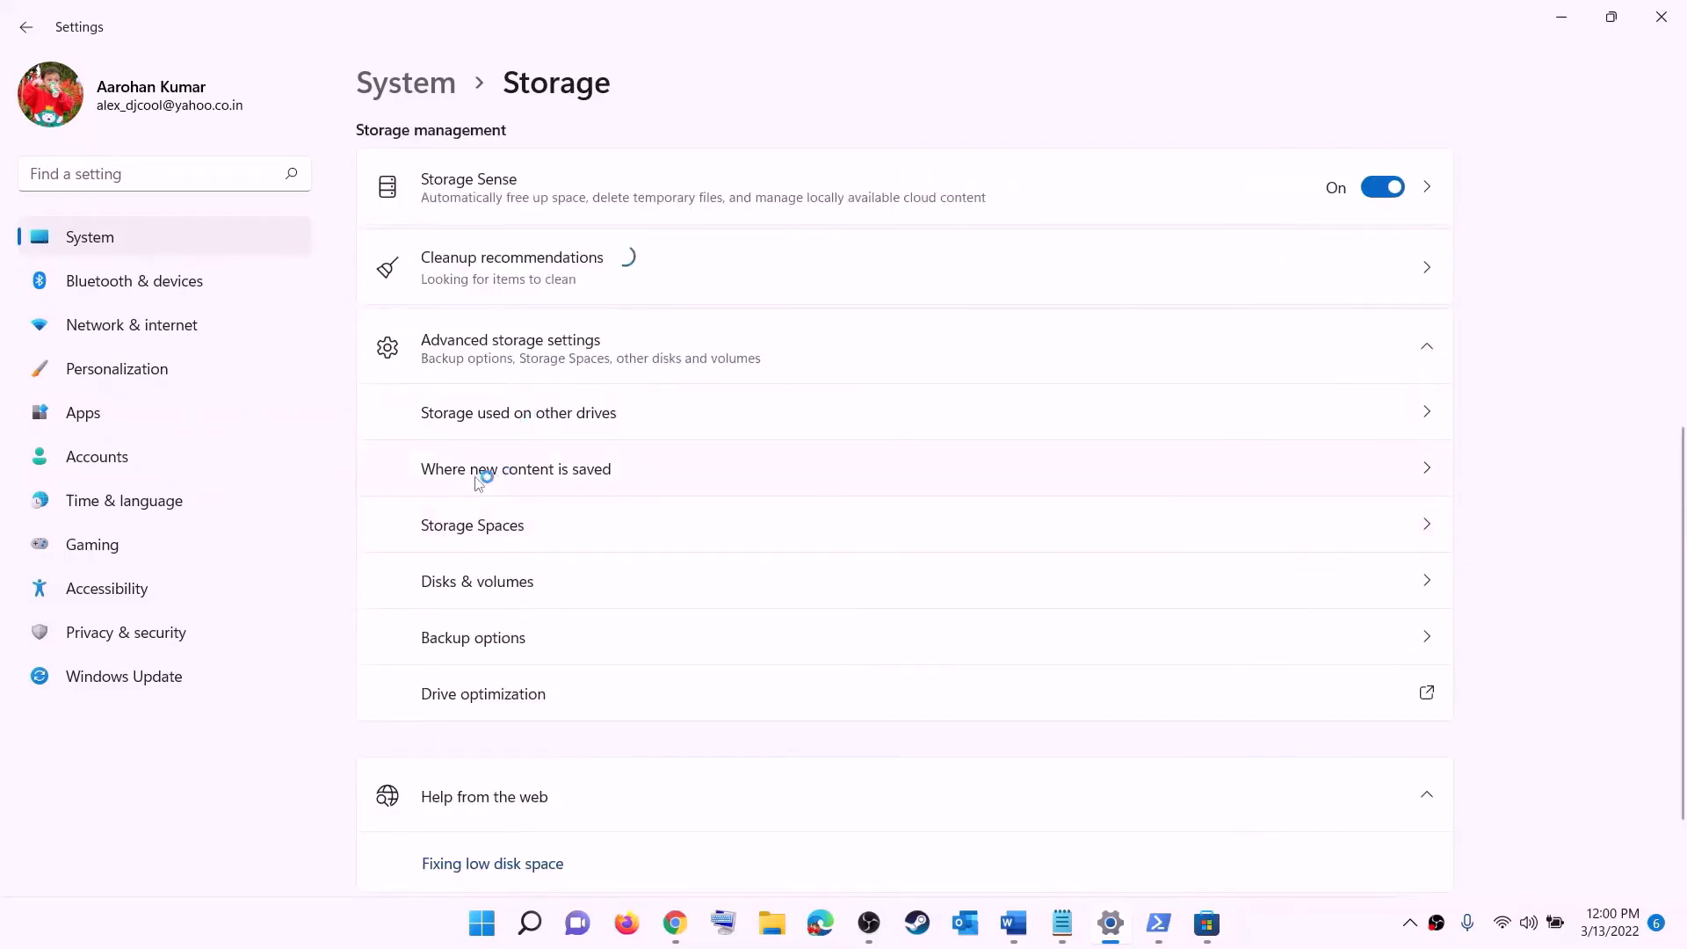
pyautogui.click(545, 472)
# Check the available save drives for new apps, keep Windows (C:) selected, and close Settings.
pyautogui.click(517, 252)
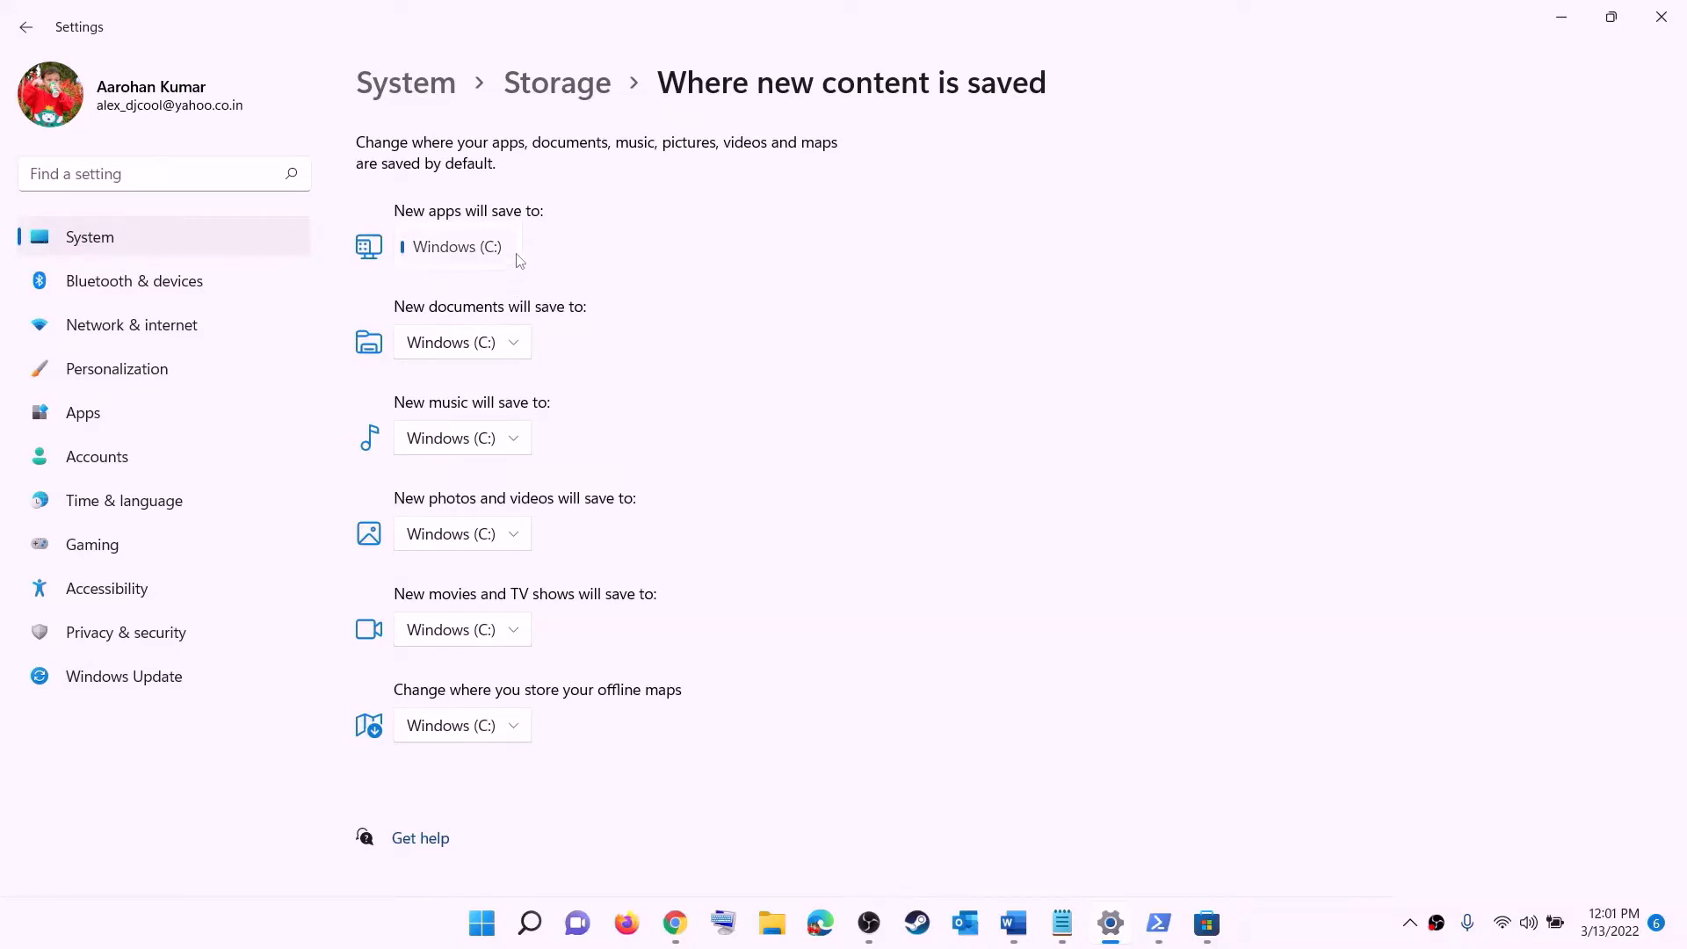
pyautogui.click(515, 265)
pyautogui.click(517, 254)
pyautogui.click(558, 267)
pyautogui.click(517, 254)
pyautogui.click(579, 257)
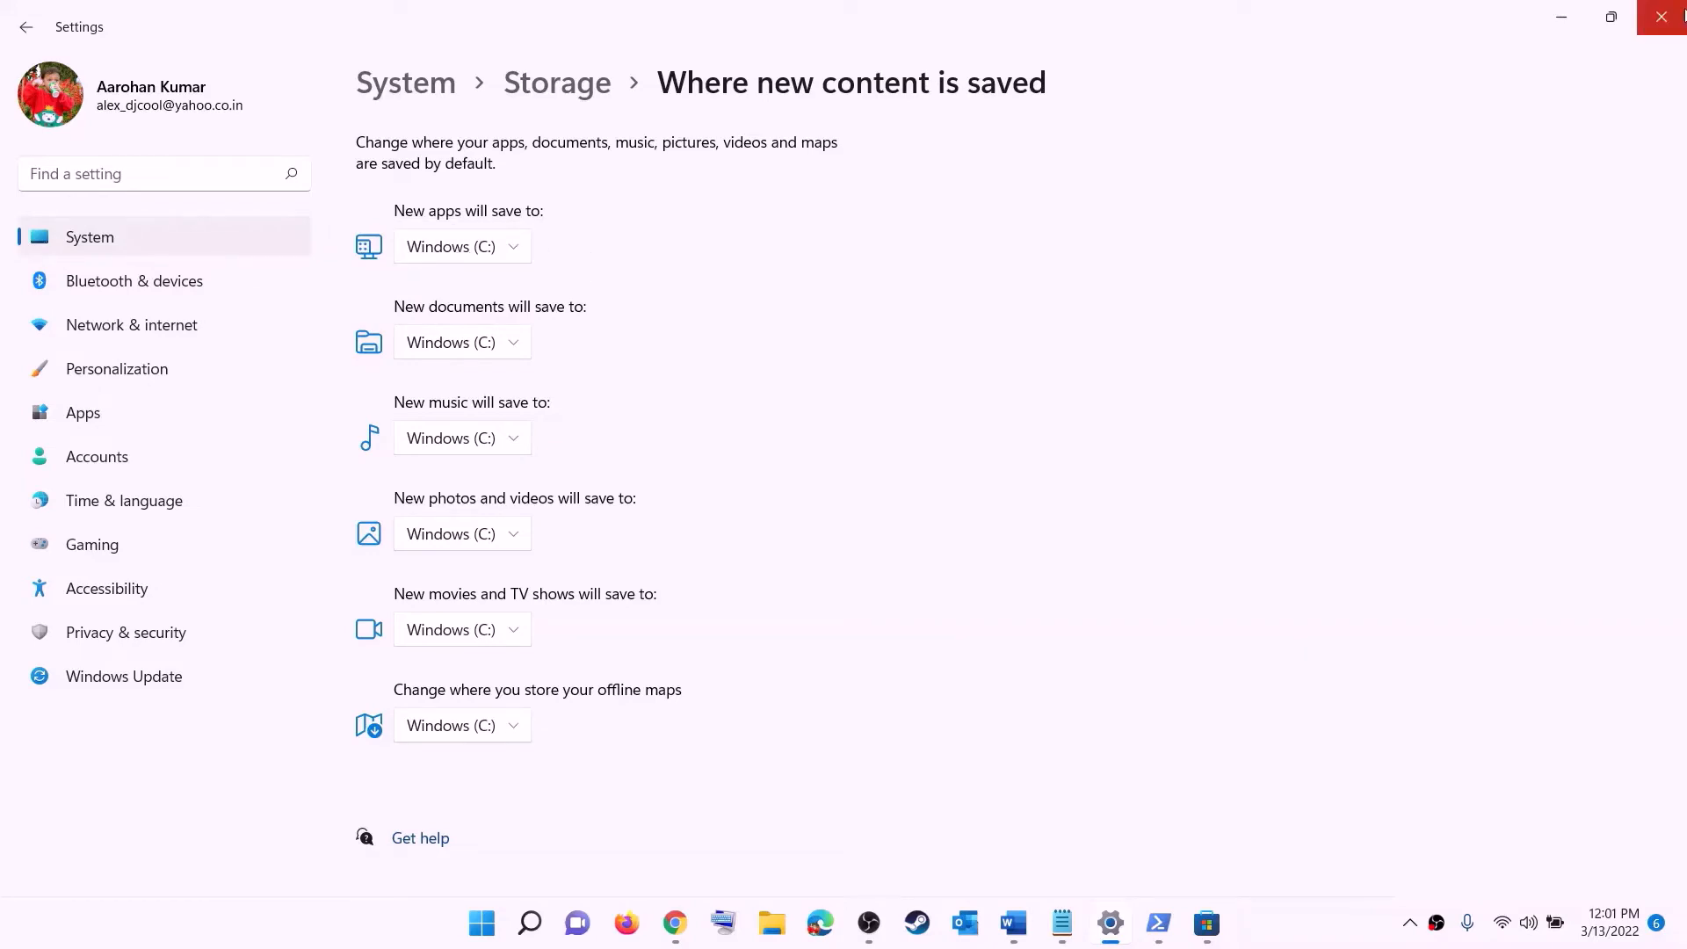
pyautogui.click(1660, 18)
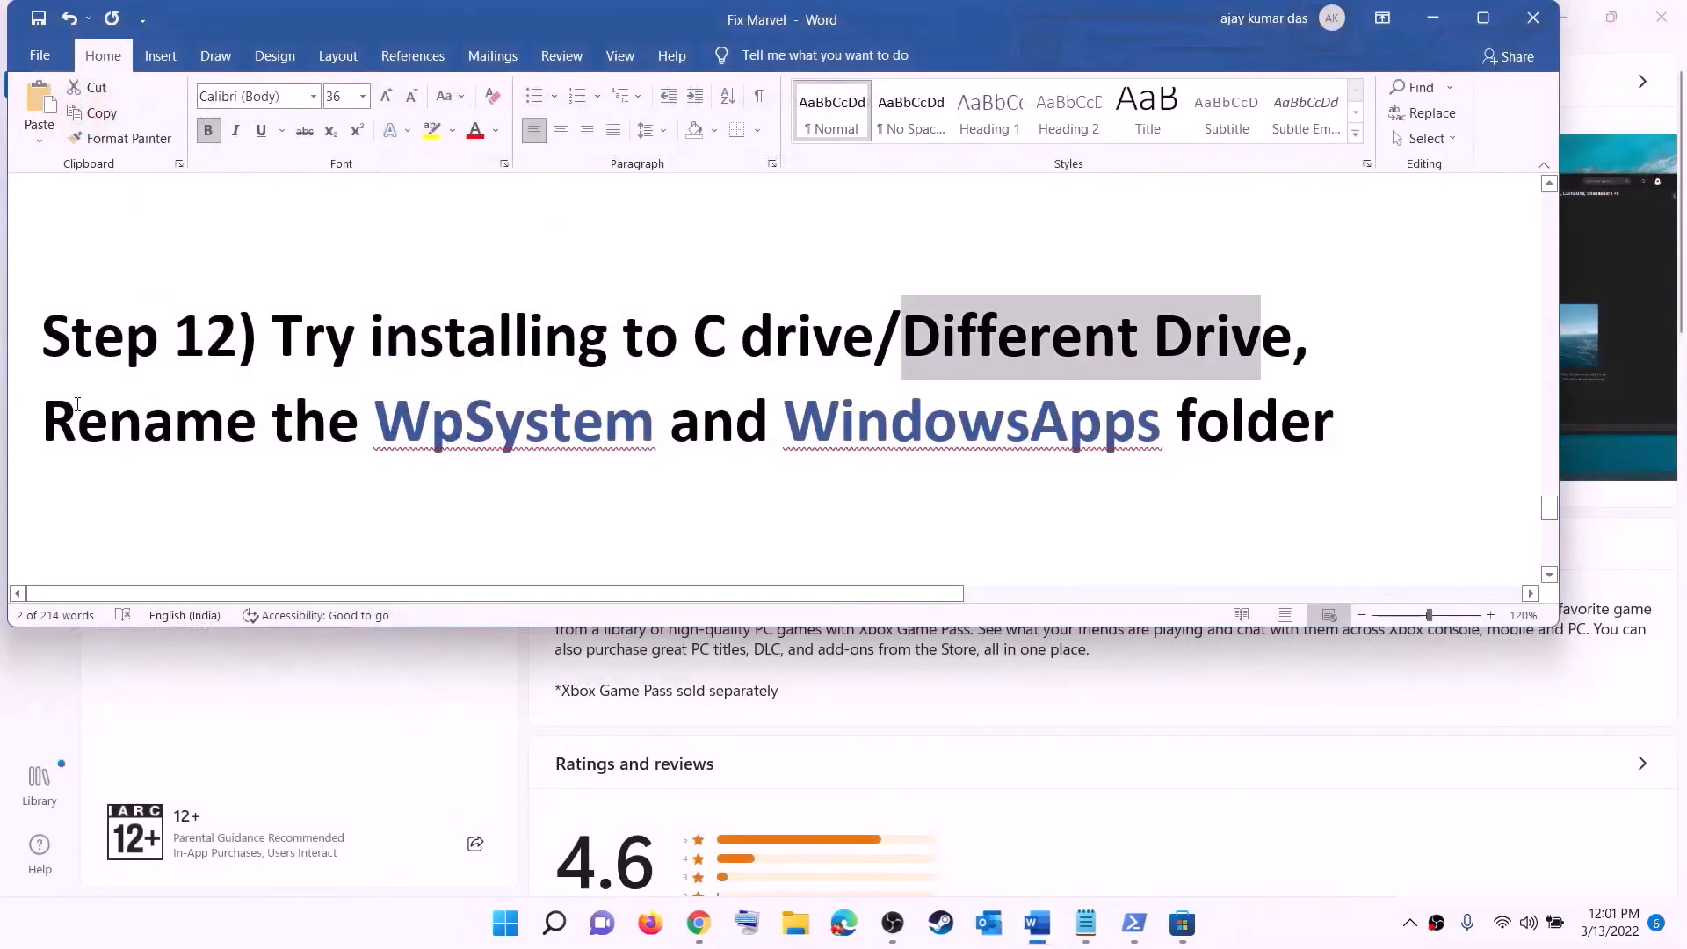
# Highlight the instruction to rename the WpSystem and WindowsApps folders in Step 12 of the Word document.
pyautogui.moveTo(58, 411); pyautogui.dragTo(1016, 432)
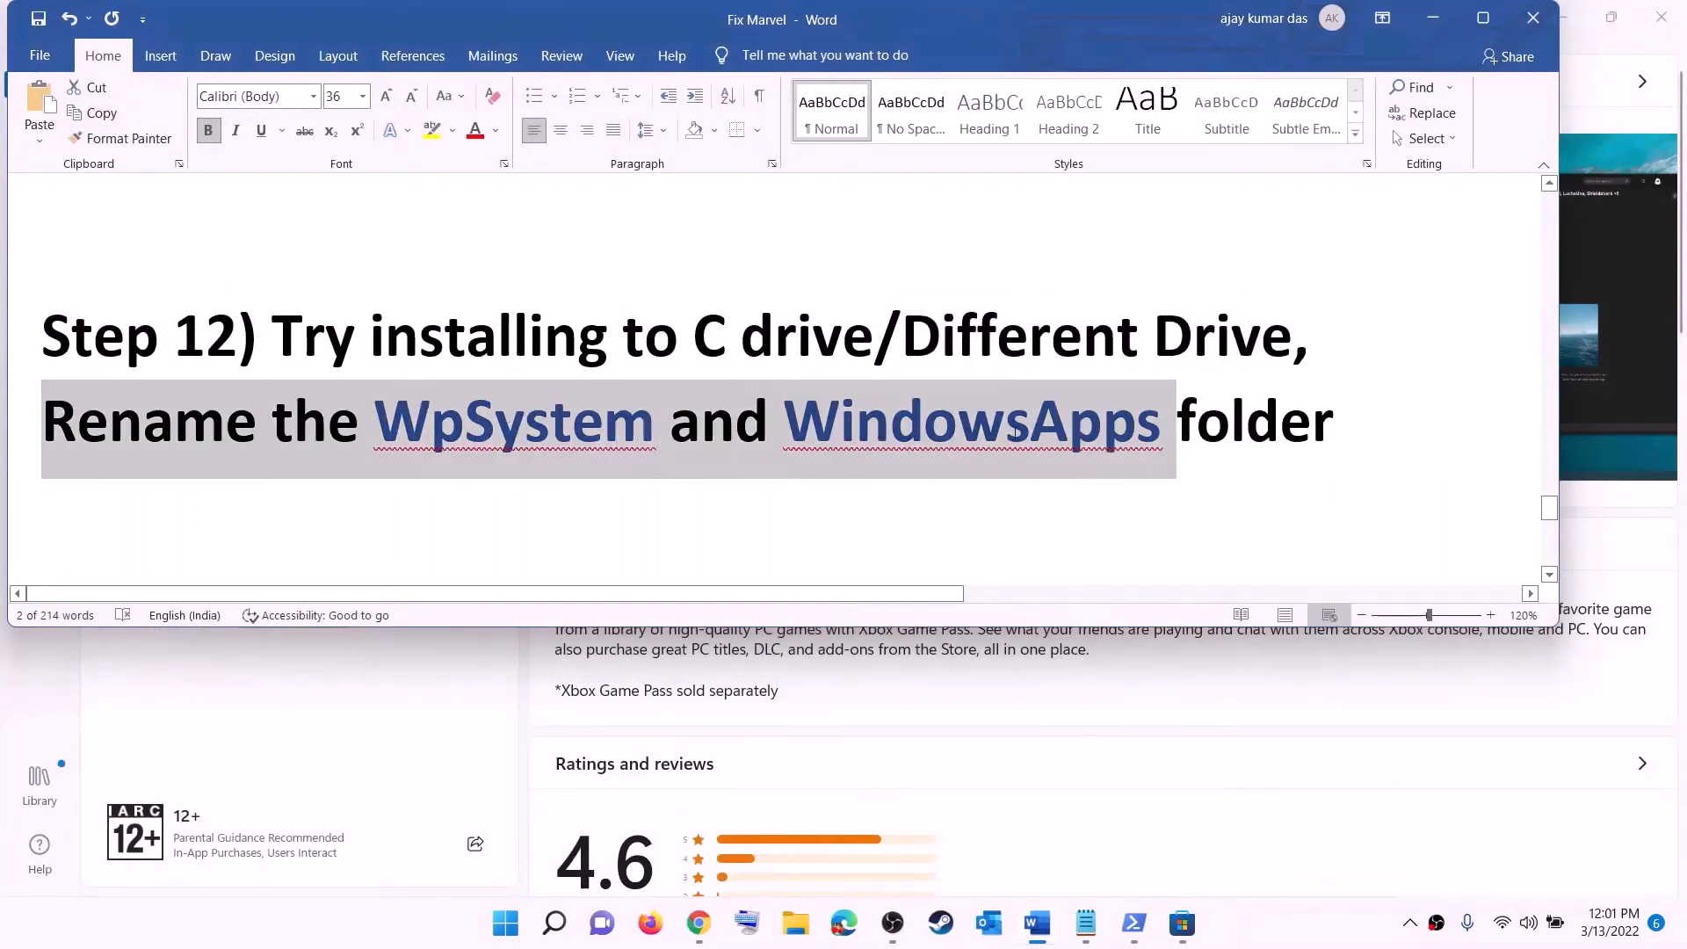
pyautogui.moveTo(1142, 448); pyautogui.dragTo(1336, 430)
pyautogui.click(1336, 431)
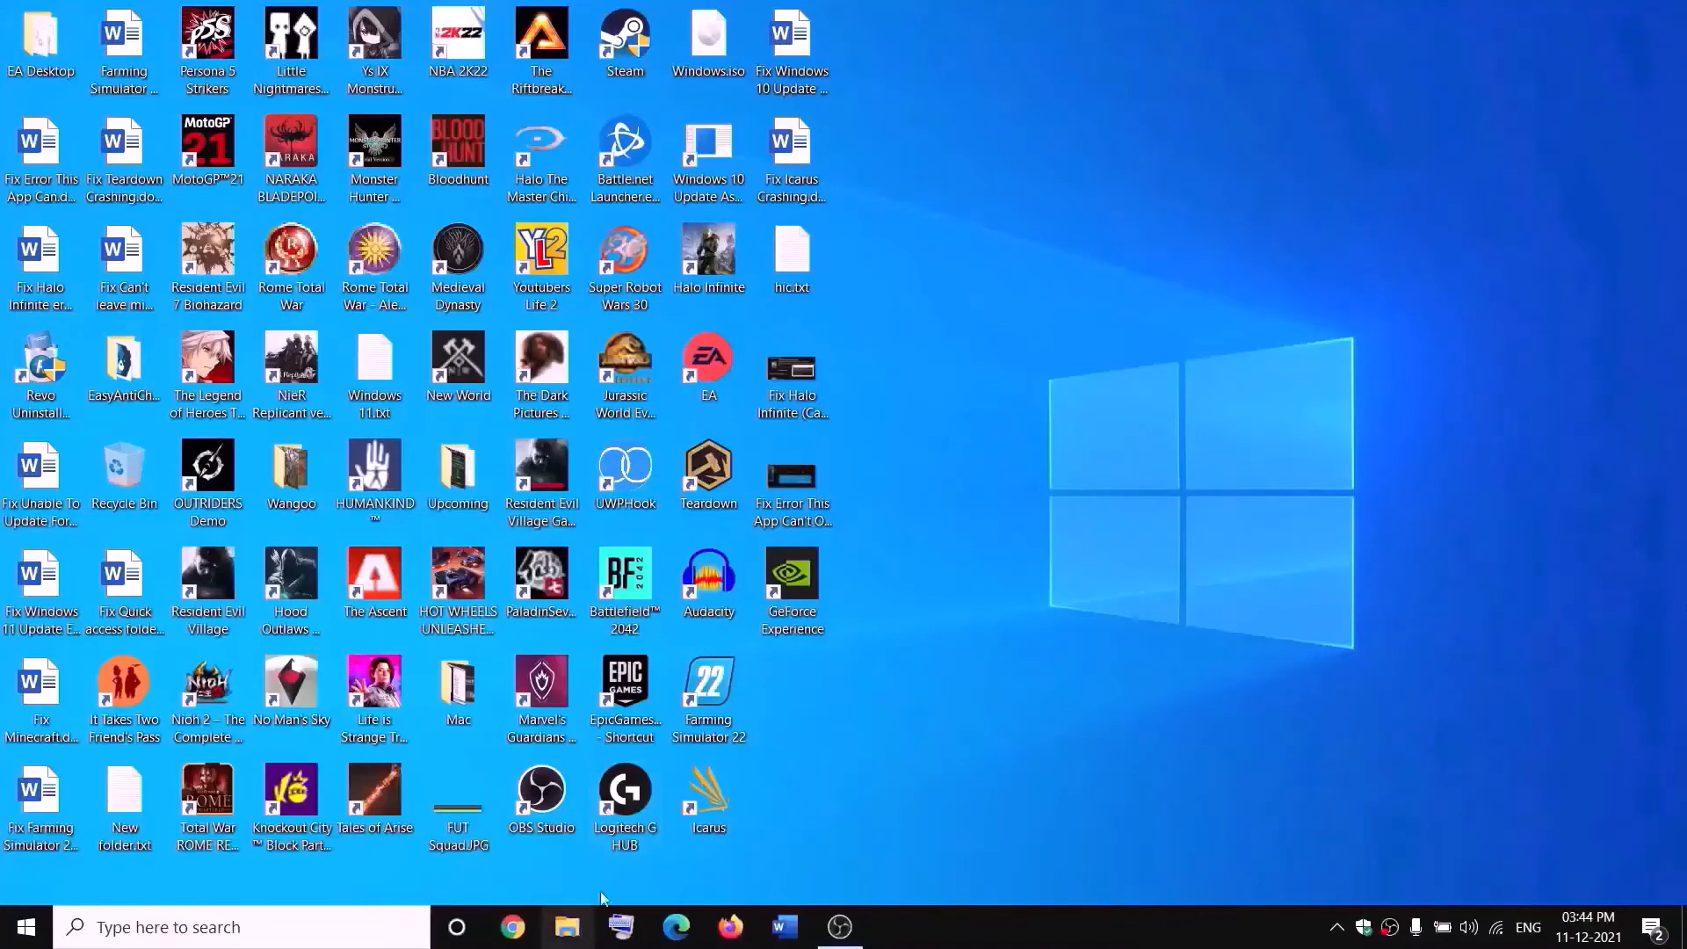
# Open New Volume (D:) in File Explorer and locate the WpSystem folder.
pyautogui.click(569, 925)
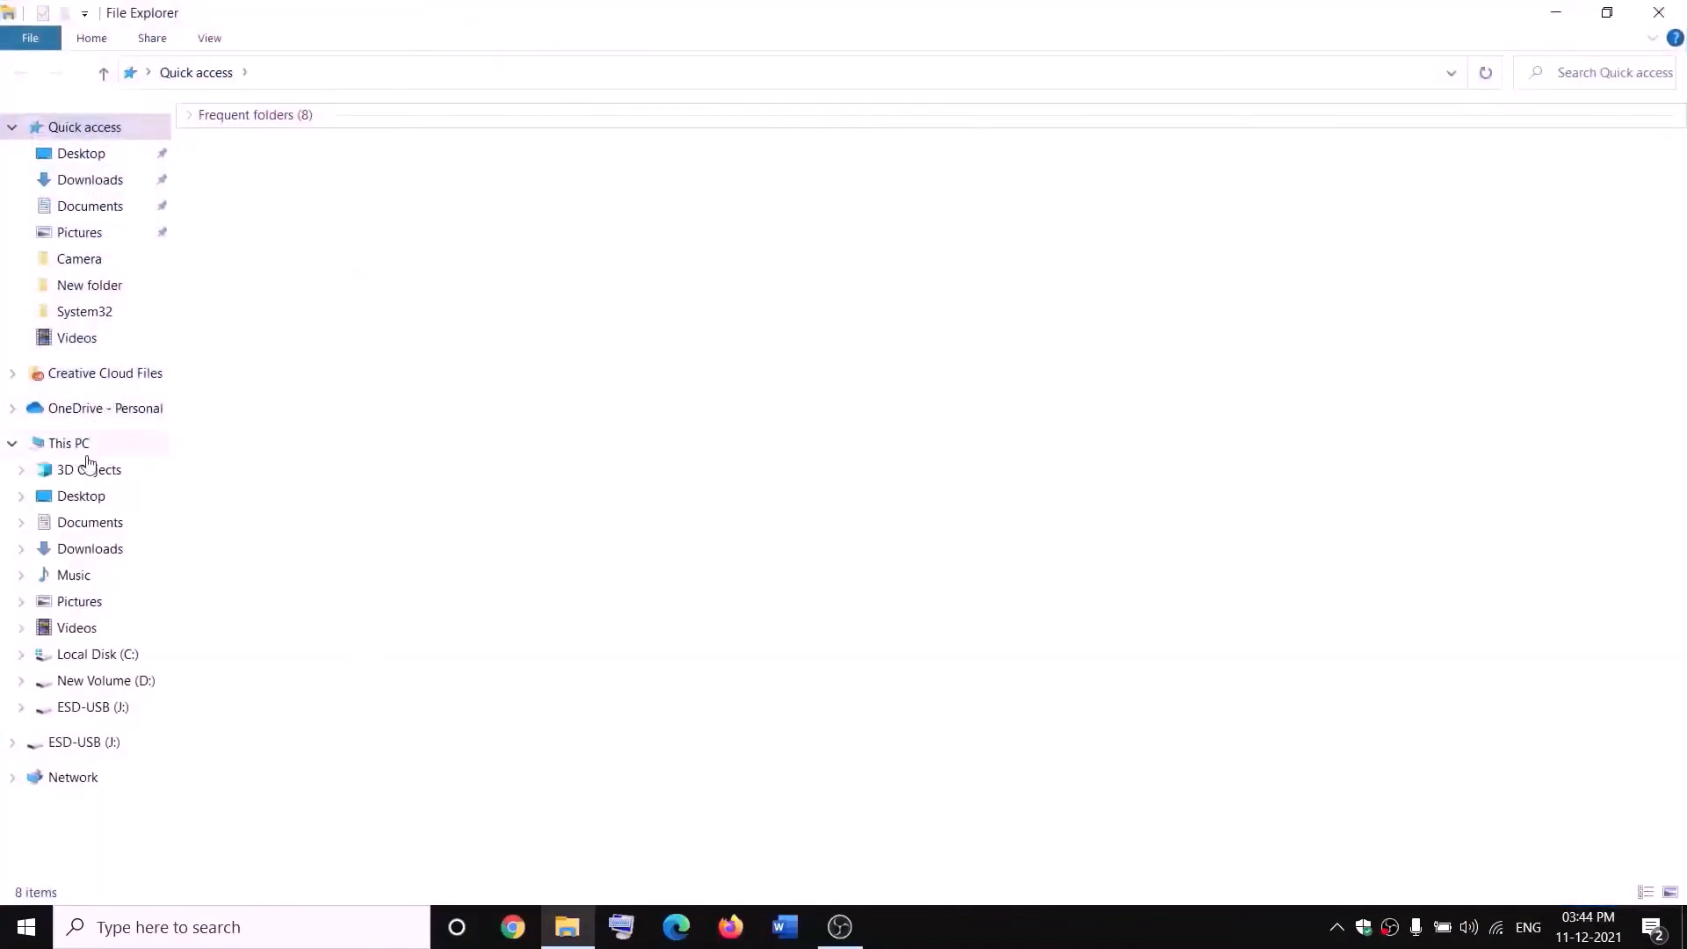
pyautogui.click(87, 456)
pyautogui.doubleClick(629, 328)
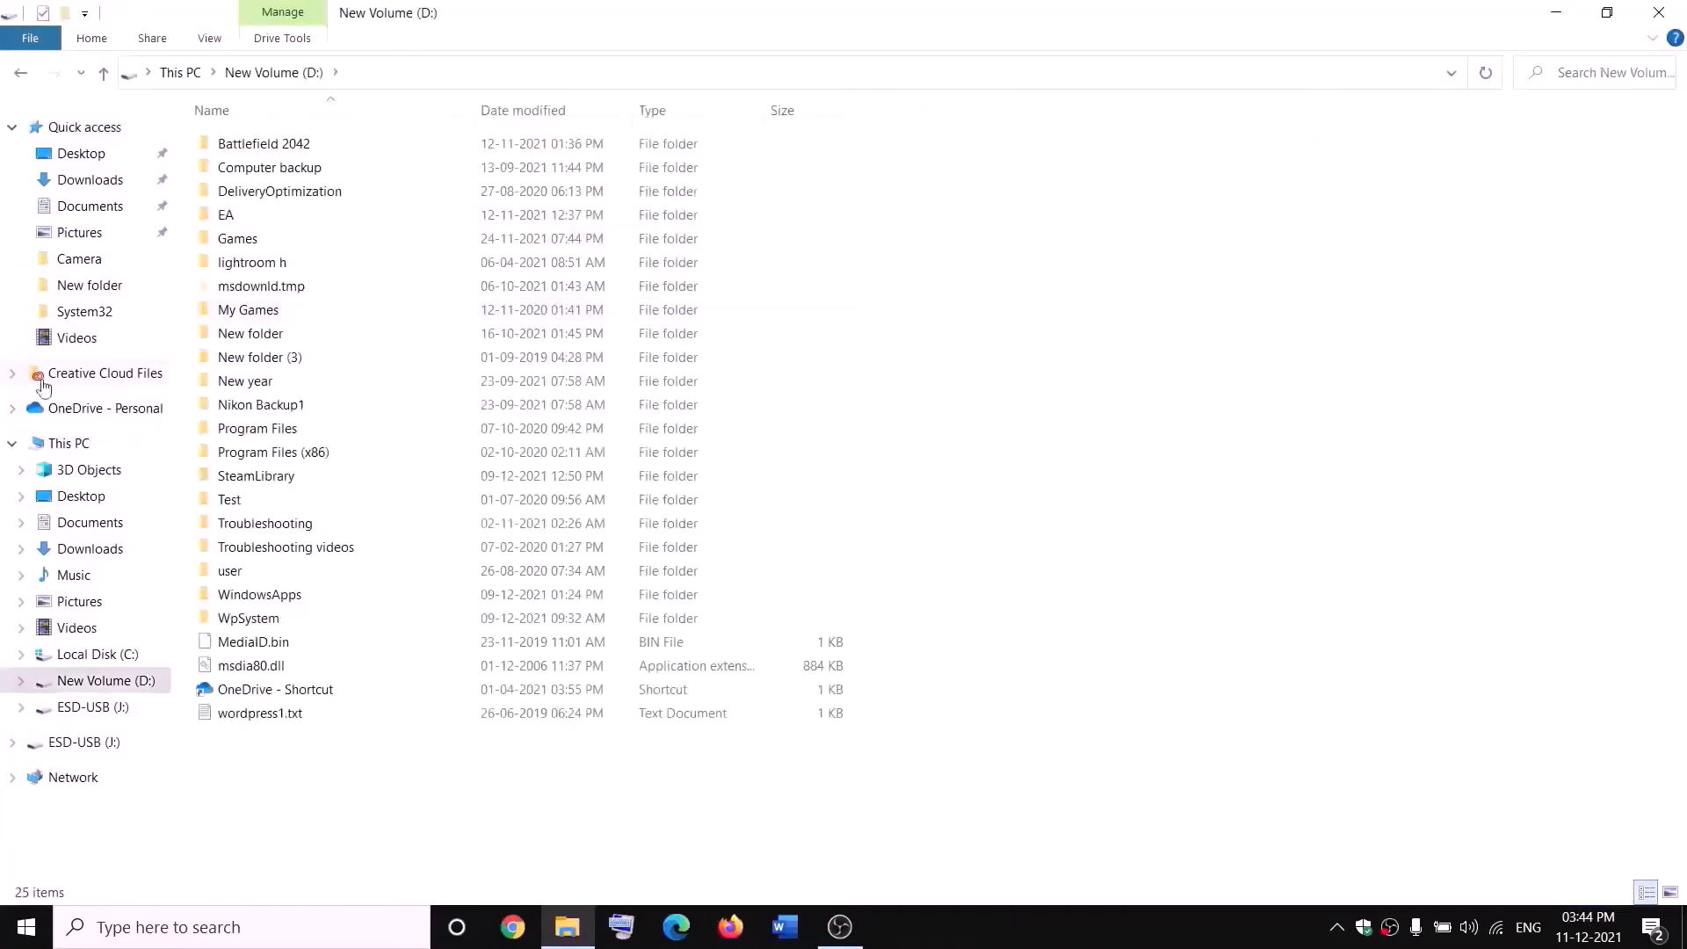
pyautogui.click(255, 618)
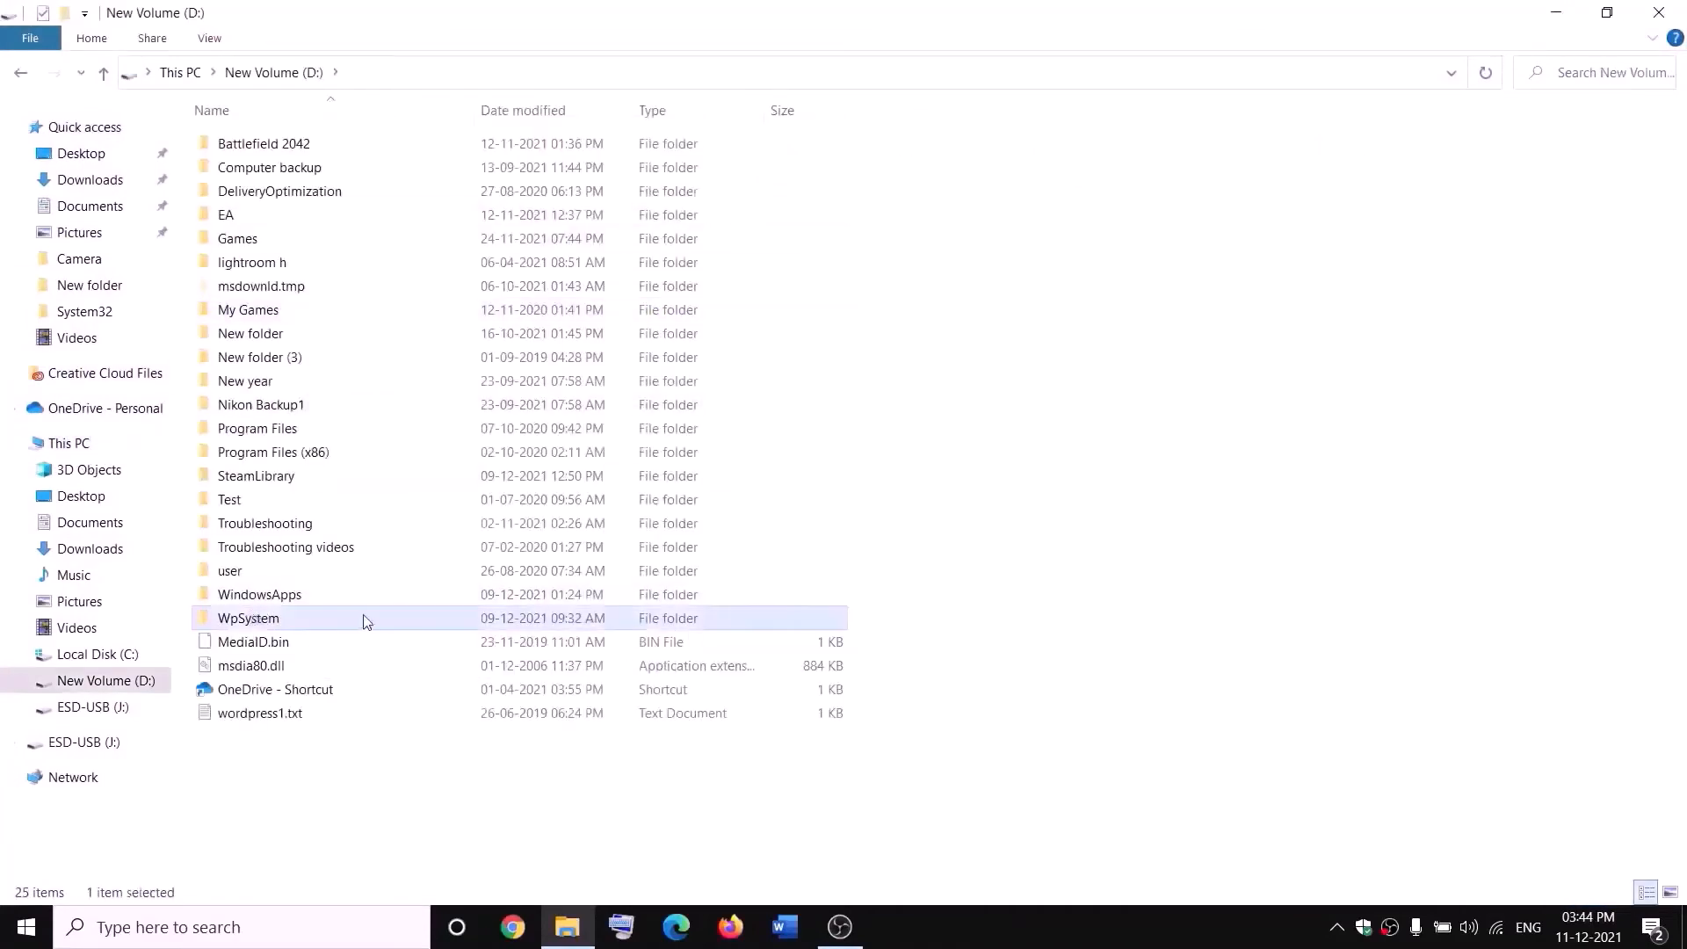
pyautogui.rightClick(273, 620)
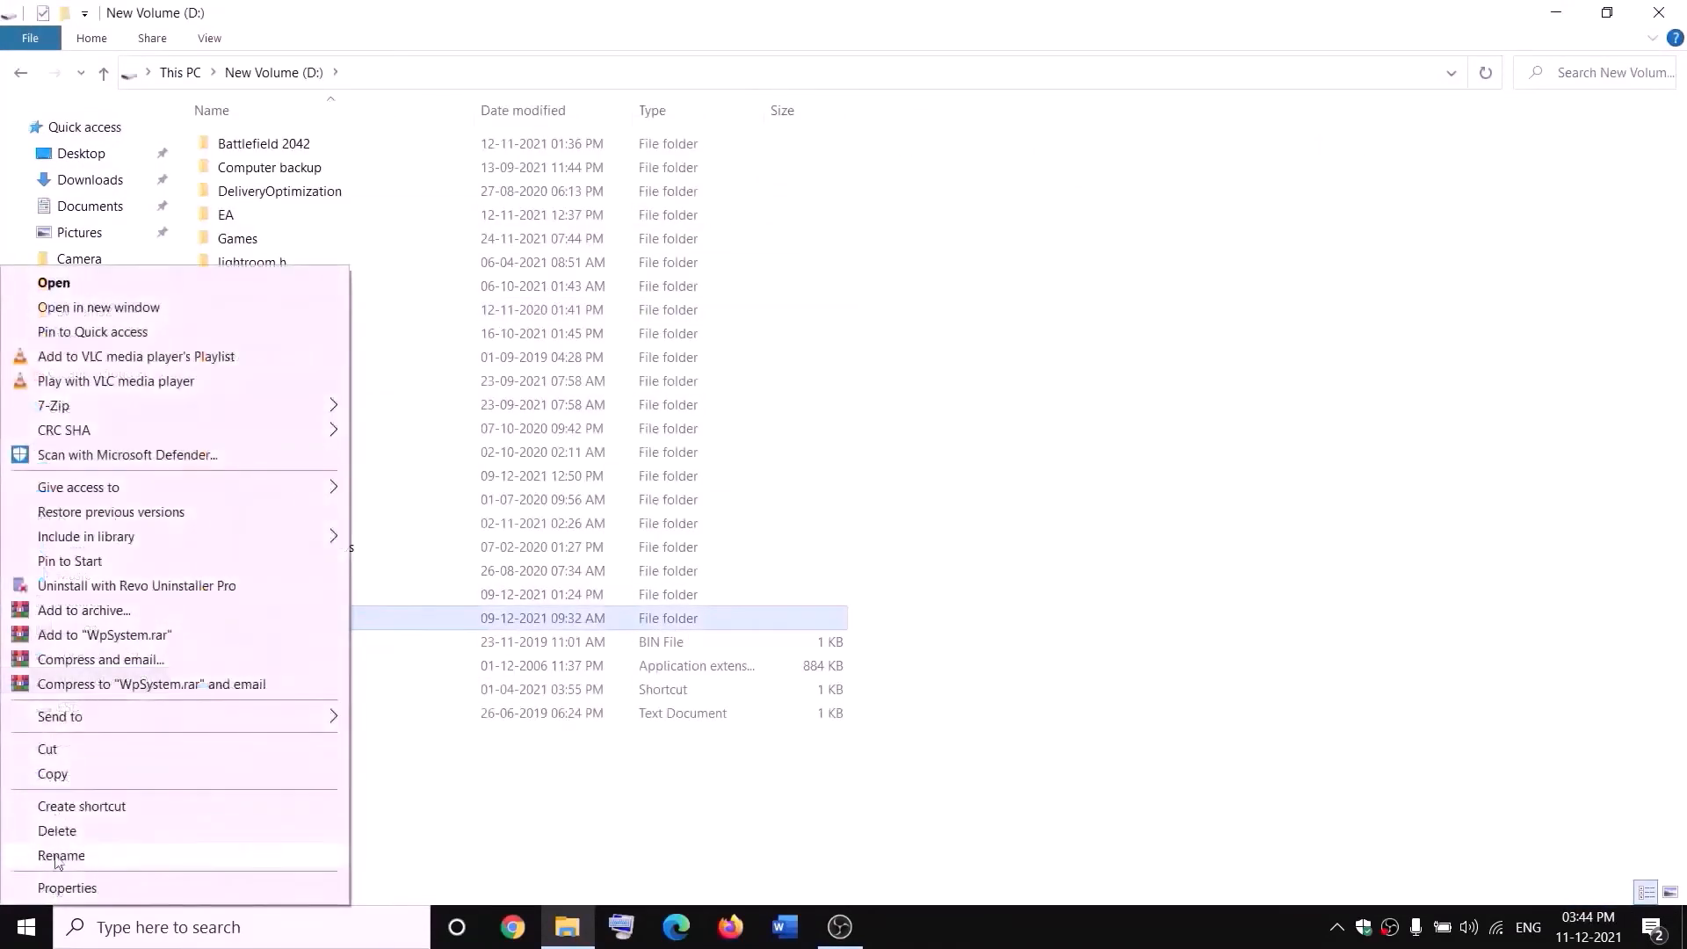
pyautogui.click(534, 799)
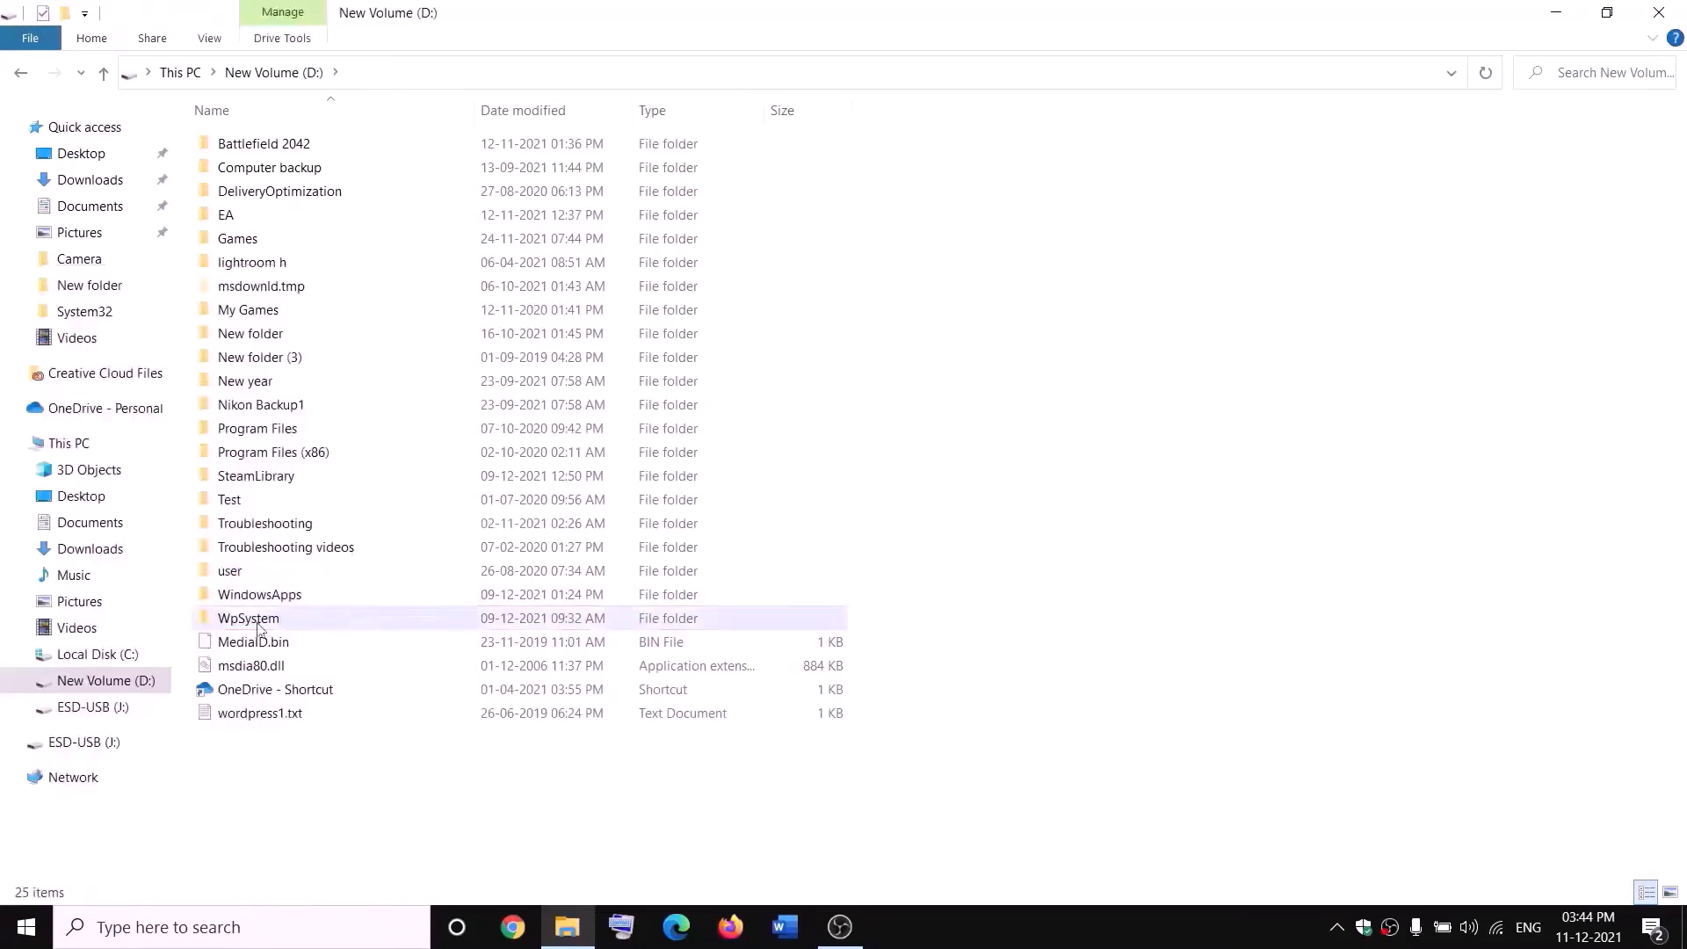
# Open the advanced security settings of the WpSystem folder from its properties.
pyautogui.moveTo(268, 624)
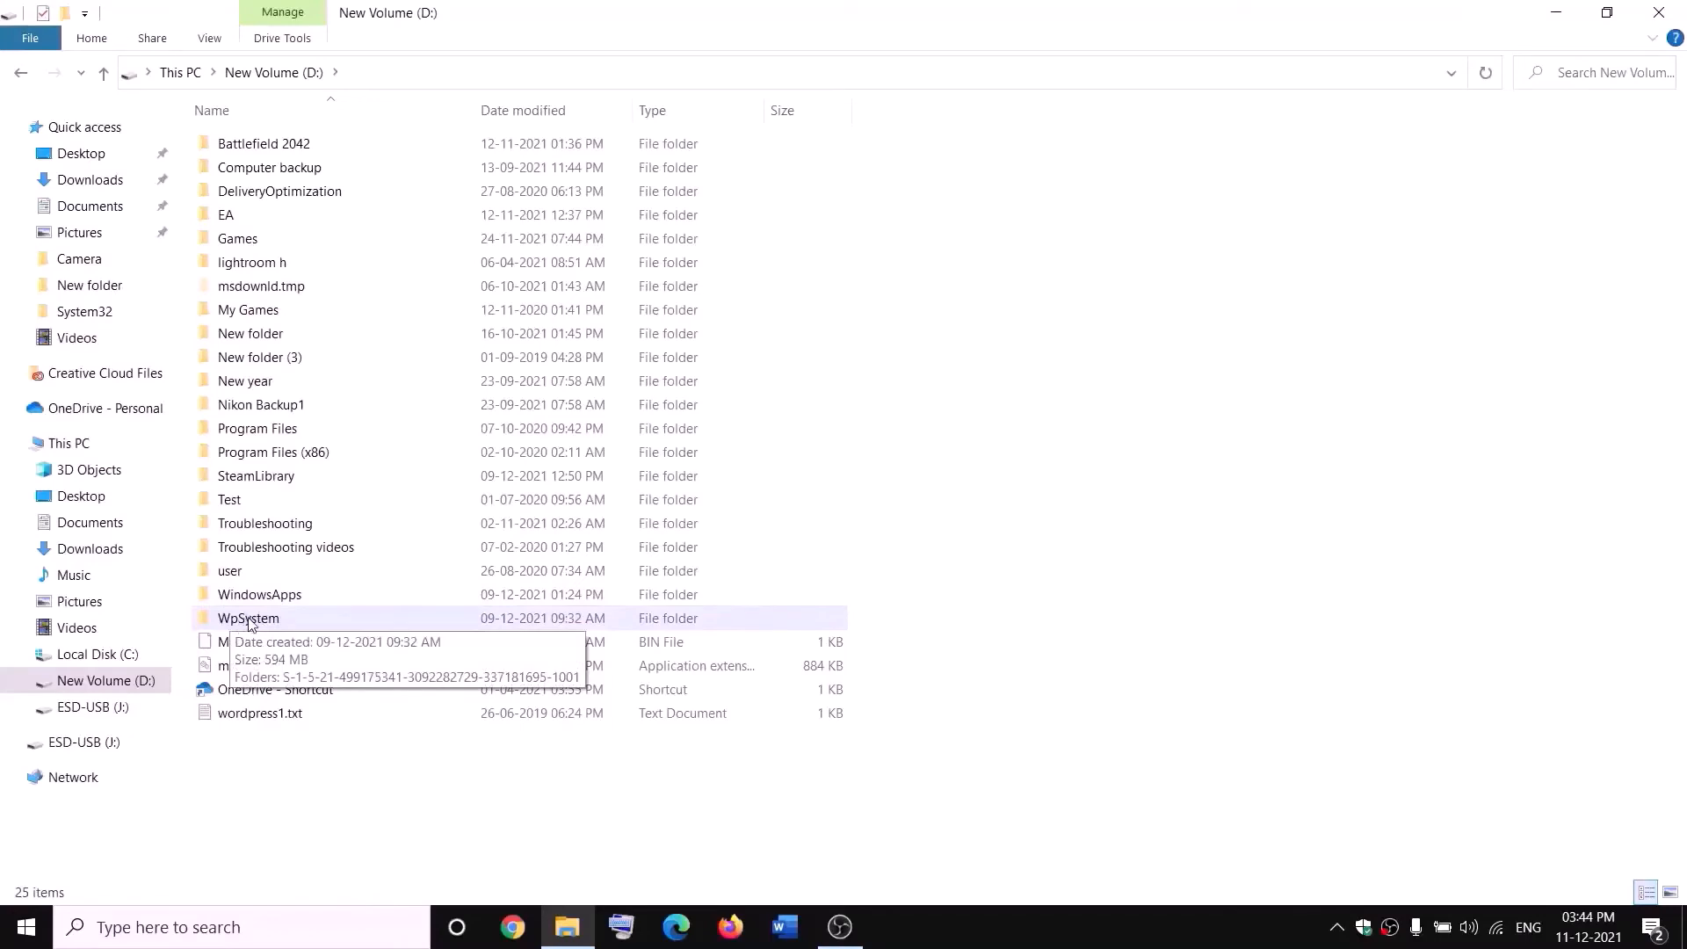
pyautogui.rightClick(248, 624)
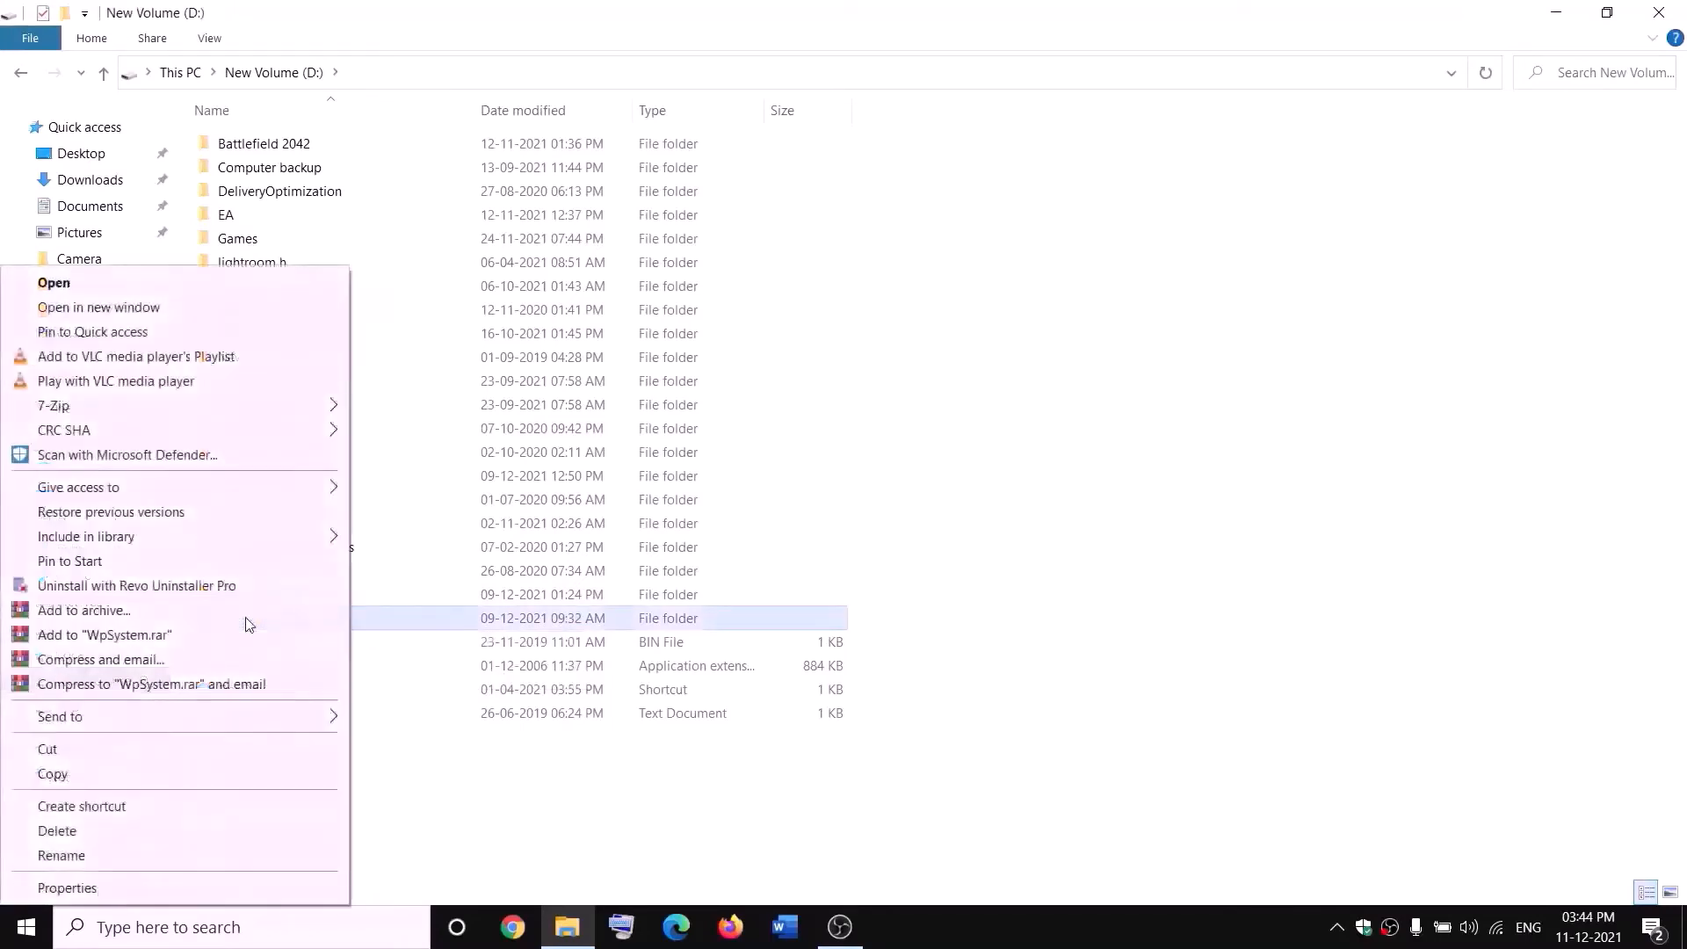
pyautogui.click(61, 890)
pyautogui.moveTo(501, 393); pyautogui.dragTo(719, 245)
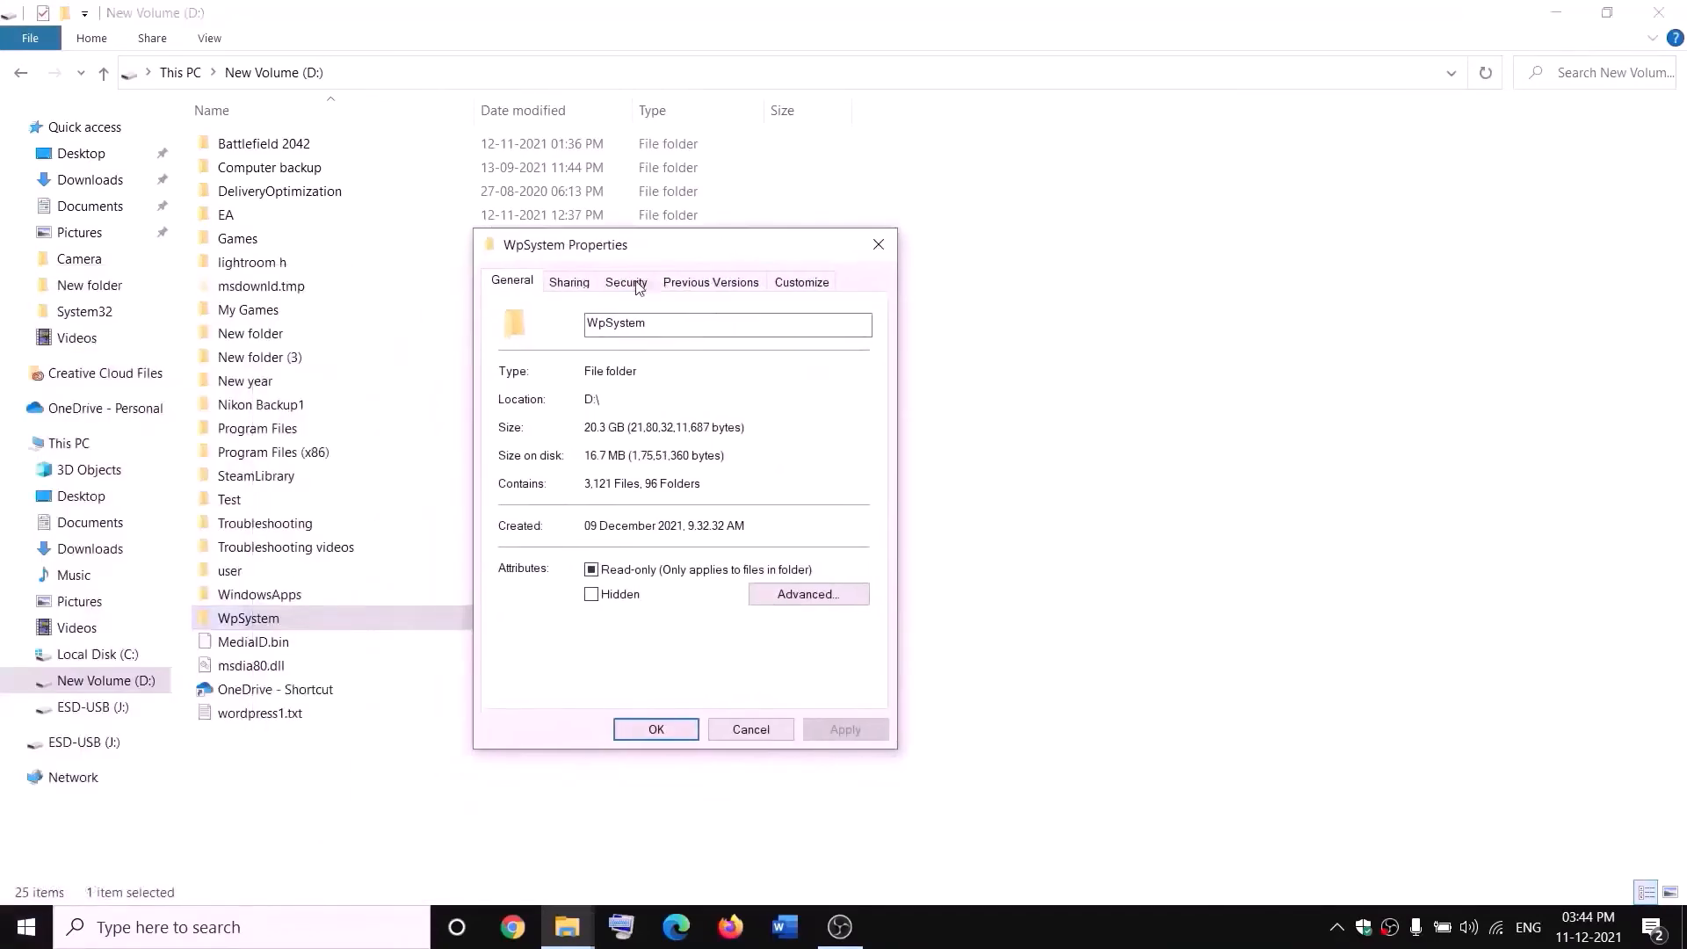
pyautogui.click(627, 282)
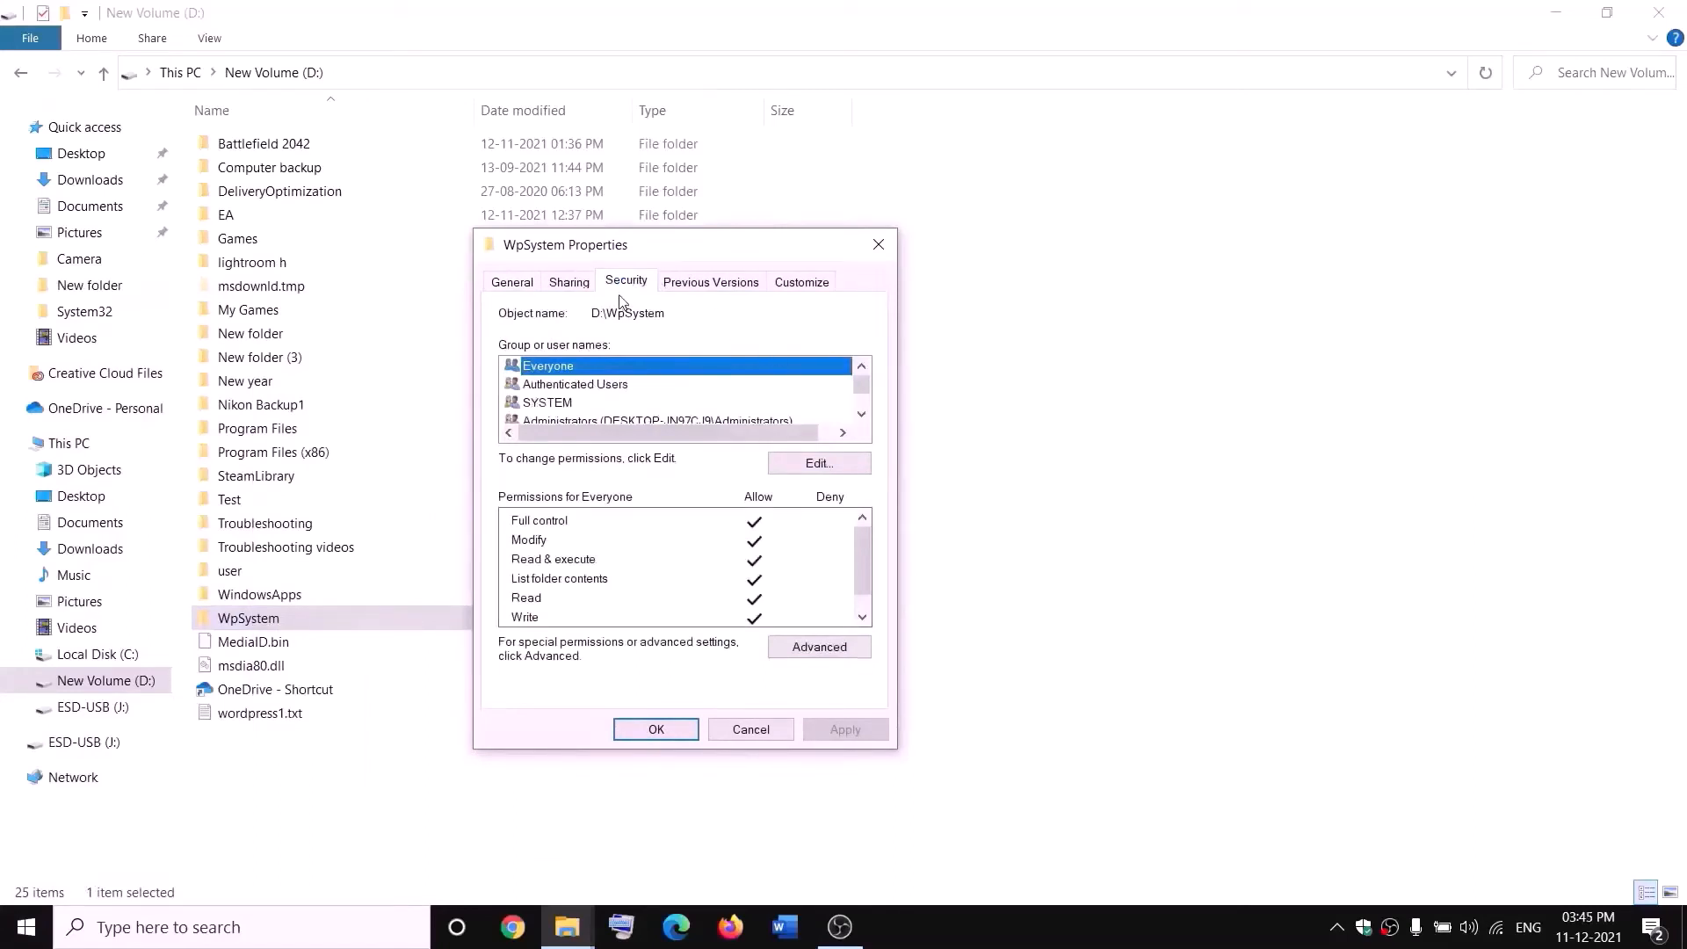
pyautogui.click(810, 659)
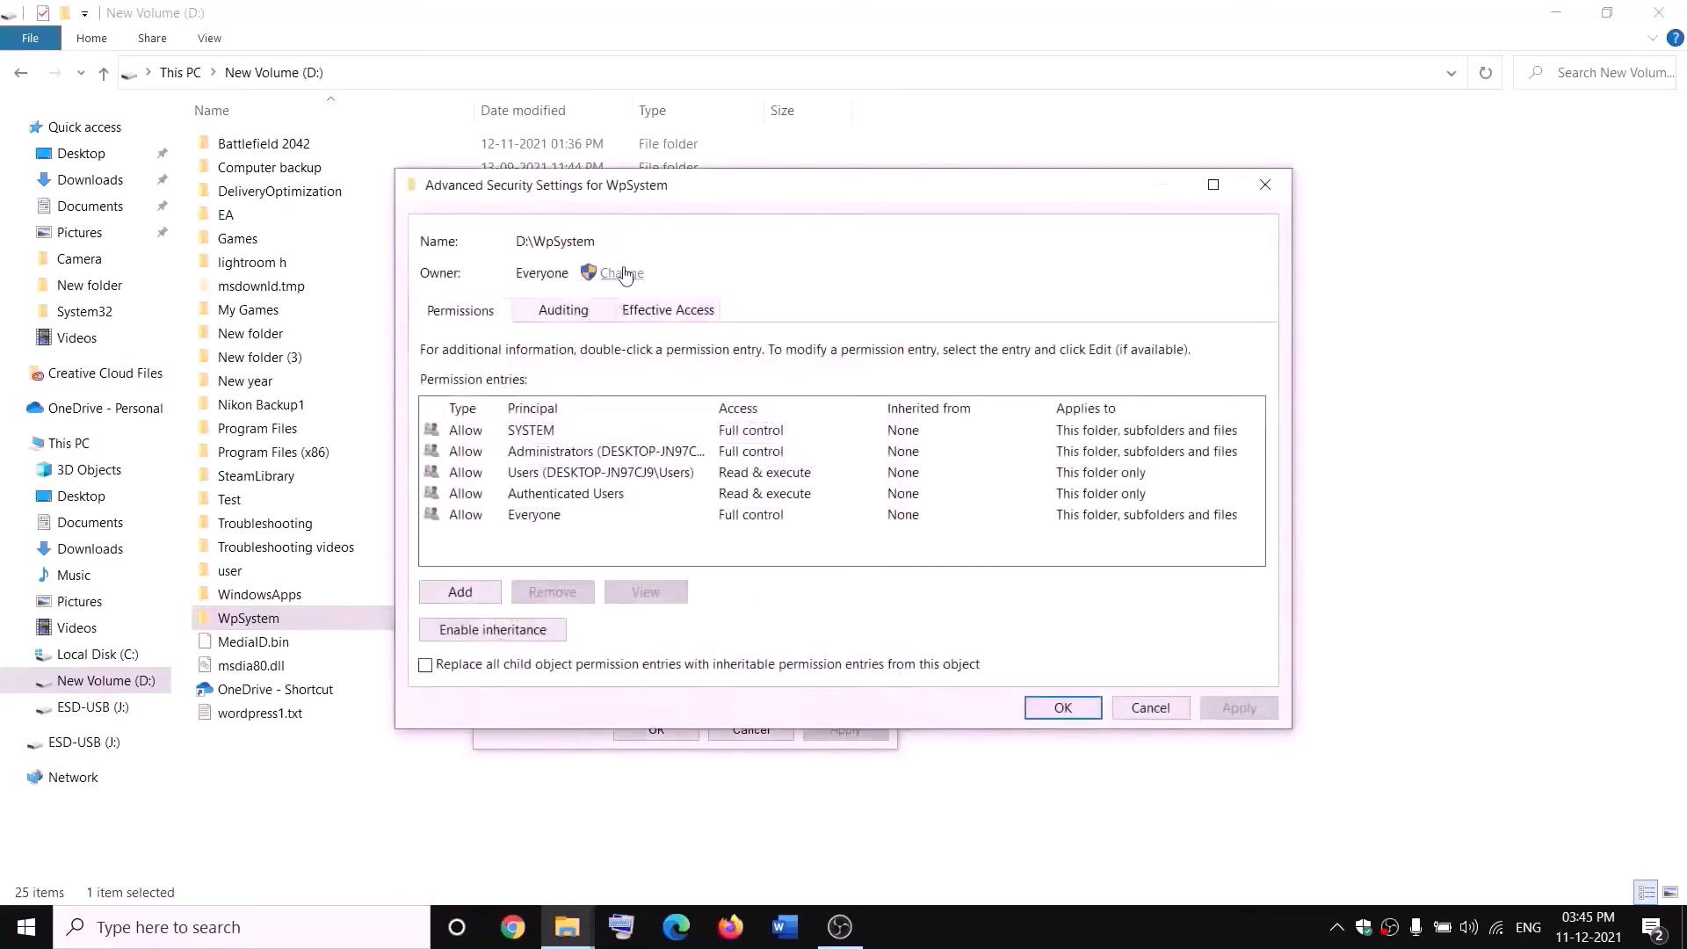
# Choose everyone as the owner of the WpSystem folder, checking the name before accepting it.
pyautogui.click(622, 273)
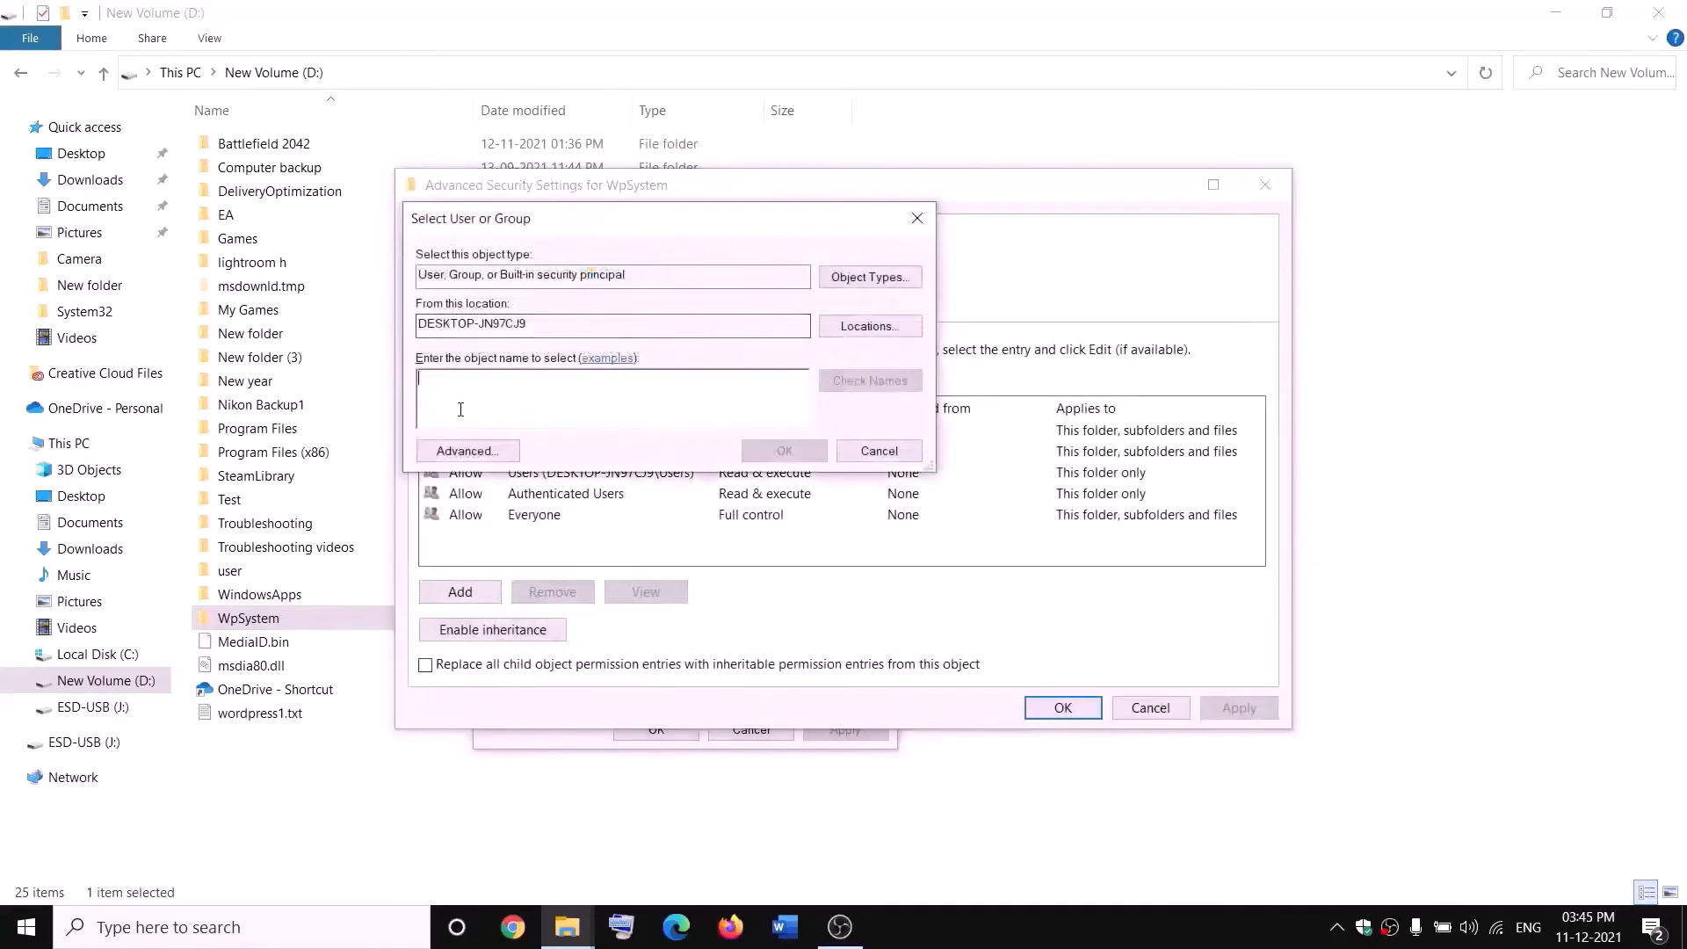
pyautogui.write('w')
pyautogui.press('BackSpace')
pyautogui.write('every')
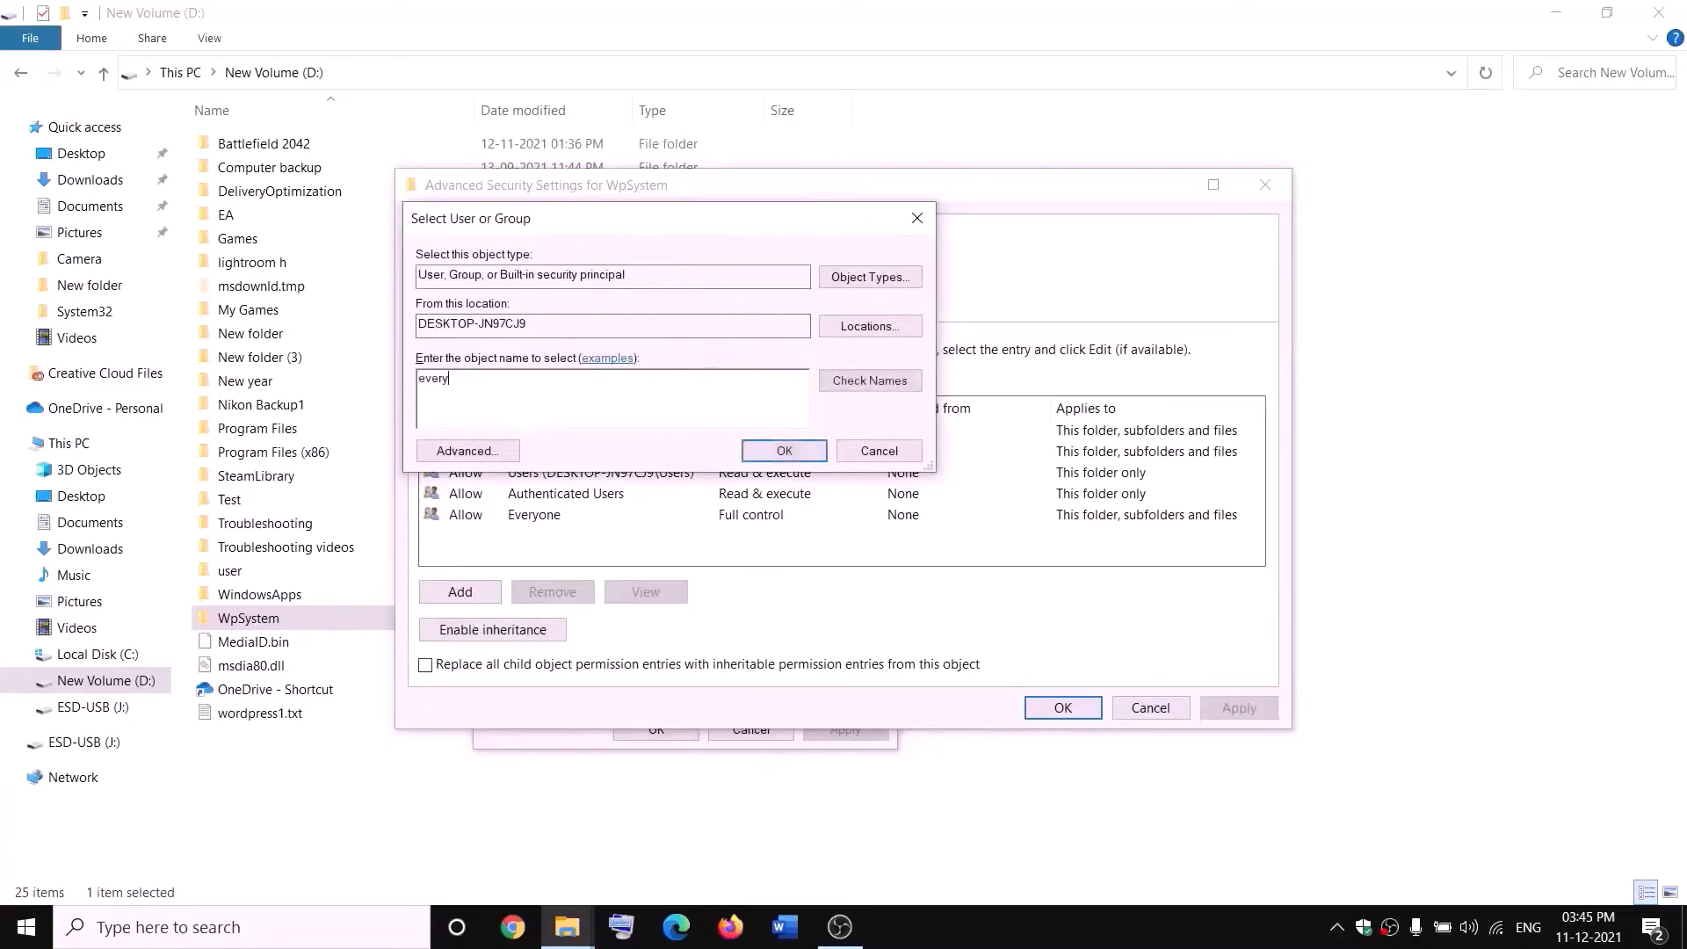
pyautogui.write('one')
pyautogui.moveTo(502, 374); pyautogui.dragTo(398, 398)
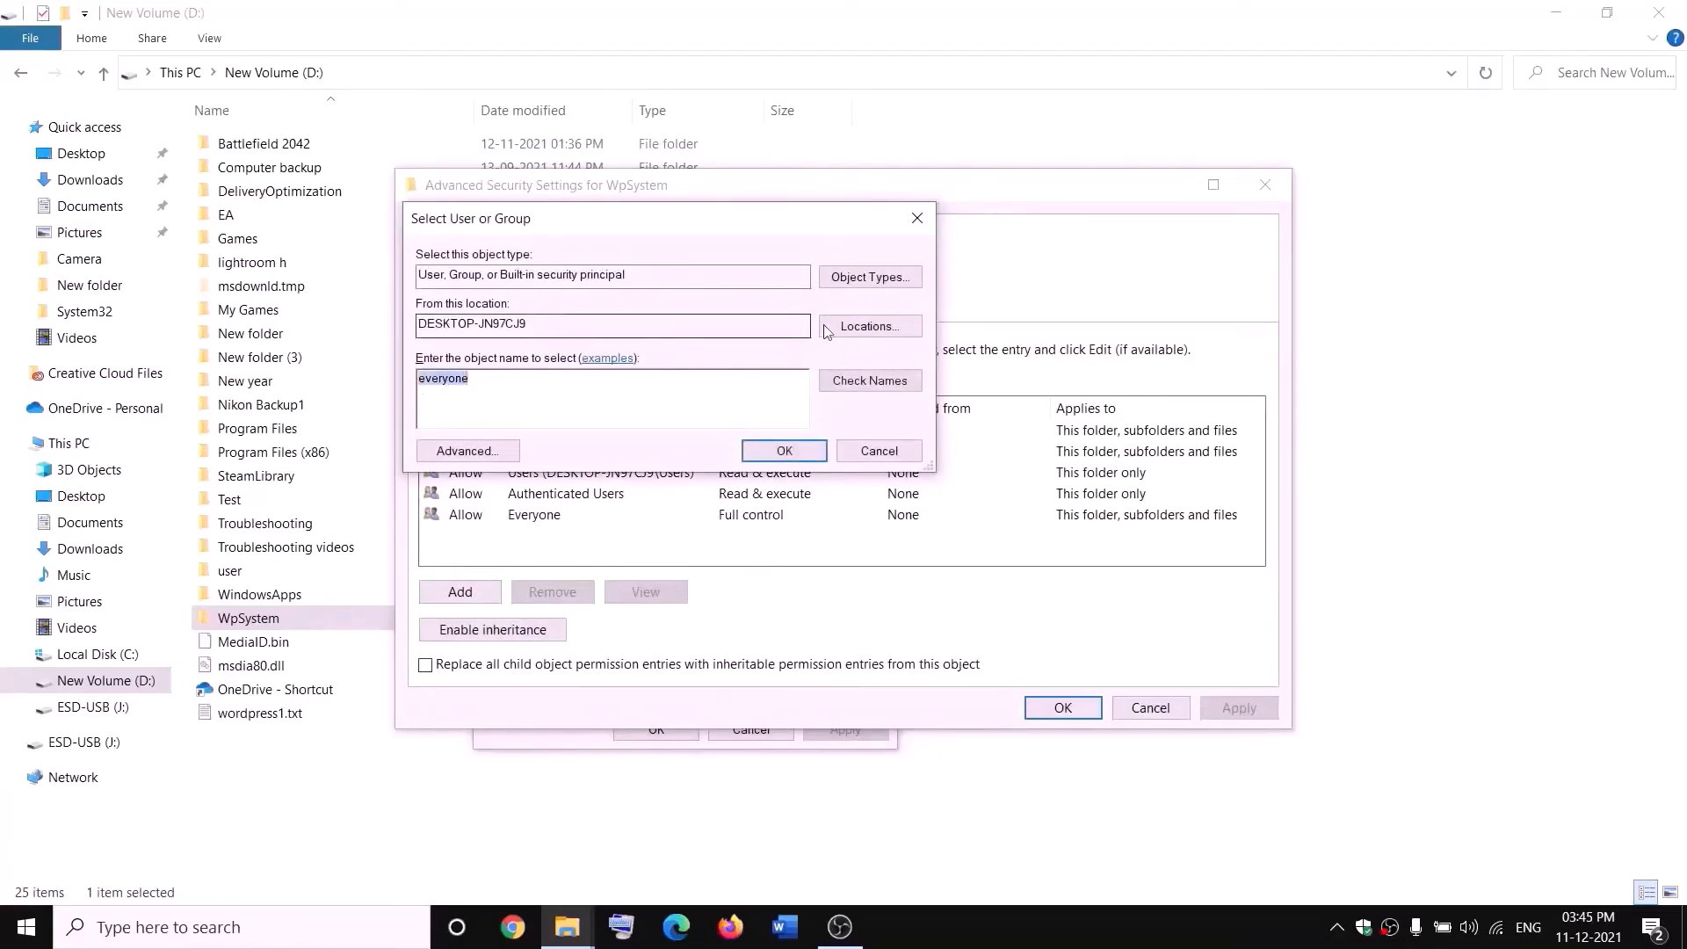
pyautogui.click(870, 381)
pyautogui.click(784, 450)
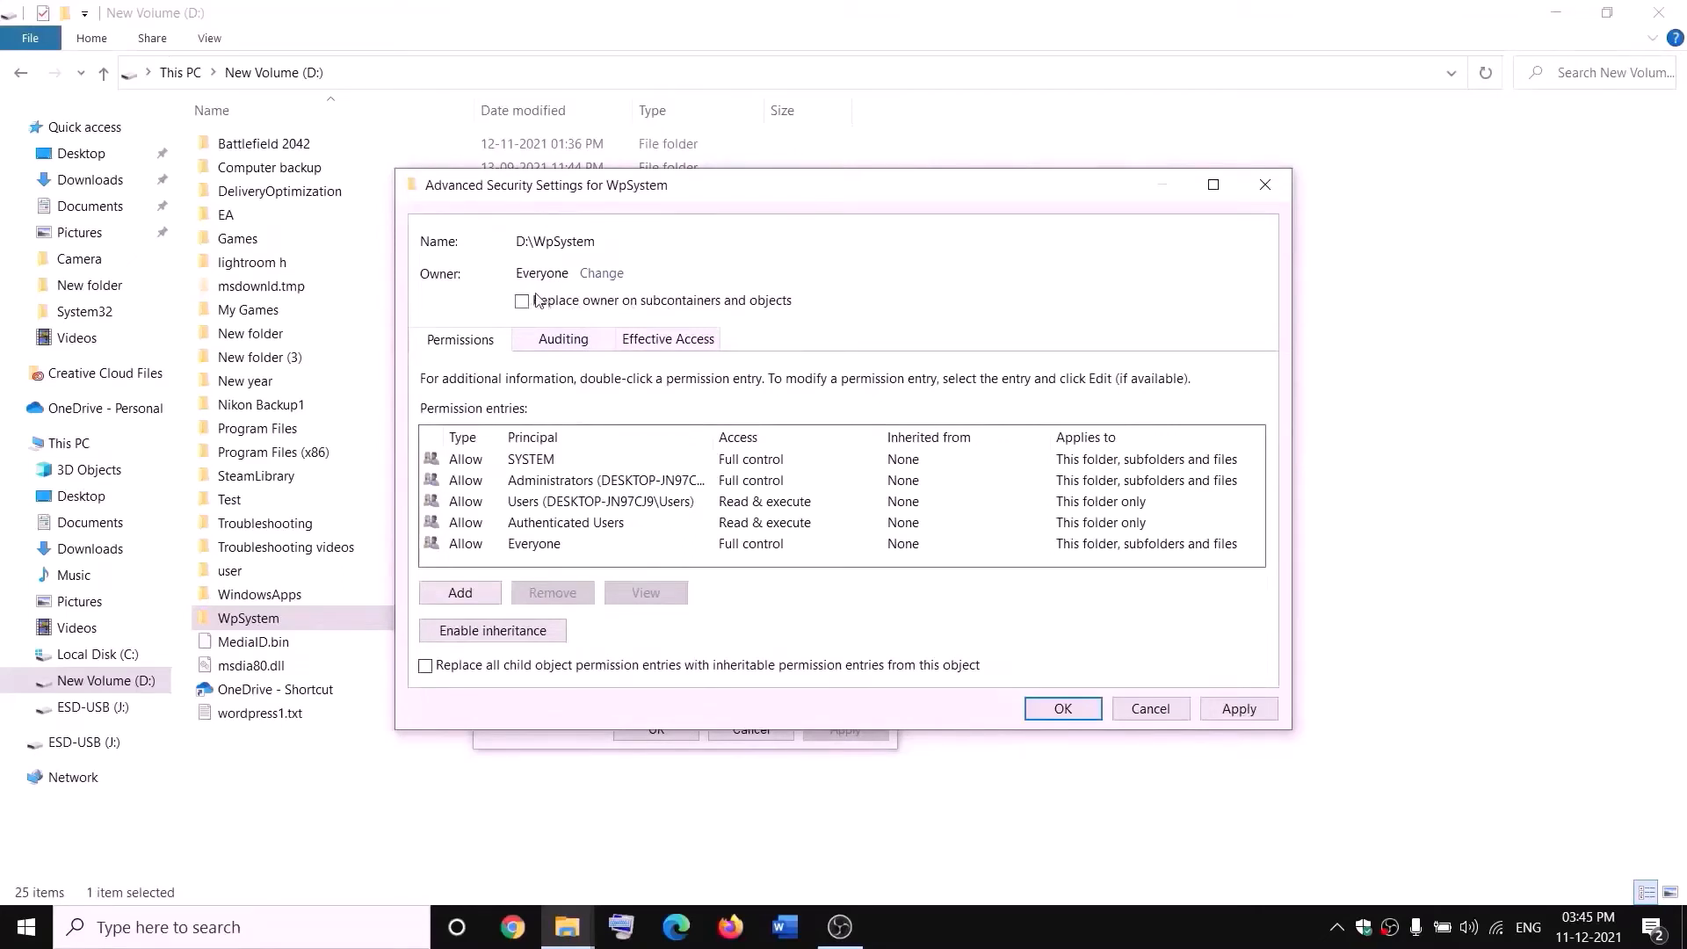
# Apply the ownership change to WpSystem, including its subcontainers and objects, and close the folder's properties.
pyautogui.click(1239, 708)
pyautogui.click(1062, 709)
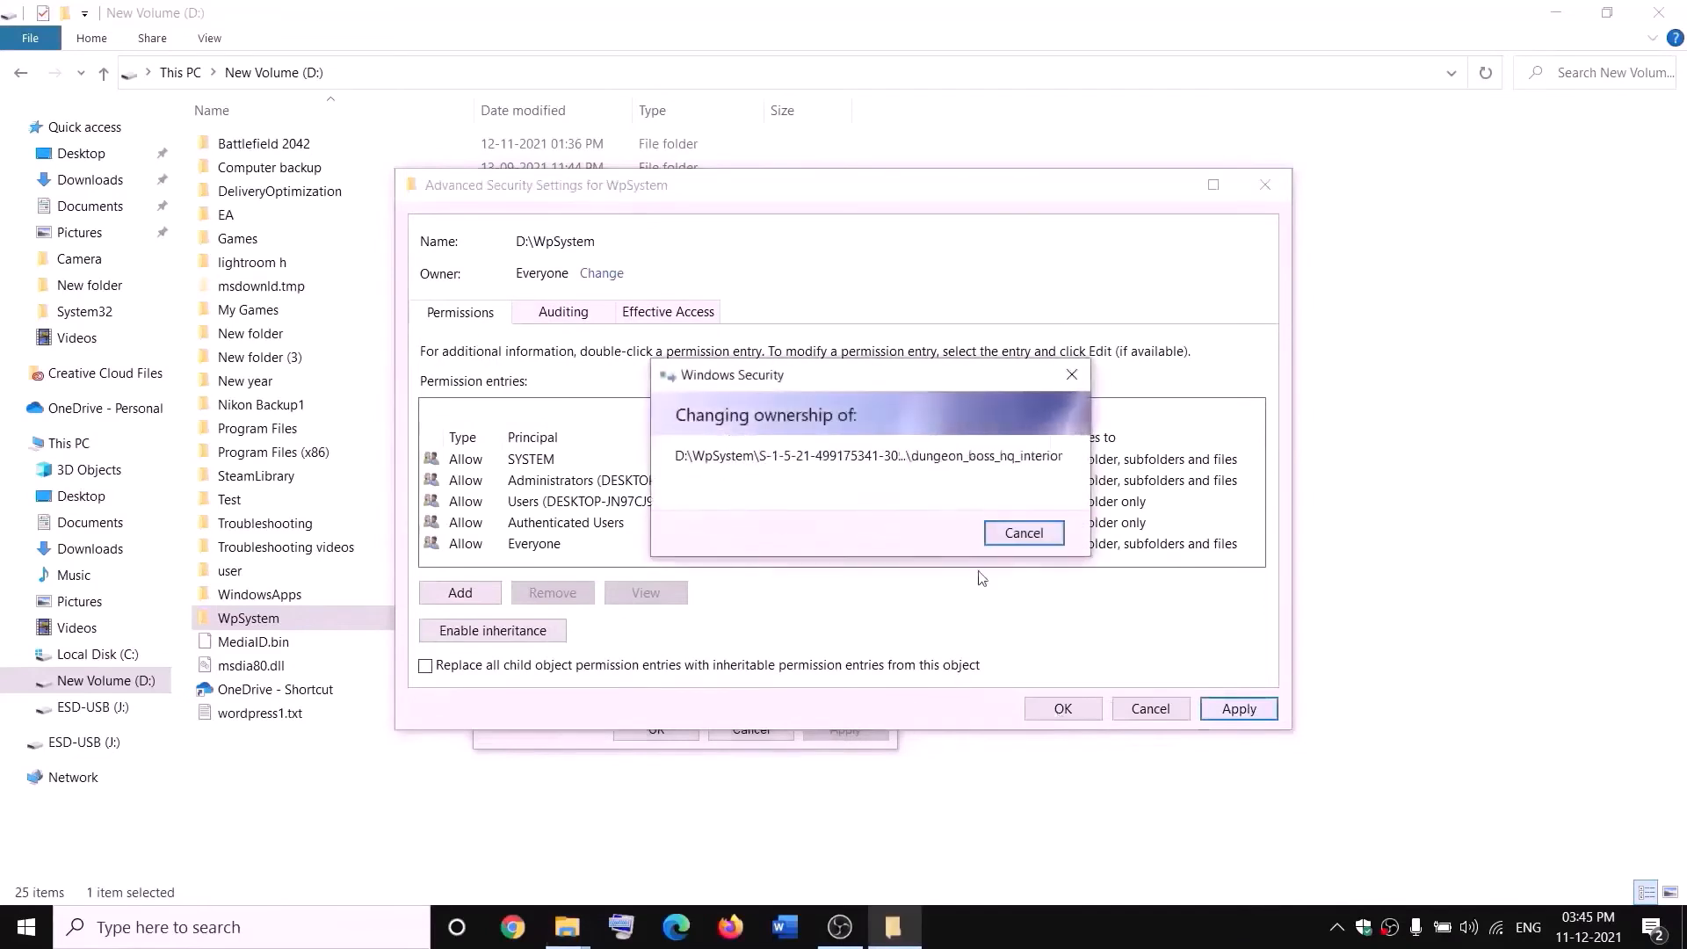
pyautogui.click(1011, 553)
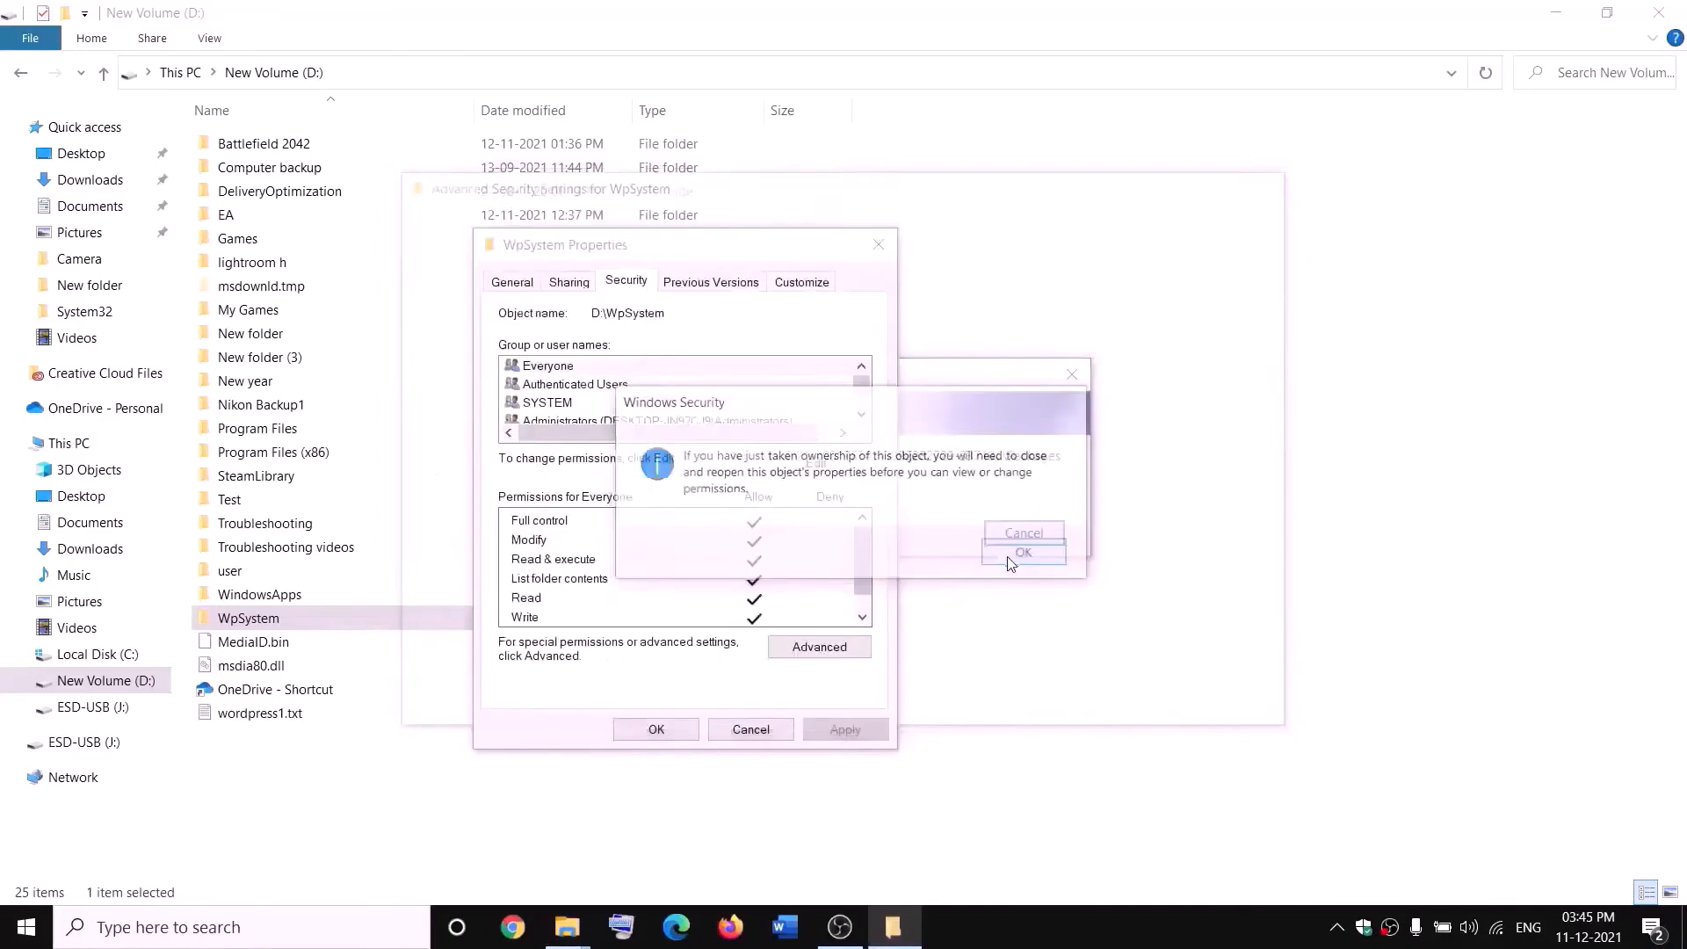
pyautogui.click(656, 730)
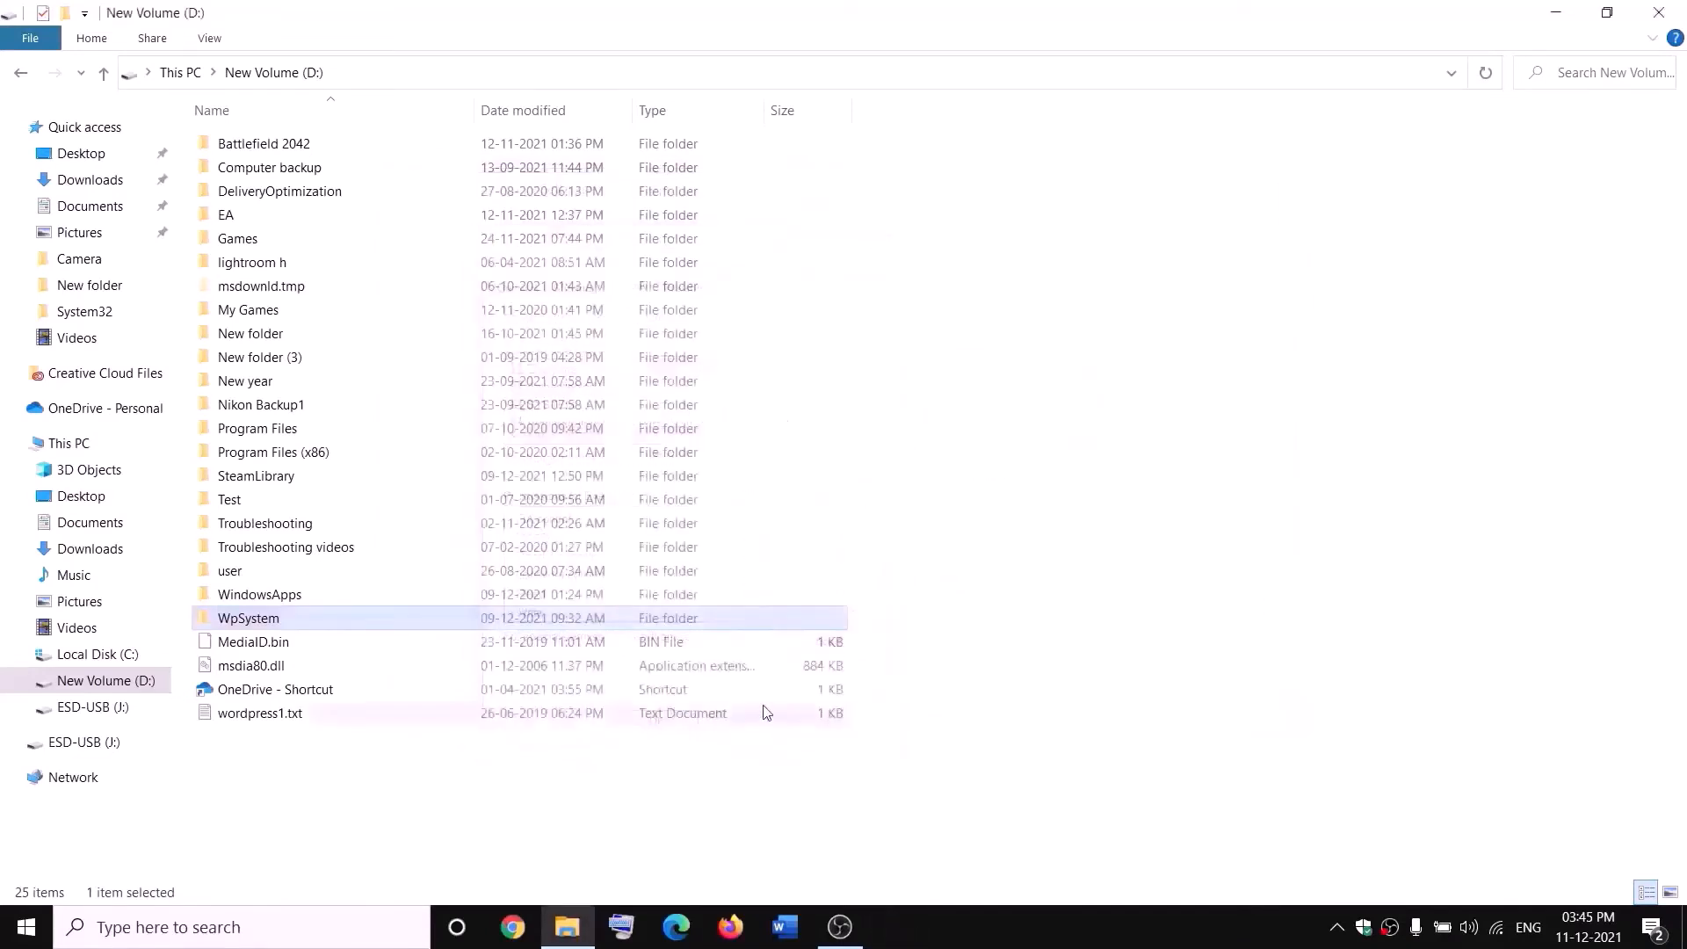
# Reopen the WpSystem folder's properties and bring up its advanced security settings again.
pyautogui.rightClick(252, 624)
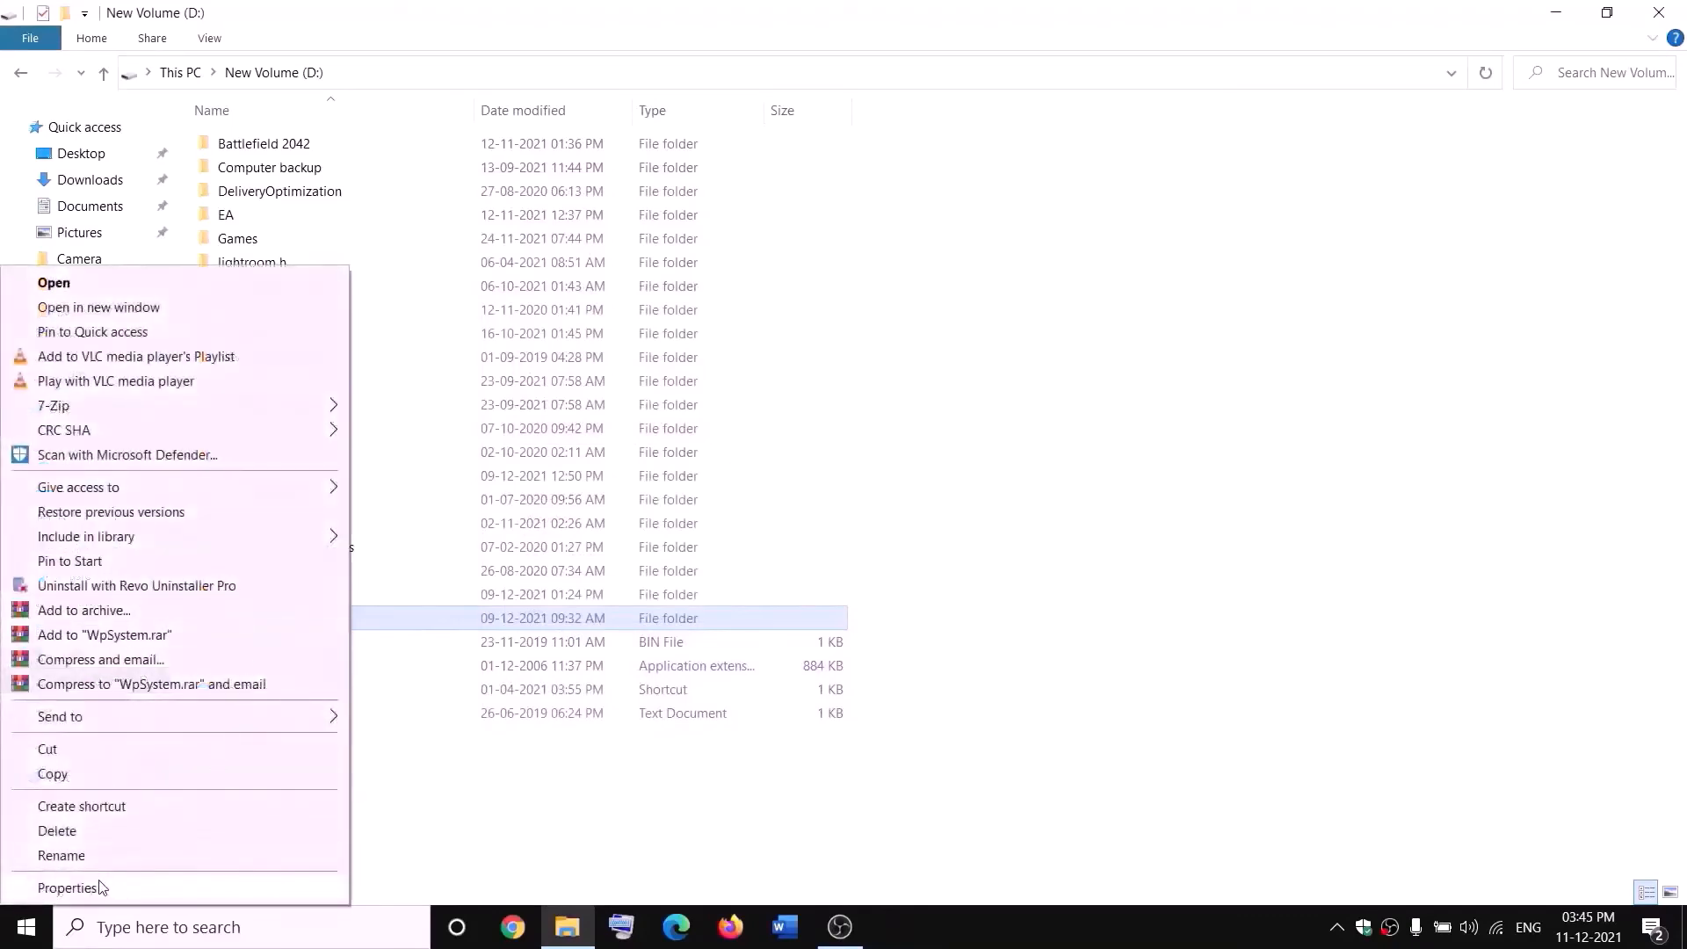
pyautogui.click(101, 888)
pyautogui.moveTo(456, 392); pyautogui.dragTo(583, 283)
pyautogui.click(621, 320)
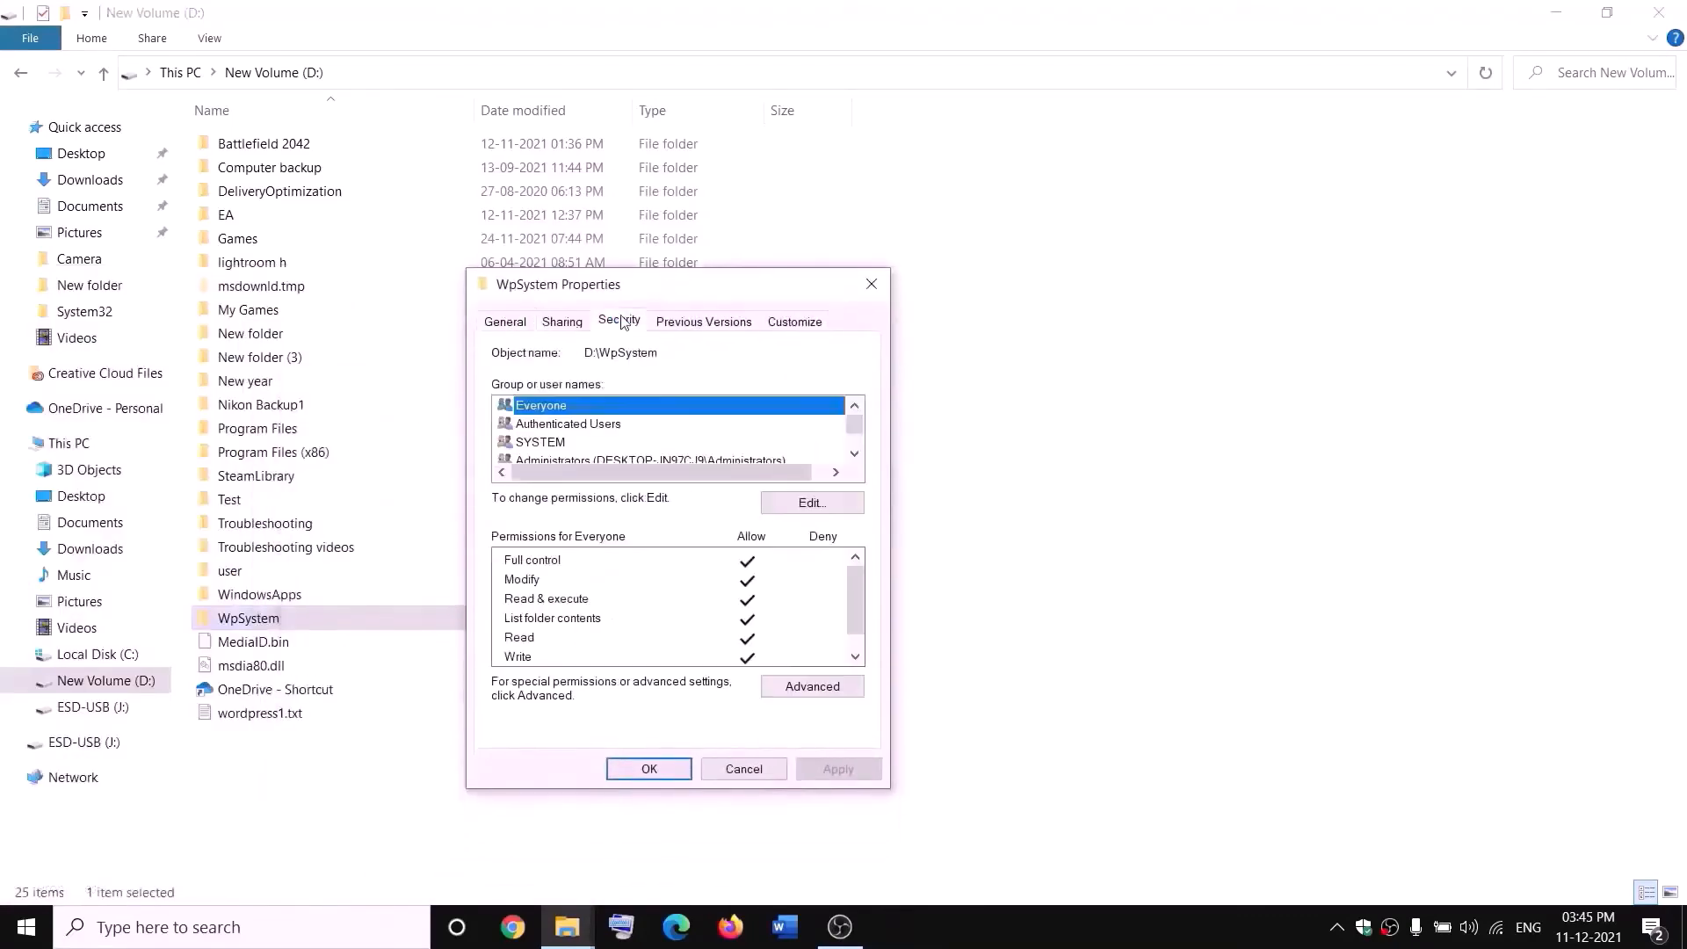
pyautogui.click(817, 694)
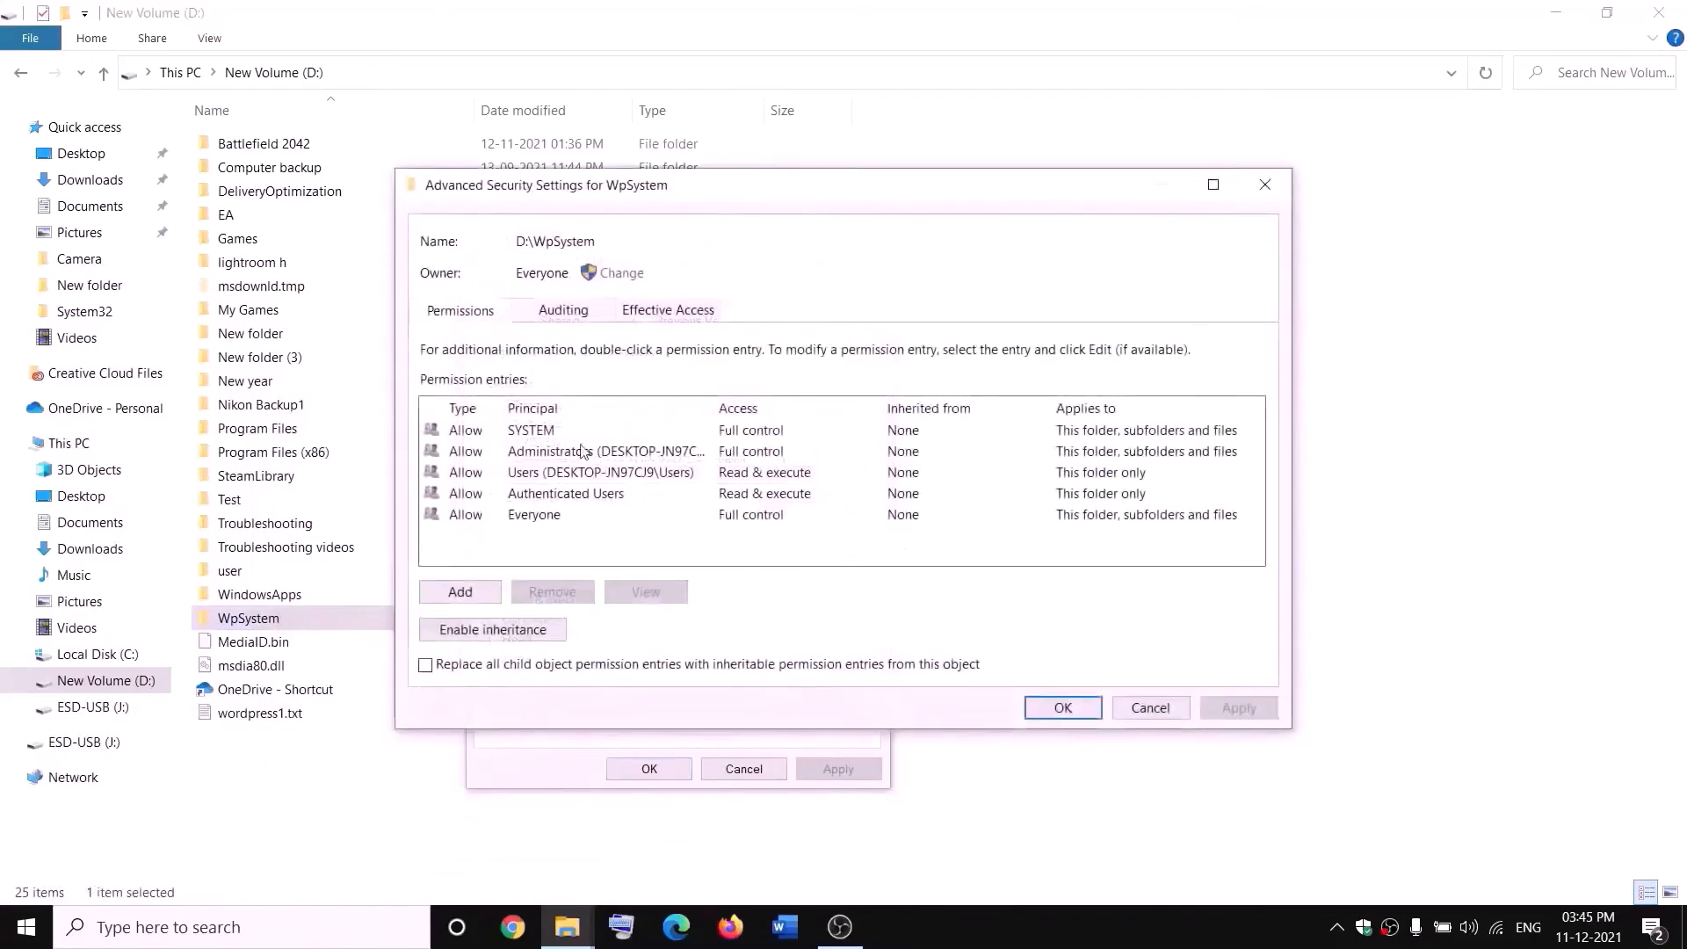
# Add a permission entry for WpSystem with everyone as its principal, checking the name before accepting it.
pyautogui.click(463, 593)
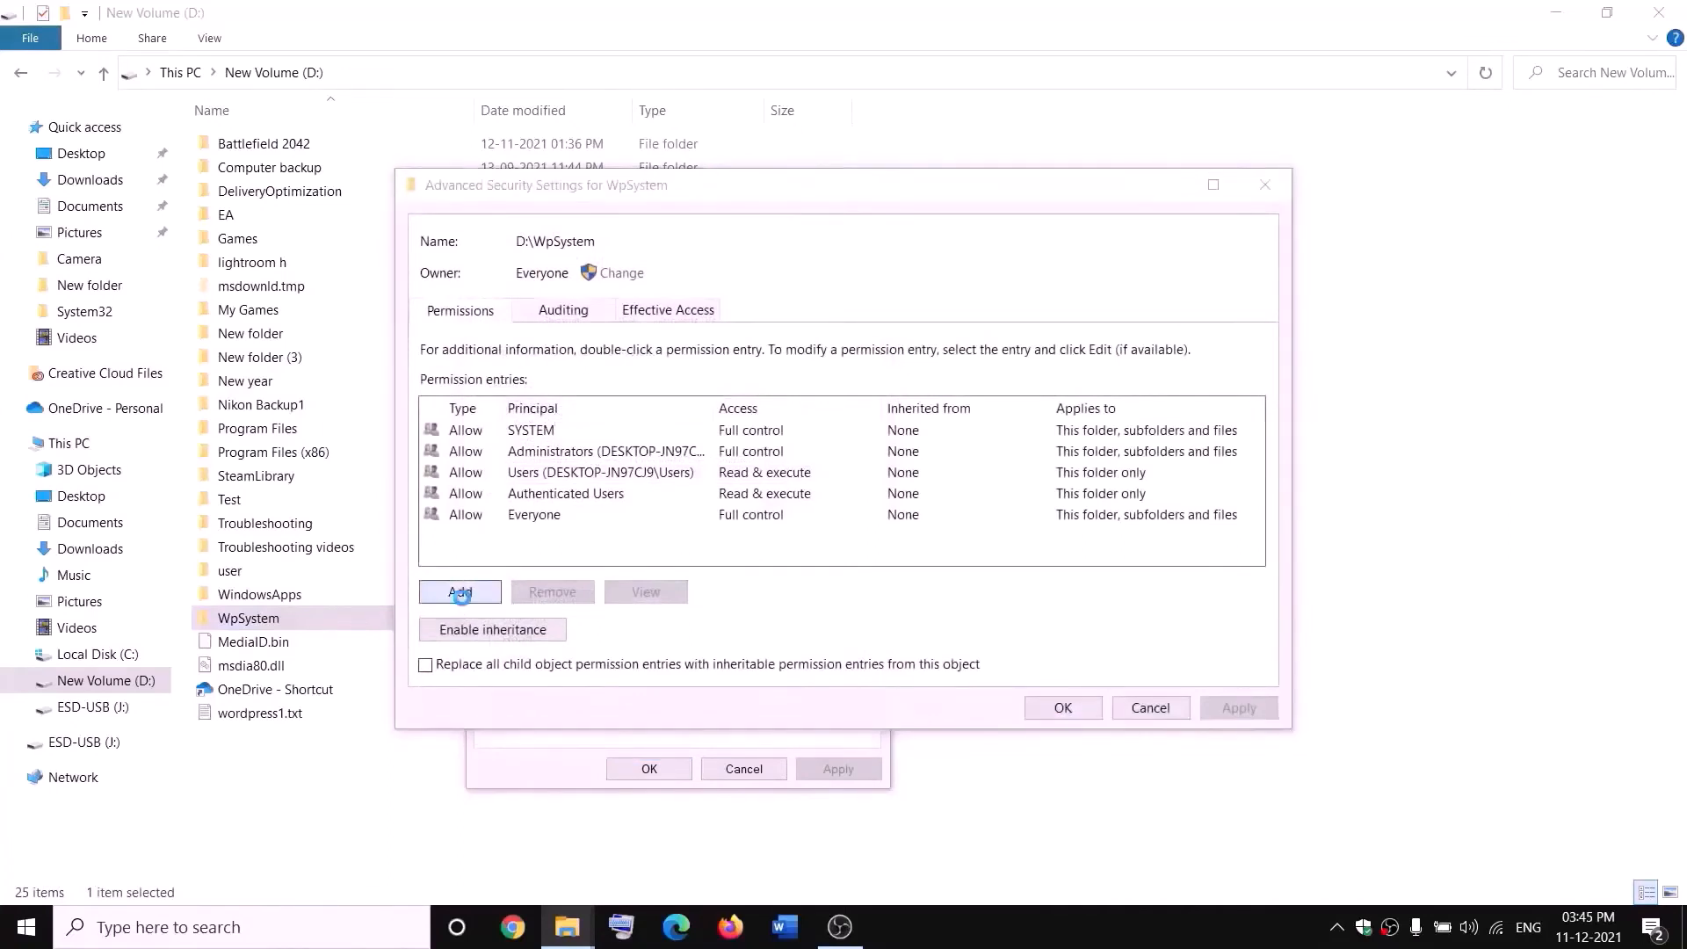
pyautogui.click(463, 203)
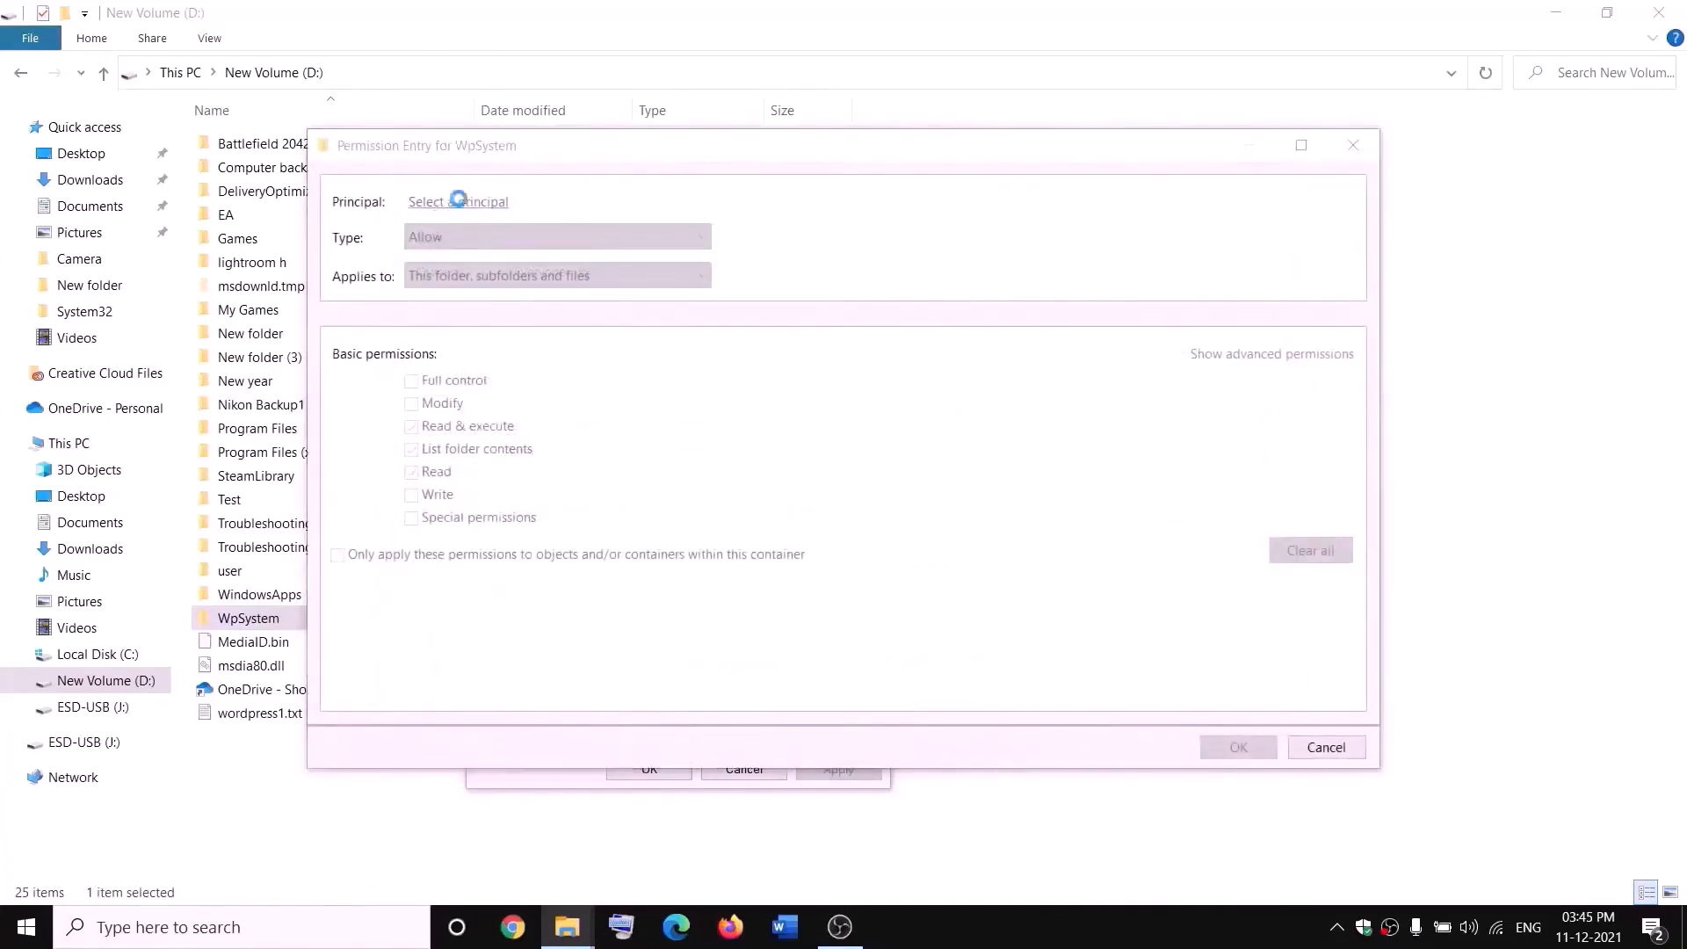
pyautogui.write('everyone')
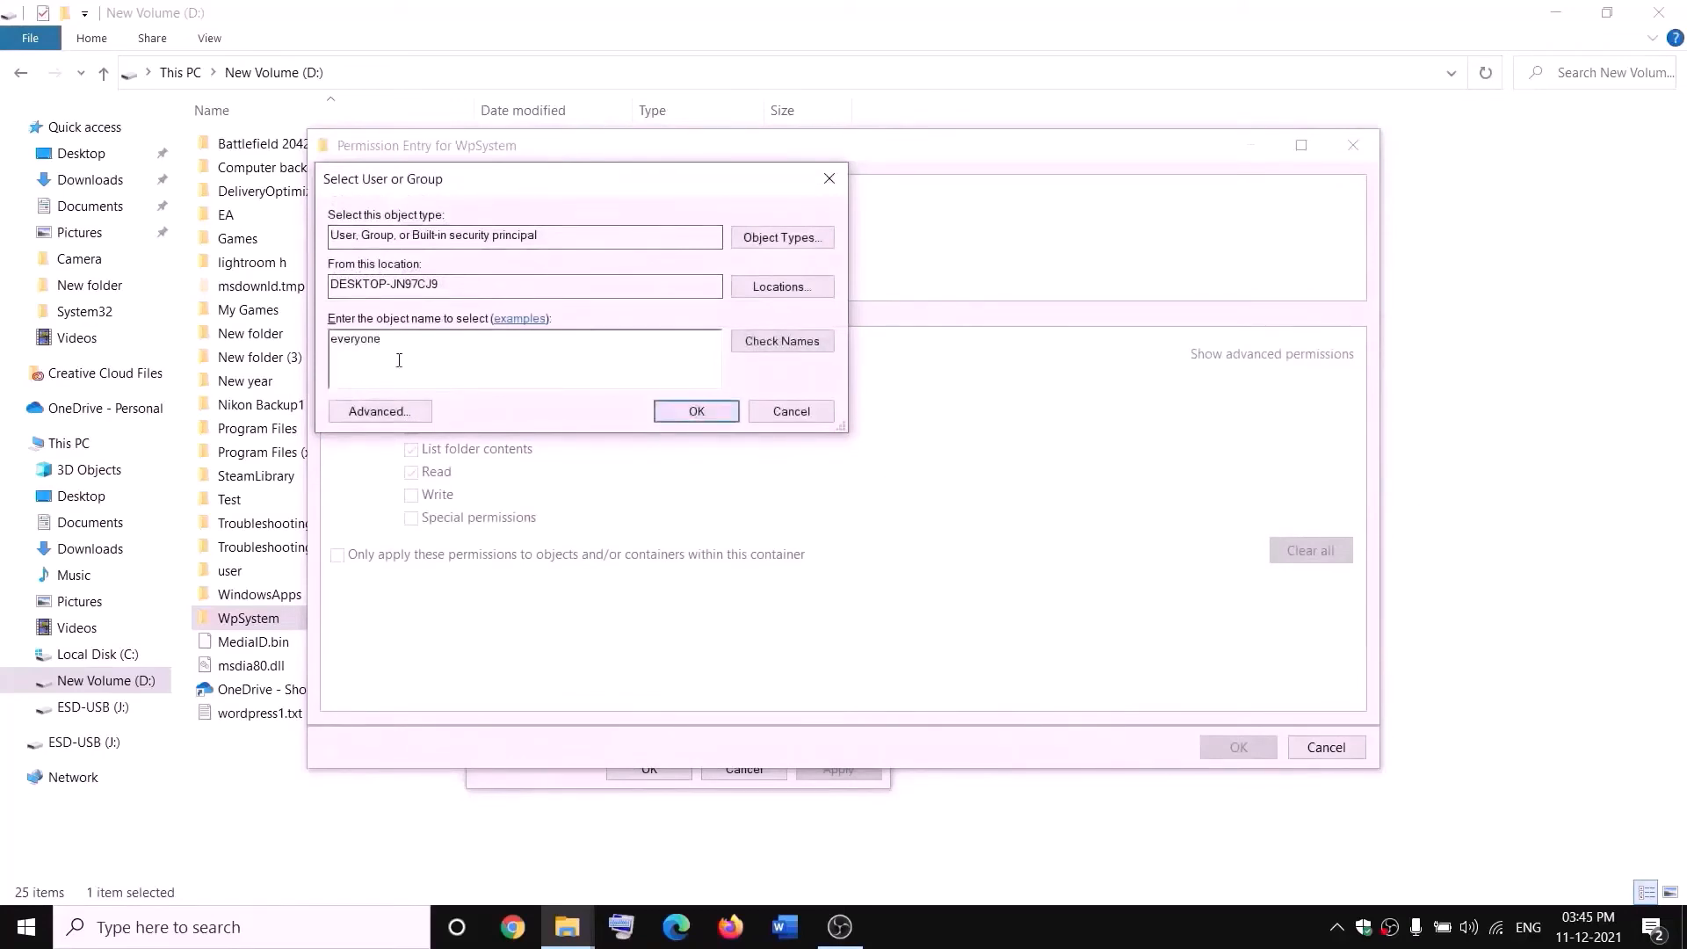
pyautogui.click(761, 339)
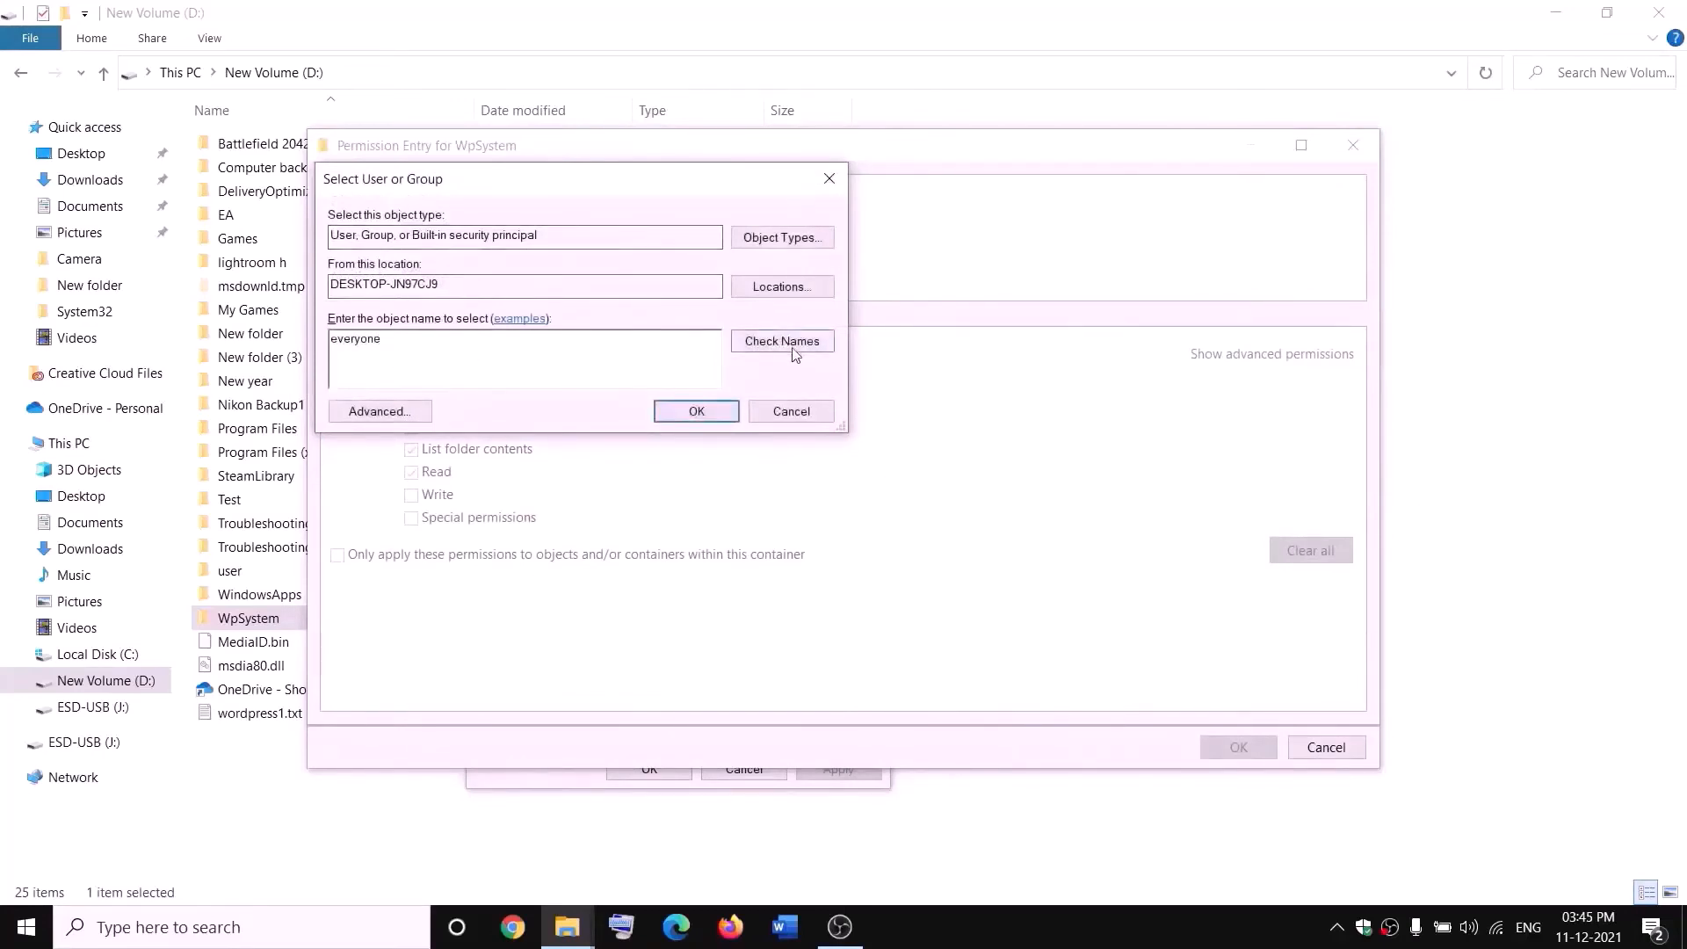
pyautogui.click(698, 411)
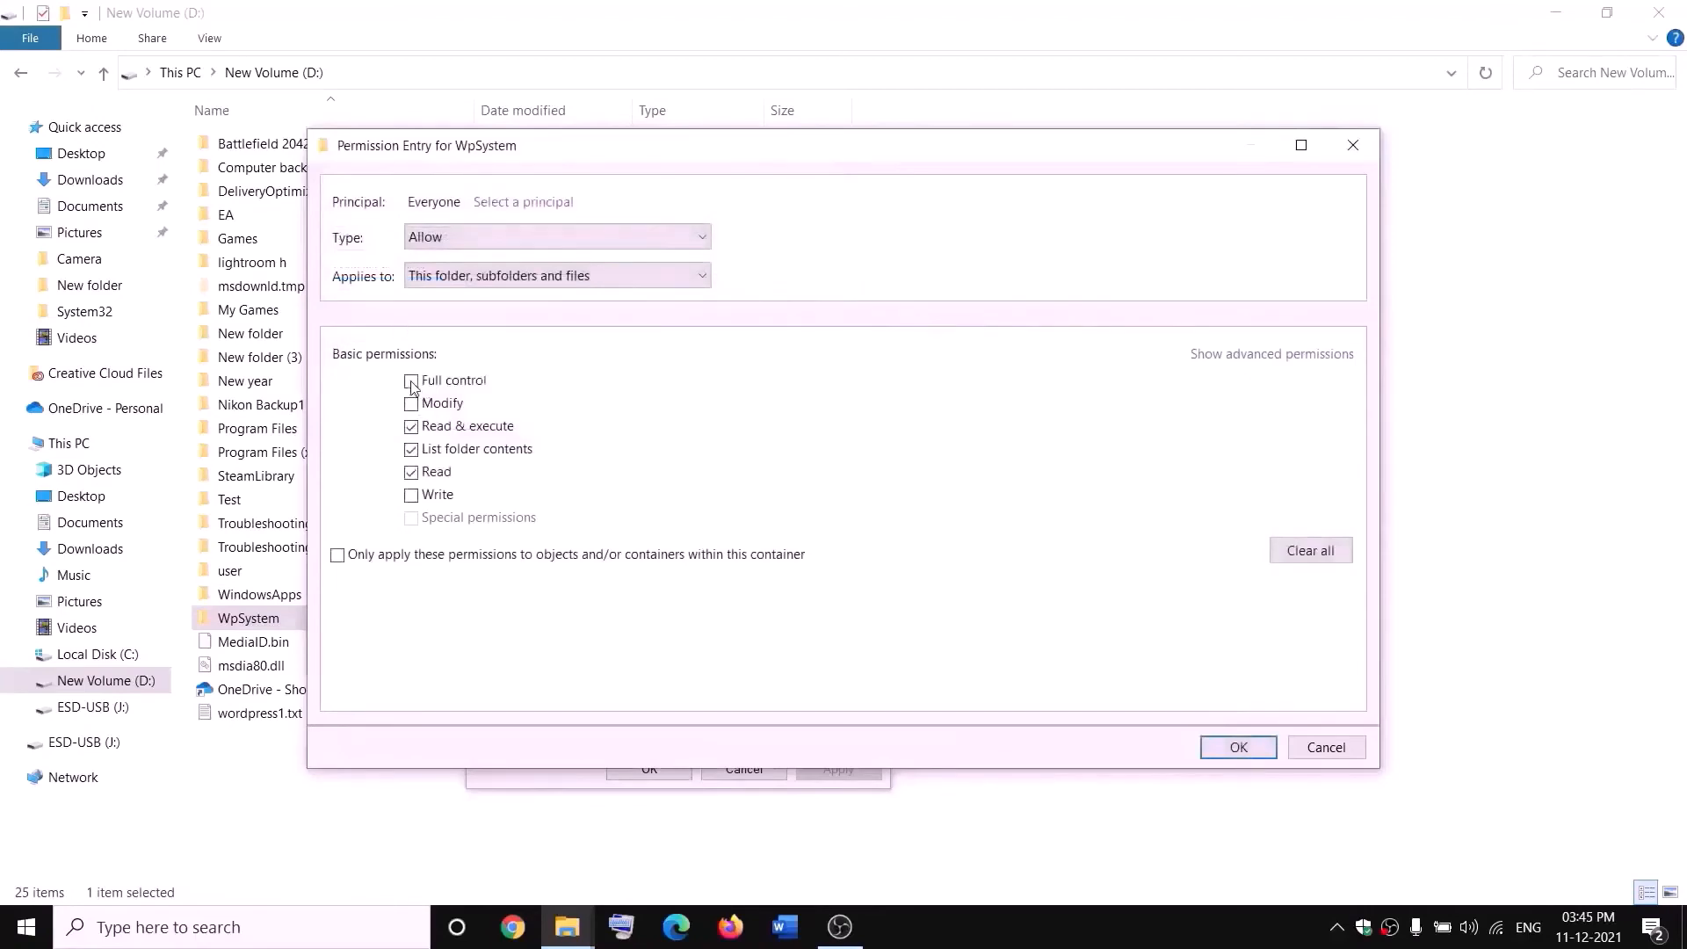
# Grant Everyone full control of WpSystem, accept the permission entry and close the folder's security settings and properties.
pyautogui.click(449, 384)
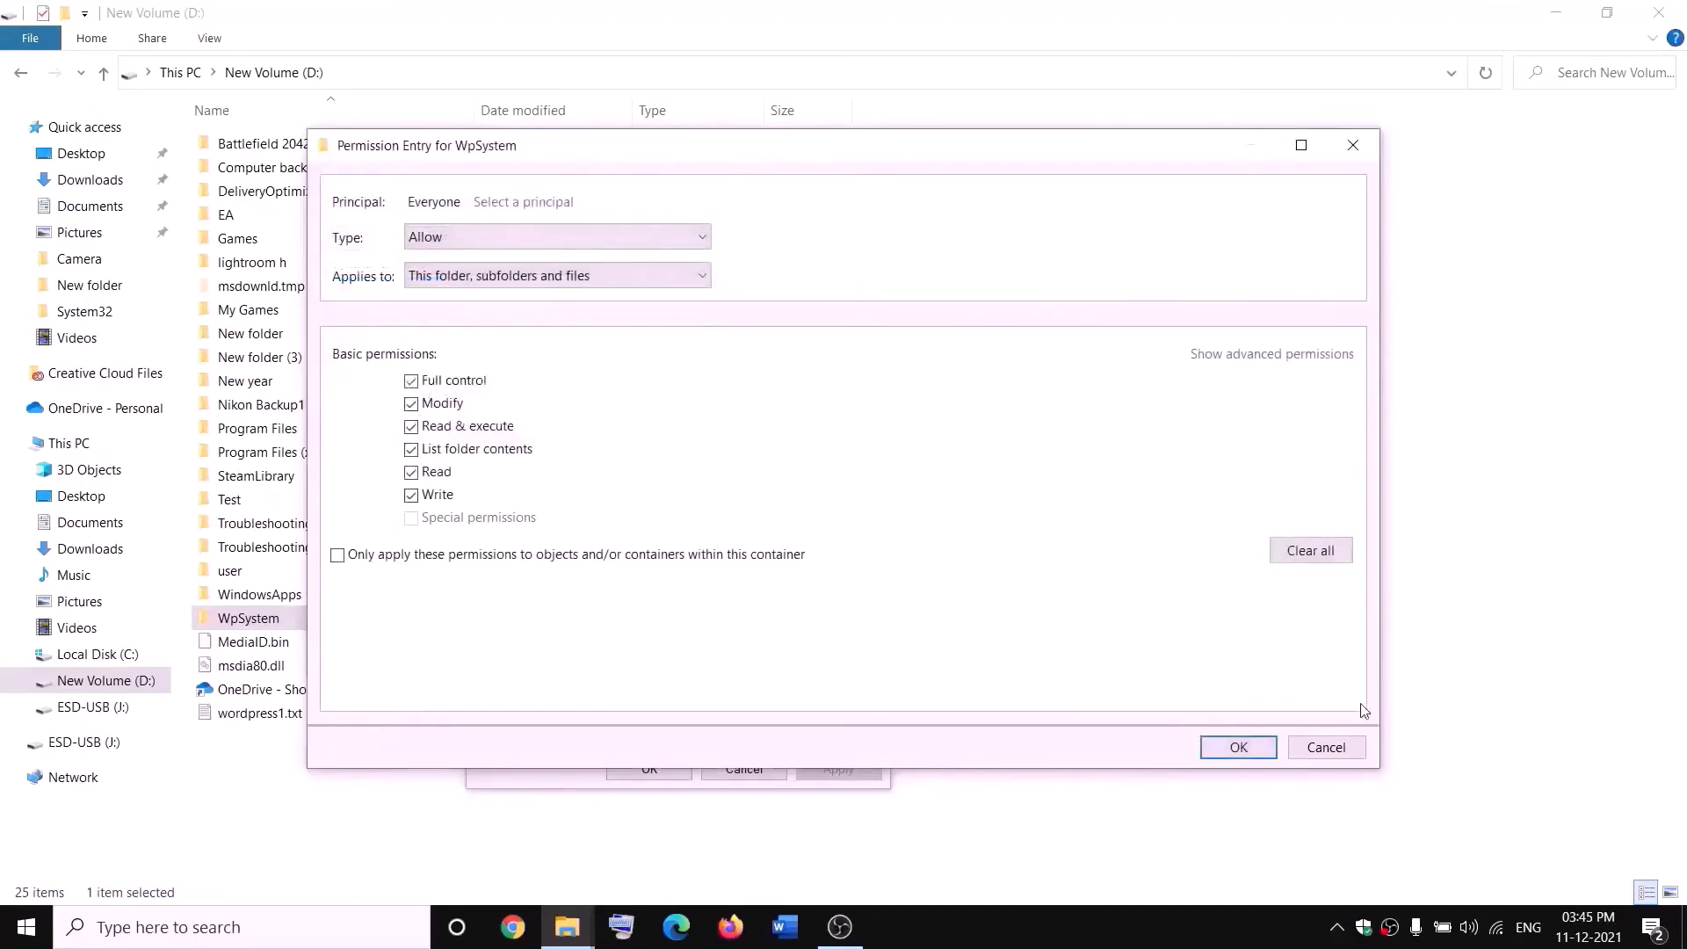
pyautogui.click(1239, 747)
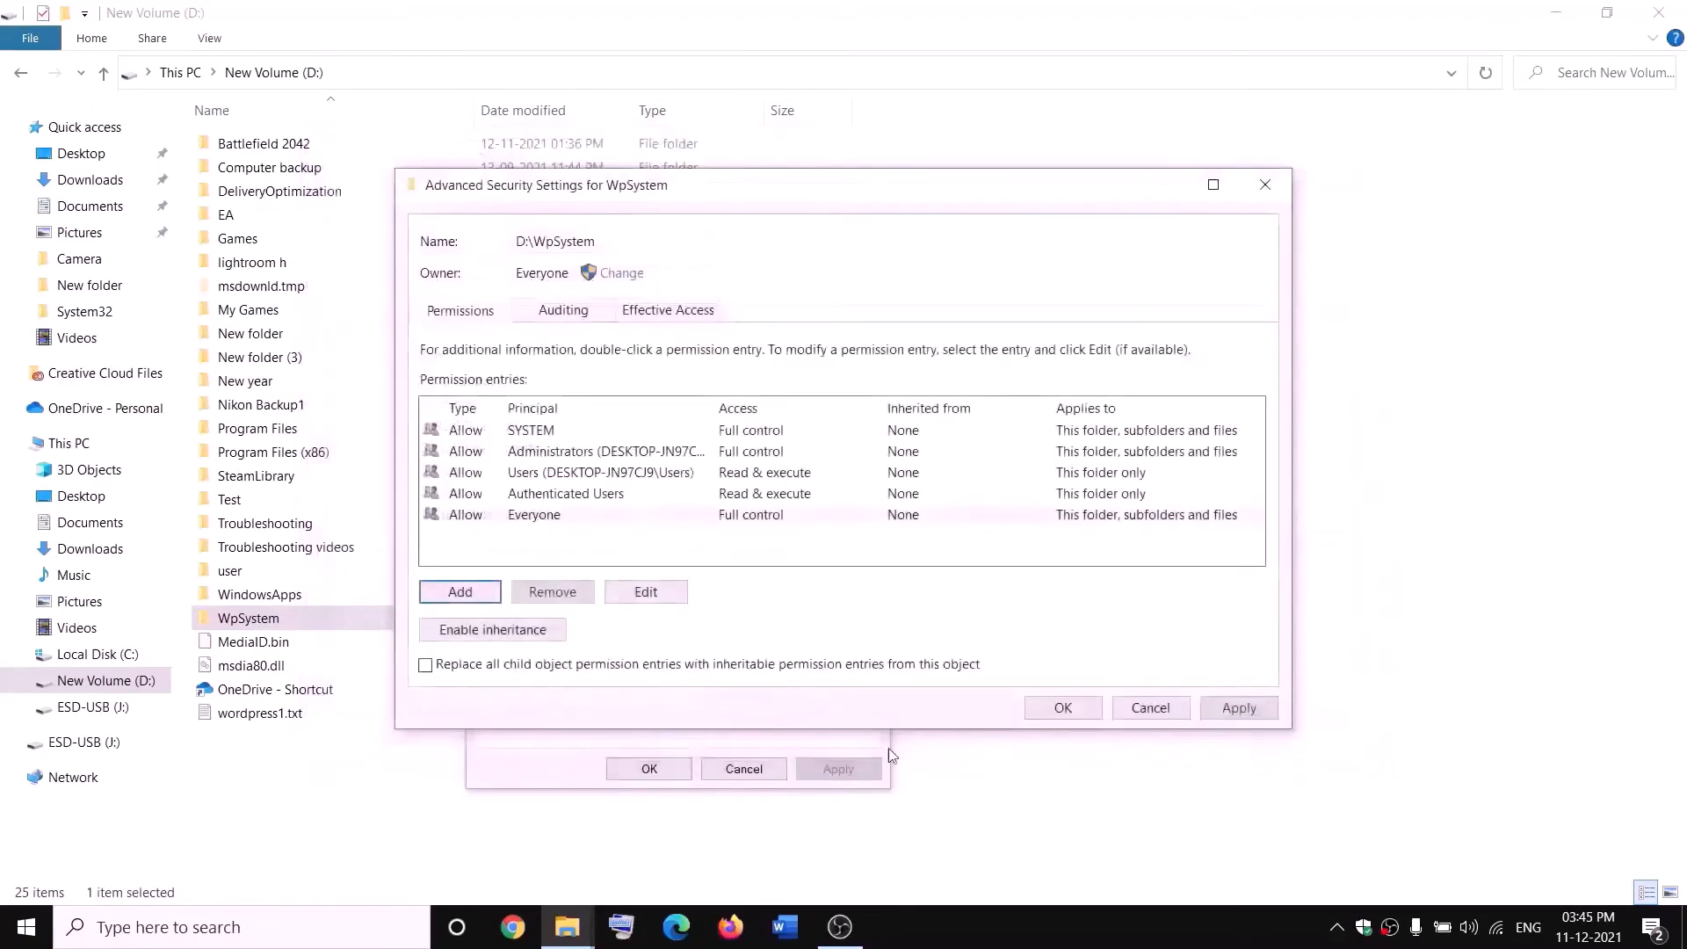
pyautogui.click(1063, 707)
pyautogui.click(649, 769)
pyautogui.click(671, 773)
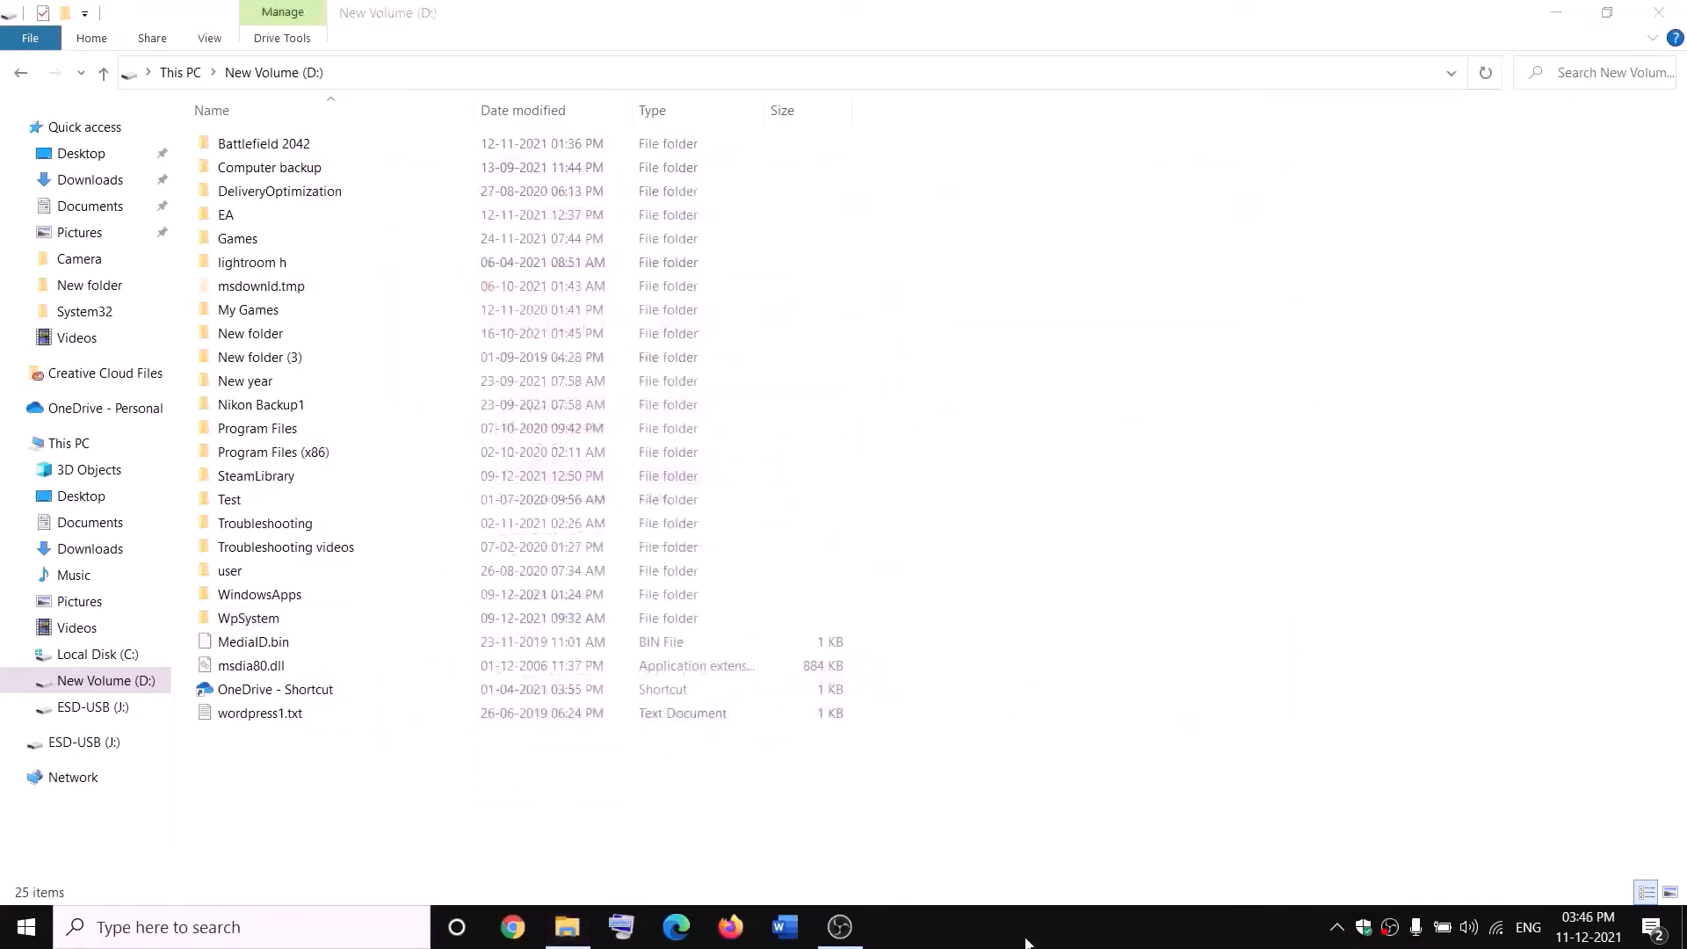
# Rename the WpSystem folder on the D: drive to WpSystem.old.
pyautogui.rightClick(247, 621)
pyautogui.click(61, 855)
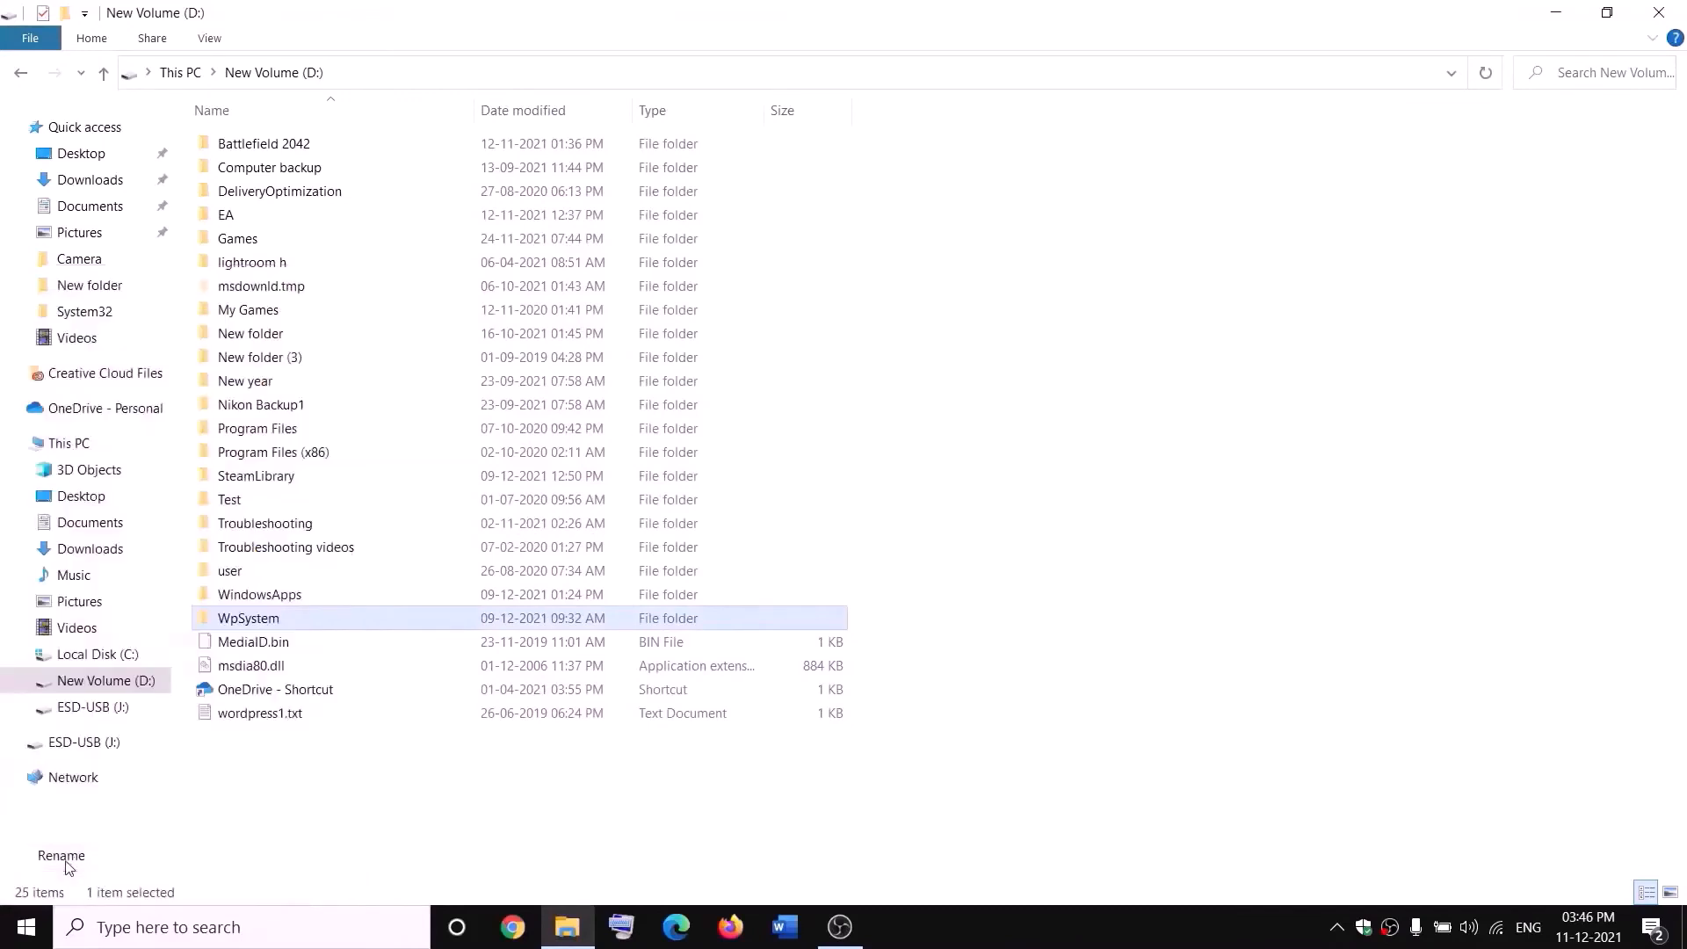
pyautogui.press('End')
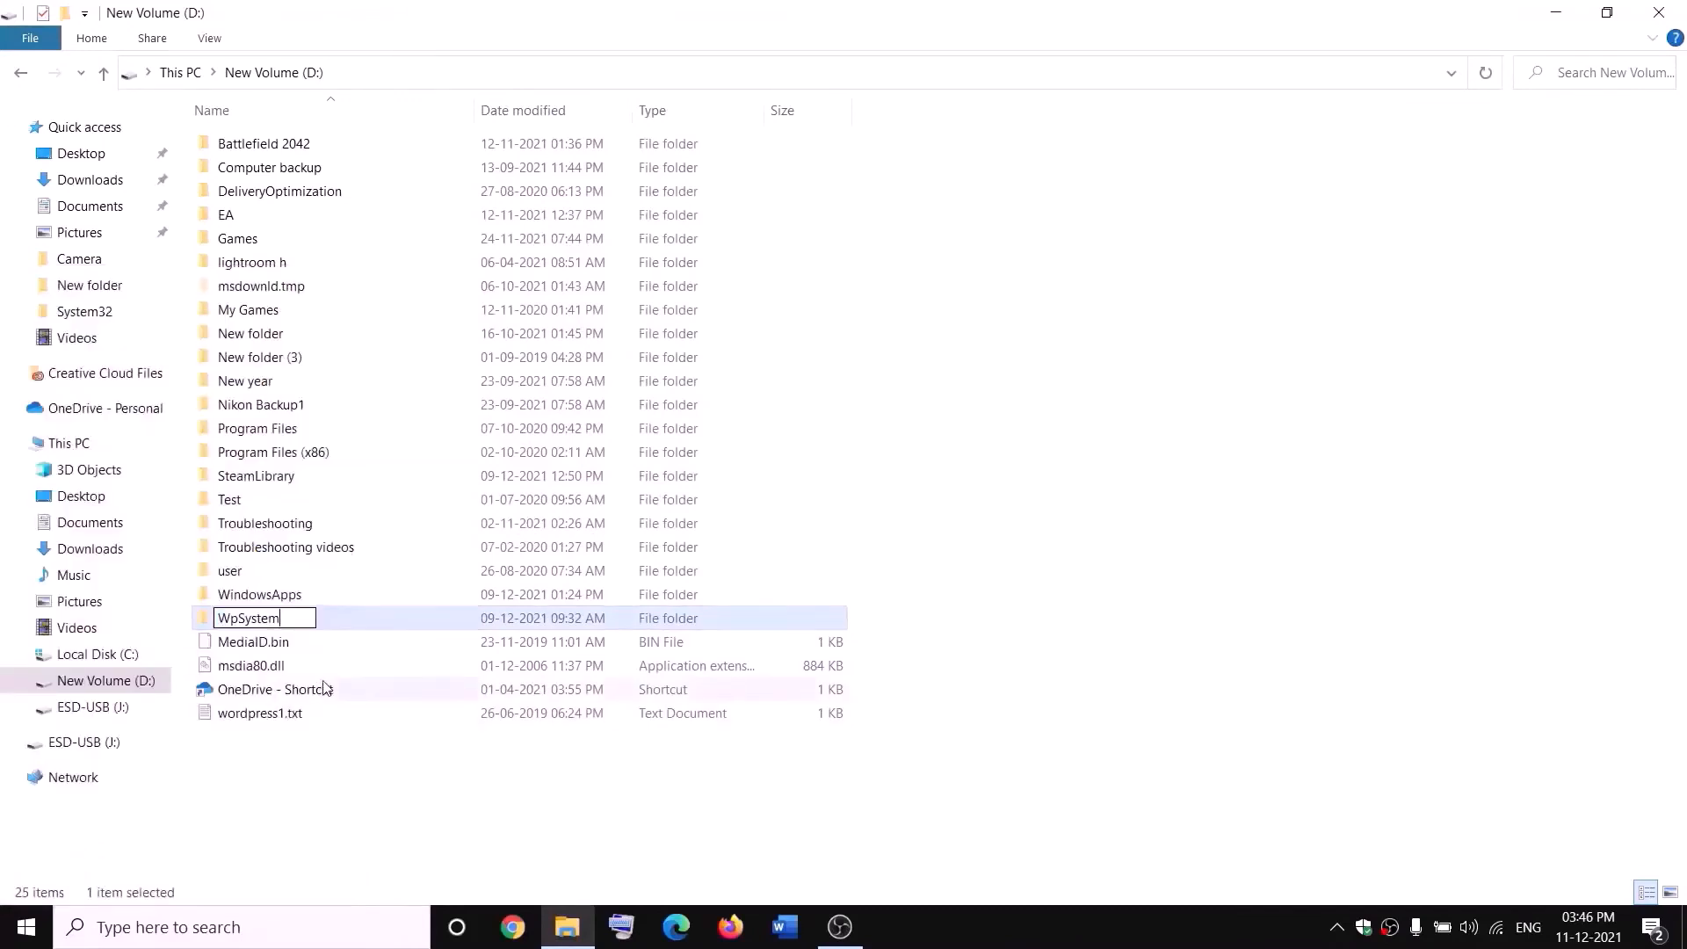
pyautogui.write('.old')
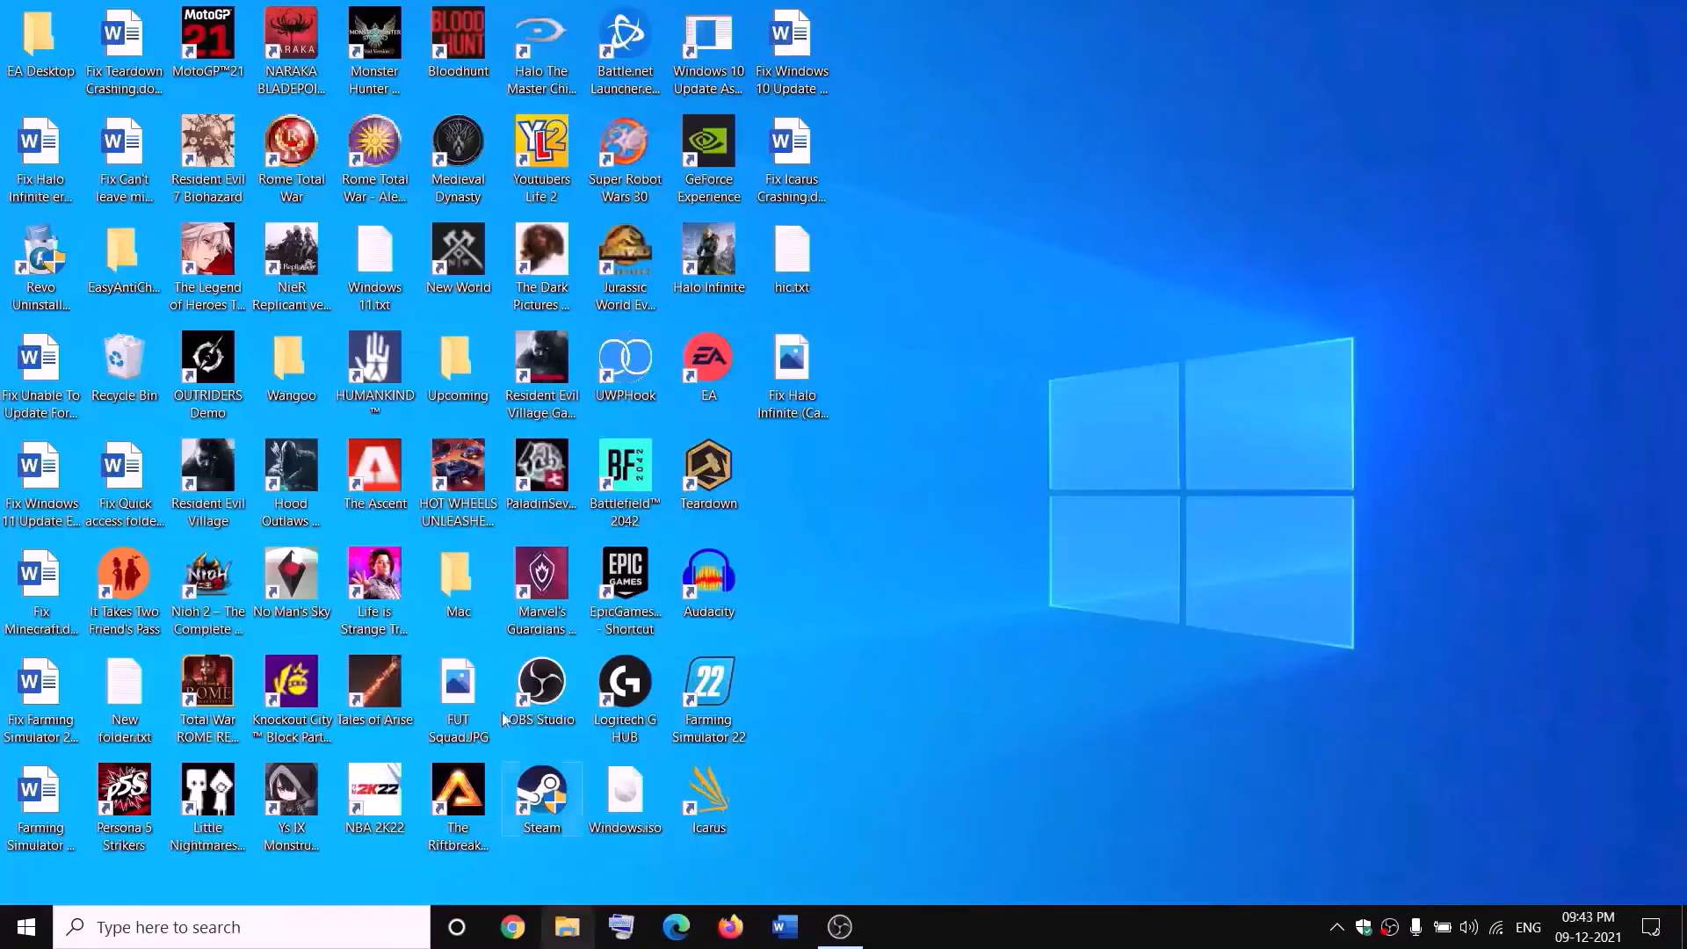
# Open the New Volume (D:) drive in a new File Explorer window.
pyautogui.press('super+e')
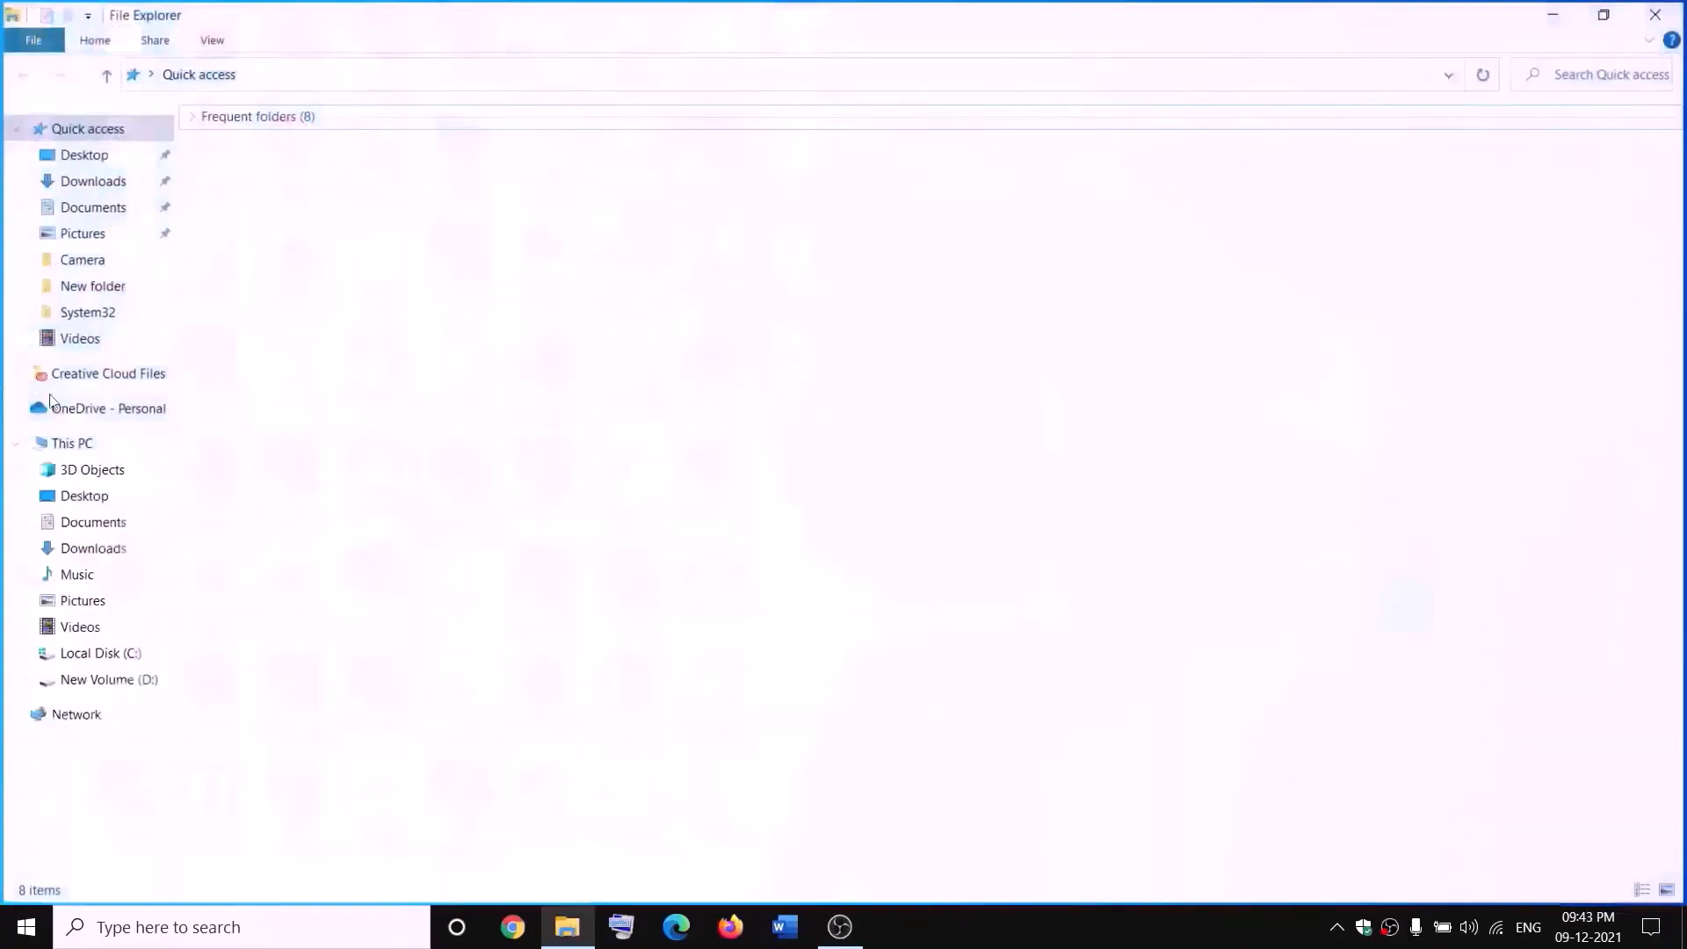
pyautogui.click(40, 443)
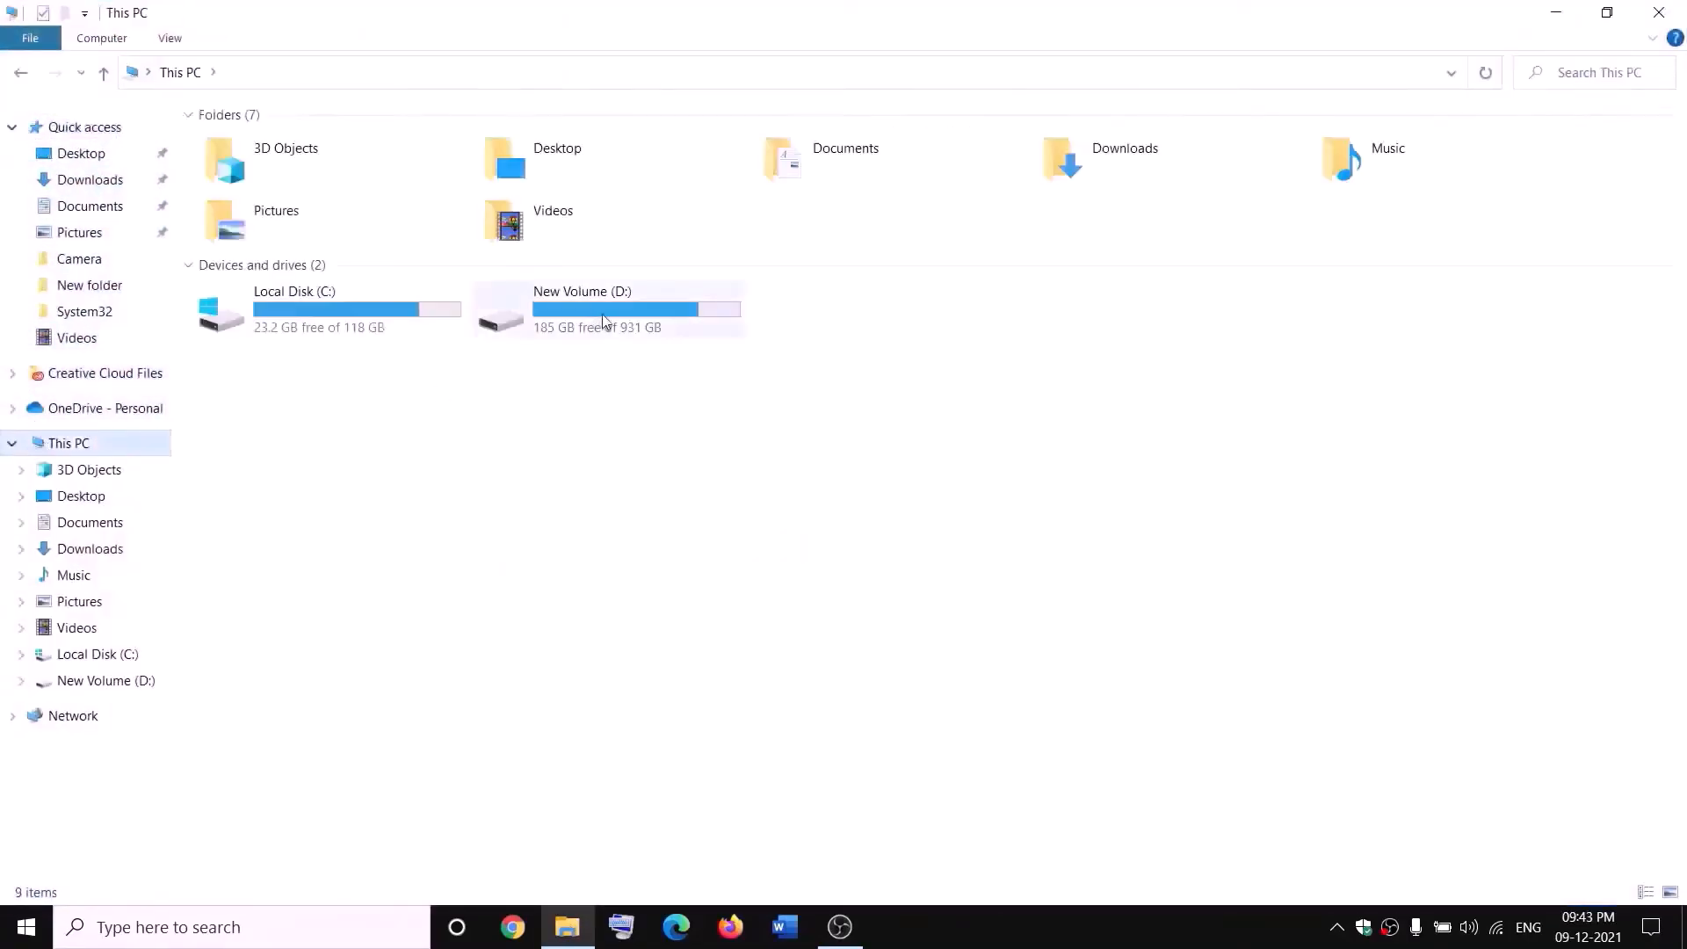
pyautogui.doubleClick(603, 318)
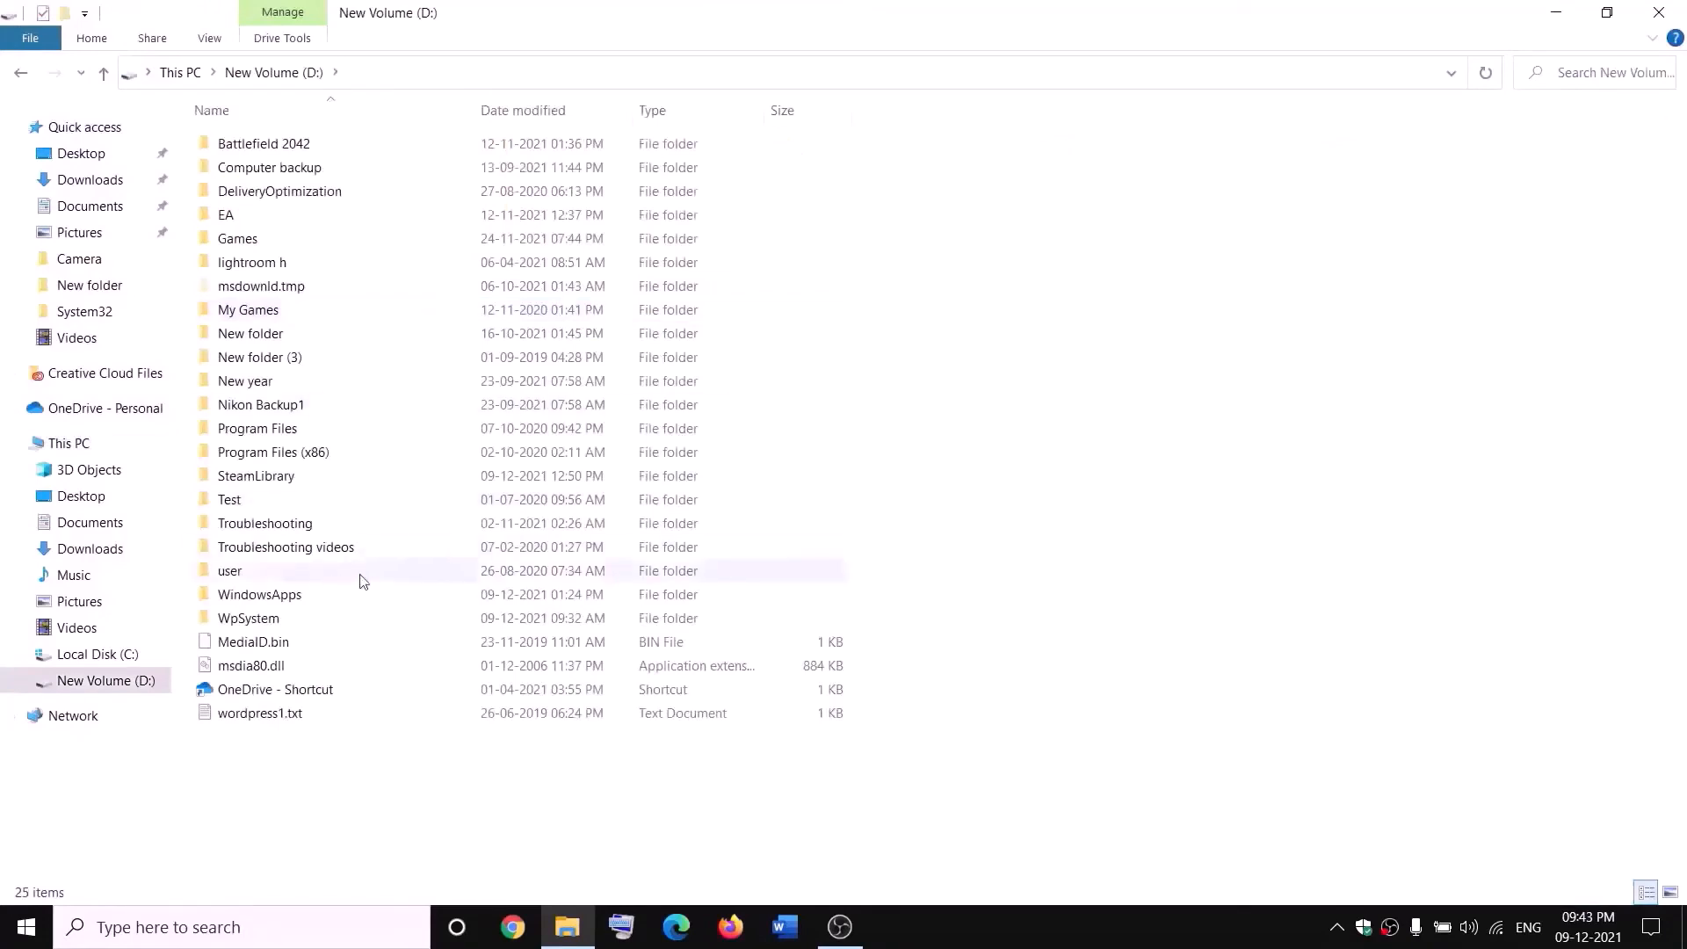
# Open the advanced security settings of the WindowsApps folder from its properties.
pyautogui.click(299, 595)
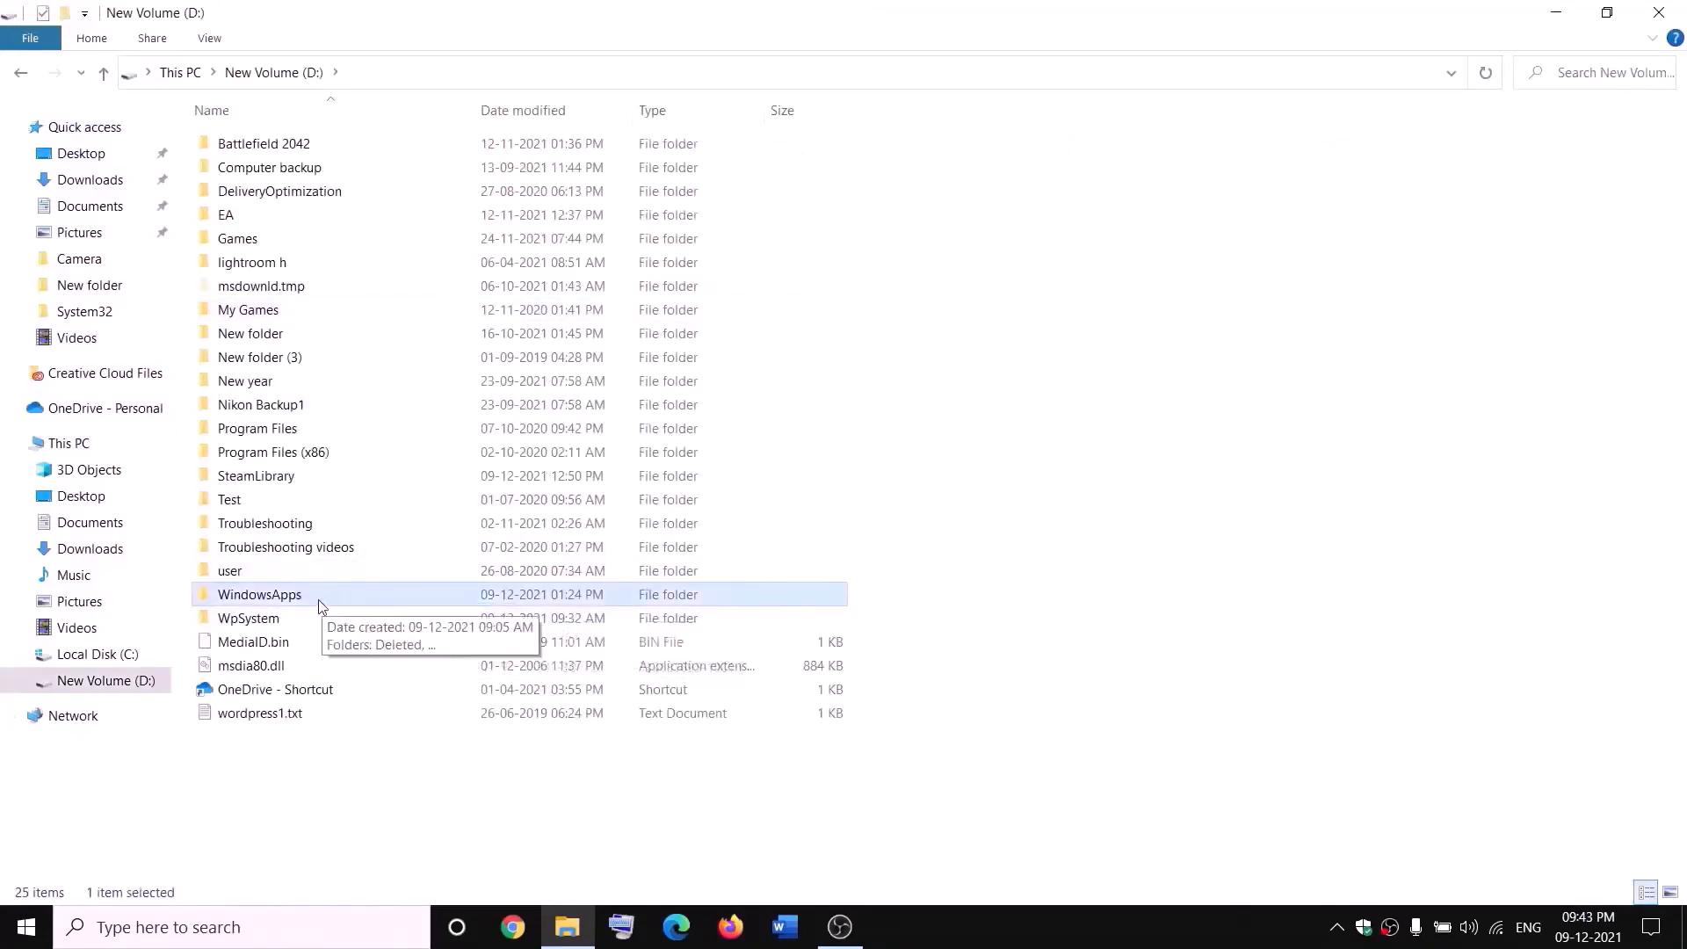
pyautogui.rightClick(319, 603)
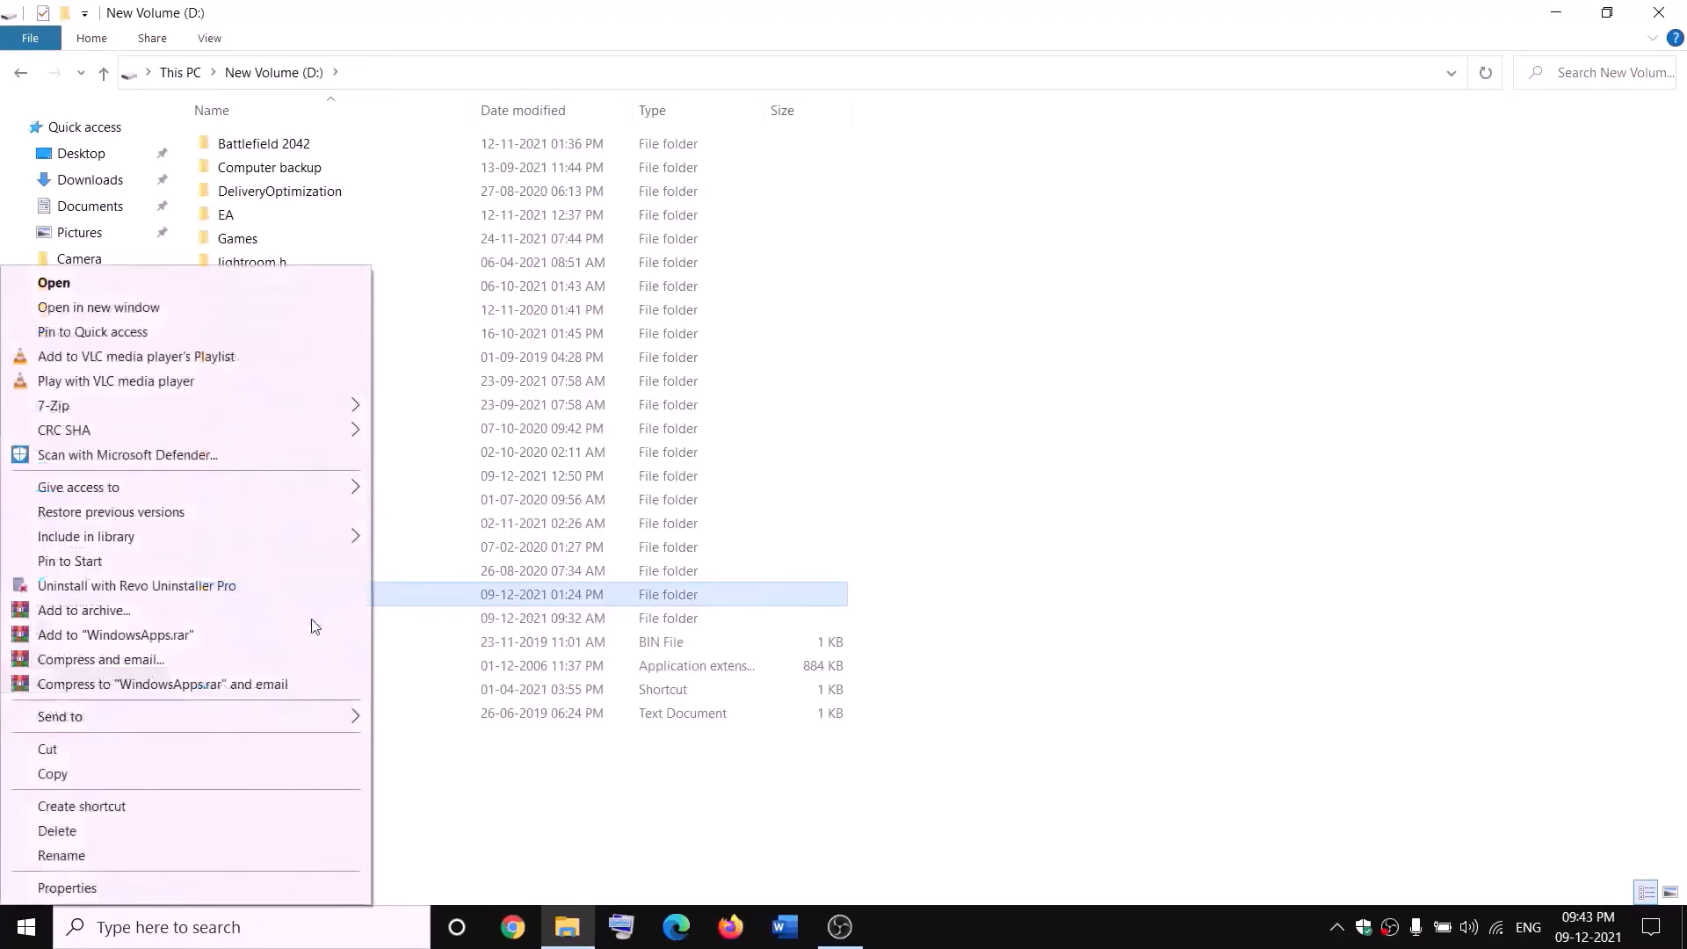
pyautogui.click(82, 890)
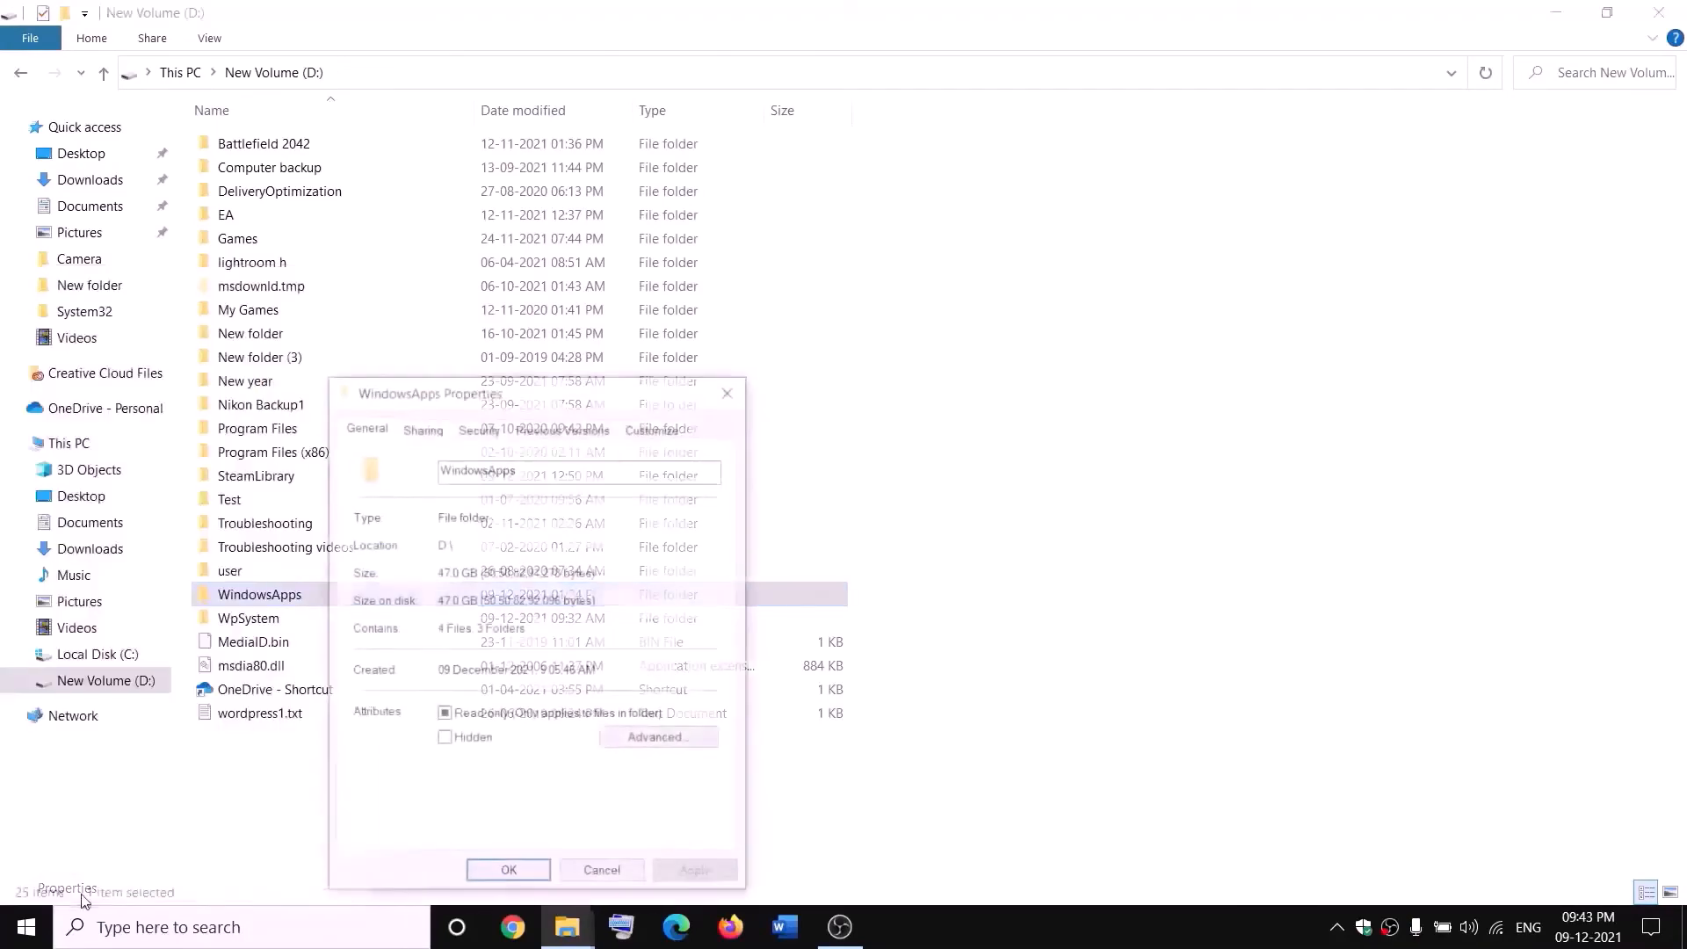
pyautogui.click(478, 428)
pyautogui.click(668, 792)
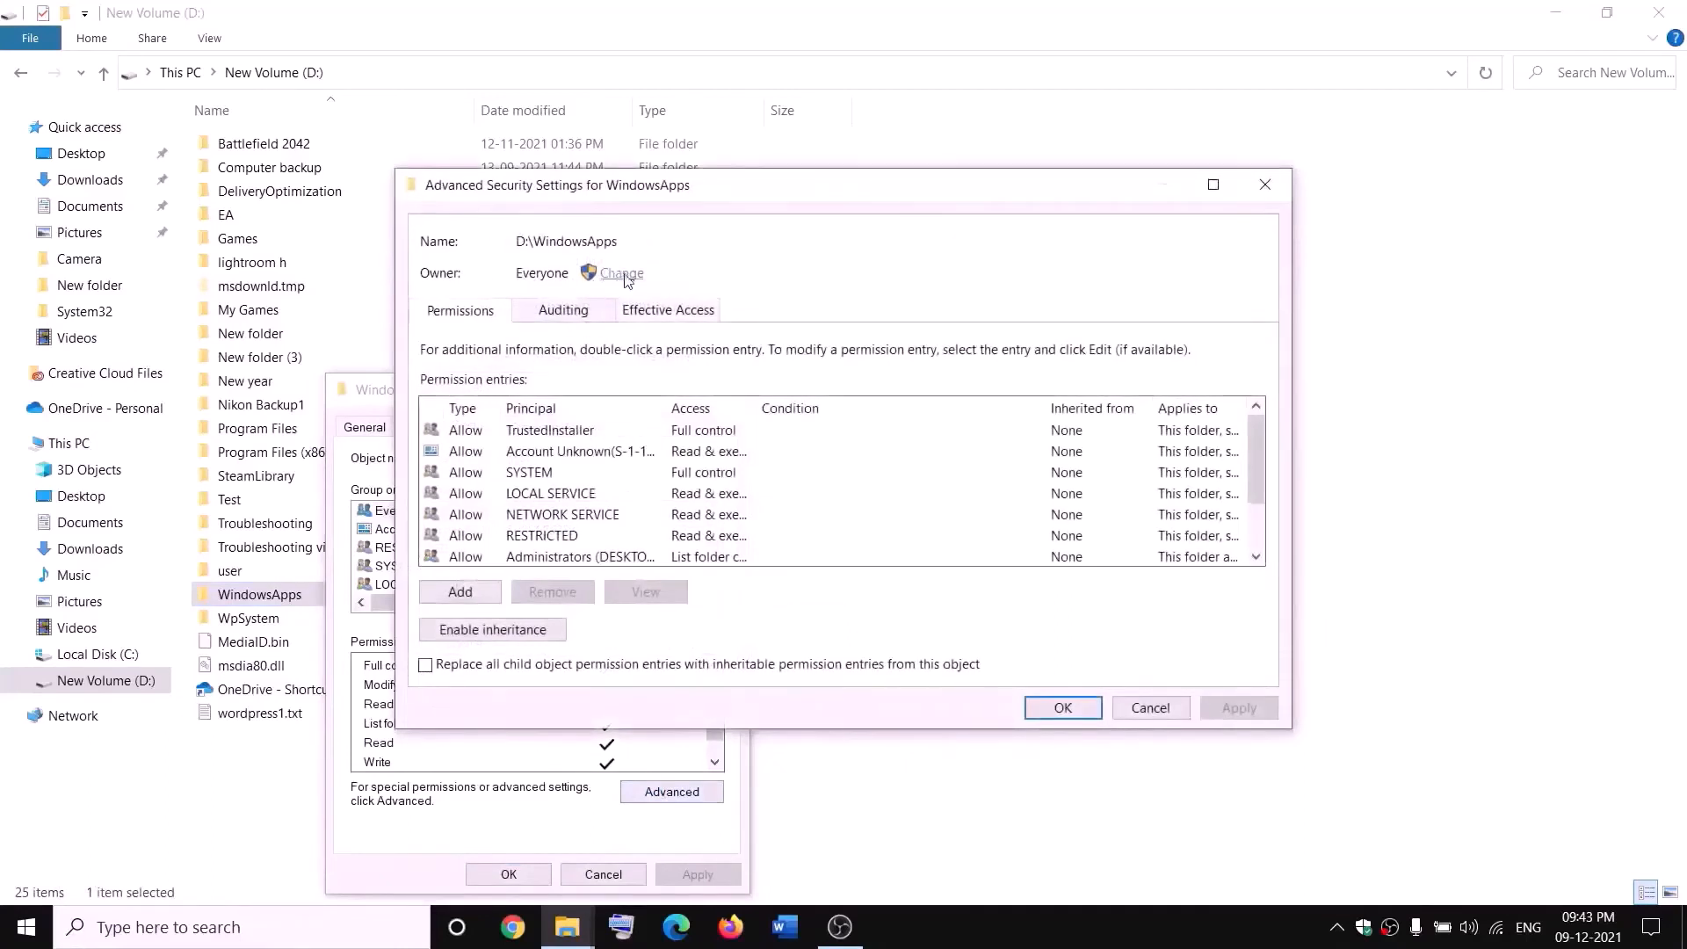
# Choose everyone as the owner of the WindowsApps folder, checking the name before accepting it.
pyautogui.click(622, 274)
pyautogui.write('every')
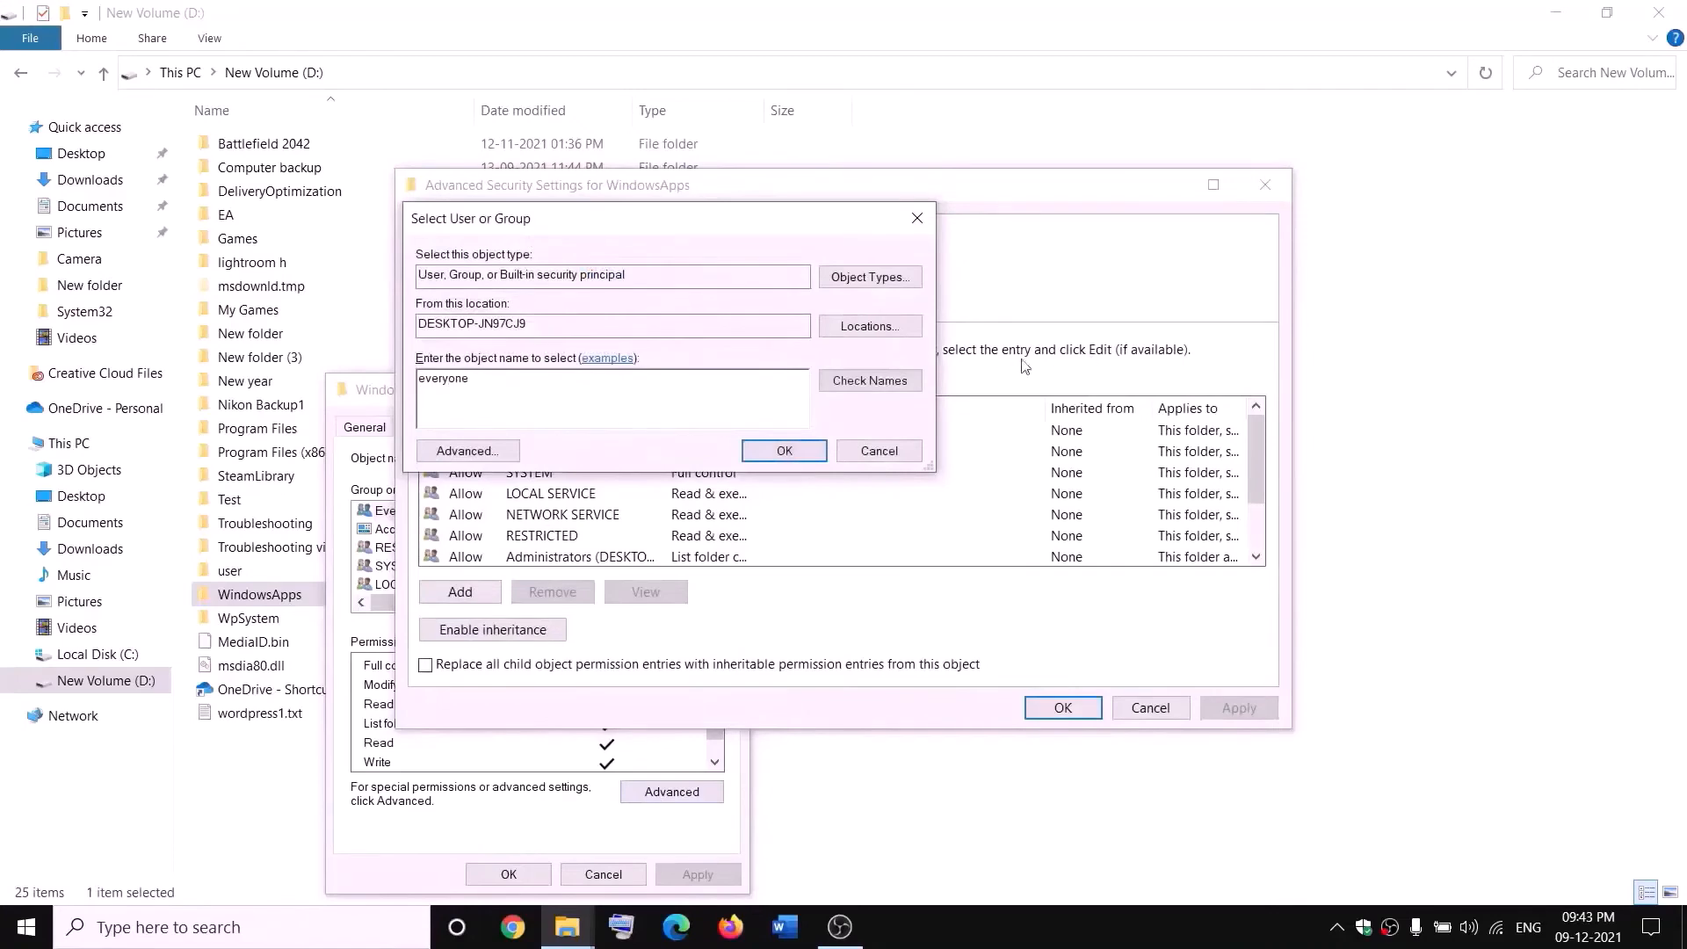
pyautogui.write('one')
pyautogui.click(870, 380)
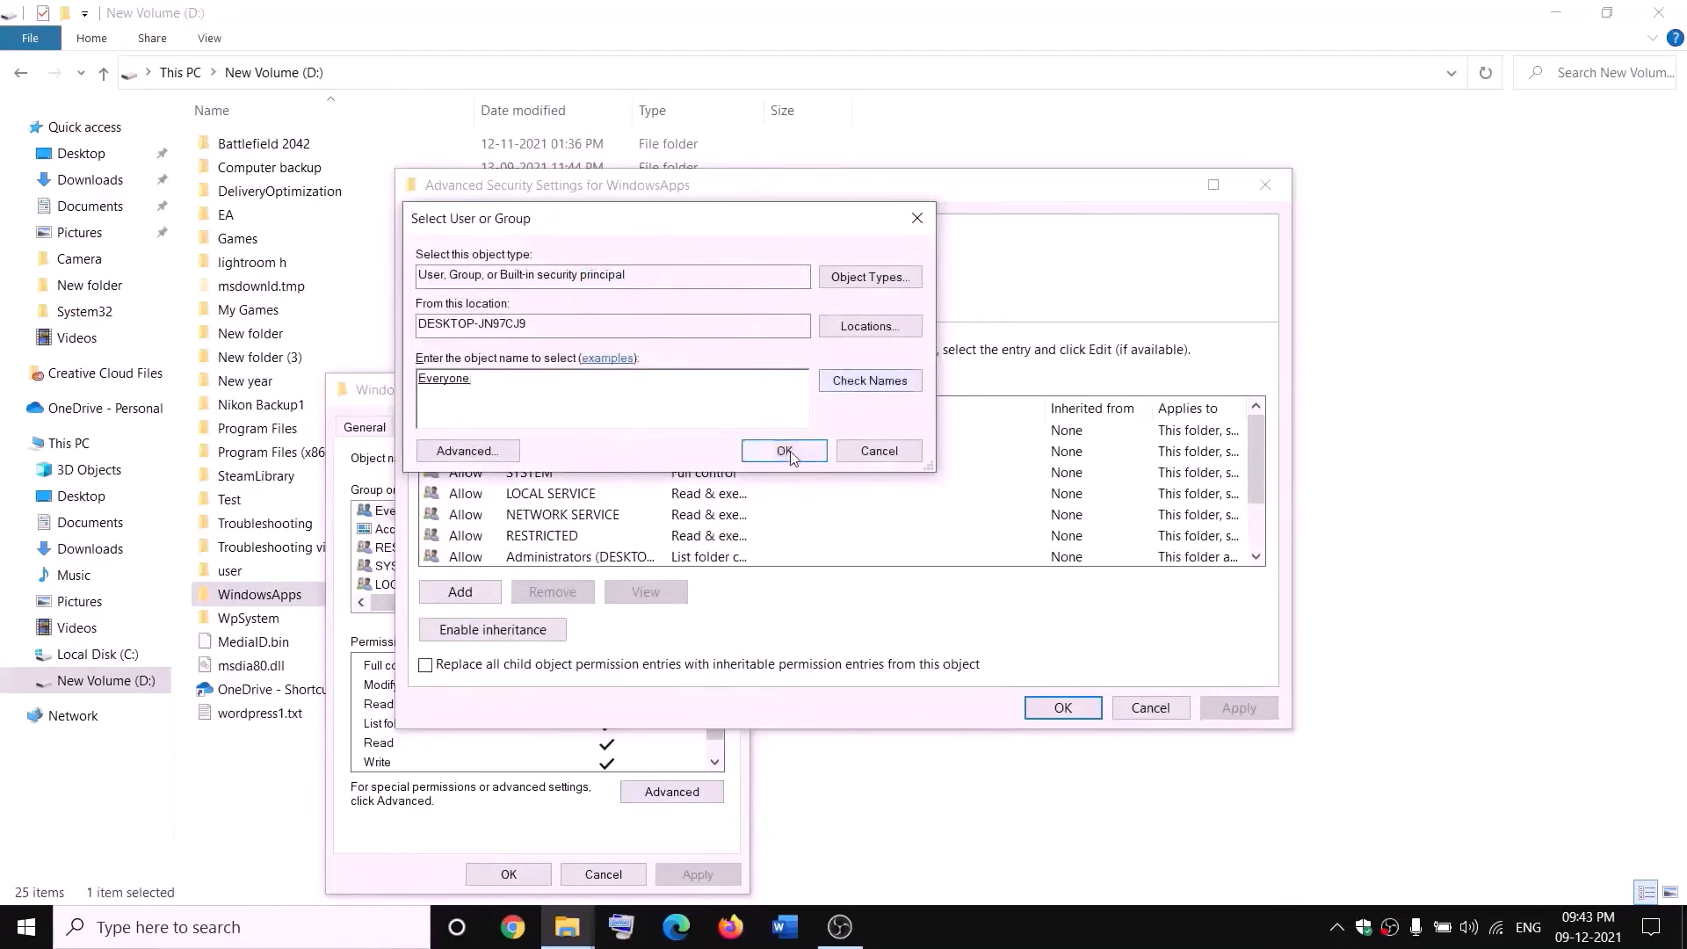
pyautogui.click(785, 451)
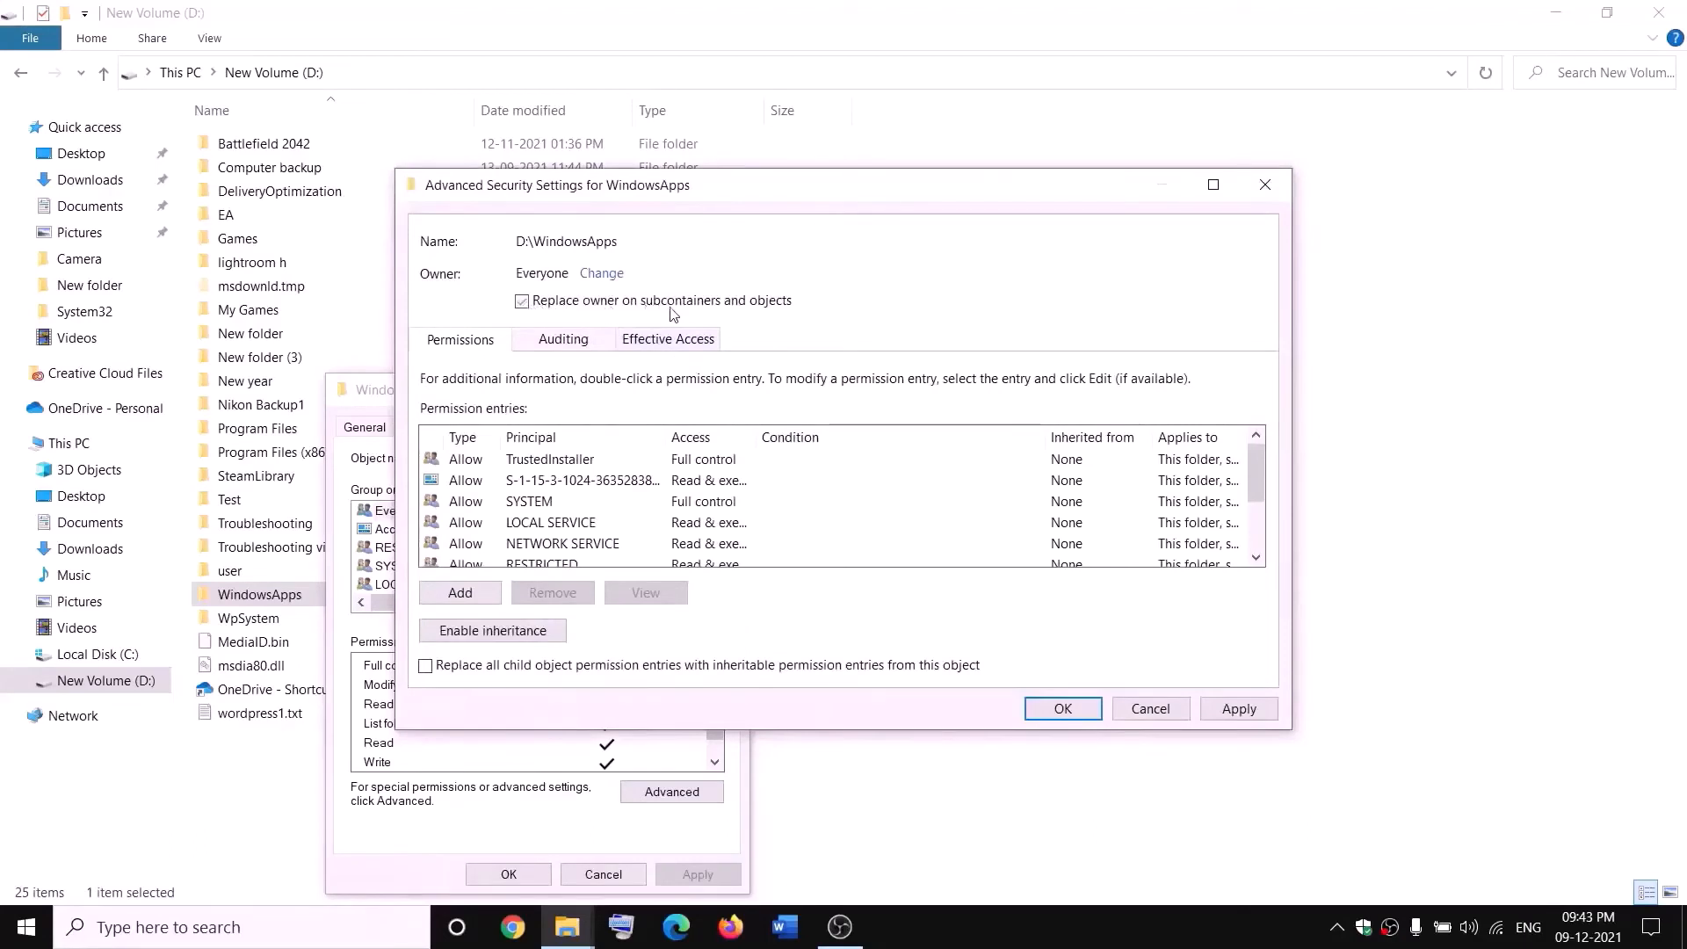
# Apply the ownership change to WindowsApps, including its subcontainers and objects, and close the folder's properties.
pyautogui.click(1239, 708)
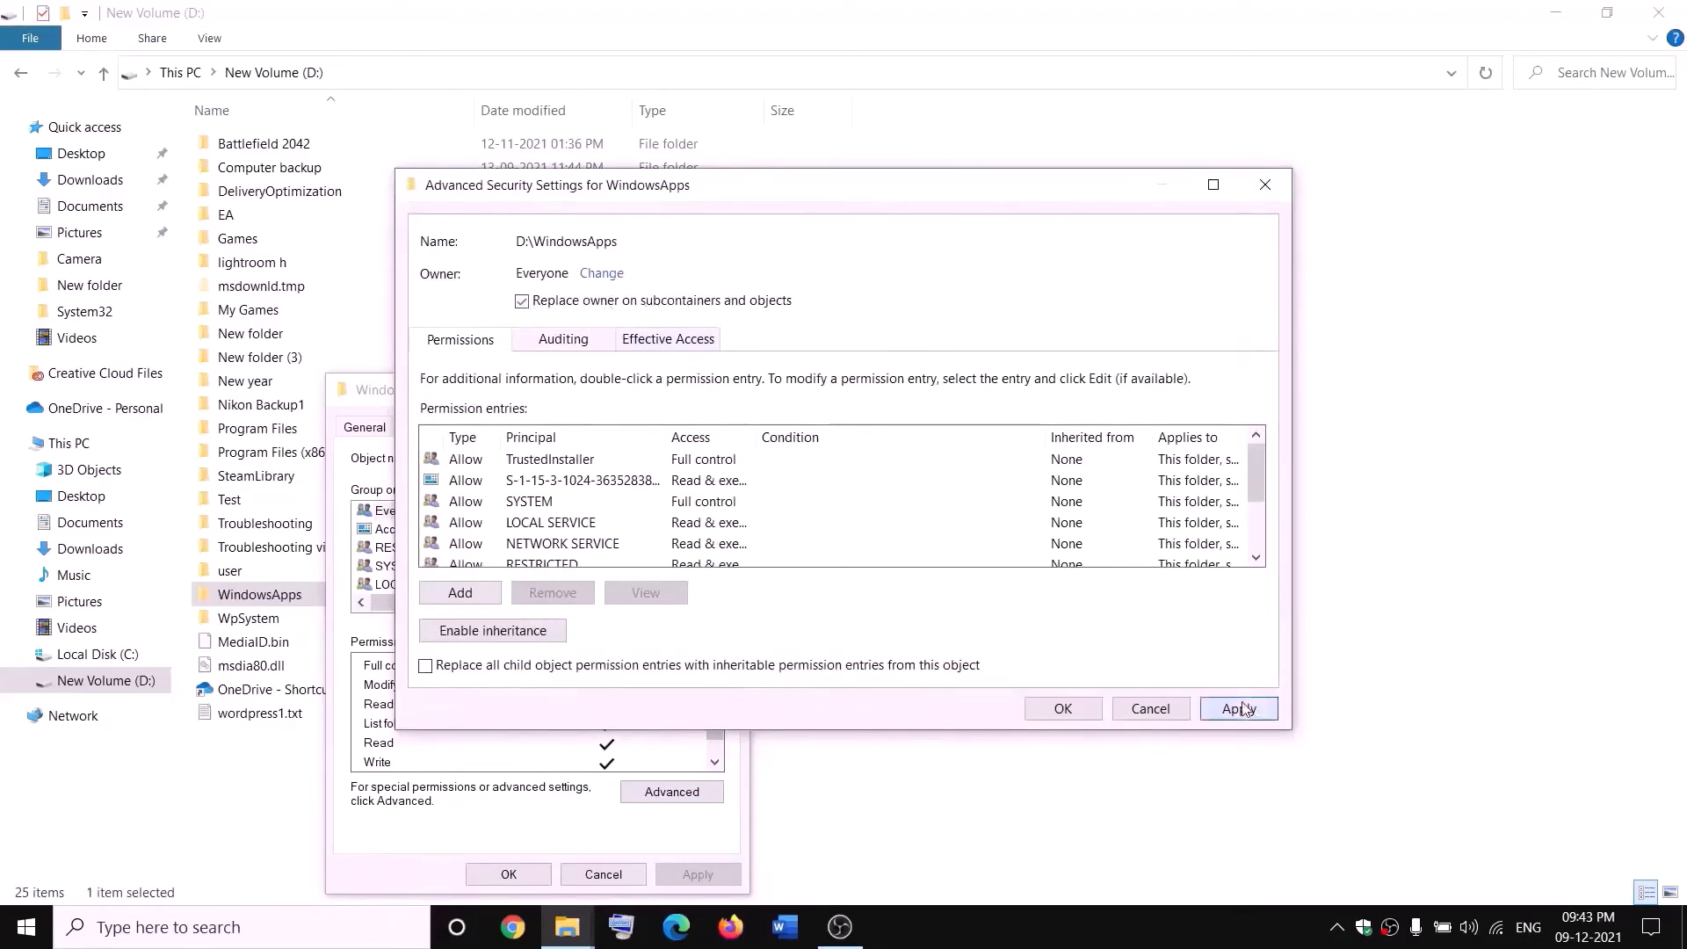
pyautogui.click(1026, 554)
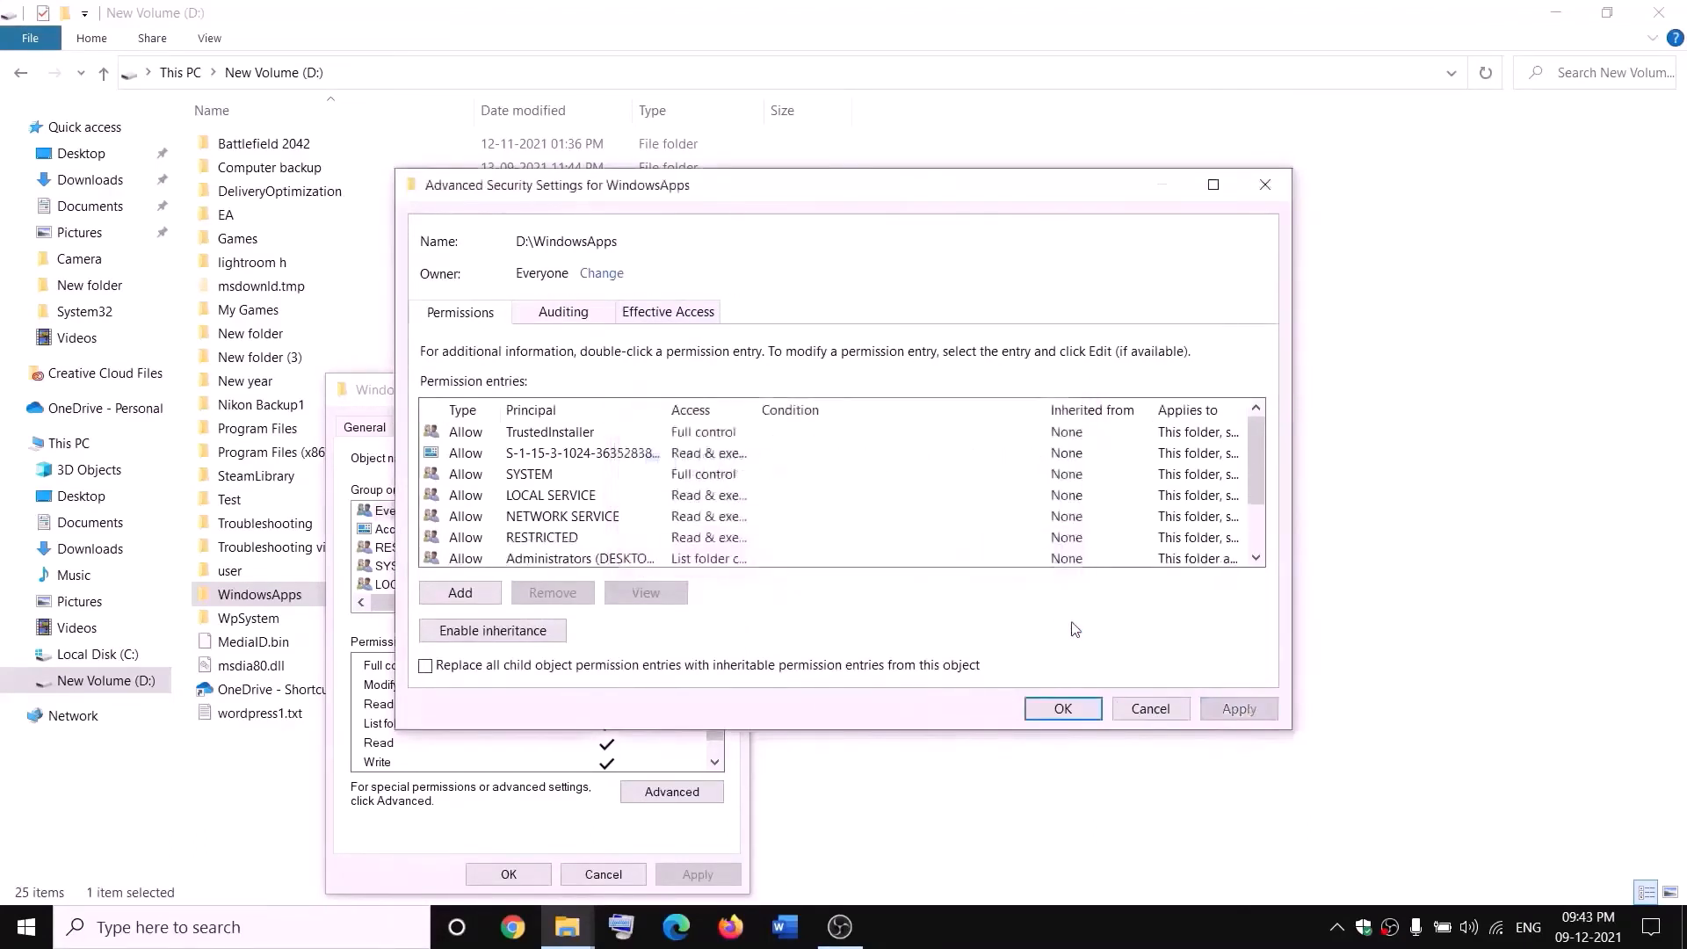
pyautogui.click(1063, 709)
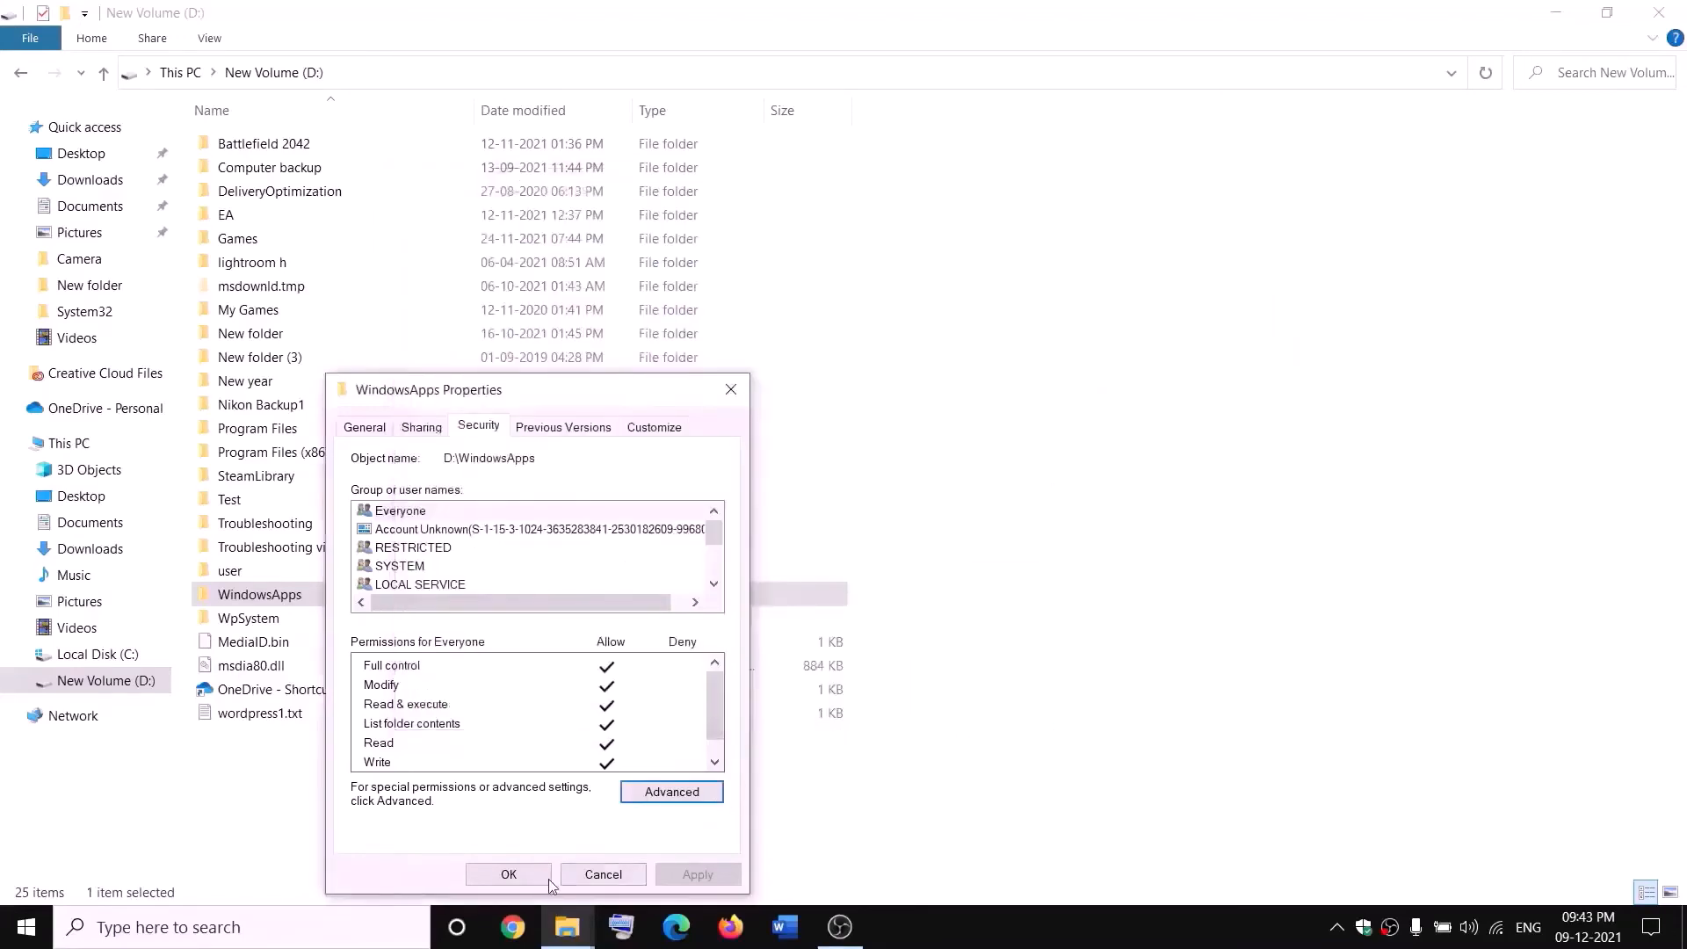
pyautogui.click(524, 876)
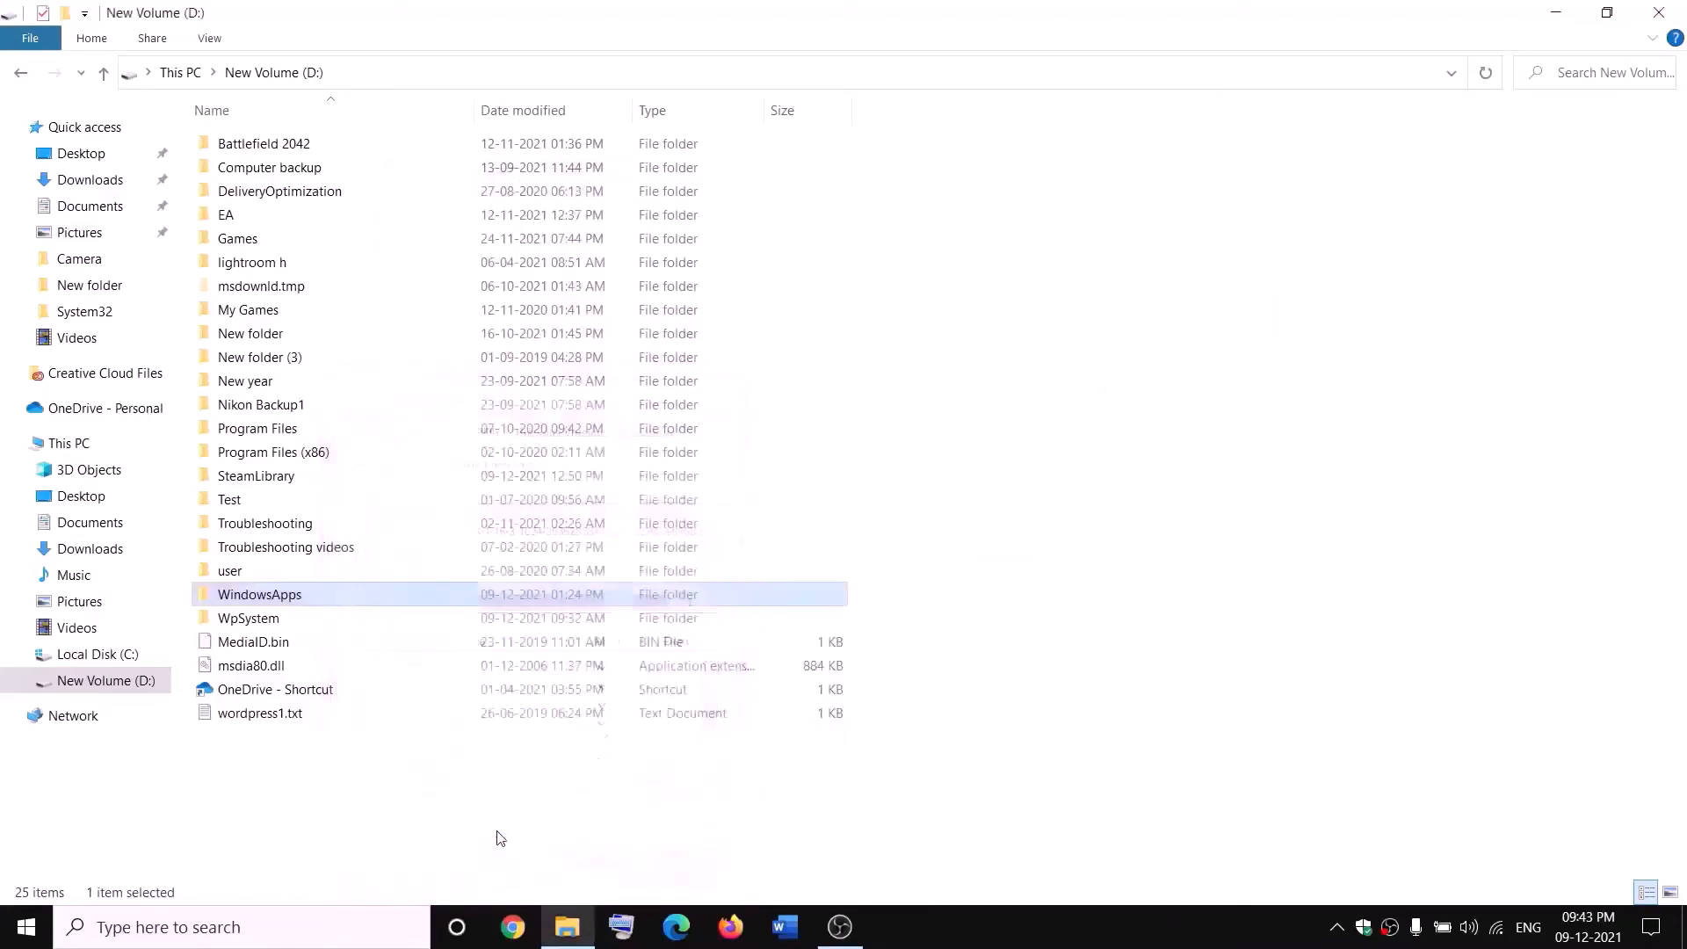
# Reopen the WindowsApps folder's properties and bring up its advanced security settings again.
pyautogui.rightClick(322, 603)
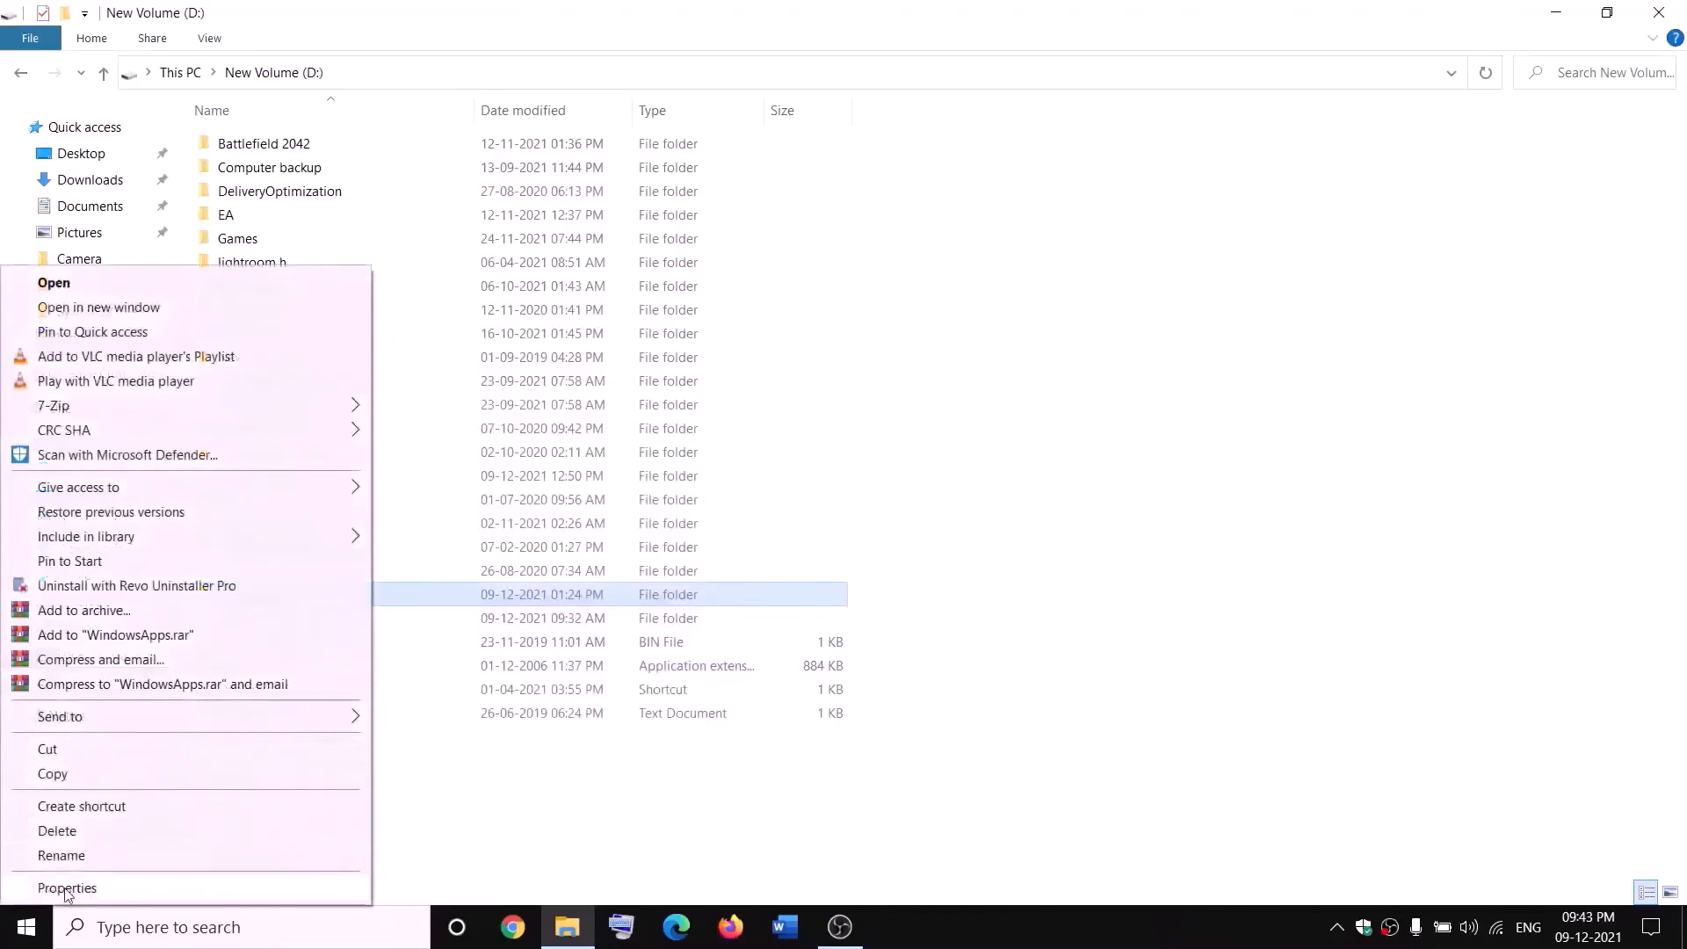
pyautogui.click(64, 889)
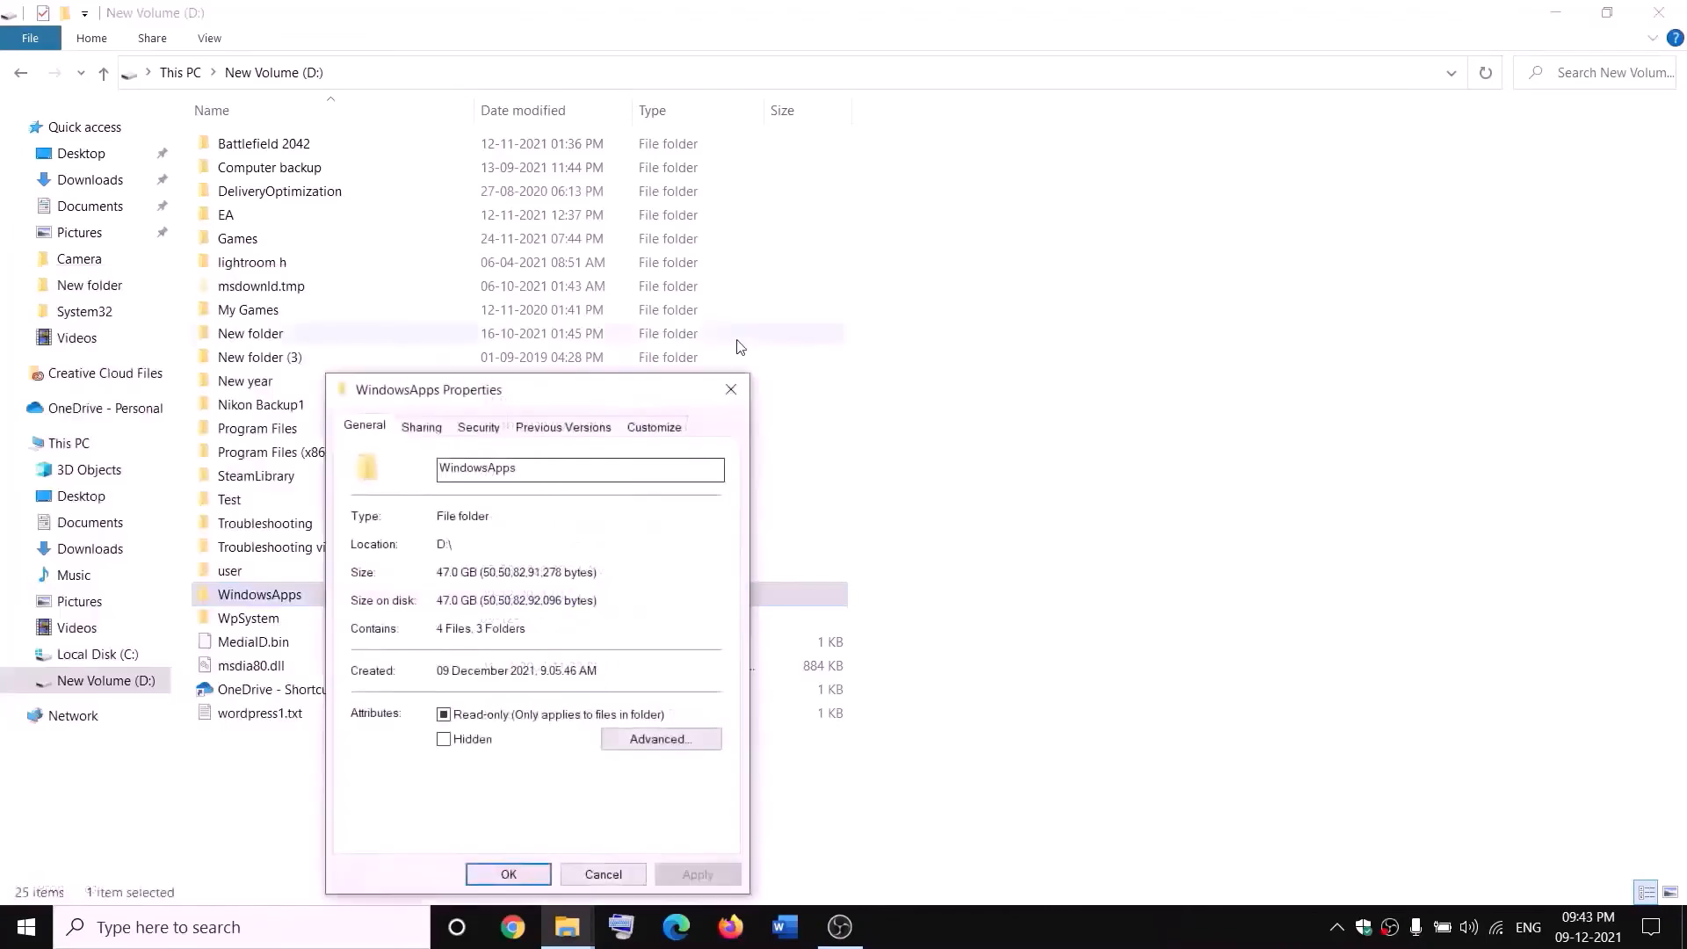
pyautogui.click(494, 431)
pyautogui.click(674, 792)
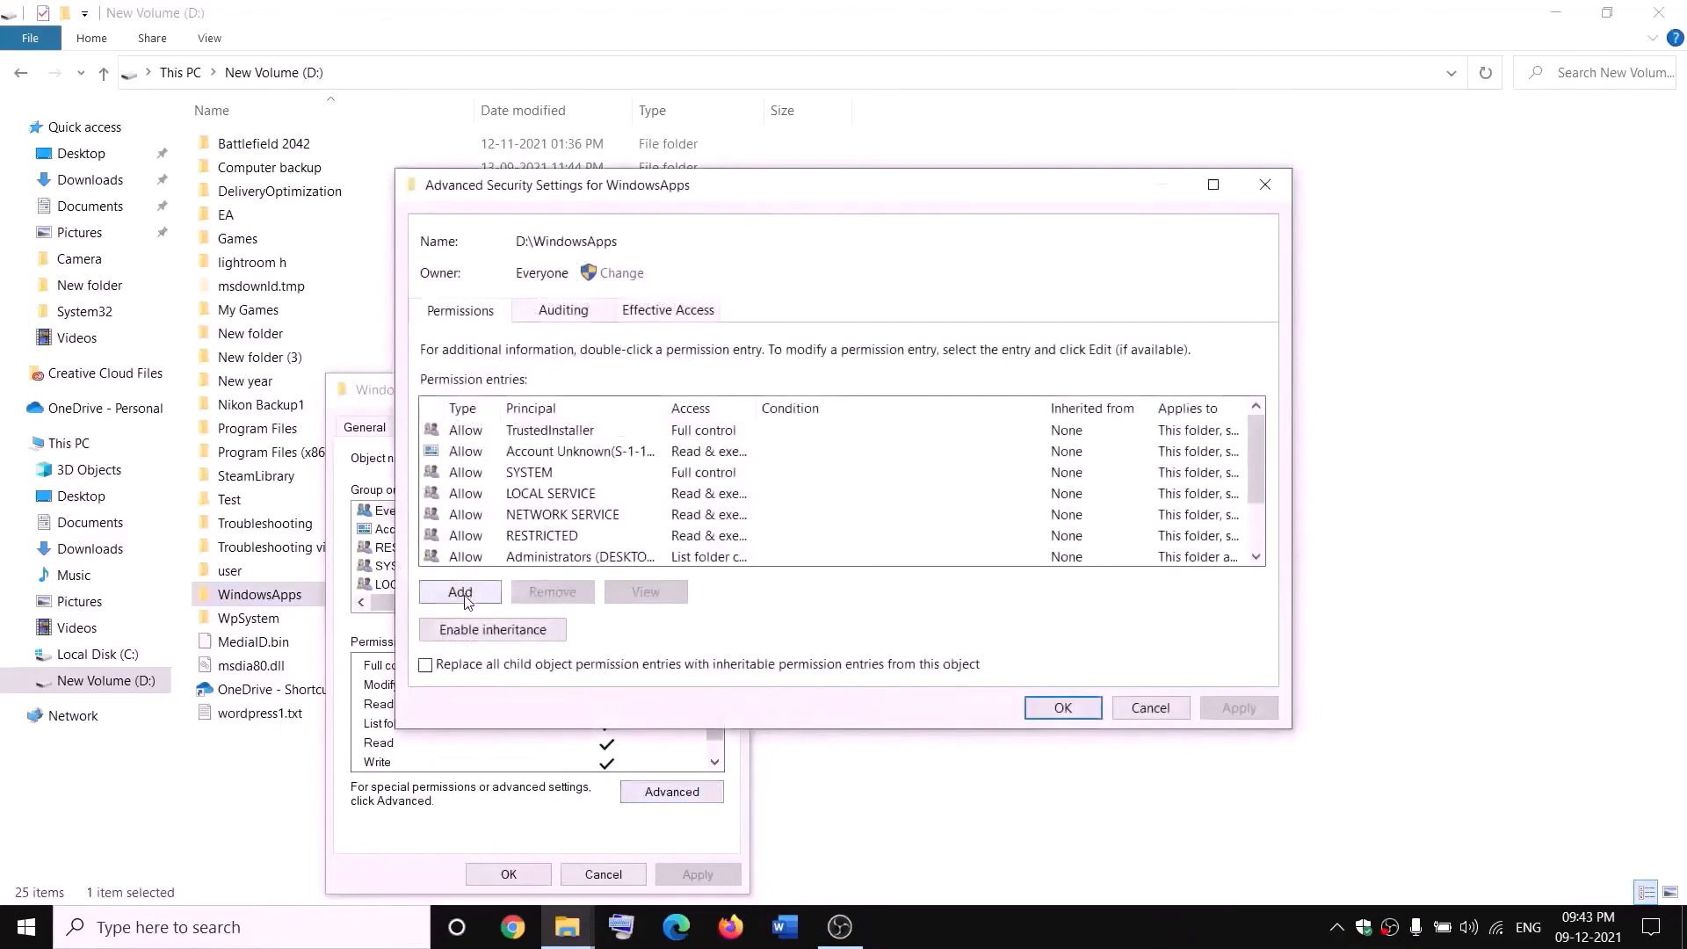
# Add a permission entry for WindowsApps with everyone as its principal, checking the name before accepting it.
pyautogui.click(463, 591)
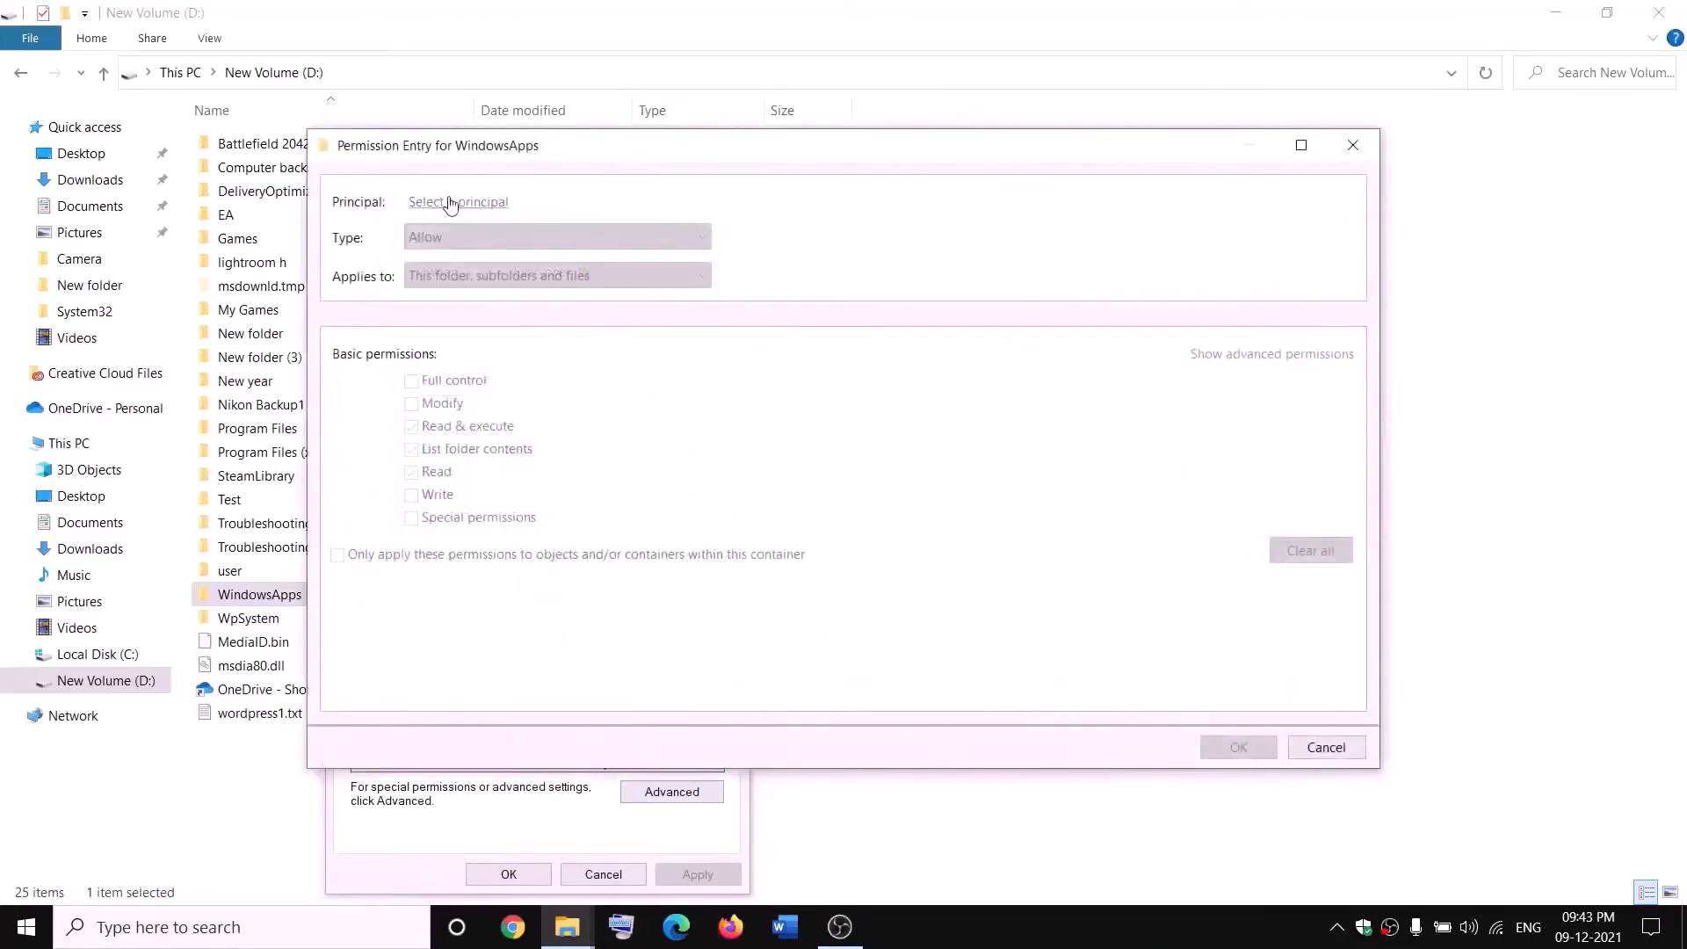
pyautogui.click(450, 203)
pyautogui.write('eve')
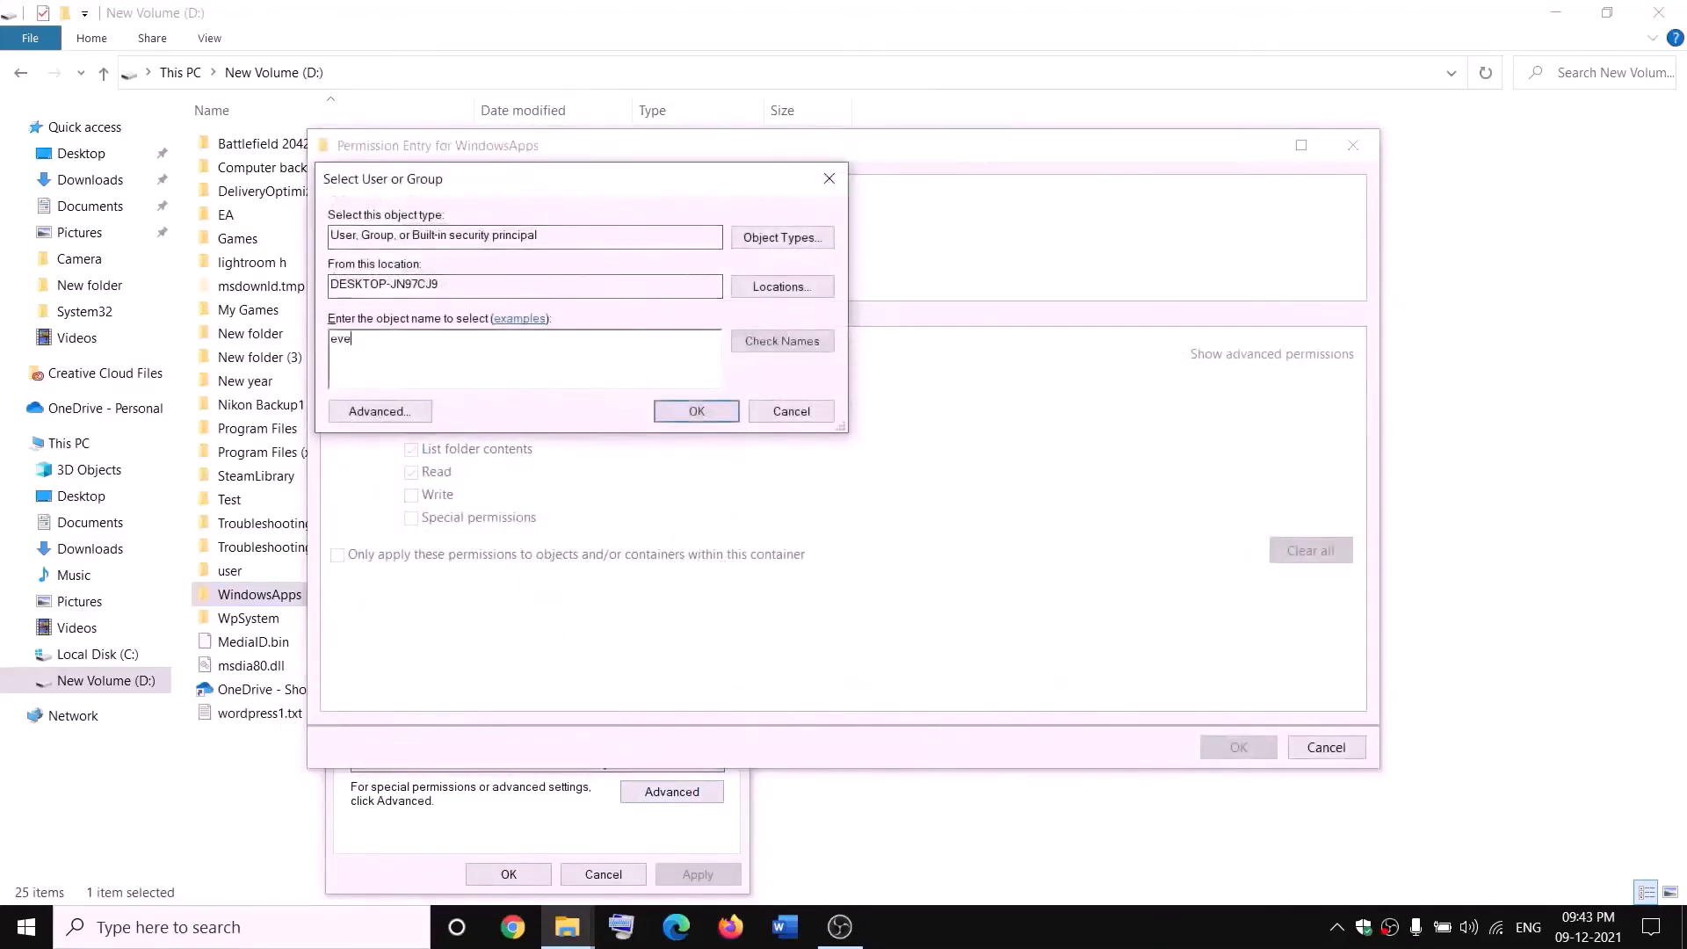
pyautogui.write('ryone')
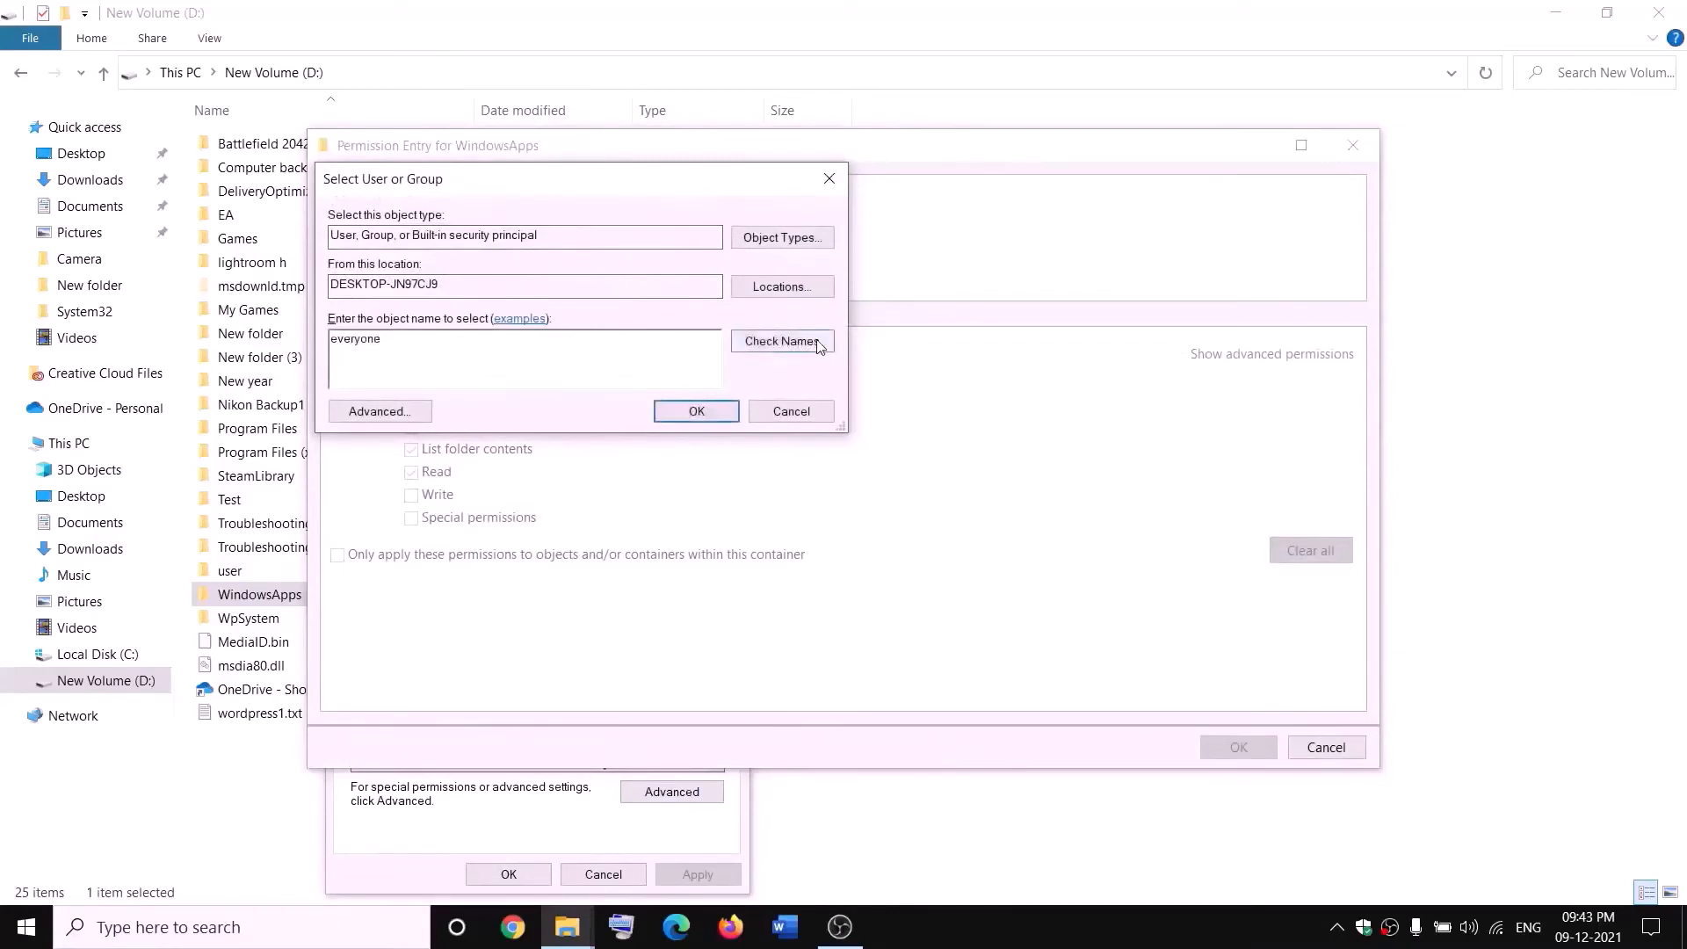
pyautogui.click(809, 342)
pyautogui.click(698, 413)
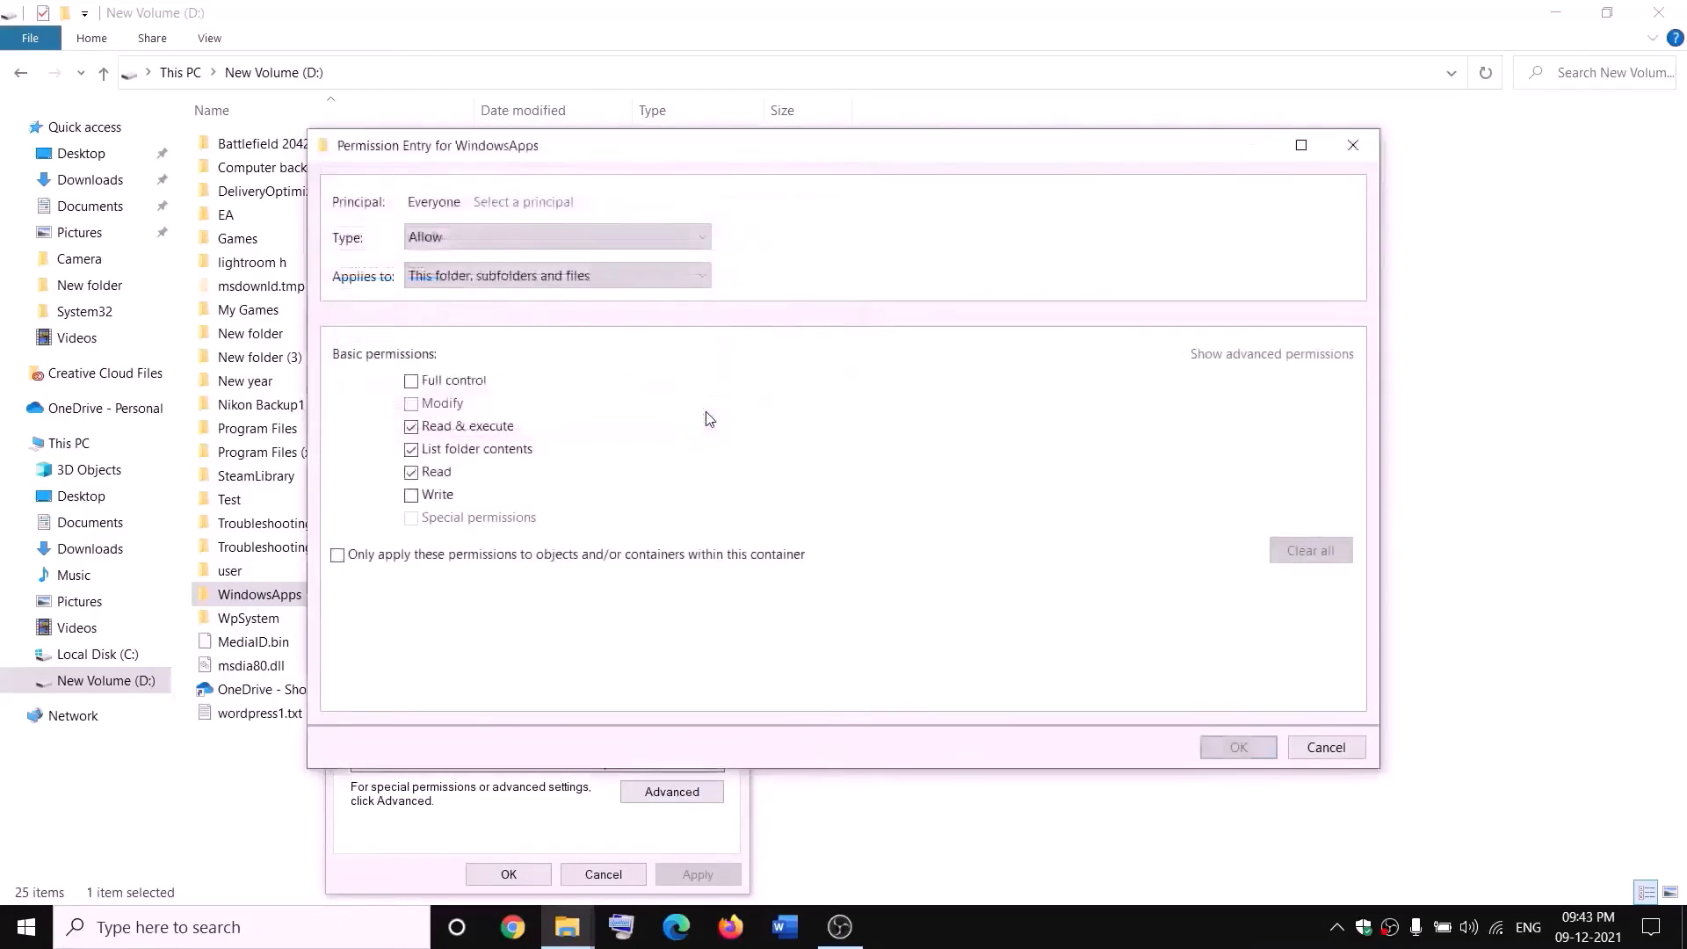
# Grant Everyone full control of WindowsApps, accept the permission entry and apply it to the folder.
pyautogui.click(414, 384)
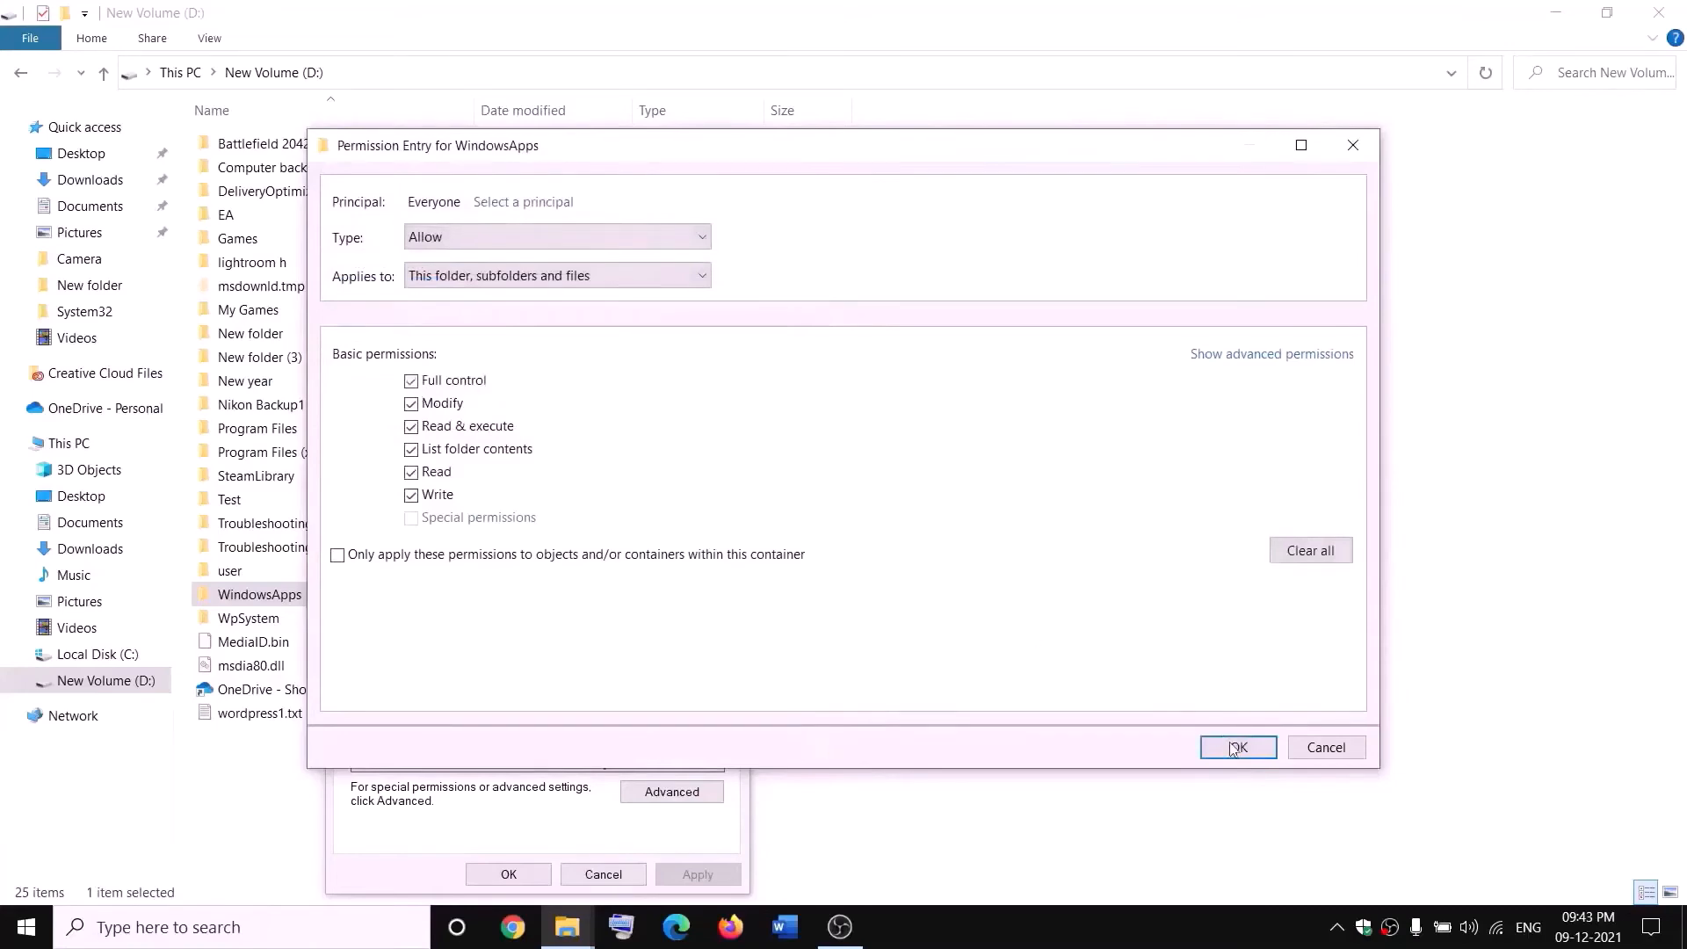
pyautogui.click(1261, 743)
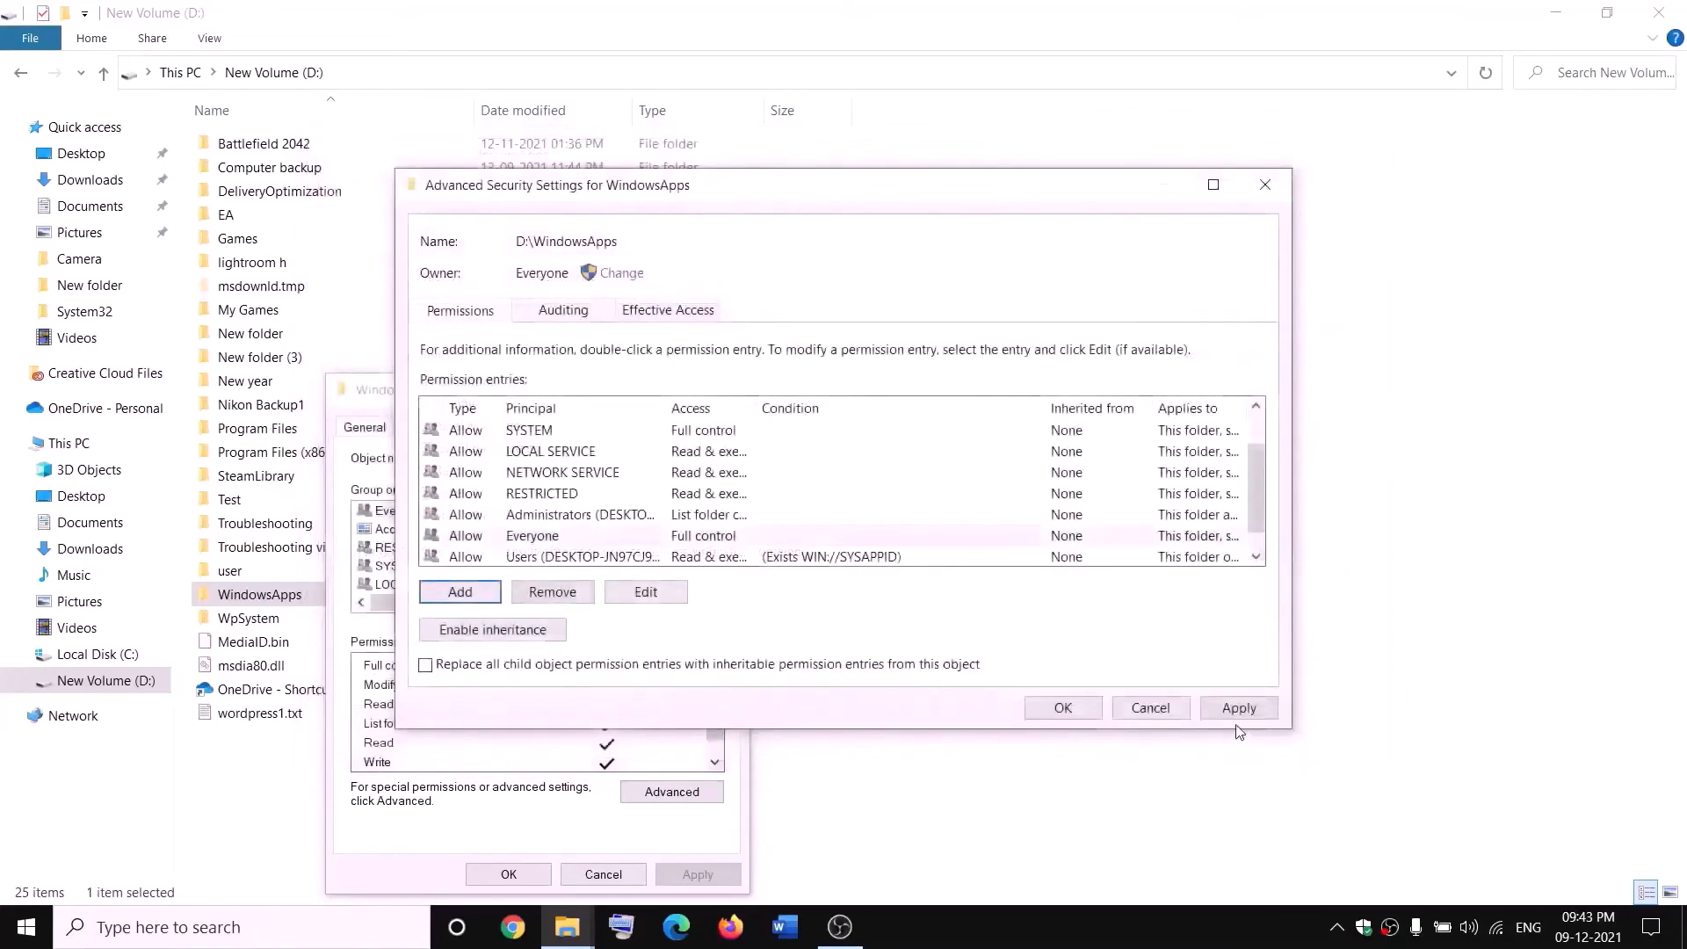
pyautogui.click(1237, 710)
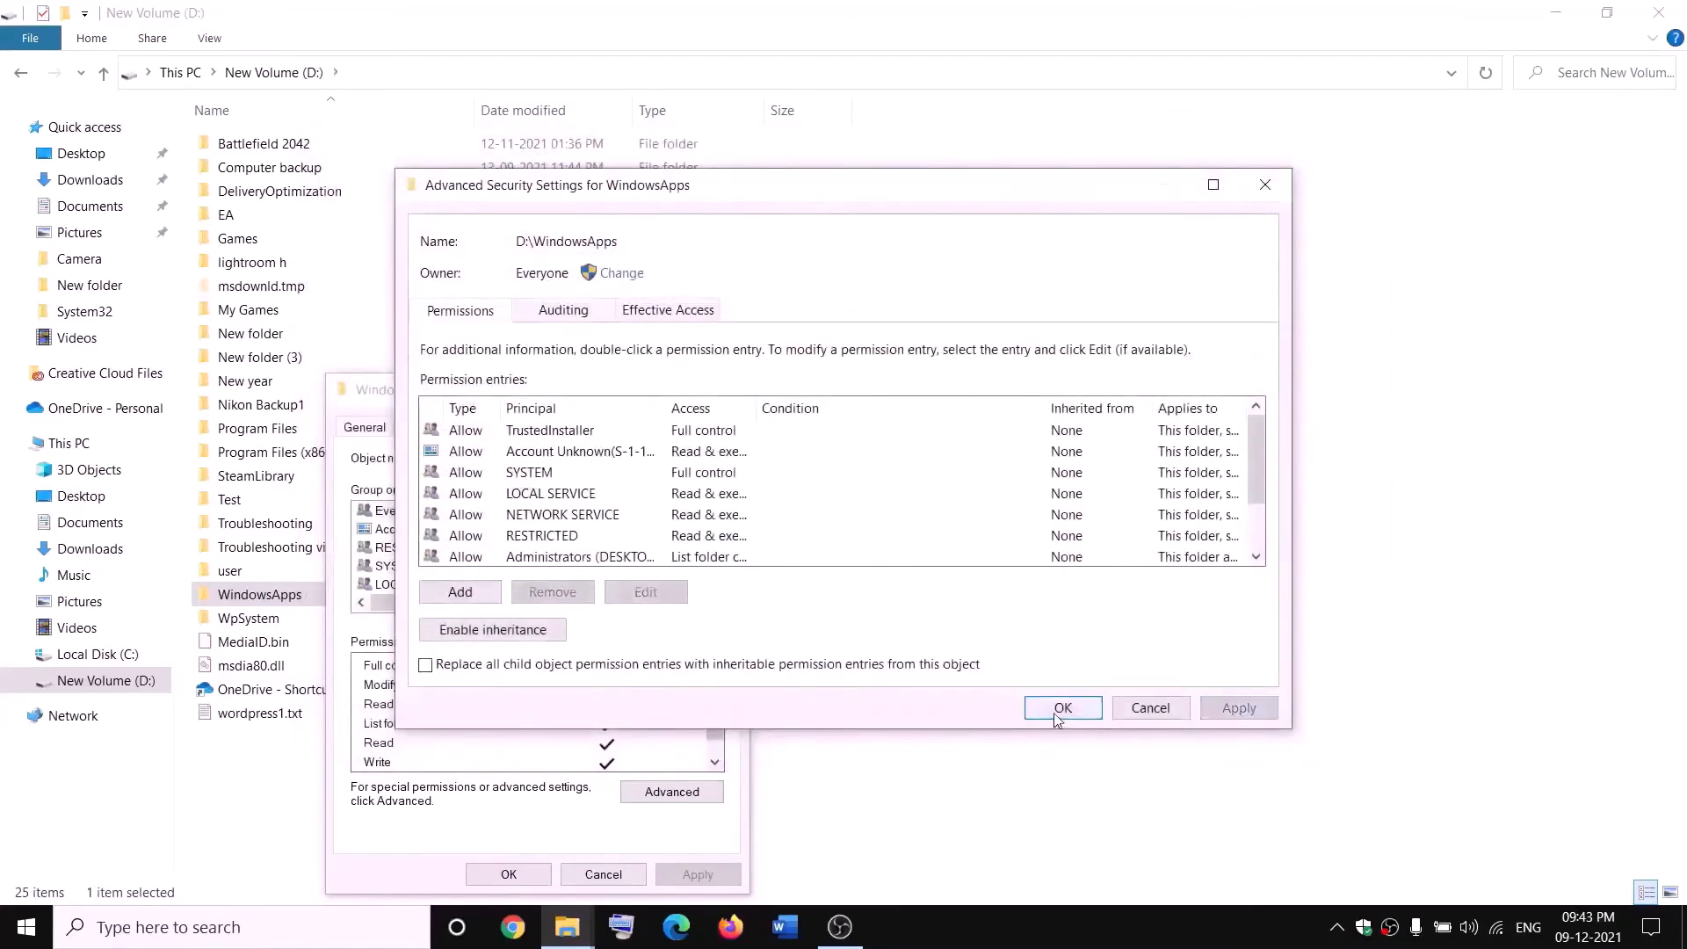
# Accept and close the WindowsApps security and properties dialogs and rename the folder as WindowsApps.old.
pyautogui.click(1061, 708)
pyautogui.click(547, 871)
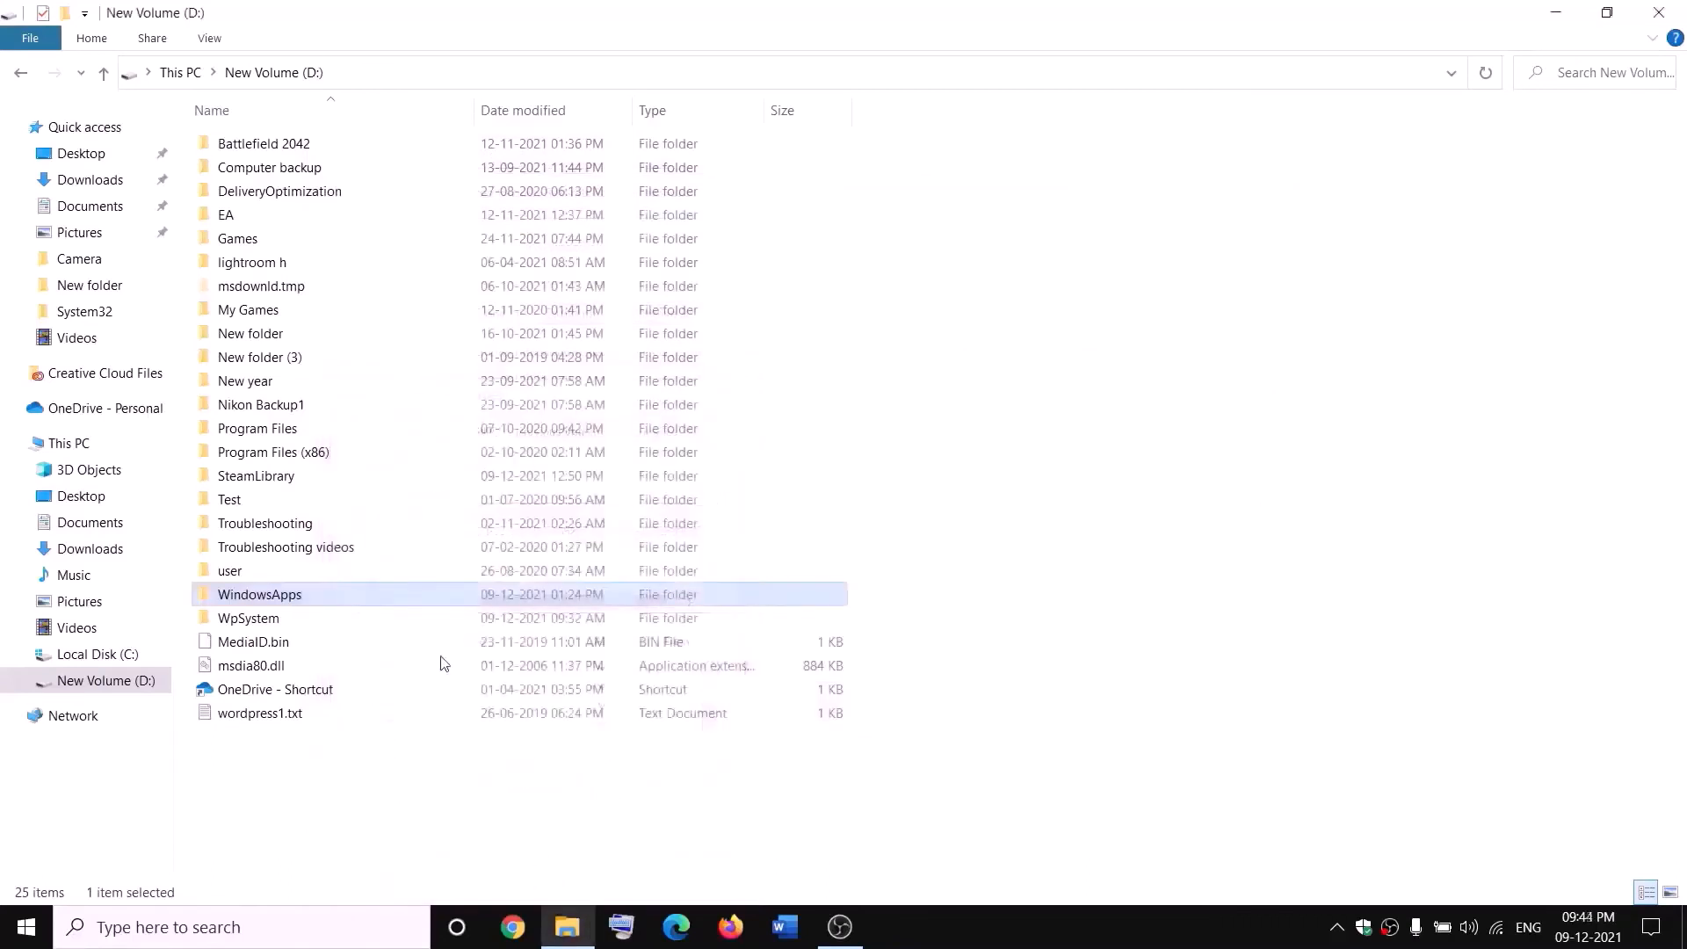
pyautogui.rightClick(320, 604)
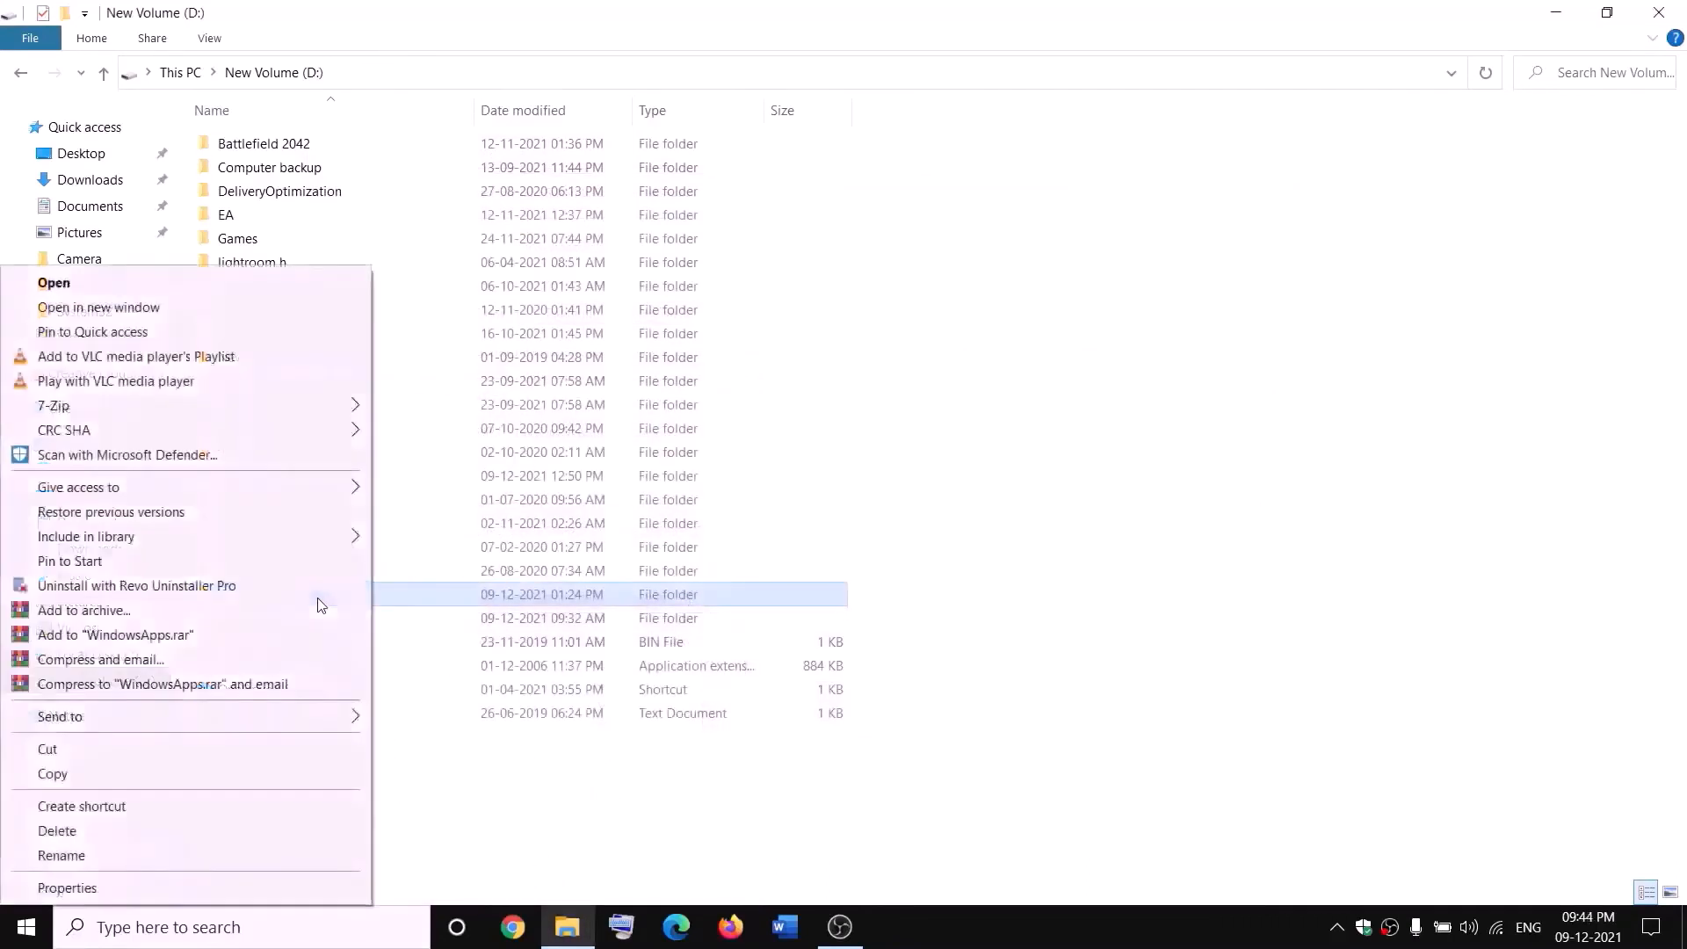
pyautogui.click(52, 856)
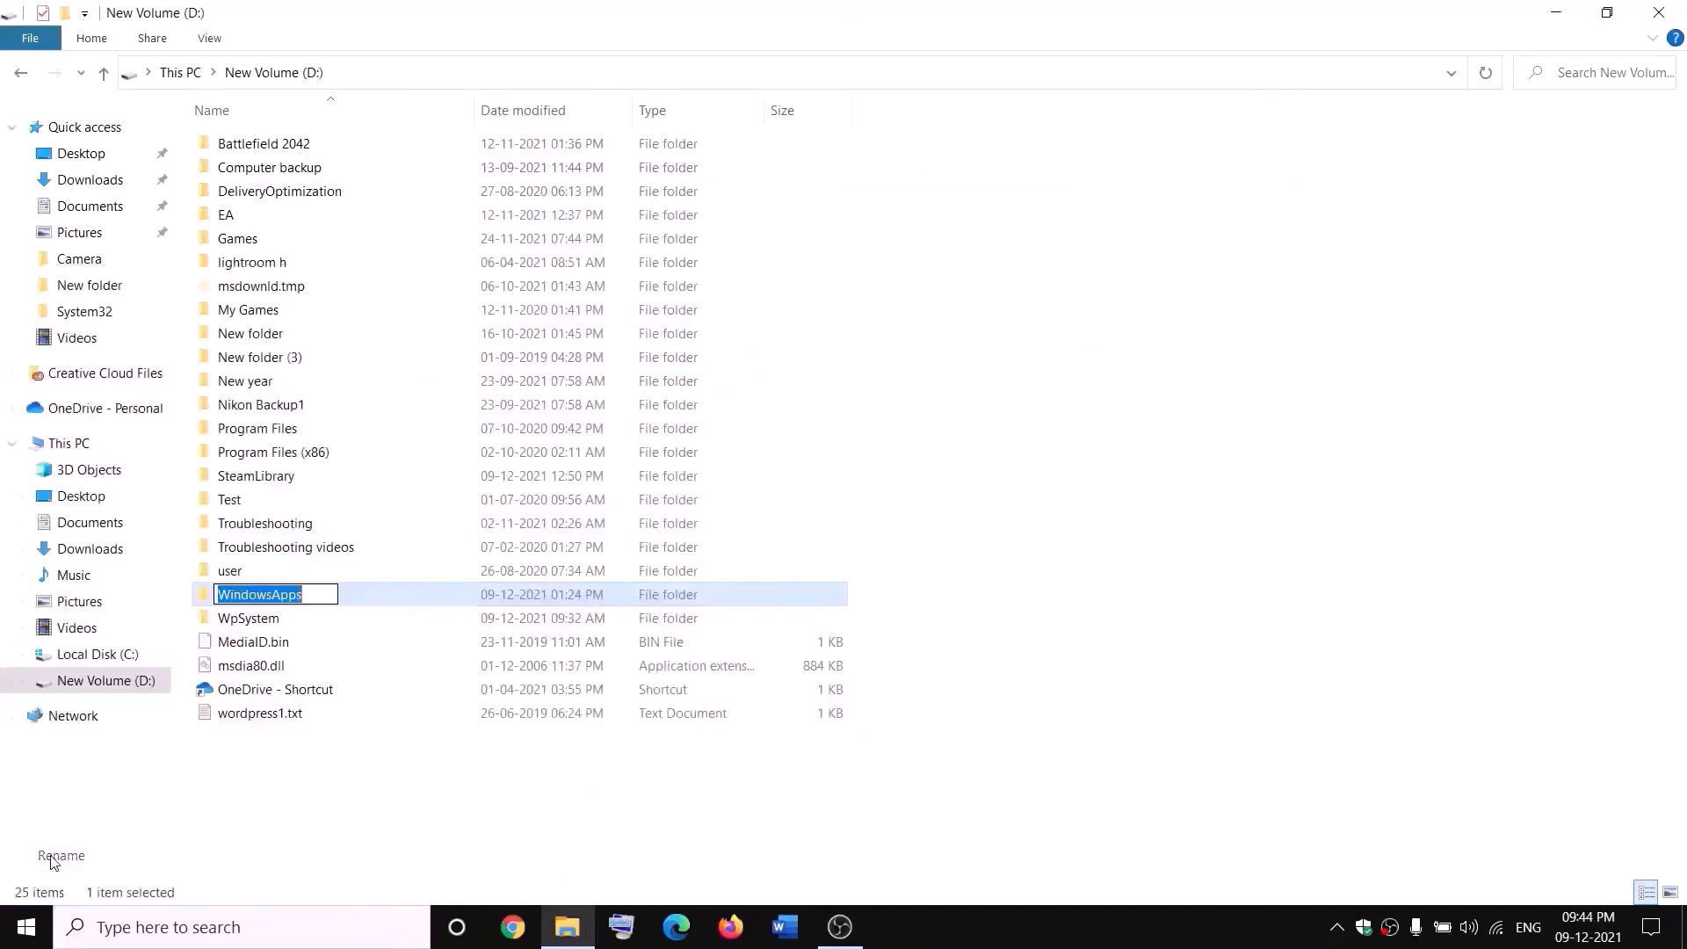
pyautogui.click(315, 591)
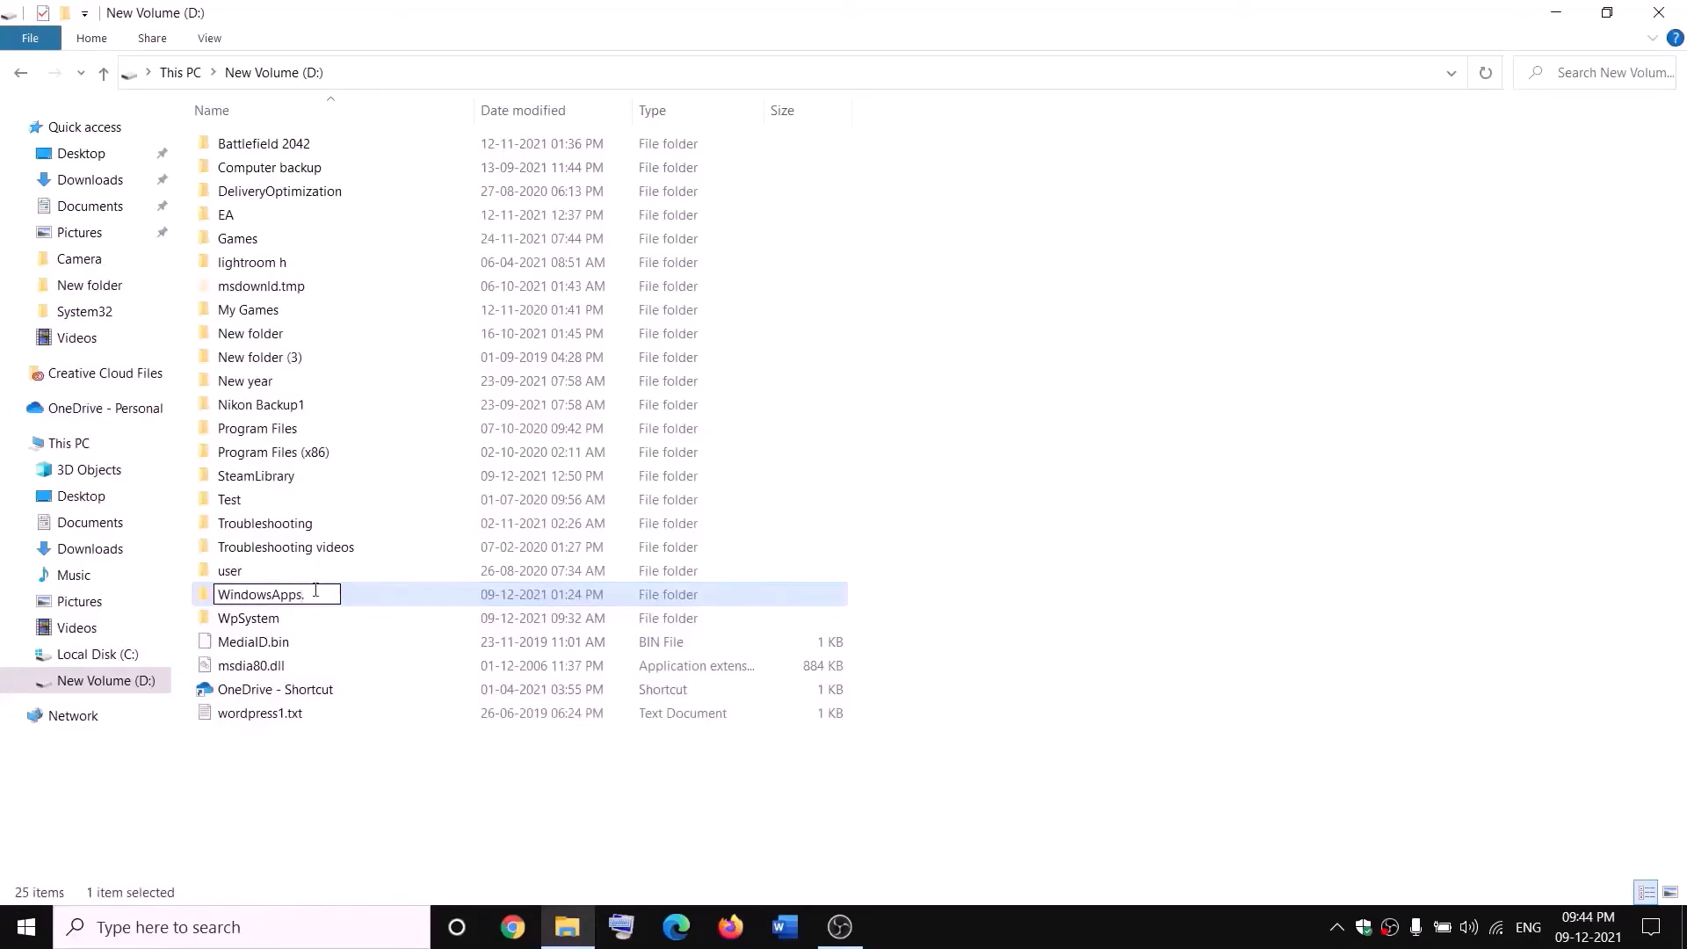
pyautogui.write('.old')
pyautogui.click(384, 766)
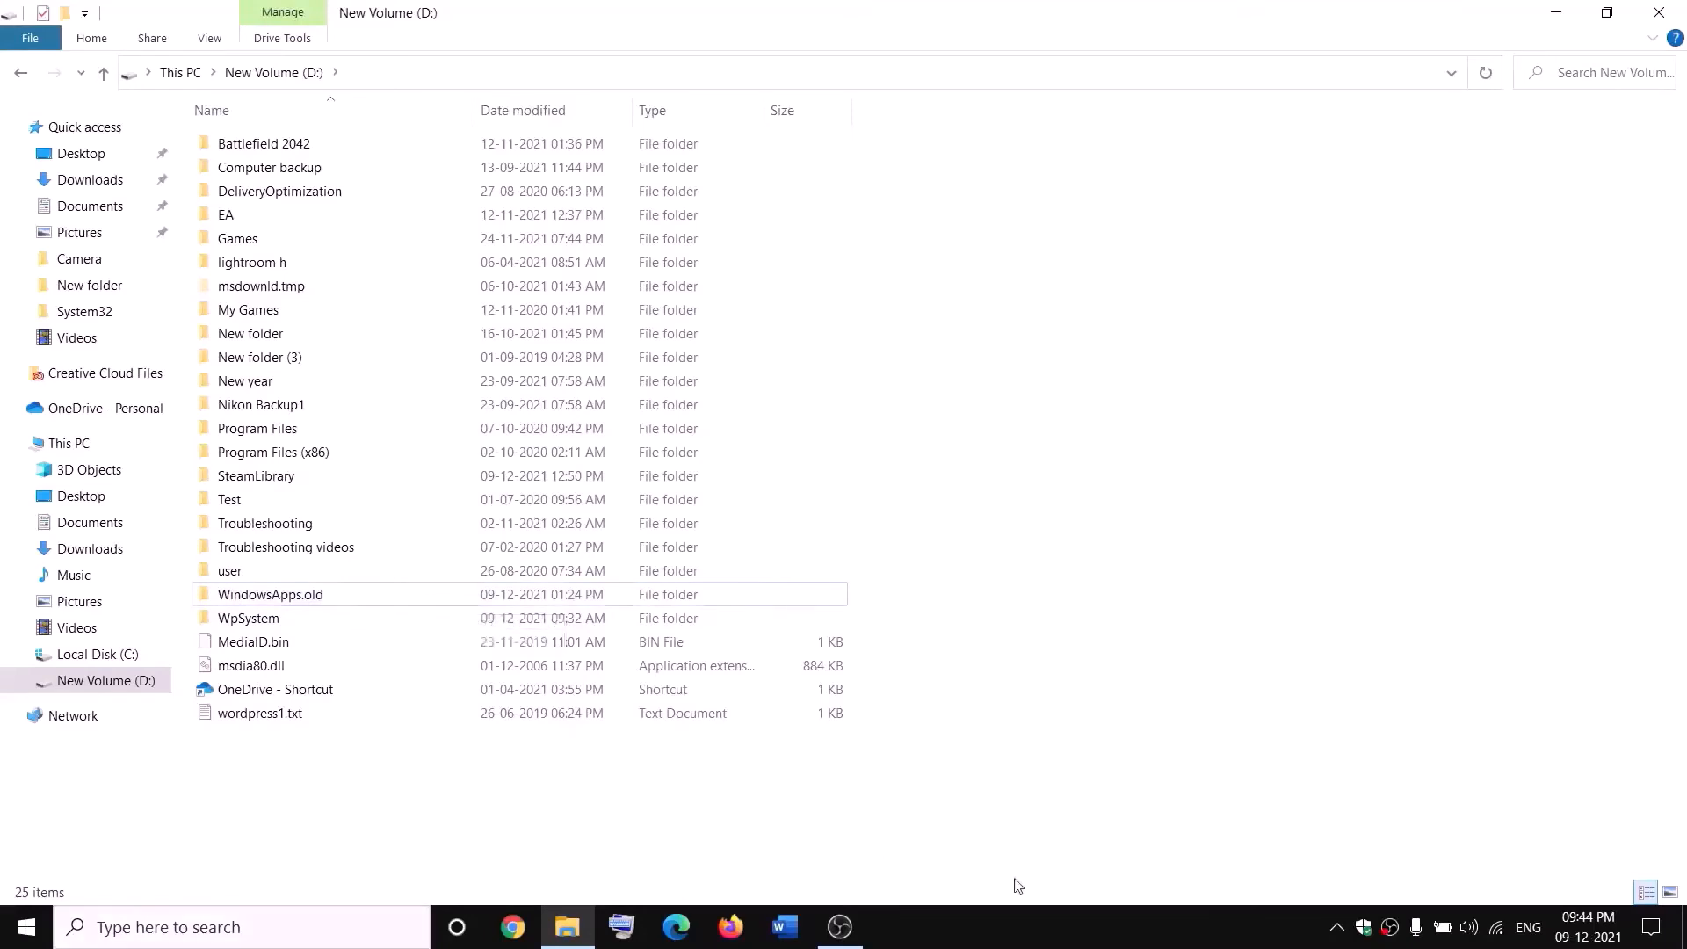
# Open Task Manager, end the Gaming Services background process and close Task Manager.
pyautogui.rightClick(26, 928)
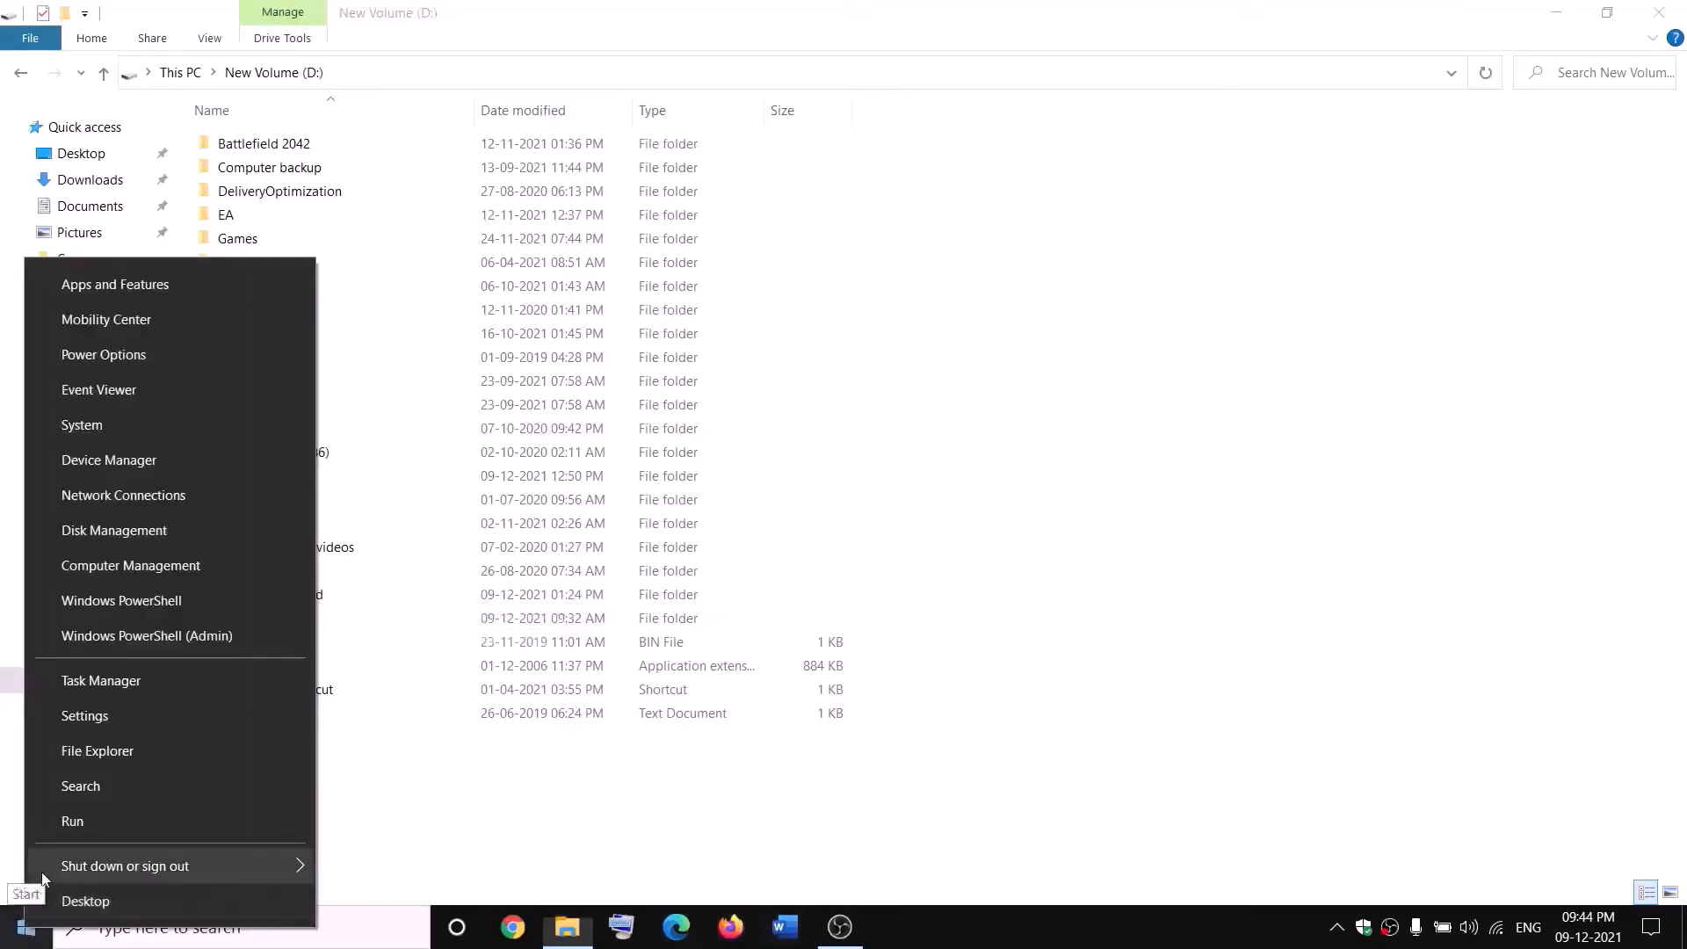
pyautogui.click(92, 689)
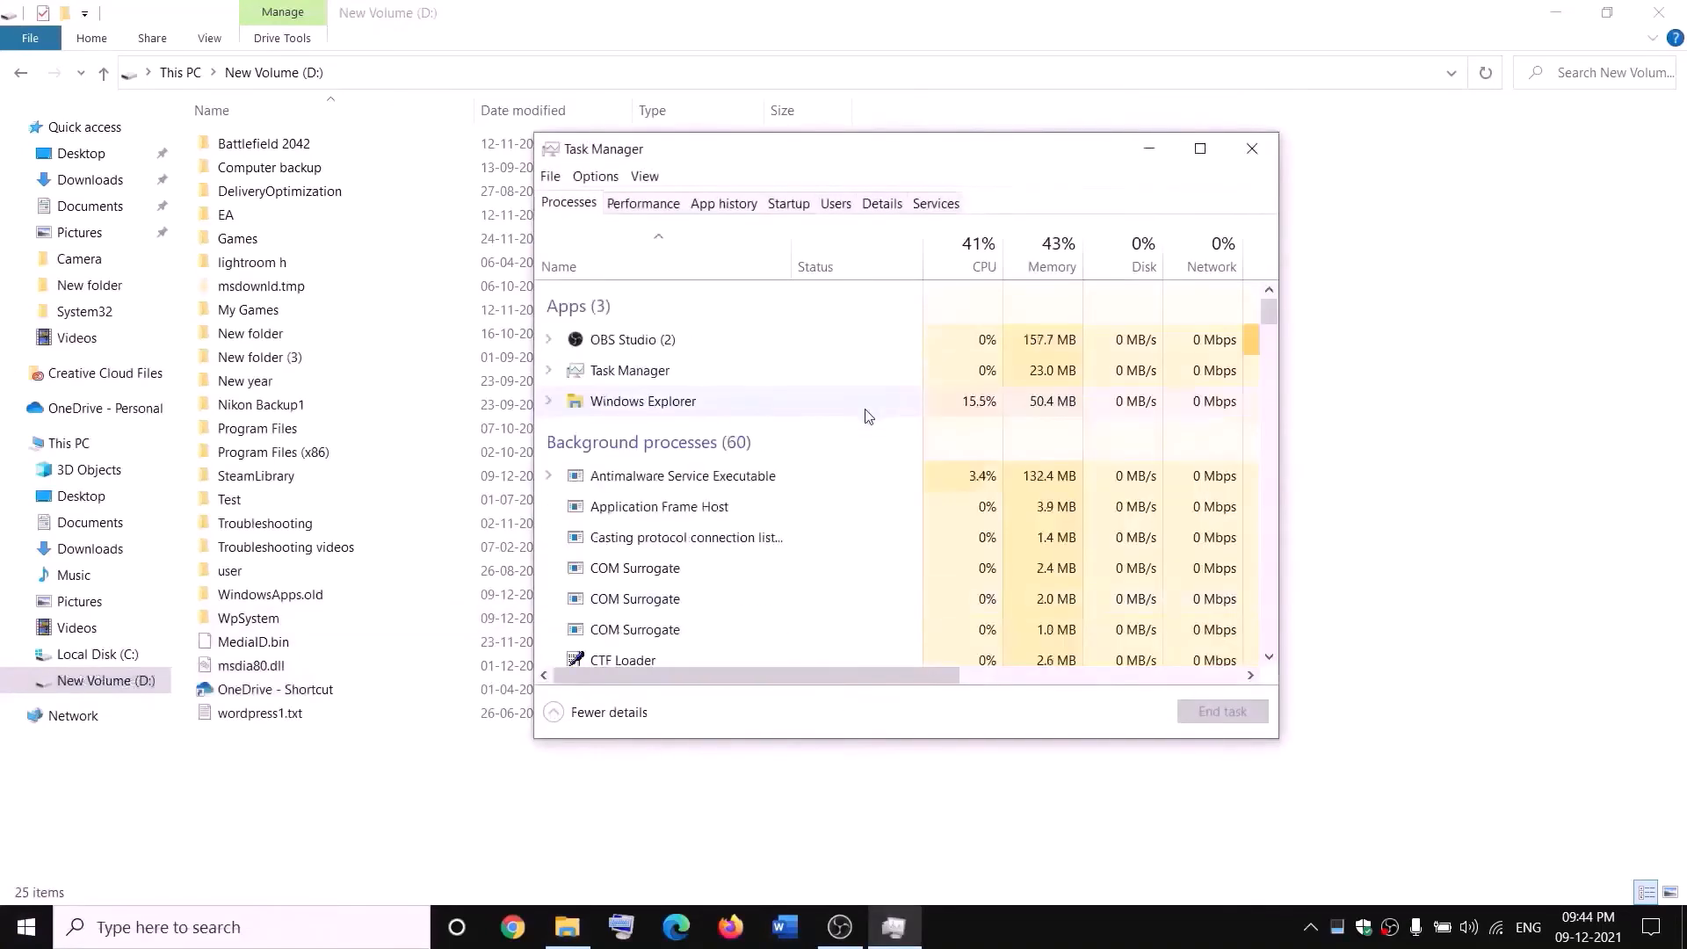
pyautogui.scroll(-2, 765, 496)
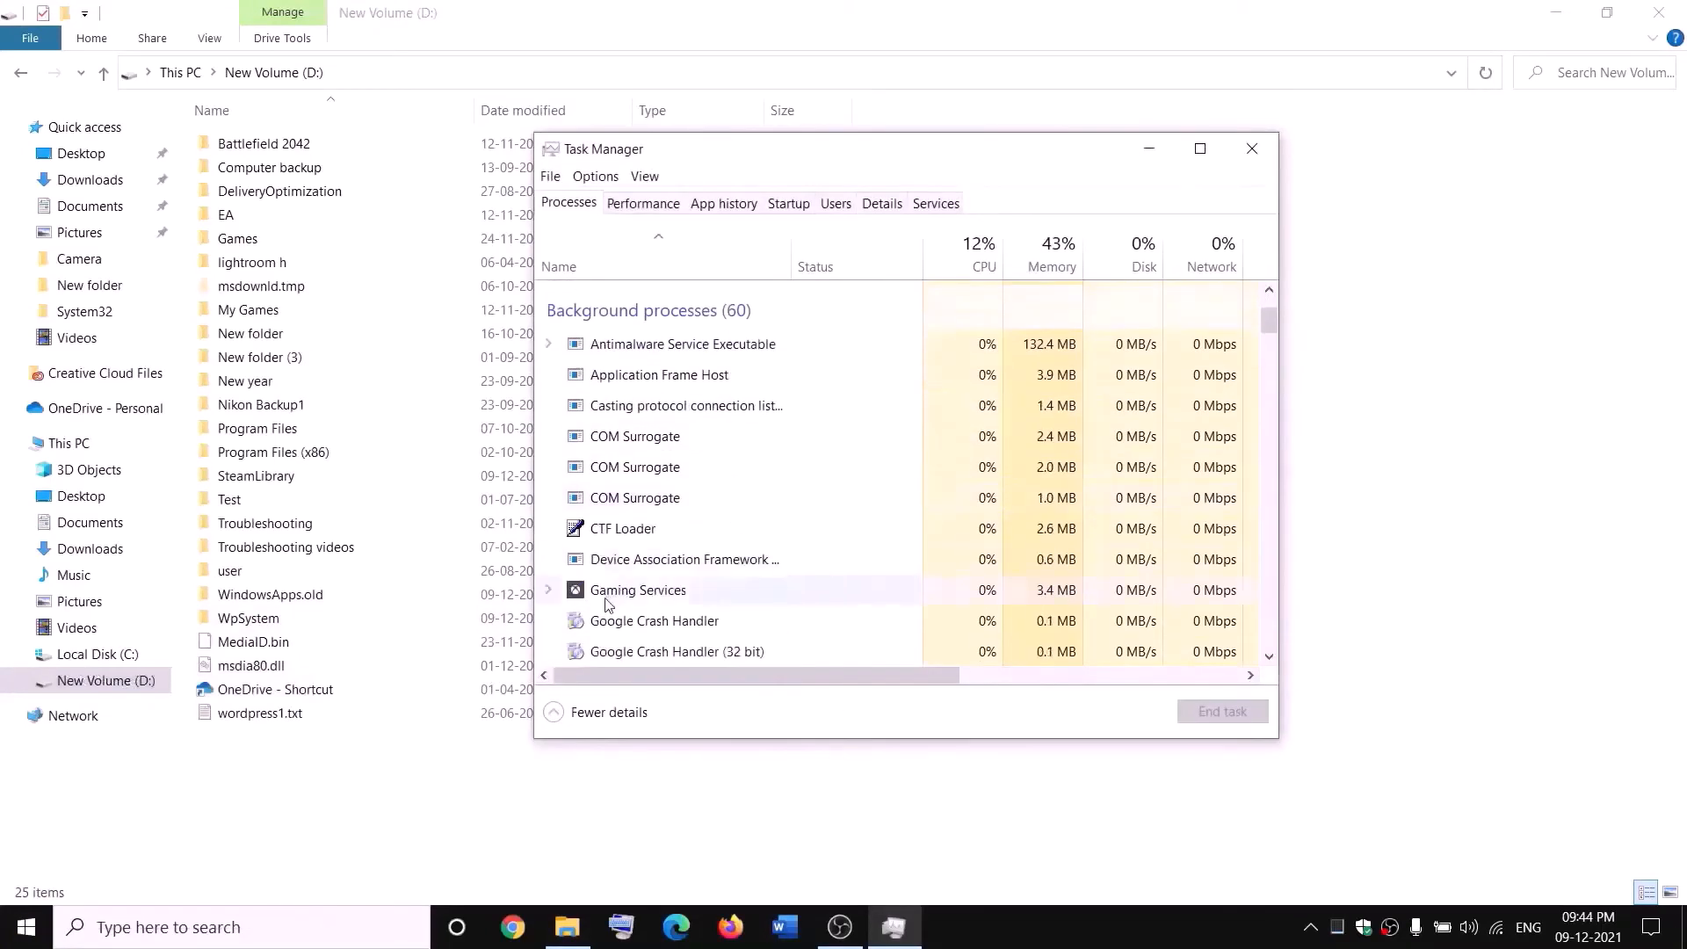
pyautogui.rightClick(612, 597)
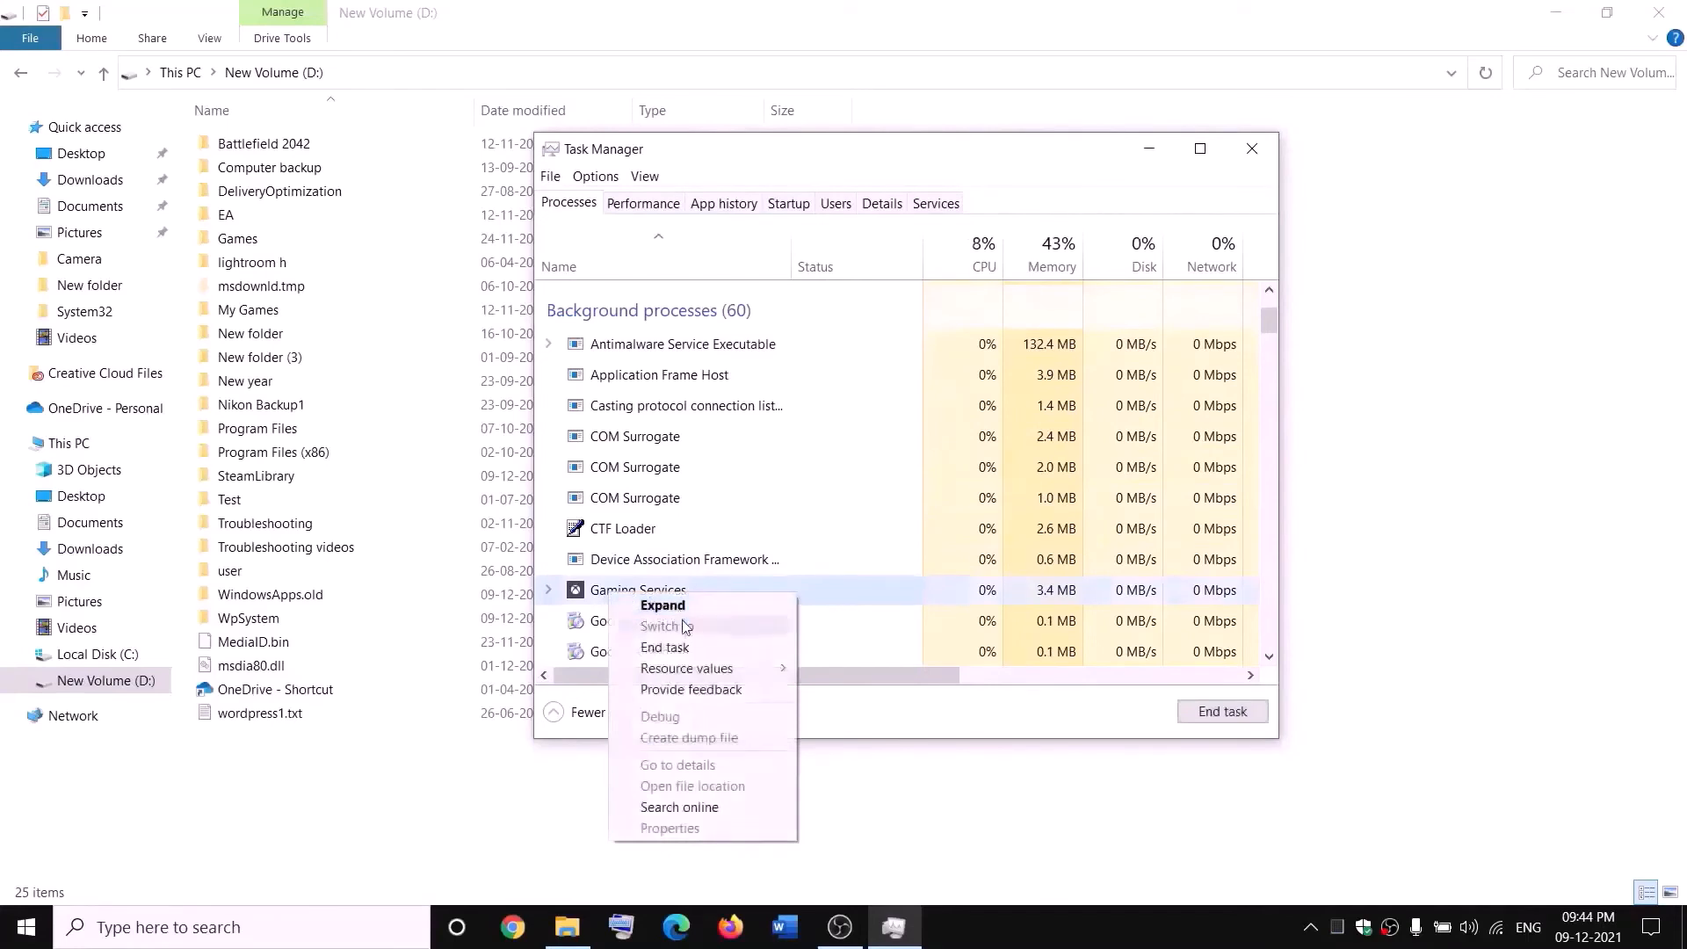
pyautogui.click(676, 652)
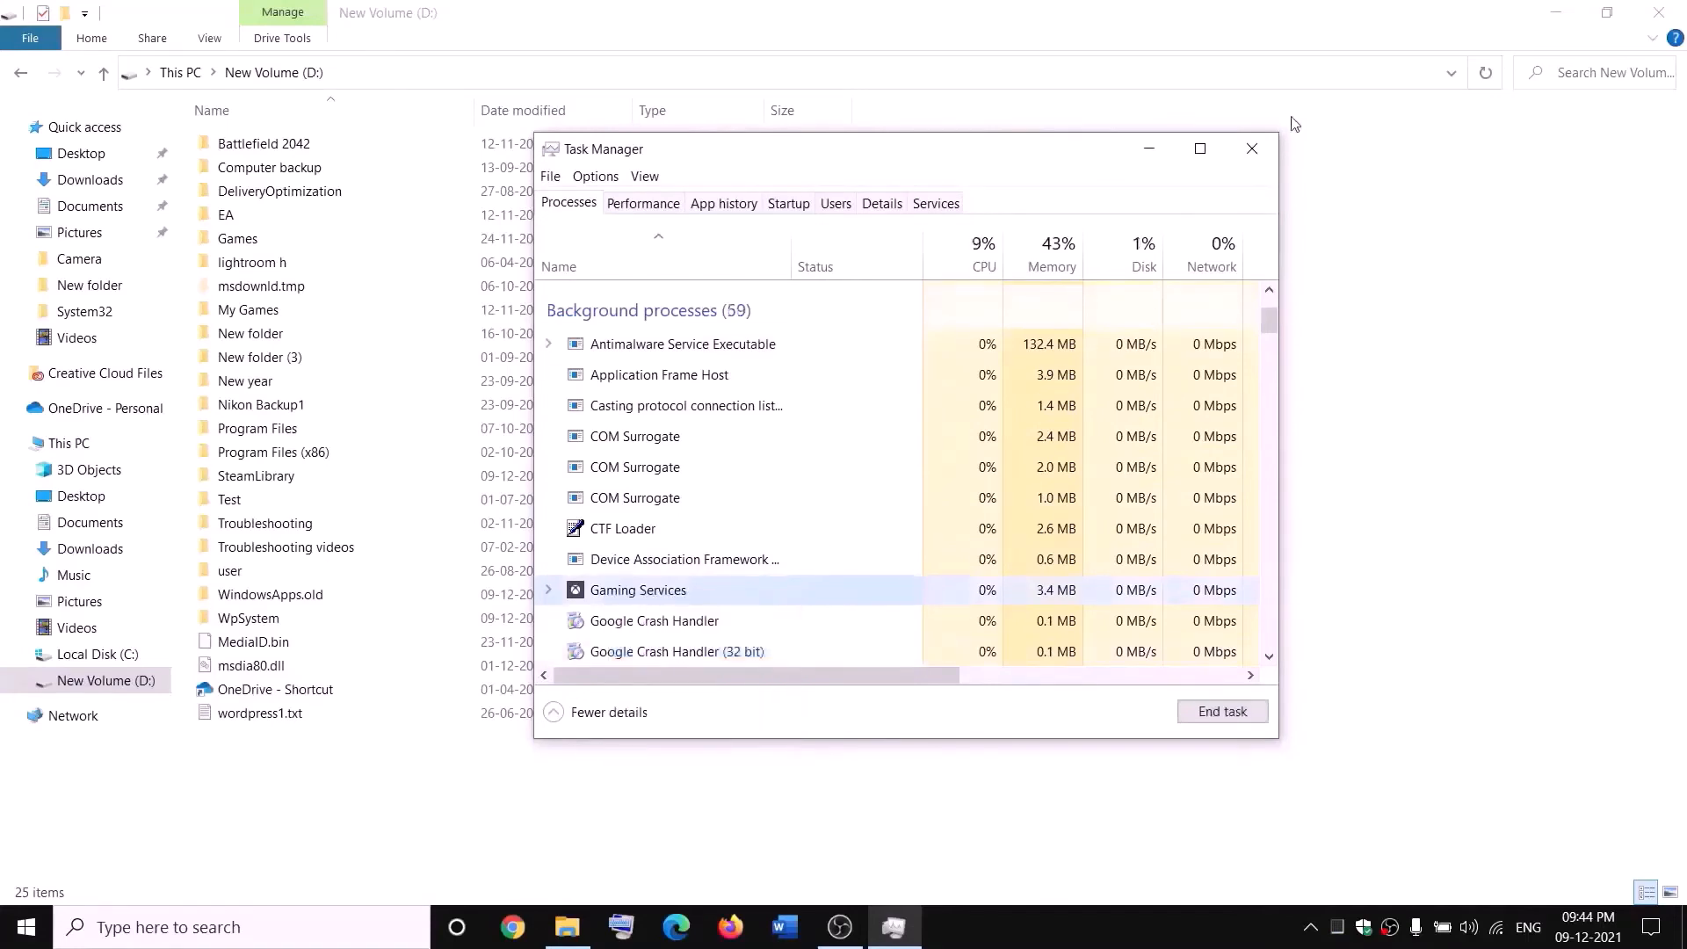
pyautogui.click(1255, 149)
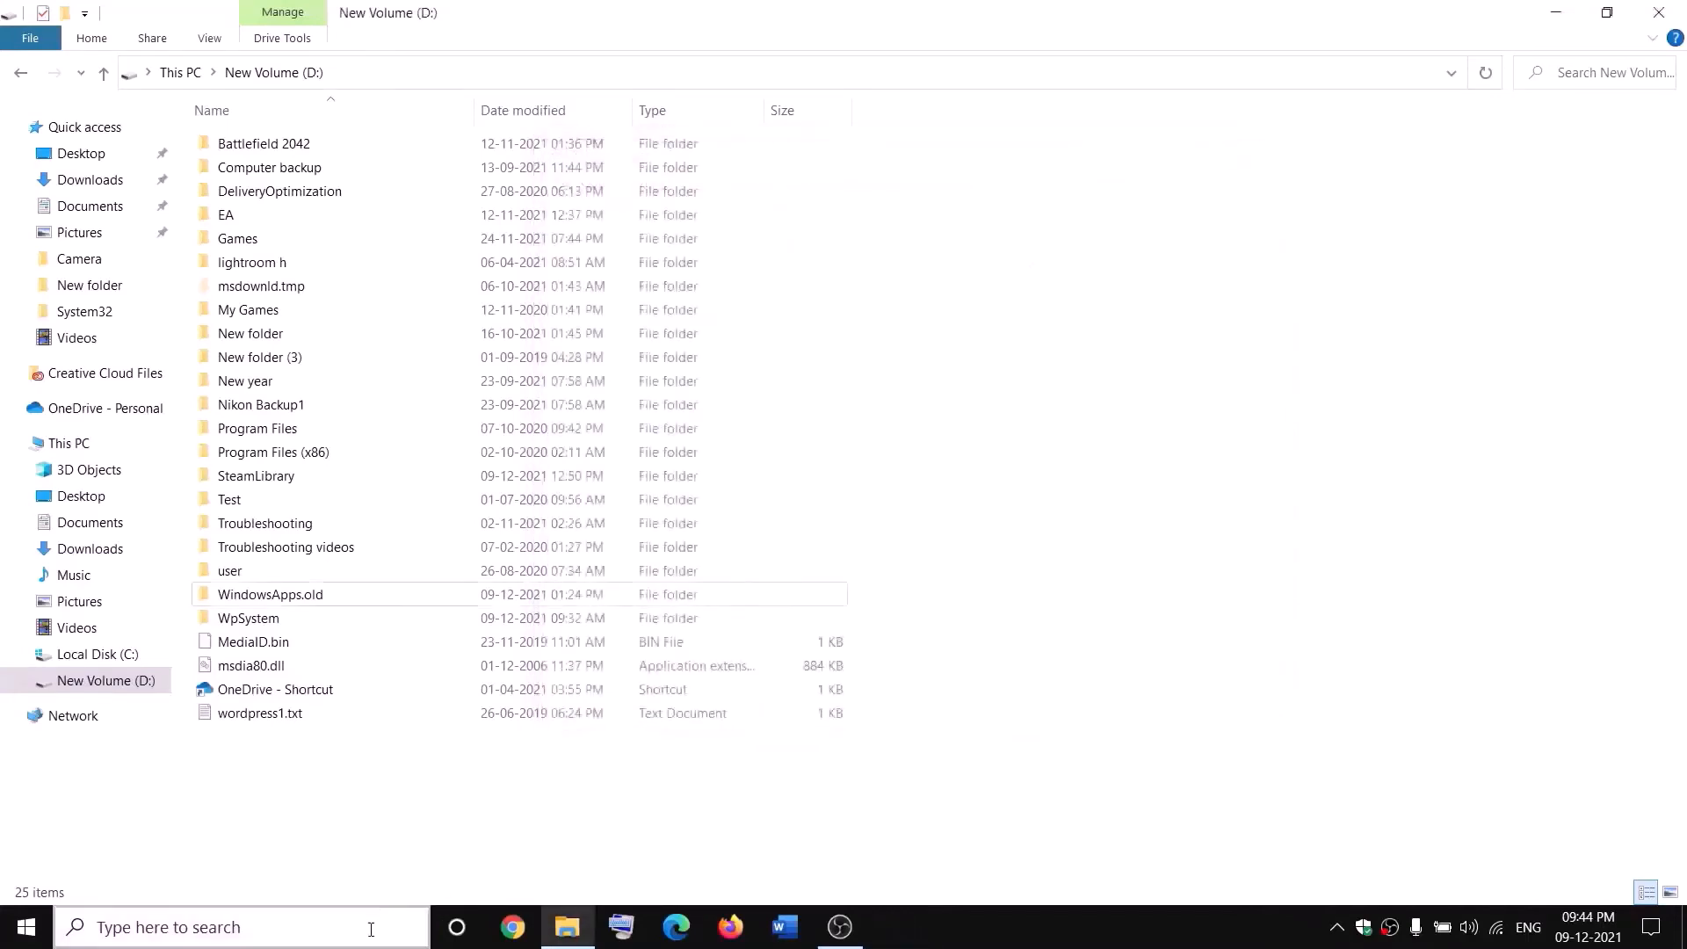
# Open the Services console, find Gaming Services and start the entry that logs on as Local Service.
pyautogui.click(371, 930)
pyautogui.write('servi')
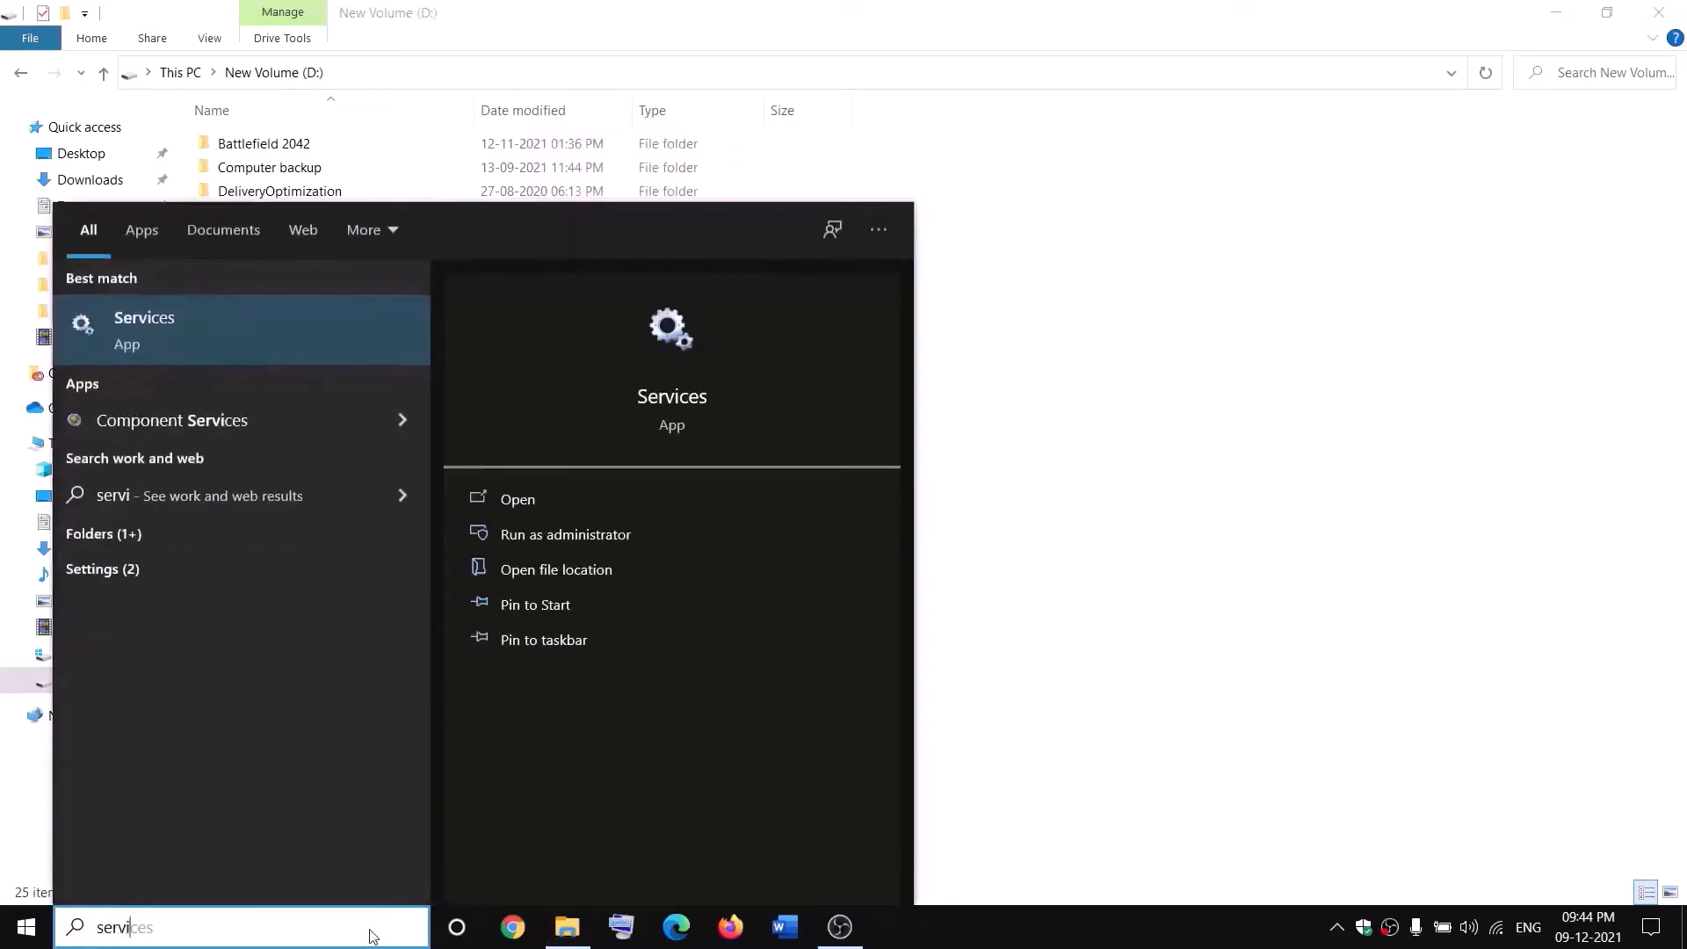
pyautogui.press('Return')
pyautogui.click(722, 465)
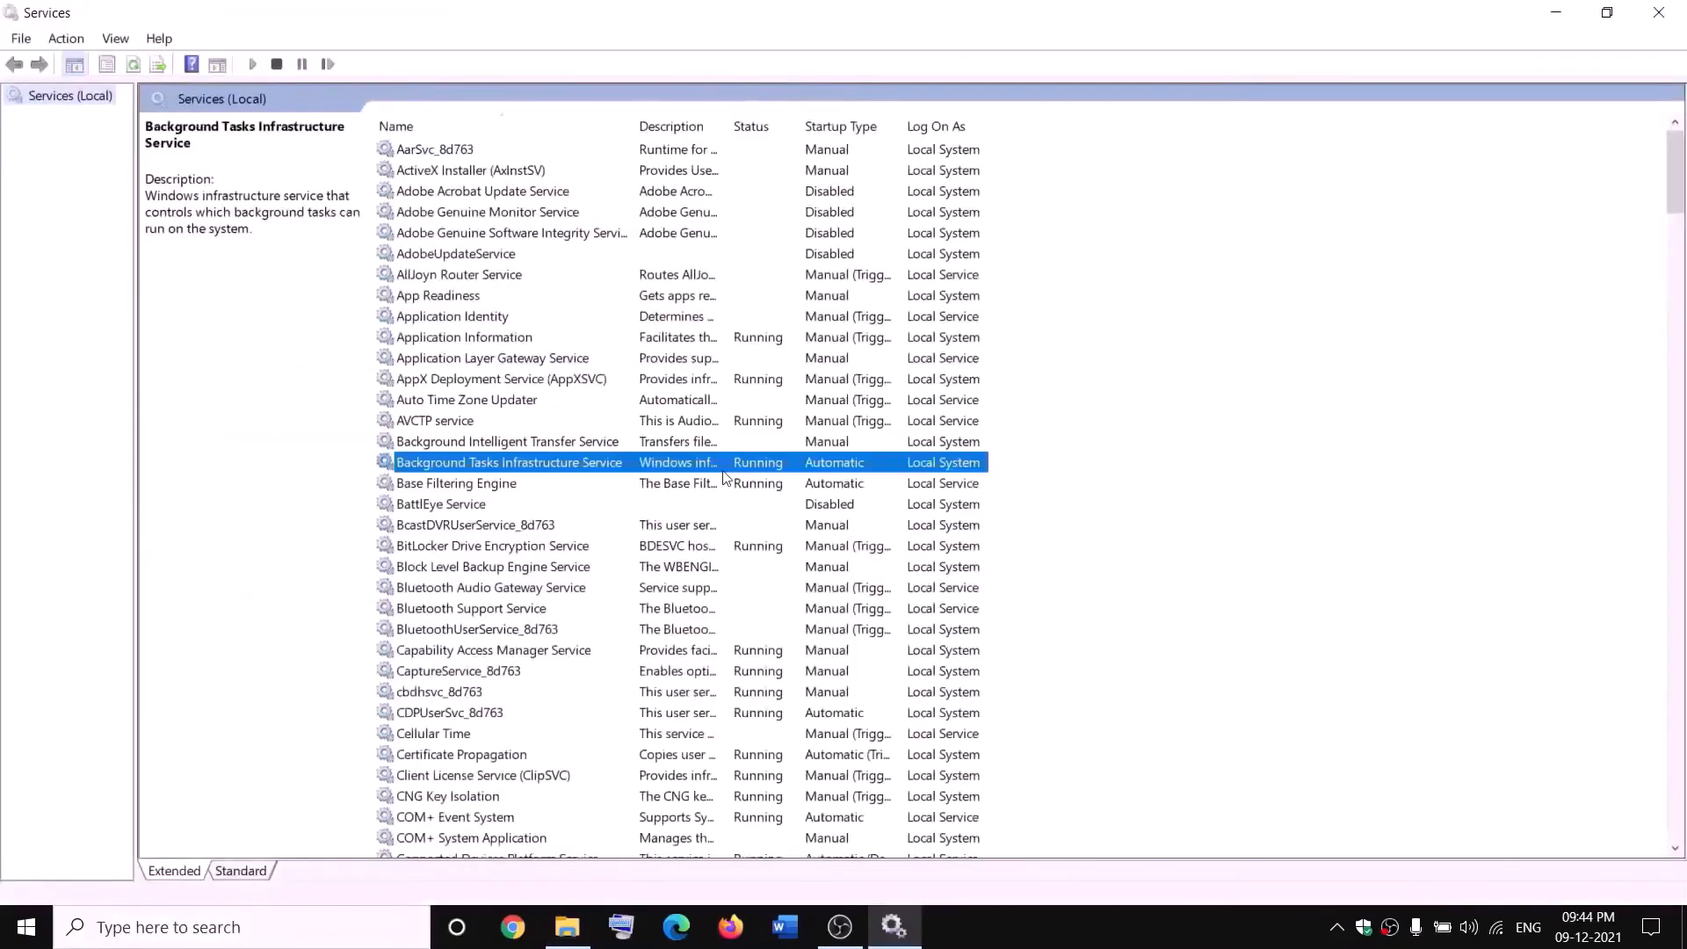
pyautogui.press('g')
pyautogui.click(747, 240)
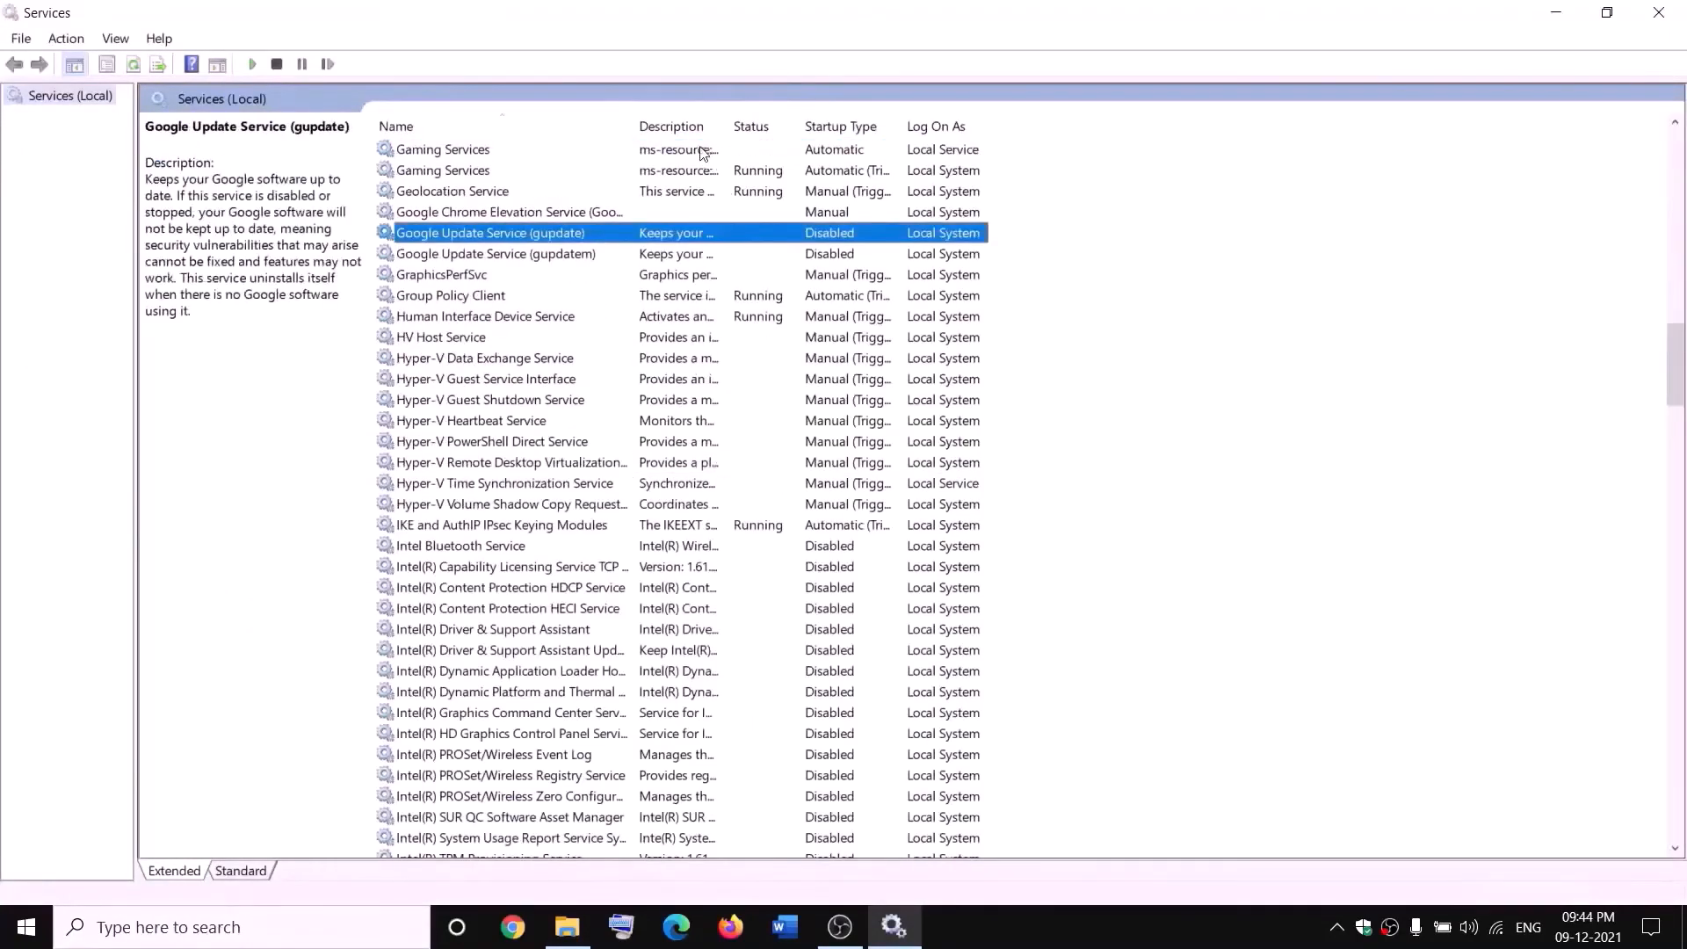
pyautogui.click(702, 153)
pyautogui.rightClick(700, 151)
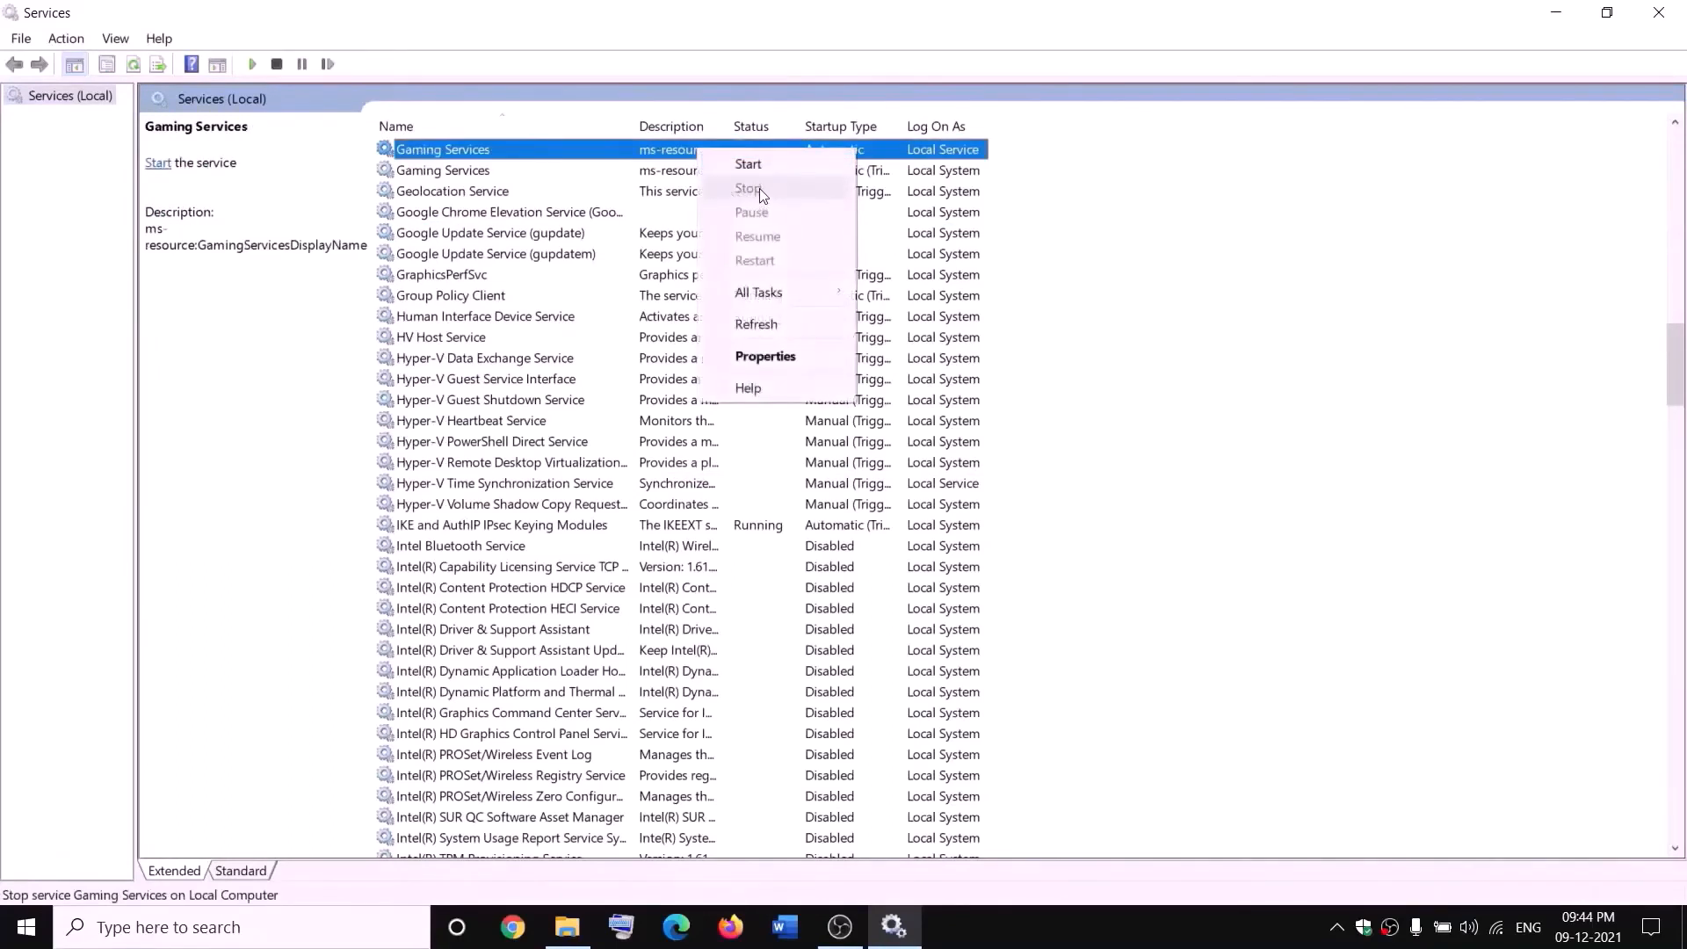
pyautogui.click(754, 165)
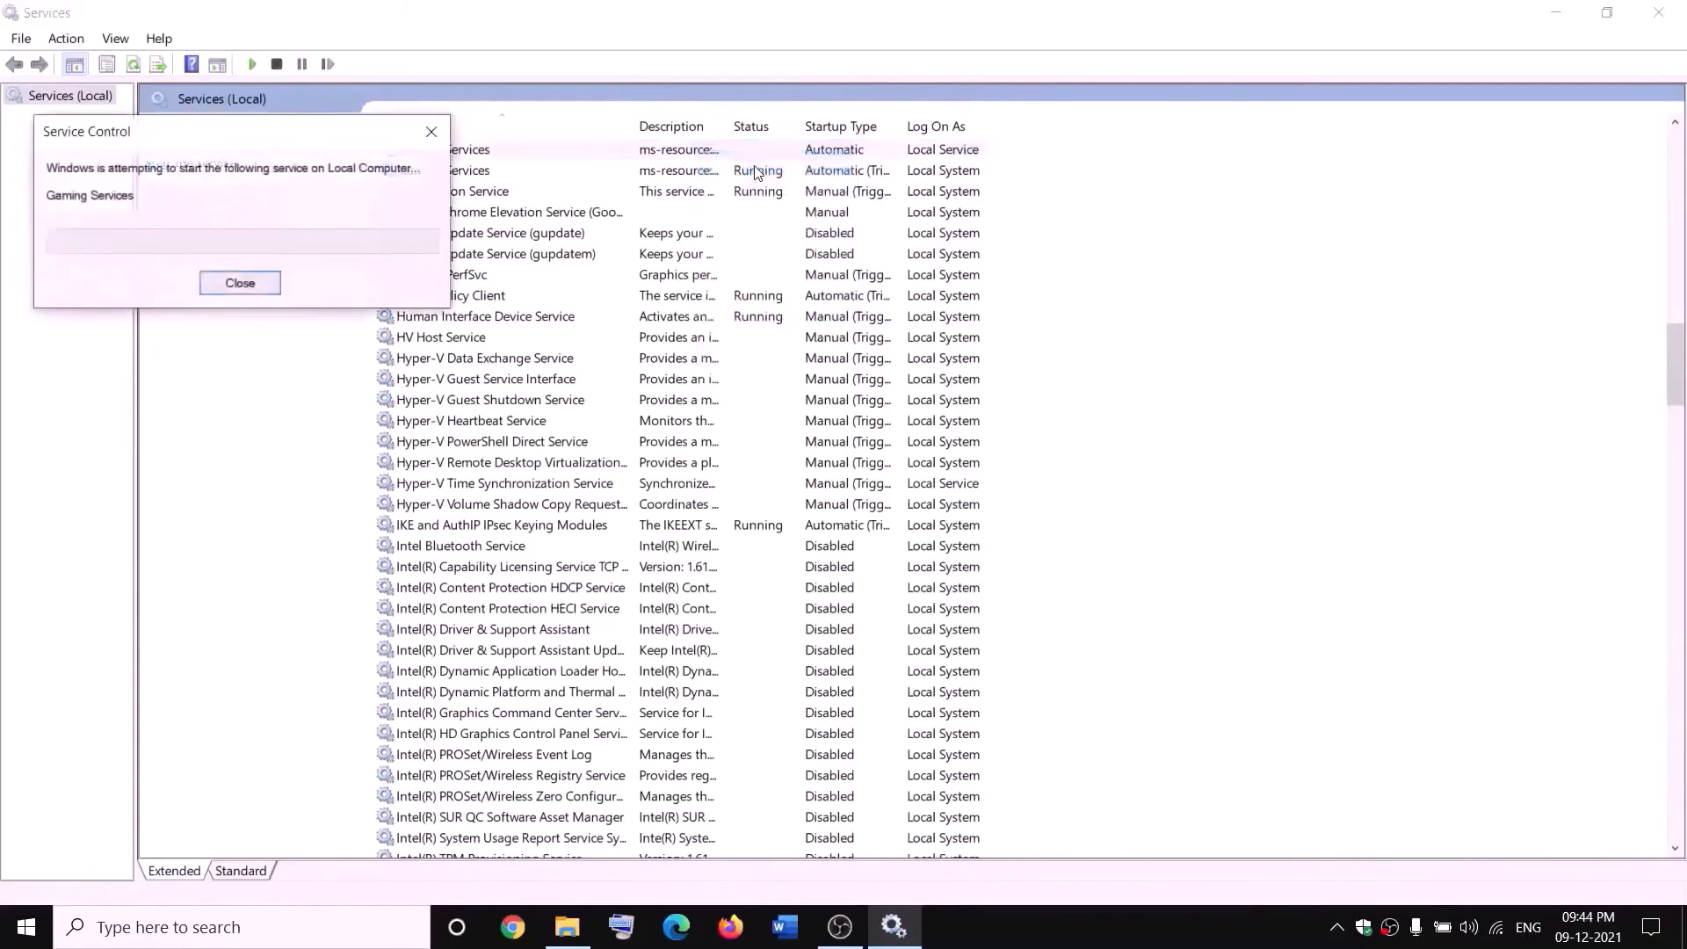
# Stop both Gaming Services entries, the Local Service one first and the Local System one second.
pyautogui.rightClick(689, 162)
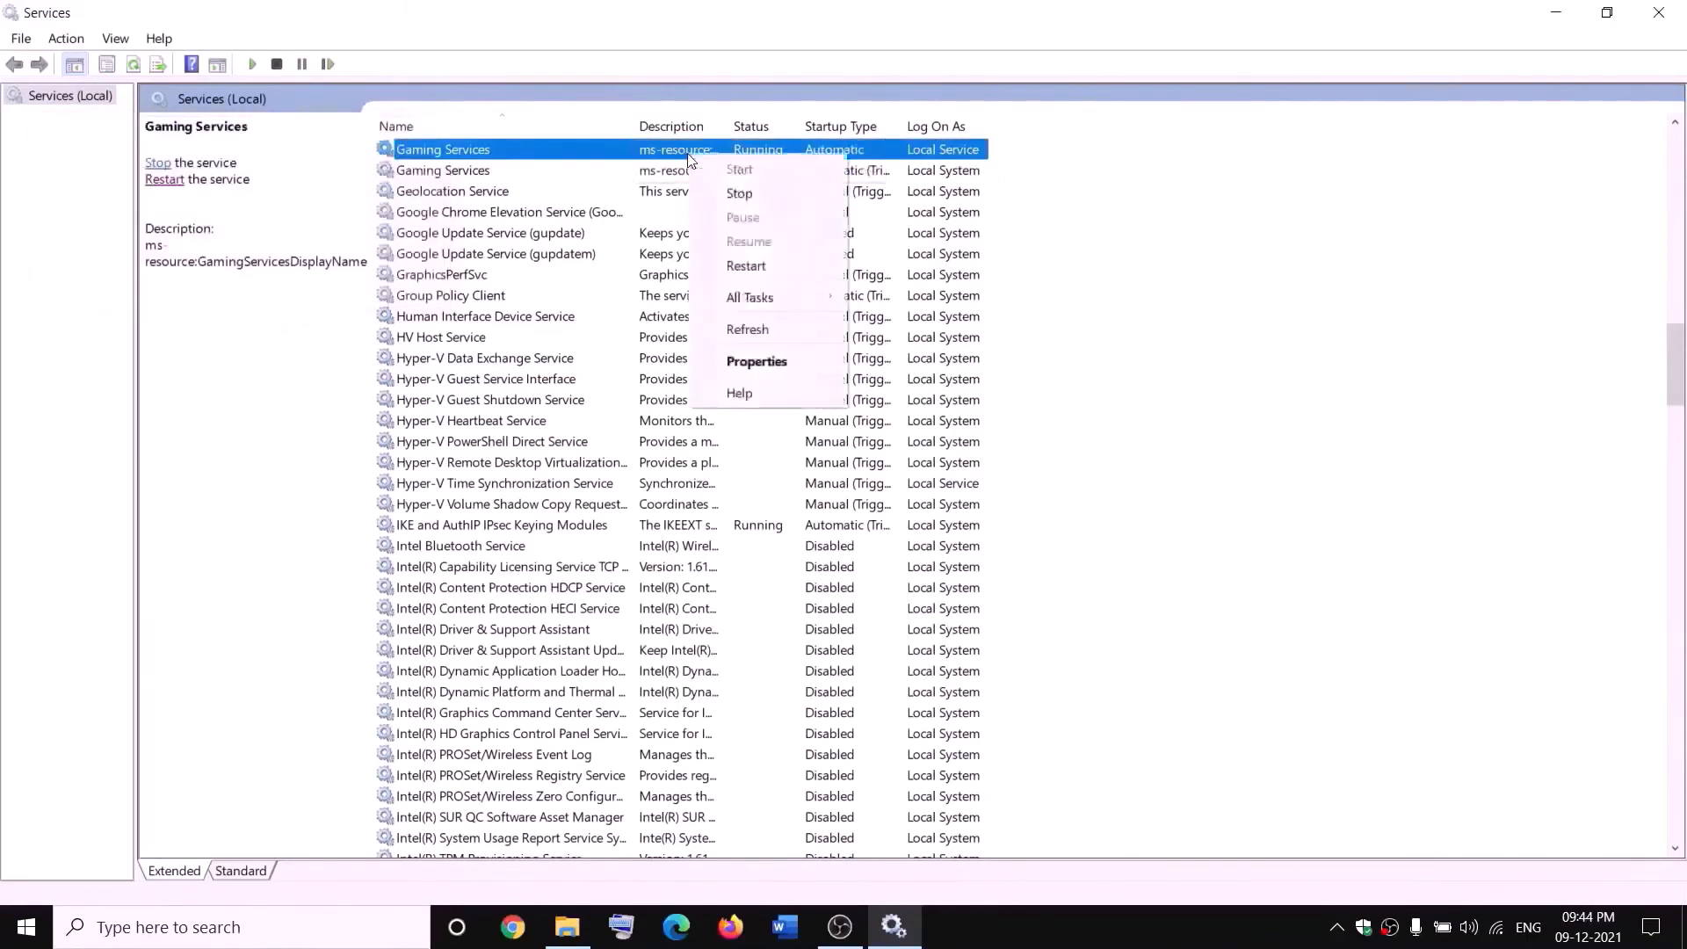
pyautogui.click(738, 195)
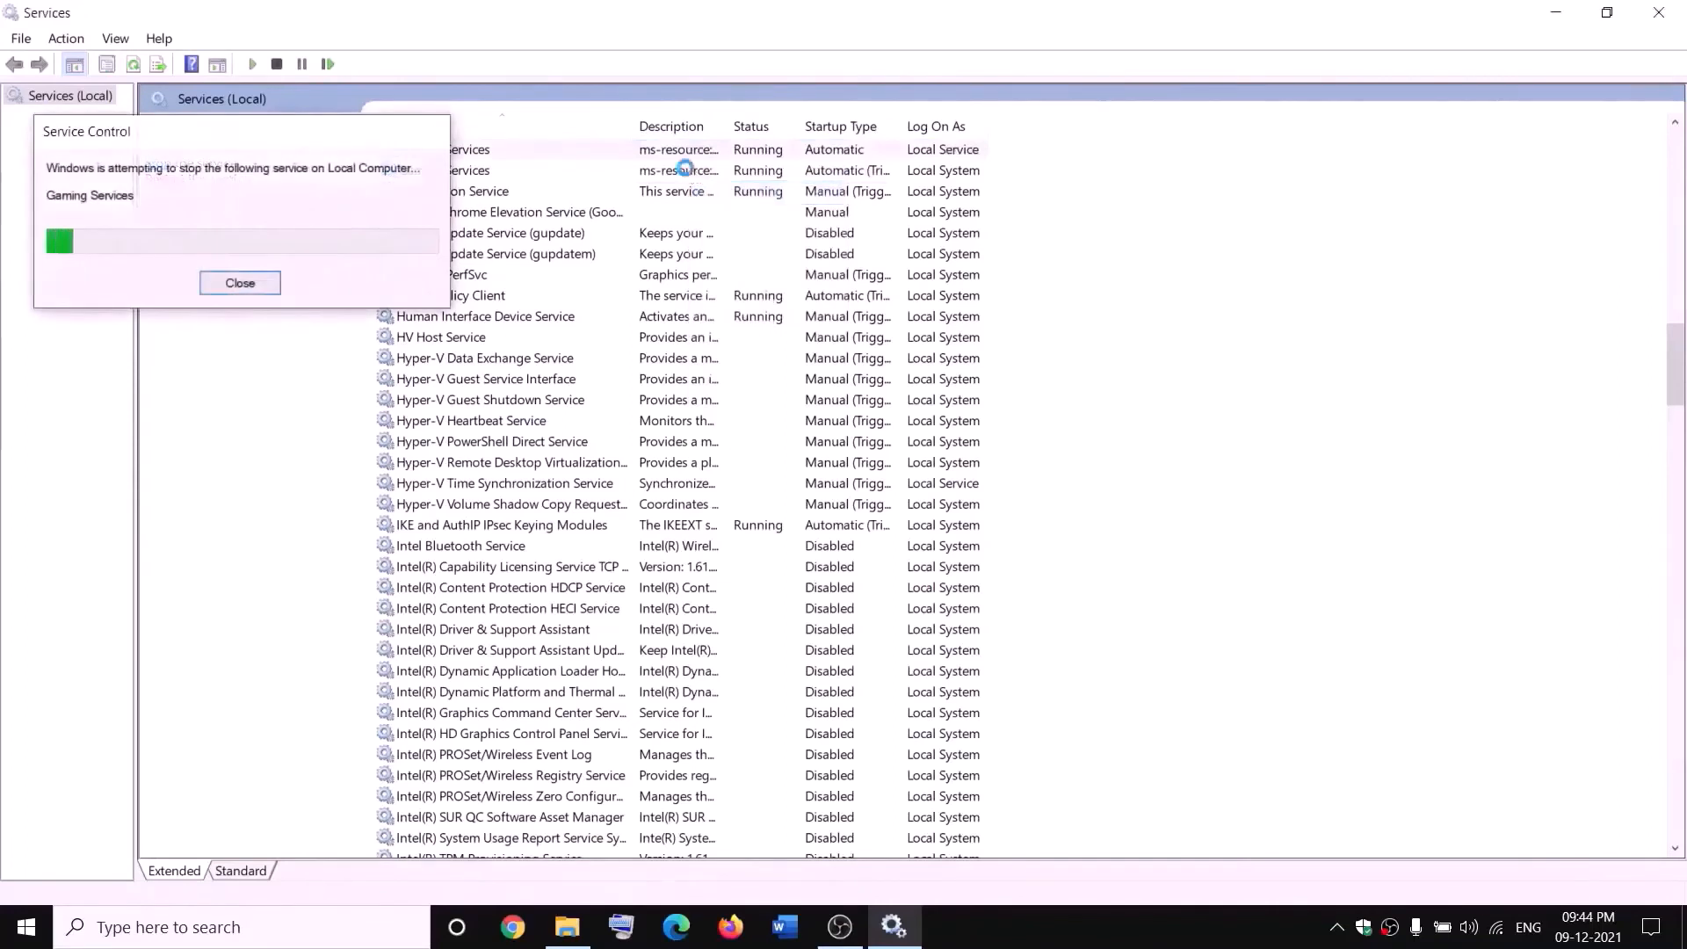
pyautogui.click(687, 172)
pyautogui.rightClick(688, 173)
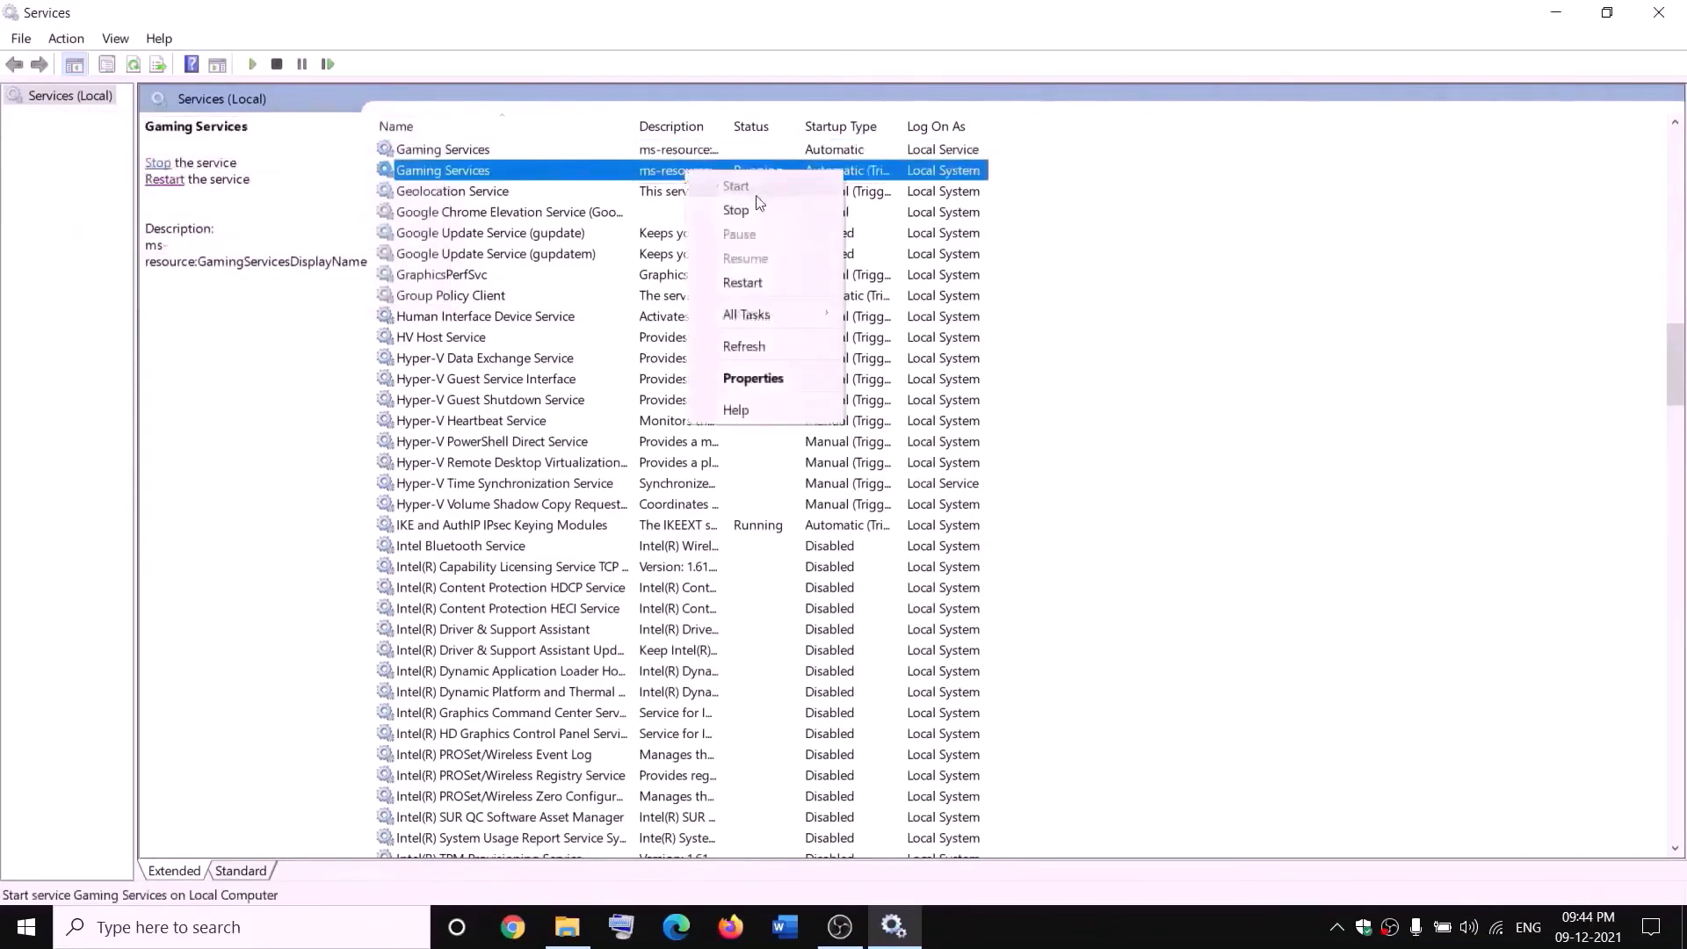
pyautogui.click(767, 210)
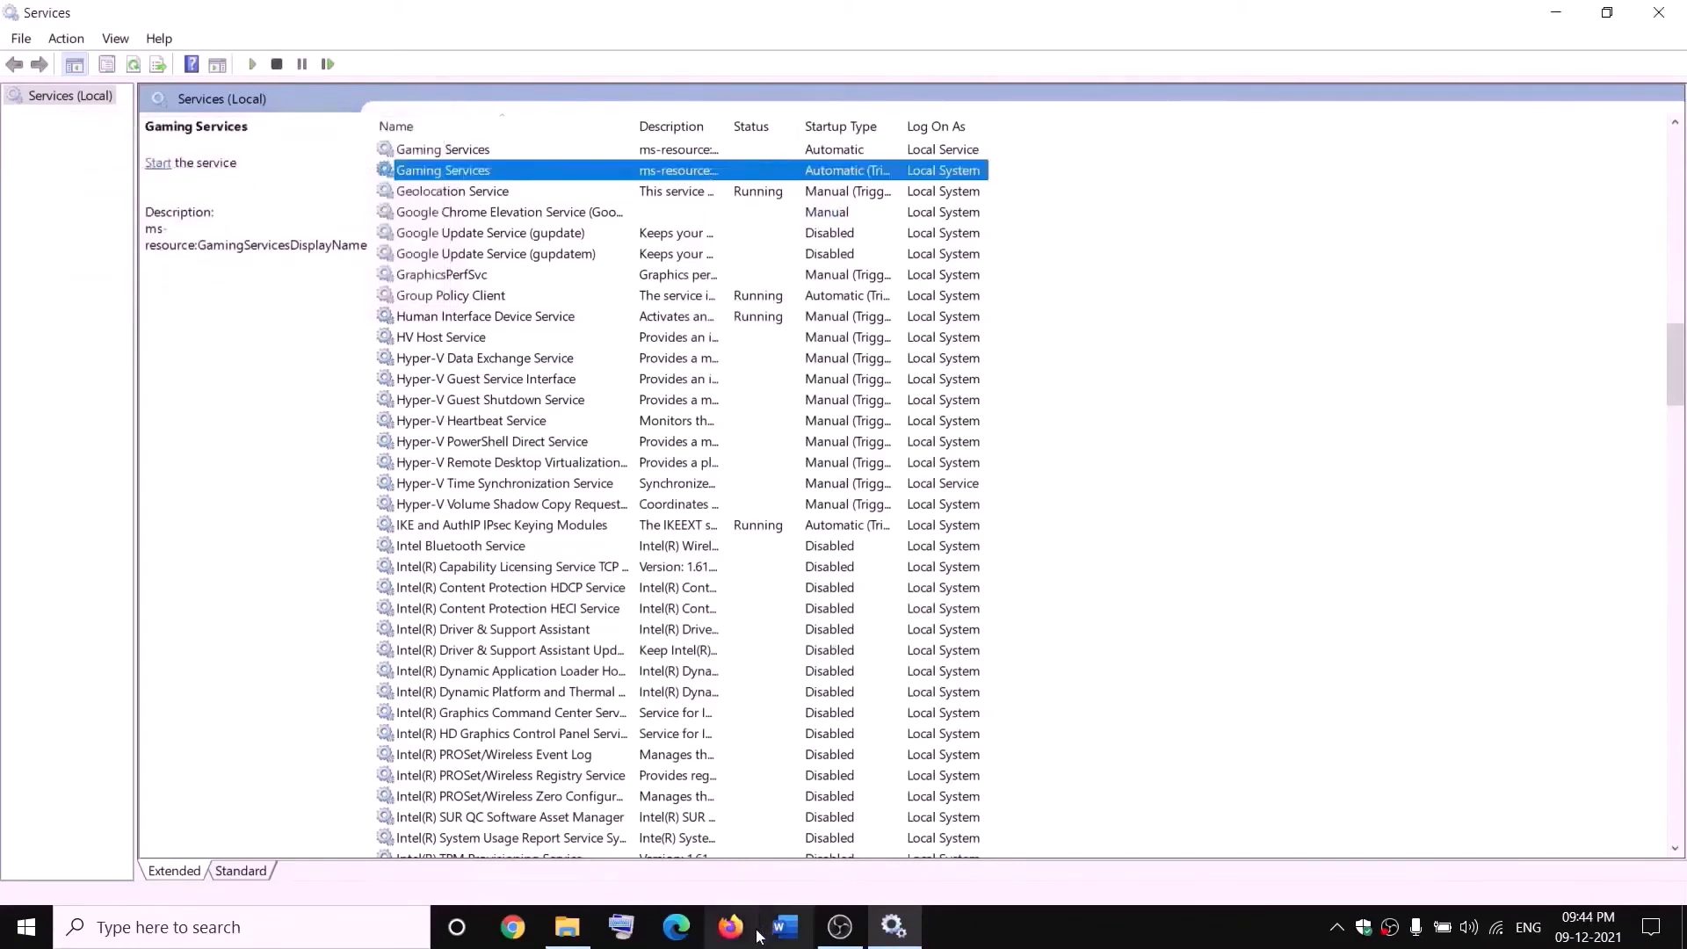
# Check the D: drive's folders in File Explorer, return to Services and start both Gaming Services entries again.
pyautogui.click(568, 927)
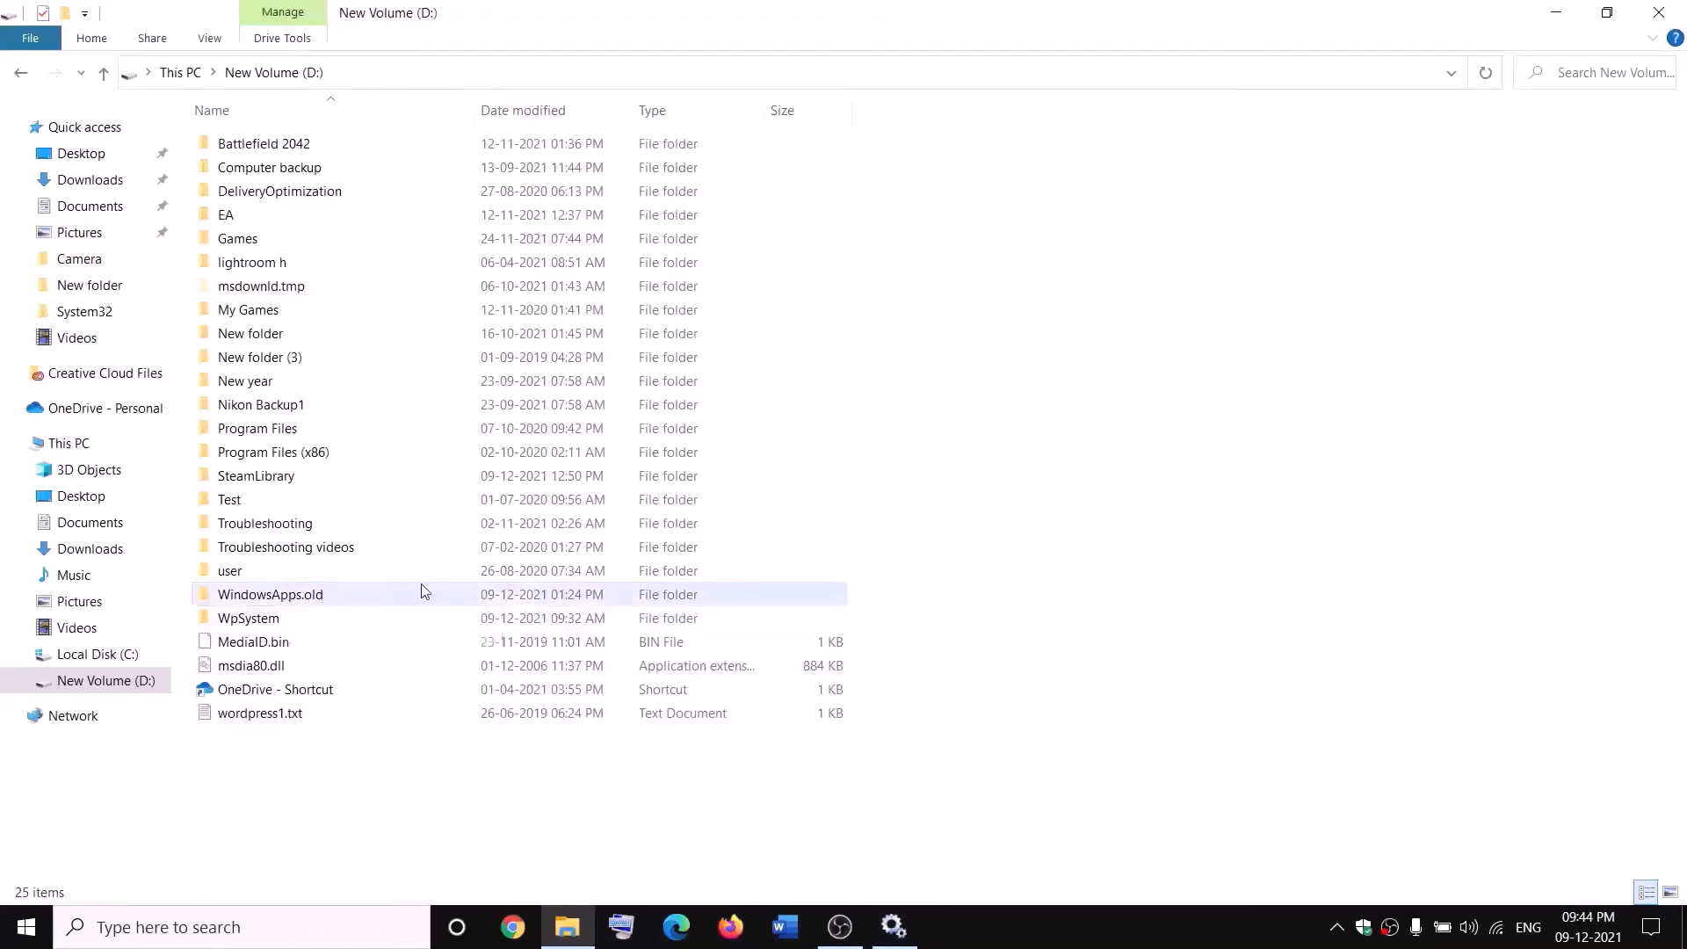
pyautogui.hotkey('alt', 'Tab')
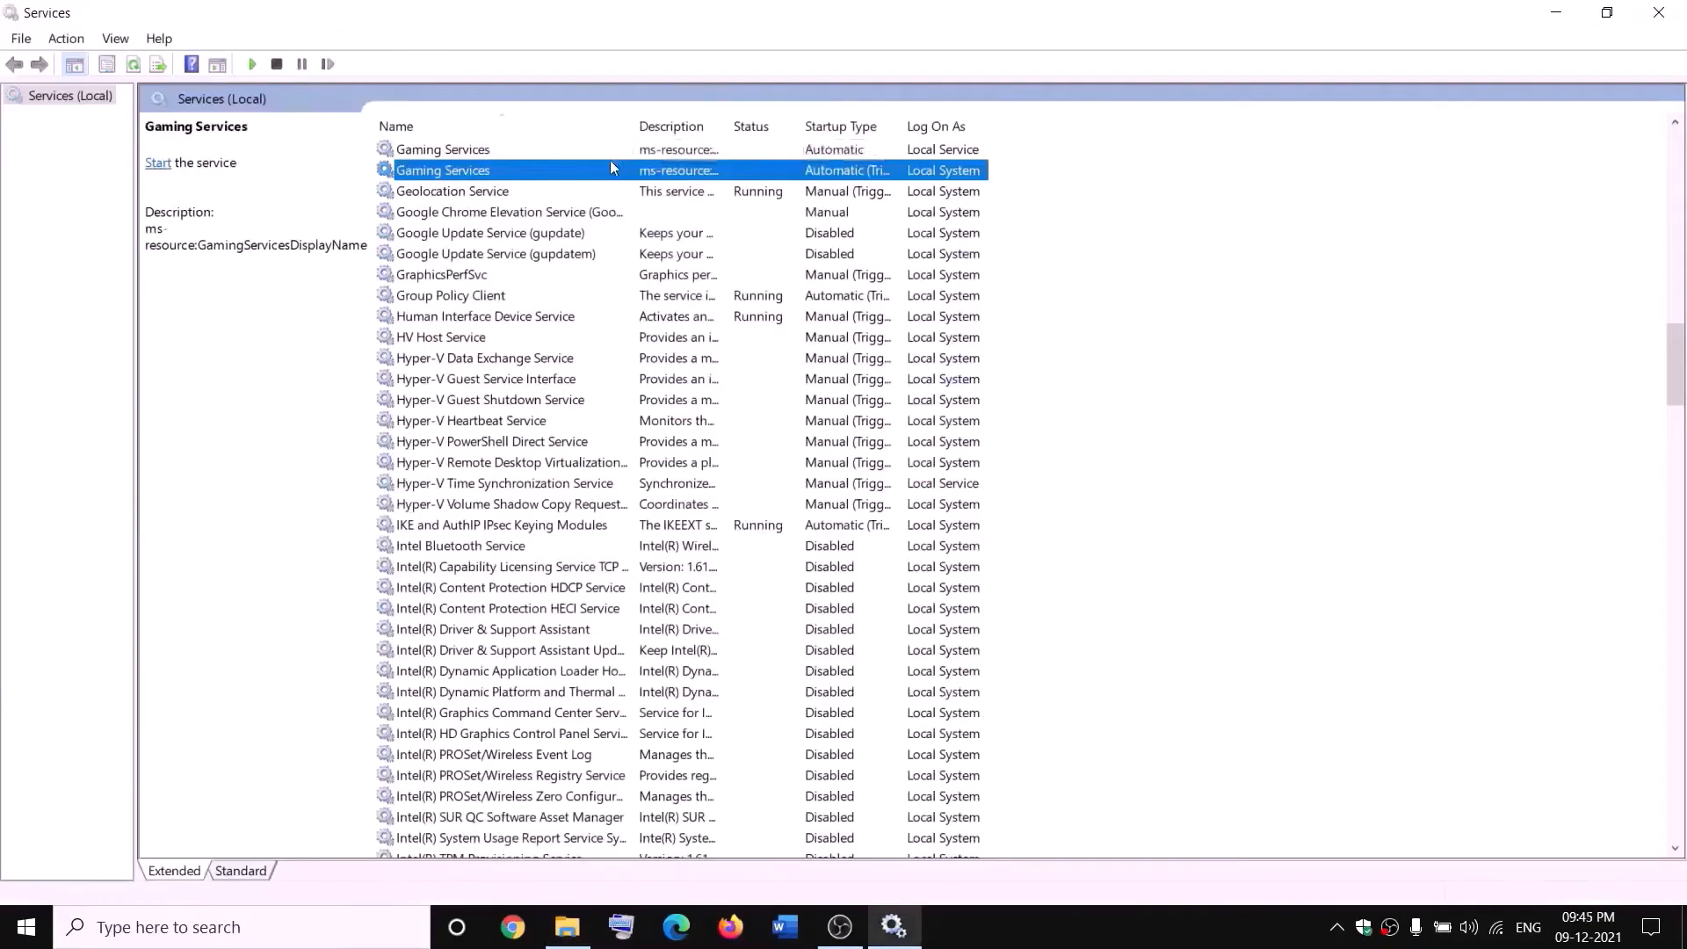
pyautogui.rightClick(624, 152)
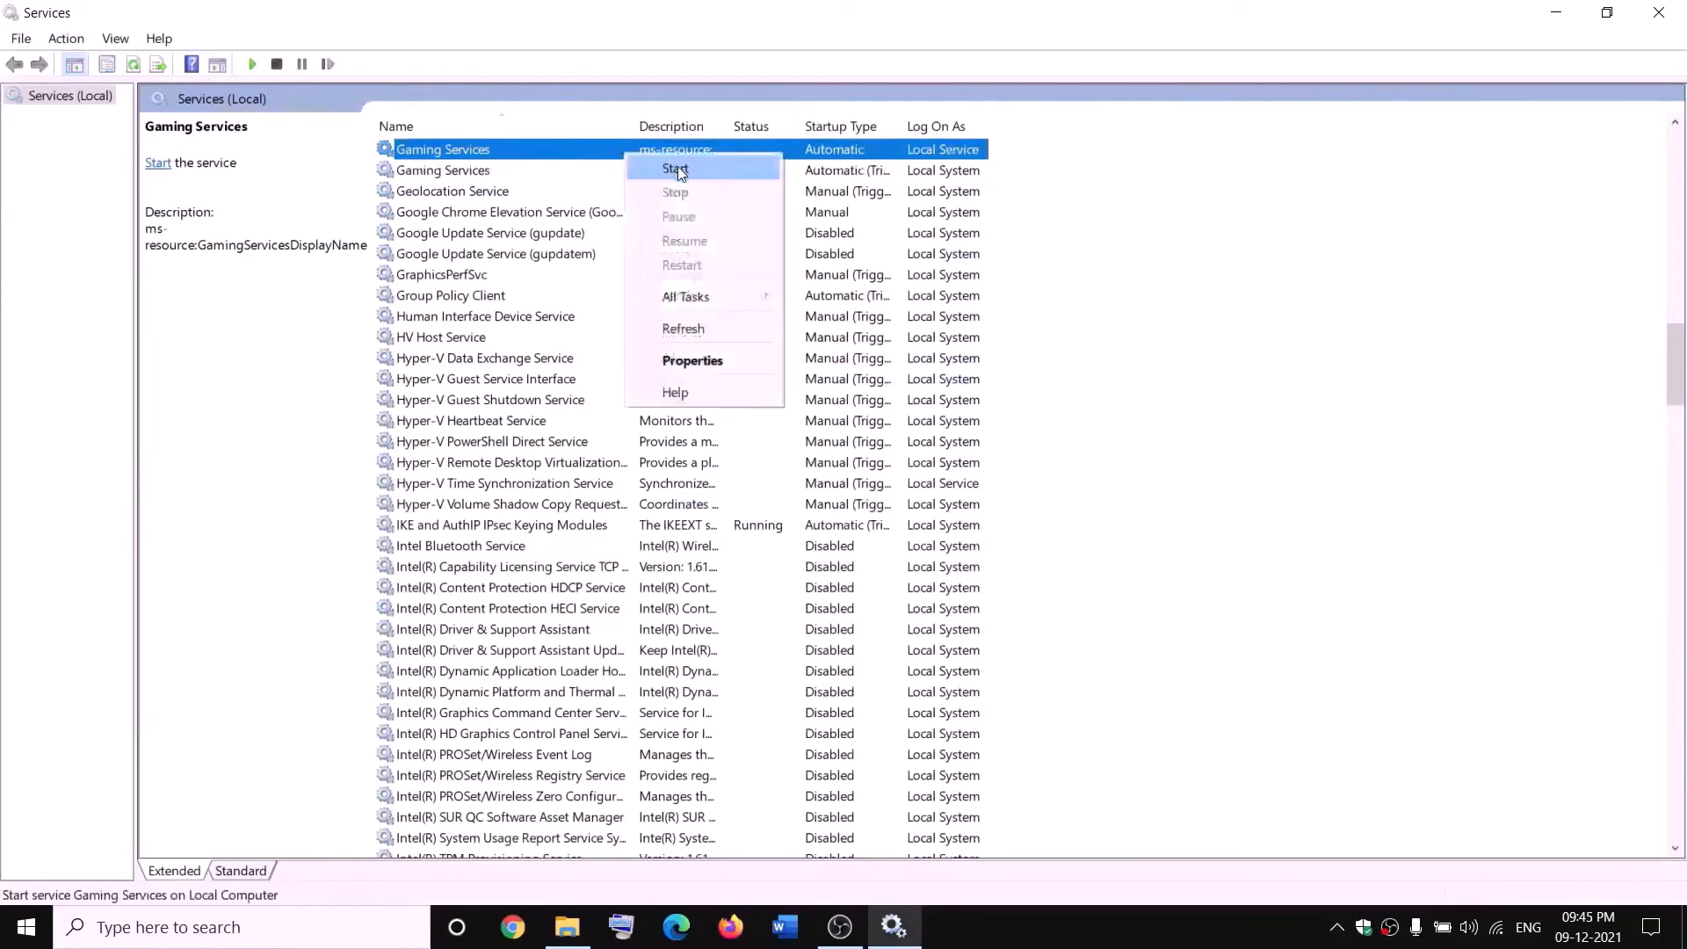
pyautogui.click(670, 169)
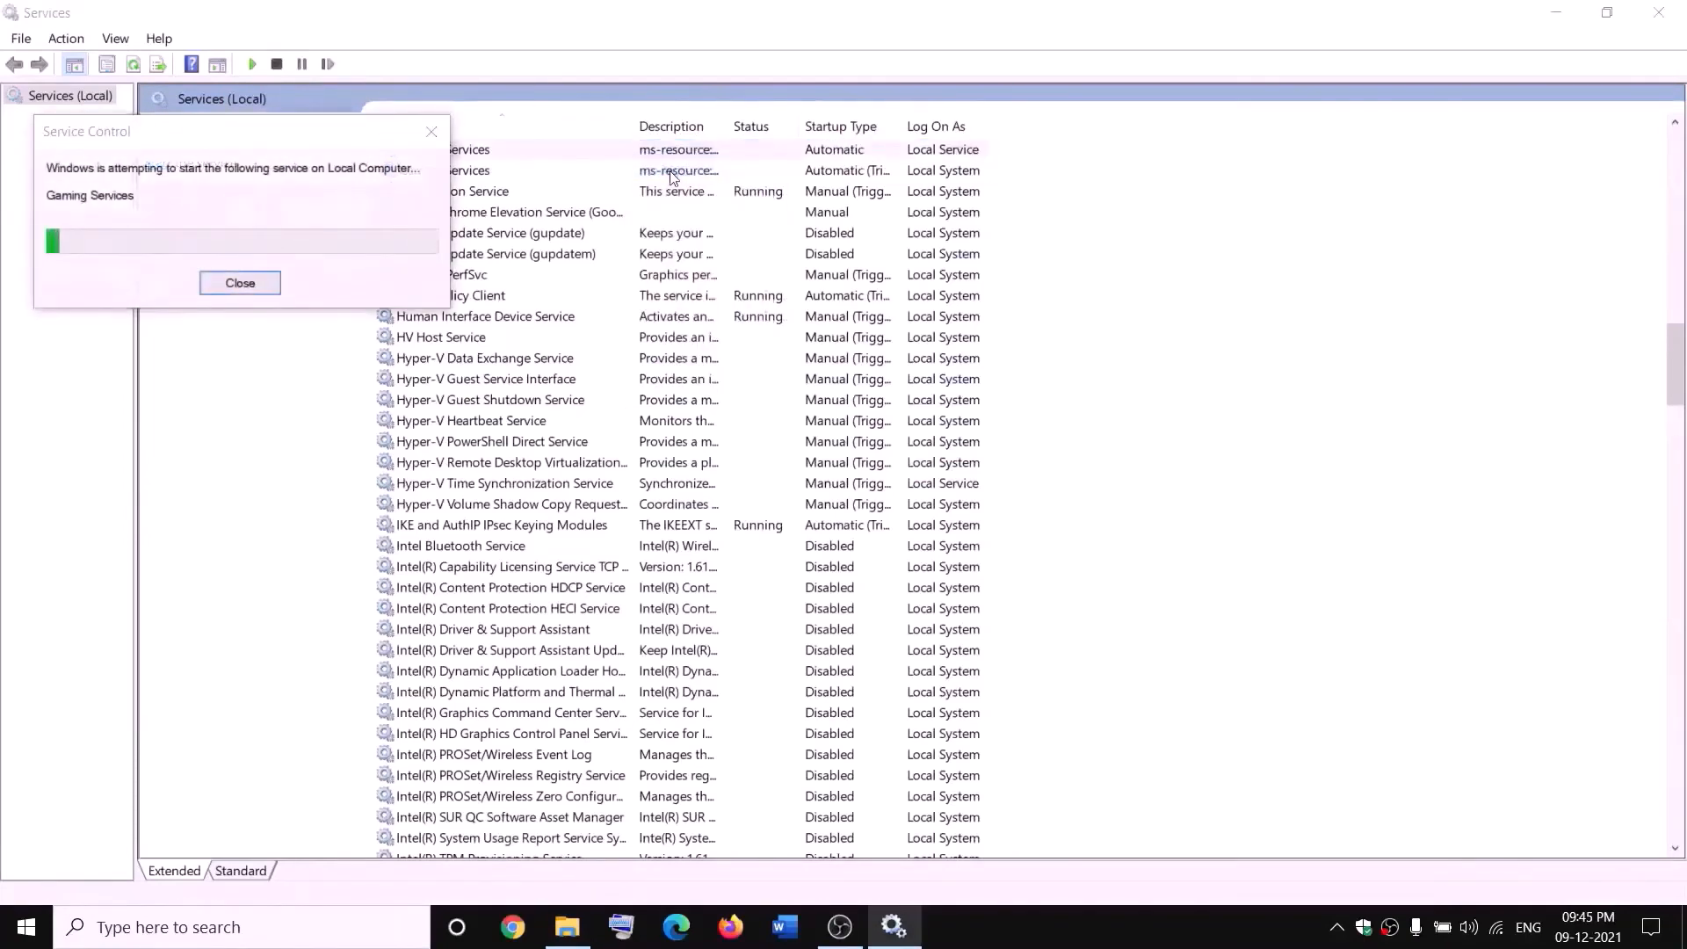
pyautogui.click(681, 173)
pyautogui.rightClick(684, 175)
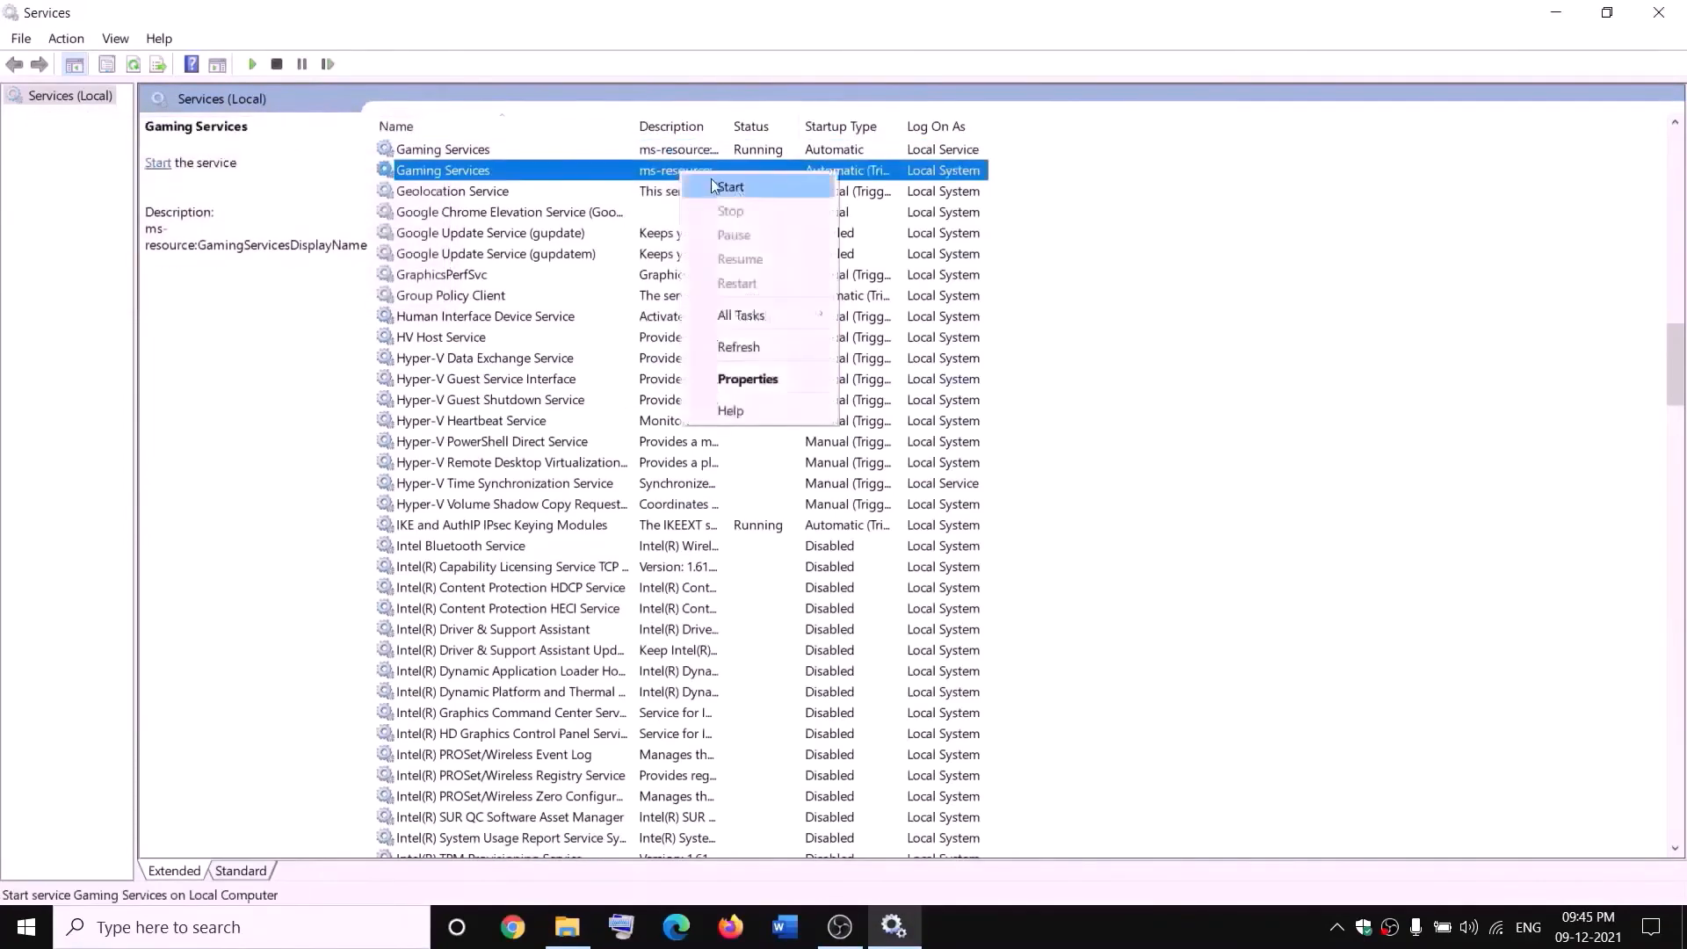
pyautogui.click(729, 187)
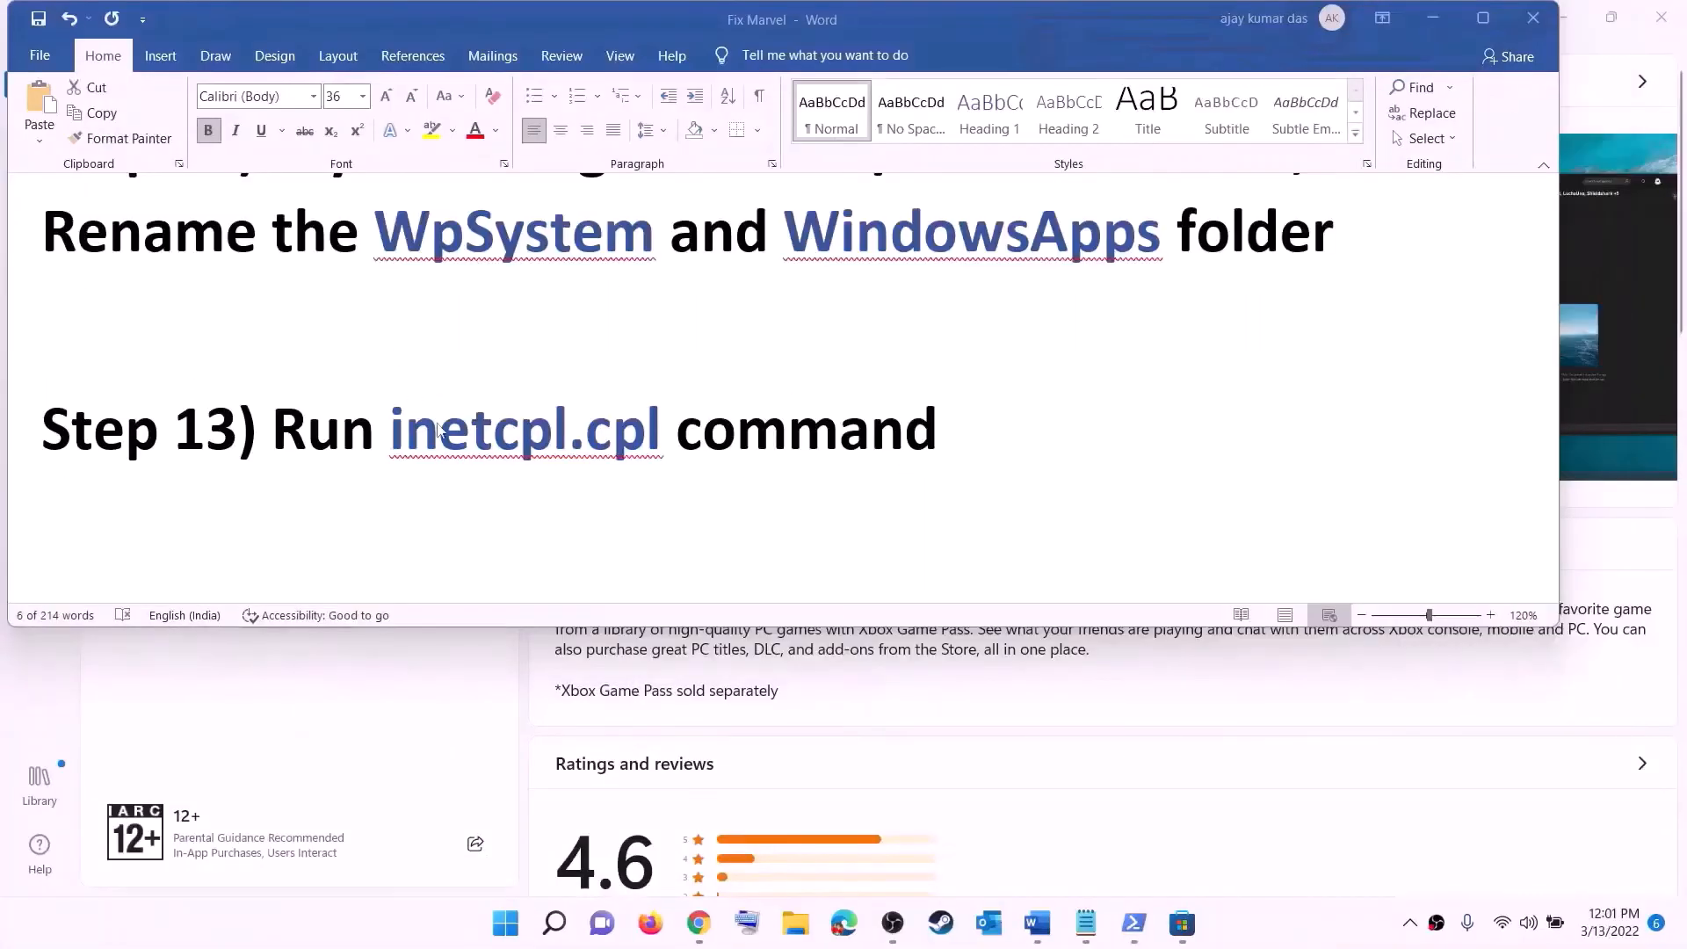
# Copy the inetcpl.cpl command from Step 13 of the Word document, search Windows for it and open it.
pyautogui.click(432, 434)
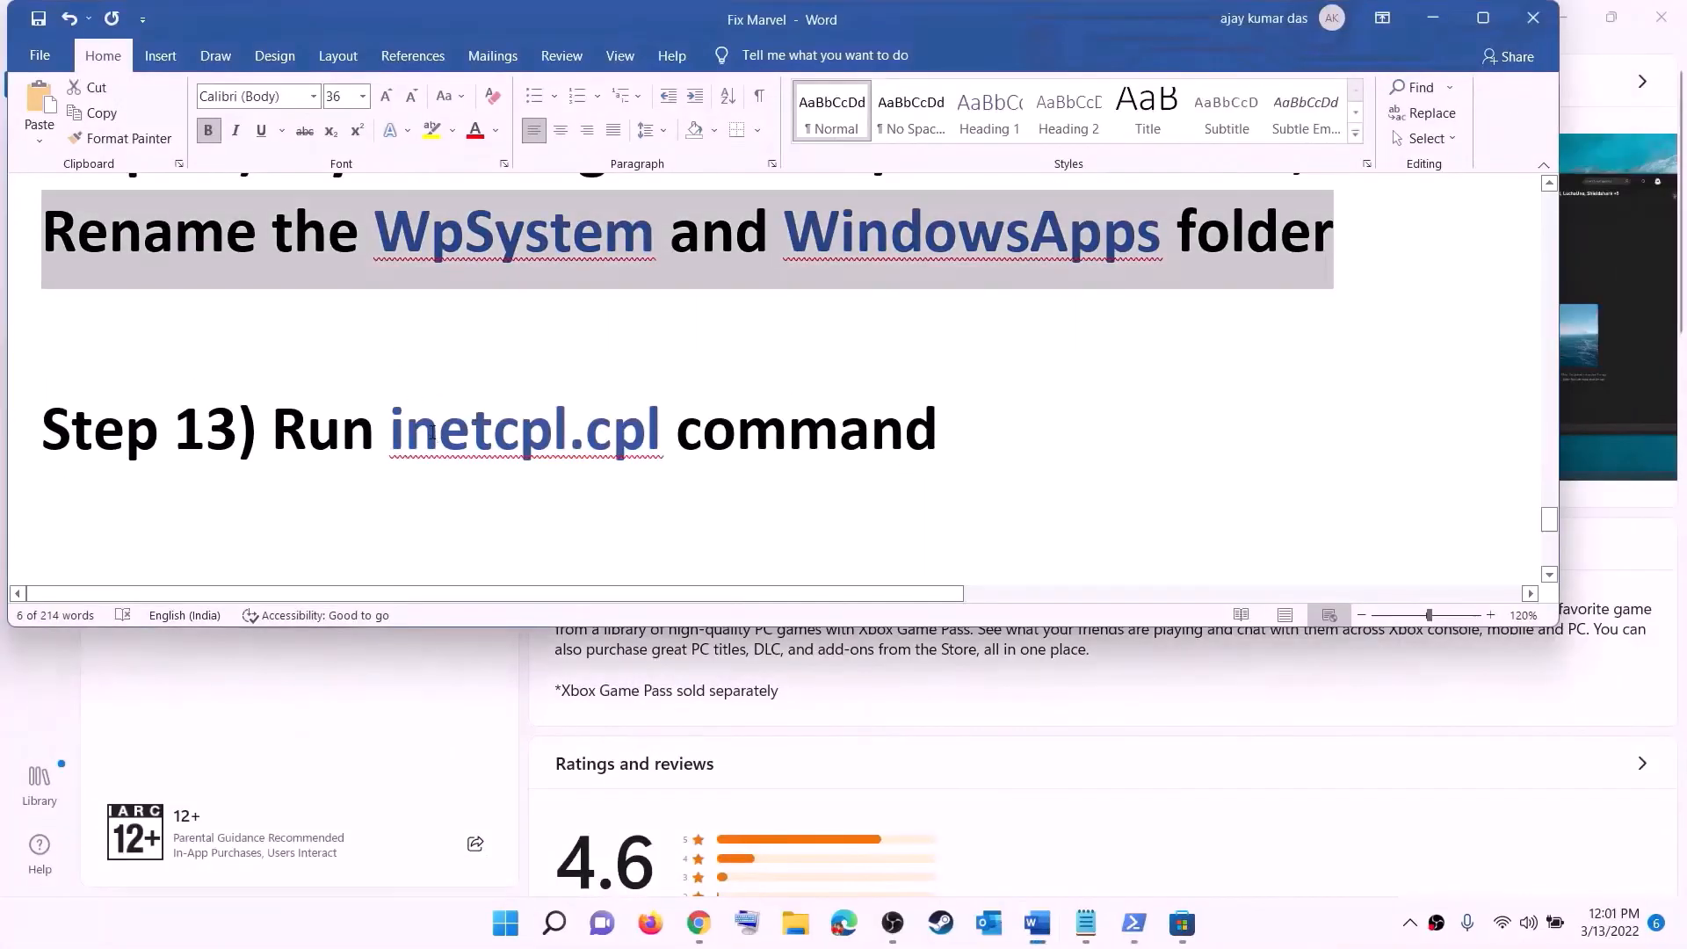
pyautogui.moveTo(417, 435); pyautogui.dragTo(627, 414)
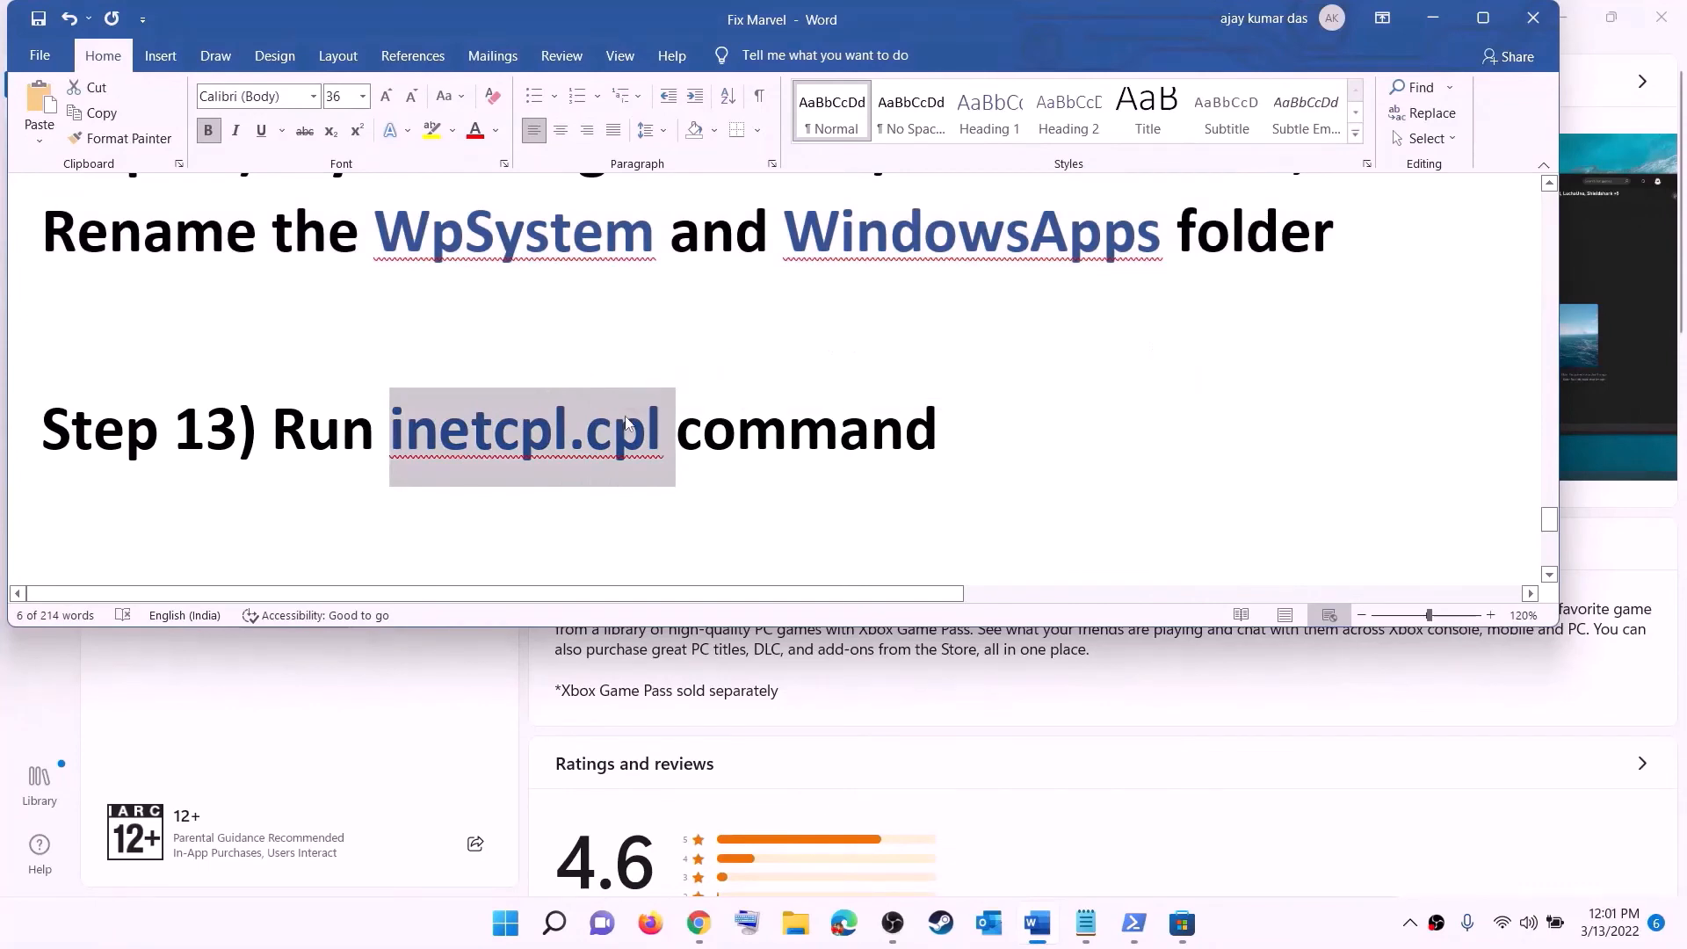
pyautogui.hotkey('ctrl', 'c')
pyautogui.click(525, 923)
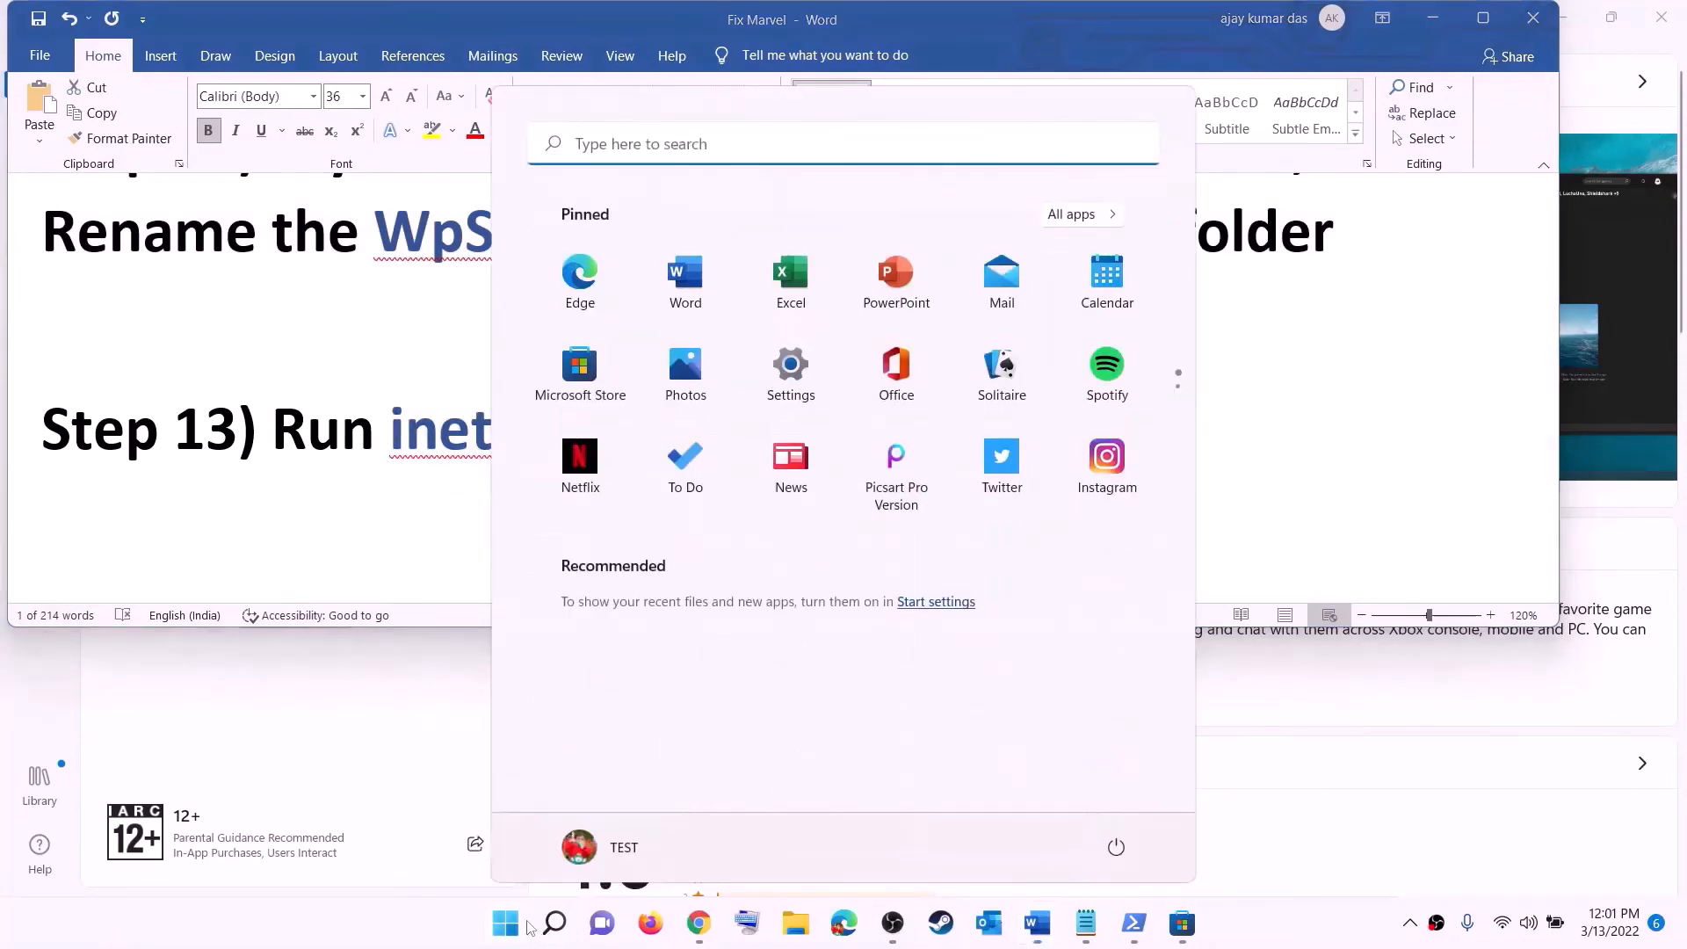
pyautogui.hotkey('ctrl', 'v')
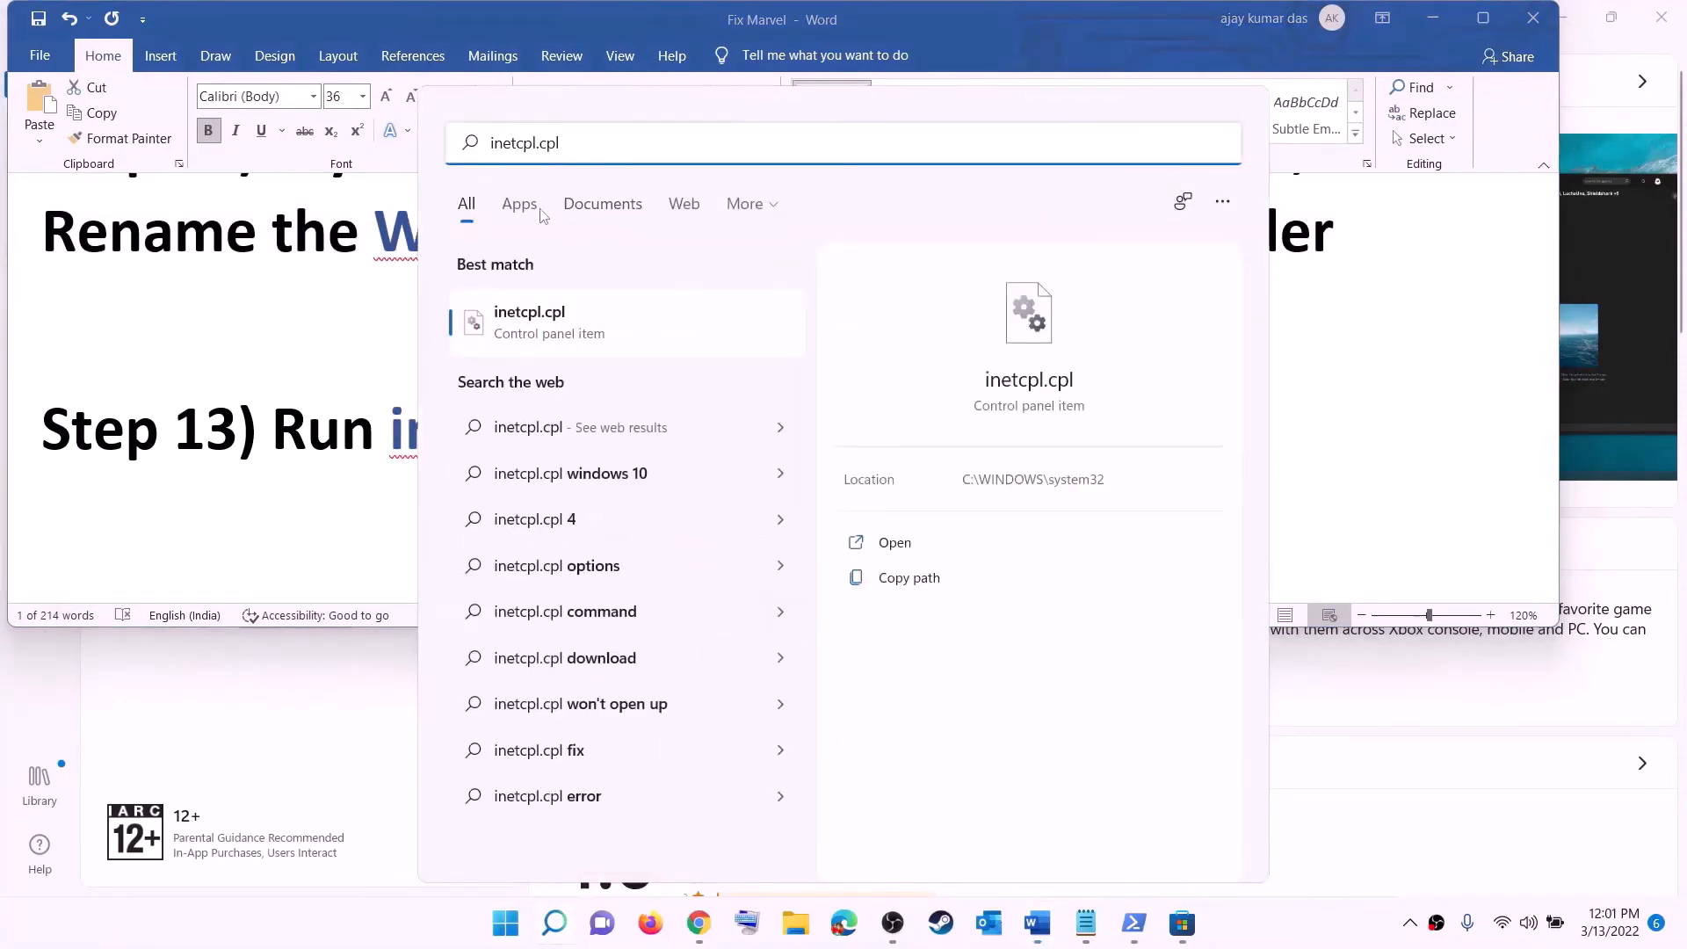
pyautogui.click(576, 337)
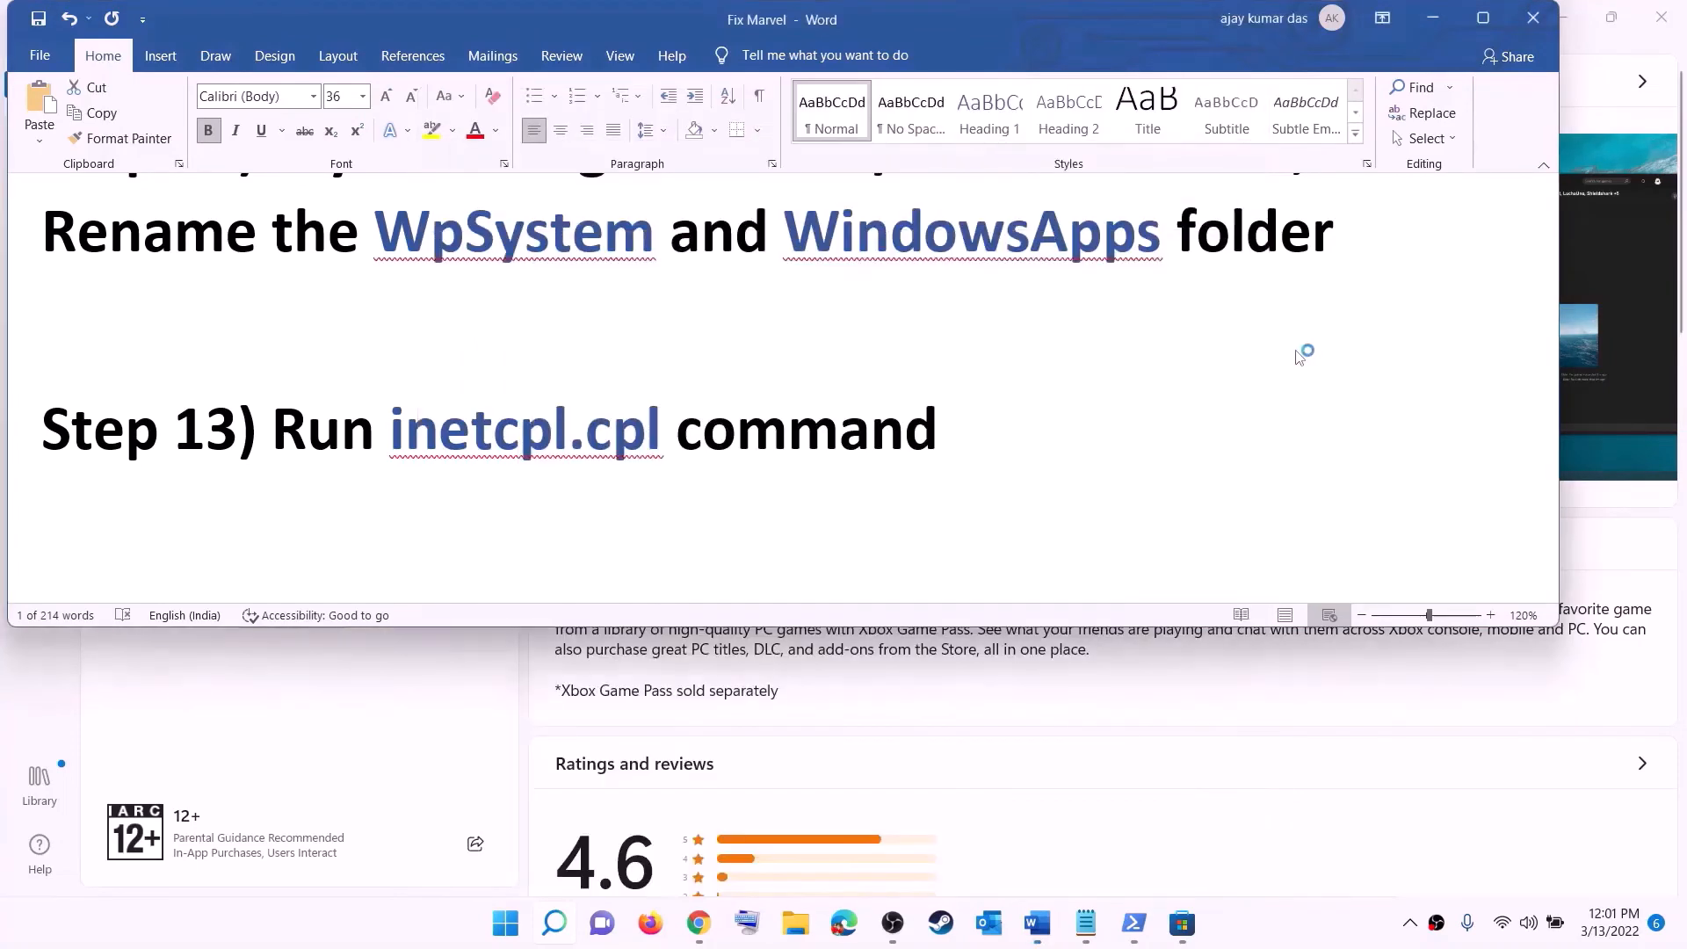
# Review the TLS options among the advanced settings in Internet Properties and accept the dialog.
pyautogui.moveTo(305, 94); pyautogui.dragTo(1081, 171)
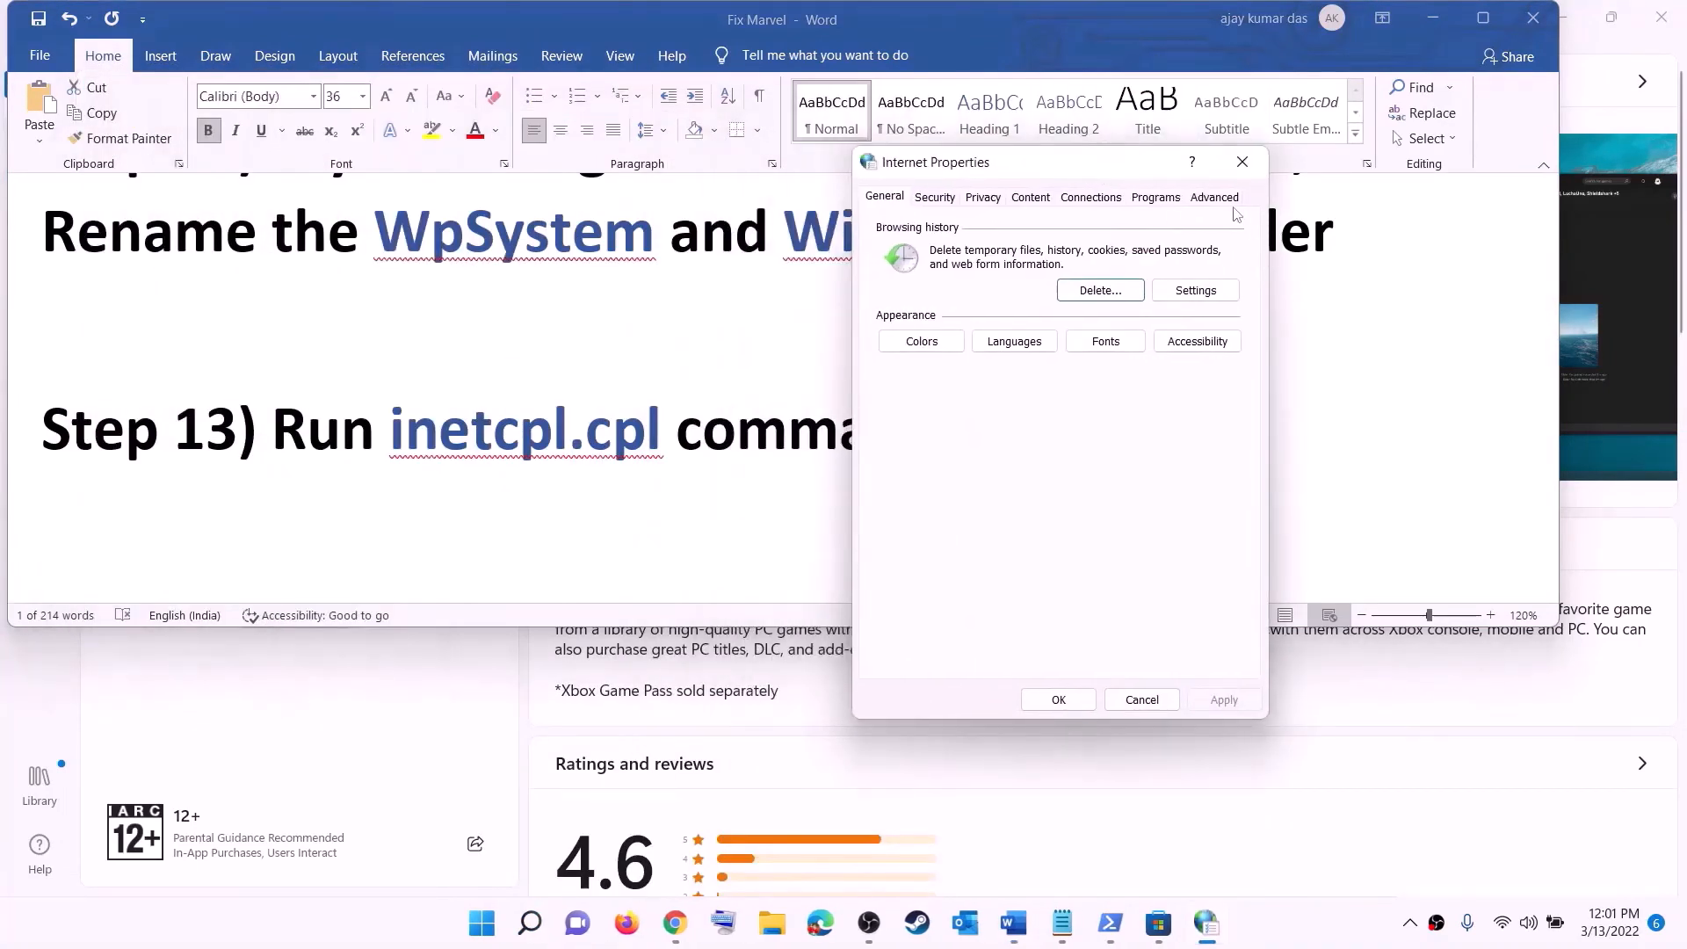
pyautogui.click(1214, 197)
pyautogui.scroll(-15, 1071, 419)
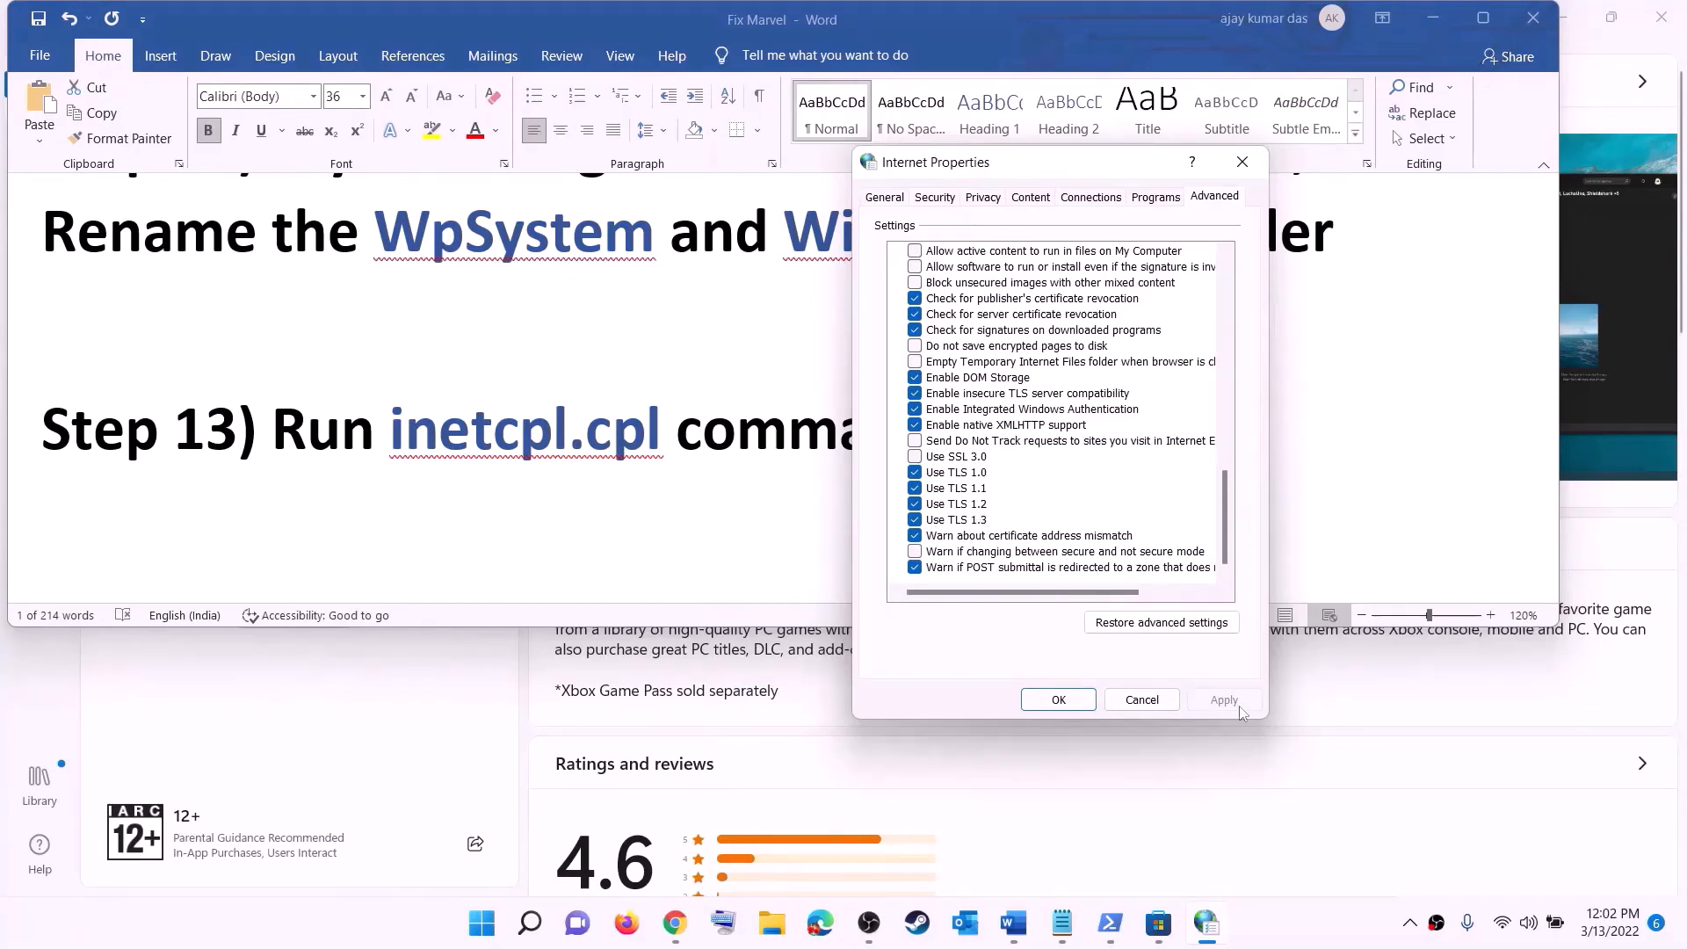
pyautogui.click(1059, 700)
# Read Step 14 of the Word document on updating Windows to the latest version with the media creation tool.
pyautogui.scroll(-5, 361, 448)
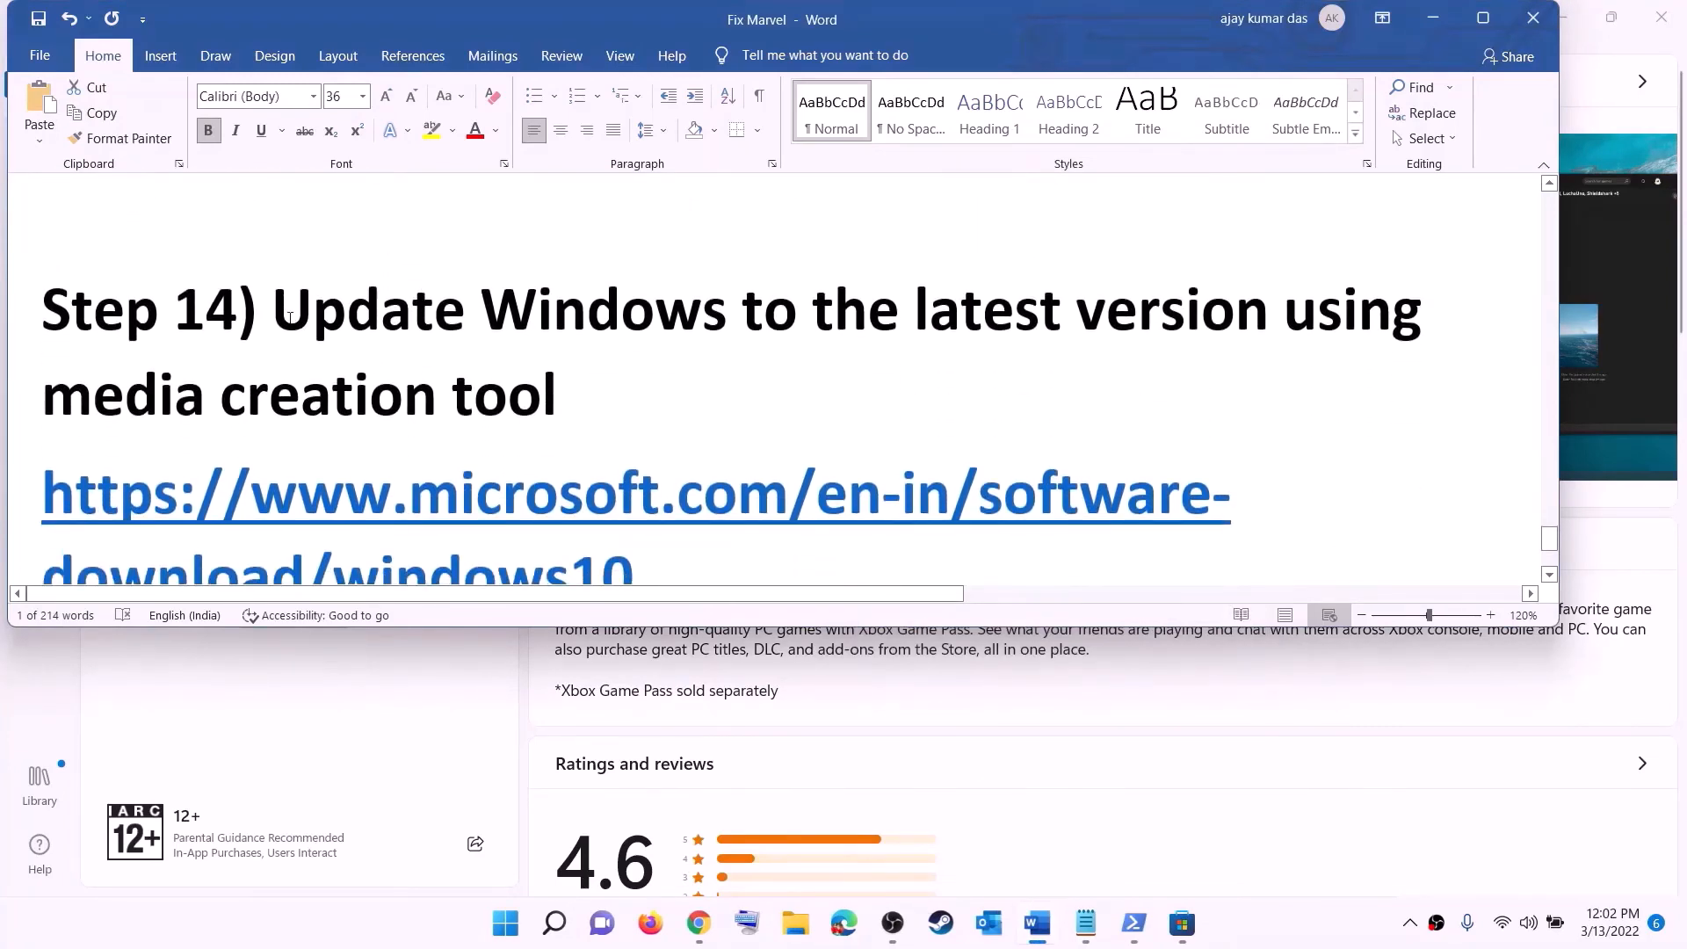
pyautogui.moveTo(290, 318); pyautogui.dragTo(576, 380)
pyautogui.scroll(-3, 682, 380)
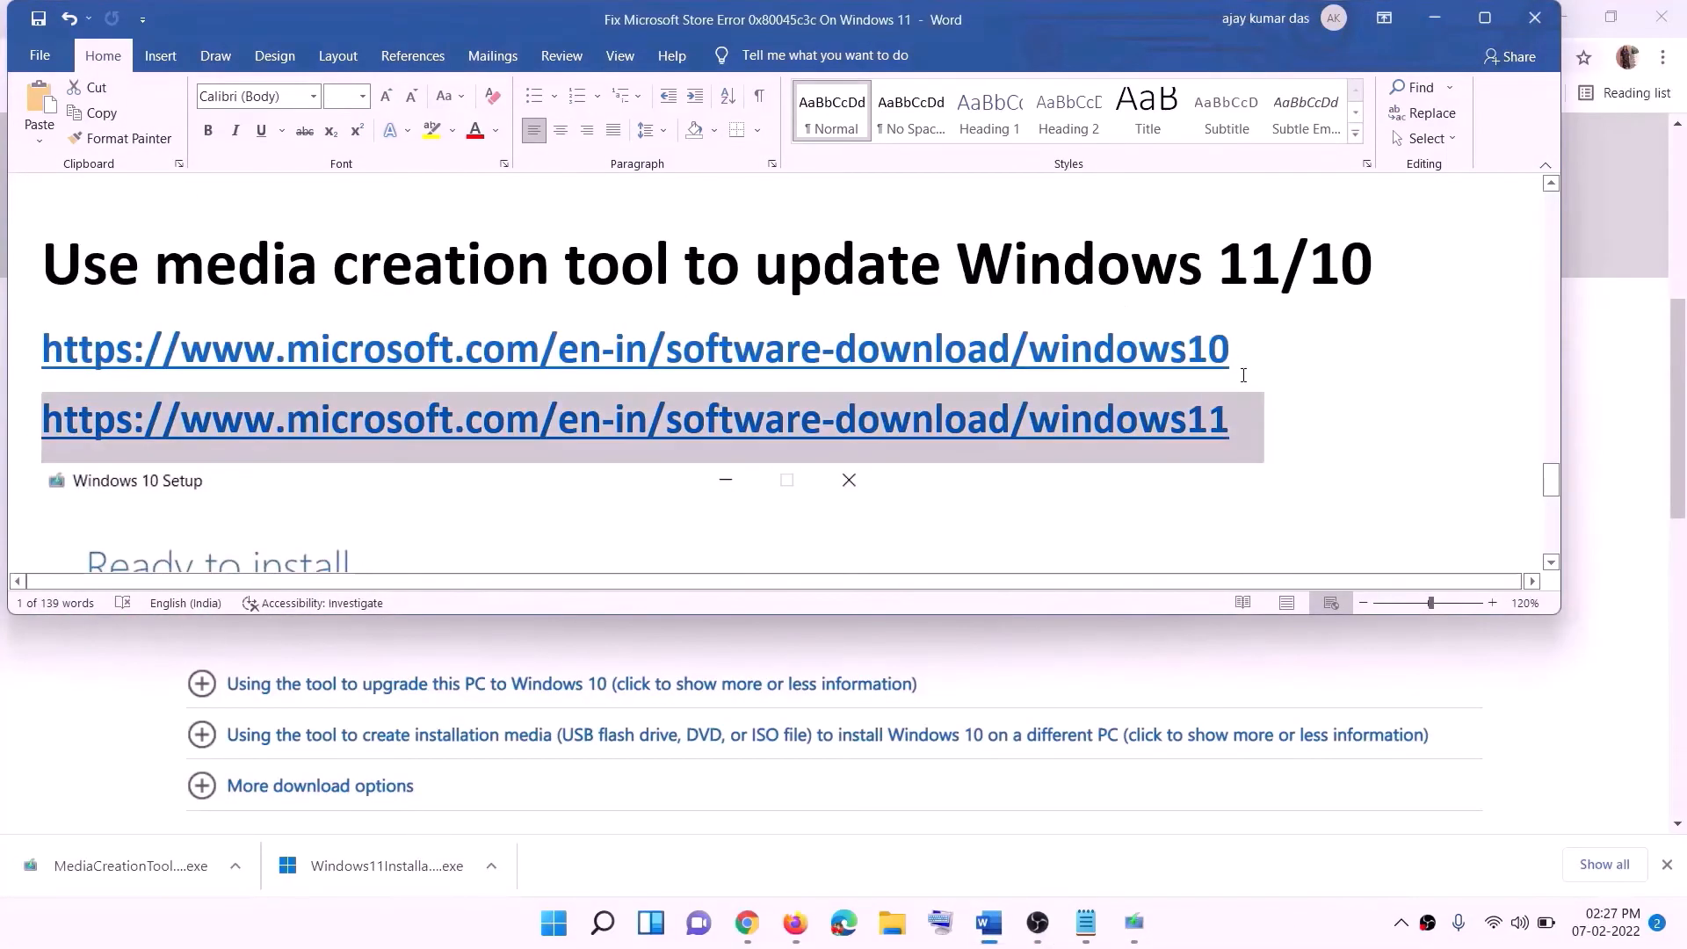
# Review the Windows 10 and Windows 11 download links in the Word document, then locate the media creation tool on the Windows 10 download page.
pyautogui.tripleClick(1243, 347)
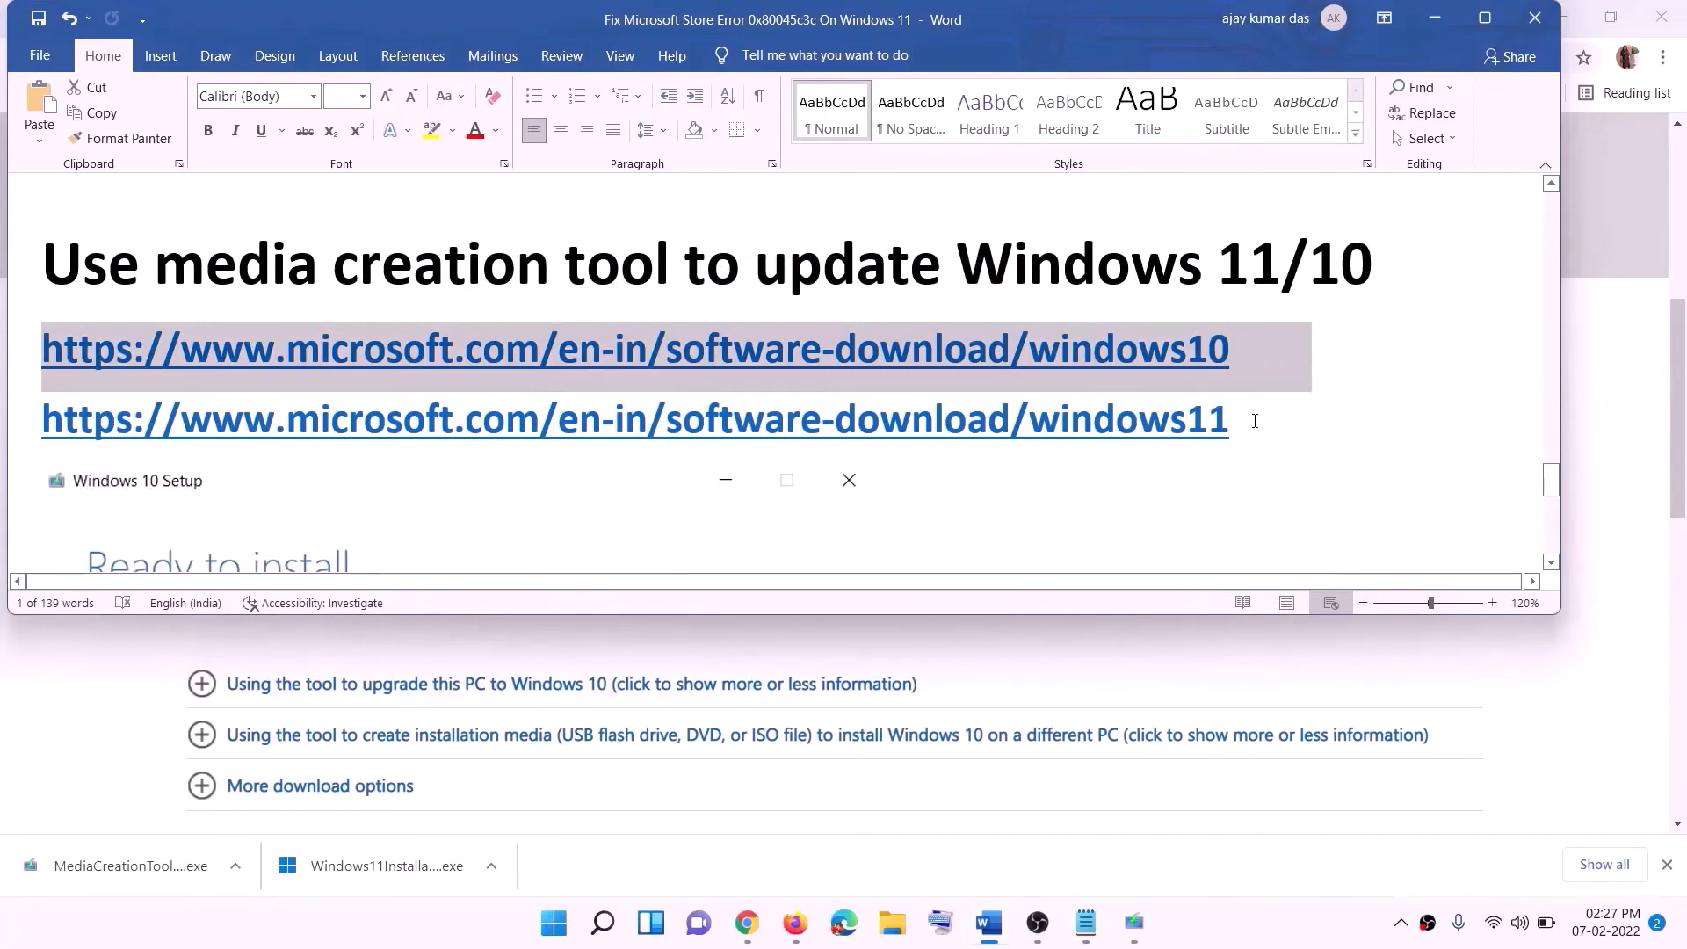
pyautogui.tripleClick(1255, 421)
pyautogui.click(1435, 19)
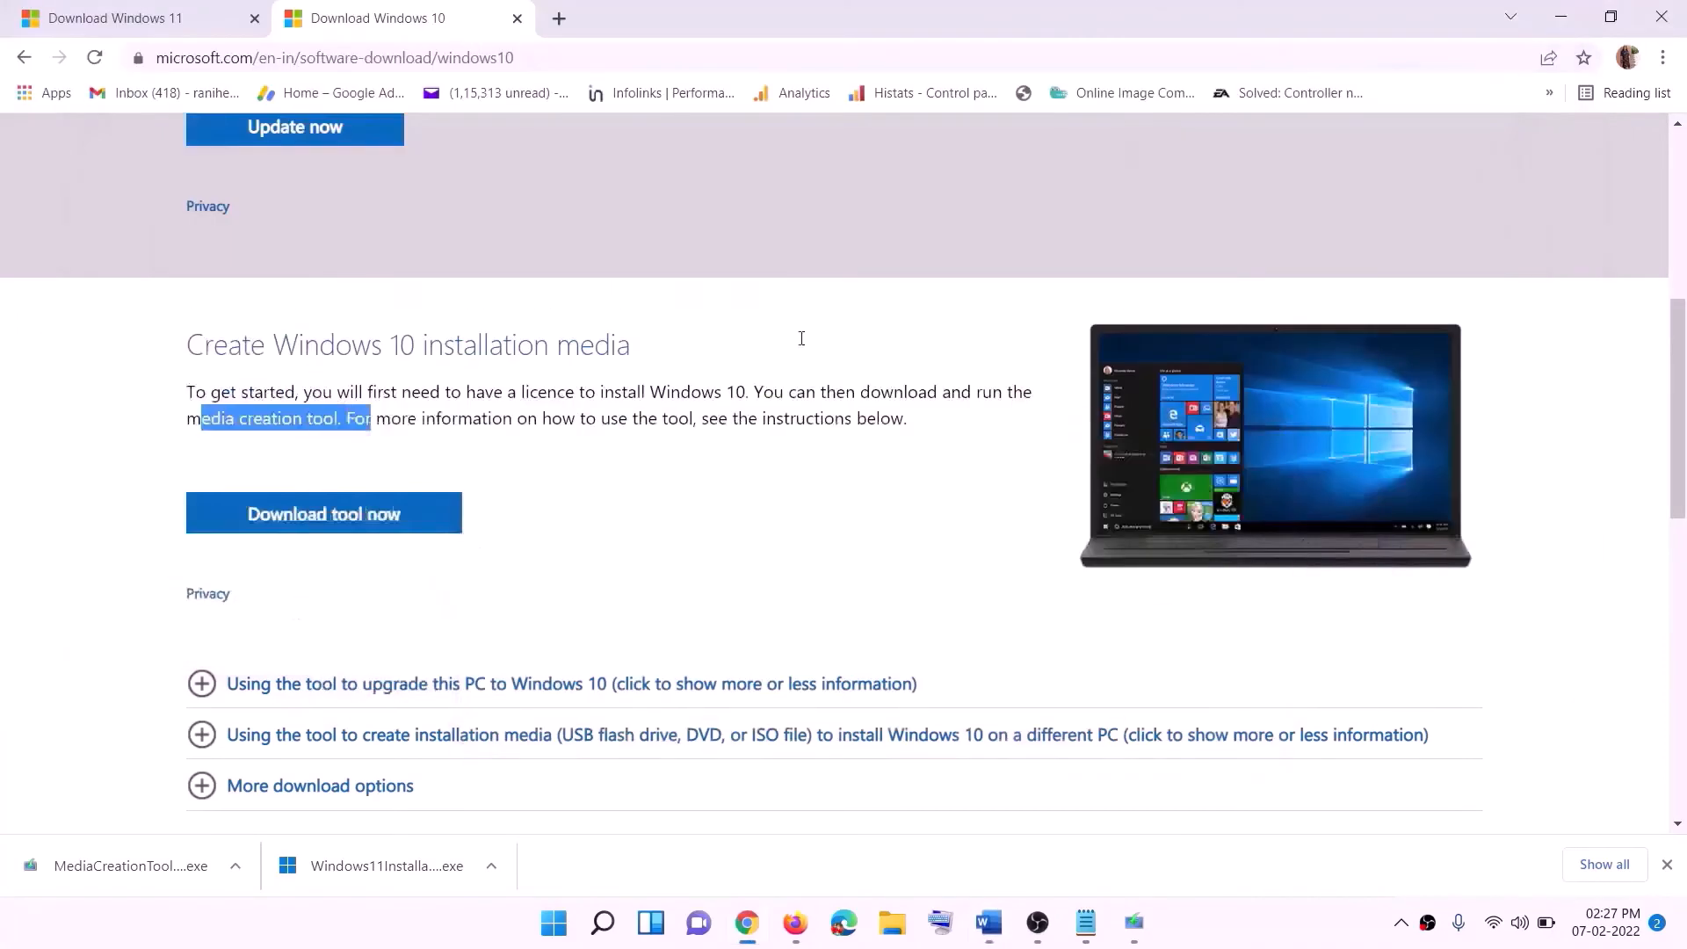
pyautogui.scroll(6, 718, 452)
pyautogui.scroll(-5, 639, 343)
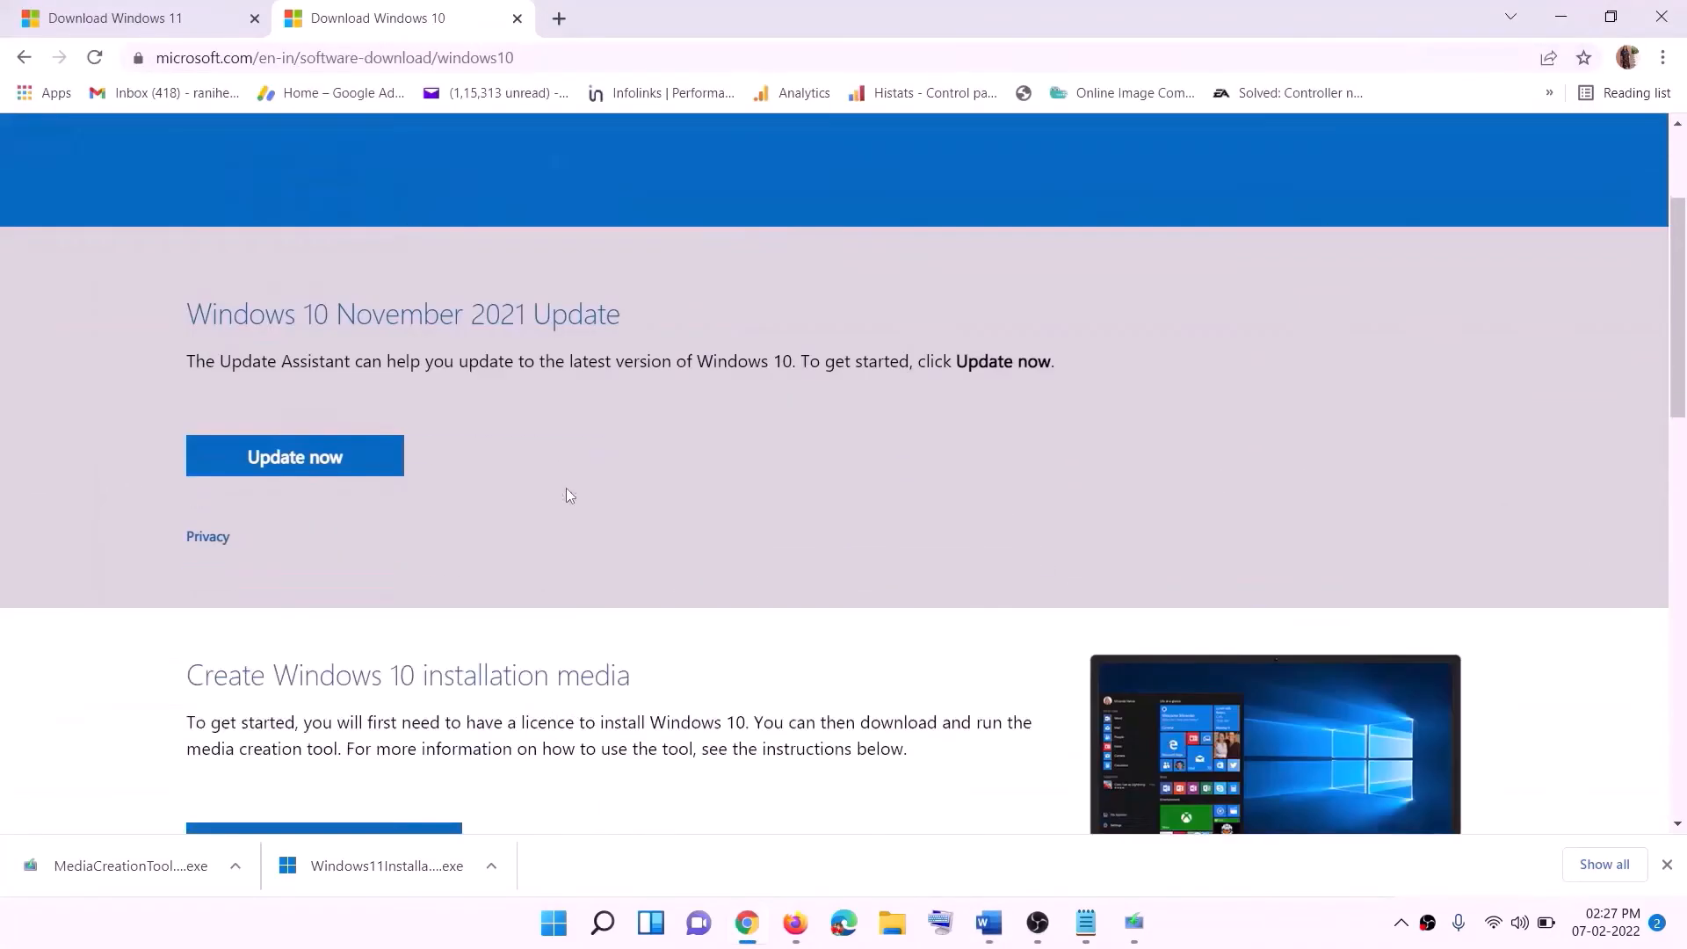
pyautogui.moveTo(201, 527); pyautogui.dragTo(380, 528)
pyautogui.scroll(-3, 561, 486)
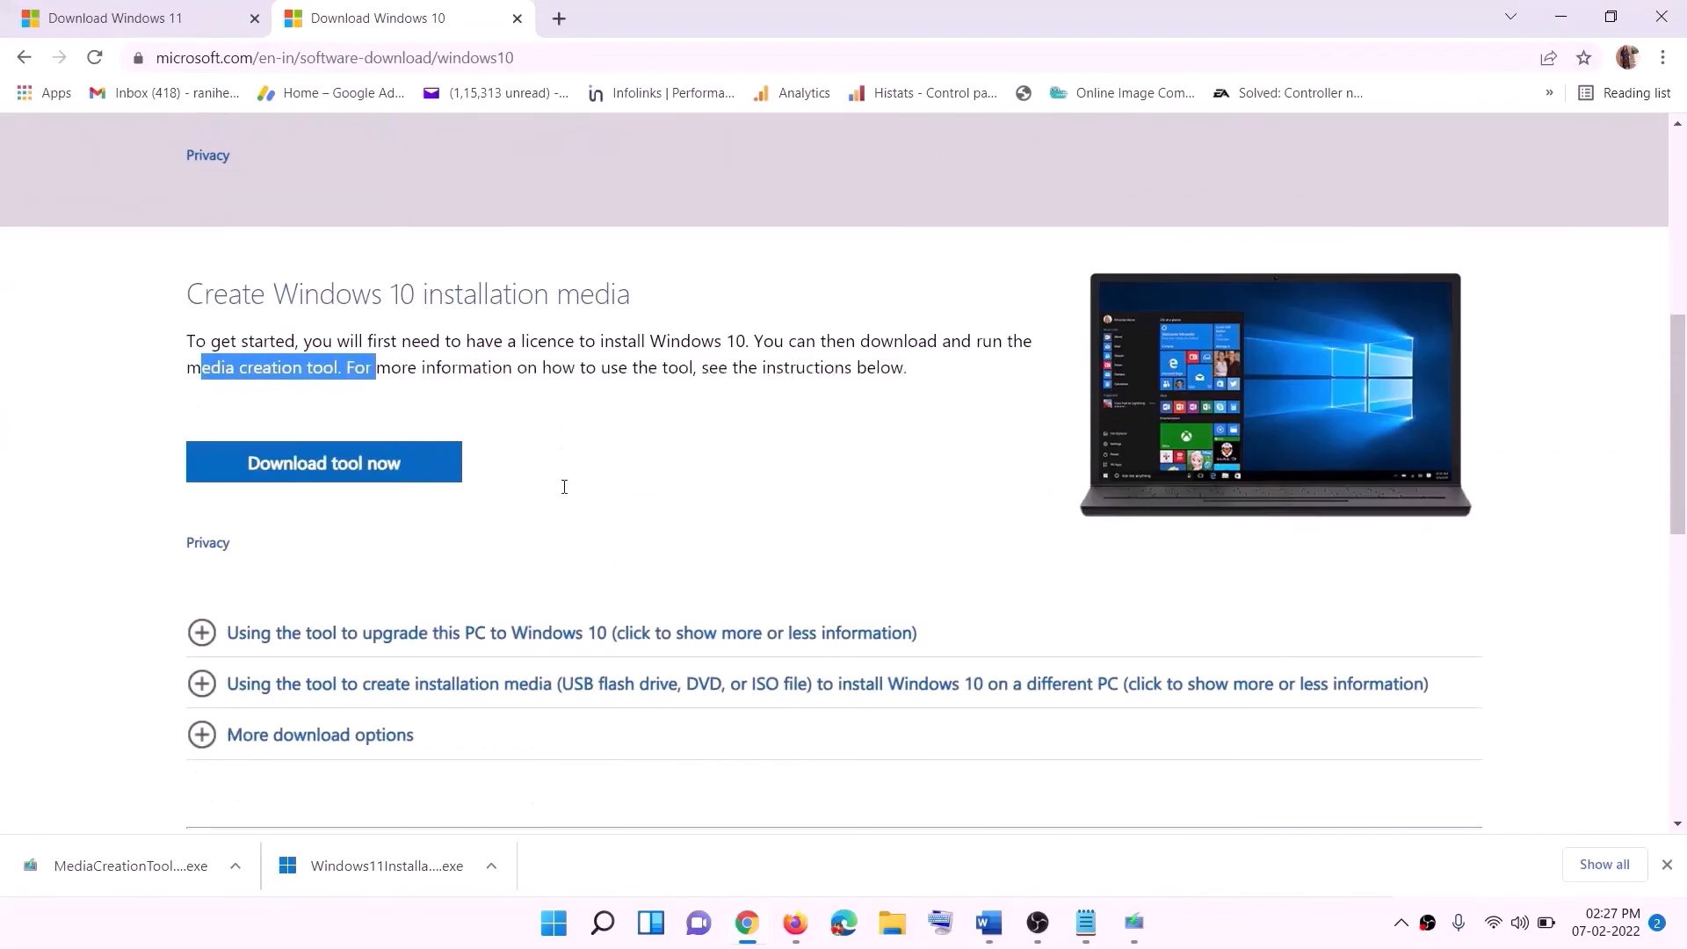
pyautogui.click(353, 417)
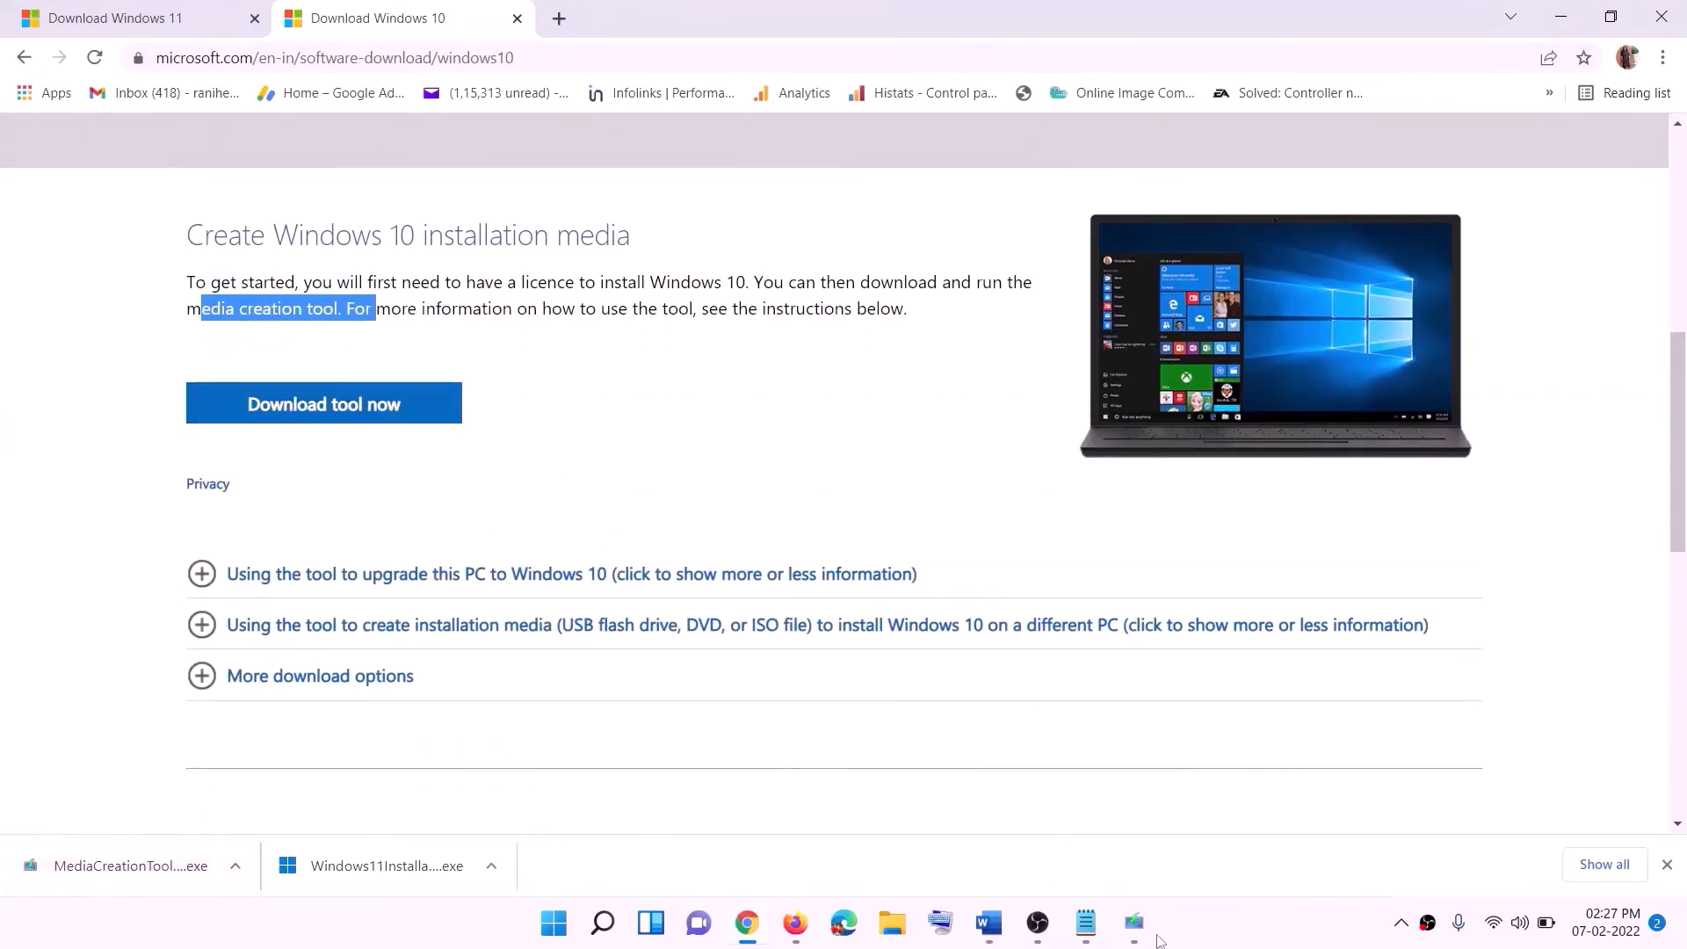
# Switch to Windows 10 Setup, accept the license terms and continue with the Upgrade this PC now option.
pyautogui.click(1134, 923)
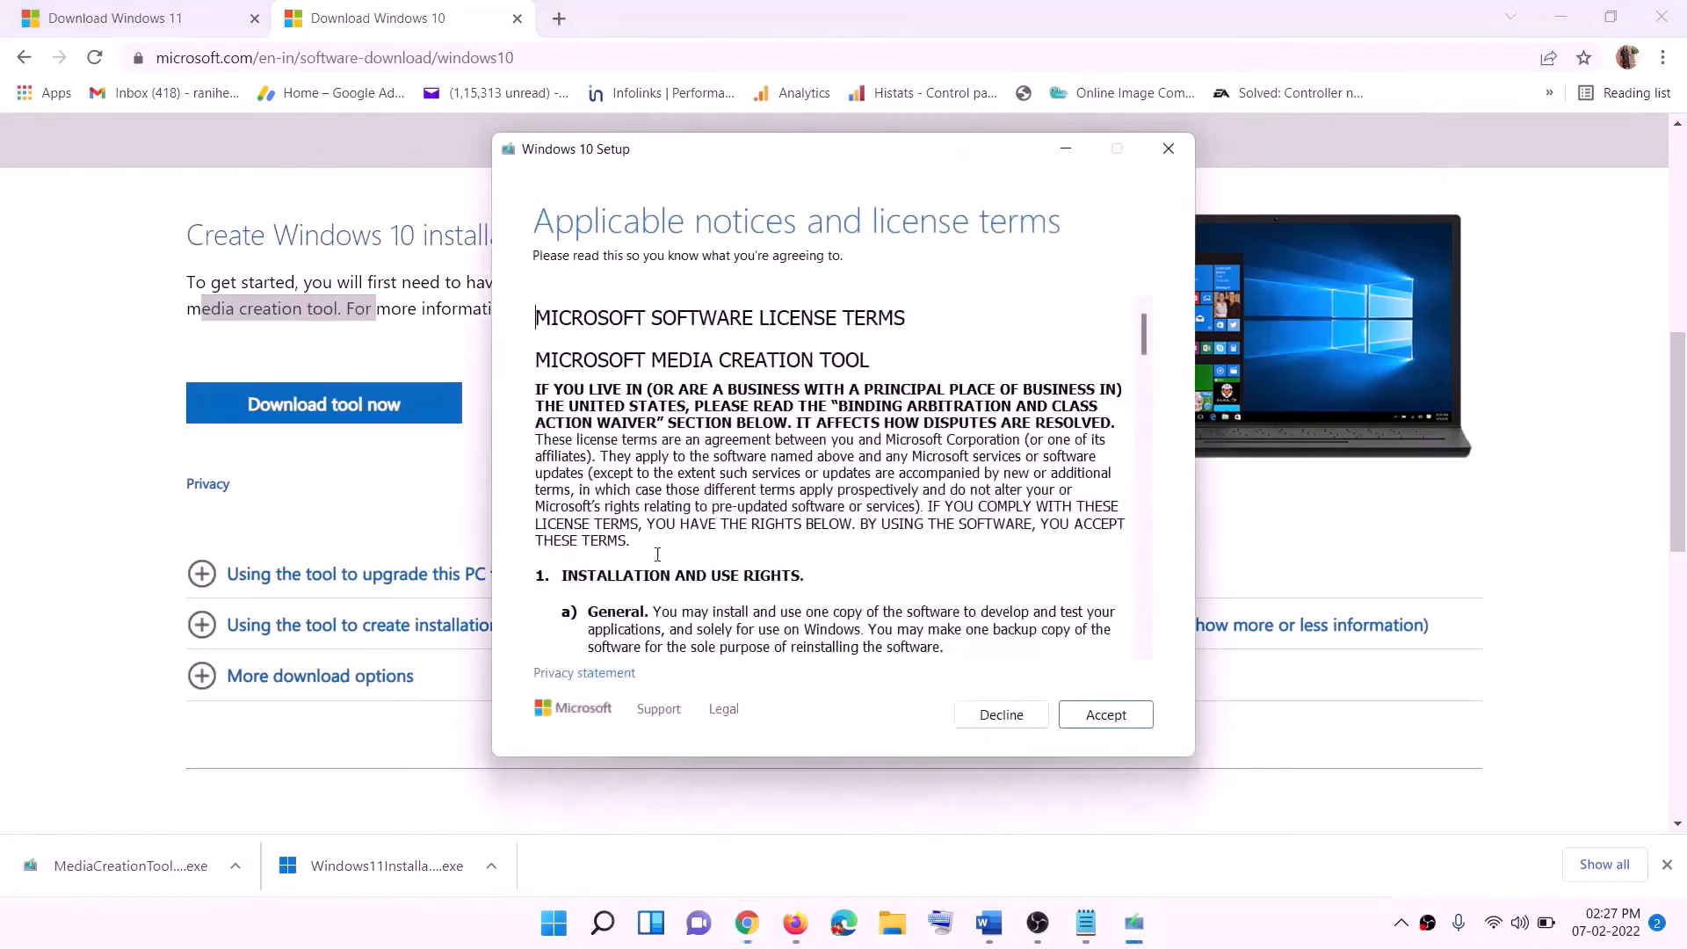
pyautogui.click(1099, 716)
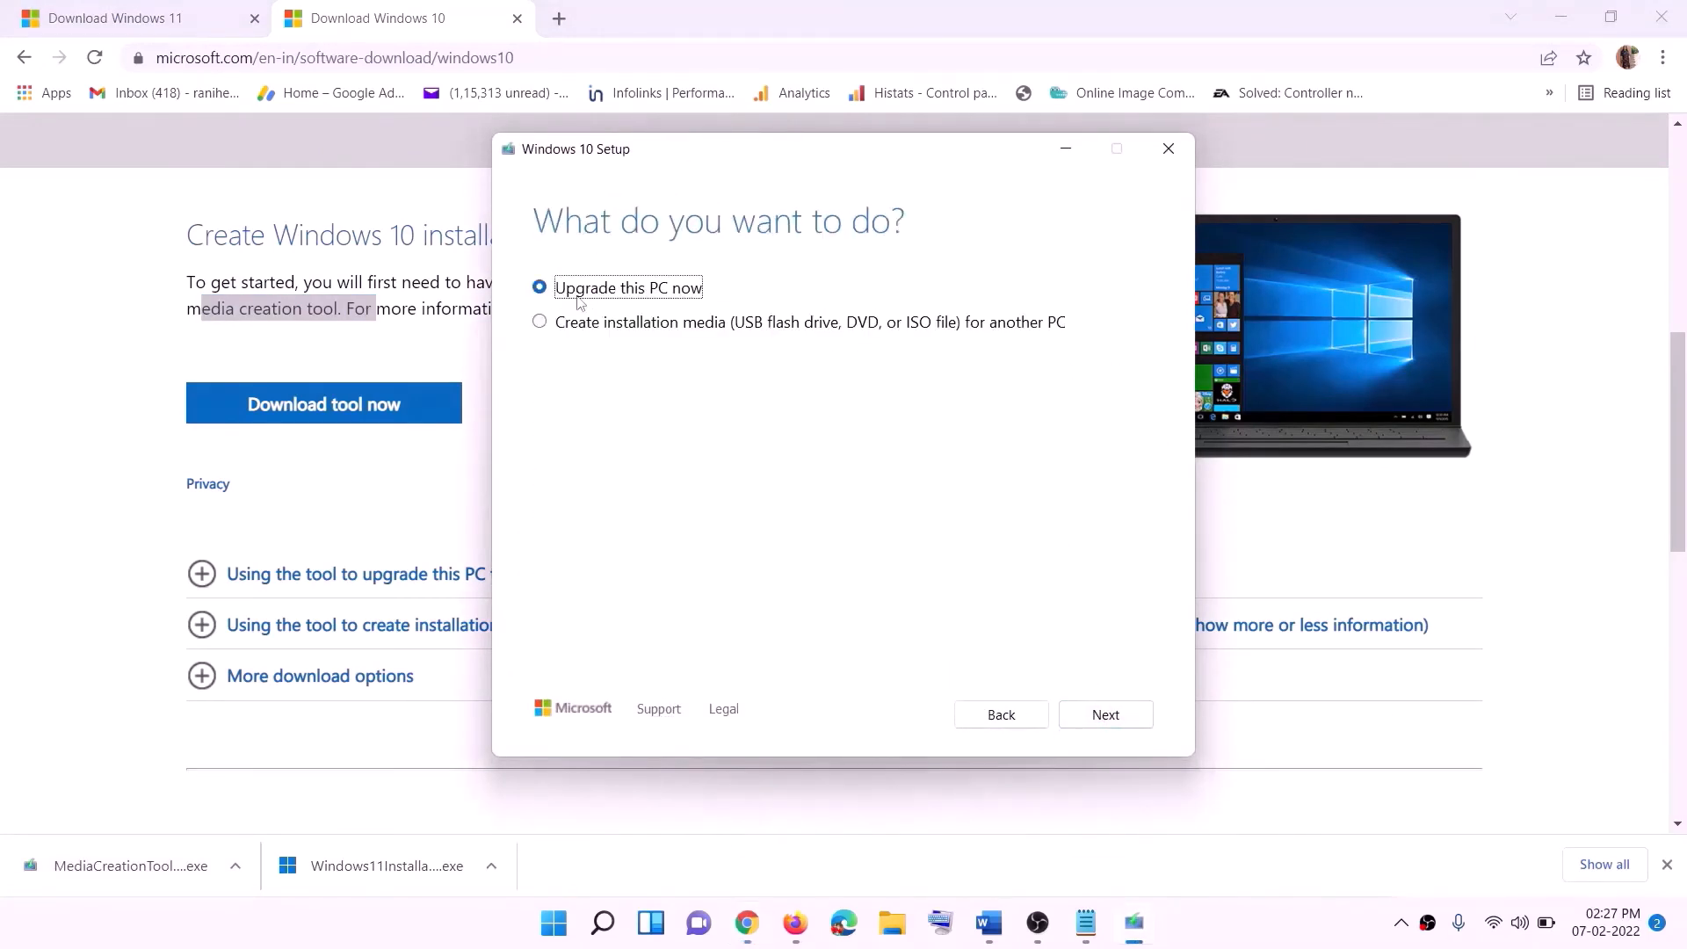
pyautogui.click(1105, 715)
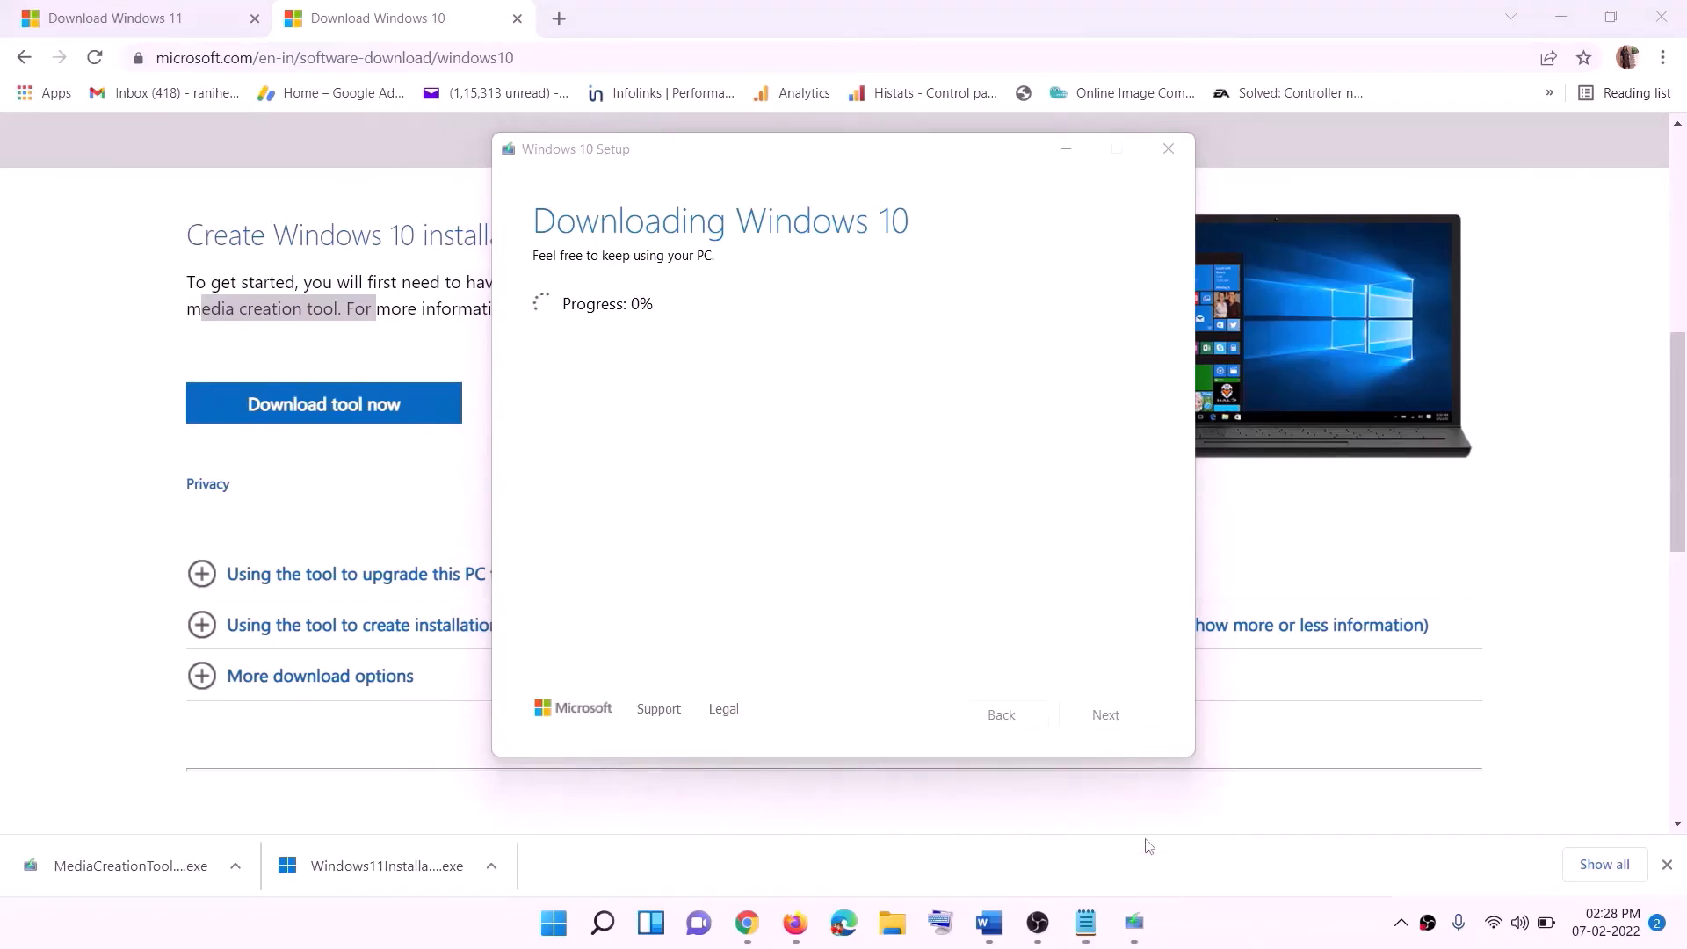
# Return to the Word document, maximize it and read the Windows 10 Ready to install screenshot, including the choice to keep personal files and apps.
pyautogui.click(1000, 939)
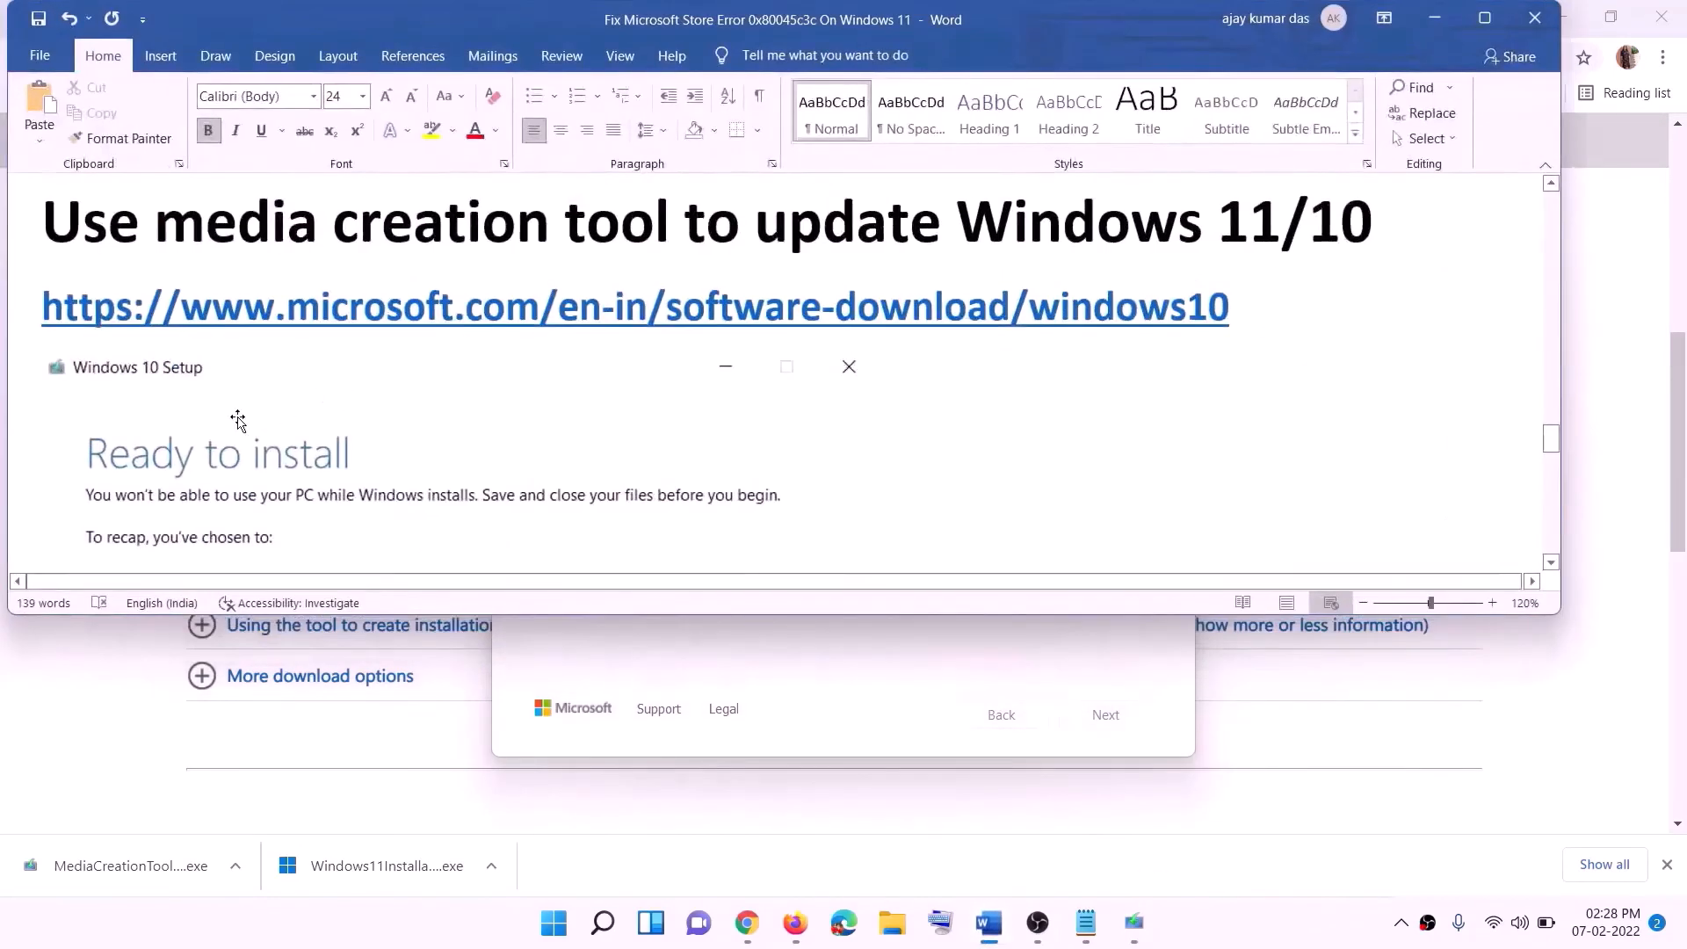
pyautogui.scroll(-1, 177, 425)
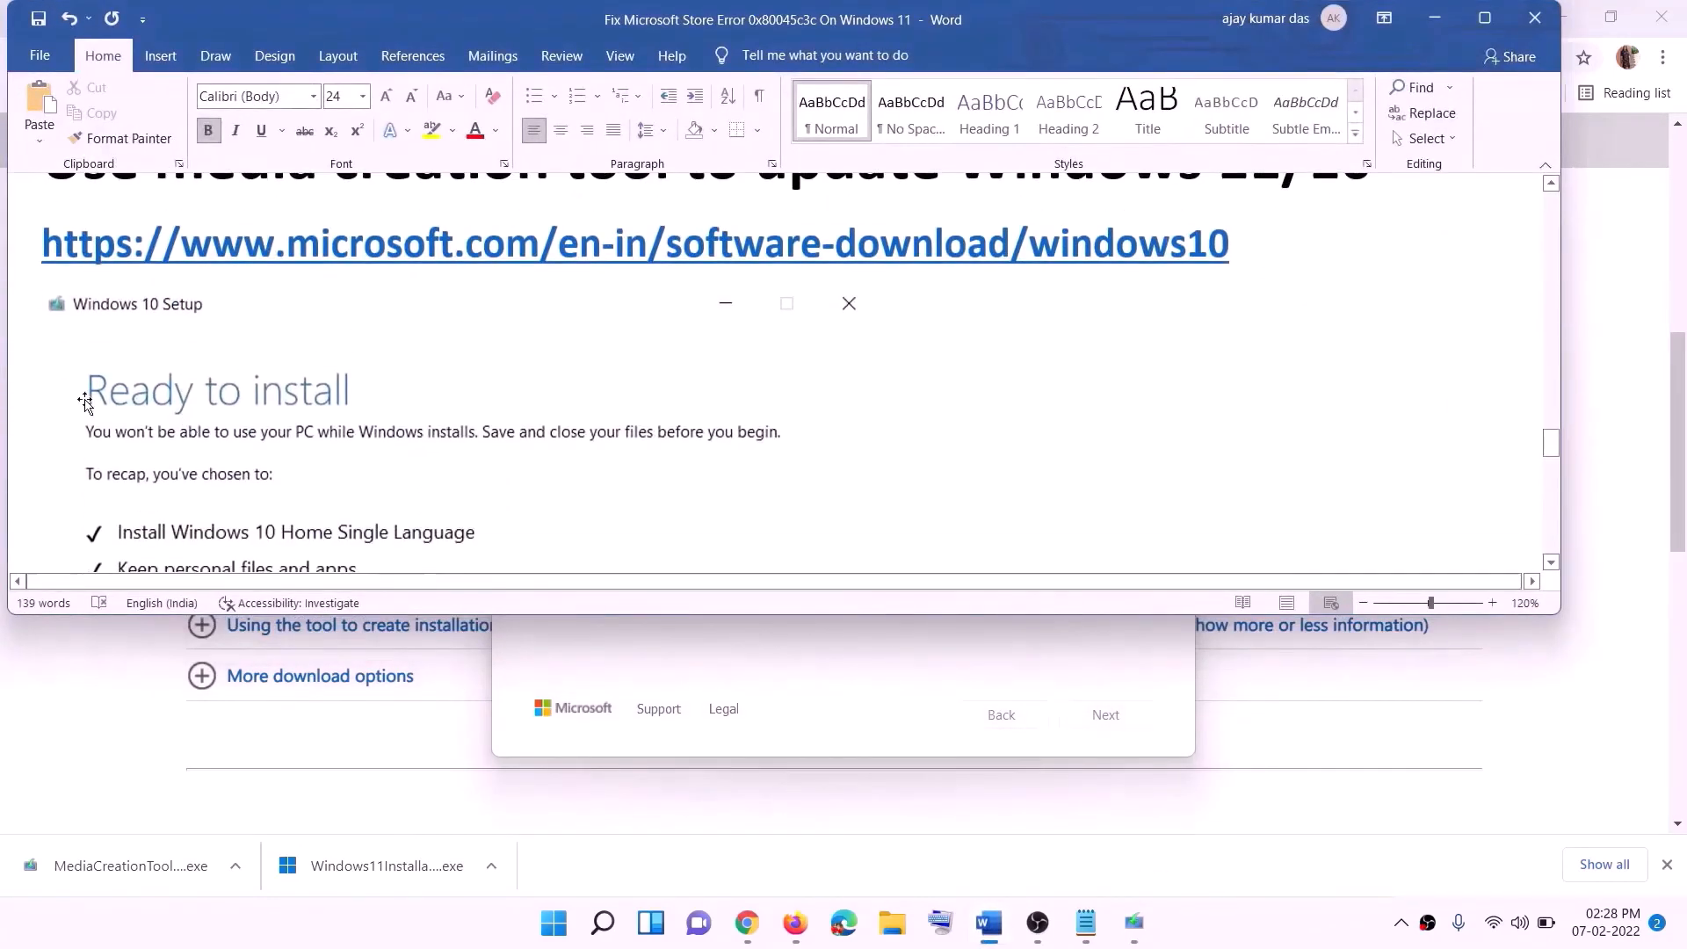
pyautogui.click(1485, 17)
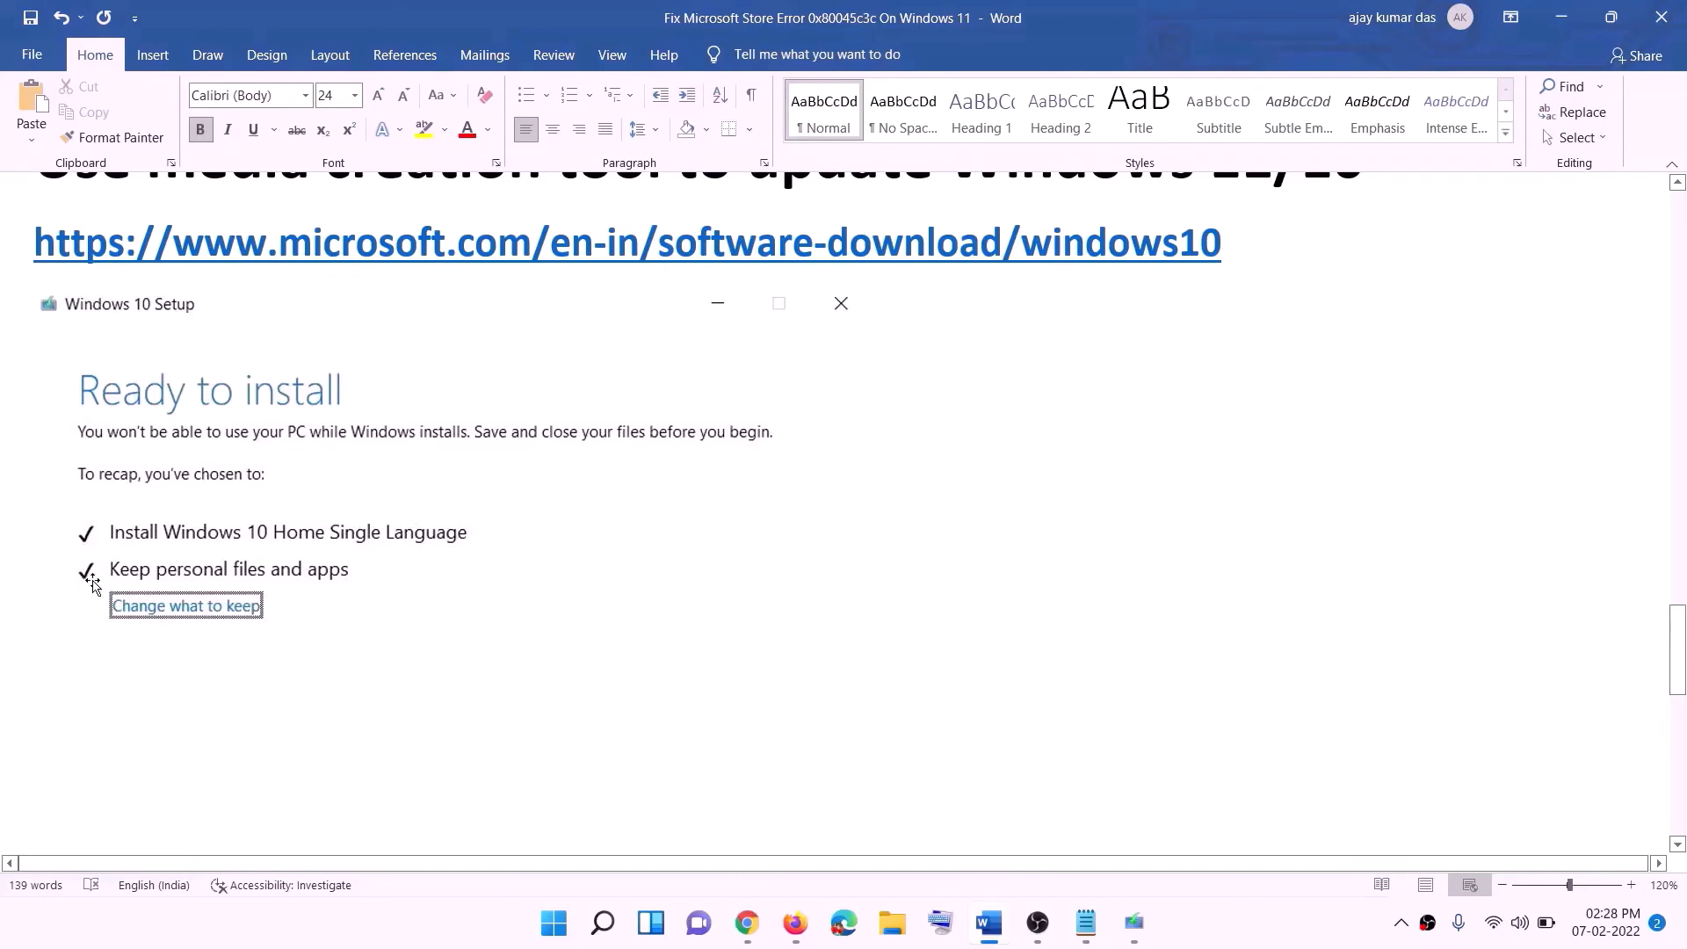
pyautogui.scroll(-2, 866, 611)
pyautogui.scroll(-1, 866, 611)
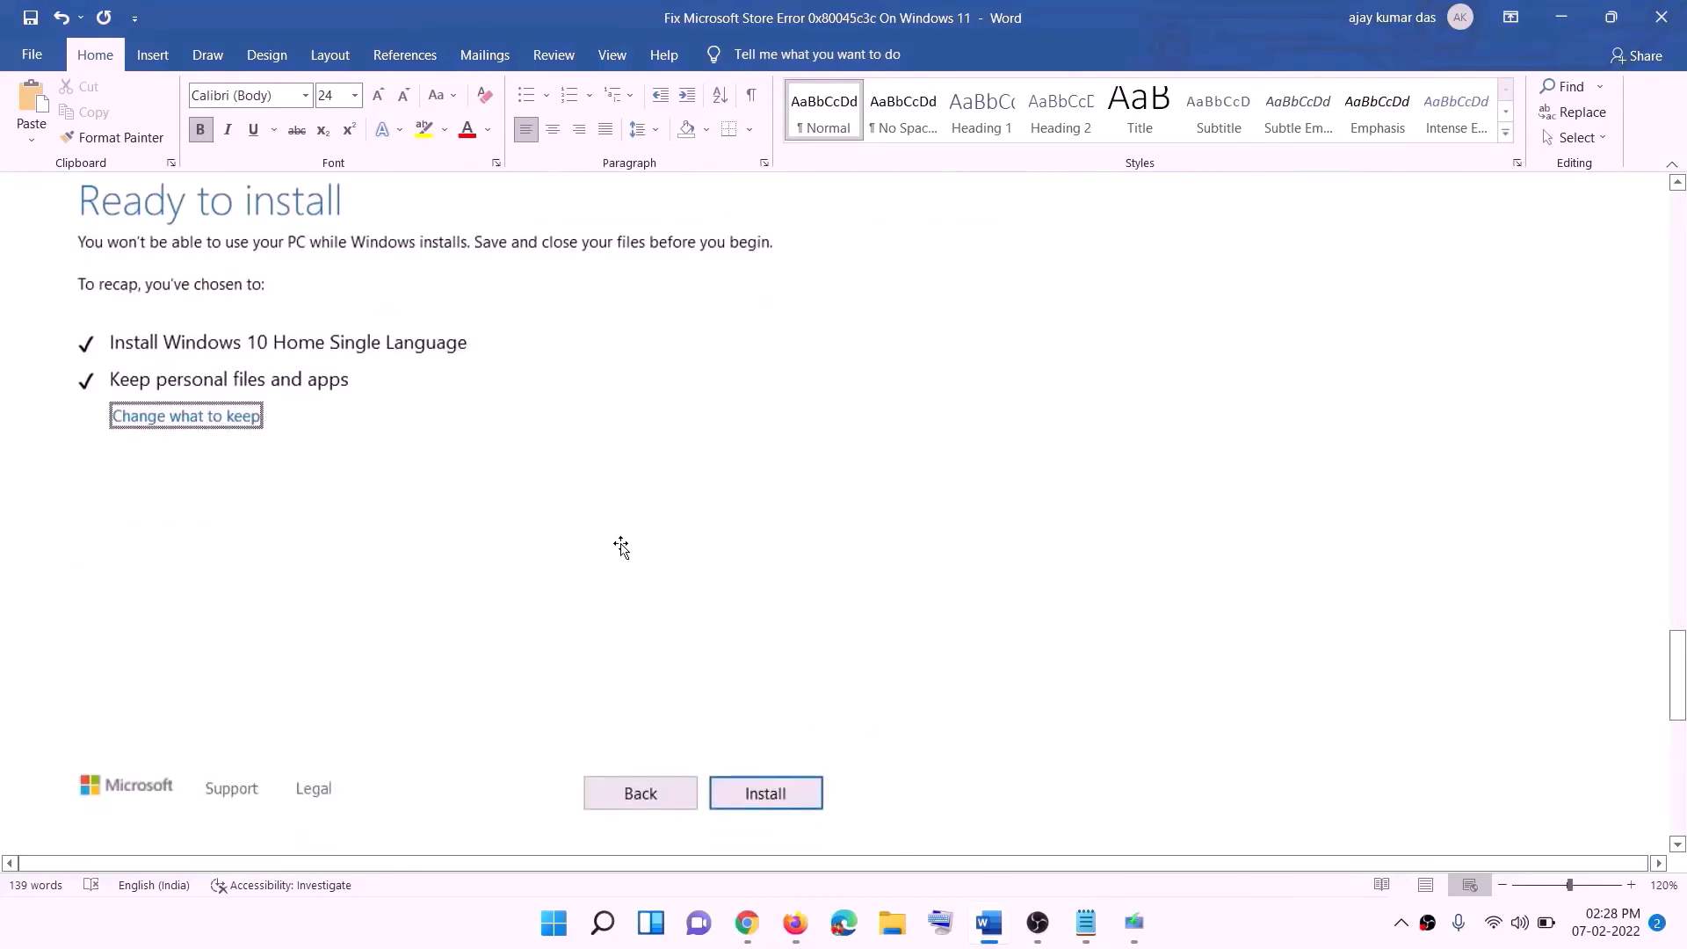
pyautogui.scroll(1, 691, 545)
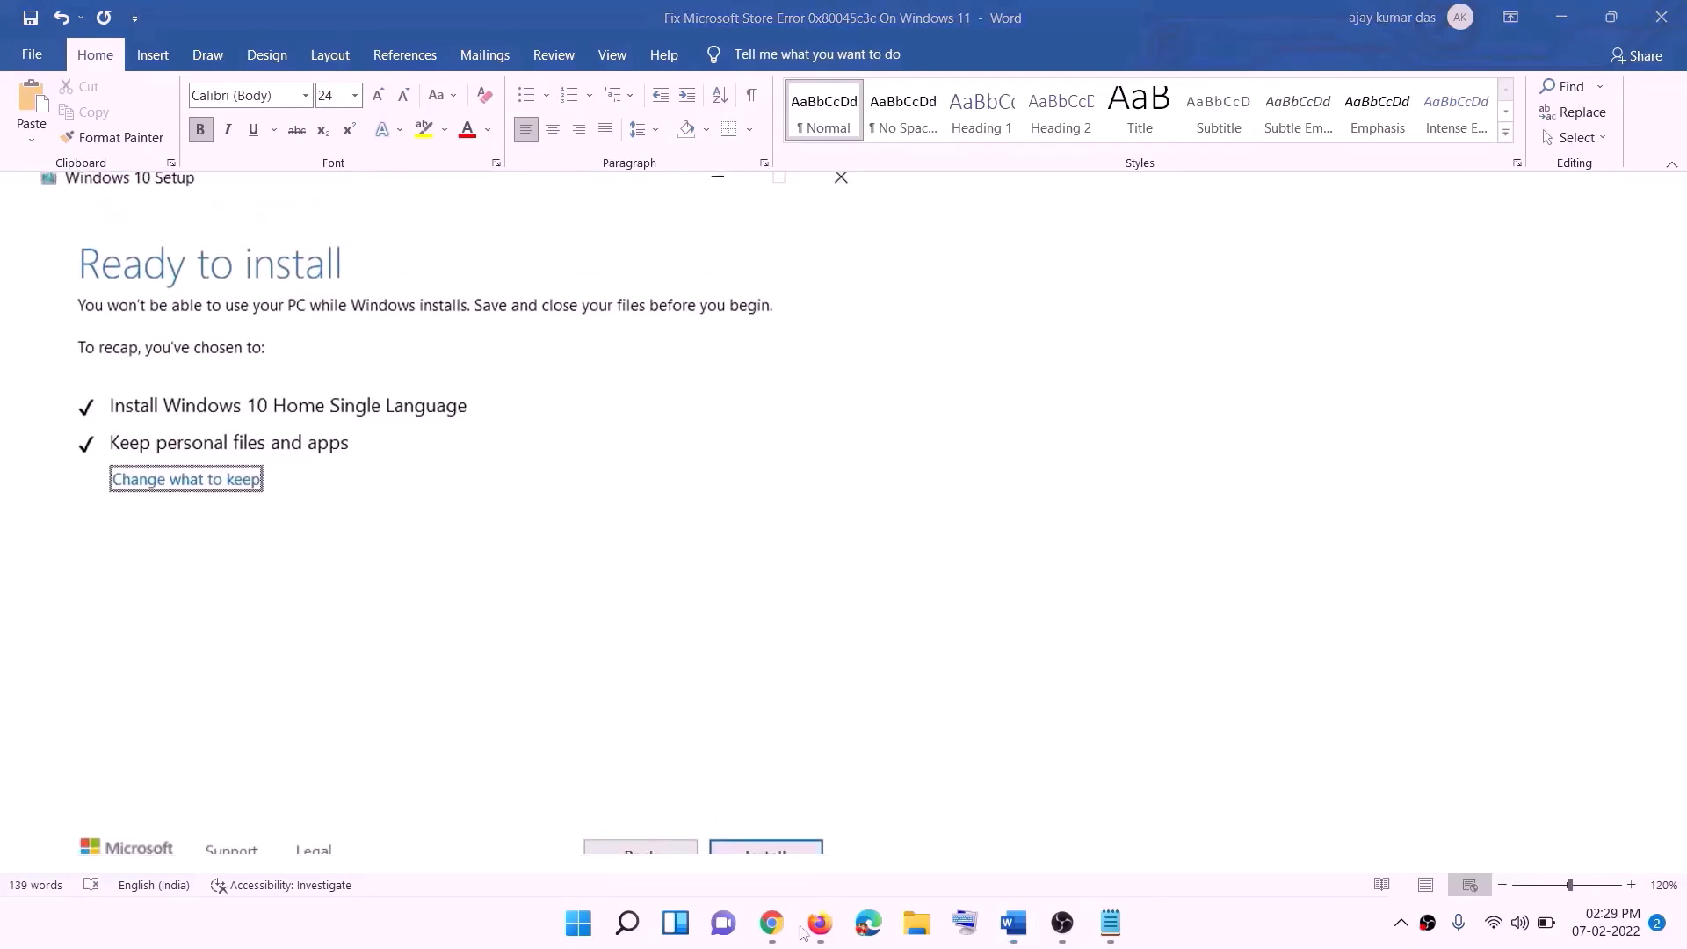
# Download the media creation tool from Create Windows 11 Installation Media on the Windows 11 download page and allow it to make changes.
pyautogui.click(773, 925)
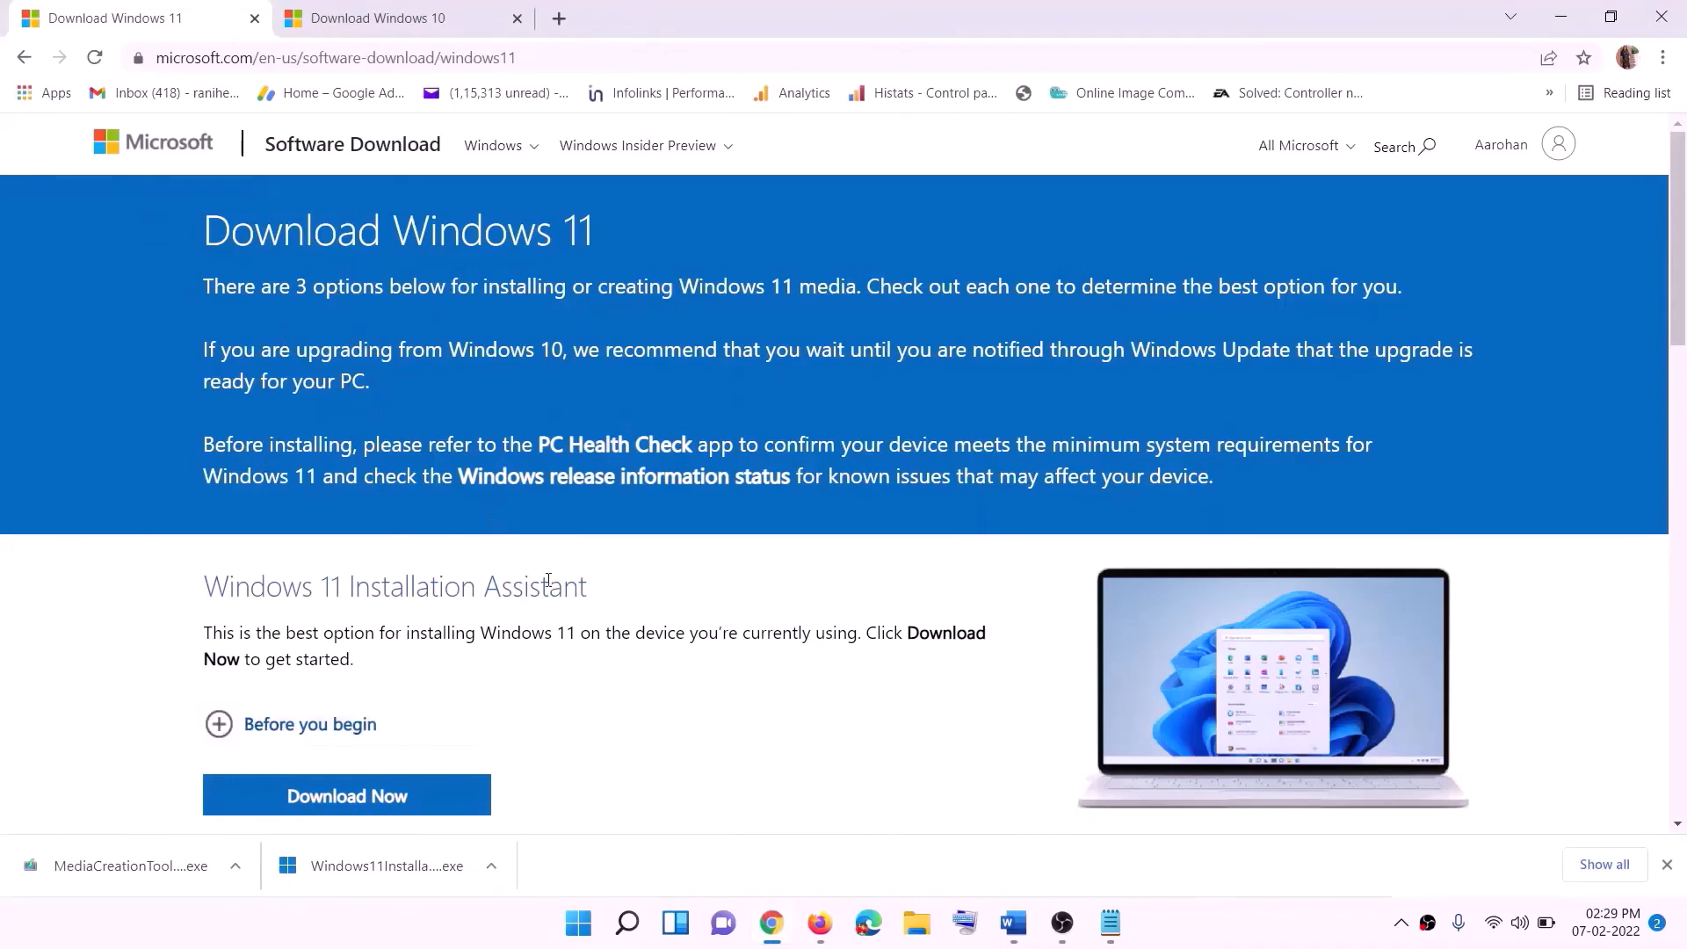
pyautogui.scroll(-5, 524, 609)
pyautogui.click(323, 523)
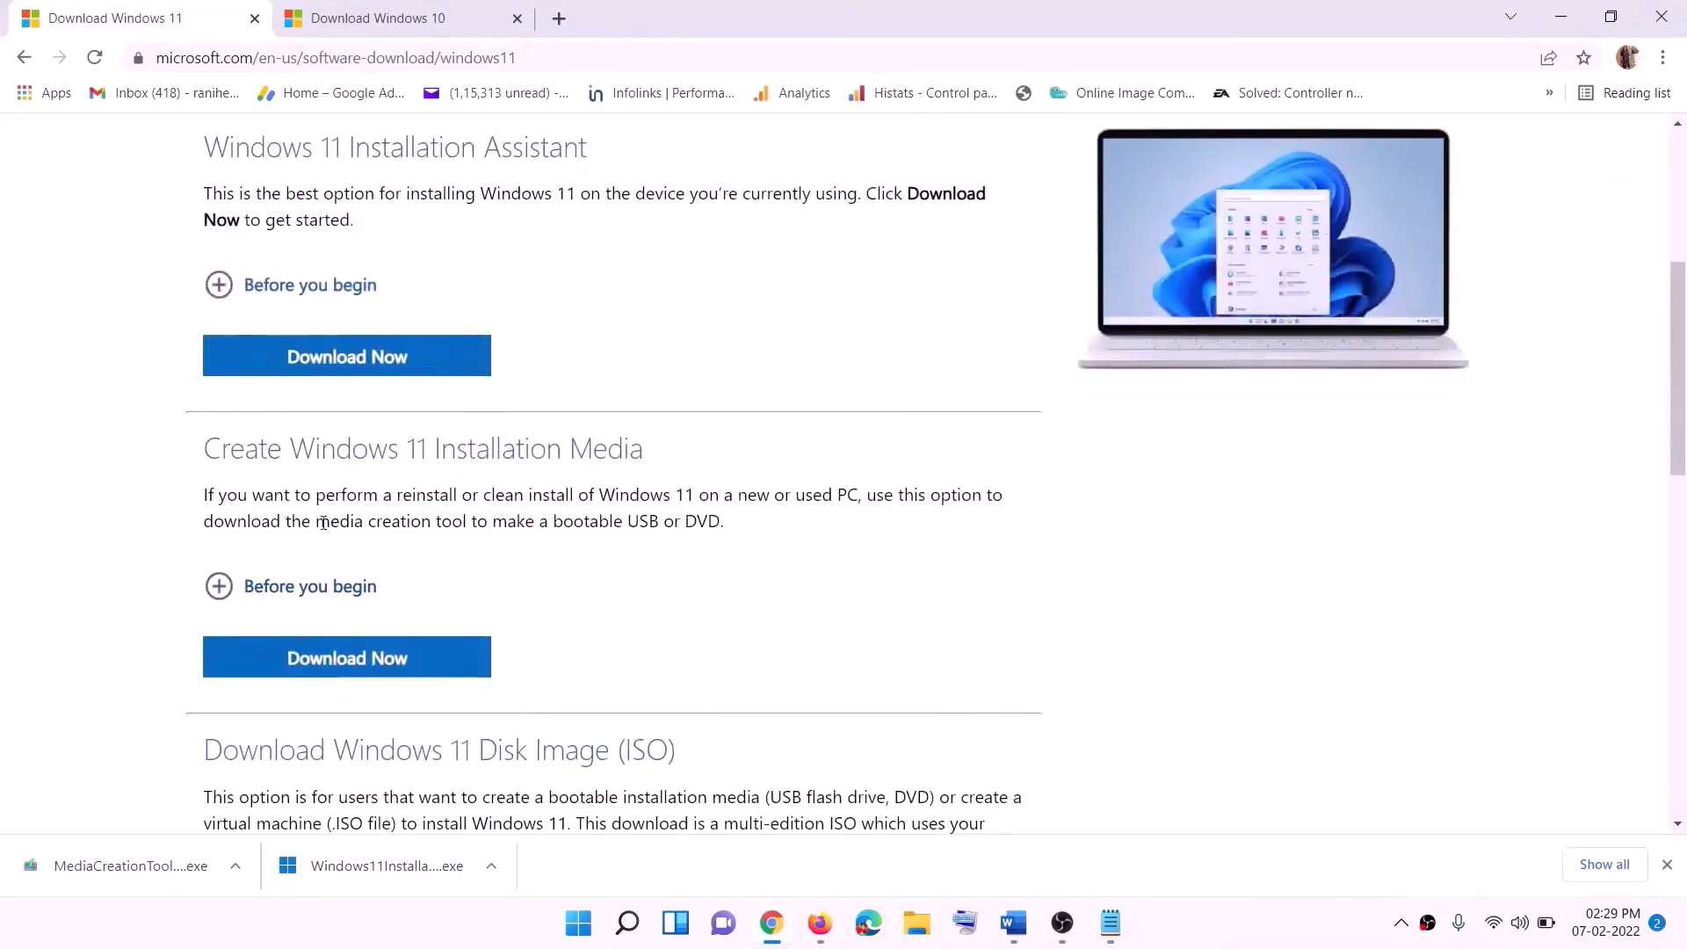
pyautogui.moveTo(317, 522); pyautogui.dragTo(488, 522)
pyautogui.click(334, 669)
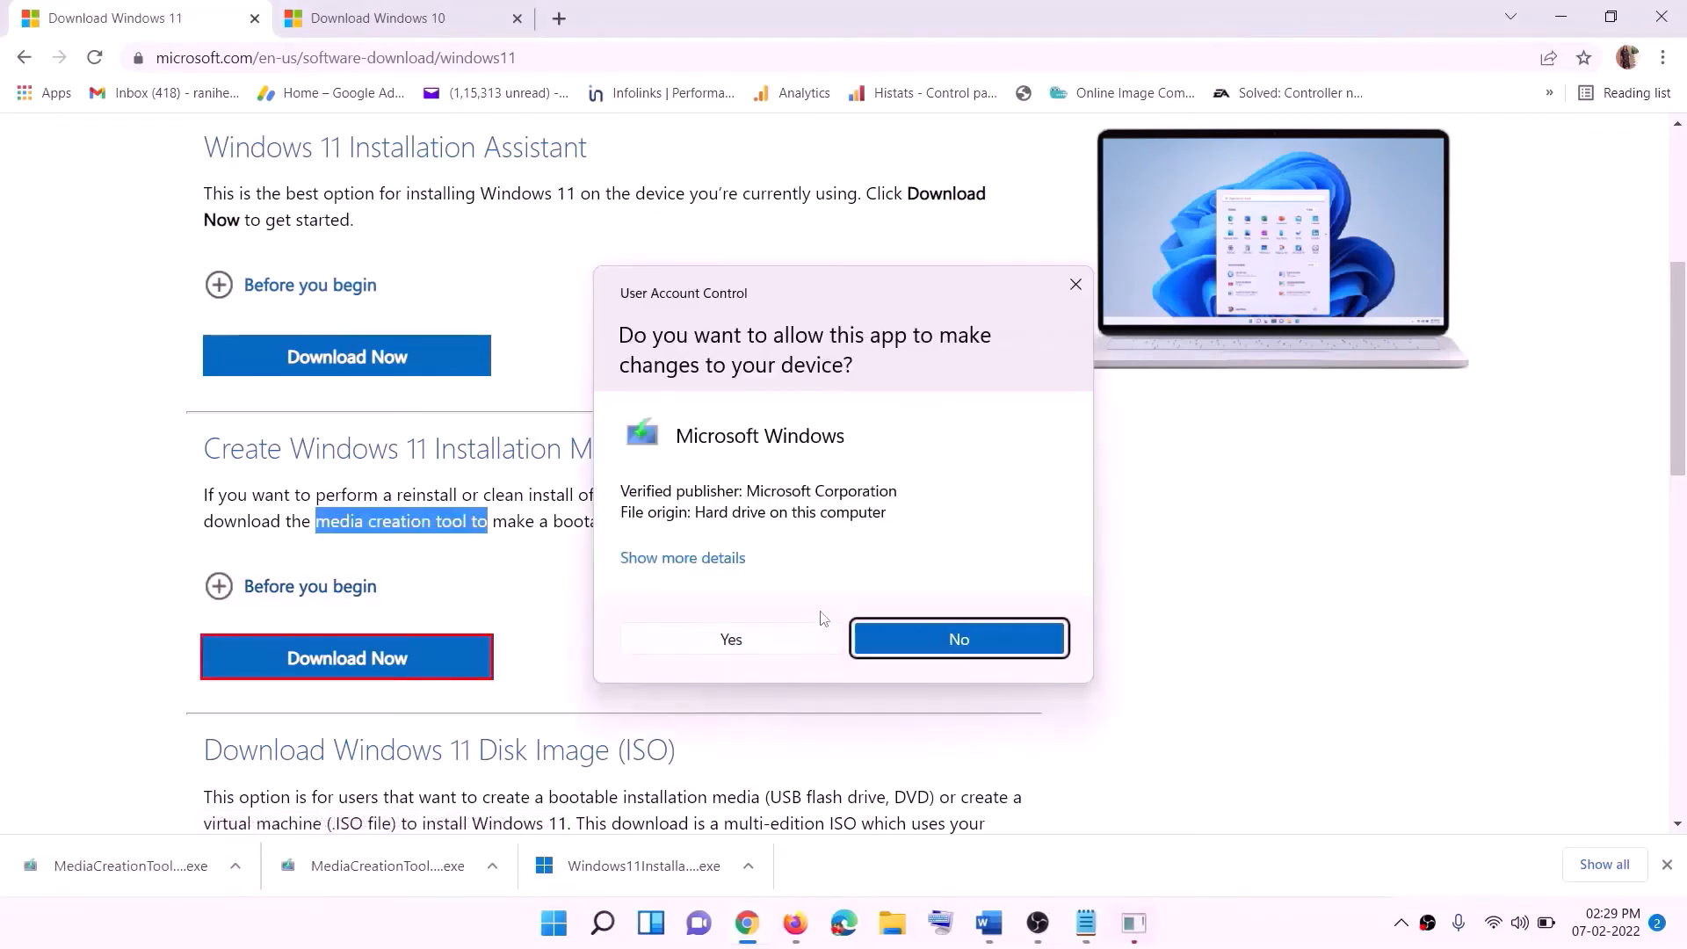
pyautogui.click(745, 650)
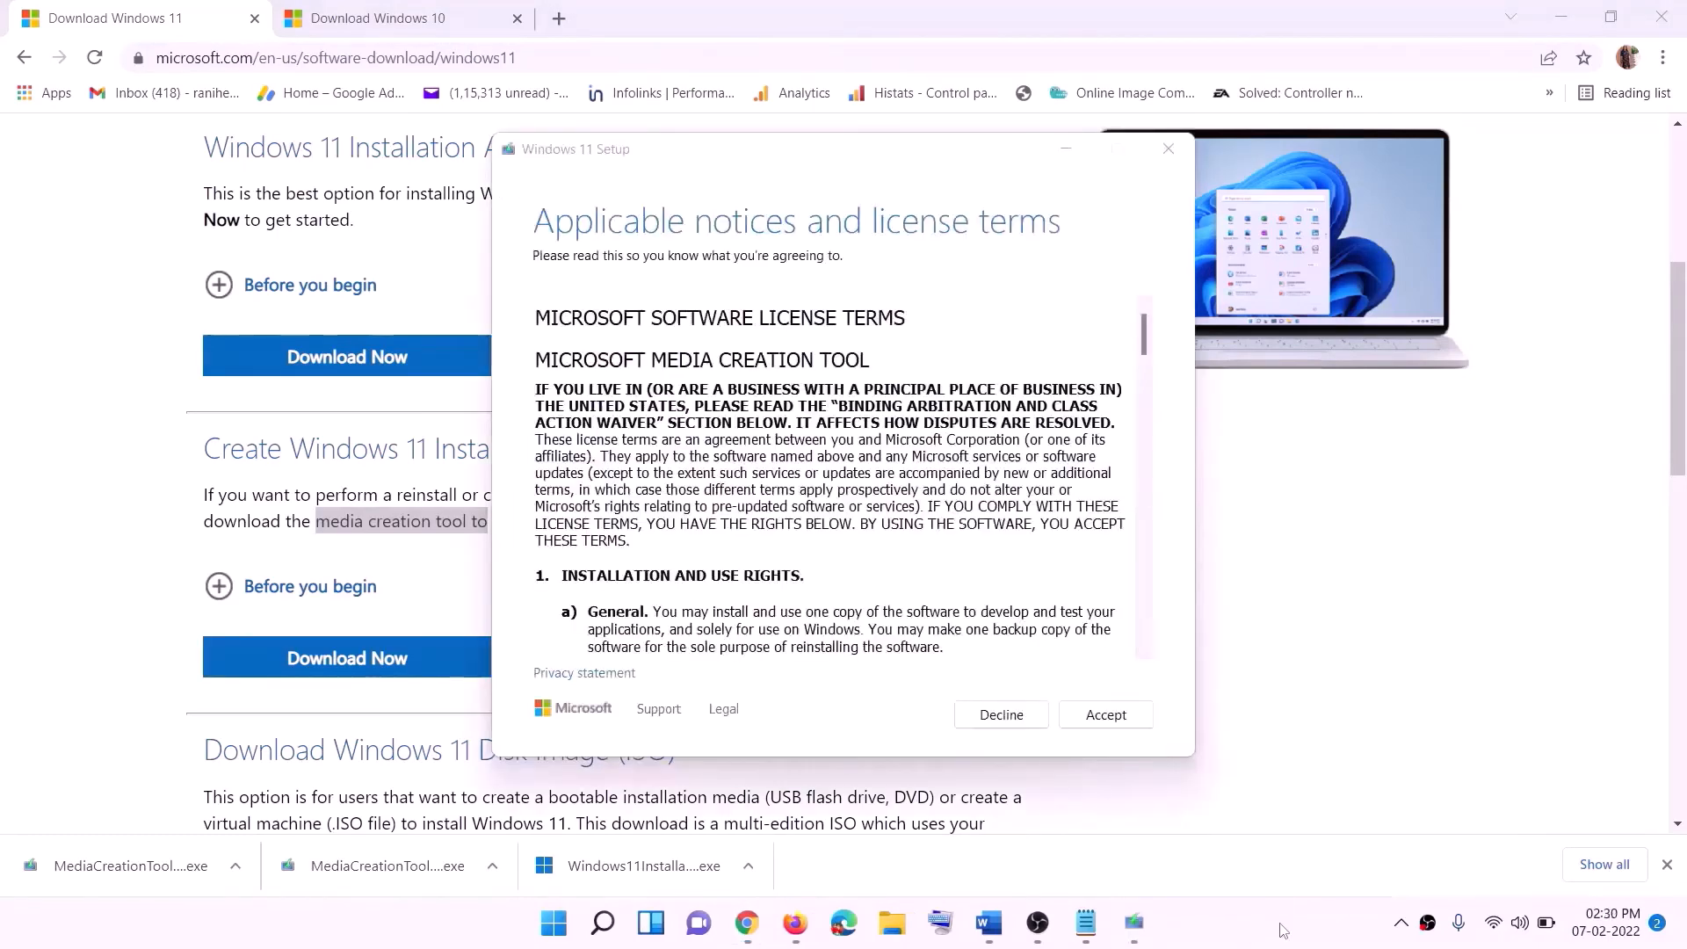
# In Windows 11 Setup, accept the license terms, keep the recommended language and edition, choose ISO file and save it as Windows on the Desktop.
pyautogui.click(1106, 714)
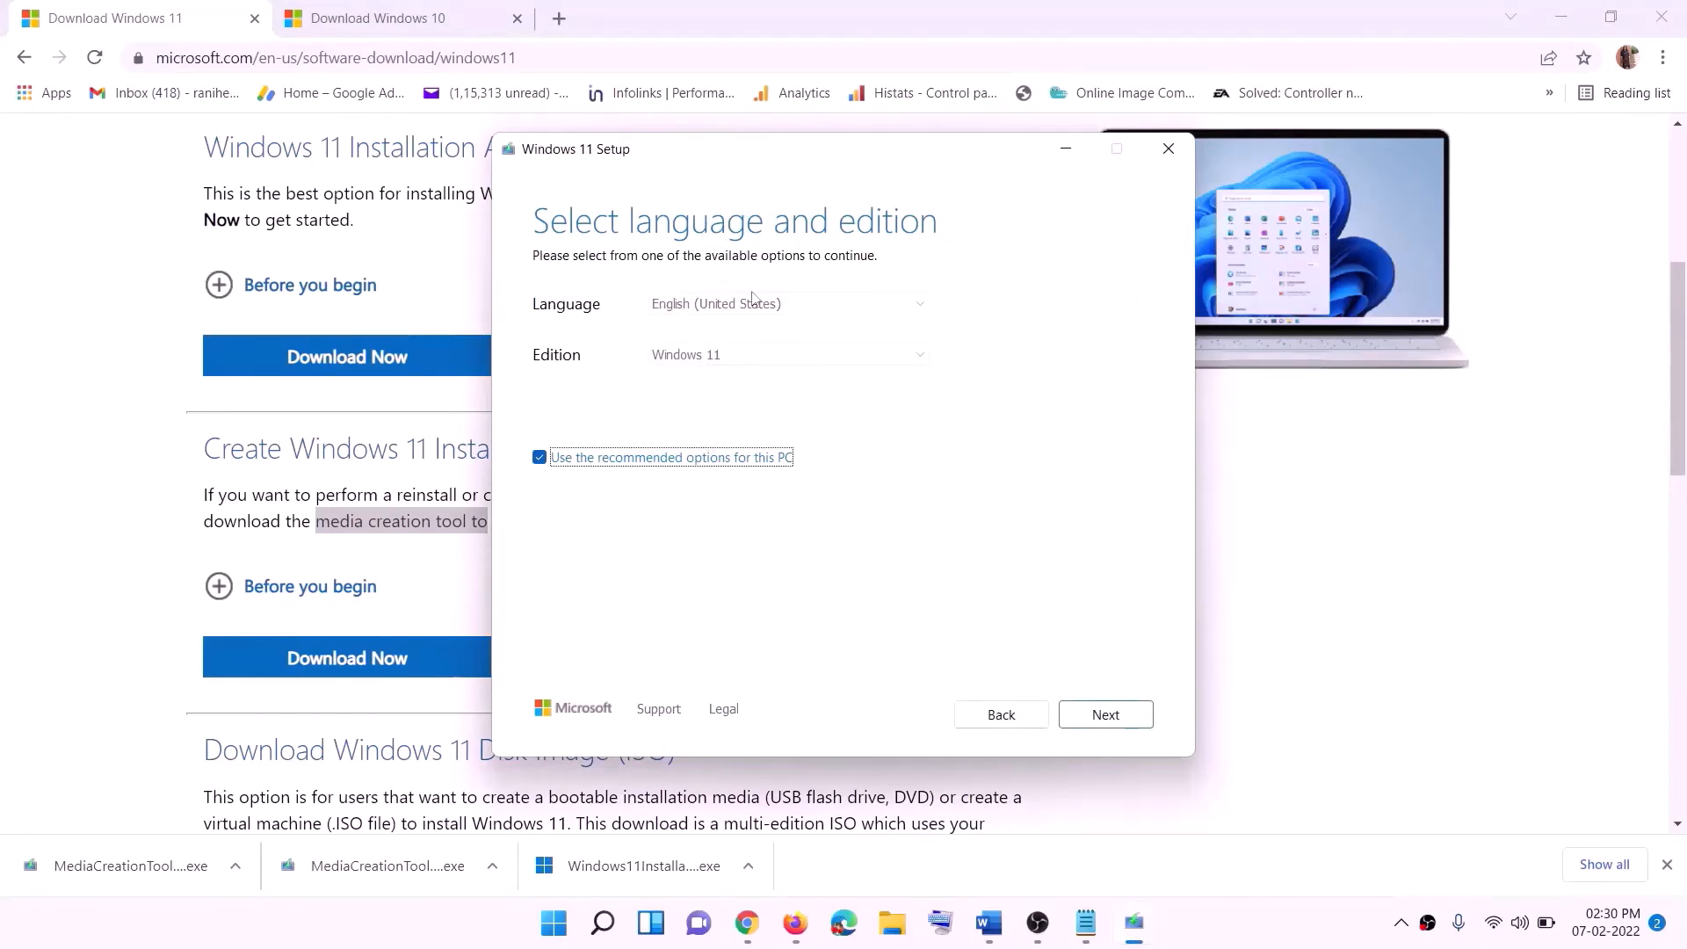
pyautogui.click(1094, 713)
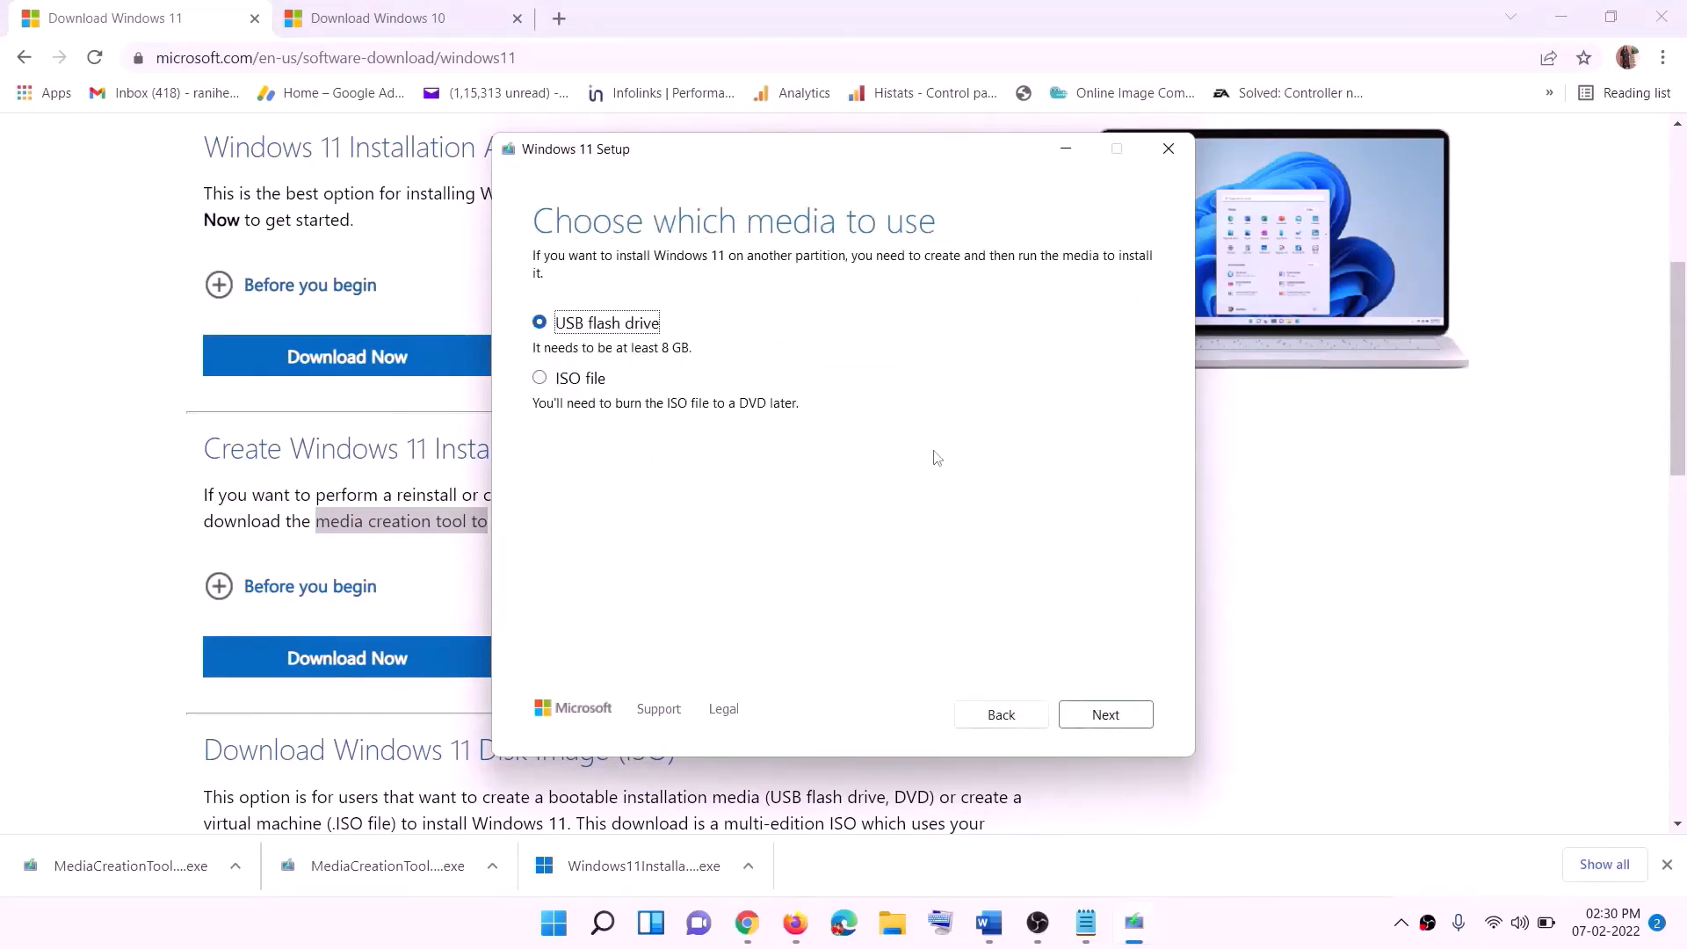
pyautogui.click(569, 382)
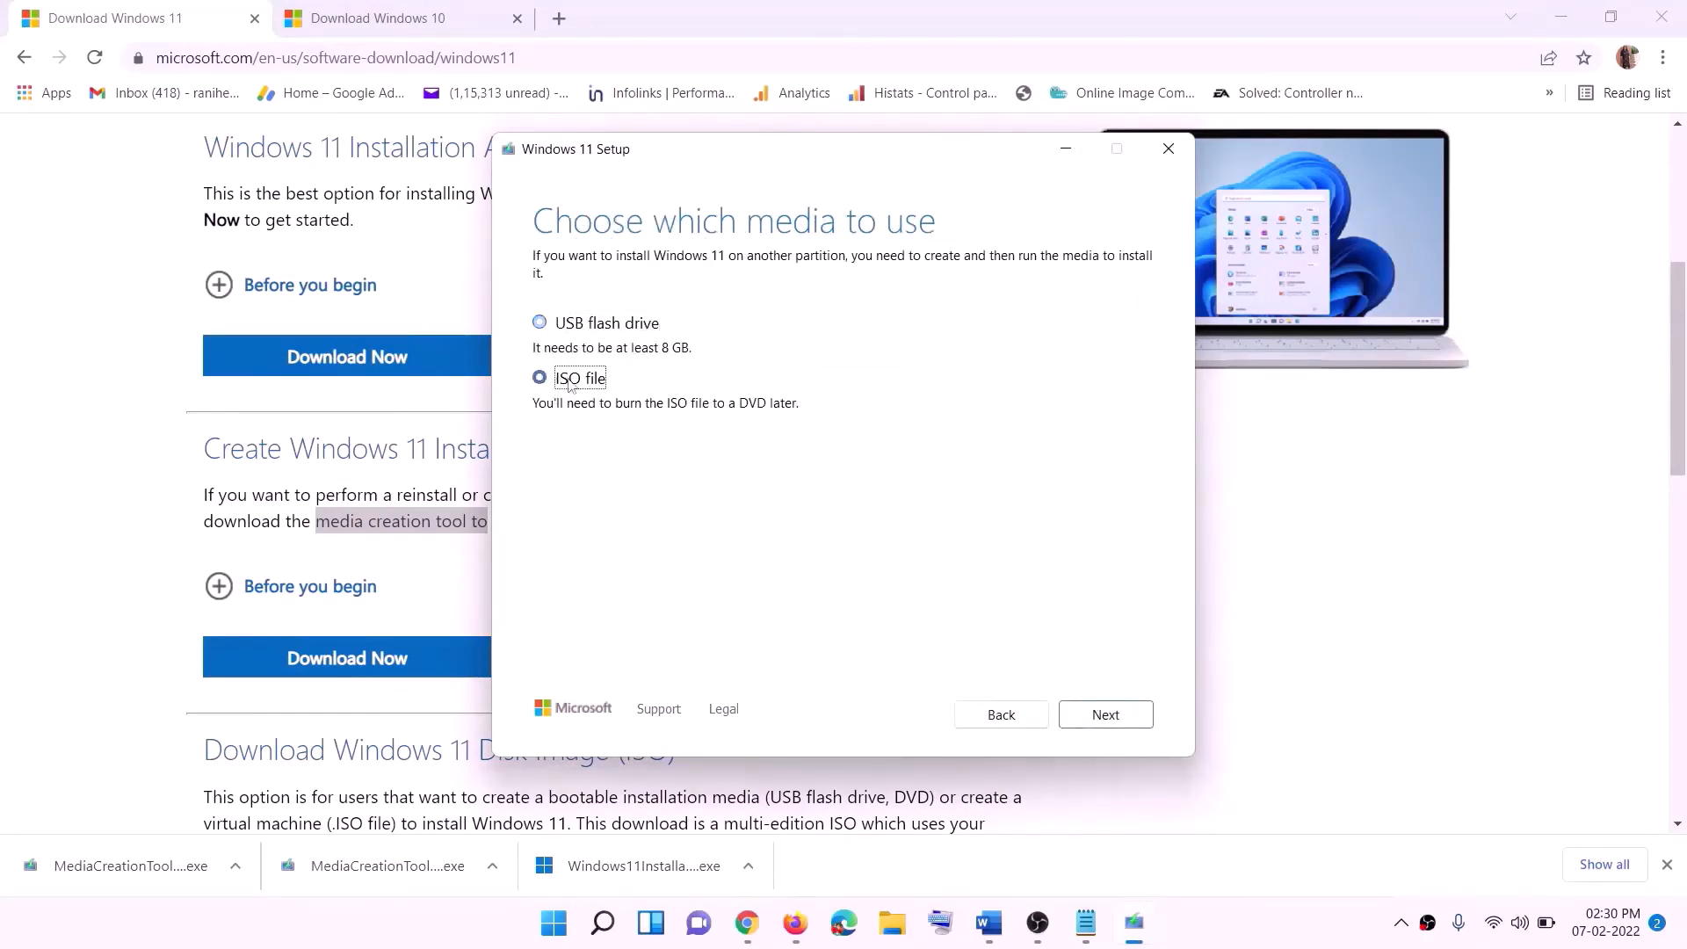
pyautogui.click(1107, 714)
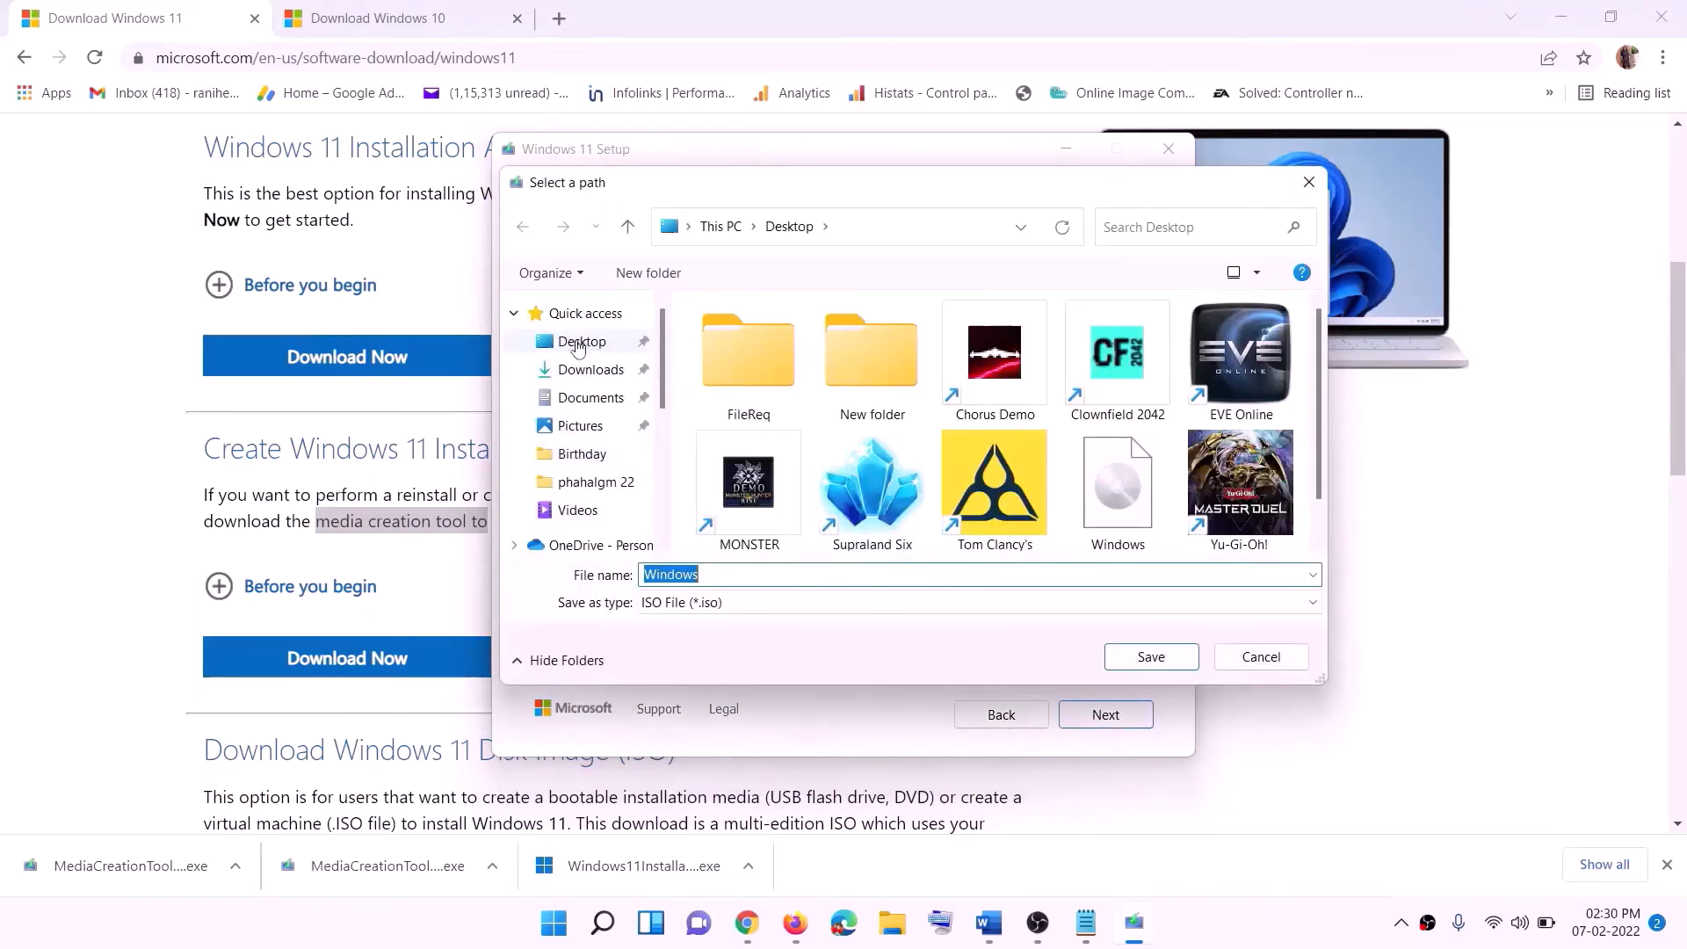
pyautogui.click(578, 347)
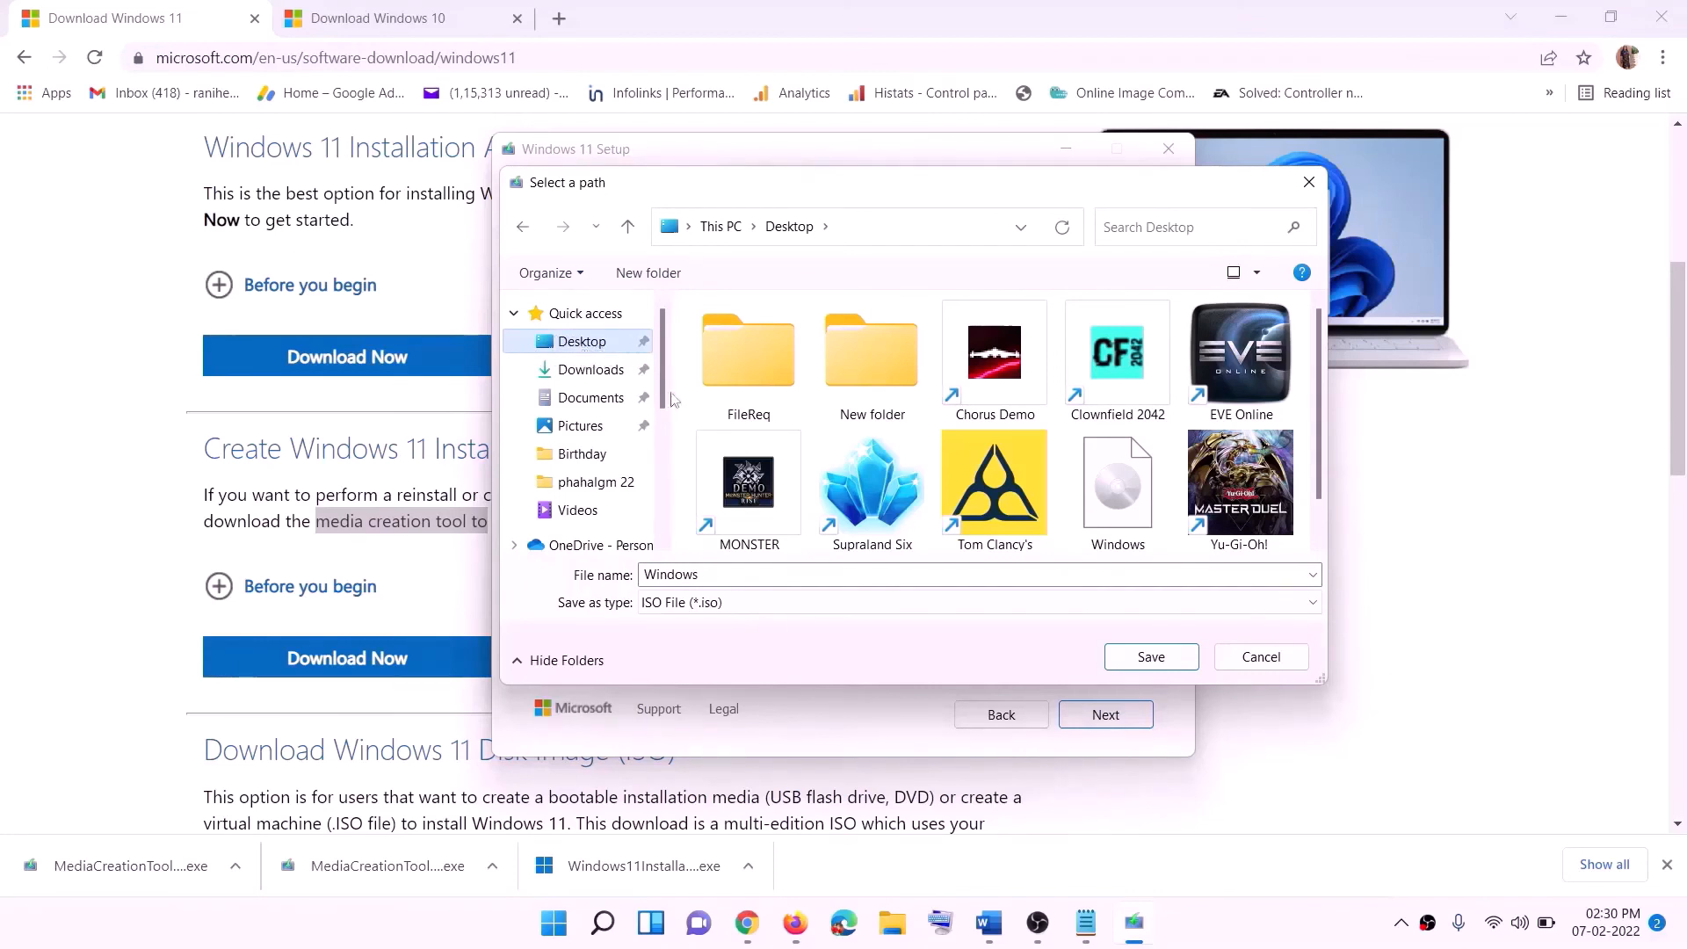
pyautogui.click(1153, 659)
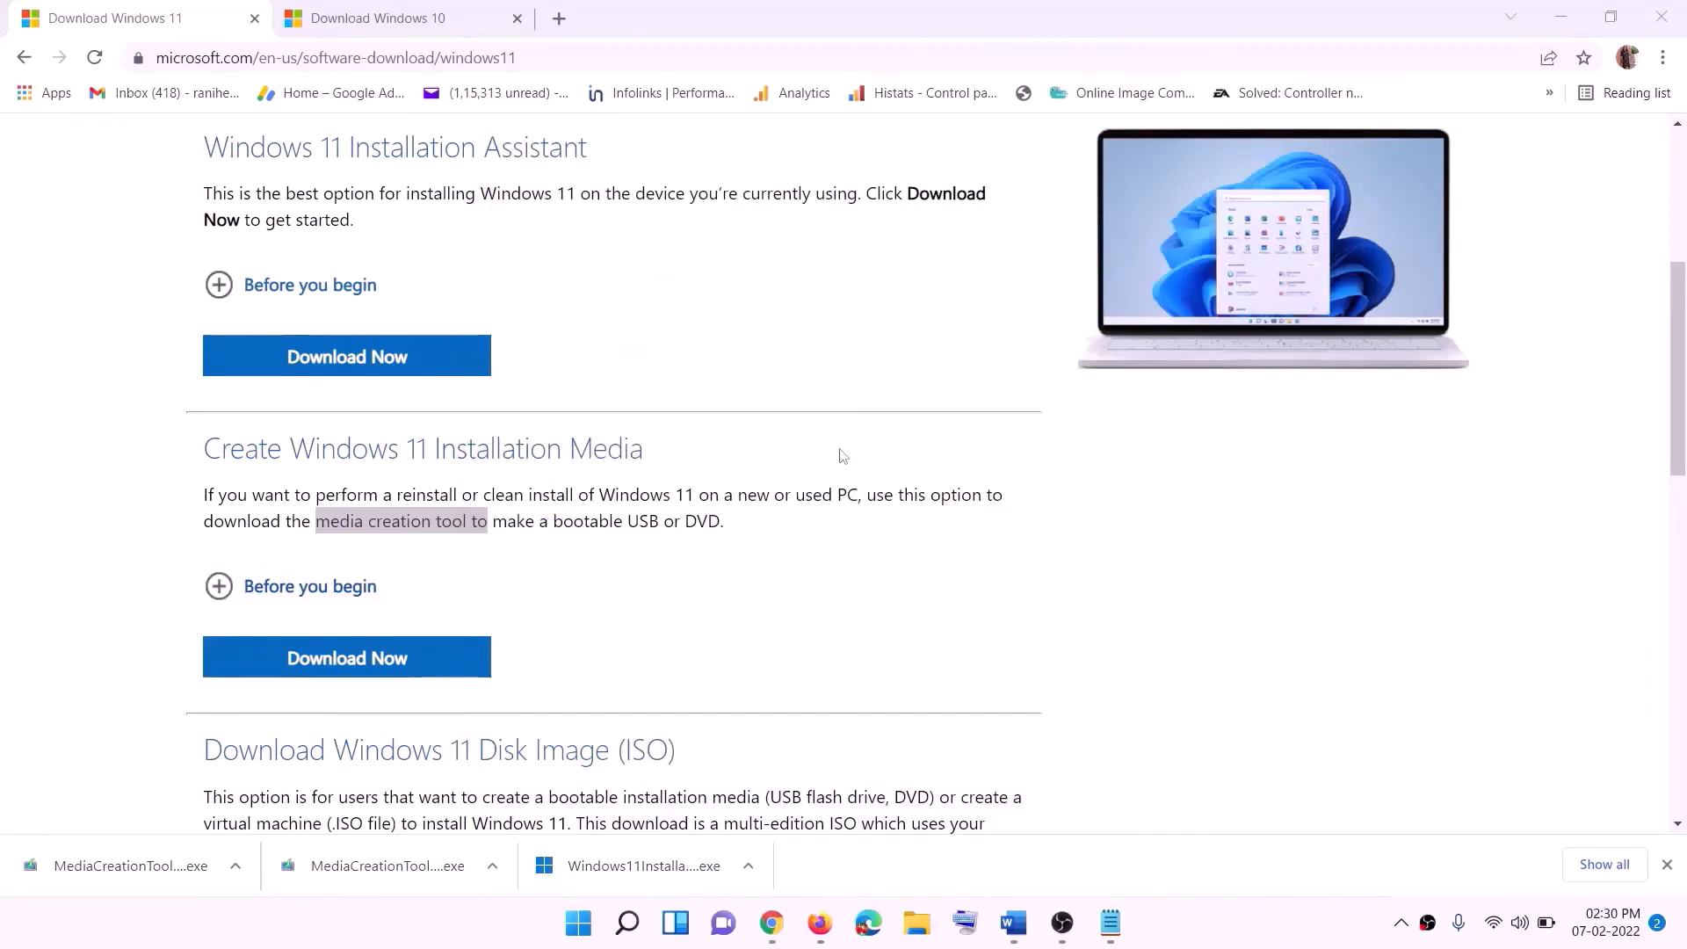
# Show the desktop, move the Windows ISO file to the outer icon column above Firefox and open it.
pyautogui.press('super+d')
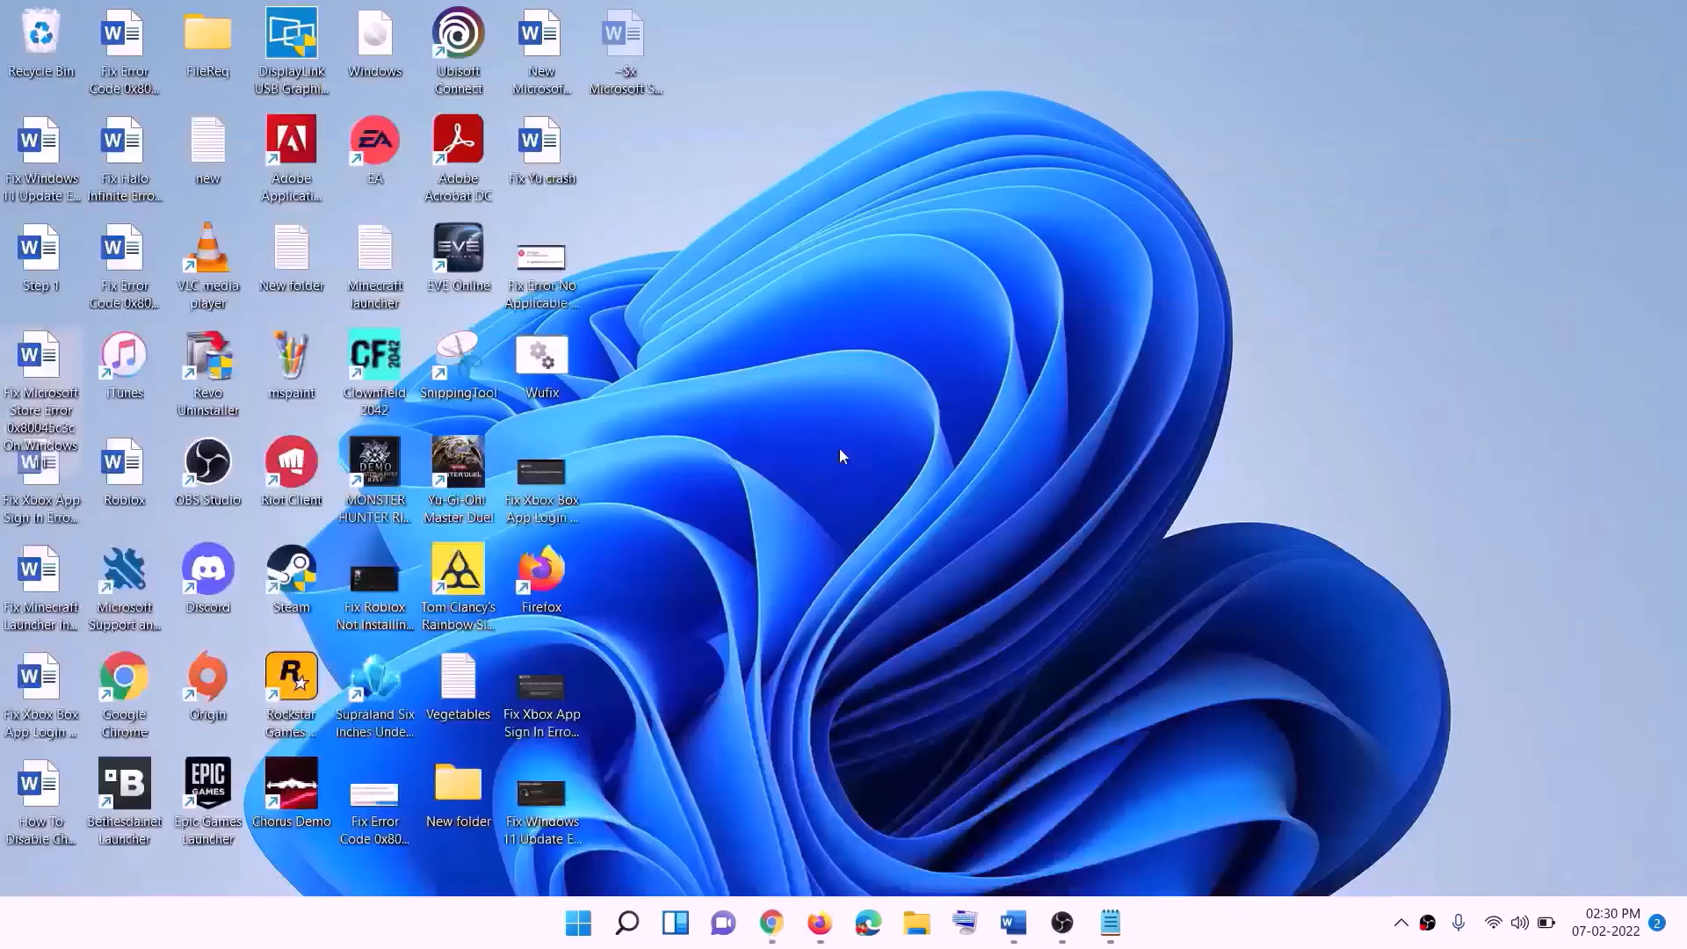
pyautogui.moveTo(386, 45); pyautogui.dragTo(673, 514)
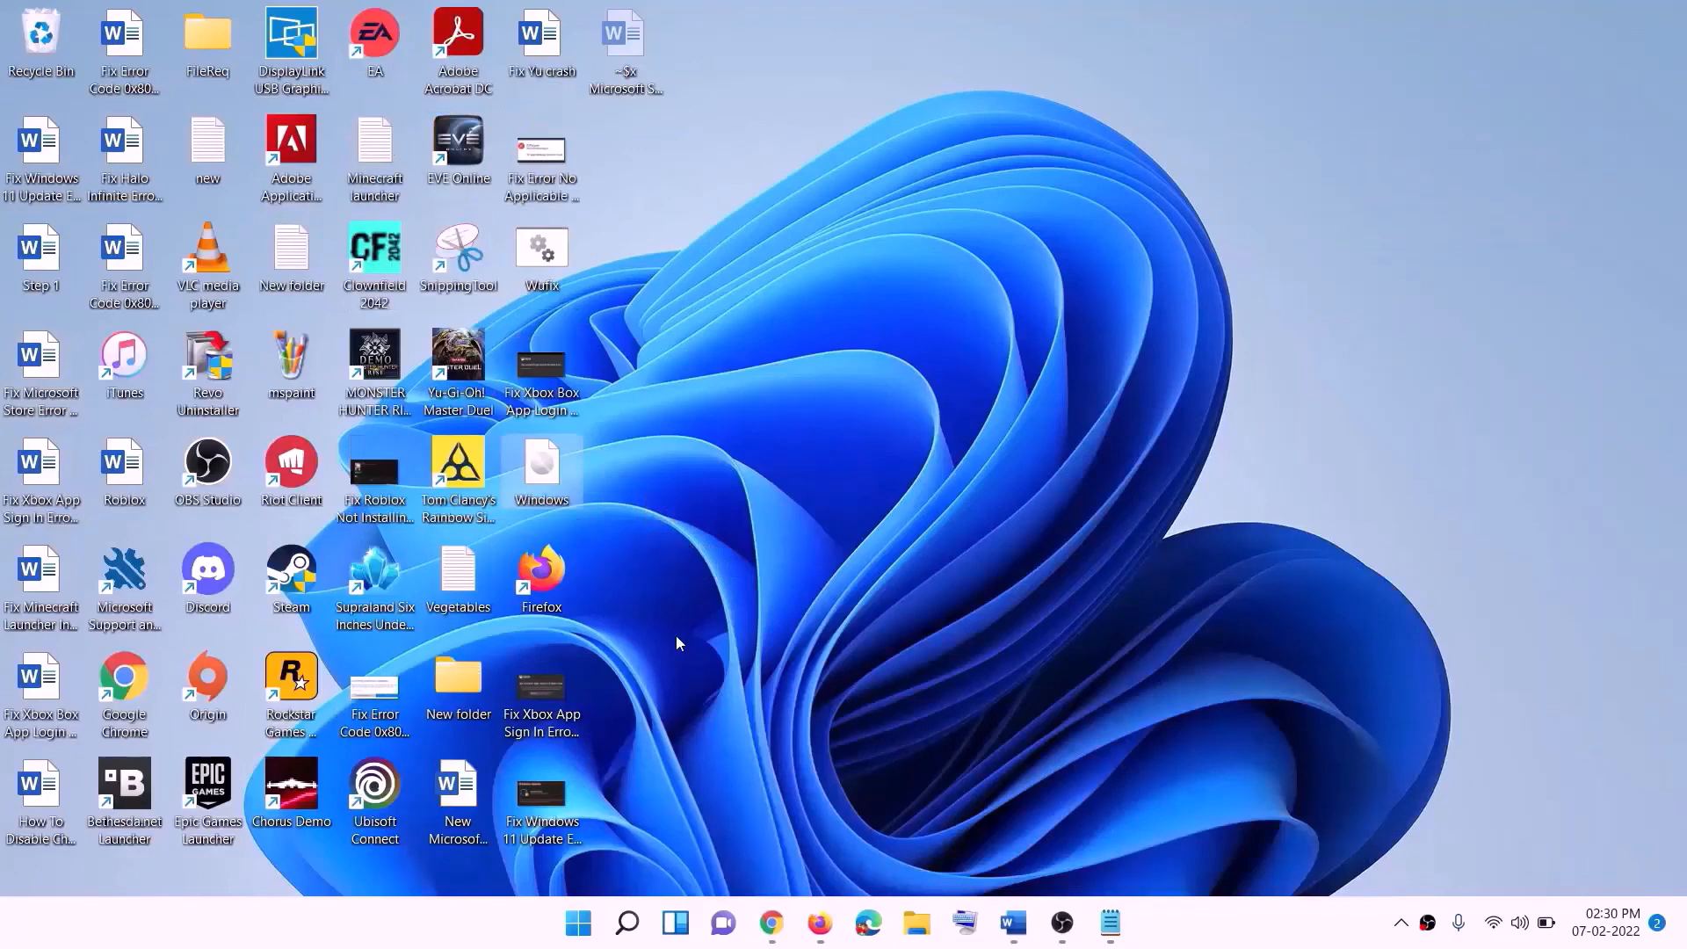
pyautogui.doubleClick(562, 461)
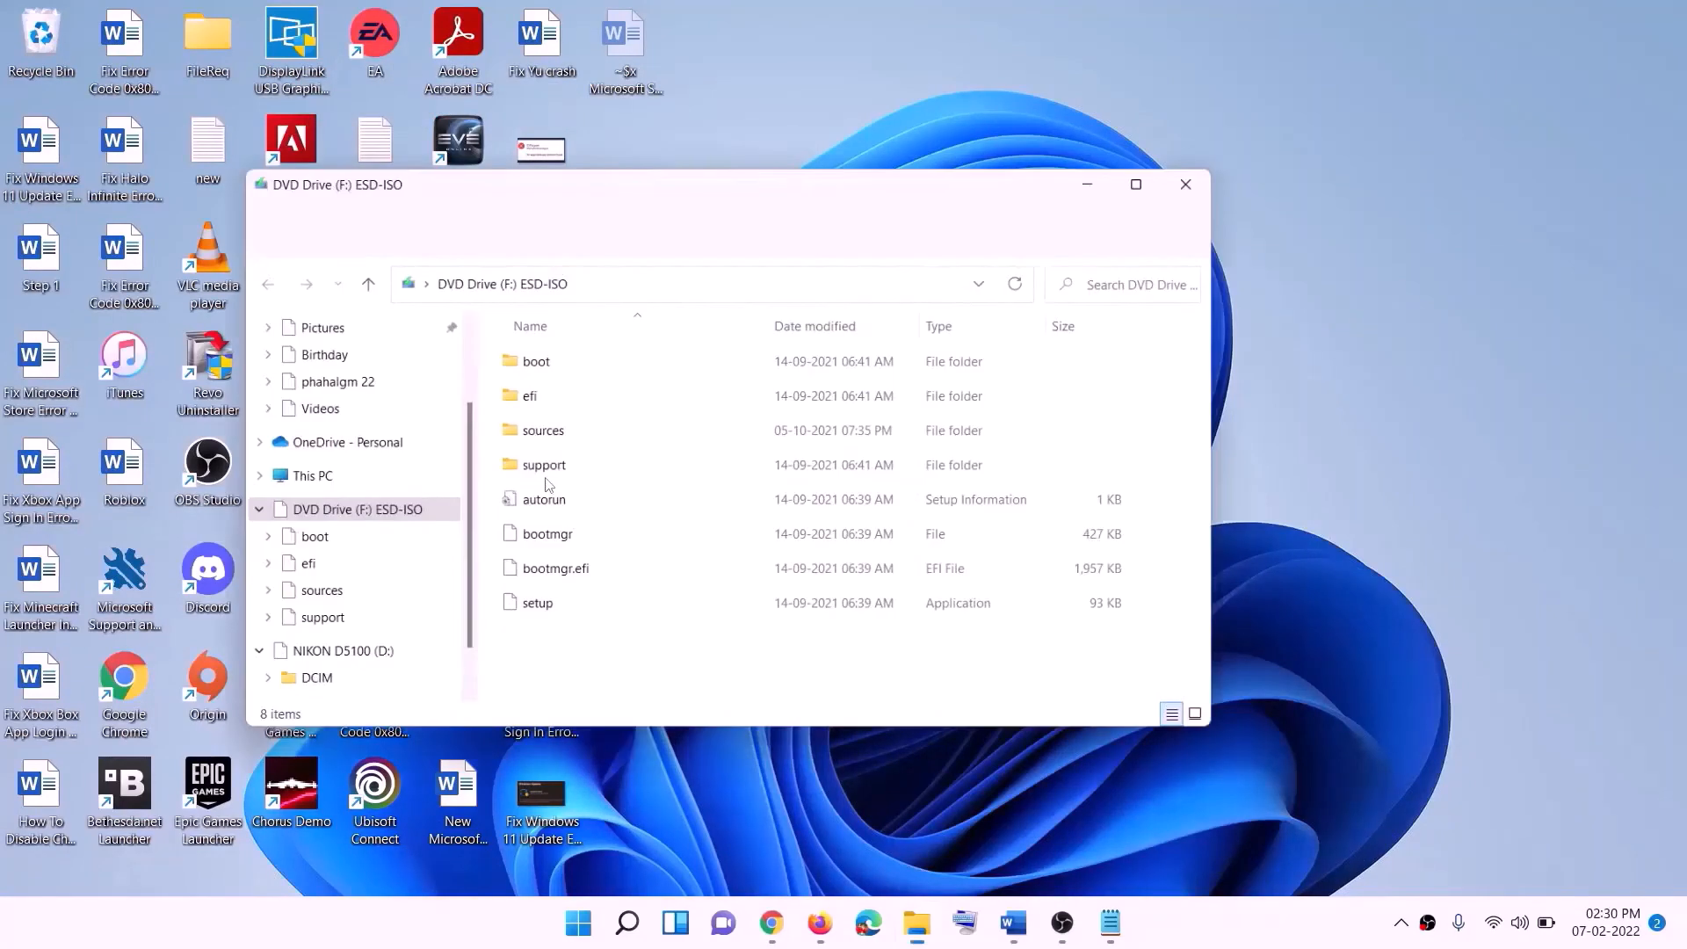
# Run setup from the ESD-ISO DVD drive and continue past the Install Windows 11 page.
pyautogui.click(535, 615)
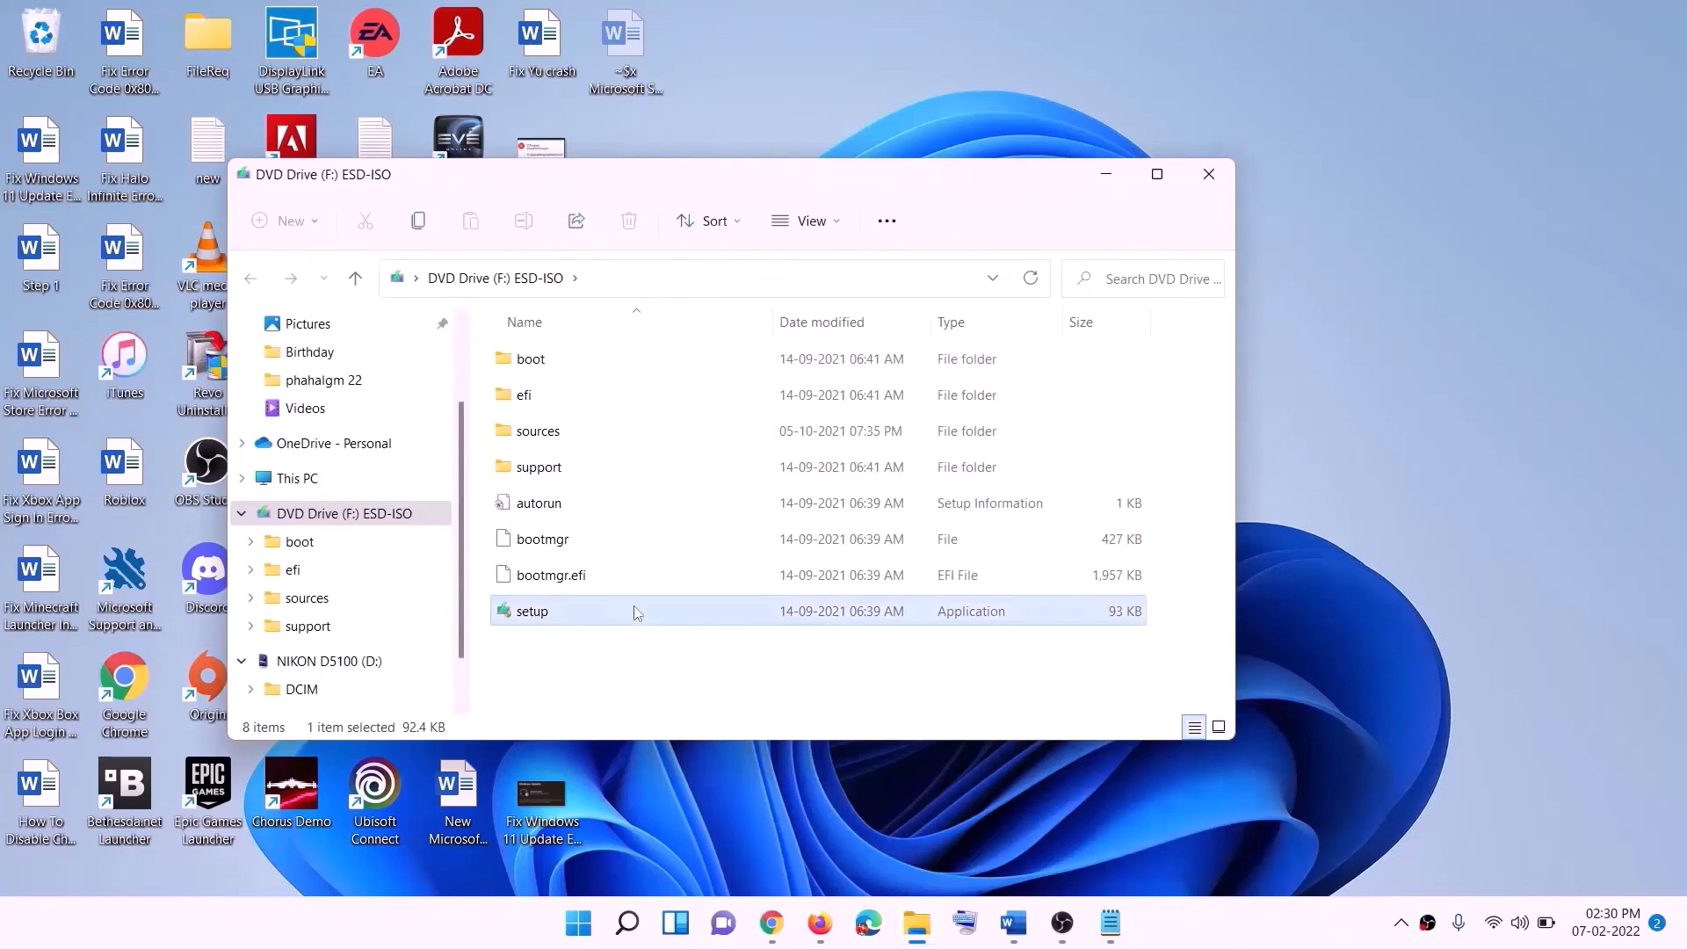
pyautogui.doubleClick(575, 609)
pyautogui.click(678, 688)
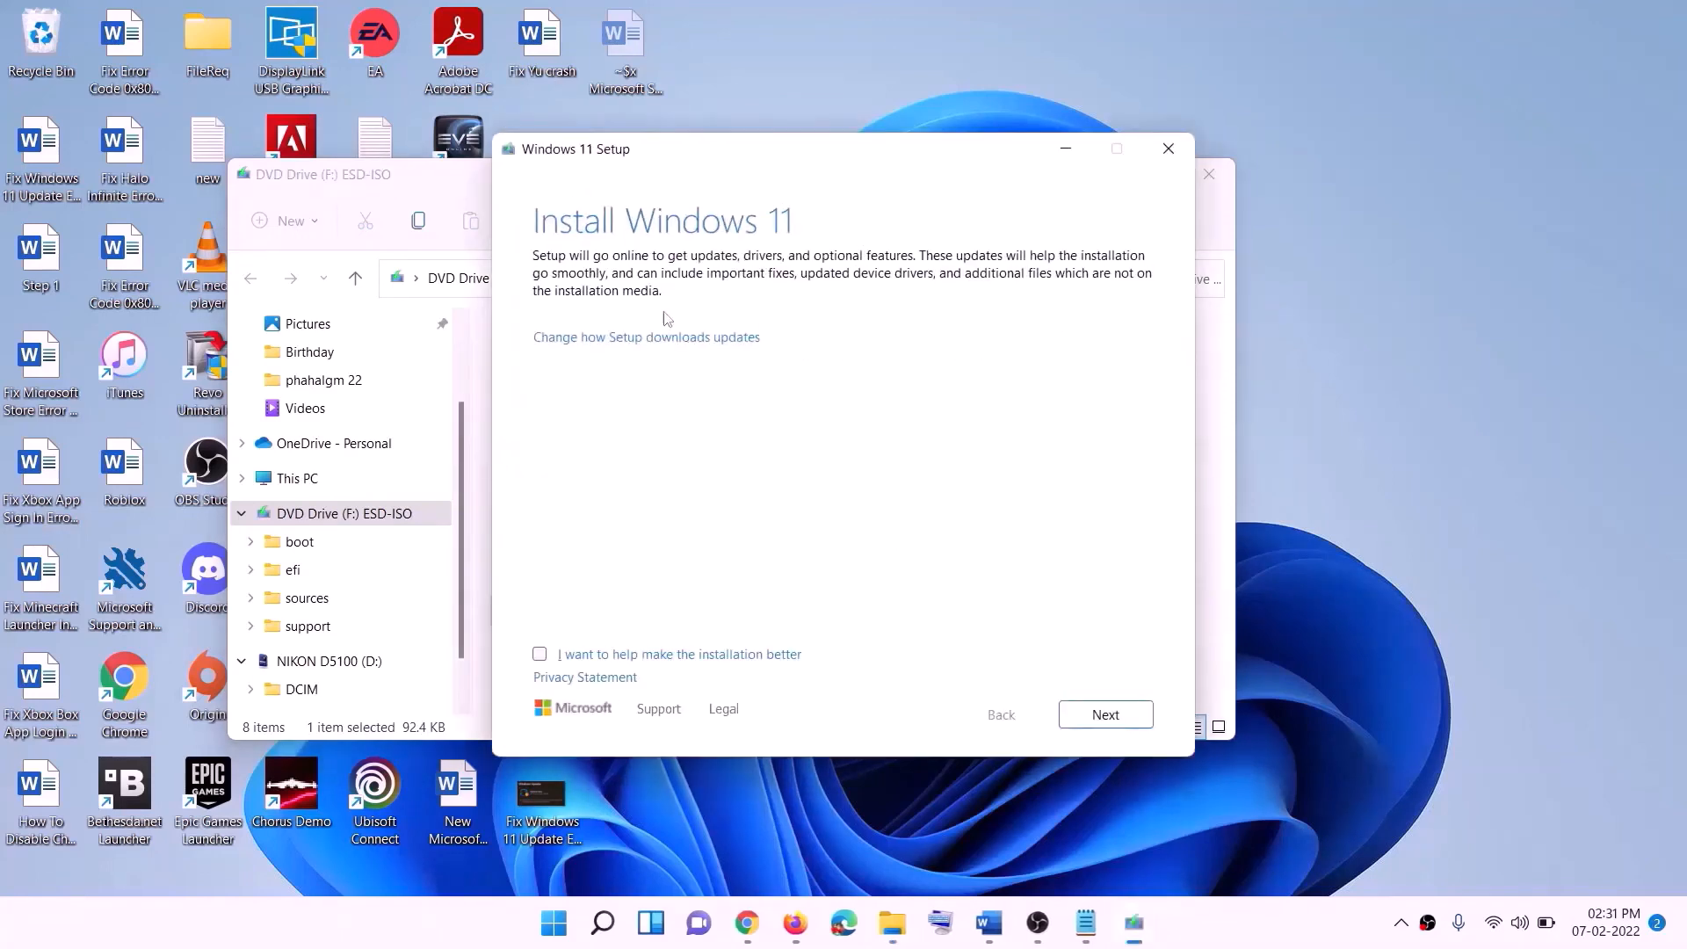
pyautogui.click(1114, 716)
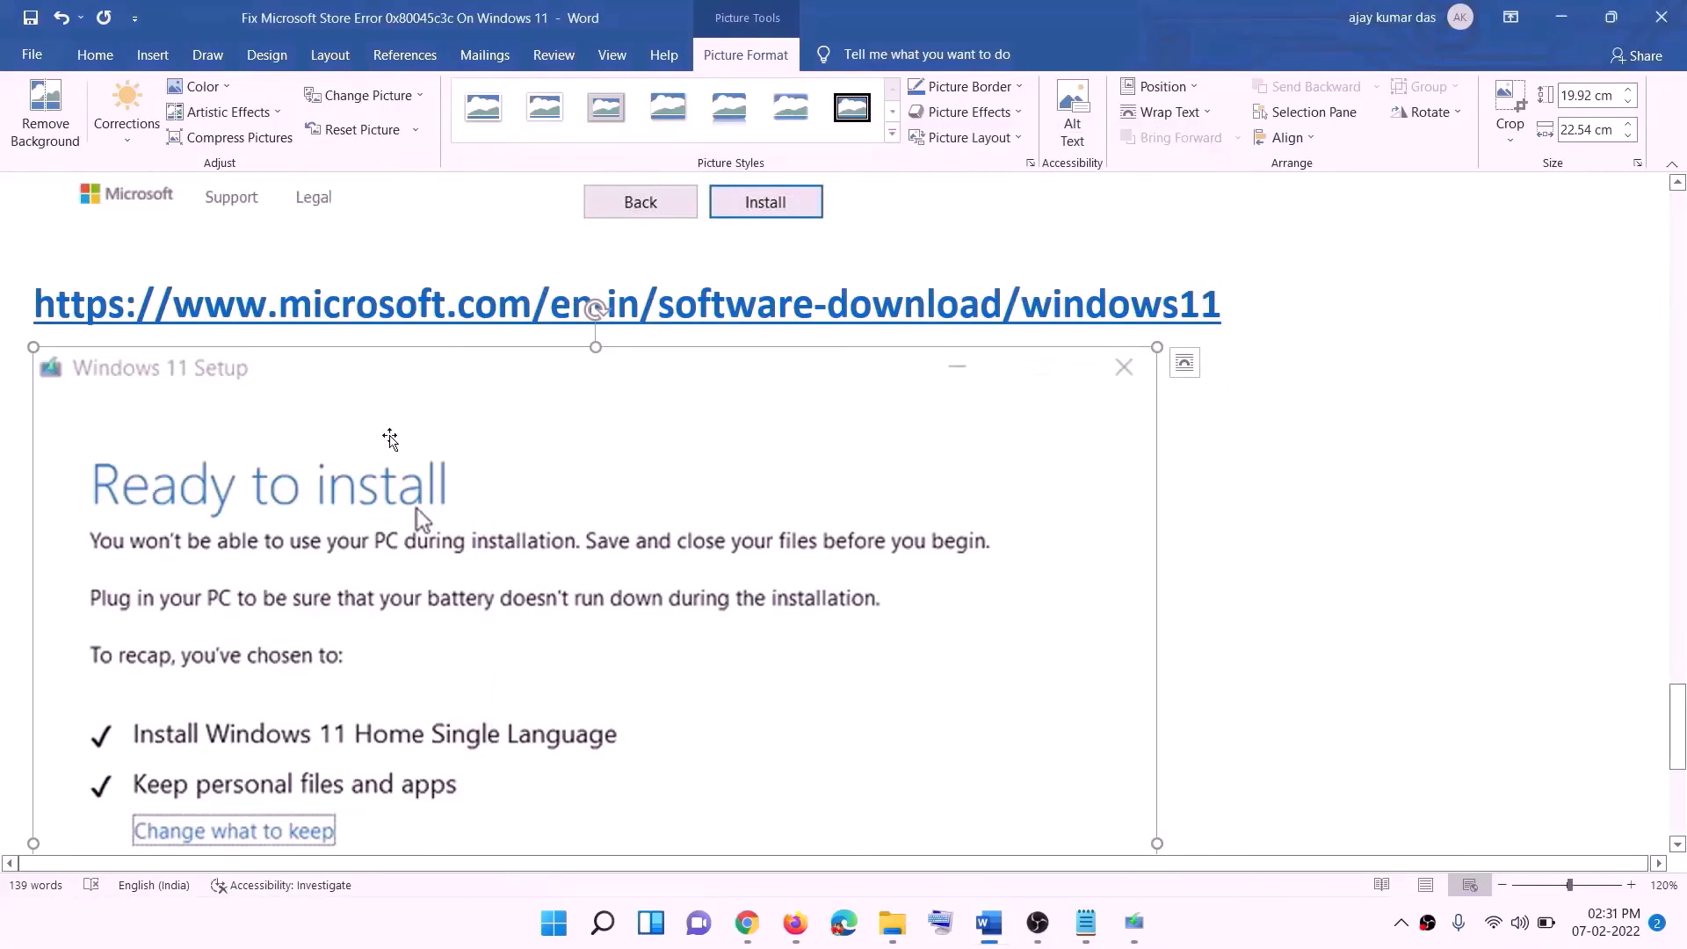
# Read the Windows 11 Ready to install screenshot in the Word document, from the recap of choices to the Install option.
pyautogui.scroll(-3, 389, 439)
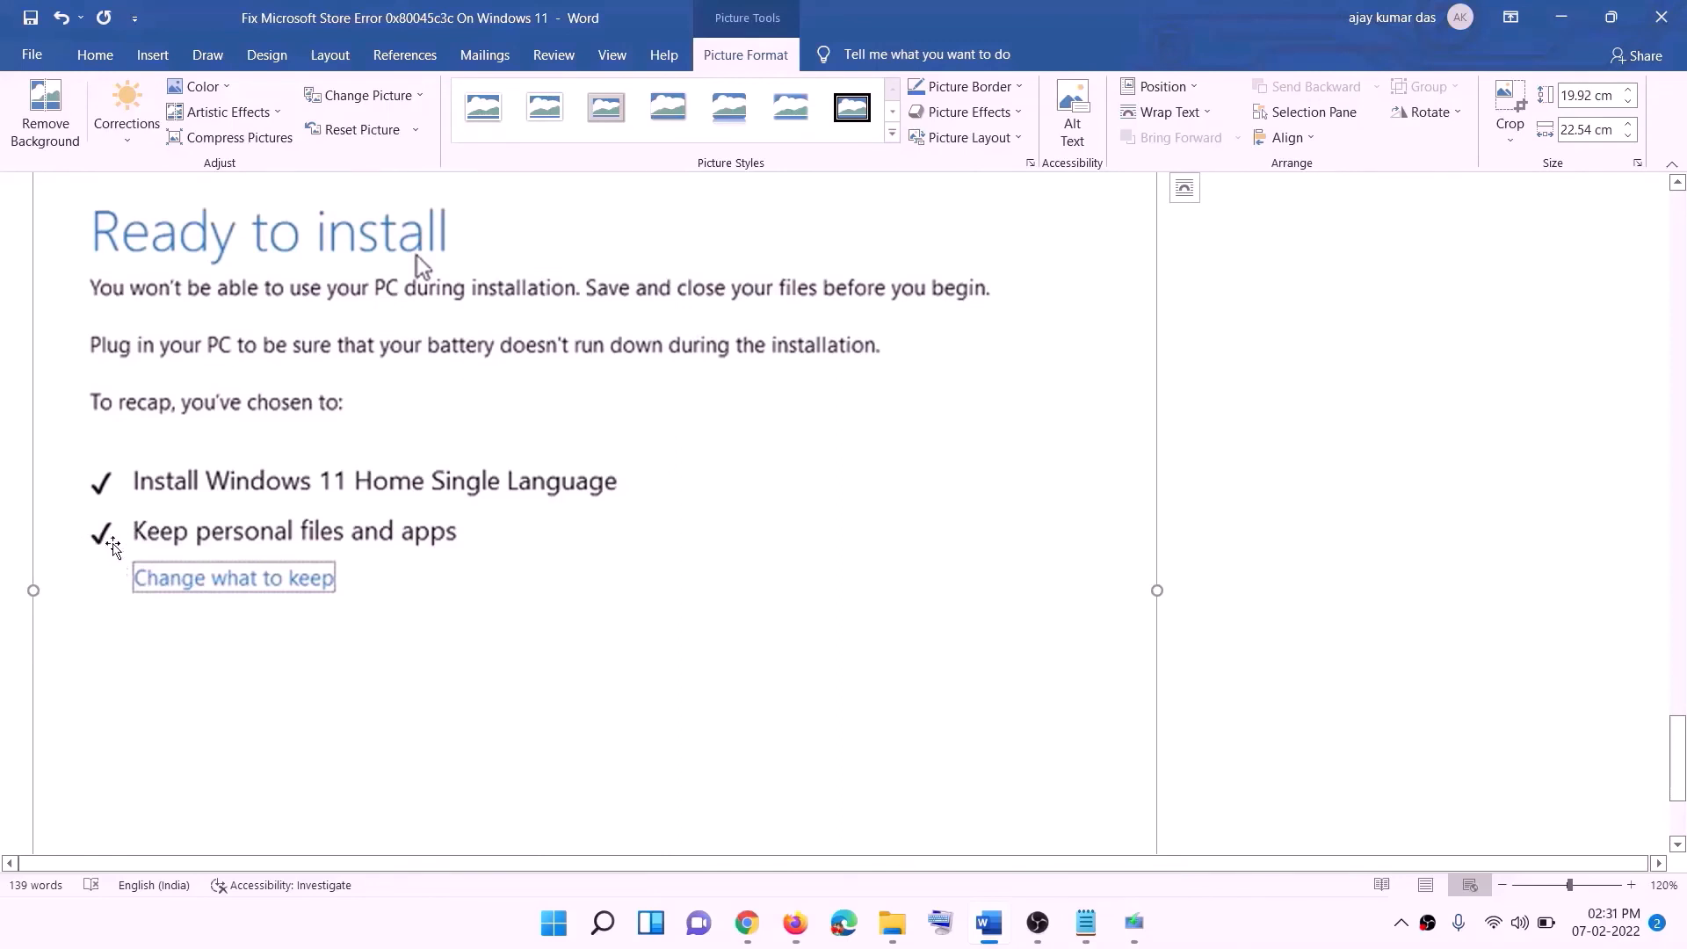
pyautogui.scroll(-2, 659, 558)
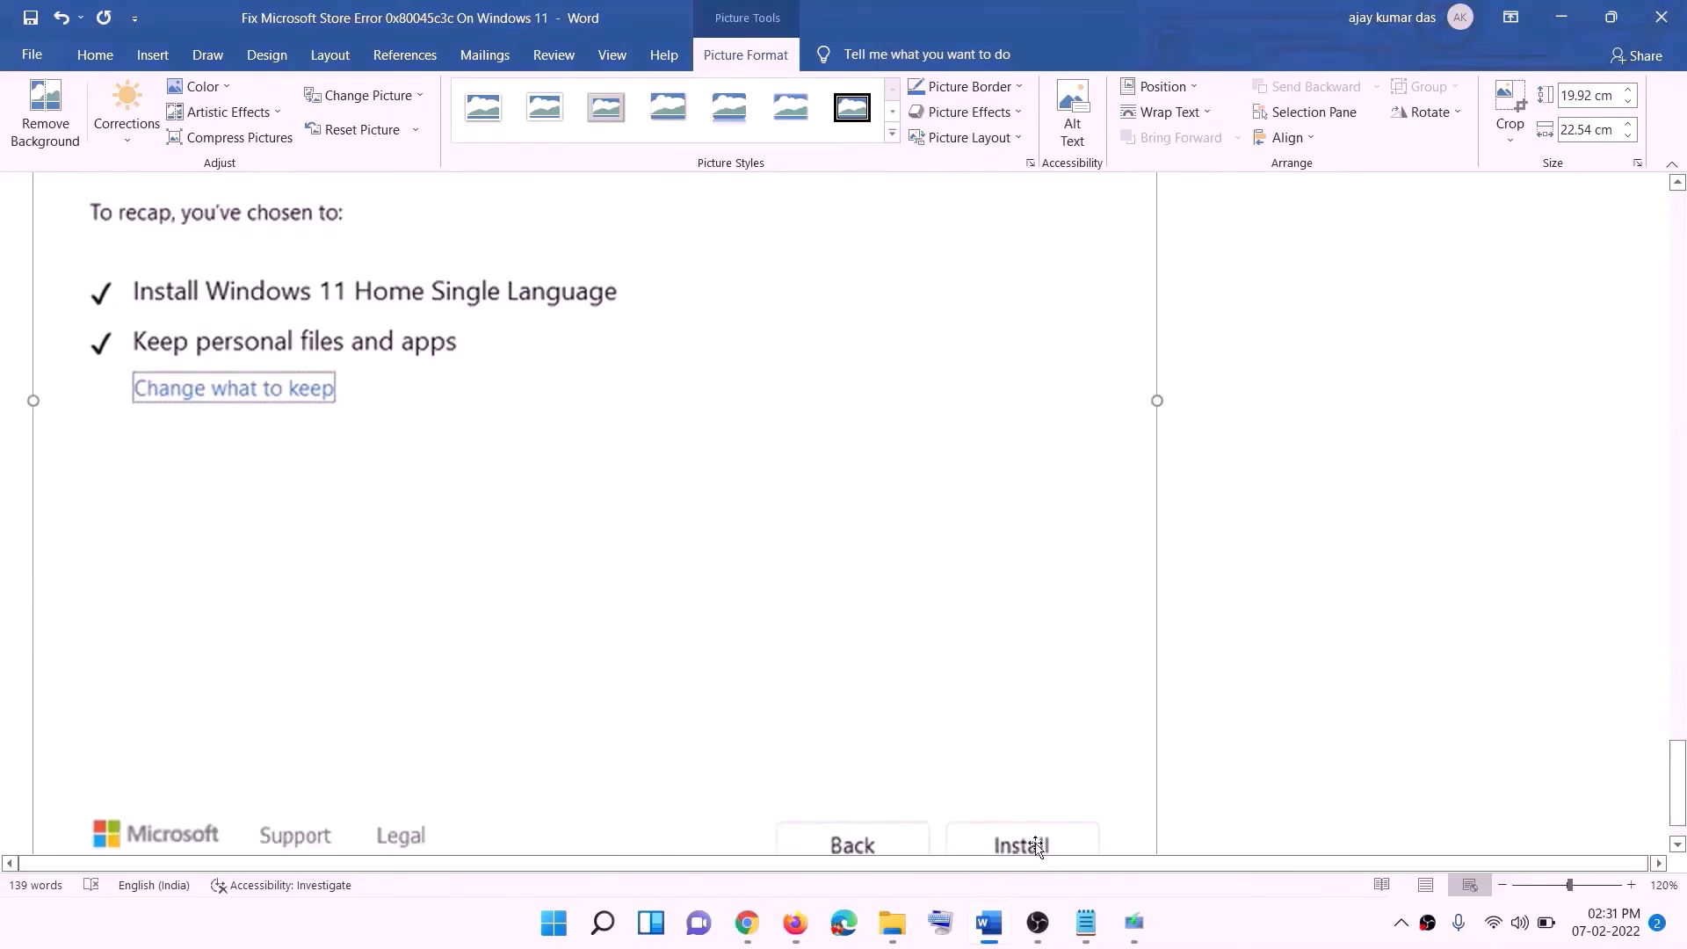
pyautogui.scroll(5, 897, 650)
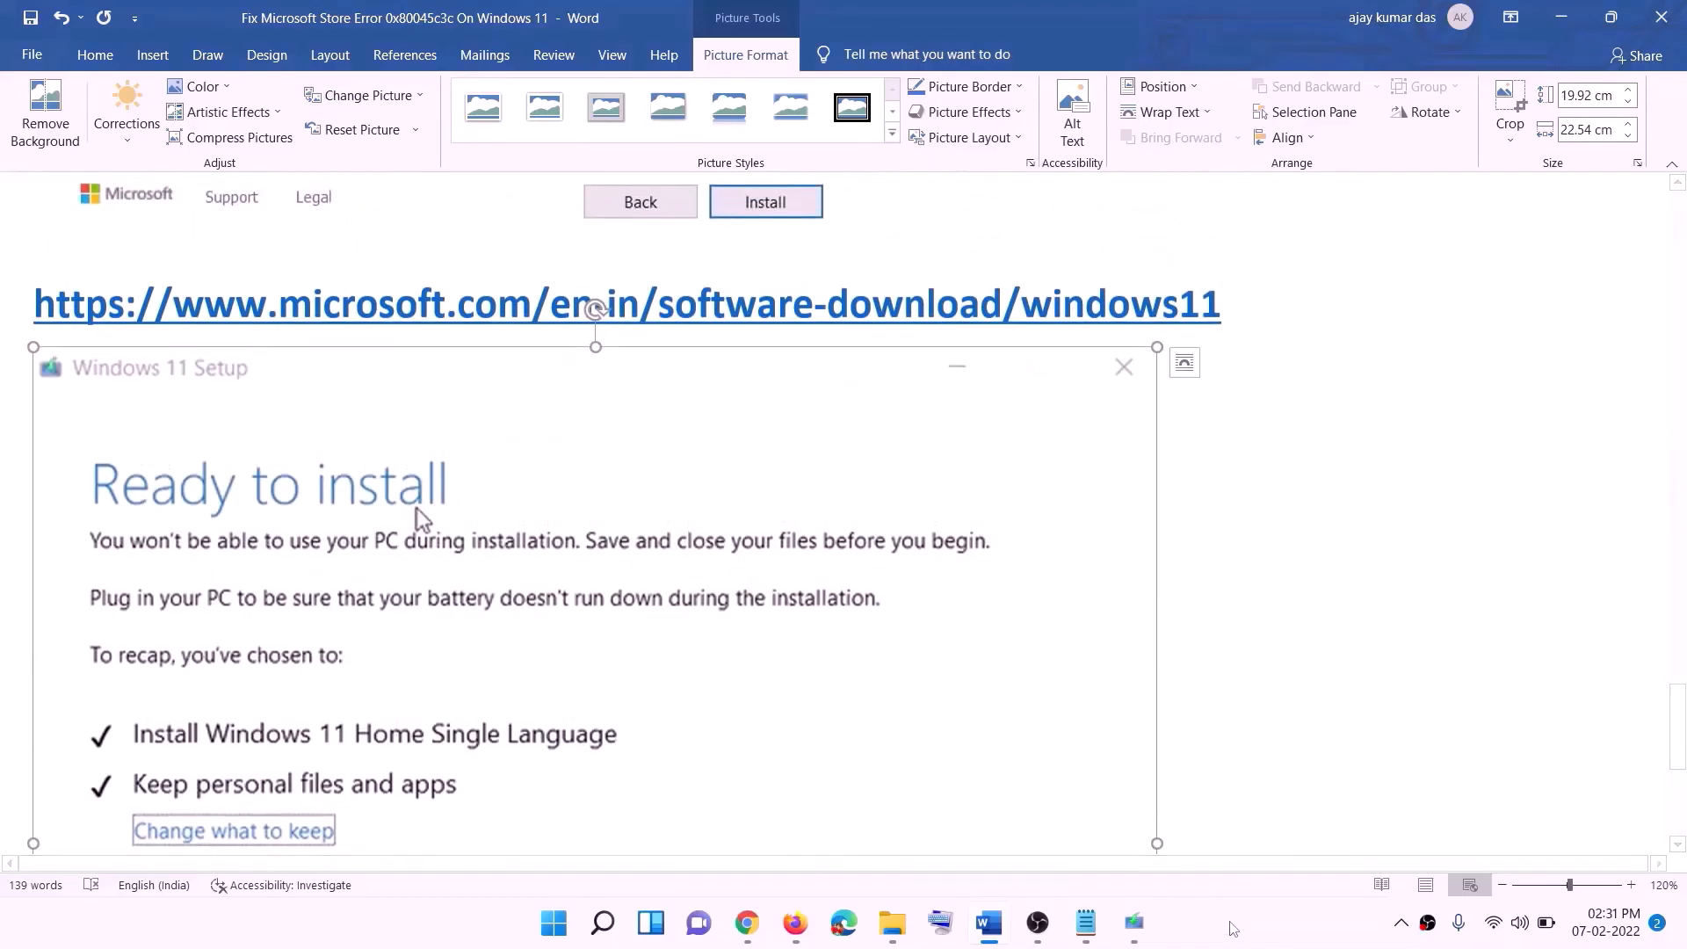